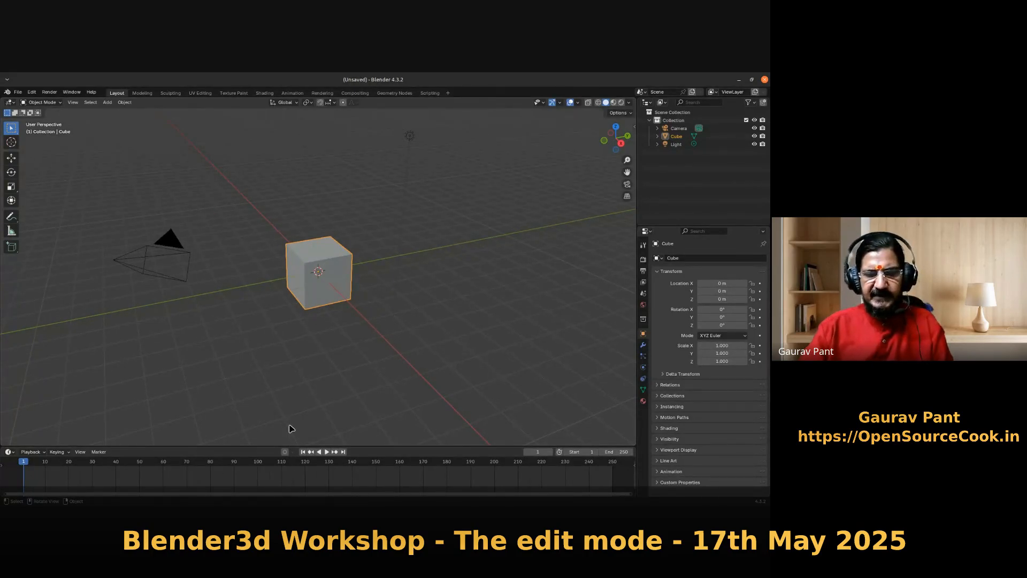
# - Enlarge the timeline area slightly and widen the area holding the scene outliner and object properties
pyautogui.moveTo(283, 444); pyautogui.dragTo(283, 436)
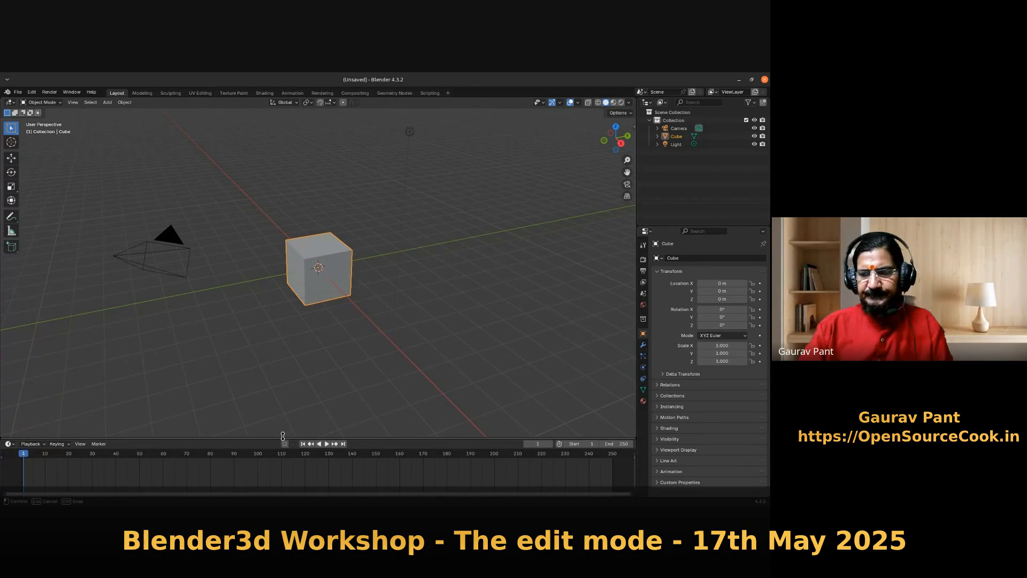
pyautogui.moveTo(634, 293); pyautogui.dragTo(627, 293)
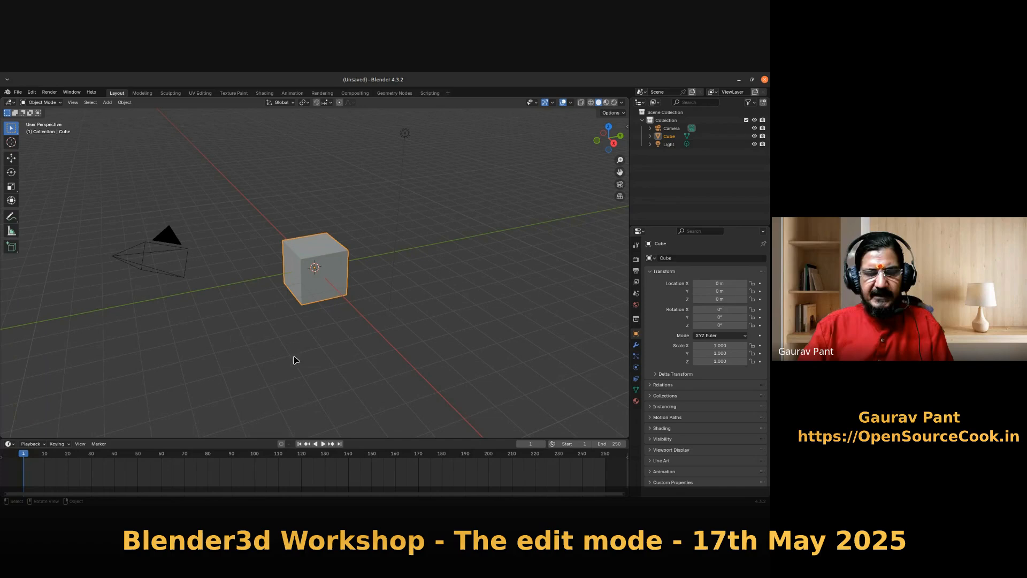
pyautogui.scroll(1, 415, 353)
pyautogui.scroll(-1, 414, 353)
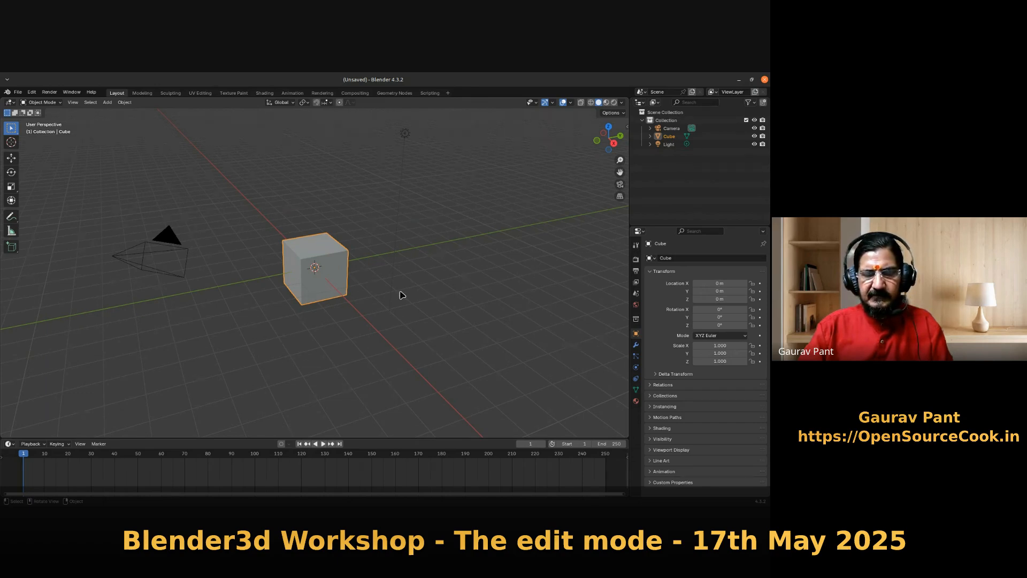
# - Move the default cube away from the origin to about -6.8 m on Y
pyautogui.moveTo(358, 344); pyautogui.dragTo(308, 321, button='middle')
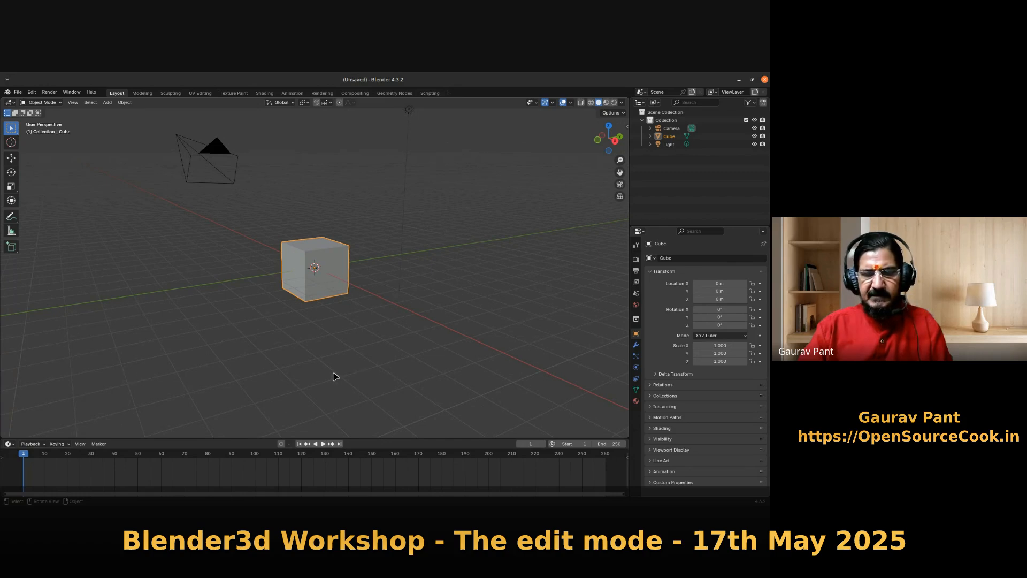
pyautogui.scroll(-2, 323, 366)
pyautogui.moveTo(322, 367); pyautogui.dragTo(269, 348, button='middle')
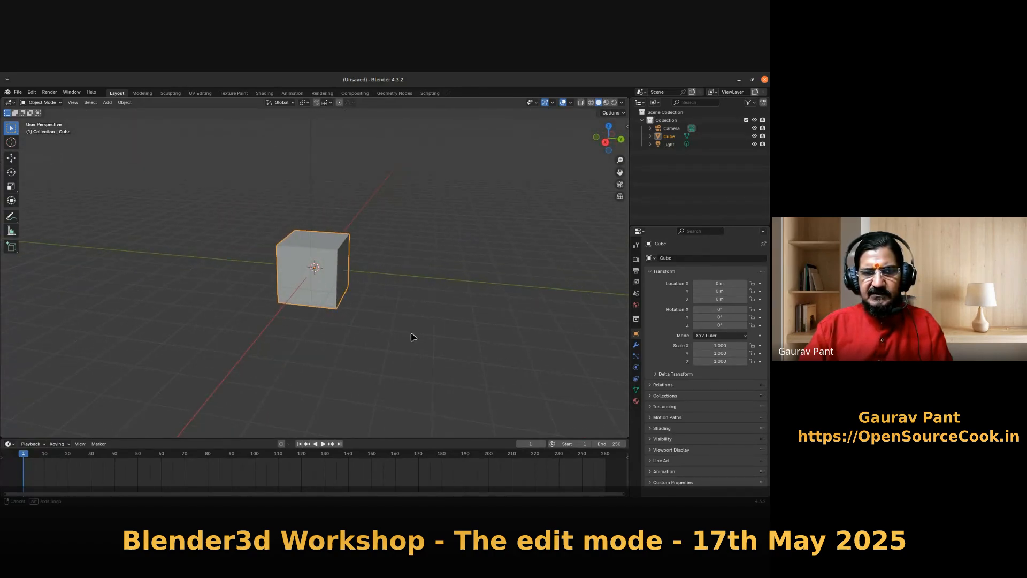
pyautogui.moveTo(412, 340); pyautogui.dragTo(423, 365, button='middle')
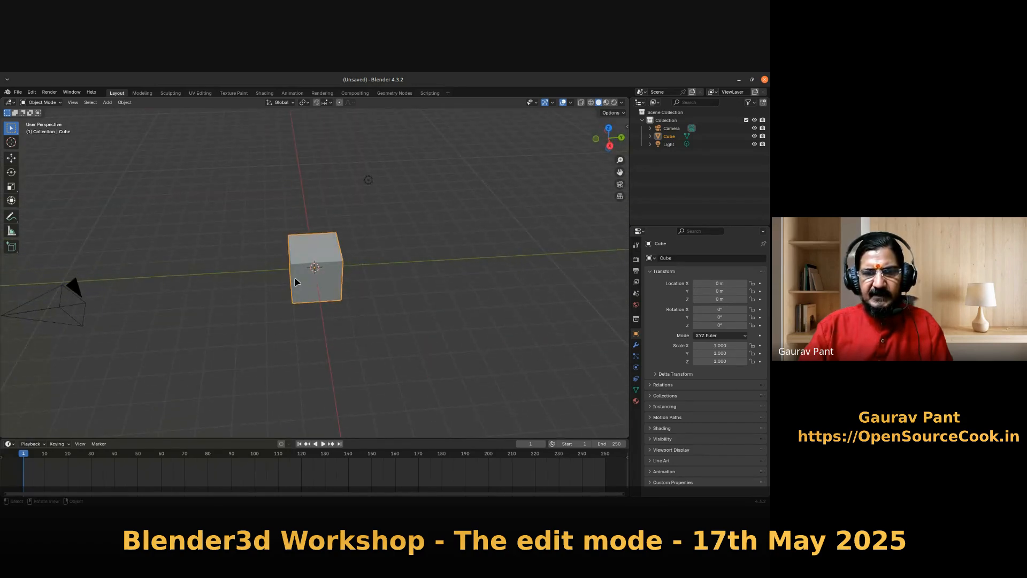
pyautogui.moveTo(313, 279); pyautogui.dragTo(191, 282)
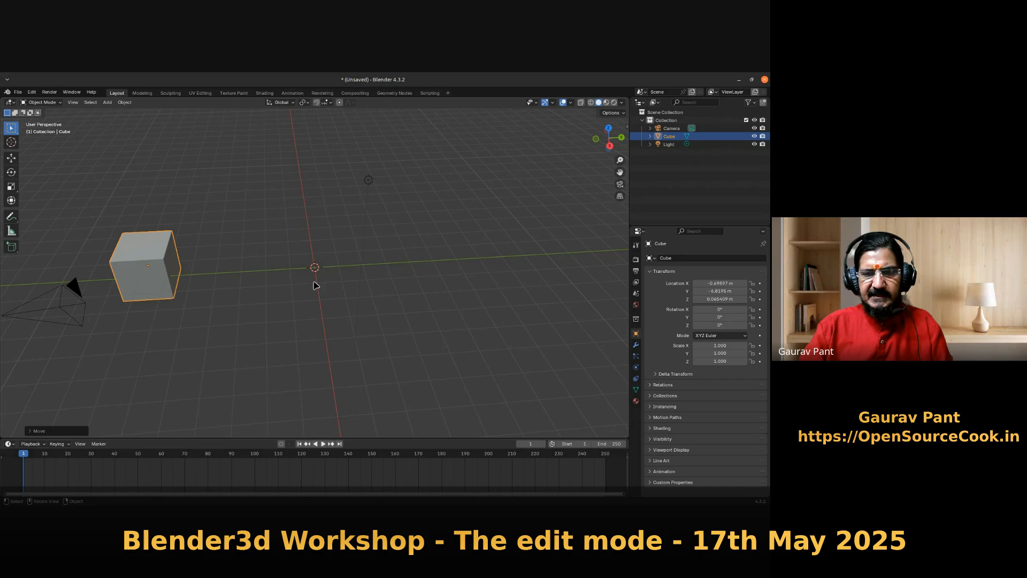
# - Turn on the Z axis line in the viewport overlays
pyautogui.click(535, 102)
pyautogui.click(554, 103)
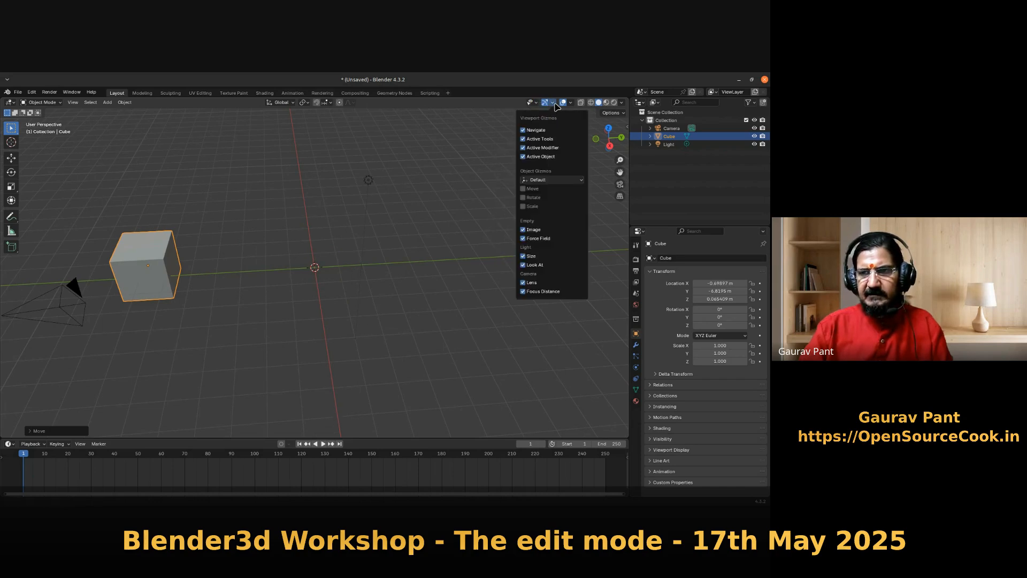
pyautogui.click(571, 103)
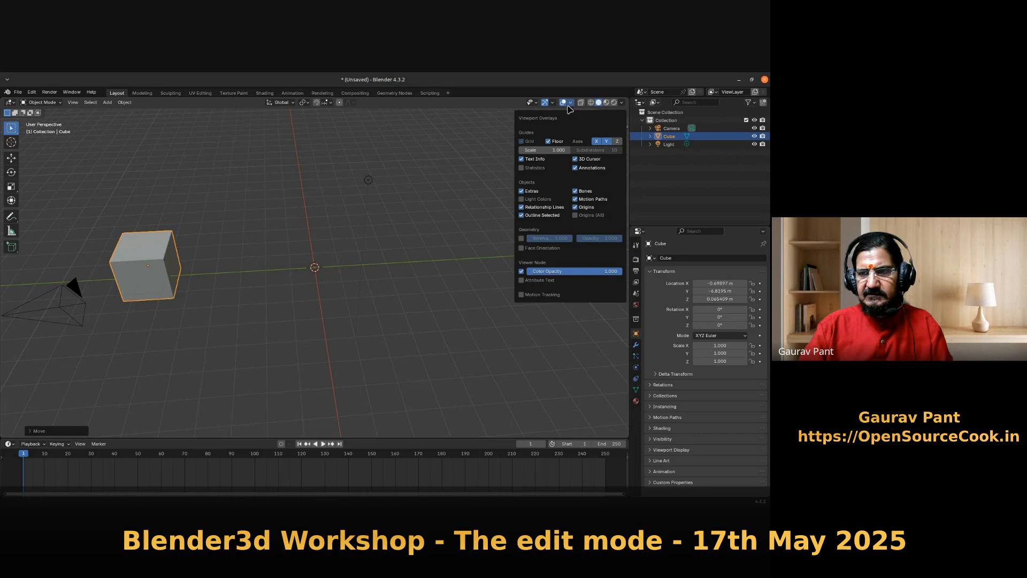
pyautogui.click(616, 142)
pyautogui.moveTo(499, 318); pyautogui.dragTo(492, 296, button='middle')
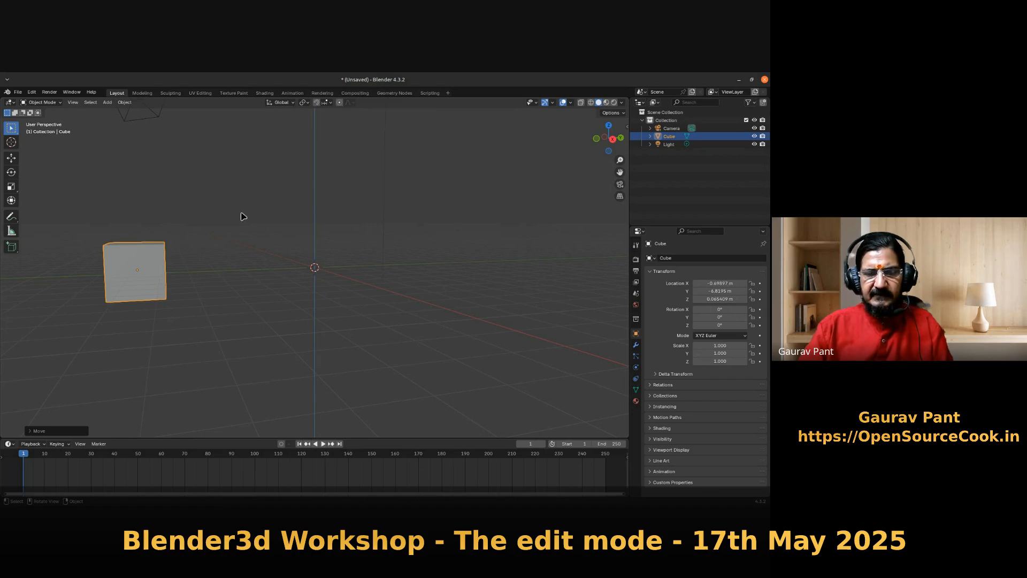
pyautogui.moveTo(342, 294); pyautogui.dragTo(324, 277, button='middle')
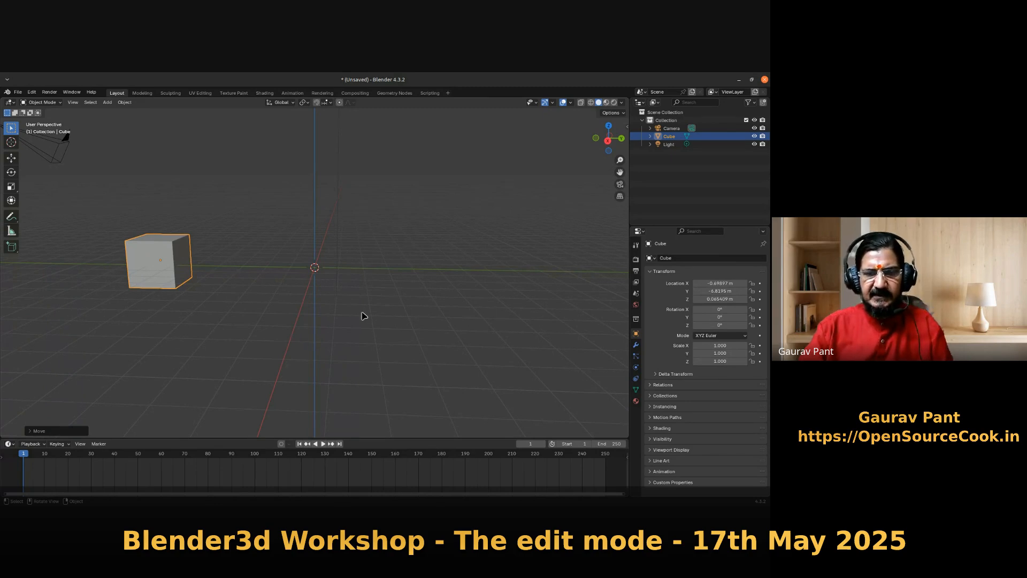
# - Reset the cube's location to the world origin
pyautogui.hotkey('alt', 'g')
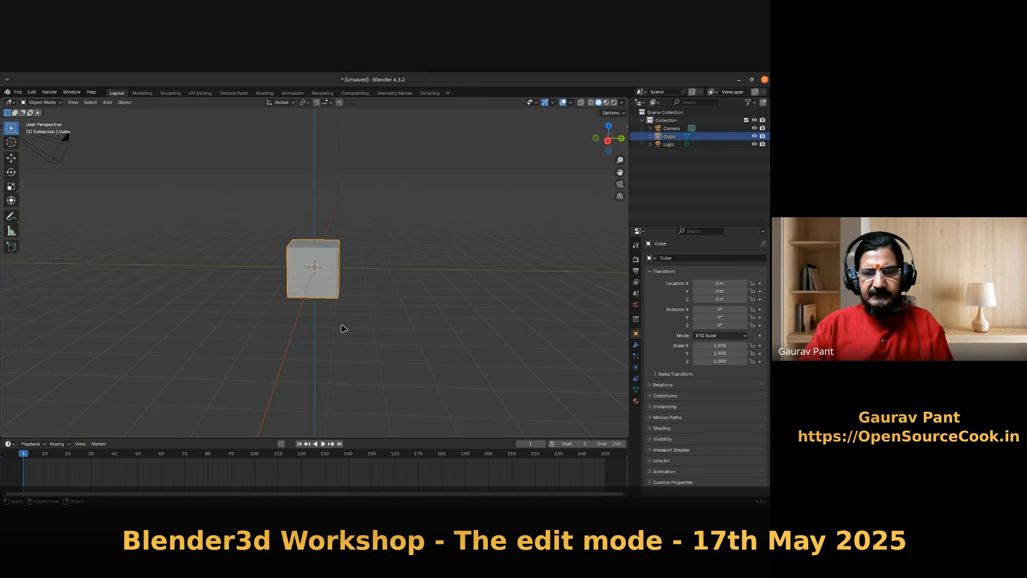
pyautogui.moveTo(403, 314); pyautogui.dragTo(367, 304, button='middle')
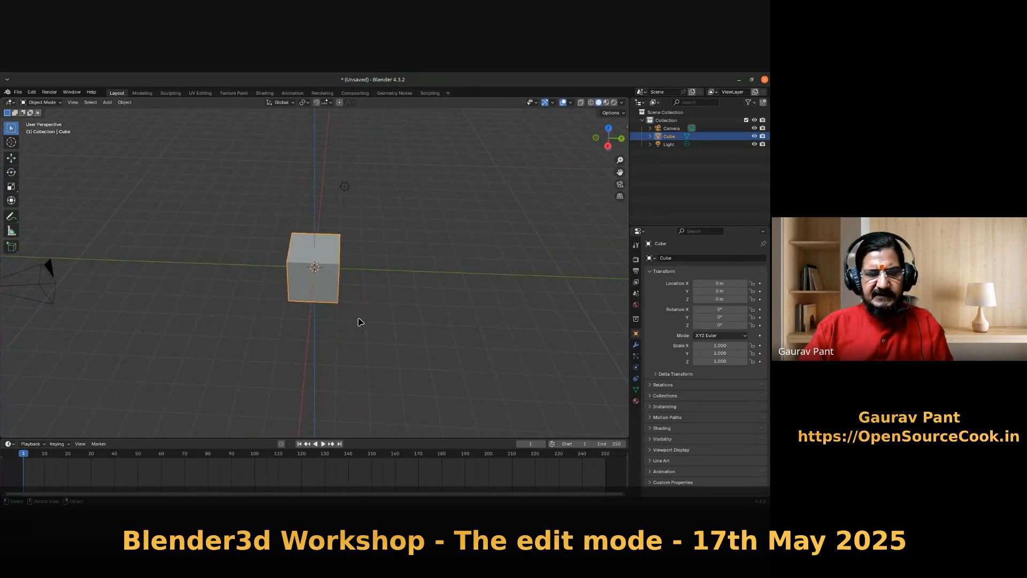
pyautogui.moveTo(342, 344); pyautogui.dragTo(316, 339, button='middle')
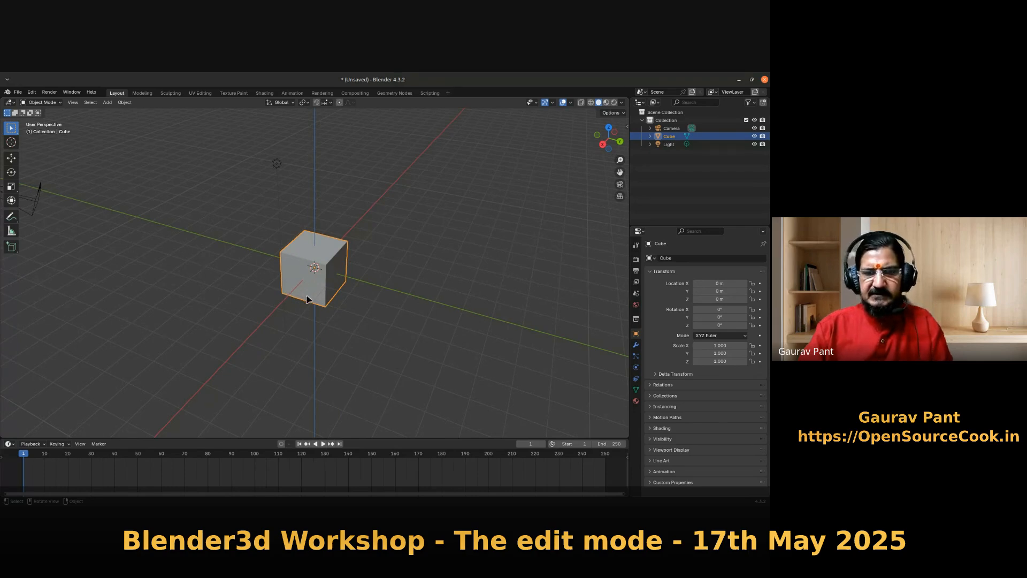
pyautogui.scroll(2, 330, 304)
pyautogui.moveTo(336, 308)
pyautogui.mouseDown(button='middle')
pyautogui.moveTo(324, 303)
pyautogui.moveTo(343, 299)
pyautogui.moveTo(330, 310)
pyautogui.mouseUp(button='middle')
pyautogui.scroll(-2, 323, 308)
# - Select the camera in the viewport, followed by the light
pyautogui.click(279, 197)
pyautogui.click(88, 215)
pyautogui.moveTo(315, 352); pyautogui.dragTo(259, 333, button='middle')
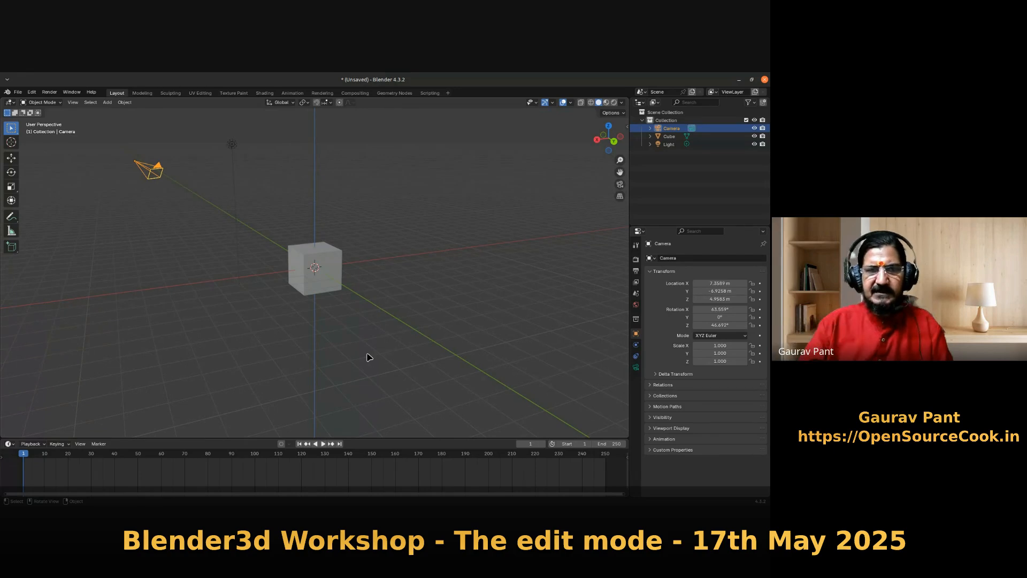
pyautogui.click(232, 147)
pyautogui.moveTo(239, 279); pyautogui.dragTo(388, 293, button='middle')
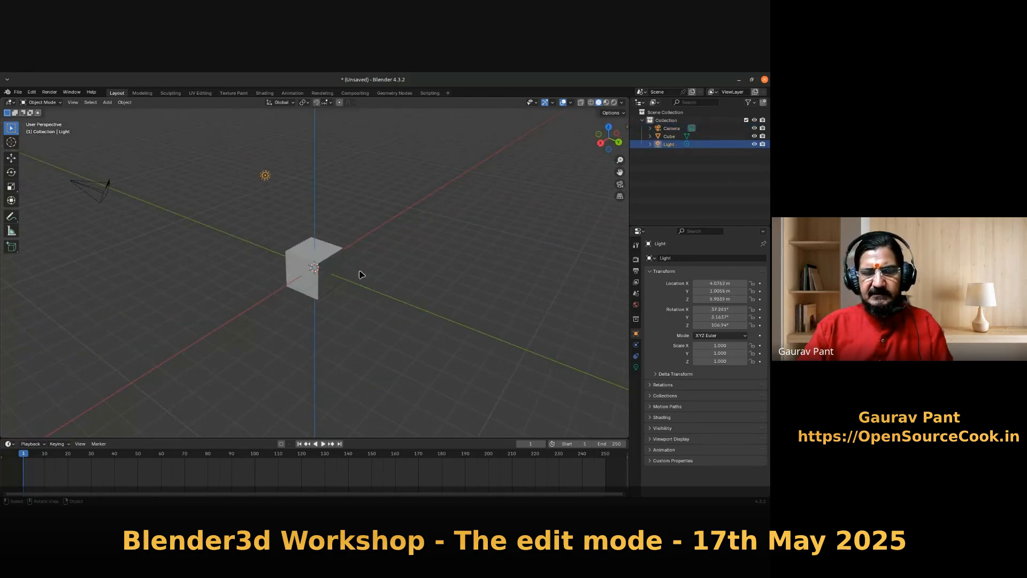
# - Examine the arrangement of the cube, camera and light from several angles, using the navigation gizmo as well
pyautogui.moveTo(363, 343); pyautogui.dragTo(291, 316, button='middle')
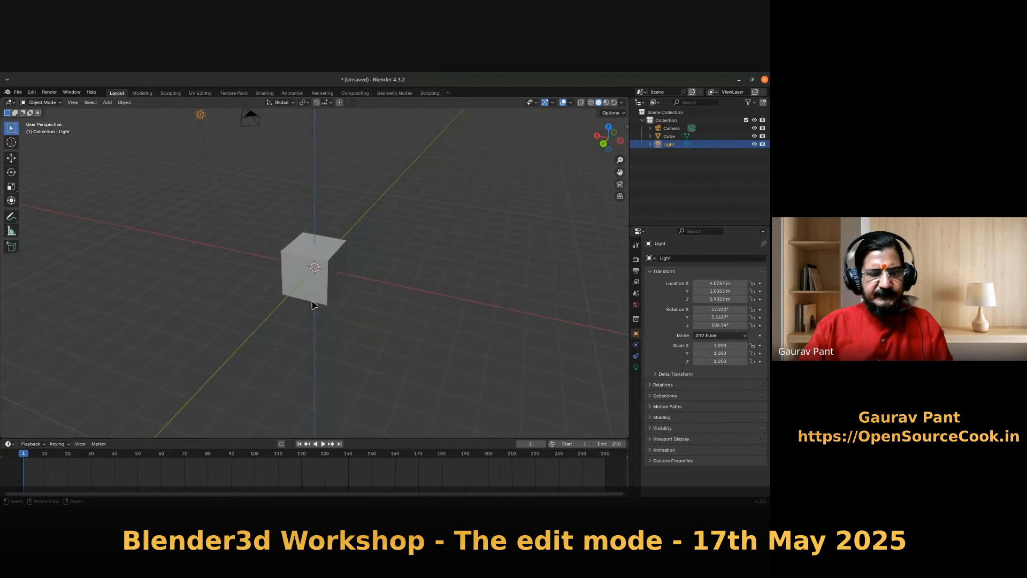
pyautogui.scroll(-2, 367, 328)
pyautogui.moveTo(289, 330); pyautogui.dragTo(298, 307, button='middle')
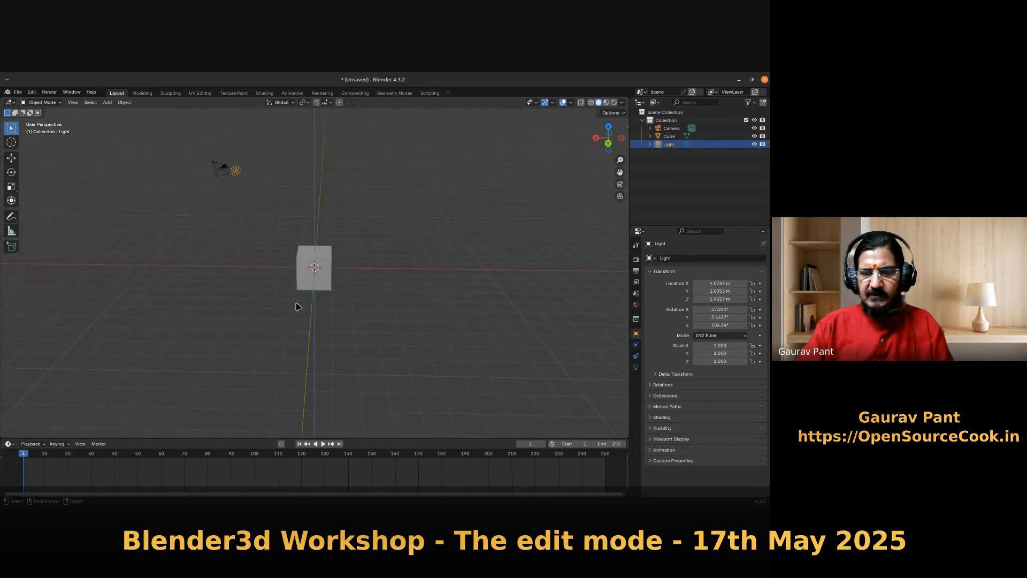
pyautogui.moveTo(222, 297); pyautogui.dragTo(225, 266, button='middle')
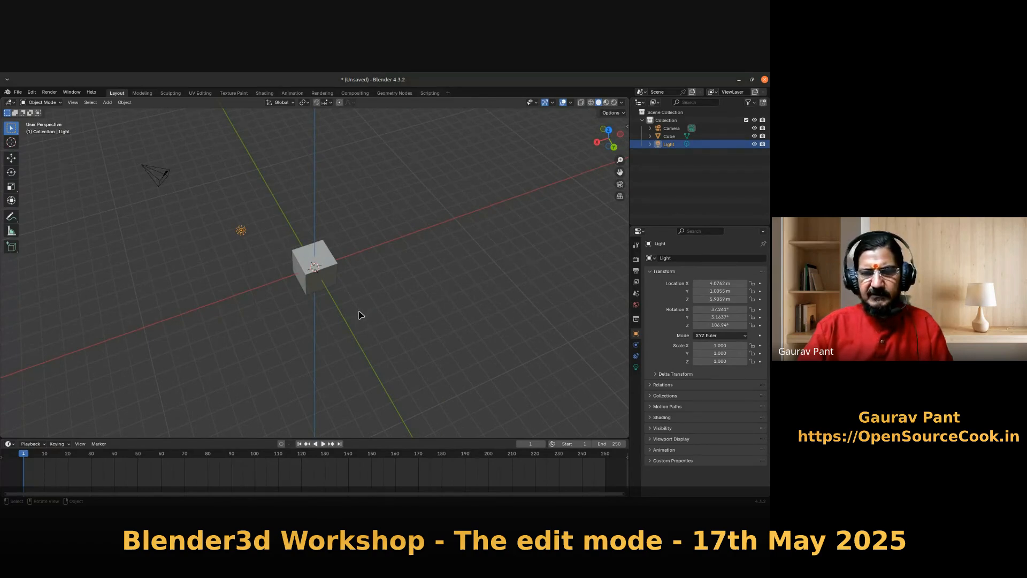
pyautogui.moveTo(610, 144); pyautogui.dragTo(620, 172)
pyautogui.moveTo(361, 341); pyautogui.dragTo(369, 298, button='middle')
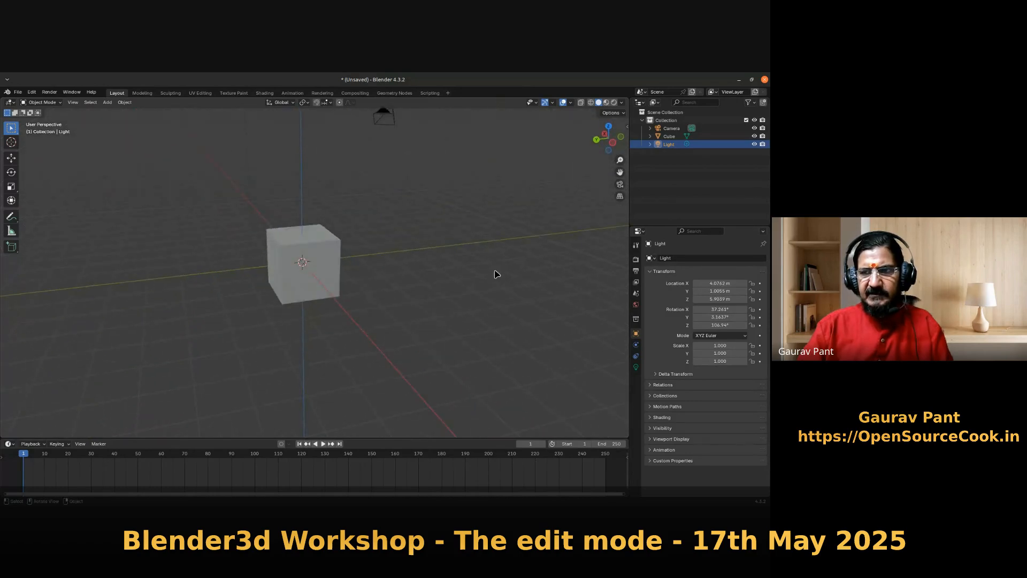
# - Select the camera, look at the cube through the camera view and return to the user view
pyautogui.click(621, 185)
pyautogui.click(620, 185)
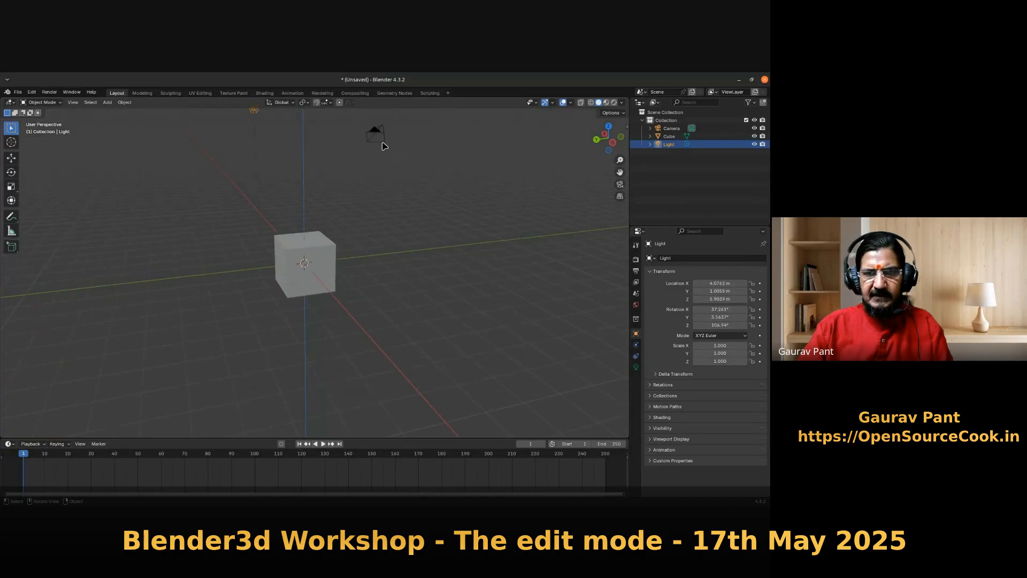
pyautogui.click(378, 132)
pyautogui.moveTo(449, 314); pyautogui.dragTo(417, 318, button='middle')
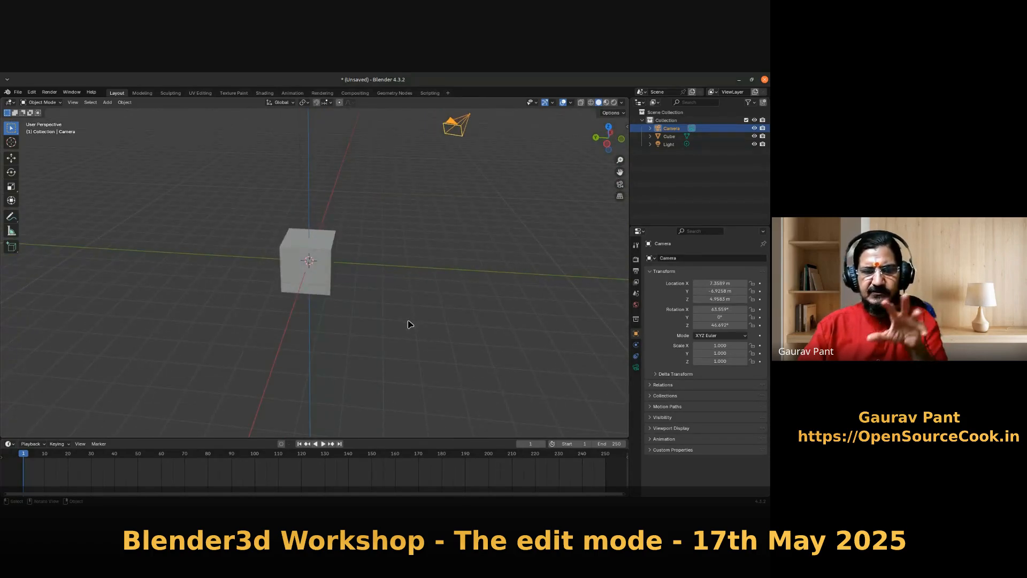
pyautogui.scroll(-1, 461, 195)
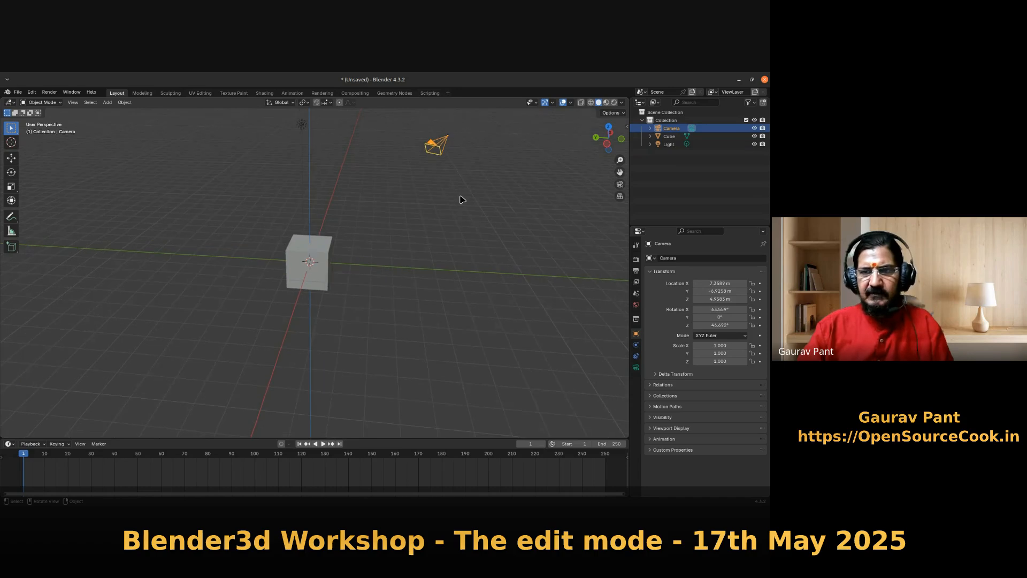
pyautogui.scroll(2, 455, 204)
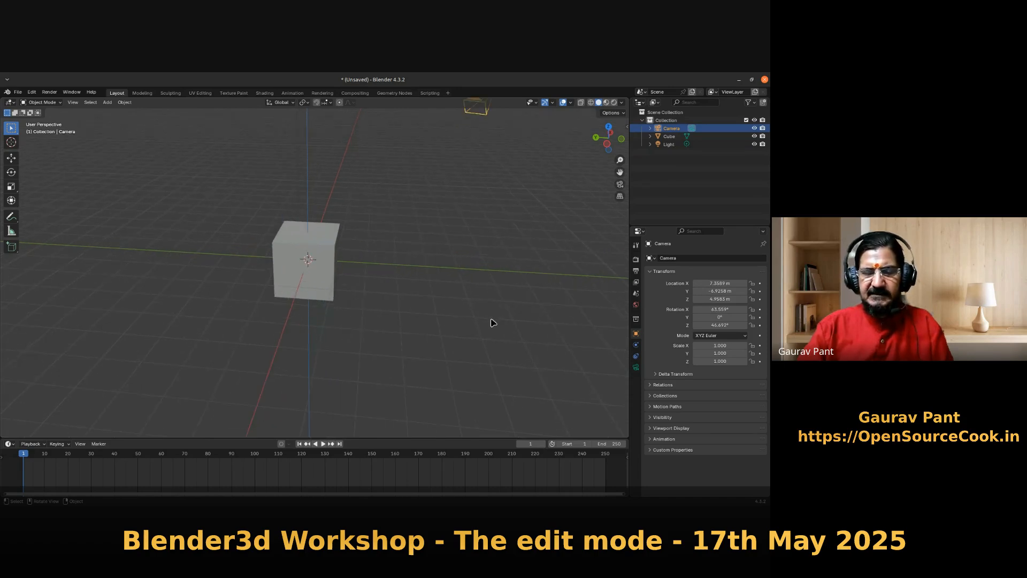
pyautogui.click(620, 185)
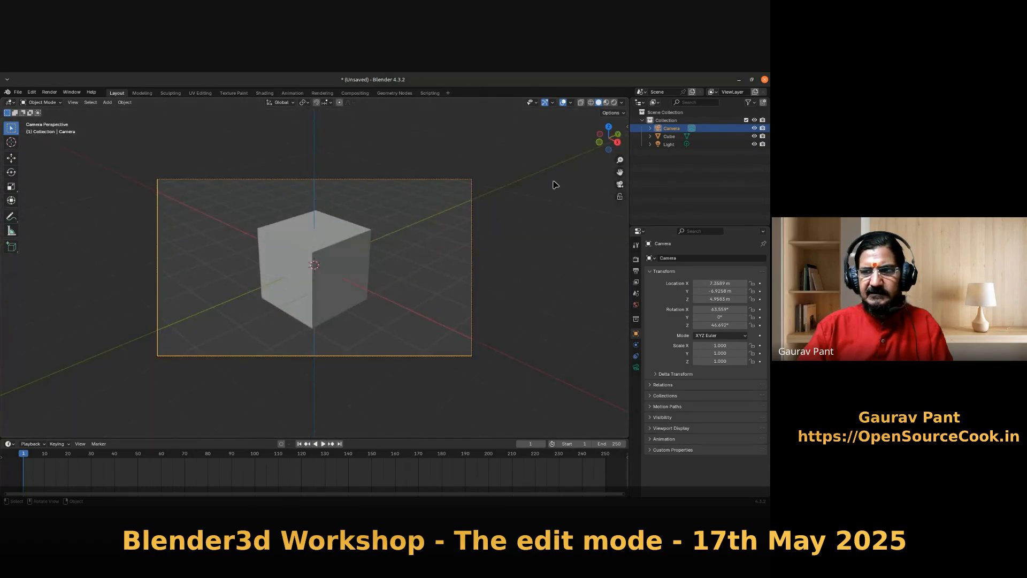
pyautogui.click(620, 185)
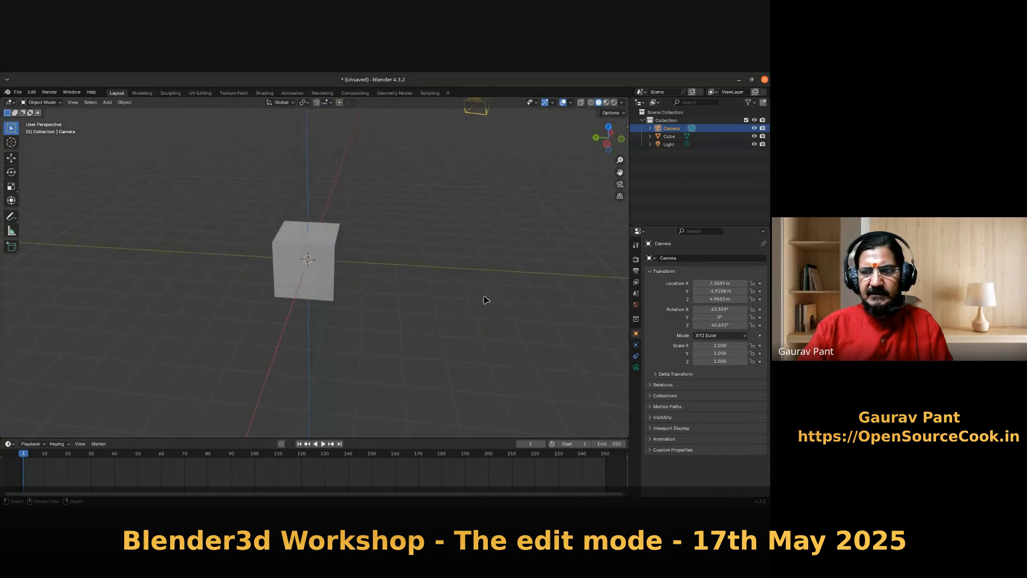
# - Toggle the viewport between orthographic and perspective projection, ending in perspective, to compare how the cube is displayed
pyautogui.press('KP_5')
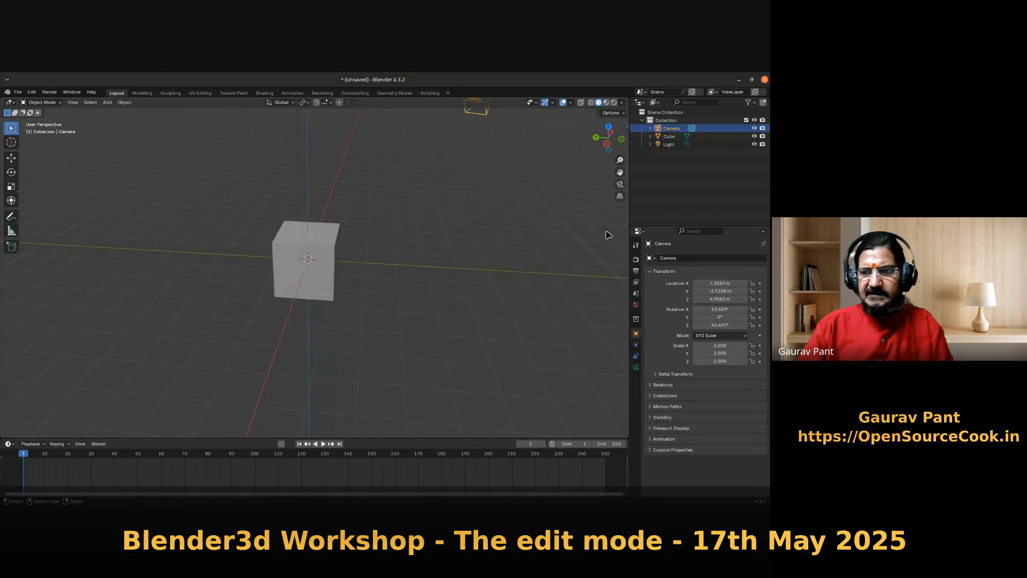
pyautogui.click(619, 197)
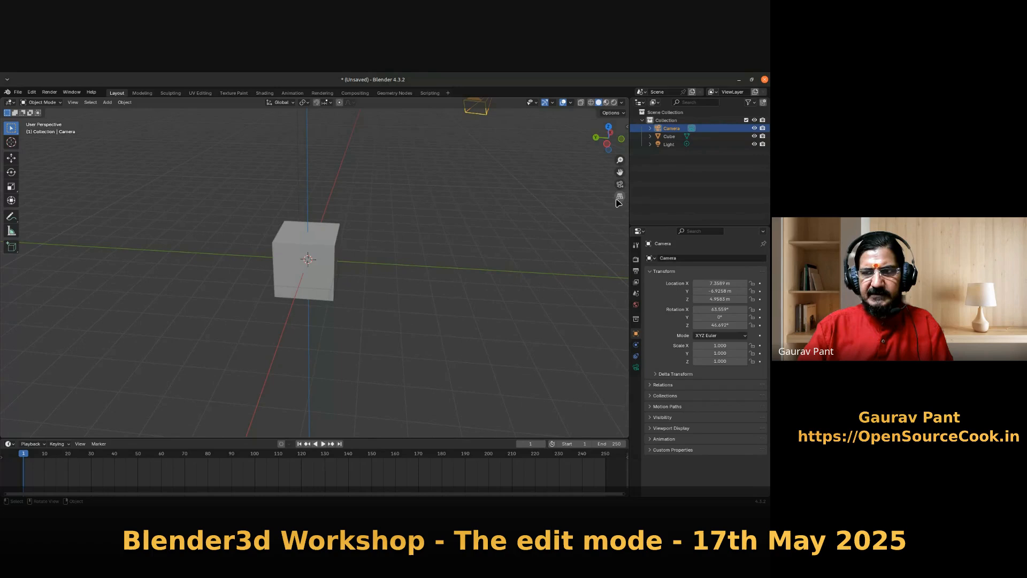
pyautogui.moveTo(430, 295)
pyautogui.mouseDown(button='middle')
pyautogui.moveTo(397, 332)
pyautogui.moveTo(362, 303)
pyautogui.moveTo(422, 278)
pyautogui.moveTo(415, 319)
pyautogui.moveTo(399, 303)
pyautogui.moveTo(419, 292)
pyautogui.mouseUp(button='middle')
pyautogui.scroll(1, 295, 312)
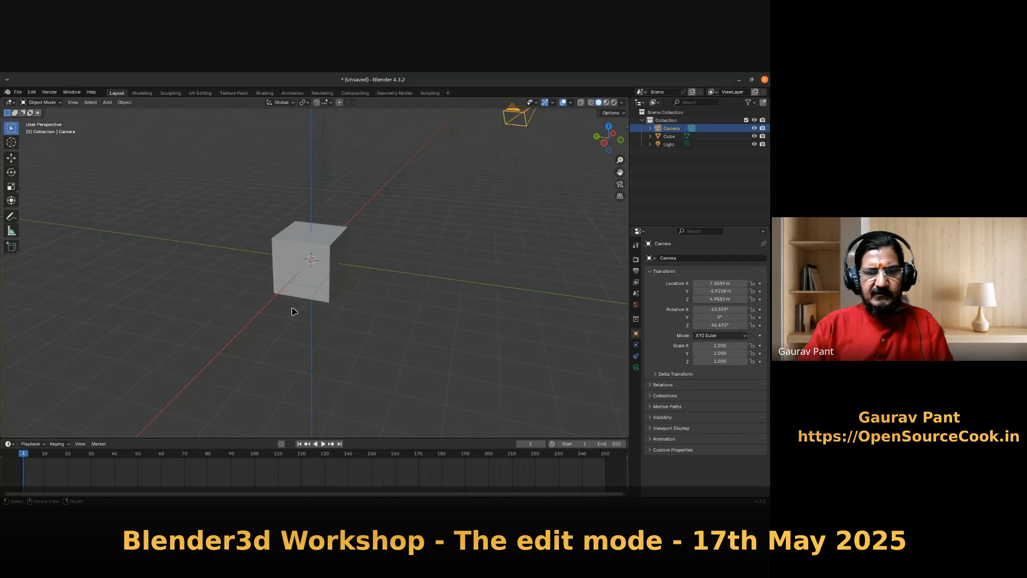
pyautogui.scroll(-2, 286, 230)
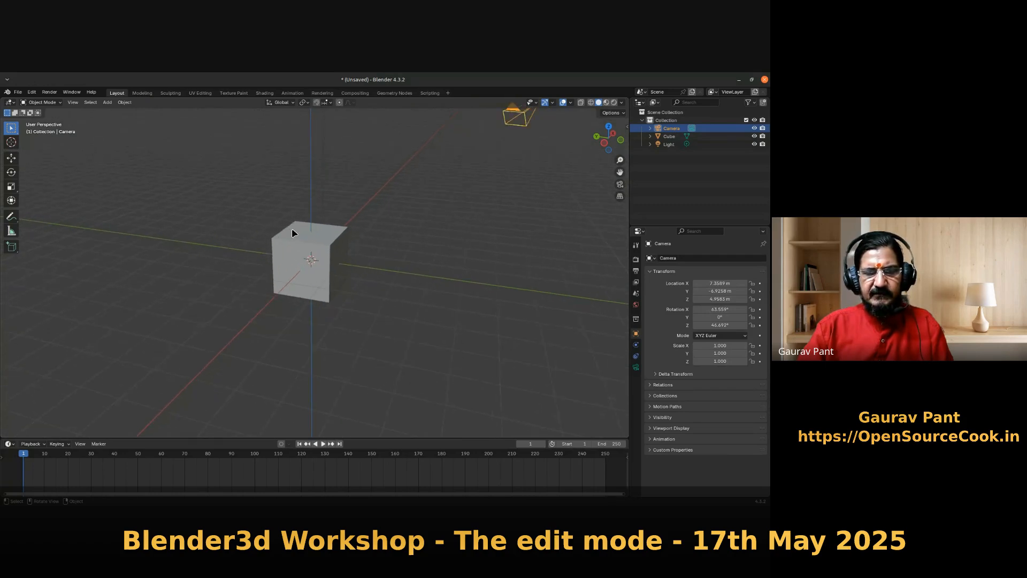
pyautogui.scroll(1, 430, 283)
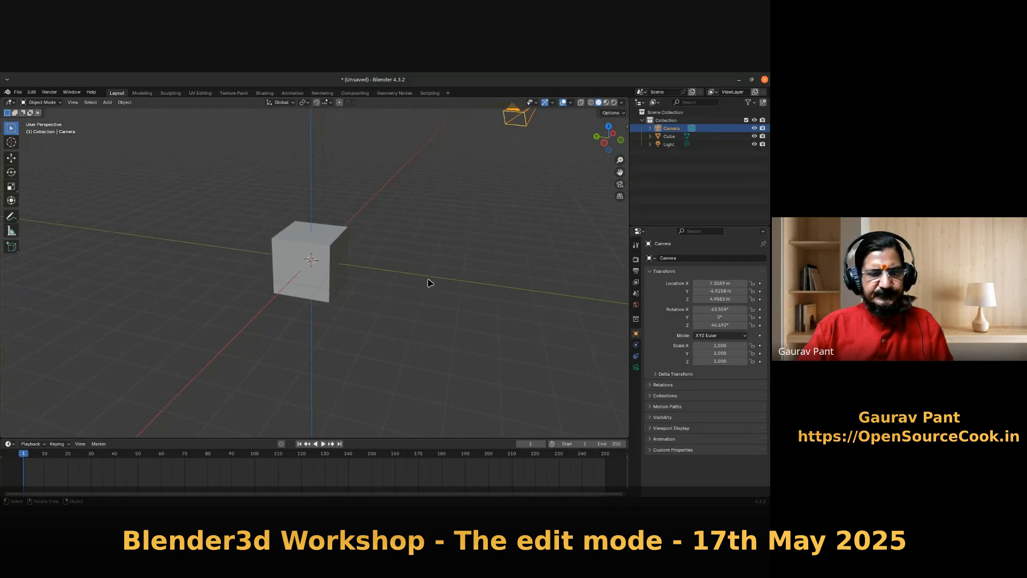
# - Select the cube and scale it up uniformly to about 1.44
pyautogui.click(316, 277)
pyautogui.moveTo(390, 245); pyautogui.dragTo(384, 222, button='middle')
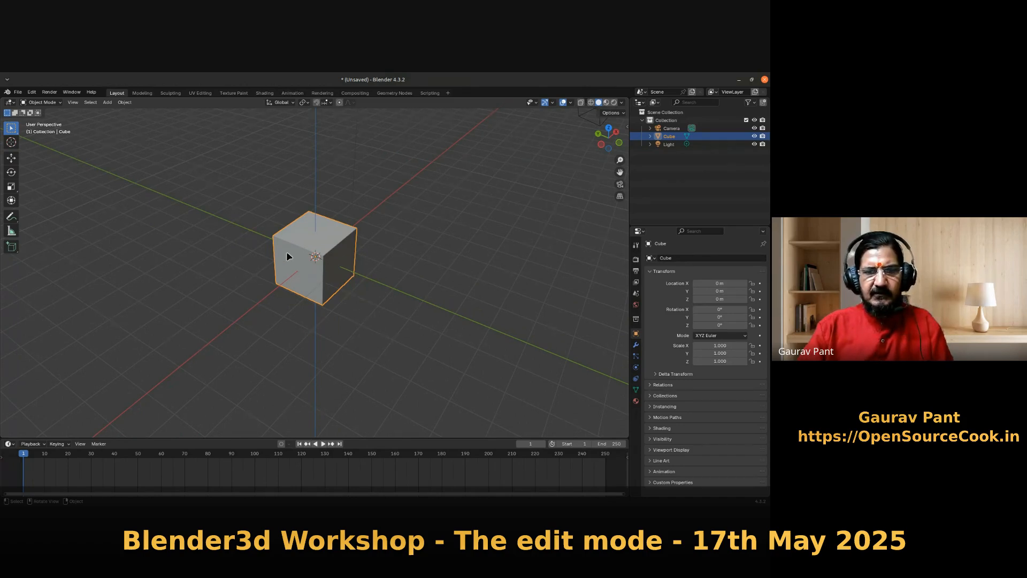
pyautogui.press('s')
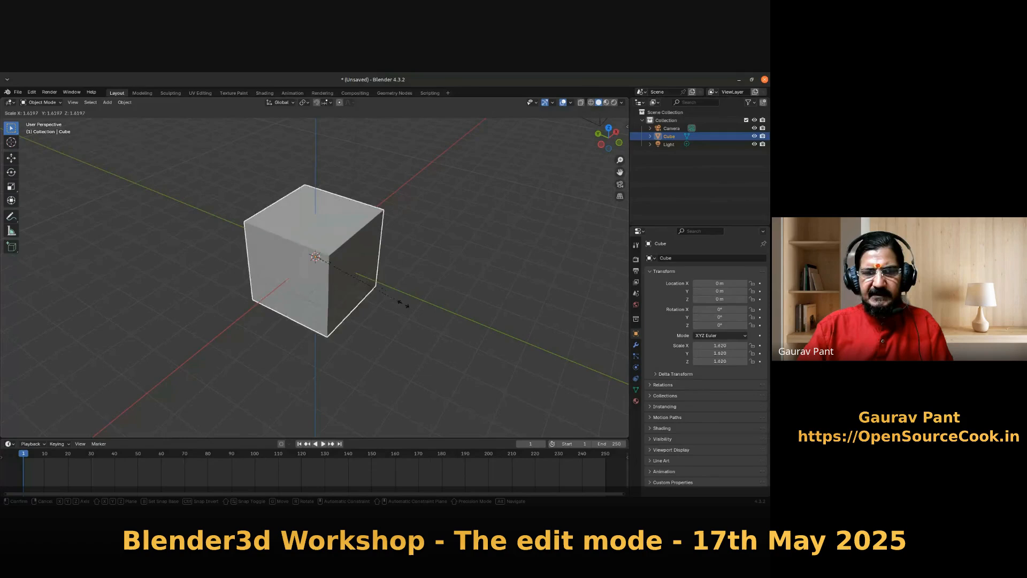
pyautogui.press('Escape')
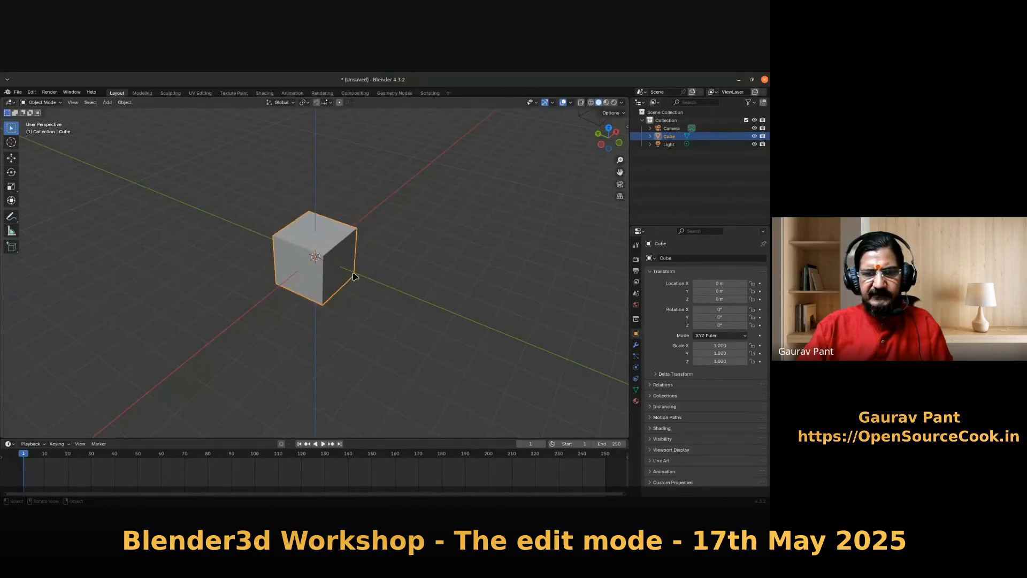
pyautogui.press('s')
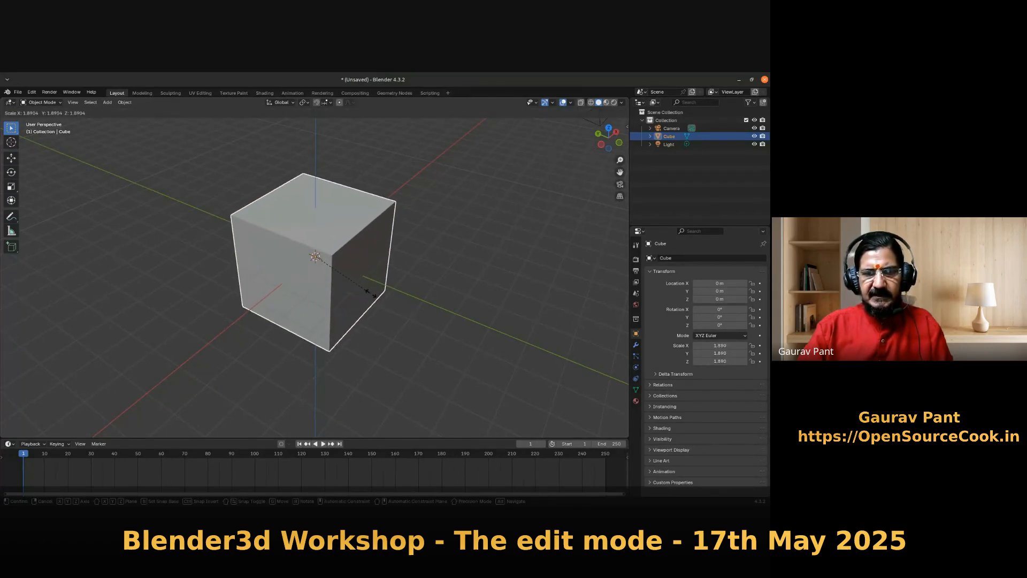
pyautogui.click(357, 289)
# - Try stretching the cube along the X axis and undo that scaling
pyautogui.press('s')
pyautogui.press('x')
pyautogui.click(421, 354)
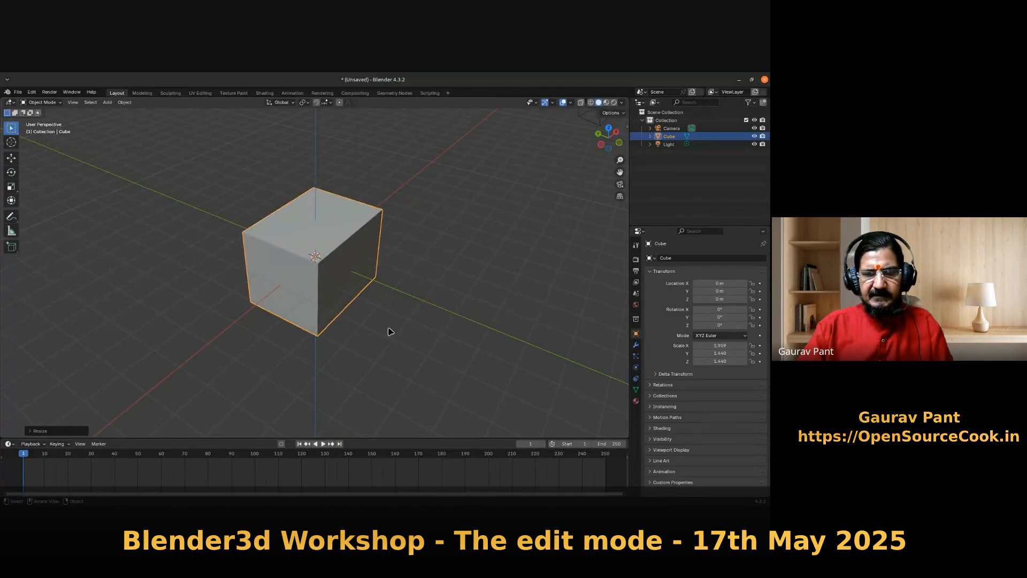
pyautogui.hotkey('ctrl', 'z')
# - Move the cube freely away from the world origin, to about -5.5 m in X
pyautogui.moveTo(349, 262); pyautogui.dragTo(332, 258, button='middle')
pyautogui.scroll(-2, 331, 263)
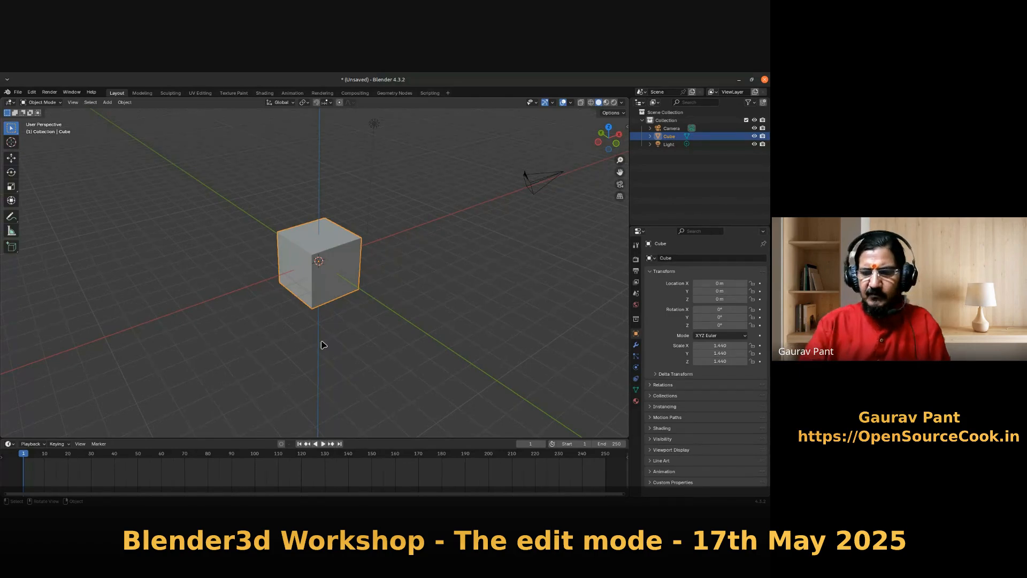
pyautogui.scroll(-1, 330, 330)
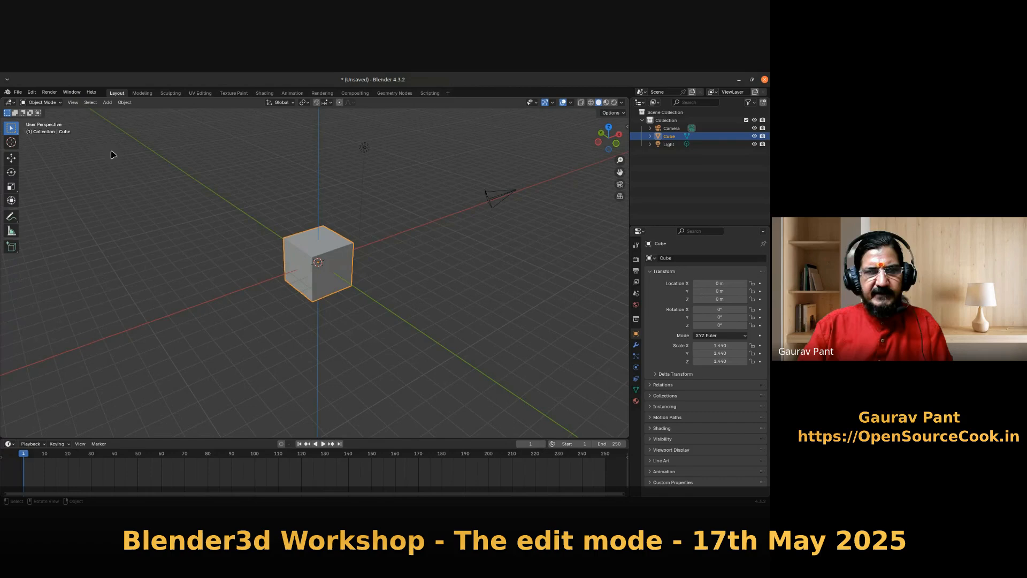
pyautogui.press('g')
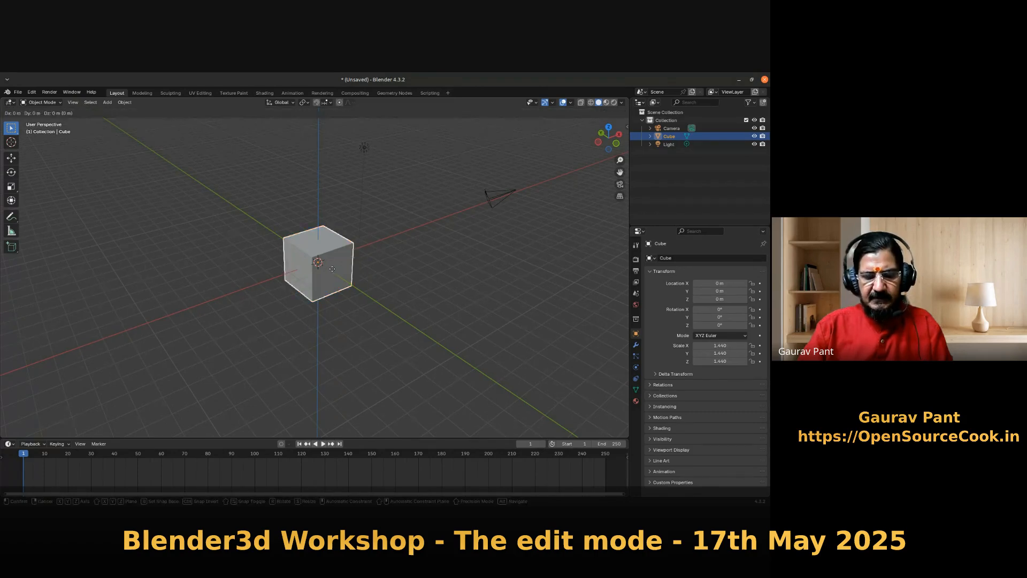
pyautogui.click(331, 266)
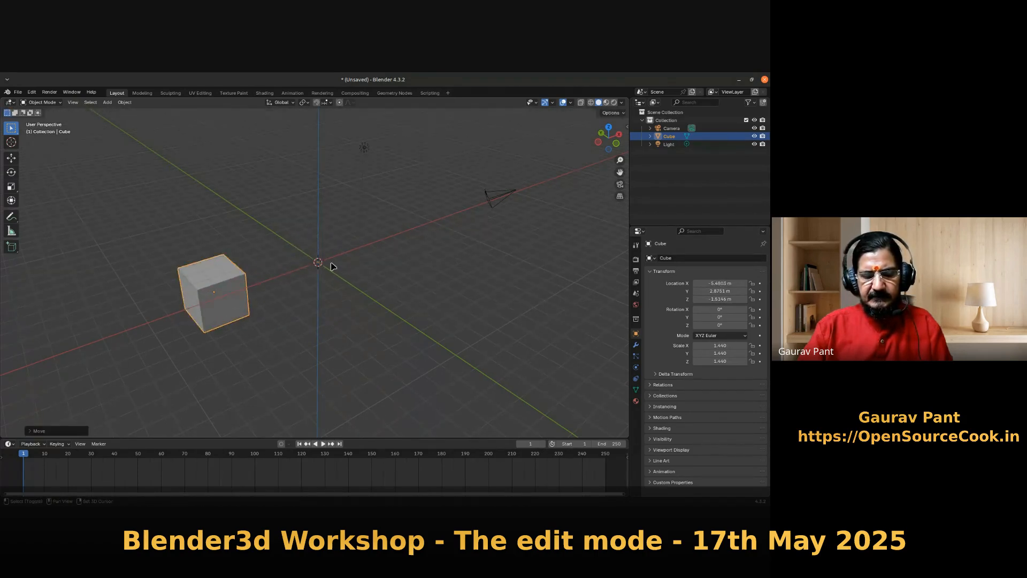
# - Add a cylinder mesh at the world origin and view it beside the cube
pyautogui.rightClick(331, 266)
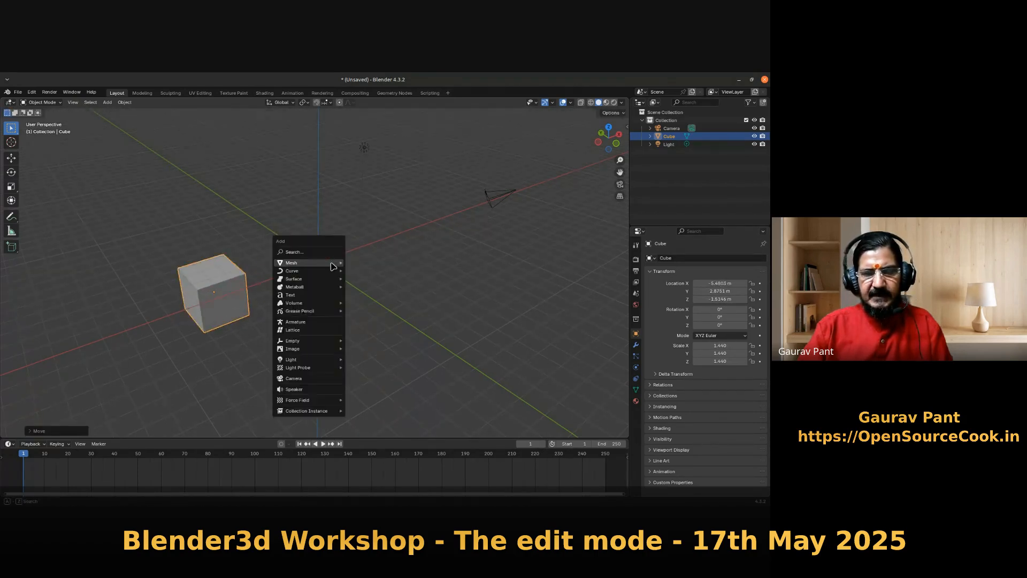
pyautogui.click(107, 102)
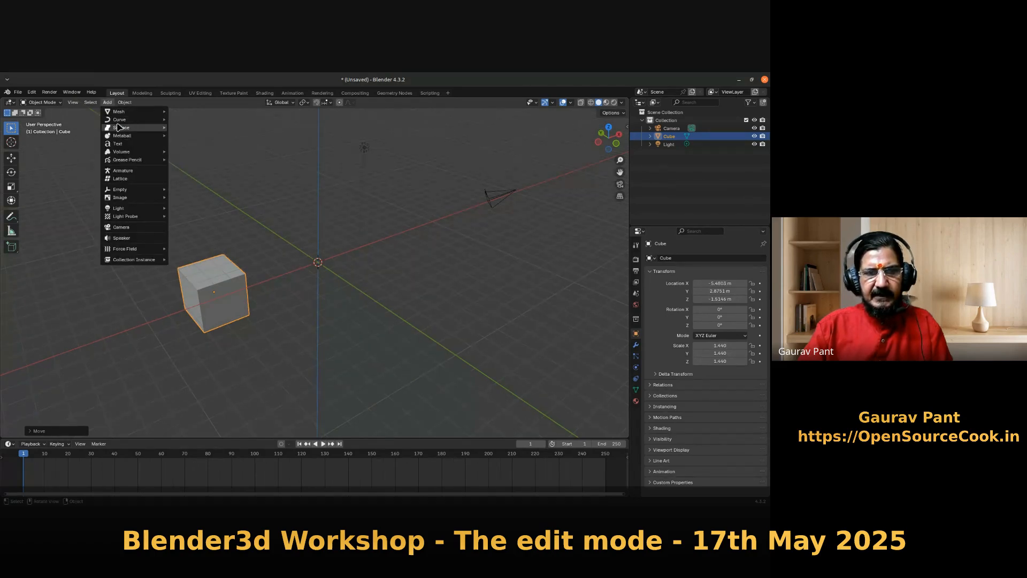
pyautogui.moveTo(129, 113)
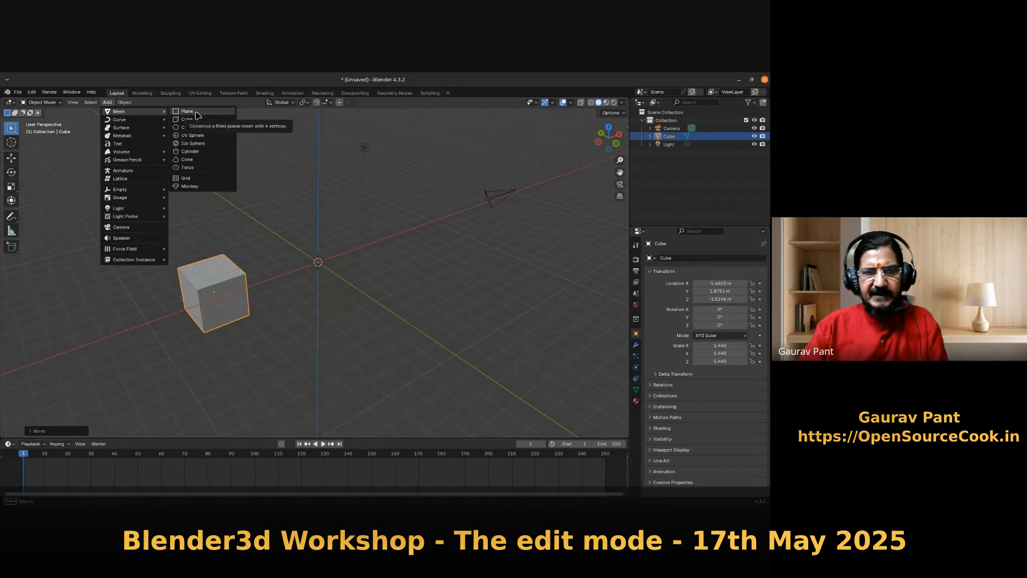
pyautogui.click(206, 151)
pyautogui.moveTo(354, 335); pyautogui.dragTo(348, 290, button='middle')
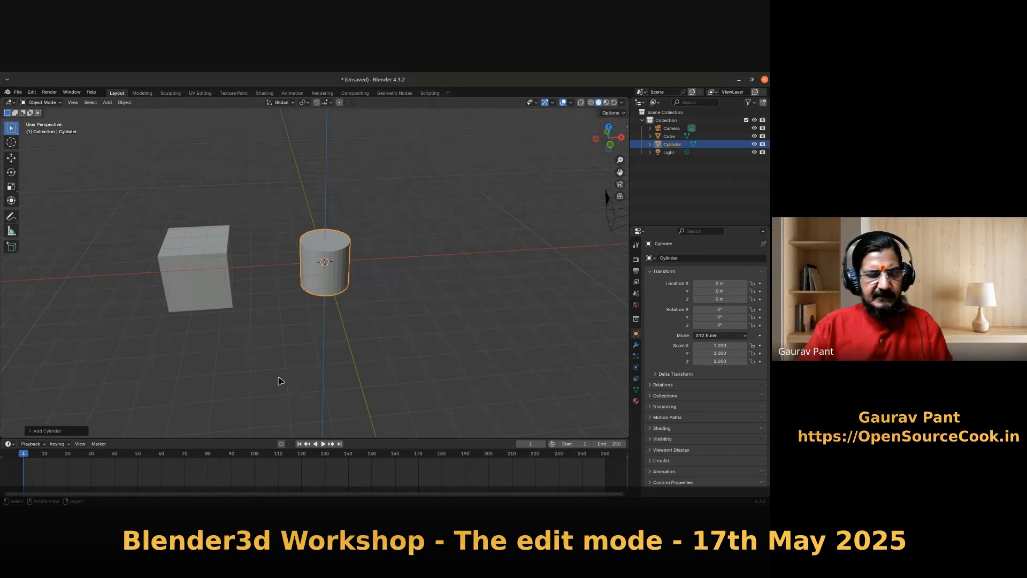
pyautogui.moveTo(383, 325); pyautogui.dragTo(362, 322, button='middle')
pyautogui.scroll(-3, 345, 332)
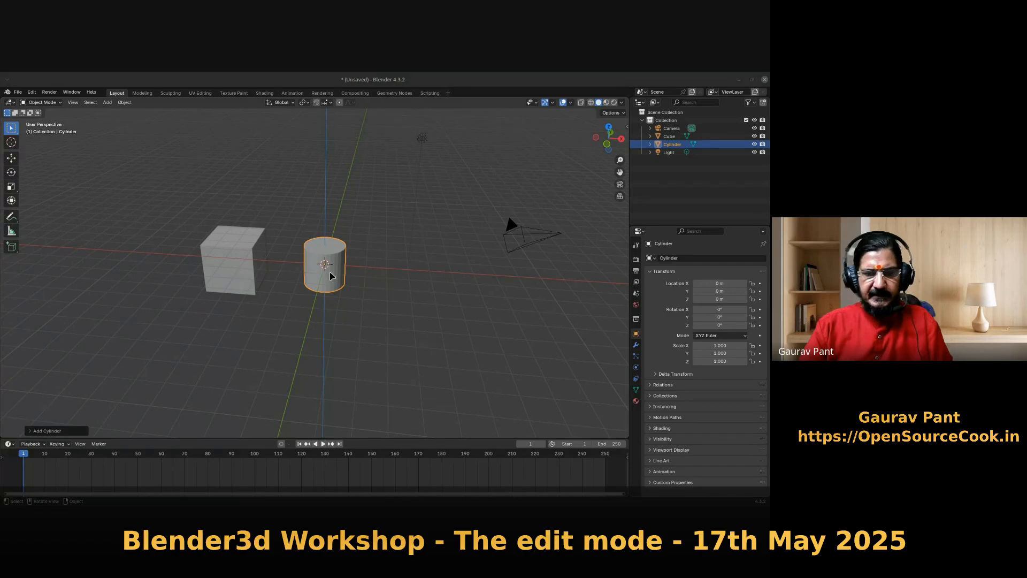
# - Delete the cylinder and add a torus mesh at the world origin in its place
pyautogui.press('x')
pyautogui.click(331, 275)
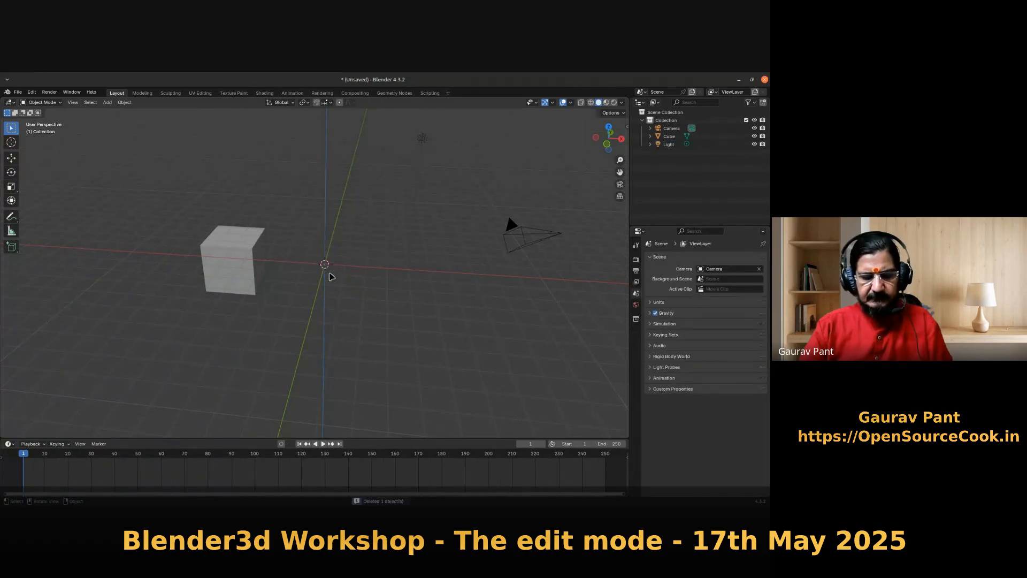
pyautogui.hotkey('shift', 'a')
pyautogui.moveTo(332, 274)
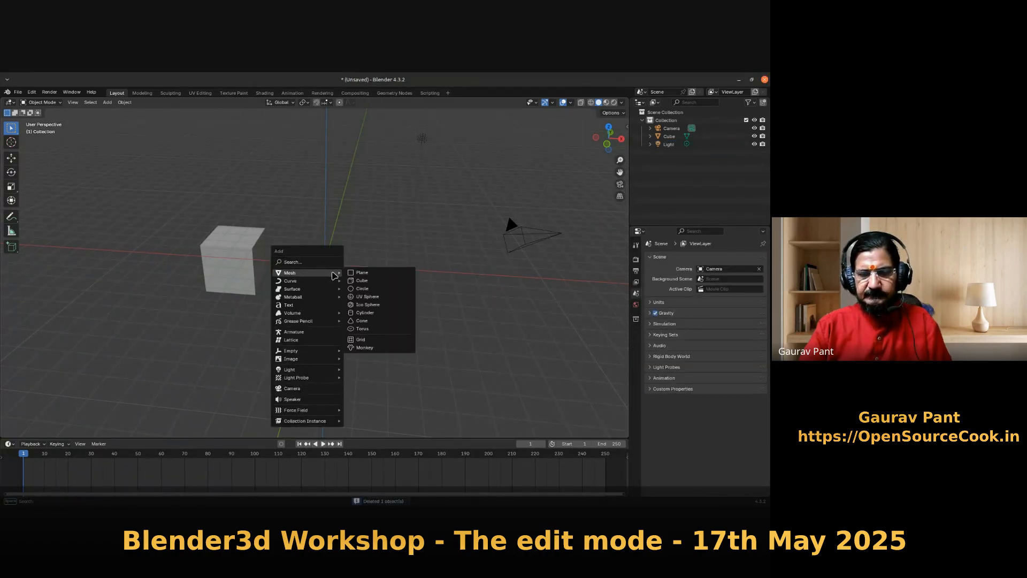
pyautogui.click(380, 328)
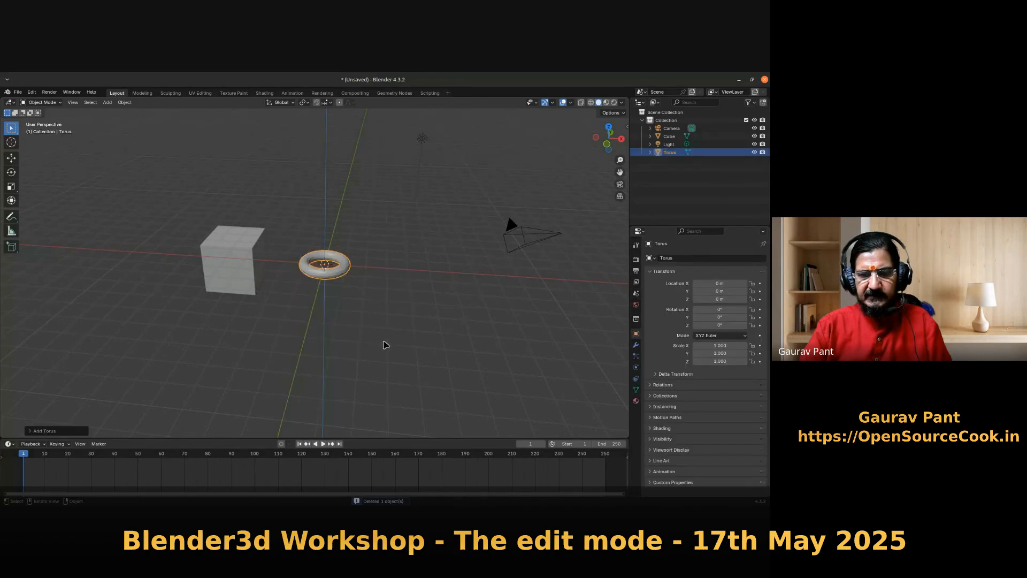
# - Examine the torus and the cube from several angles and distances
pyautogui.scroll(2, 383, 308)
pyautogui.moveTo(383, 308)
pyautogui.mouseDown(button='middle')
pyautogui.moveTo(367, 319)
pyautogui.moveTo(376, 319)
pyautogui.mouseUp(button='middle')
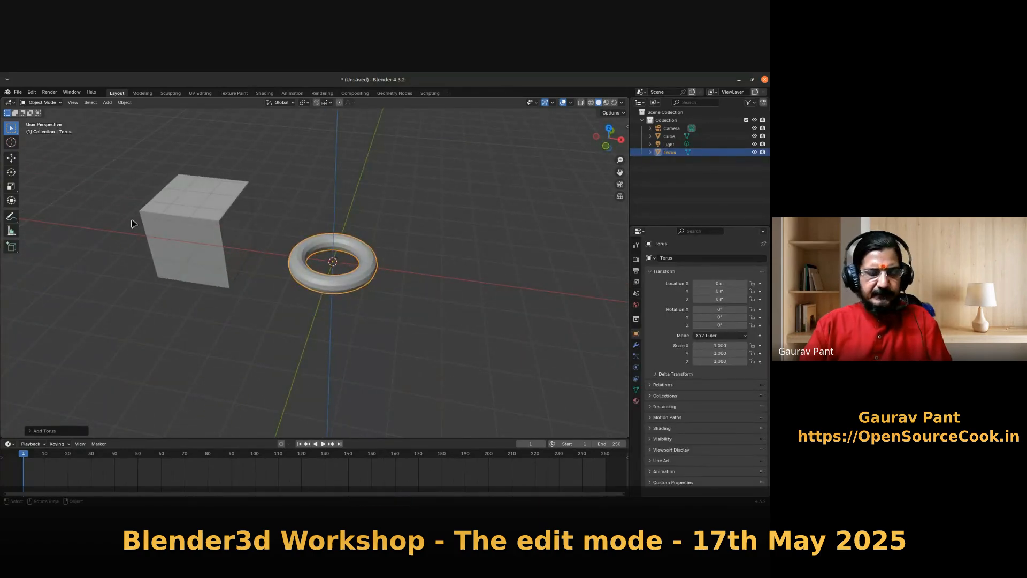
pyautogui.scroll(-1, 183, 265)
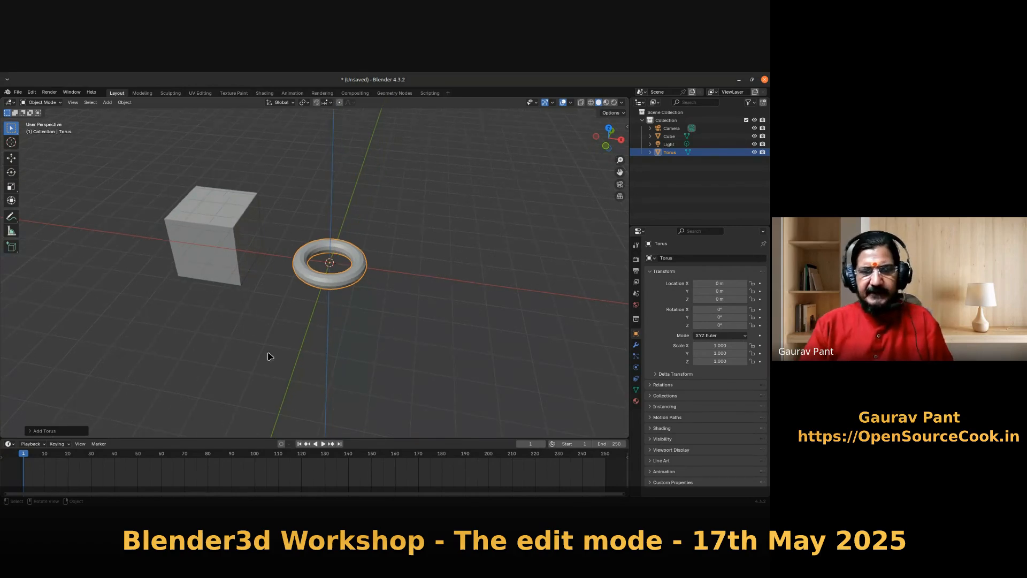
pyautogui.moveTo(261, 350); pyautogui.dragTo(443, 344, button='middle')
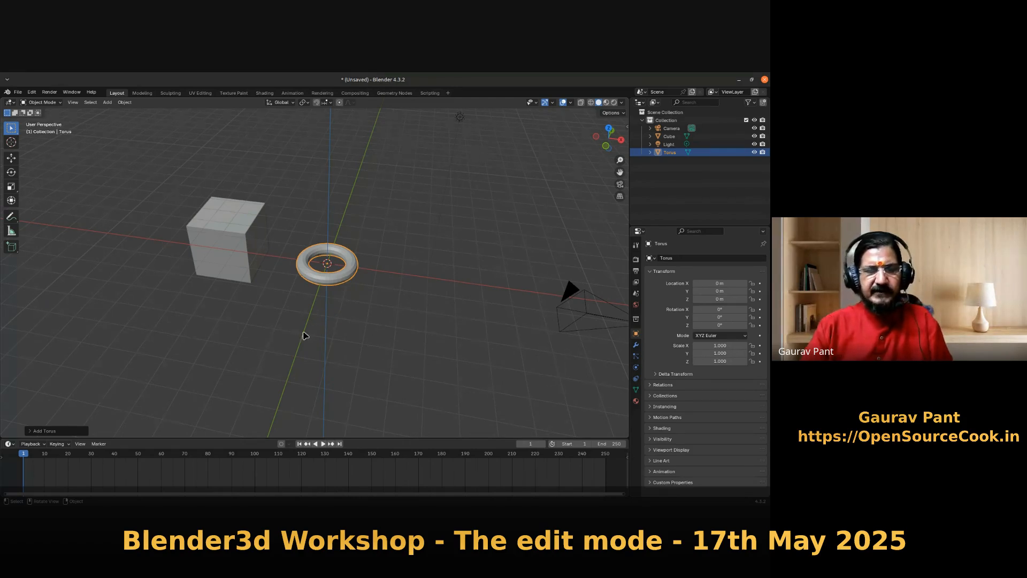
pyautogui.moveTo(172, 343); pyautogui.dragTo(202, 337, button='middle')
pyautogui.scroll(3, 405, 310)
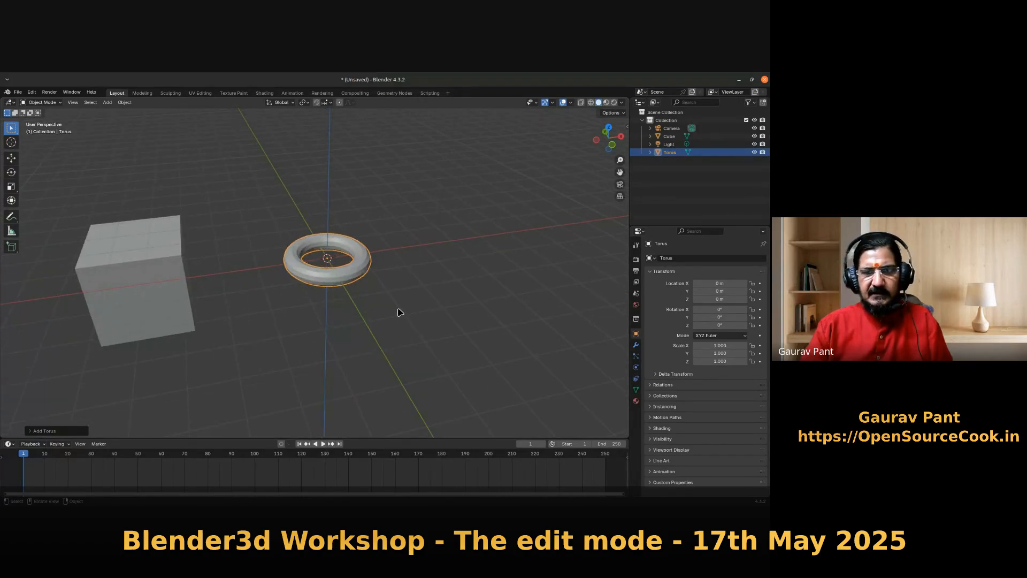
pyautogui.scroll(1, 393, 305)
pyautogui.scroll(-2, 373, 298)
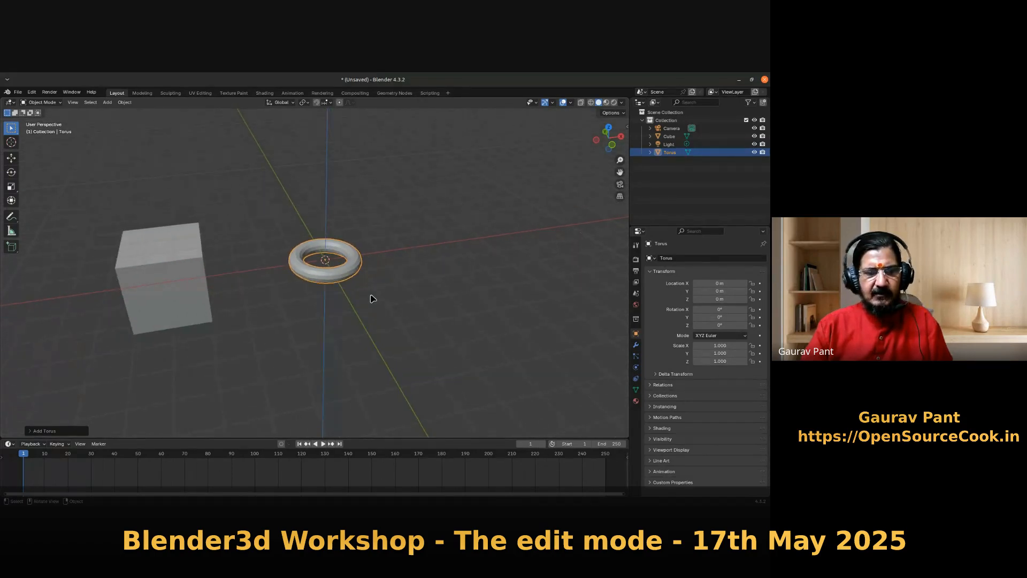
# - Stretch the torus along the Z axis to a scale of about 4.97, forming a barrel-like shape
pyautogui.click(340, 272)
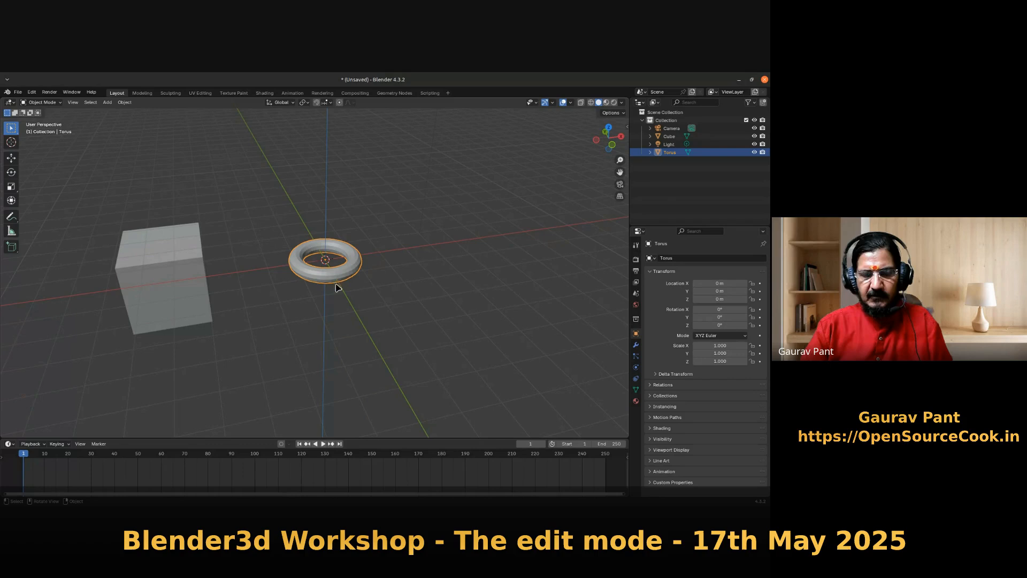
pyautogui.press('s')
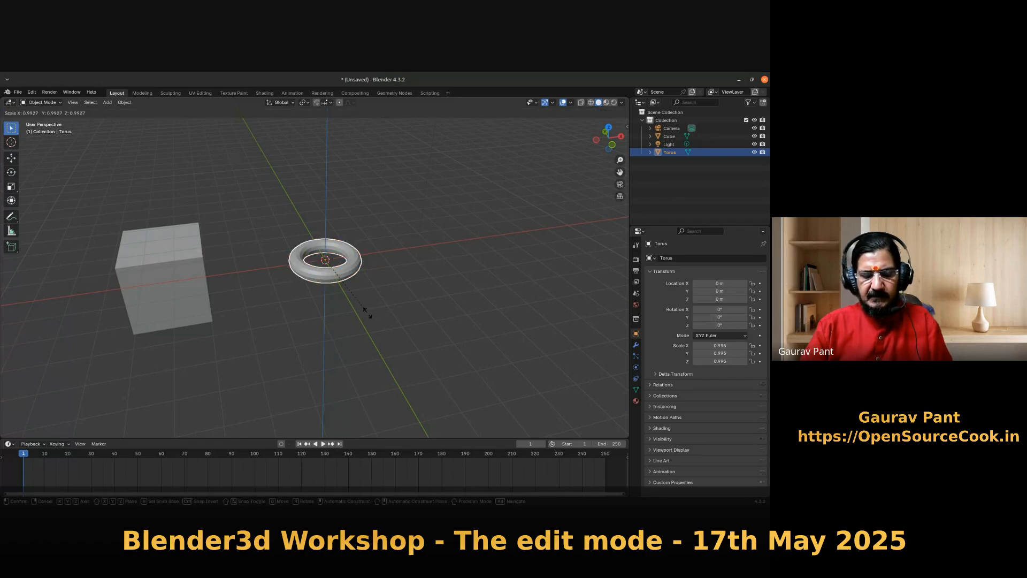
pyautogui.press('z')
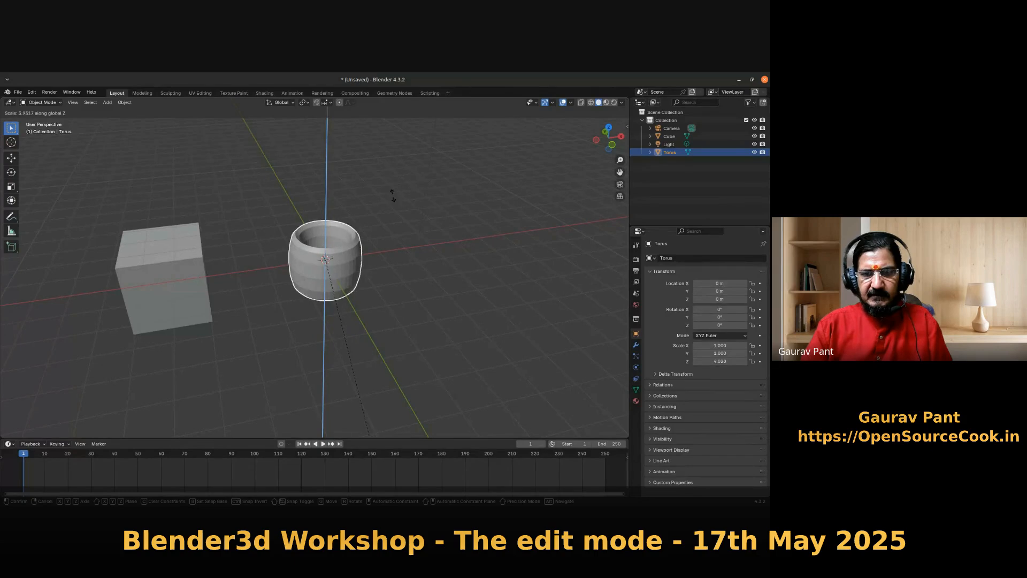
pyautogui.click(402, 259)
# - Examine the stretched torus from the side and from above, including its hollow inside and the cube behind it
pyautogui.moveTo(408, 227); pyautogui.dragTo(373, 256, button='middle')
pyautogui.moveTo(363, 318); pyautogui.dragTo(331, 242, button='middle')
pyautogui.scroll(3, 381, 287)
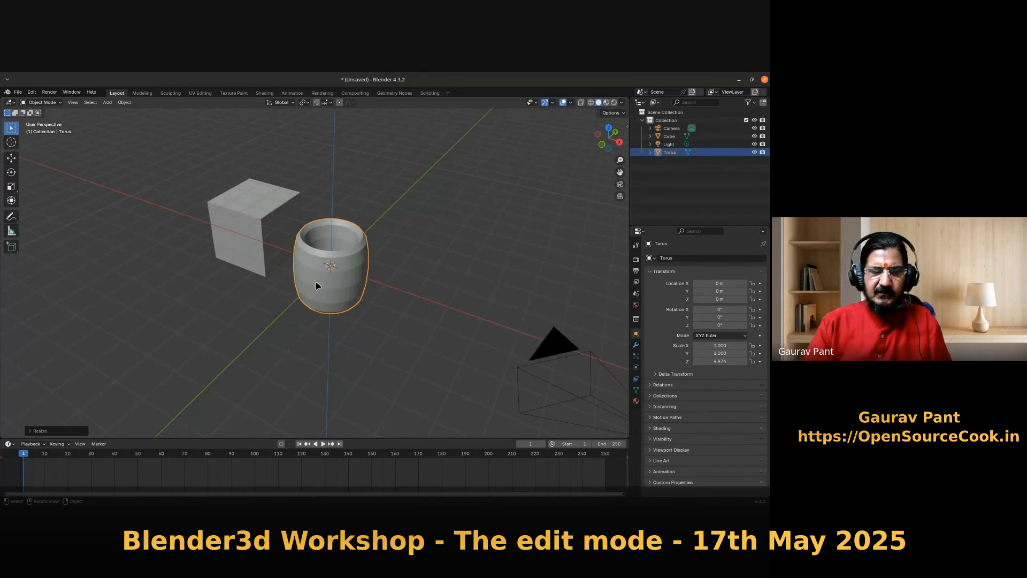
pyautogui.moveTo(322, 281); pyautogui.dragTo(303, 280, button='middle')
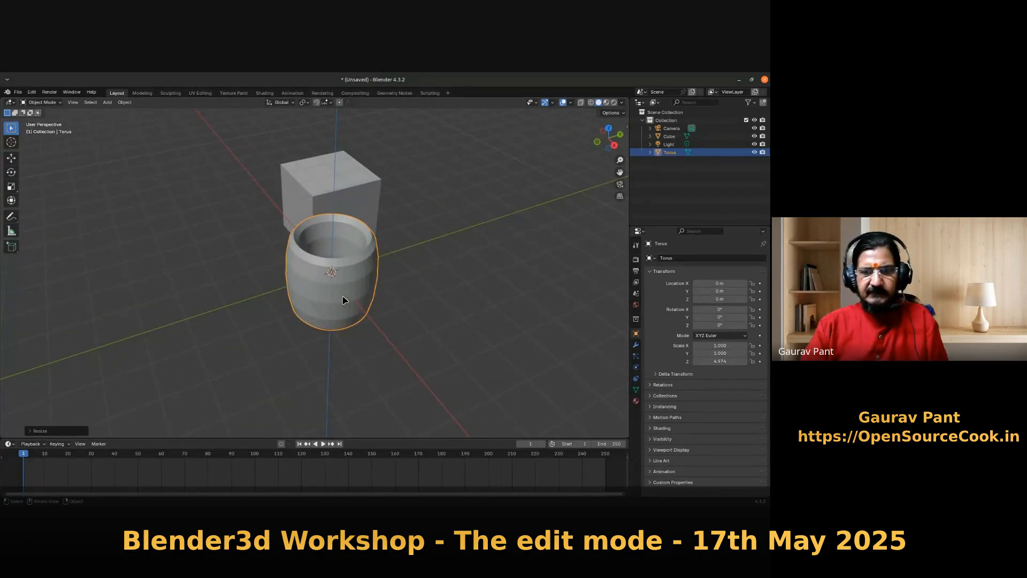
pyautogui.moveTo(298, 295); pyautogui.dragTo(341, 213, button='middle')
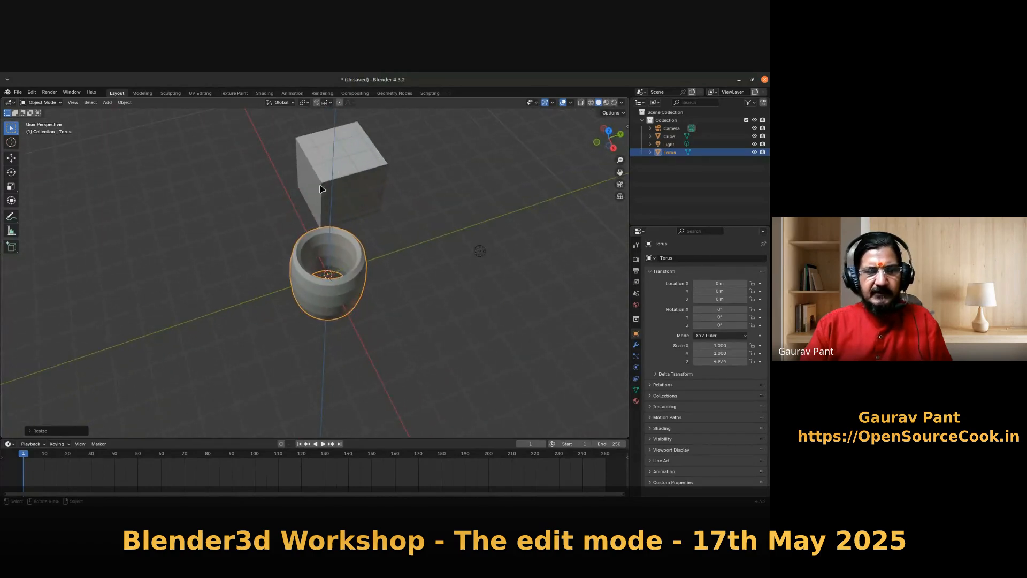
pyautogui.click(41, 103)
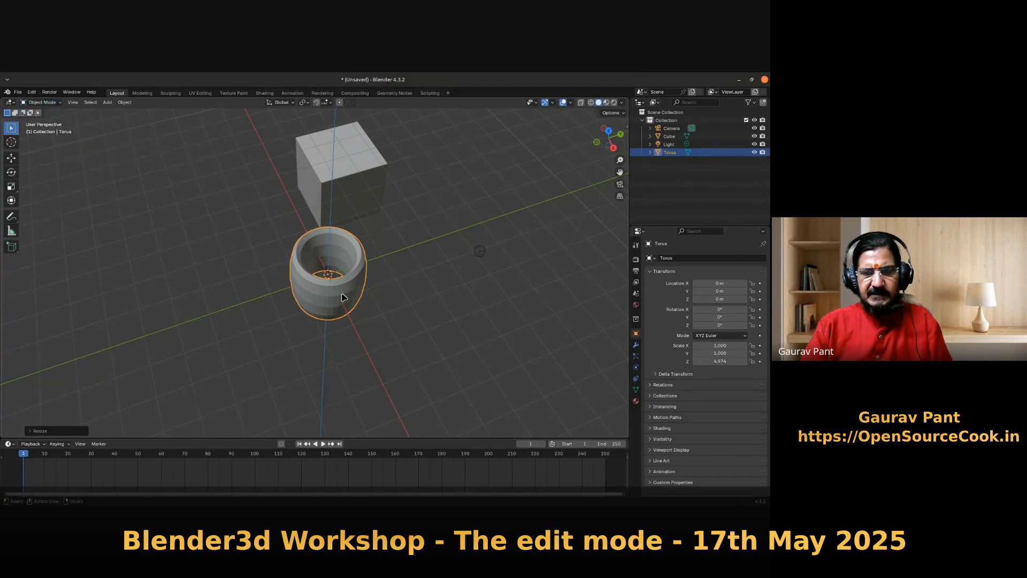
pyautogui.scroll(2, 343, 298)
pyautogui.moveTo(343, 298); pyautogui.dragTo(379, 269, button='middle')
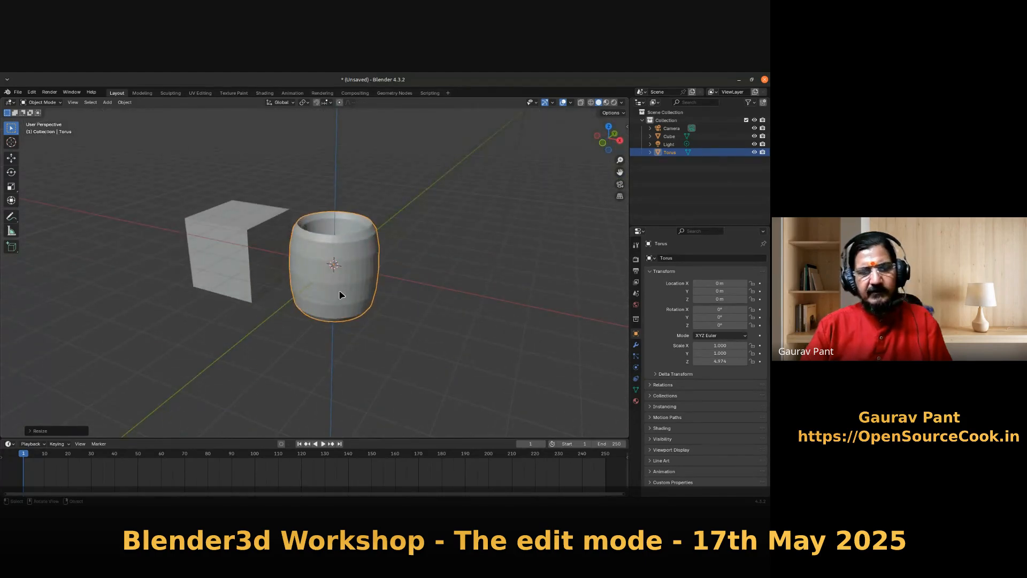
pyautogui.scroll(-2, 335, 296)
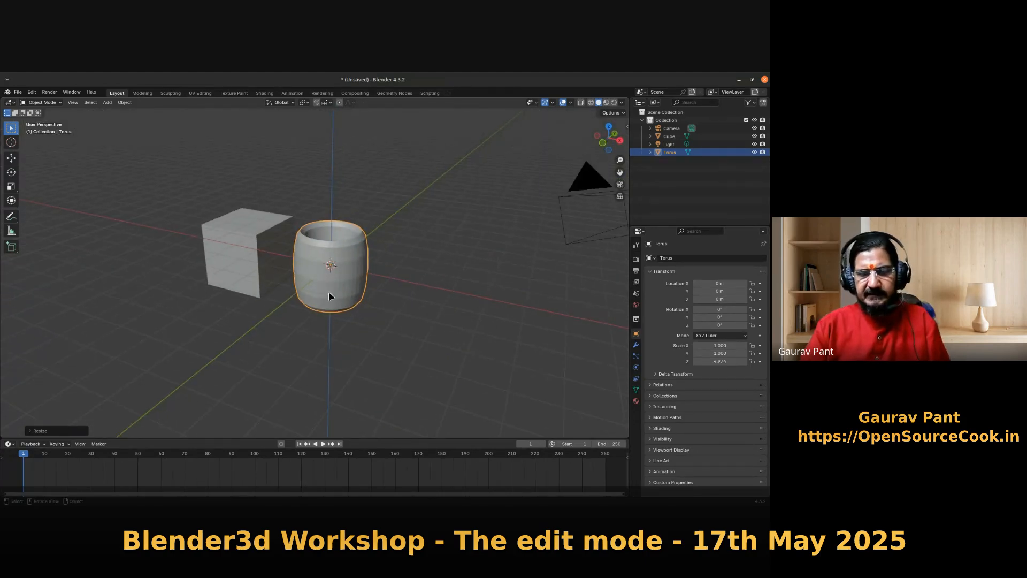
pyautogui.moveTo(376, 237); pyautogui.dragTo(299, 295, button='middle')
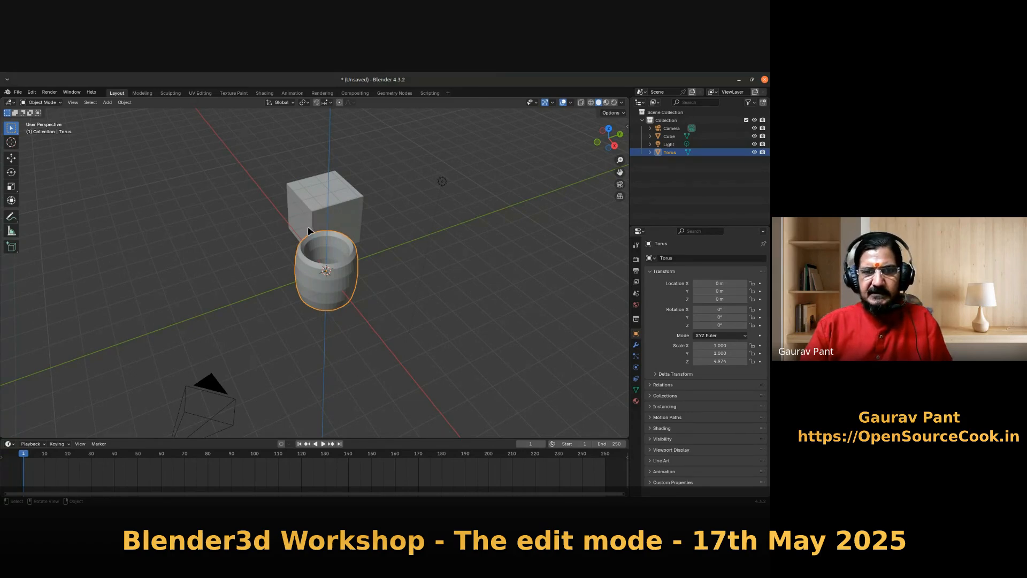
# - Delete the stretched torus from the scene
pyautogui.press('x')
pyautogui.click(340, 315)
pyautogui.moveTo(324, 348); pyautogui.dragTo(352, 343, button='middle')
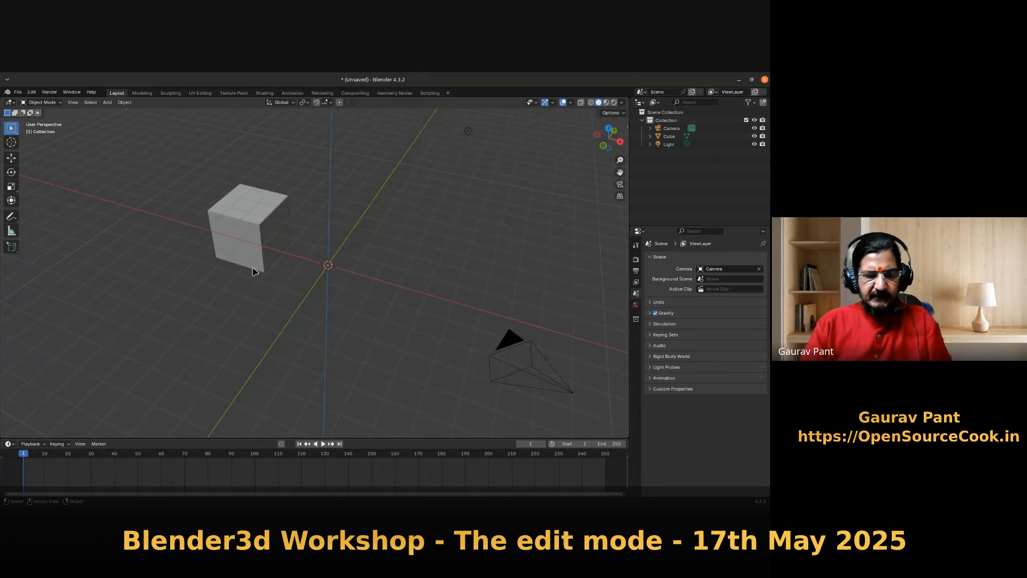
# - Start a new General file and discard the changes to the current scene
pyautogui.click(233, 240)
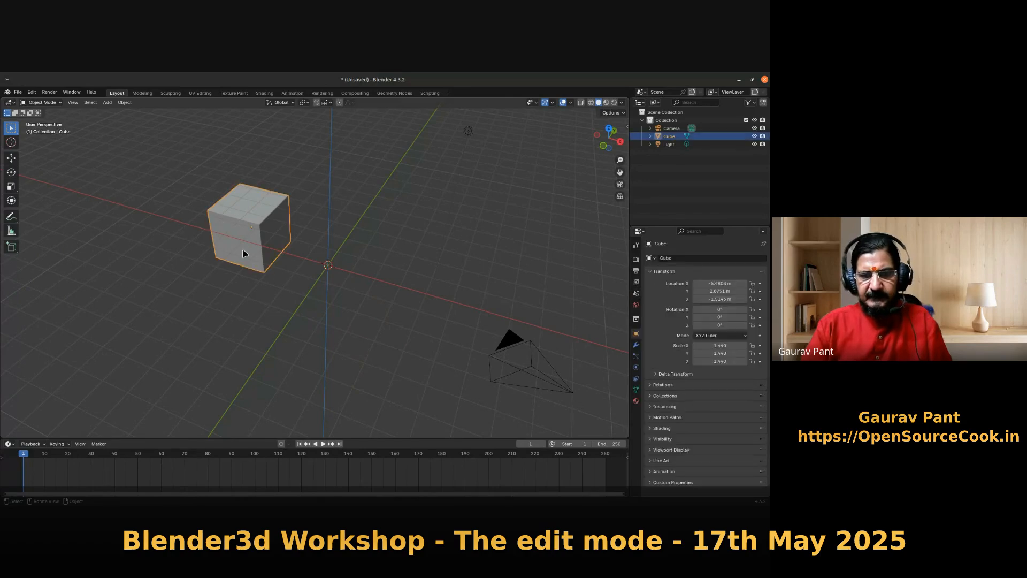
pyautogui.click(18, 92)
pyautogui.moveTo(37, 101)
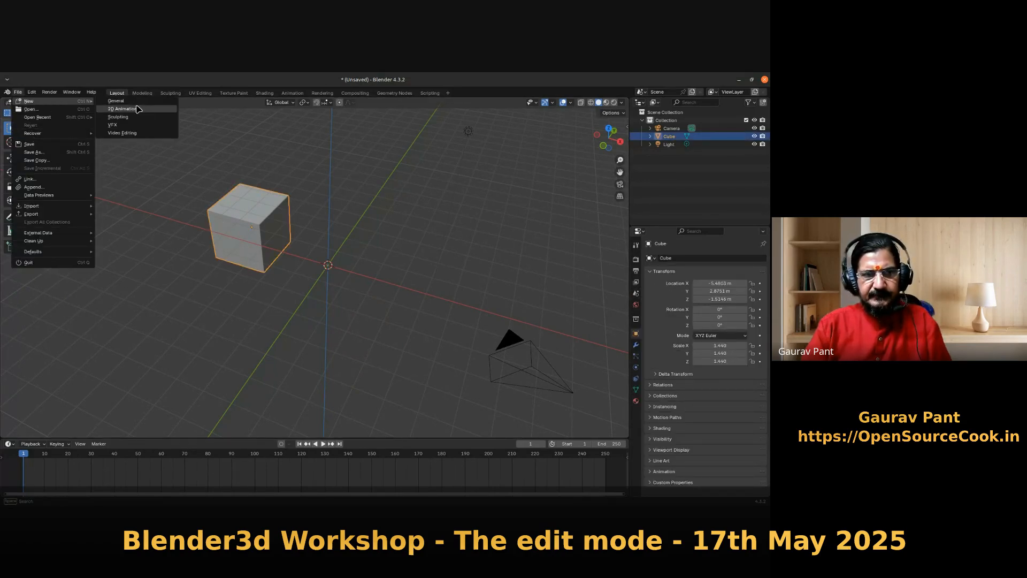
pyautogui.click(137, 107)
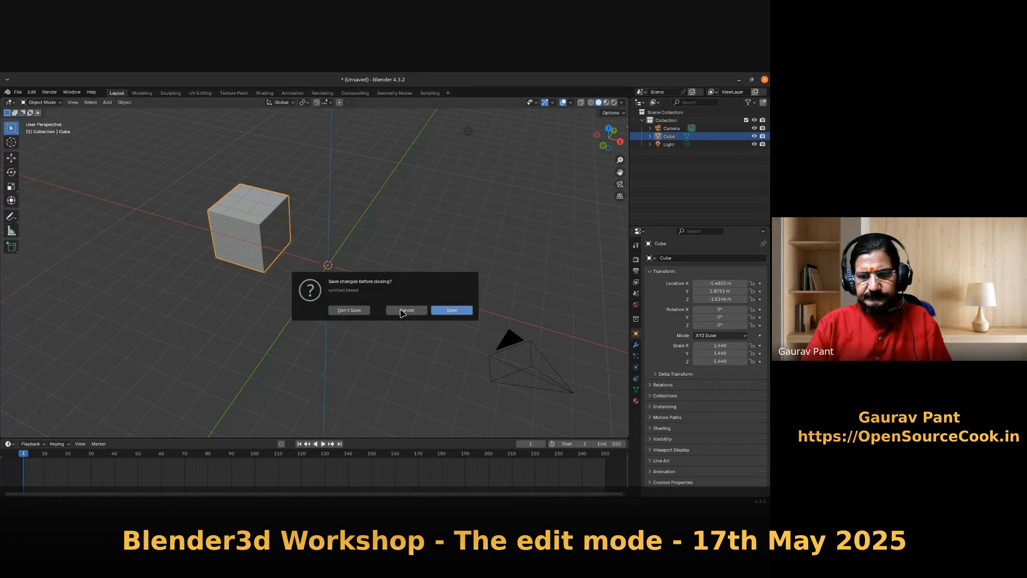
pyautogui.click(363, 310)
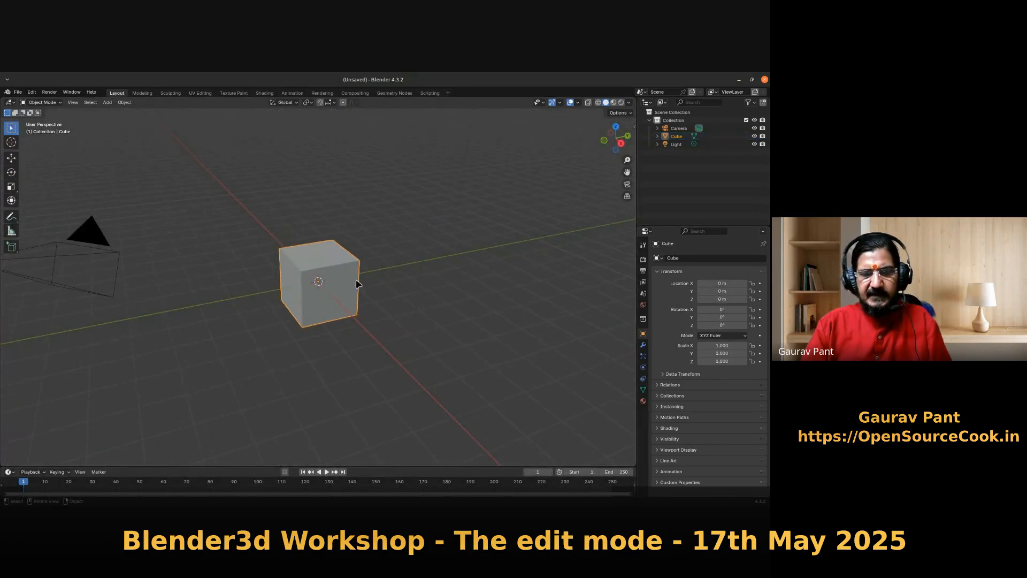
# - Select the default cube and examine it up close from low and raised angles
pyautogui.click(334, 289)
pyautogui.moveTo(418, 309)
pyautogui.mouseDown(button='middle')
pyautogui.moveTo(401, 328)
pyautogui.moveTo(367, 316)
pyautogui.moveTo(419, 298)
pyautogui.mouseUp(button='middle')
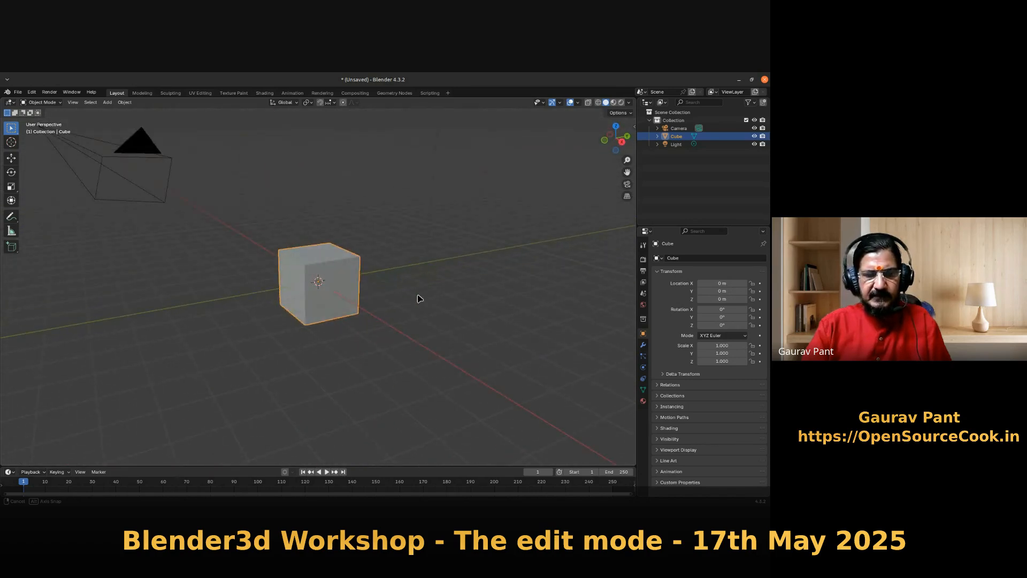
pyautogui.scroll(2, 373, 362)
pyautogui.moveTo(394, 365)
pyautogui.keyDown('shift'); pyautogui.mouseDown(button='middle')
pyautogui.moveTo(380, 344)
pyautogui.moveTo(394, 346)
pyautogui.mouseUp(button='middle'); pyautogui.keyUp('shift')
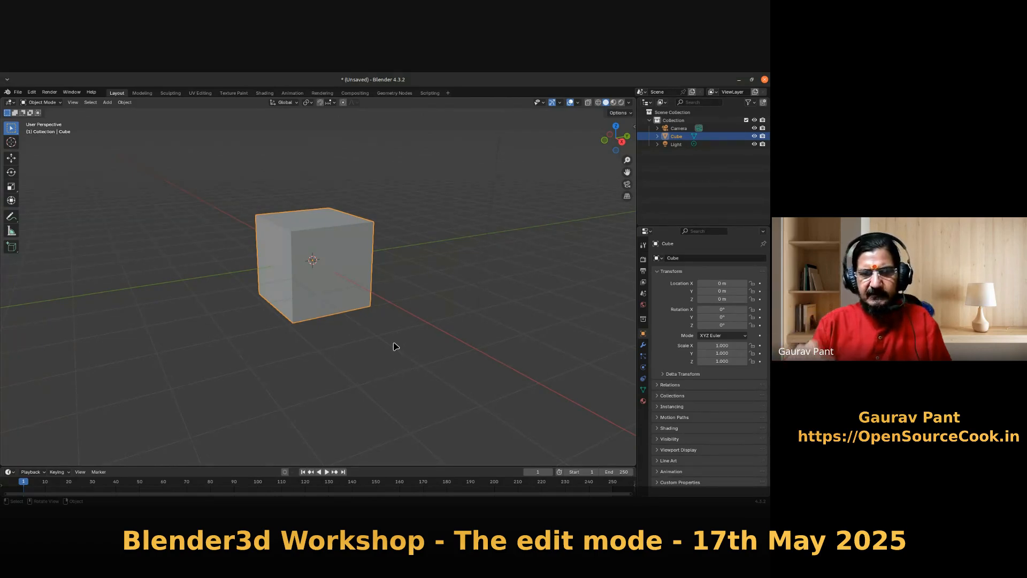
pyautogui.scroll(2, 356, 349)
pyautogui.moveTo(332, 265); pyautogui.dragTo(408, 316, button='middle')
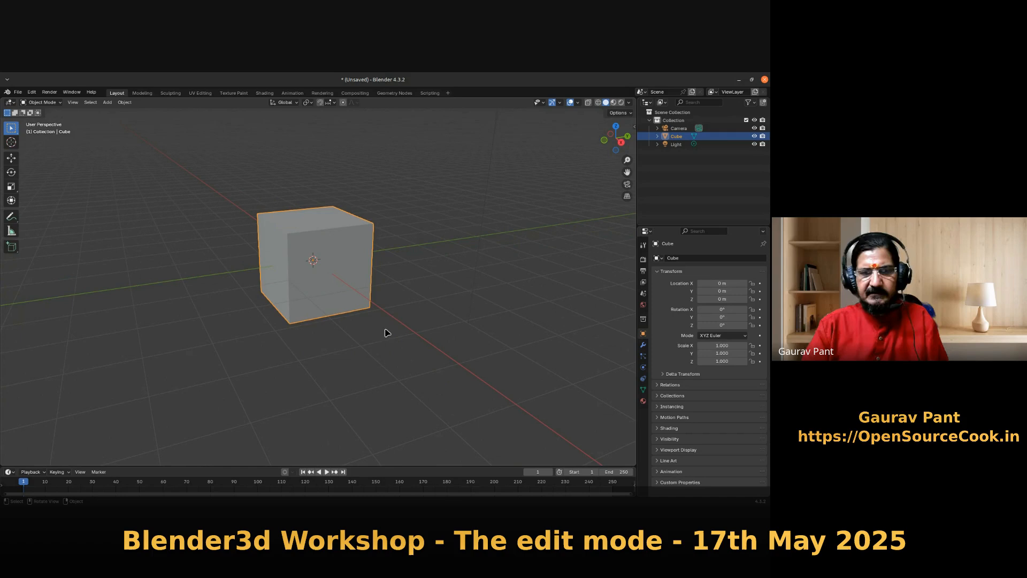
pyautogui.scroll(1, 366, 321)
pyautogui.moveTo(332, 262)
pyautogui.mouseDown(button='middle')
pyautogui.moveTo(316, 271)
pyautogui.moveTo(326, 271)
pyautogui.mouseUp(button='middle')
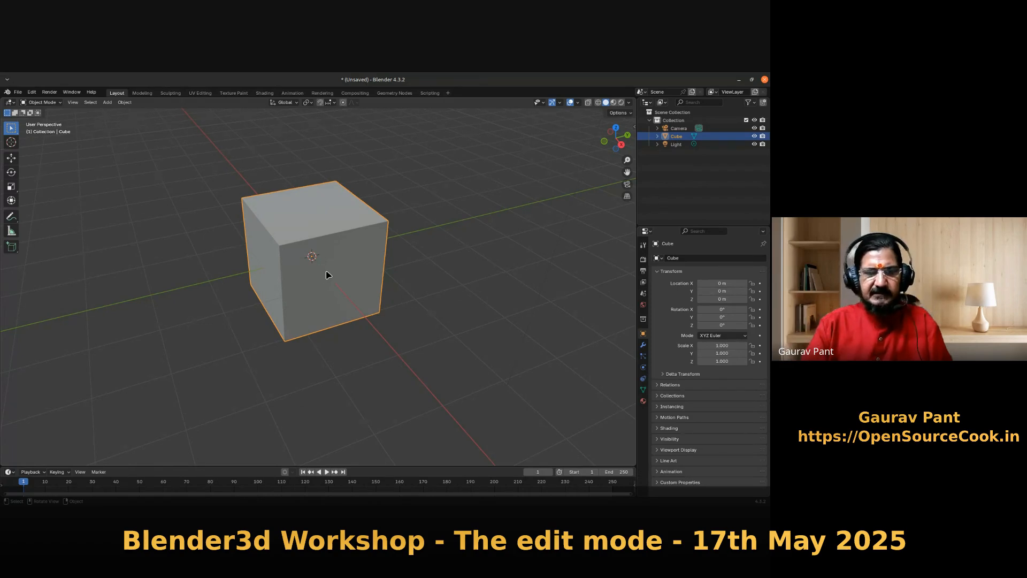
pyautogui.scroll(2, 312, 287)
pyautogui.keyDown('shift'); pyautogui.moveTo(383, 273); pyautogui.dragTo(292, 280, button='middle'); pyautogui.keyUp('shift')
pyautogui.scroll(1, 322, 302)
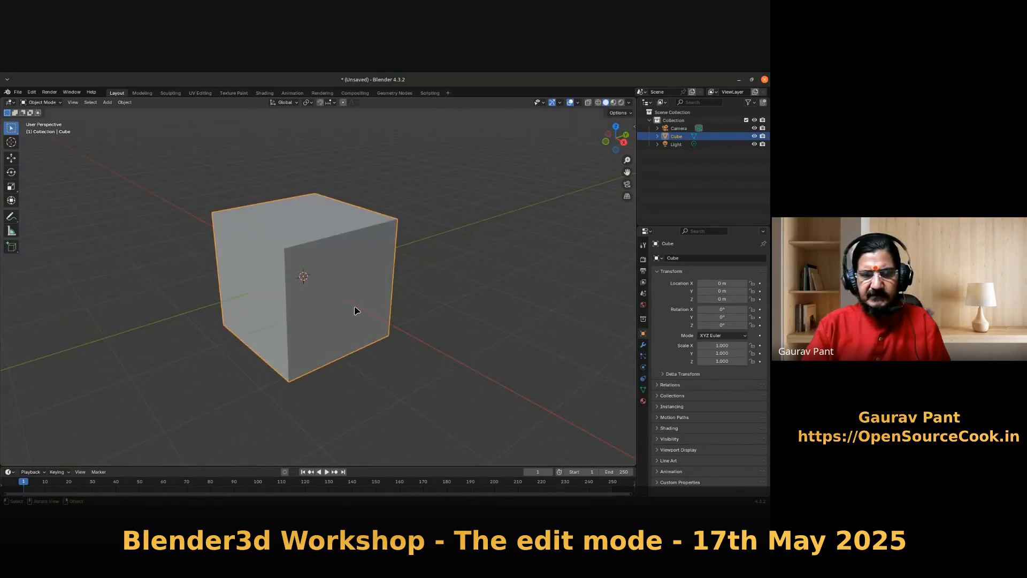
# - Examine the cube's top and side faces, edges and corners from several sides and distances
pyautogui.moveTo(355, 309); pyautogui.dragTo(353, 342, button='middle')
pyautogui.moveTo(305, 289); pyautogui.dragTo(308, 257, button='middle')
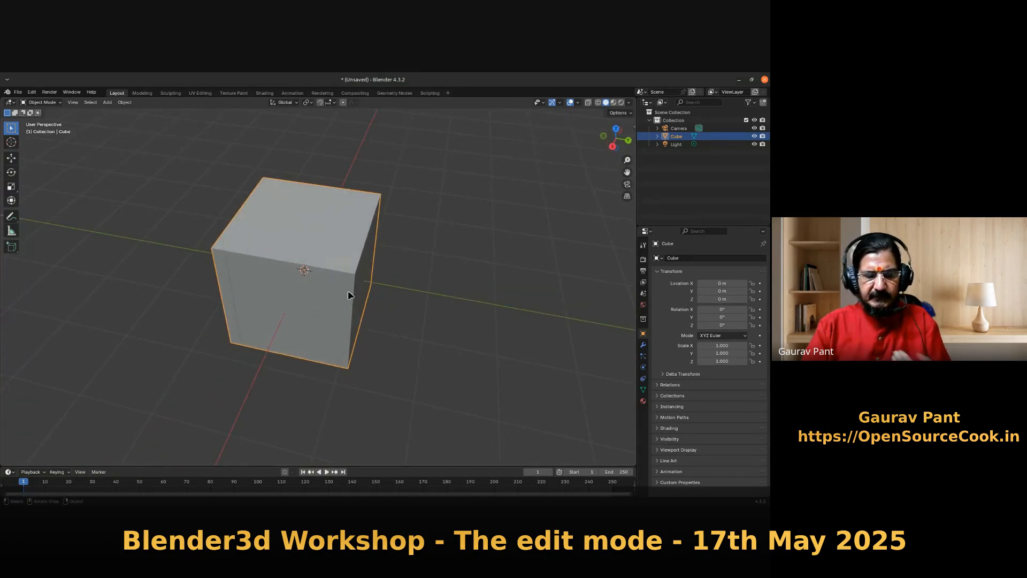
pyautogui.scroll(2, 378, 352)
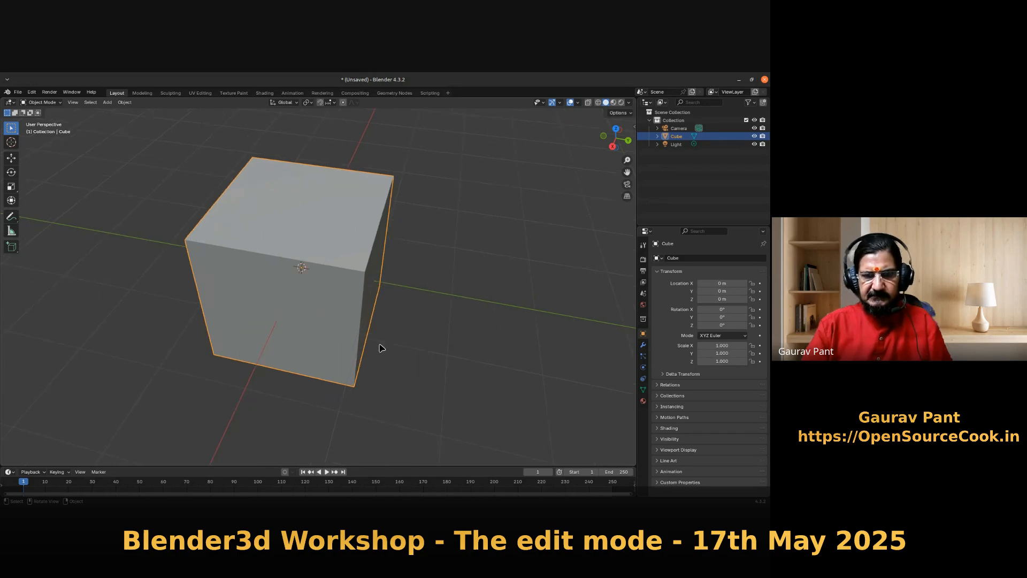
pyautogui.moveTo(374, 333); pyautogui.dragTo(348, 334, button='middle')
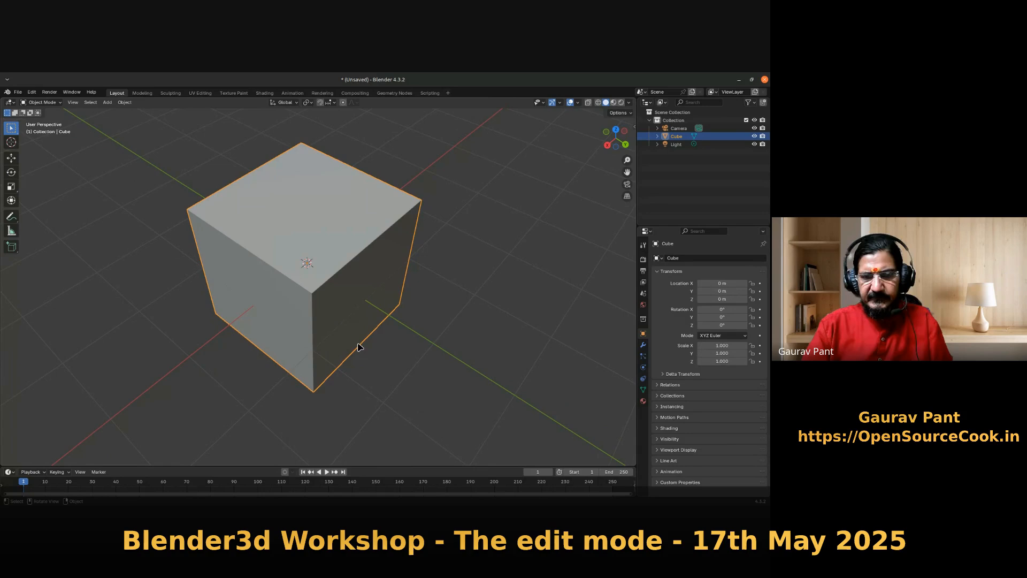
pyautogui.scroll(1, 342, 327)
pyautogui.moveTo(330, 333); pyautogui.dragTo(262, 234, button='middle')
pyautogui.scroll(-2, 315, 235)
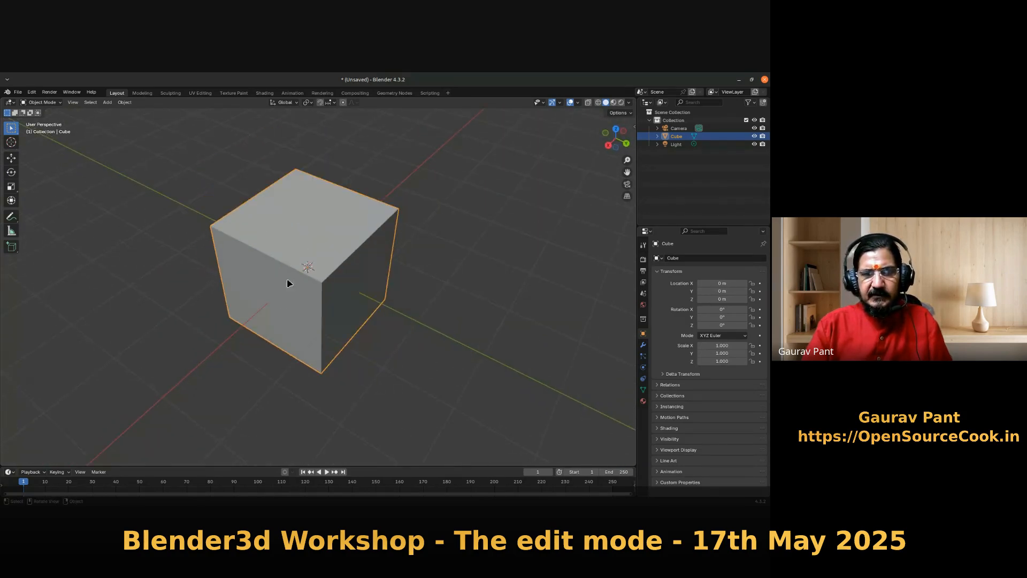
pyautogui.moveTo(284, 293)
pyautogui.mouseDown(button='middle')
pyautogui.moveTo(284, 281)
pyautogui.moveTo(282, 309)
pyautogui.moveTo(278, 301)
pyautogui.mouseUp(button='middle')
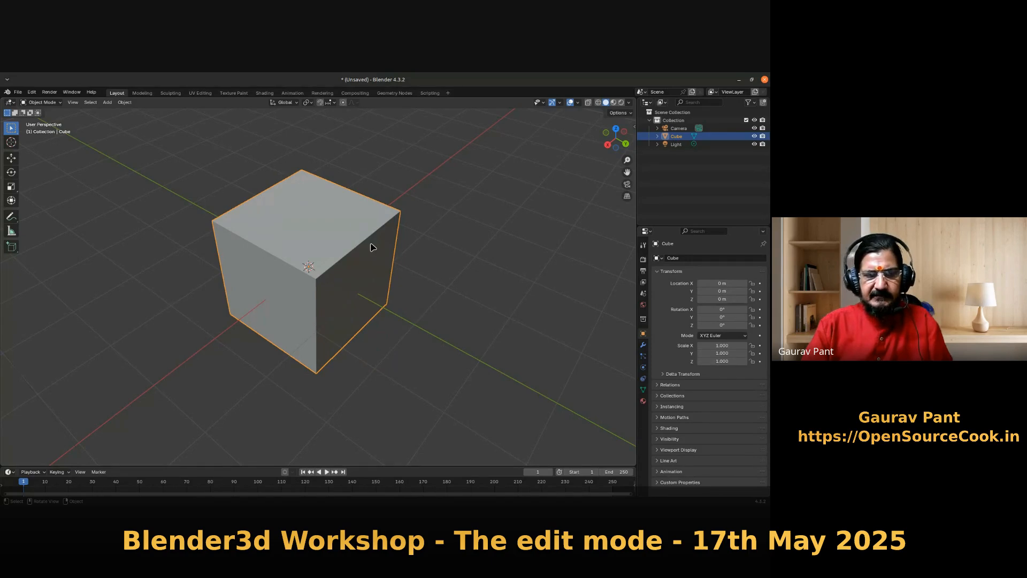
pyautogui.moveTo(321, 284); pyautogui.dragTo(289, 290, button='middle')
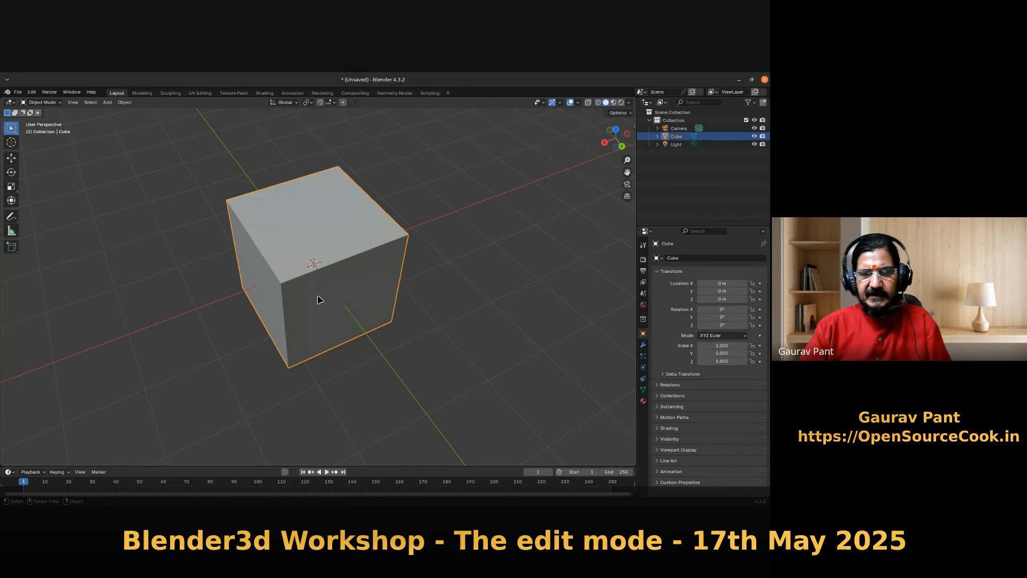
pyautogui.scroll(1, 437, 346)
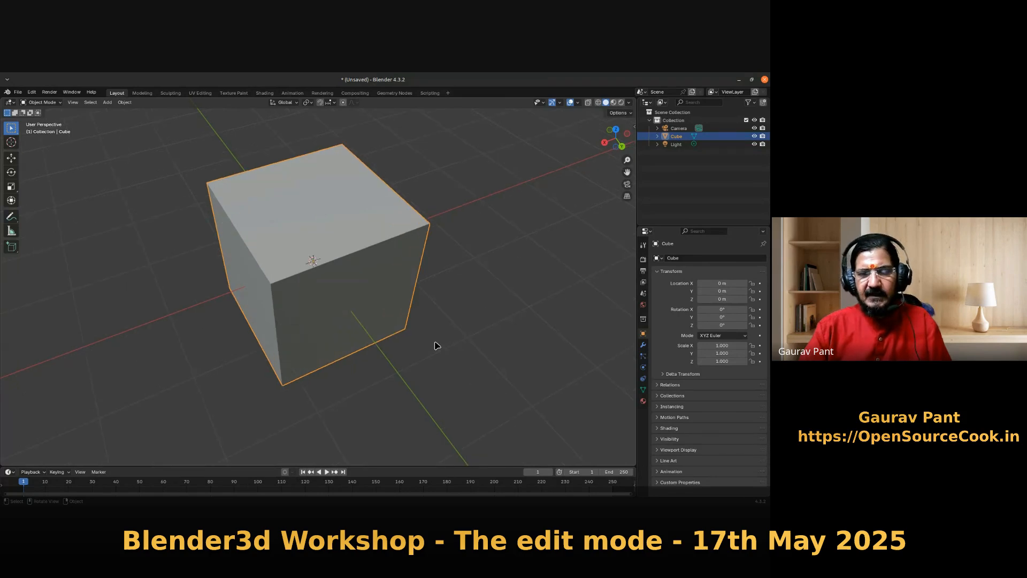
pyautogui.scroll(-3, 435, 346)
pyautogui.scroll(1, 383, 346)
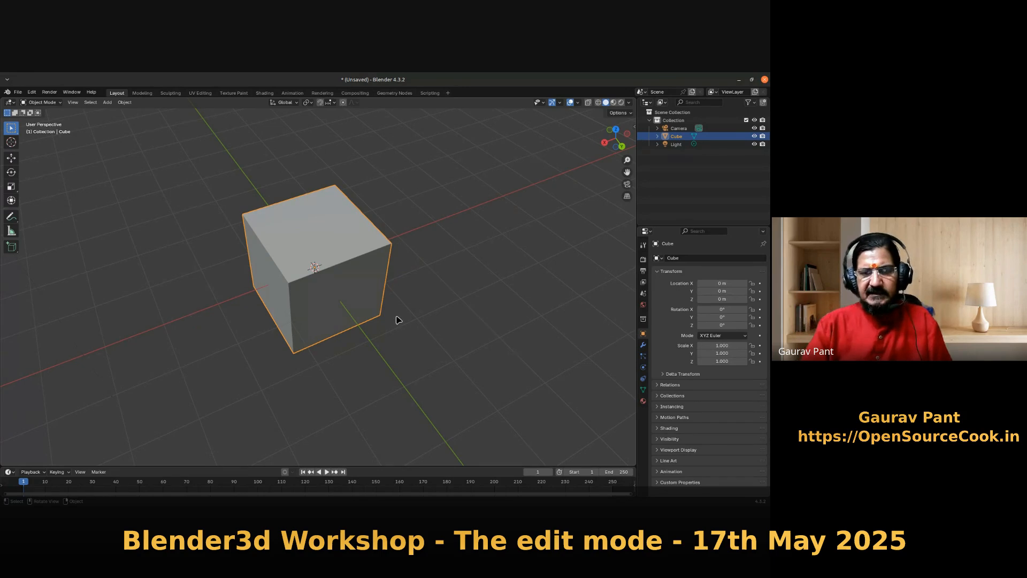
pyautogui.scroll(1, 361, 274)
pyautogui.moveTo(352, 292); pyautogui.dragTo(345, 313, button='middle')
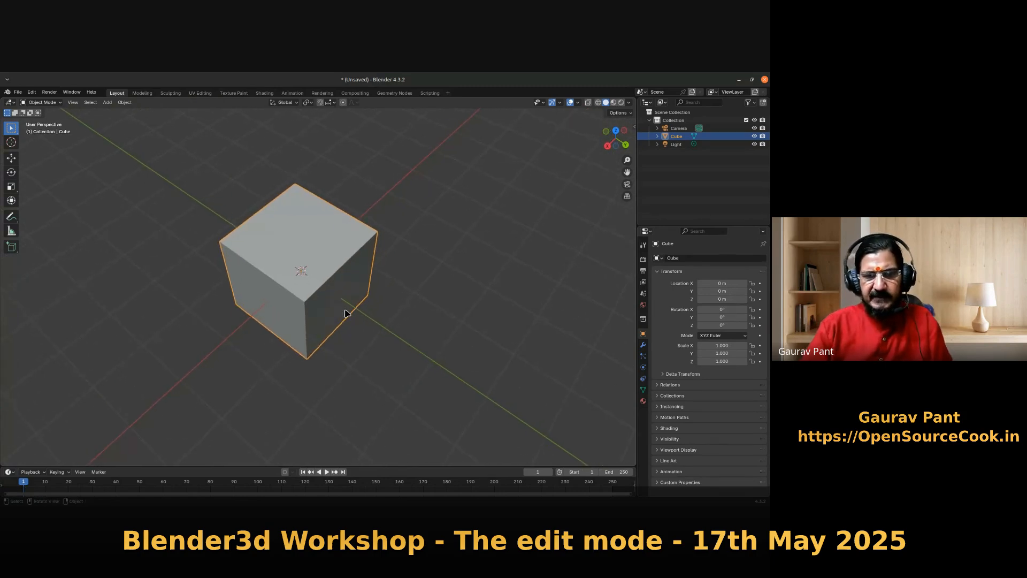
pyautogui.moveTo(365, 363); pyautogui.dragTo(277, 236, button='middle')
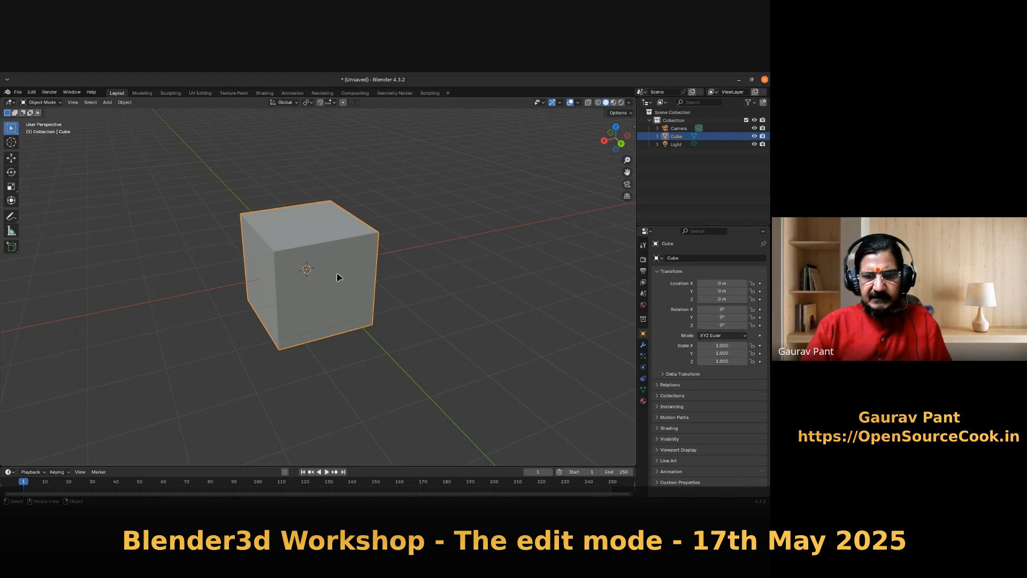
# - Switch the viewport to wireframe shading and examine the cube's edges and corners from several angles
pyautogui.hotkey('shift', 'z')
pyautogui.moveTo(332, 305)
pyautogui.mouseDown(button='middle')
pyautogui.moveTo(307, 271)
pyautogui.moveTo(287, 287)
pyautogui.moveTo(311, 313)
pyautogui.moveTo(373, 307)
pyautogui.moveTo(343, 306)
pyautogui.mouseUp(button='middle')
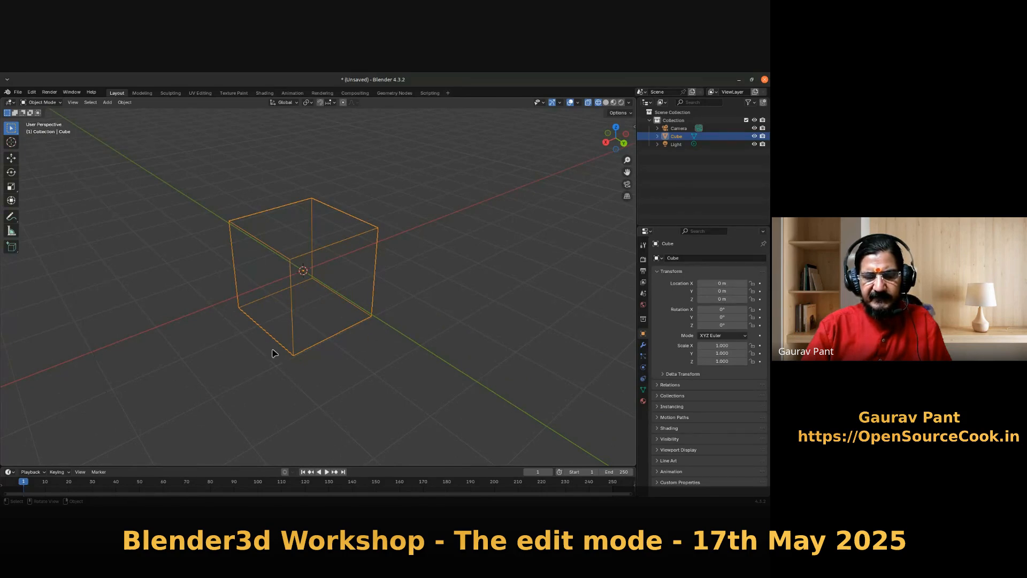
pyautogui.moveTo(298, 275); pyautogui.dragTo(309, 301, button='middle')
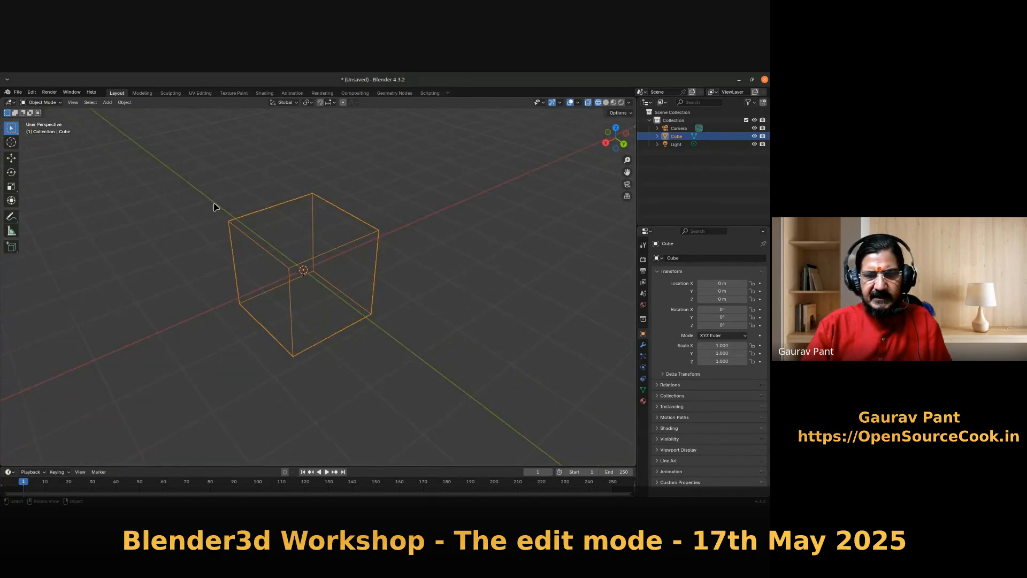
pyautogui.moveTo(410, 338); pyautogui.dragTo(401, 280, button='middle')
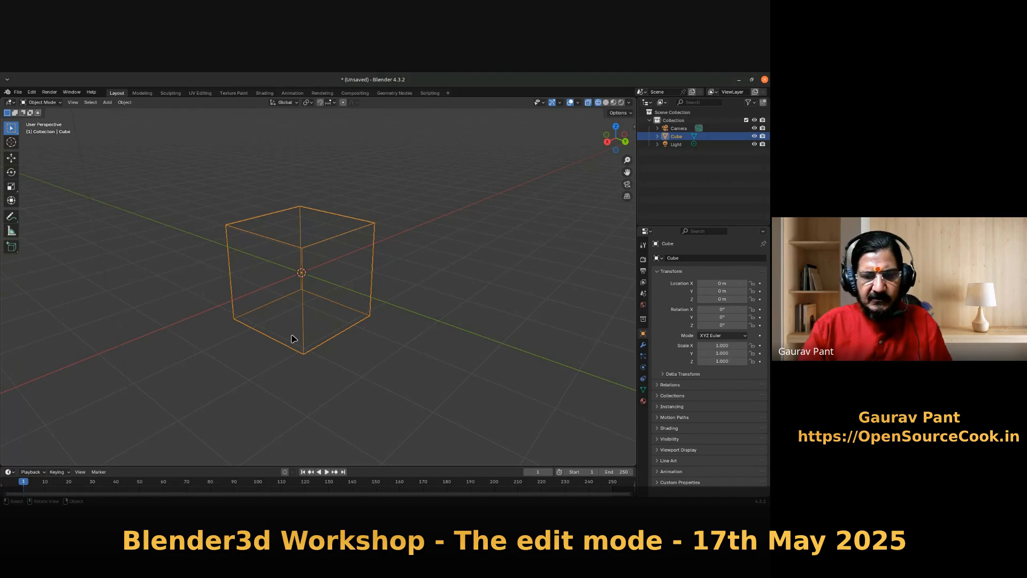
pyautogui.scroll(1, 368, 333)
pyautogui.scroll(-3, 368, 333)
pyautogui.moveTo(368, 334); pyautogui.dragTo(351, 358, button='middle')
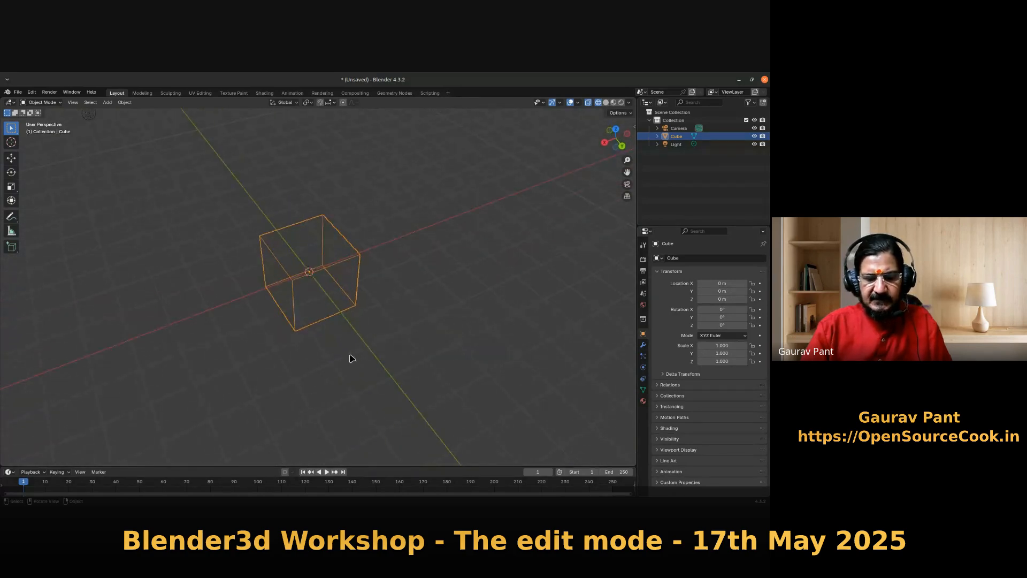
# - Put the cube into edit mode and back into object mode, examining its wireframe from different sides
pyautogui.press('Tab')
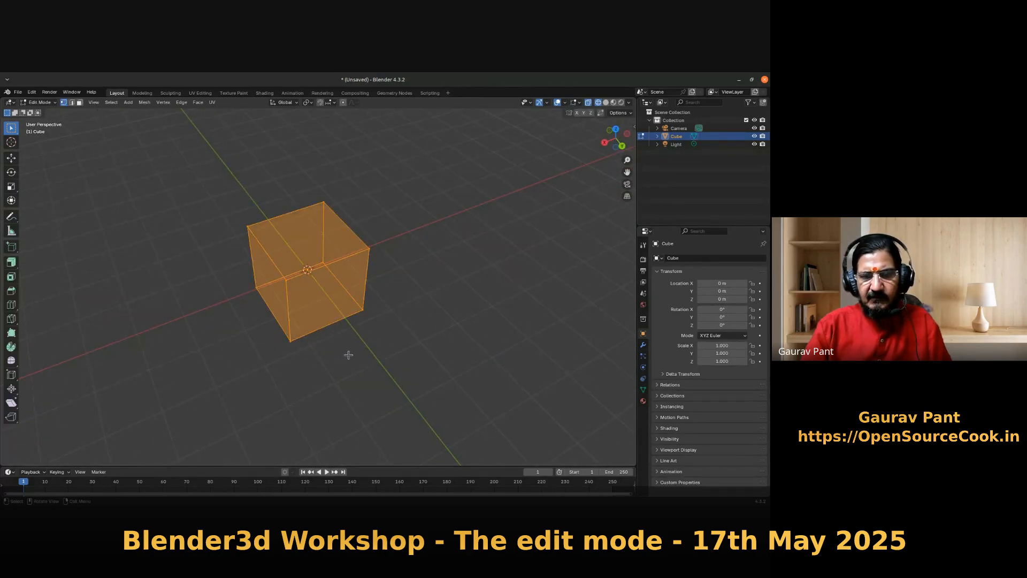
pyautogui.moveTo(340, 364); pyautogui.dragTo(277, 336, button='middle')
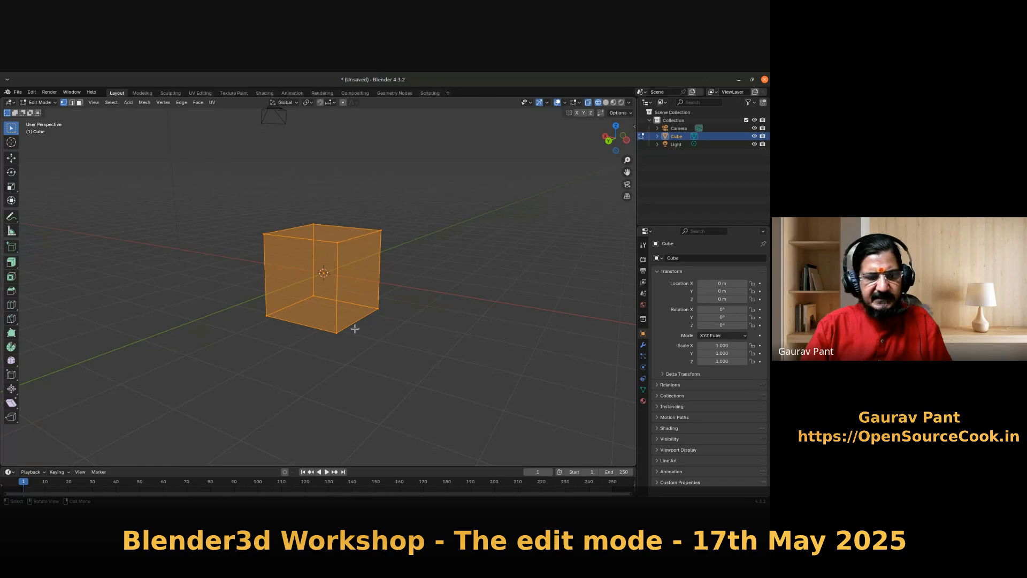
pyautogui.press('Tab')
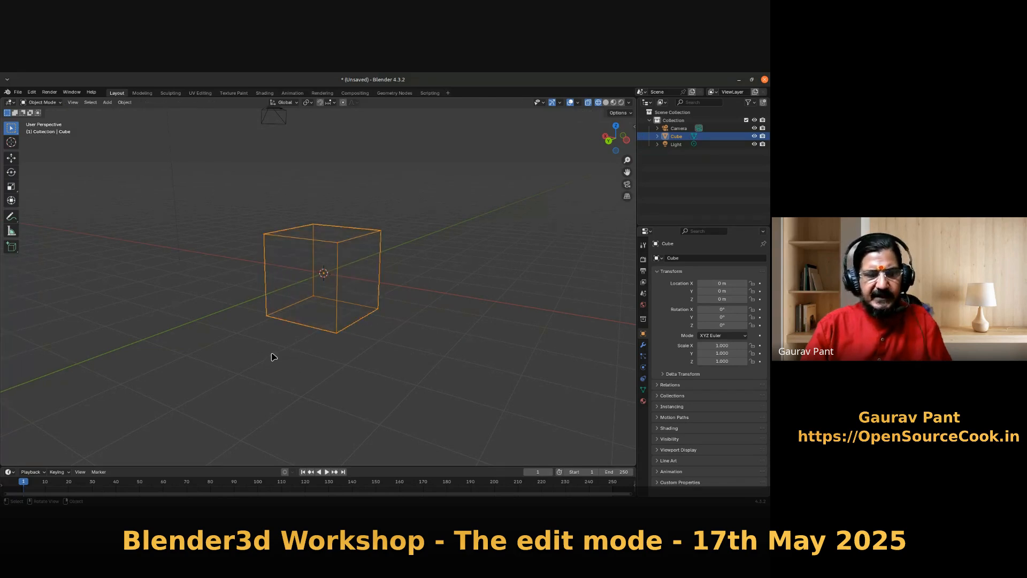
pyautogui.moveTo(269, 340); pyautogui.dragTo(270, 270, button='middle')
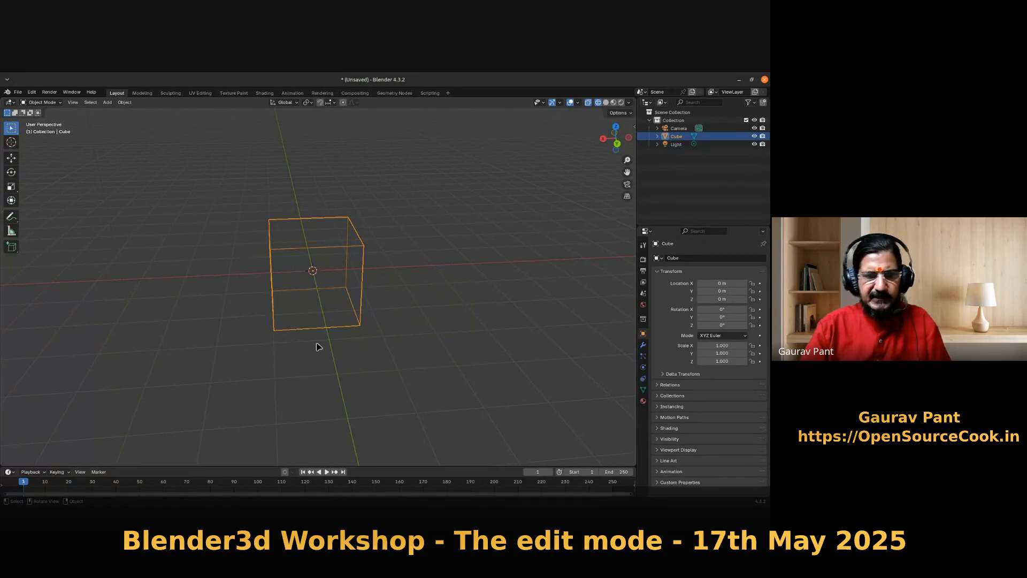
pyautogui.scroll(1, 316, 357)
pyautogui.scroll(-3, 316, 355)
pyautogui.scroll(2, 316, 354)
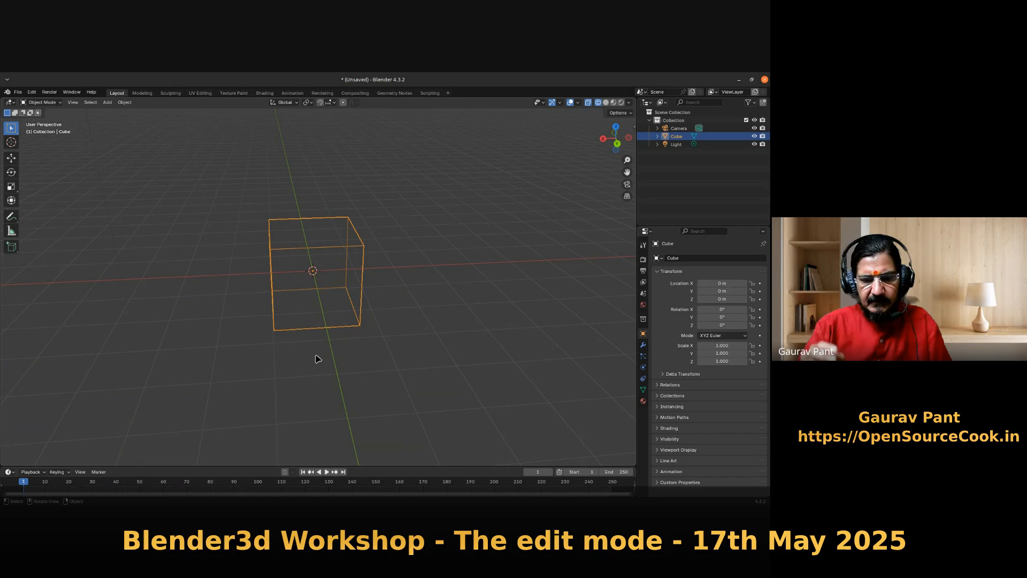
pyautogui.moveTo(316, 356); pyautogui.dragTo(291, 271, button='middle')
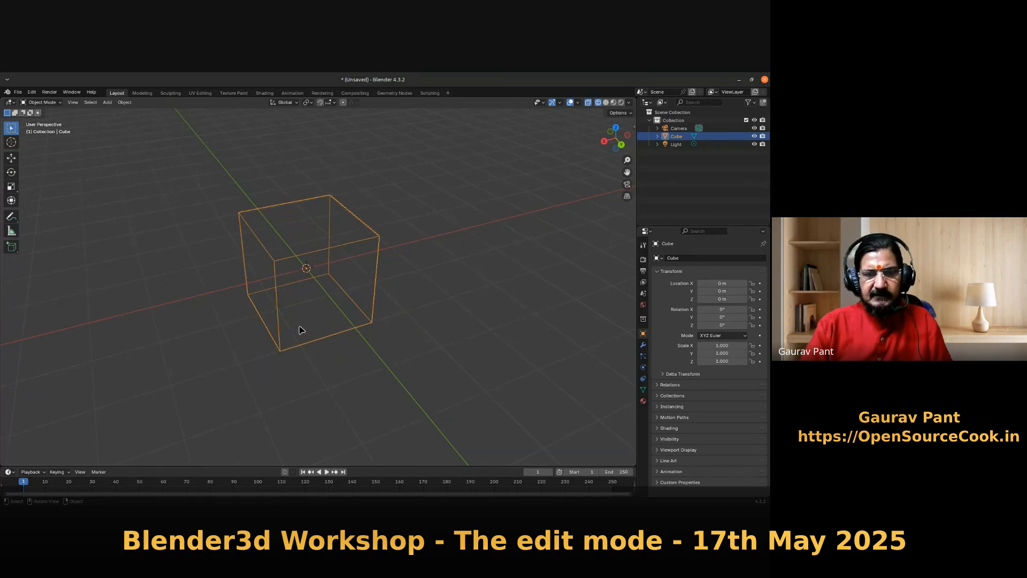
# - Toggle the cube through edit mode, restoring solid shading and returning to object mode
pyautogui.press('Tab')
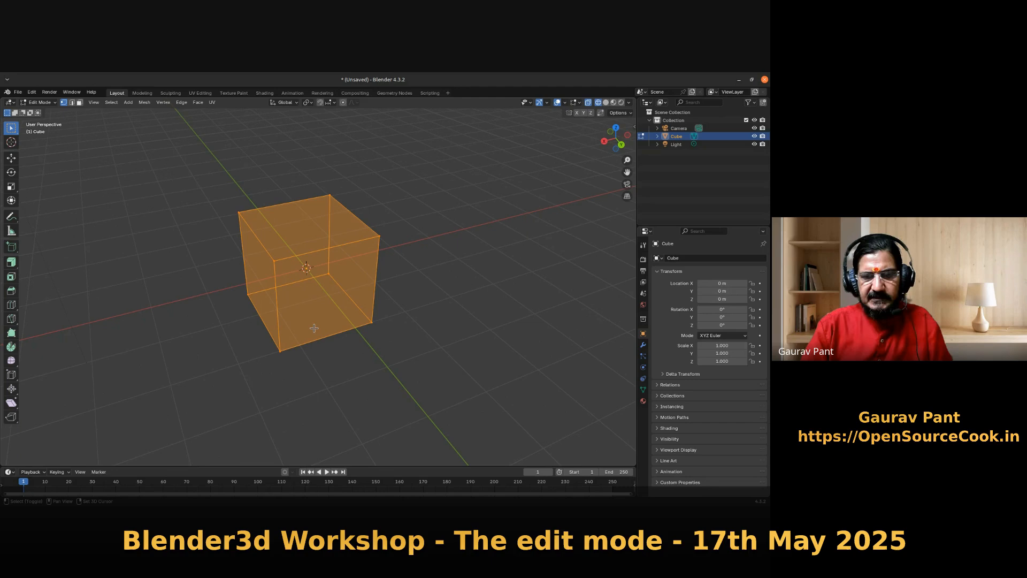
pyautogui.hotkey('shift', 'z')
pyautogui.press('Tab')
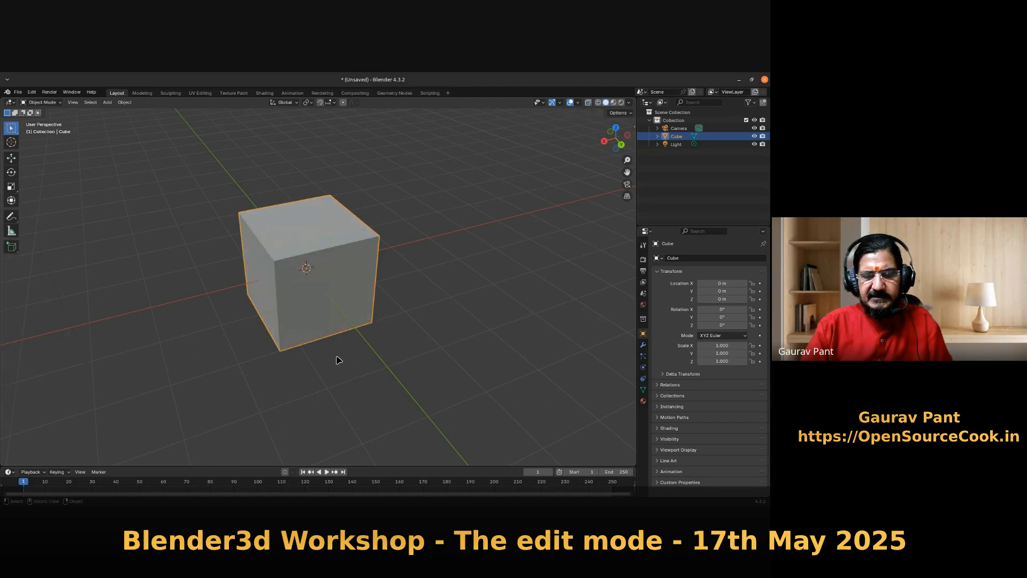
pyautogui.moveTo(340, 356); pyautogui.dragTo(377, 311, button='middle')
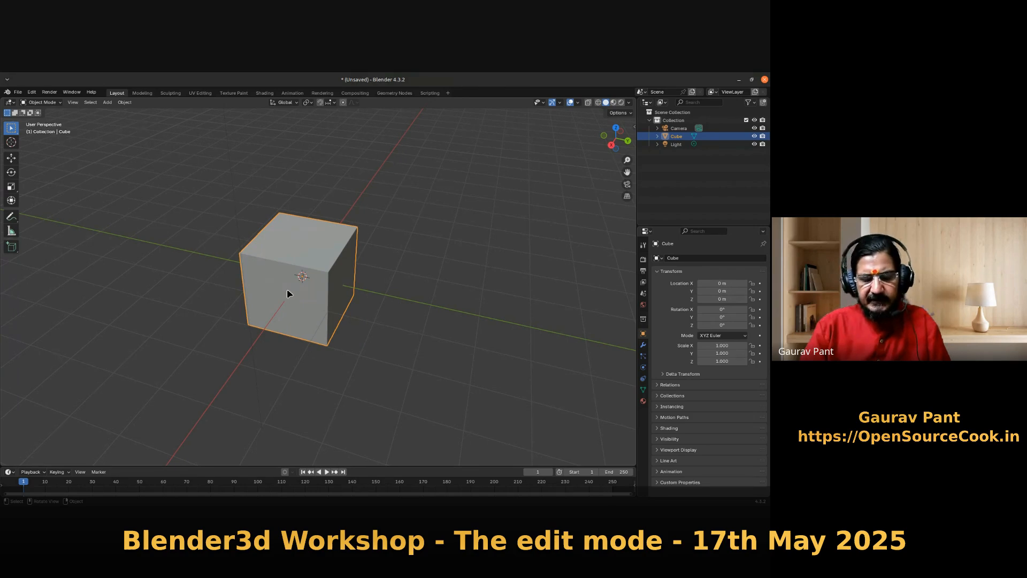
pyautogui.press('s')
pyautogui.press('y')
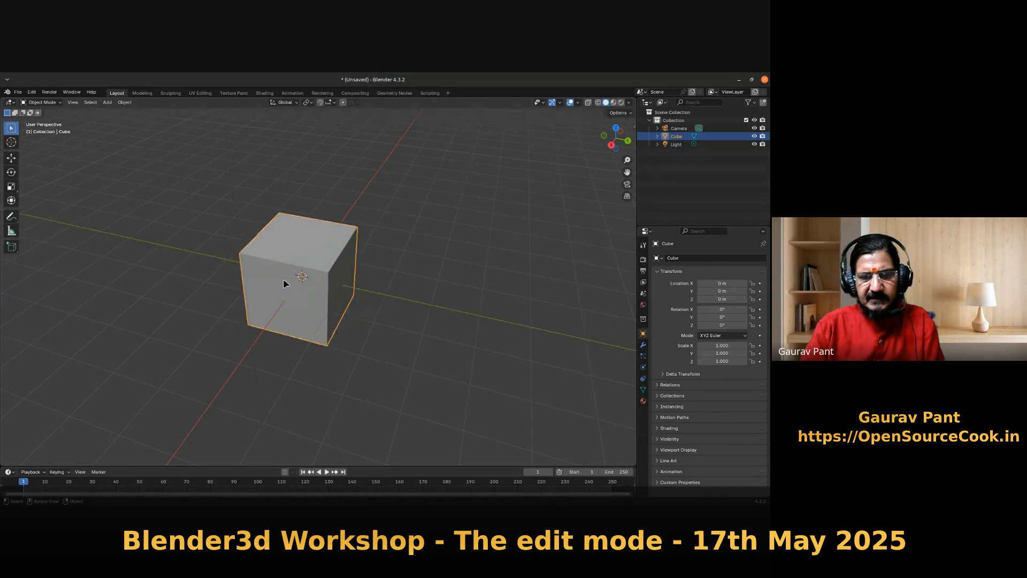
pyautogui.press('Escape')
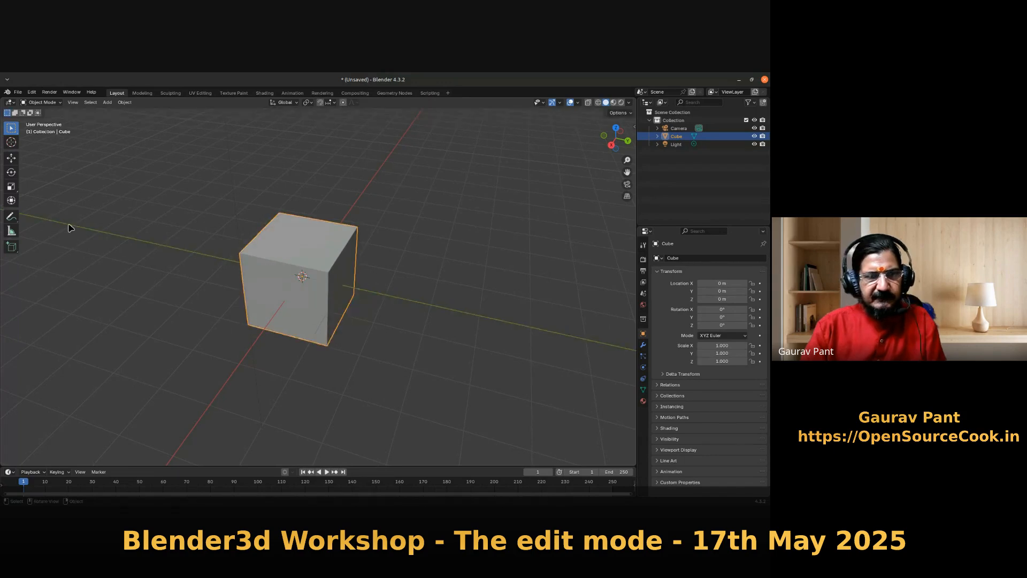
# - Stretch the cube along the Y axis with the Scale tool to a factor of about 2.9, then deselect it
pyautogui.click(13, 159)
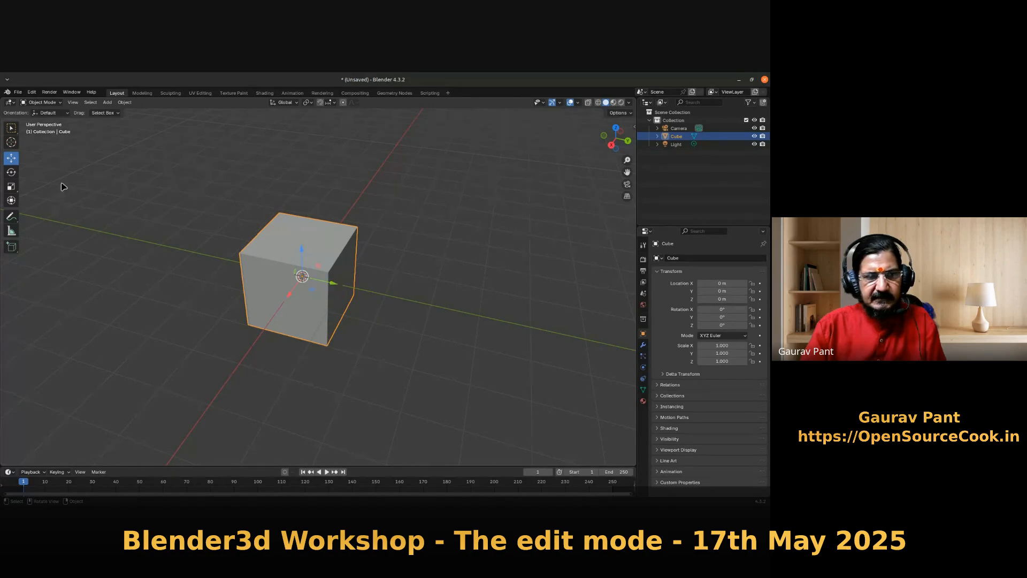
pyautogui.click(12, 187)
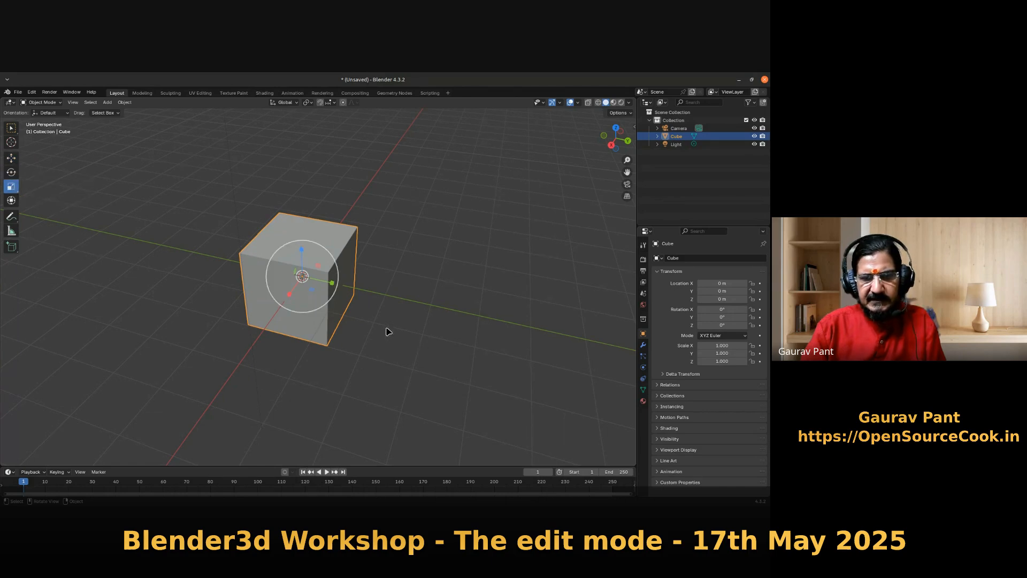
pyautogui.moveTo(332, 283); pyautogui.dragTo(383, 319)
pyautogui.click(269, 385)
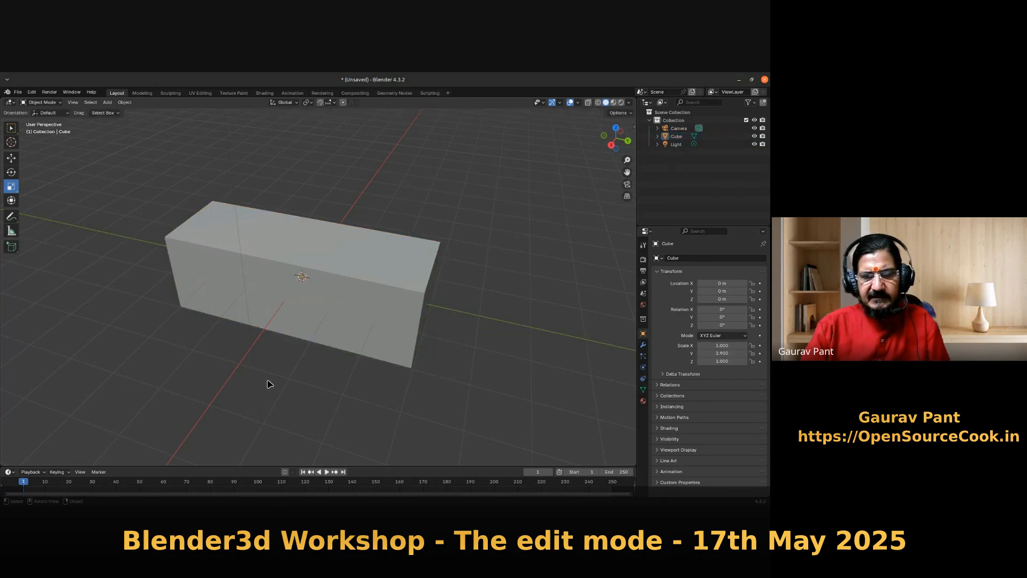
# - Apply the scale of the stretched cube and reselect it
pyautogui.click(383, 276)
pyautogui.hotkey('ctrl', 'a')
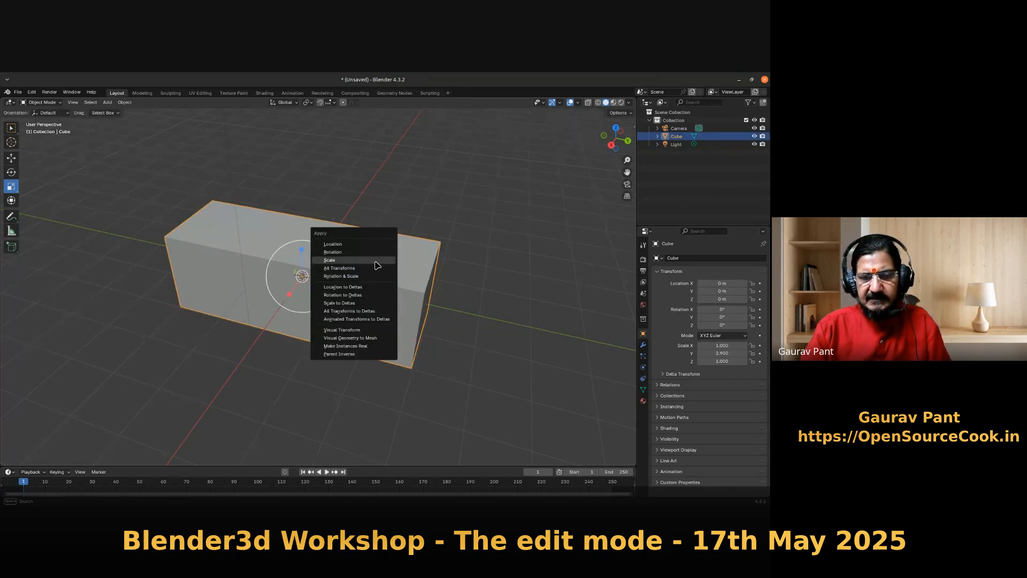
pyautogui.click(379, 266)
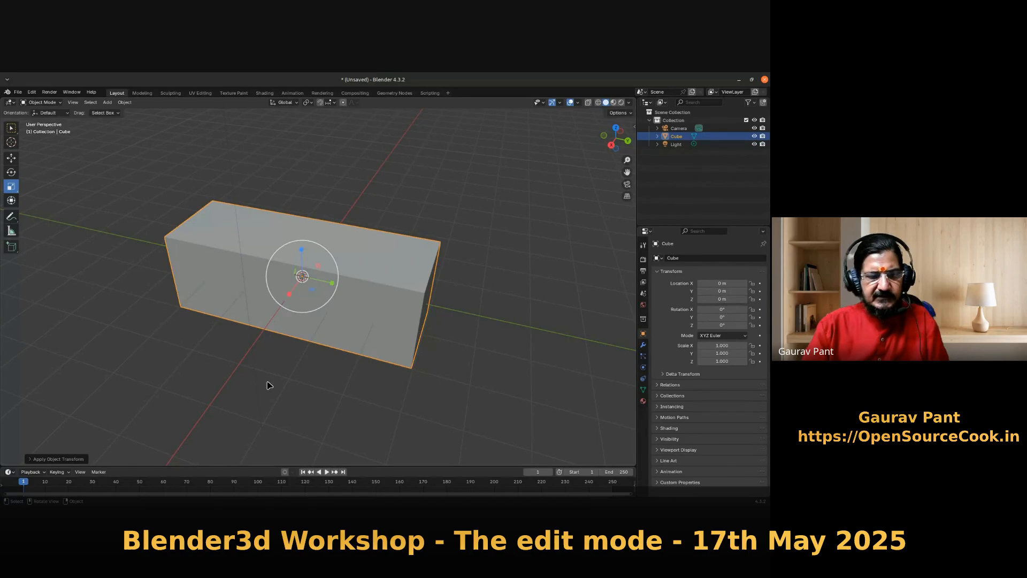
pyautogui.click(241, 412)
pyautogui.click(309, 338)
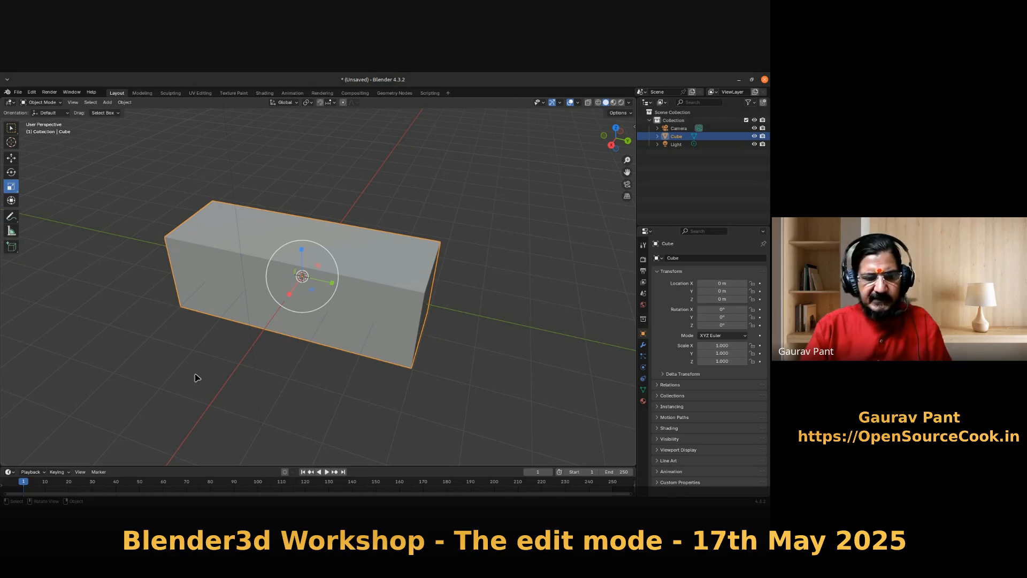
# - Switch back to the Select Box tool and examine the stretched cube from several sides and distances
pyautogui.moveTo(318, 378); pyautogui.dragTo(343, 365, button='middle')
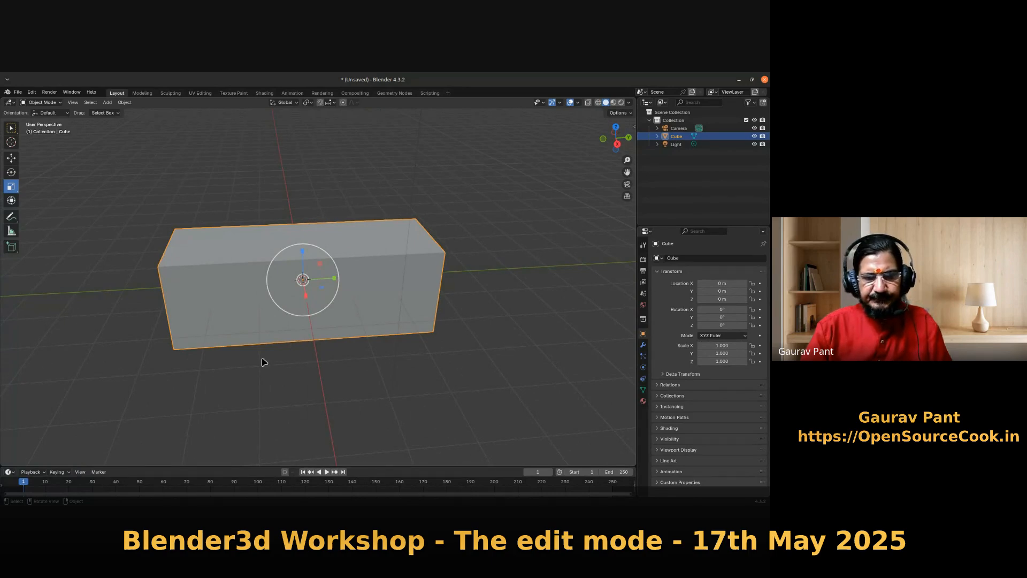
pyautogui.click(11, 128)
pyautogui.moveTo(330, 343)
pyautogui.mouseDown(button='middle')
pyautogui.moveTo(383, 316)
pyautogui.moveTo(374, 351)
pyautogui.moveTo(277, 346)
pyautogui.moveTo(326, 340)
pyautogui.mouseUp(button='middle')
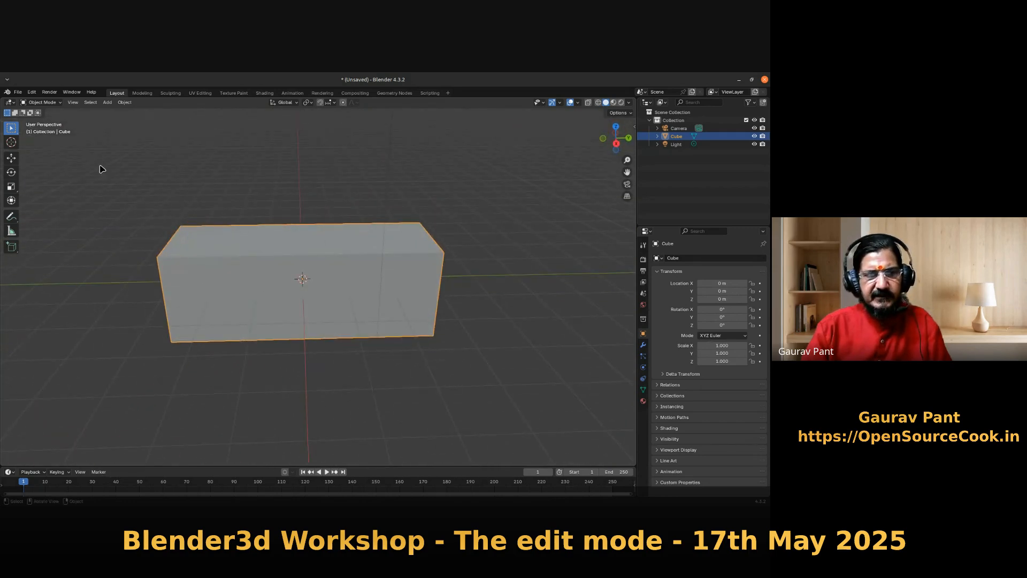
pyautogui.scroll(-2, 160, 355)
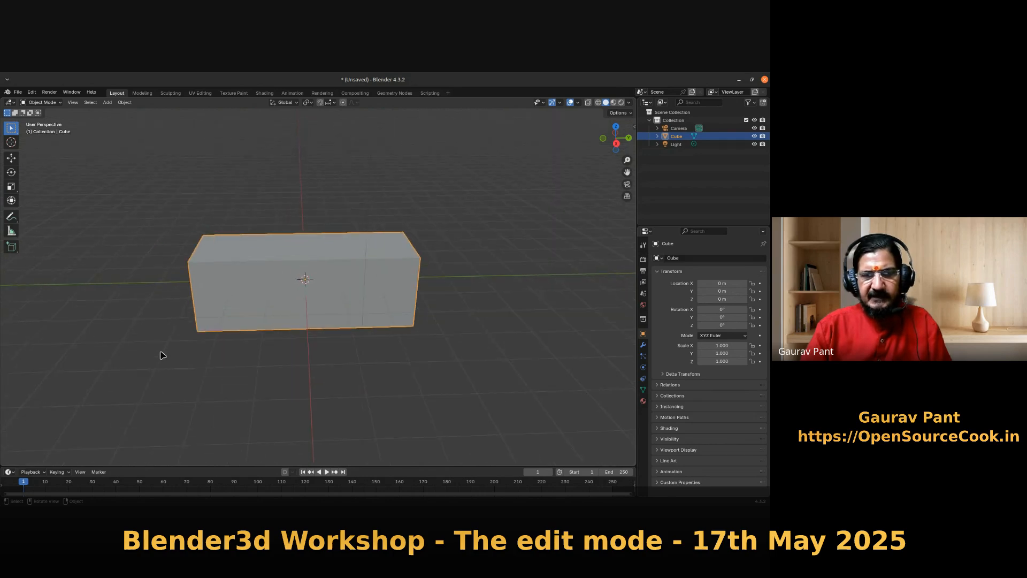
pyautogui.moveTo(298, 293); pyautogui.dragTo(300, 298, button='middle')
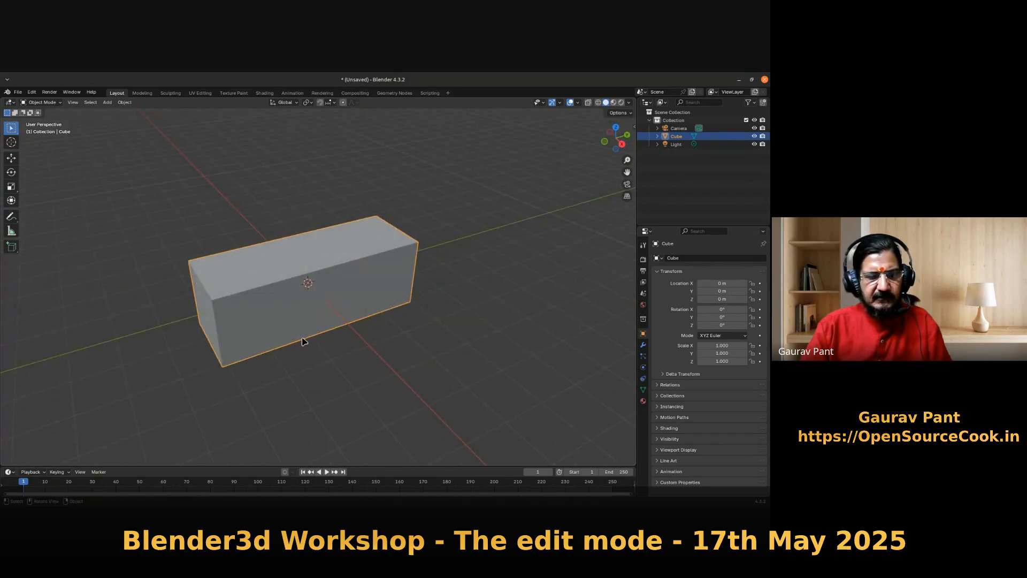
pyautogui.scroll(-2, 262, 362)
pyautogui.scroll(2, 262, 361)
pyautogui.moveTo(289, 385); pyautogui.dragTo(266, 376, button='middle')
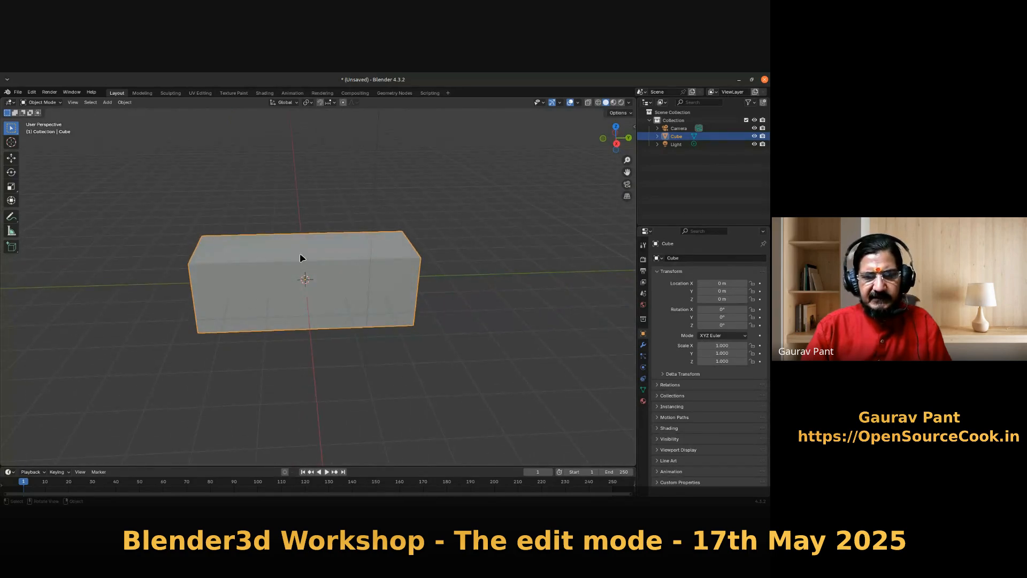
pyautogui.scroll(-1, 249, 290)
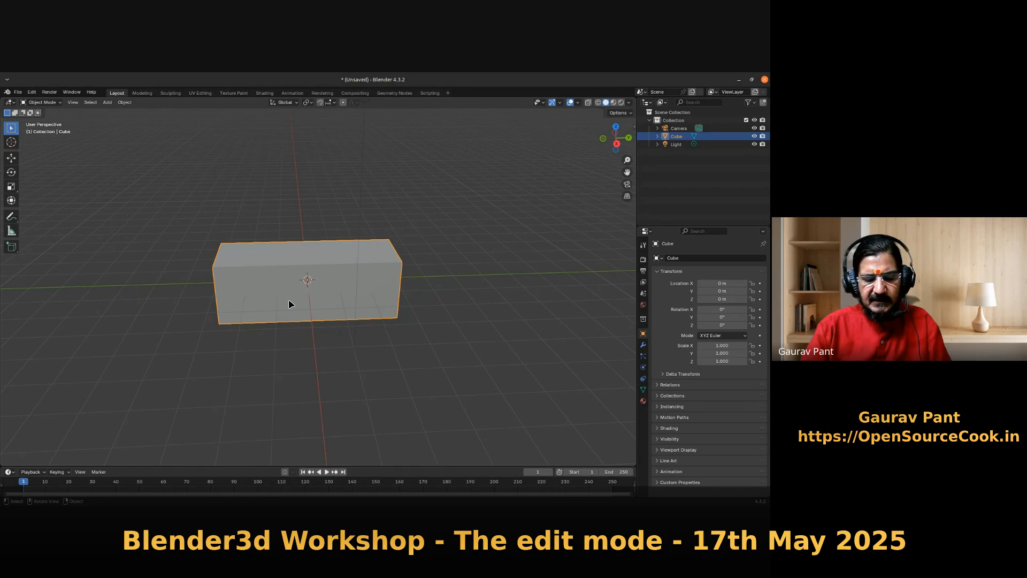
# - Add an Ico Sphere and move it beside the stretched cube, about 6.6 m along negative Y
pyautogui.hotkey('shift', 'a')
pyautogui.moveTo(288, 301)
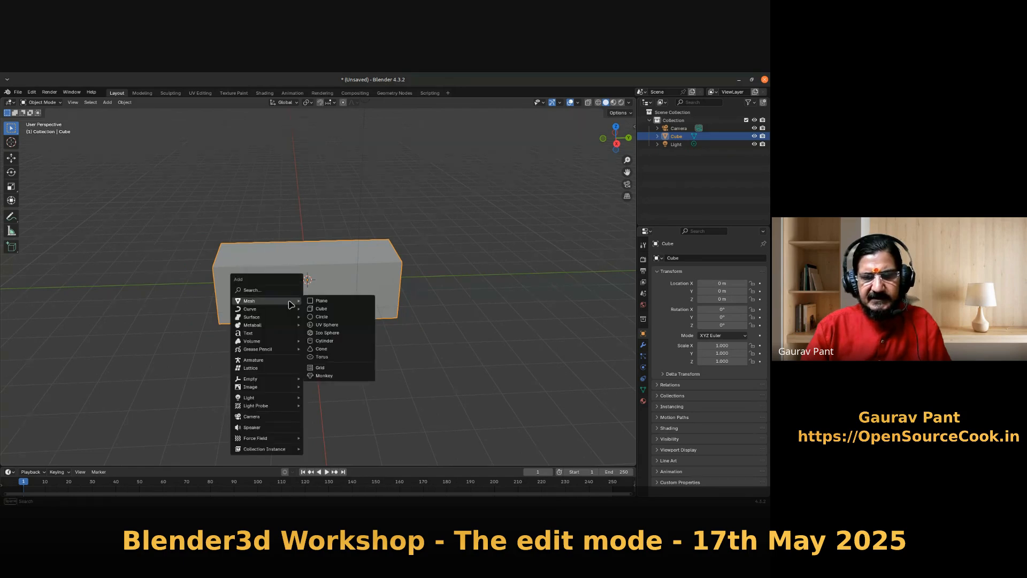
pyautogui.click(360, 333)
pyautogui.press('g')
pyautogui.click(165, 353)
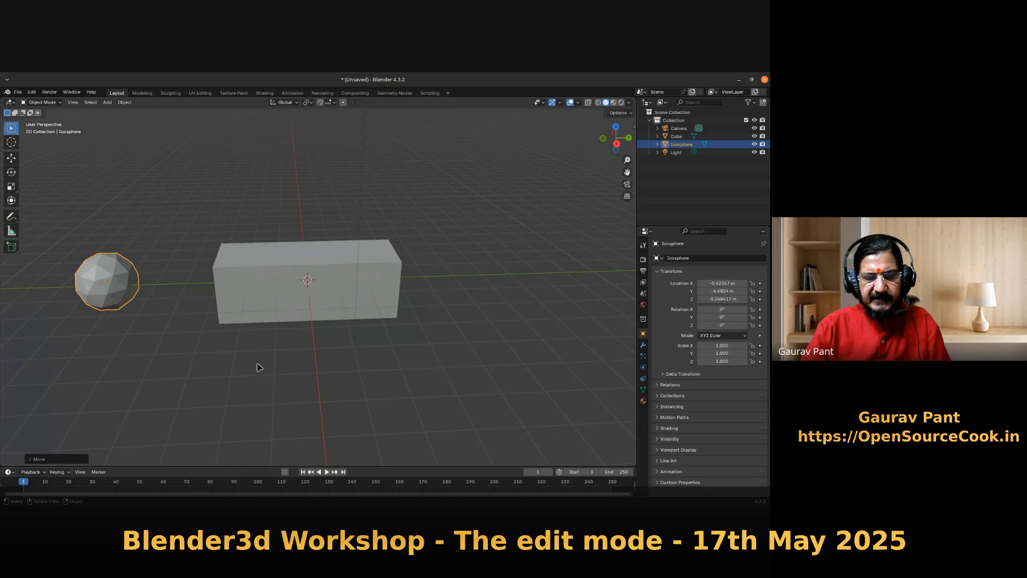
# - Alternate the selection between the stretched cube and the ico sphere, ending with the cube selected
pyautogui.click(261, 286)
pyautogui.click(111, 286)
pyautogui.click(220, 303)
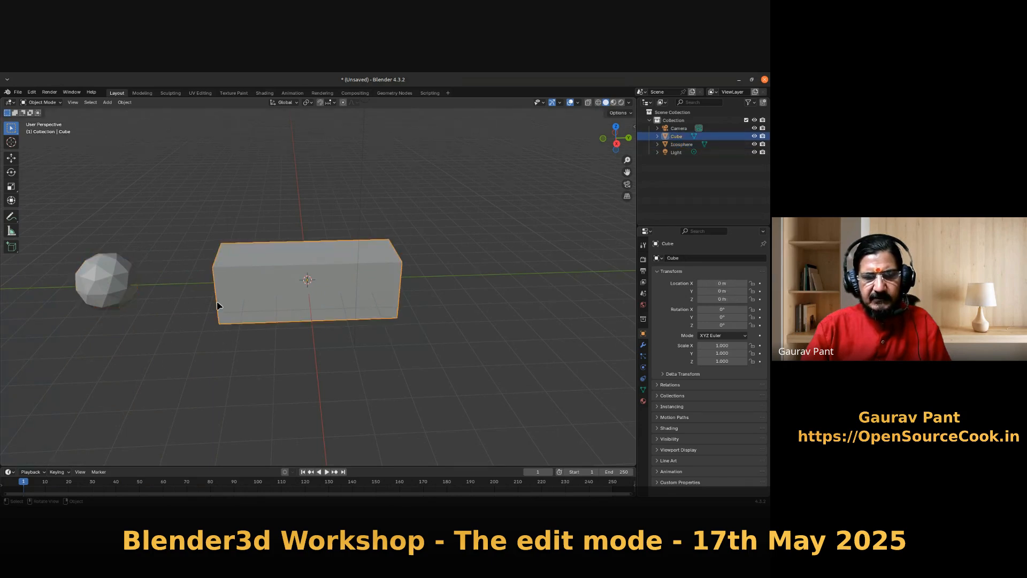
pyautogui.click(127, 292)
pyautogui.click(233, 293)
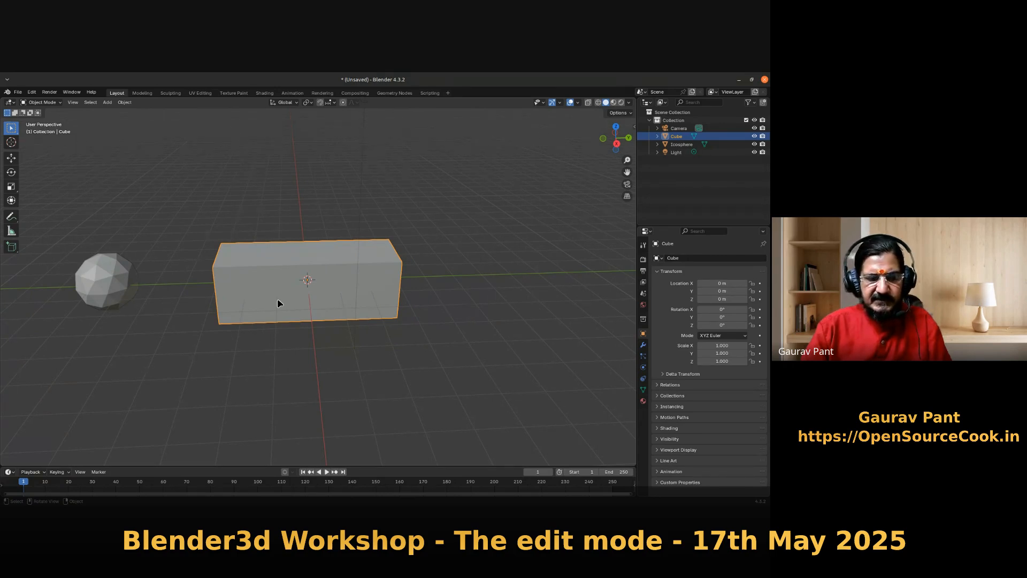
# - Put the stretched cube into edit mode and toggle repeatedly between object and edit mode, ending in edit mode
pyautogui.click(52, 103)
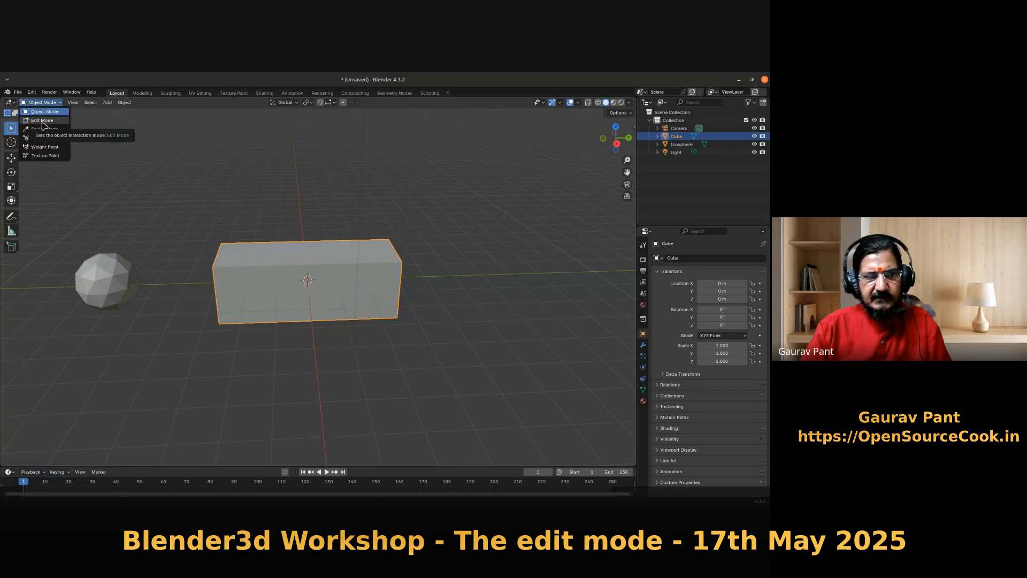
pyautogui.click(42, 121)
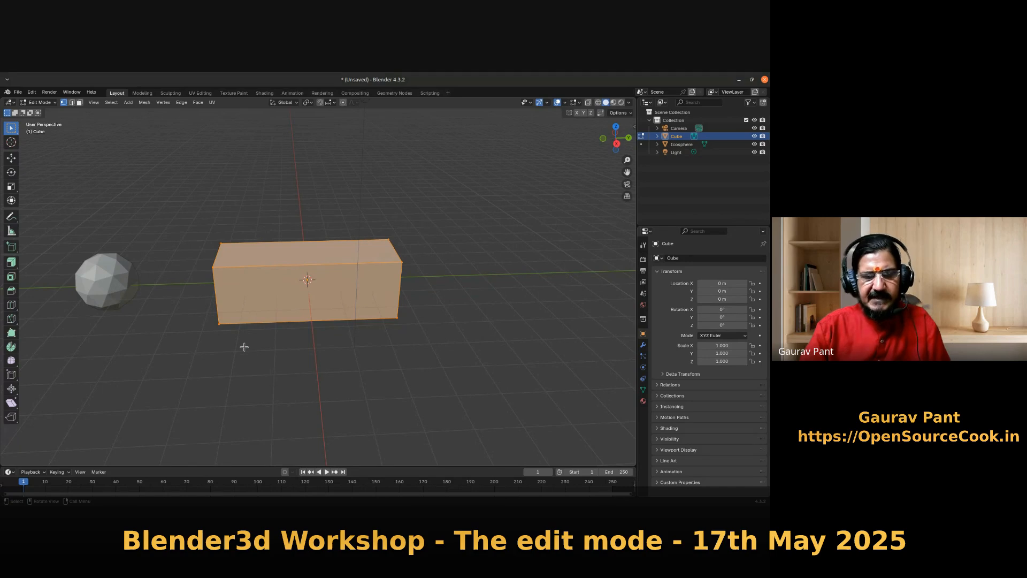
pyautogui.press('Tab')
pyautogui.press('Tab')
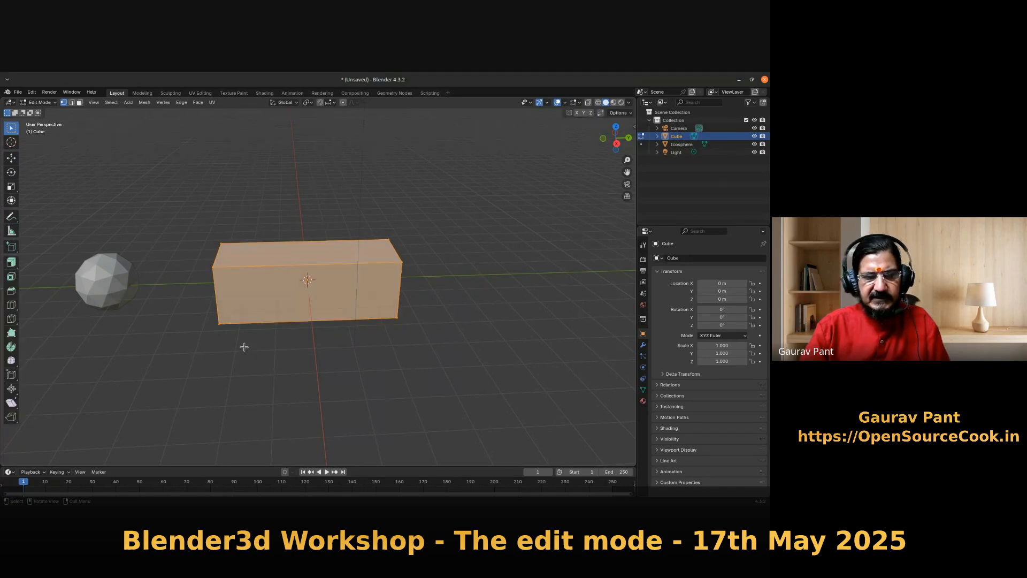
pyautogui.press('Tab')
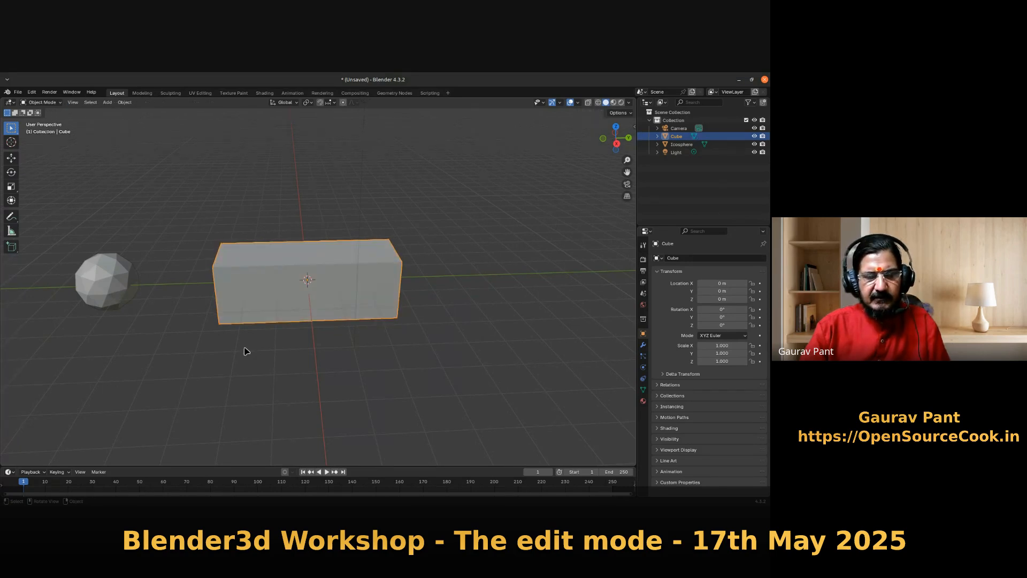
pyautogui.press('Tab')
pyautogui.press('Tab')
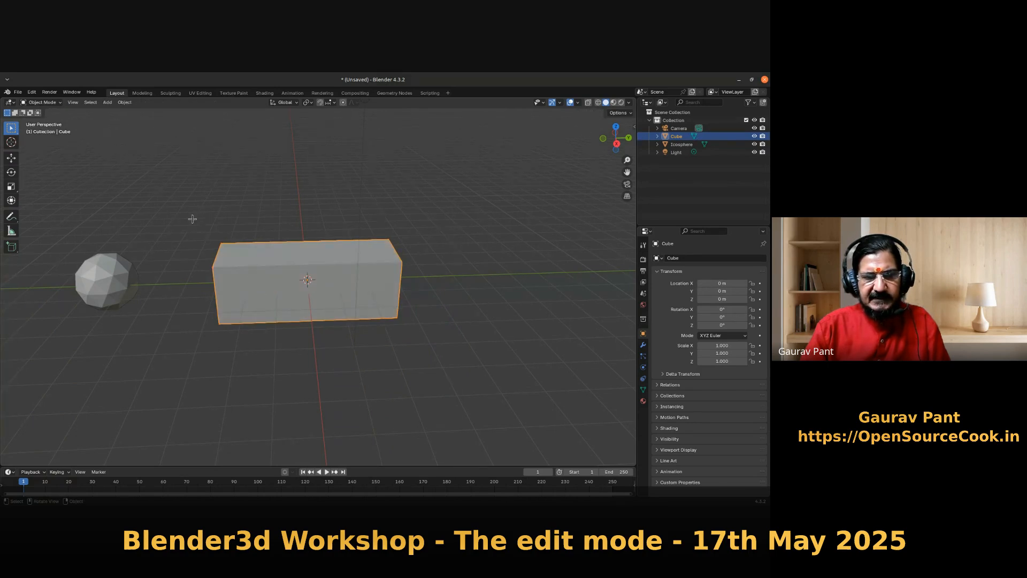
pyautogui.press('Tab')
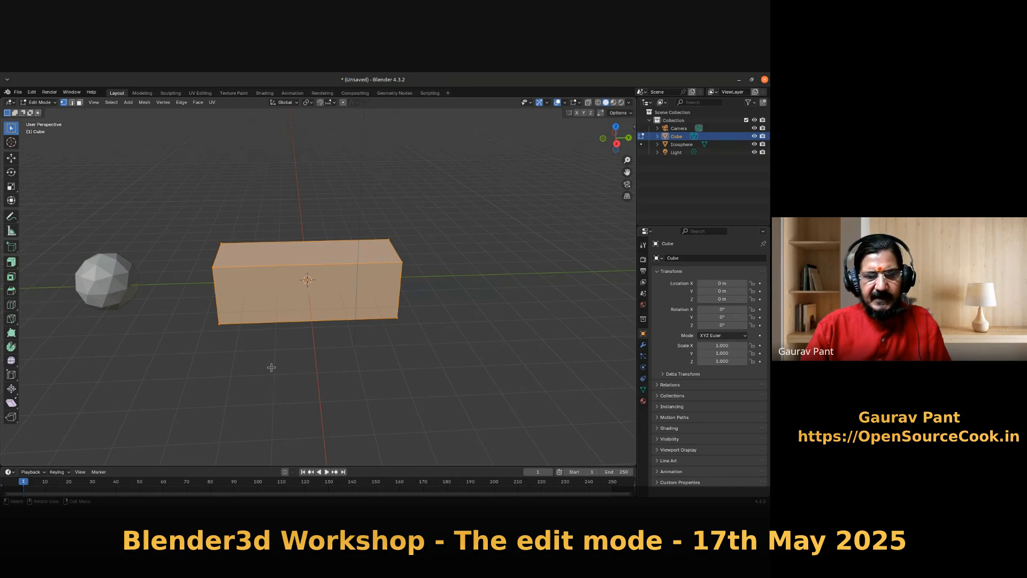
# - Deselect all of the stretched cube's geometry, then leave and re-enter edit mode
pyautogui.moveTo(234, 349); pyautogui.dragTo(205, 359, button='middle')
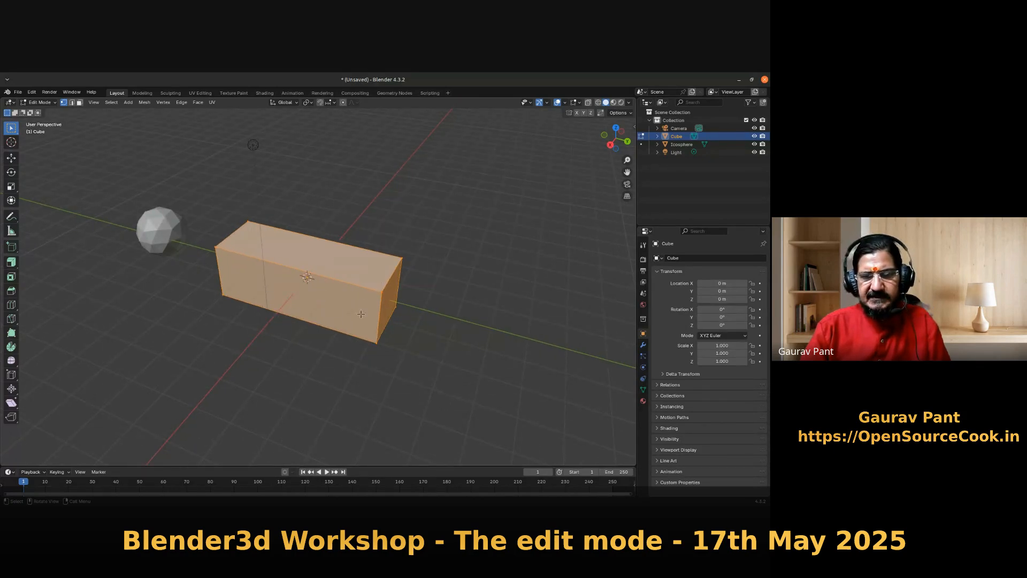
pyautogui.click(251, 355)
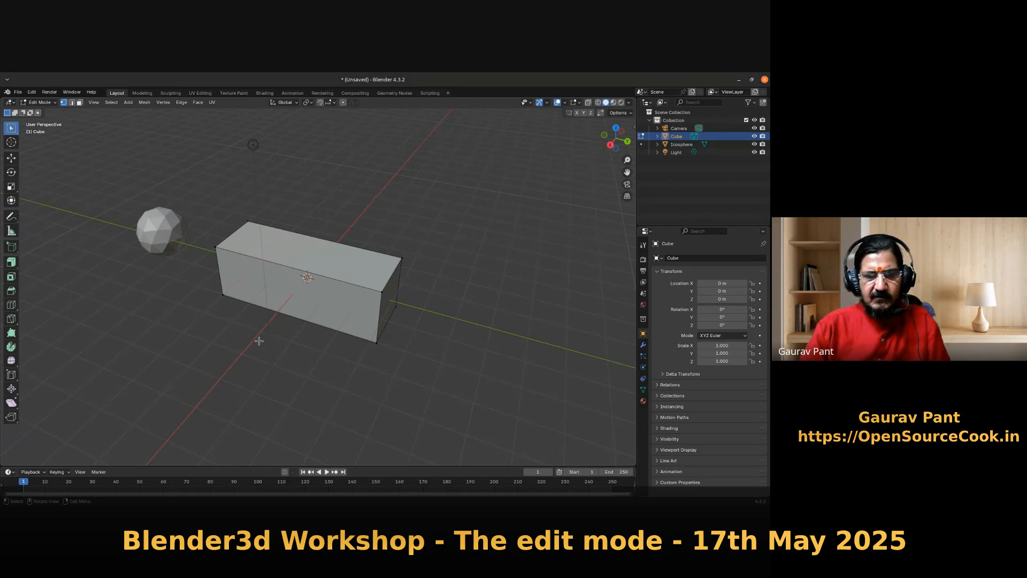
pyautogui.press('Tab')
pyautogui.press('Tab')
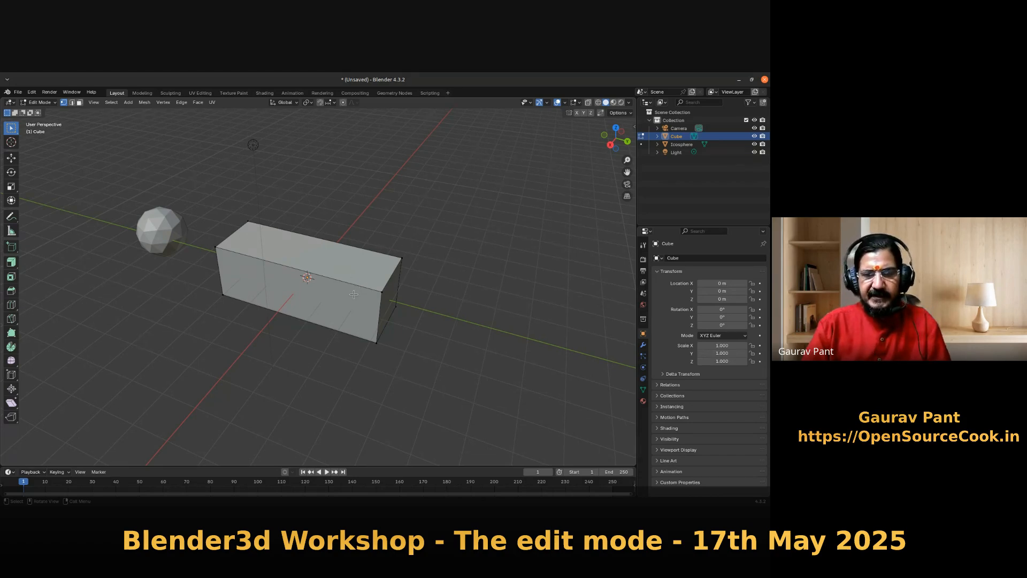
# - Add a cylinder inside the cube's mesh in edit mode and move it behind and above the stretched box
pyautogui.moveTo(317, 353); pyautogui.dragTo(326, 329, button='middle')
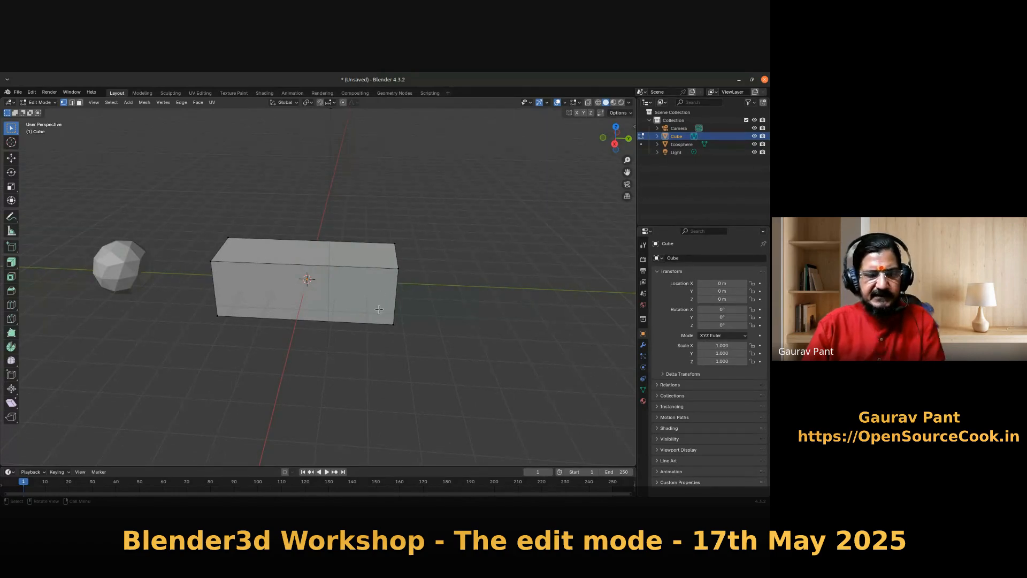
pyautogui.scroll(-1, 349, 324)
pyautogui.moveTo(328, 321); pyautogui.dragTo(341, 327, button='middle')
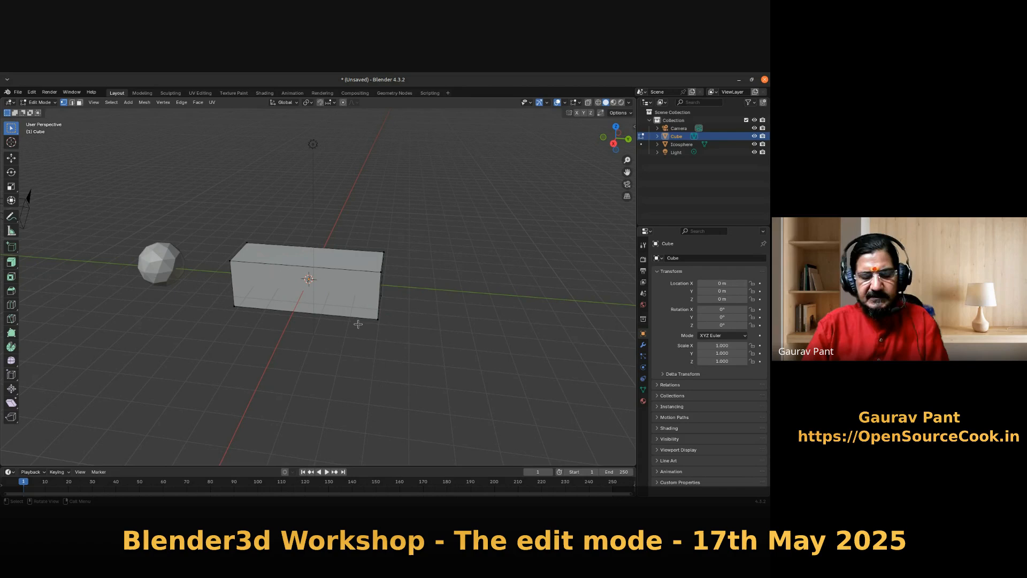
pyautogui.hotkey('shift', 'a')
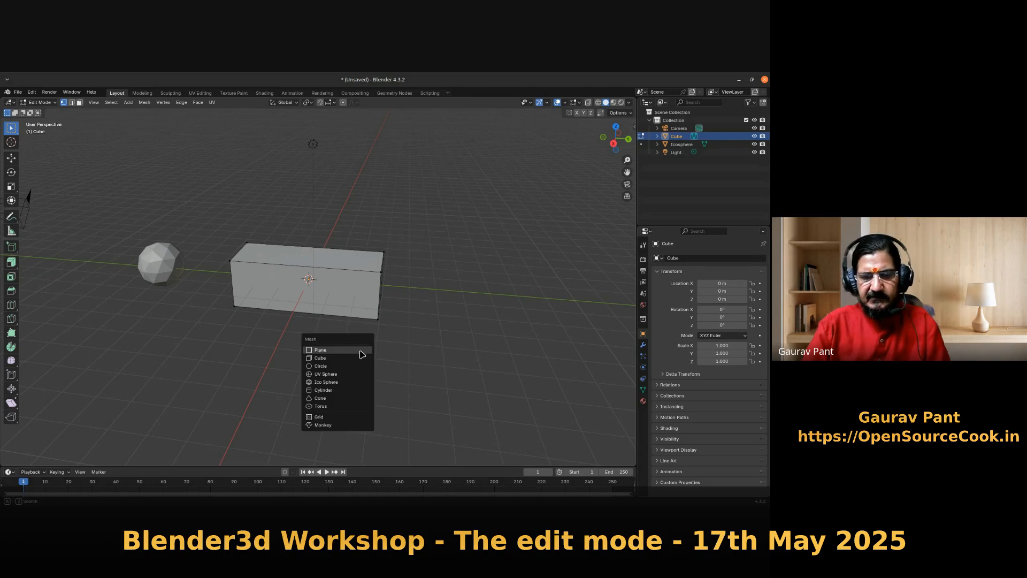
pyautogui.click(348, 390)
pyautogui.press('g')
pyautogui.click(452, 317)
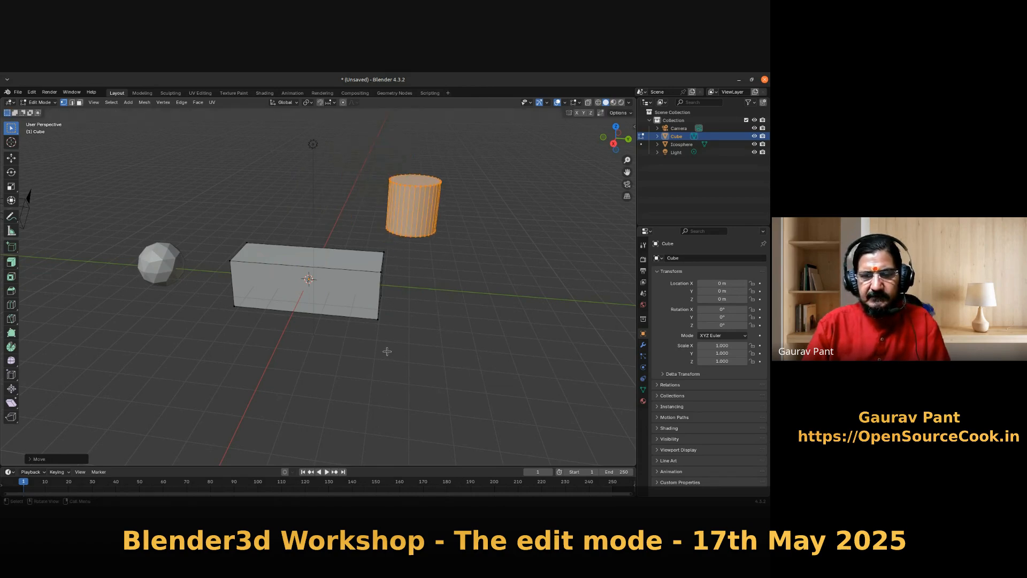
# - Return to object mode and try moving and scaling the box and cylinder together as one object
pyautogui.press('Tab')
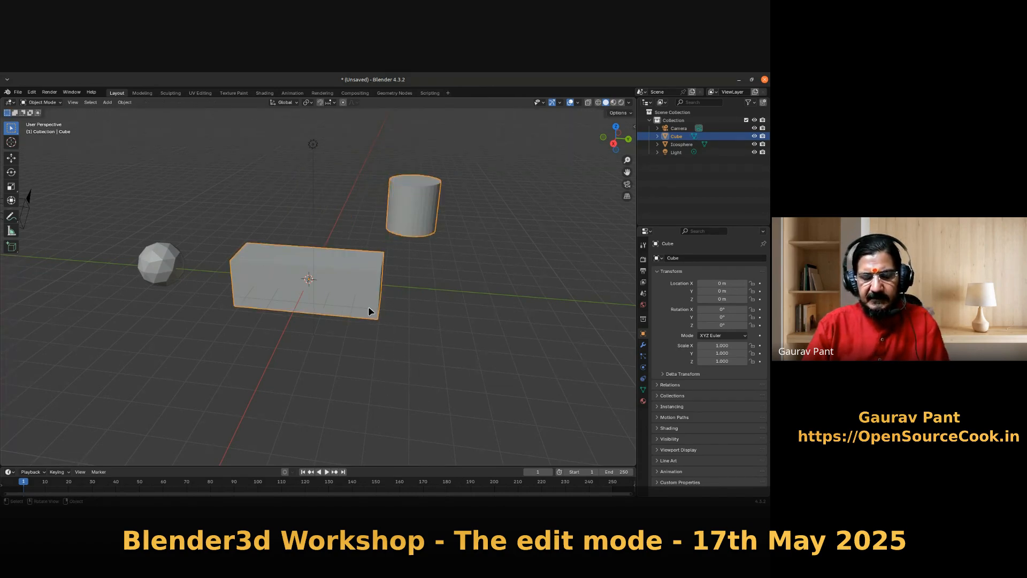
pyautogui.press('g')
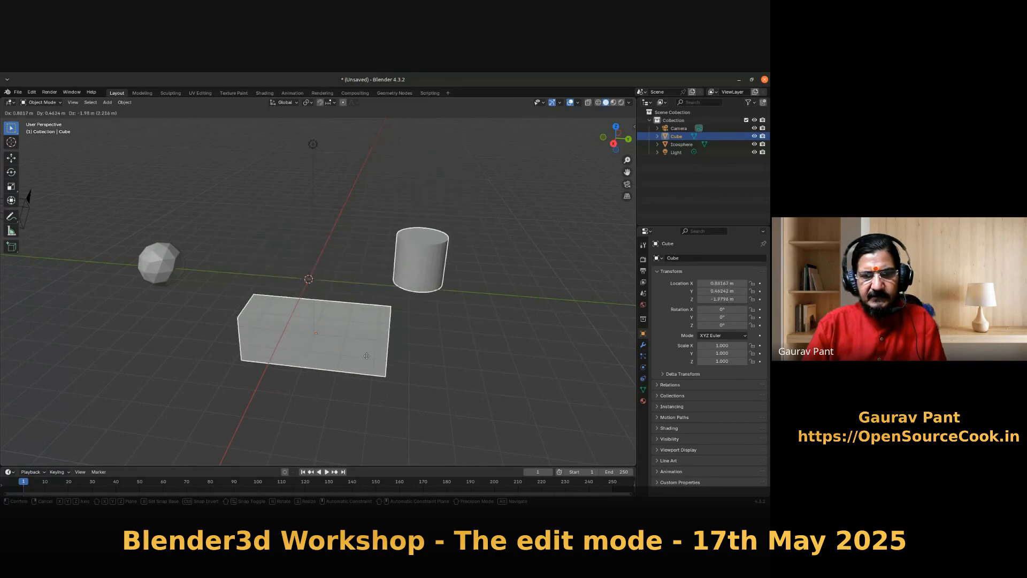
pyautogui.rightClick(381, 324)
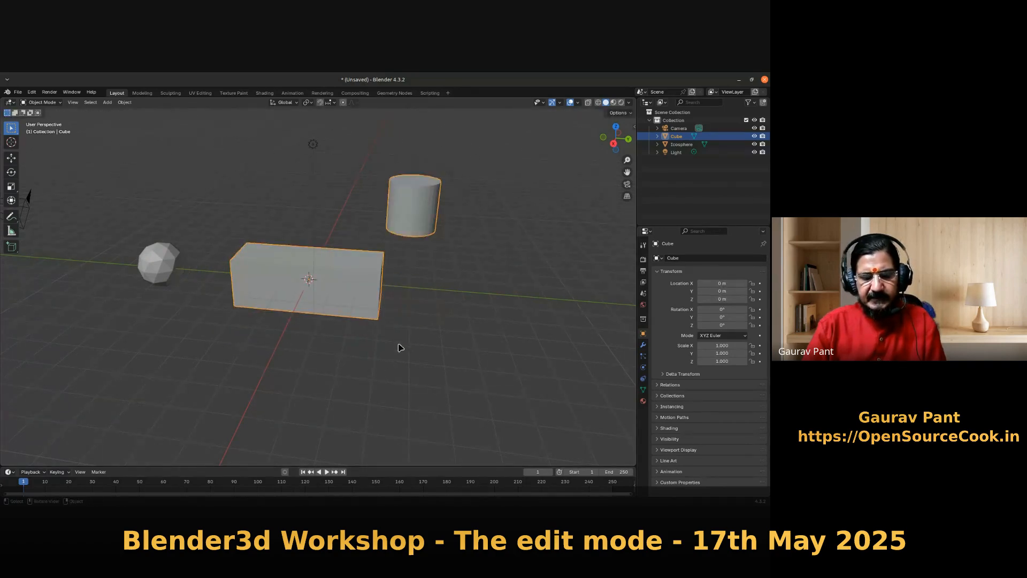
pyautogui.press('s')
pyautogui.rightClick(433, 370)
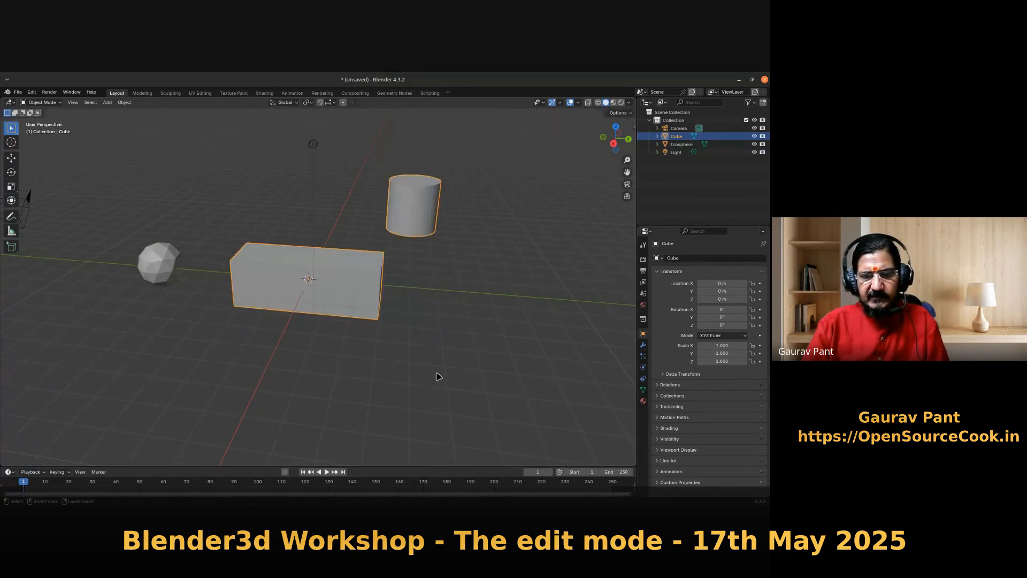
# - Return to edit mode and remove the cylinder, leaving the box's geometry deselected
pyautogui.press('Tab')
pyautogui.hotkey('alt', 'a')
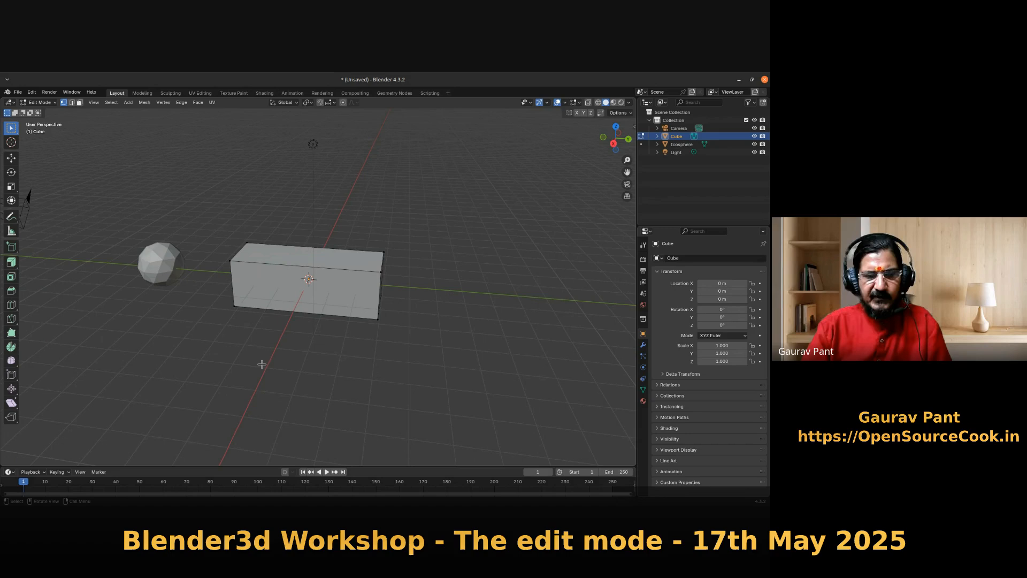
pyautogui.moveTo(252, 355); pyautogui.dragTo(274, 357, button='middle')
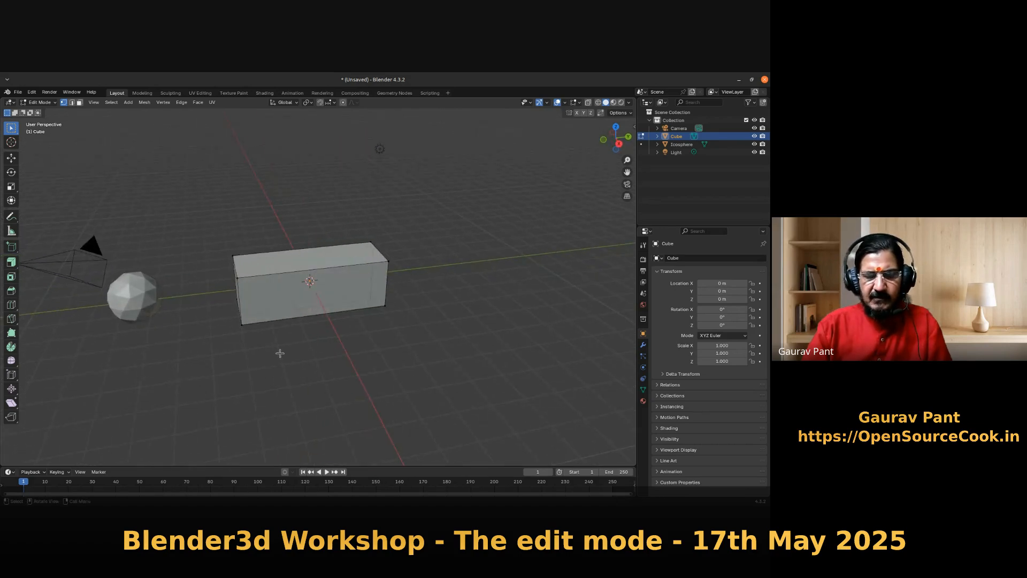
# - Select a top corner vertex of the box, switch through edge to face selection, and select the top face
pyautogui.moveTo(367, 376); pyautogui.dragTo(321, 385, button='middle')
pyautogui.click(200, 276)
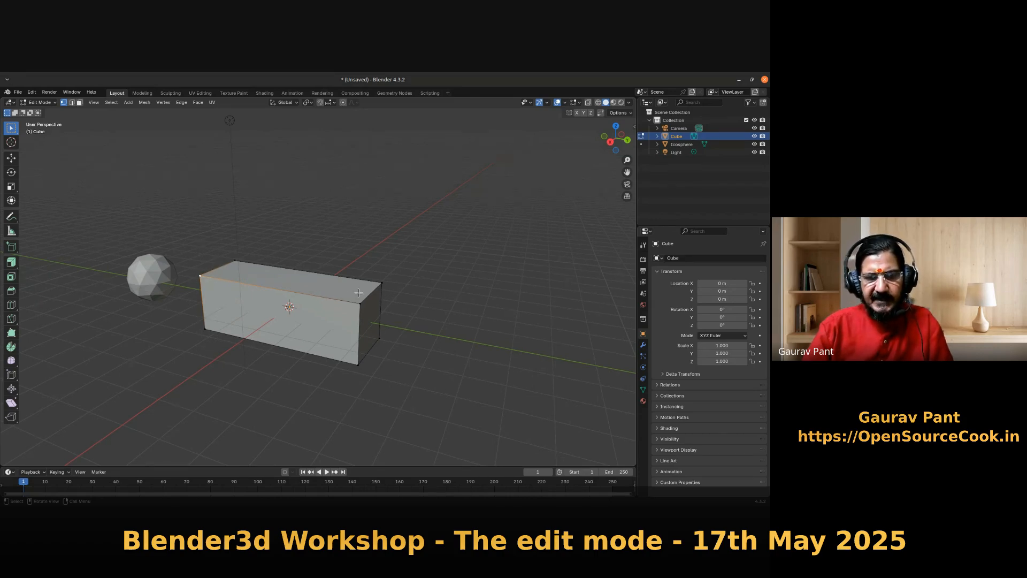
pyautogui.click(73, 104)
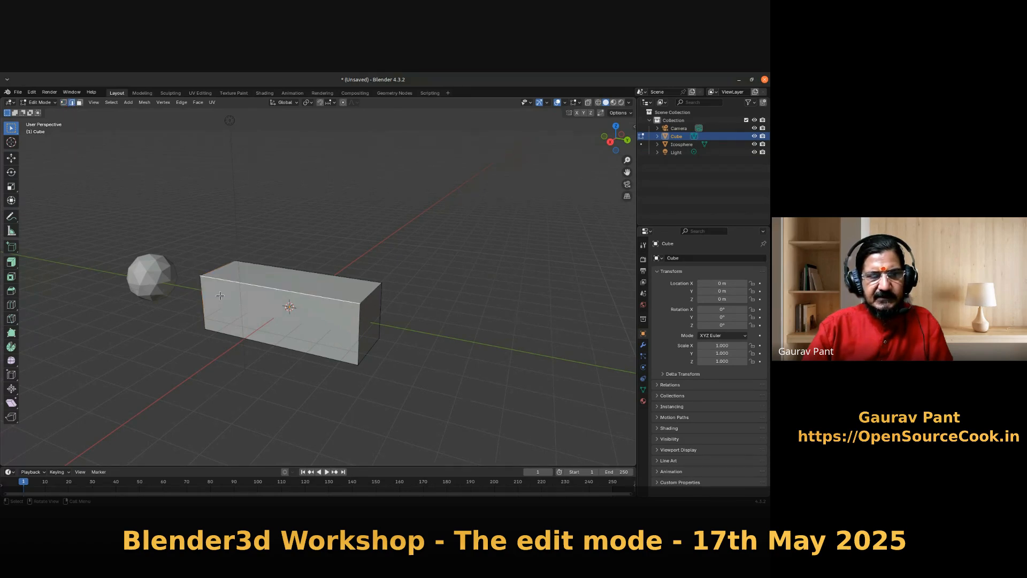
pyautogui.click(80, 103)
pyautogui.click(246, 271)
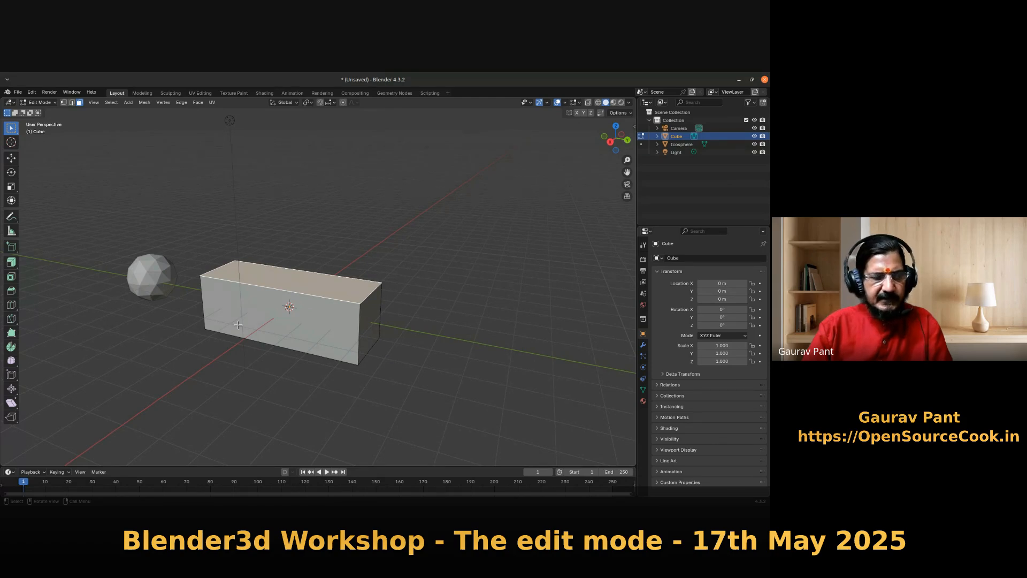
# - Cycle twice through the vertex, edge and face selection modes while keeping the box's top face as the selection
pyautogui.press('1')
pyautogui.press('2')
pyautogui.press('3')
pyautogui.press('1')
pyautogui.press('2')
pyautogui.press('3')
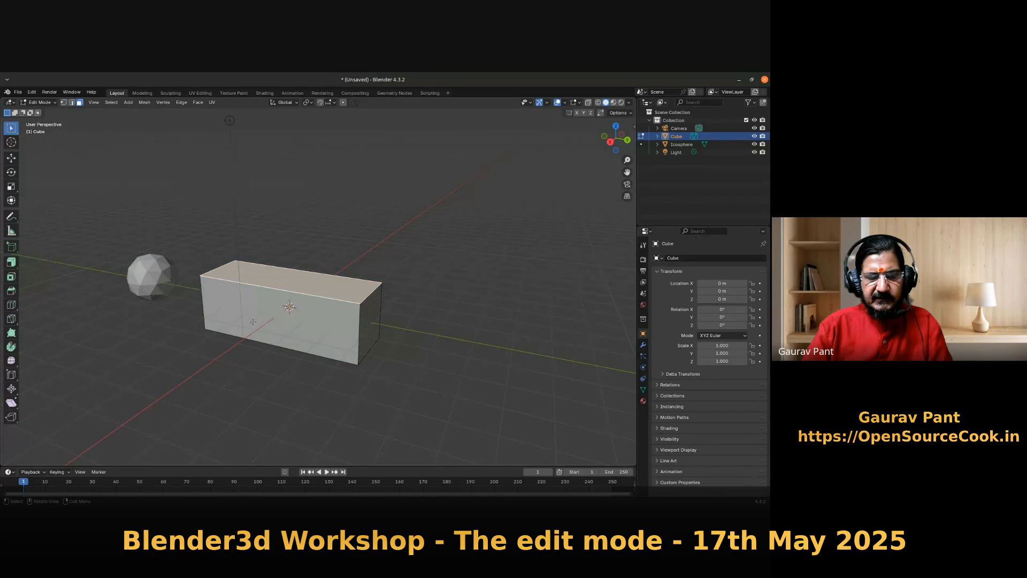
# - Deselect all of the box's geometry and switch through vertex, edge and face selection
pyautogui.hotkey('alt', 'a')
pyautogui.press('1')
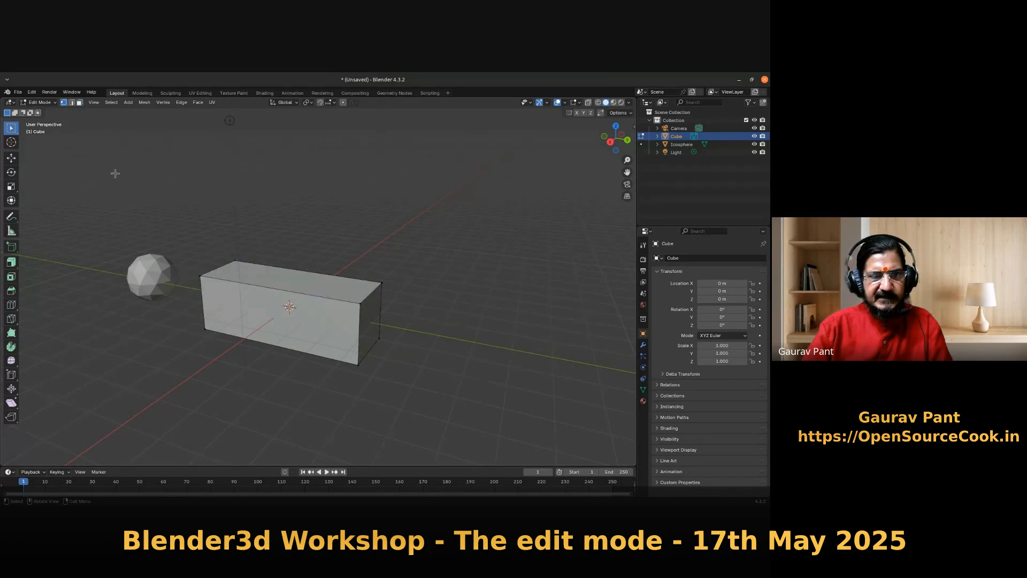
pyautogui.press('2')
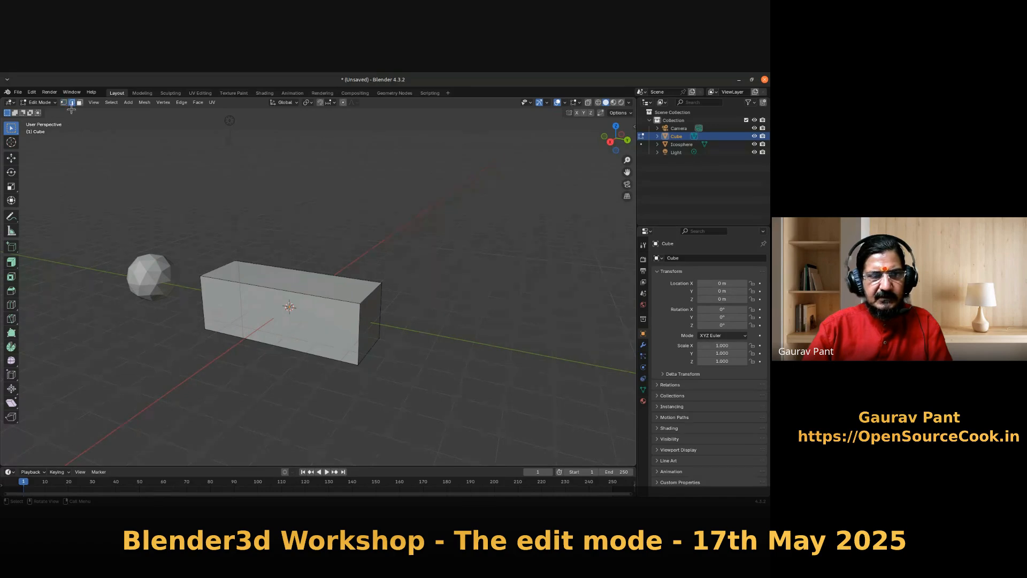
pyautogui.press('3')
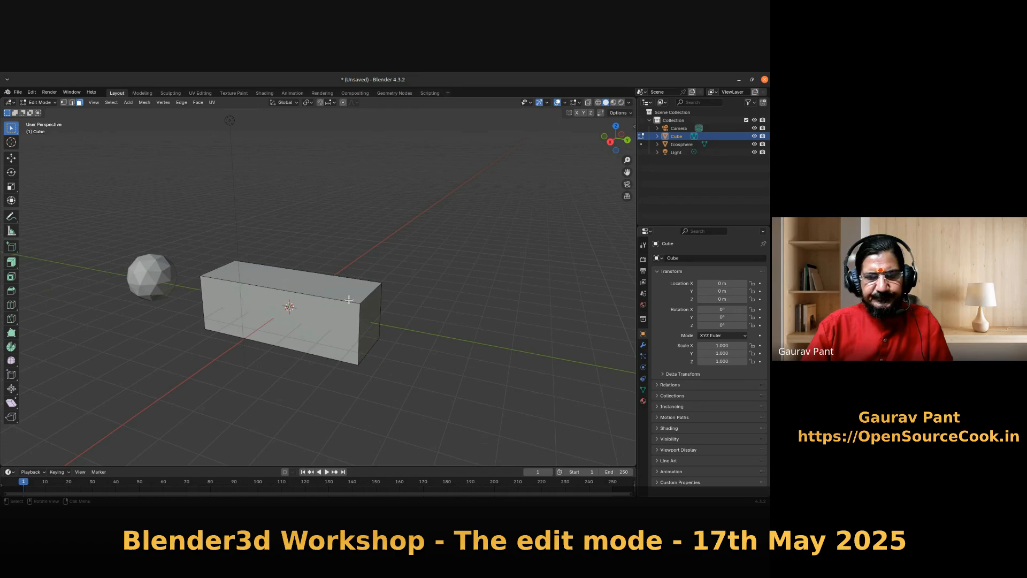
# - In vertex selection, select the box's front top corner nearest the icosphere and pull it outward with the Move tool
pyautogui.moveTo(275, 315); pyautogui.dragTo(241, 339, button='middle')
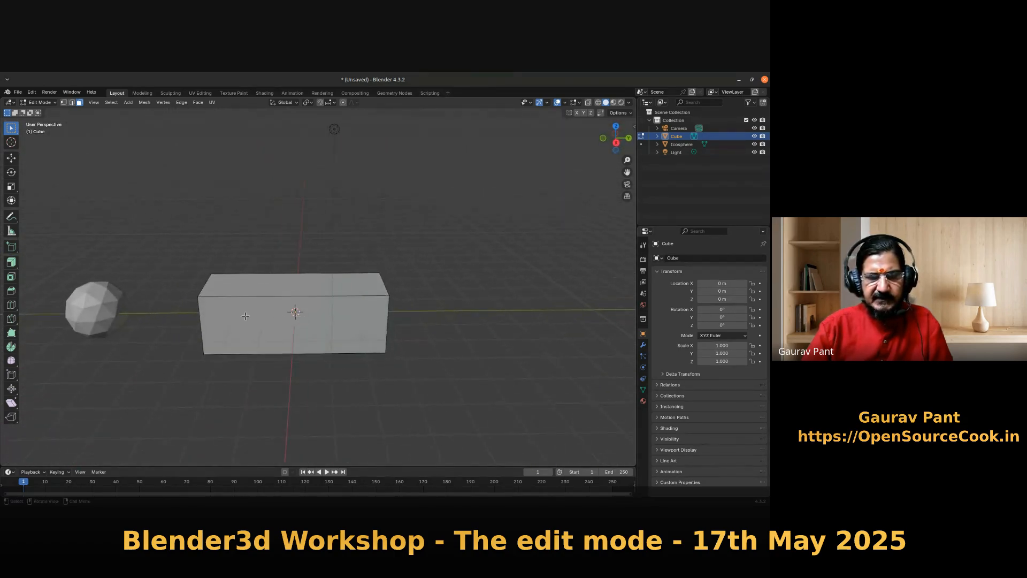
pyautogui.click(64, 102)
pyautogui.moveTo(258, 229); pyautogui.dragTo(207, 276, button='middle')
pyautogui.click(207, 276)
pyautogui.moveTo(166, 345); pyautogui.dragTo(179, 325, button='middle')
pyautogui.click(12, 158)
pyautogui.moveTo(194, 247); pyautogui.dragTo(188, 207)
pyautogui.moveTo(178, 262); pyautogui.dragTo(160, 276)
pyautogui.click(224, 266)
pyautogui.moveTo(223, 266); pyautogui.dragTo(208, 307, button='middle')
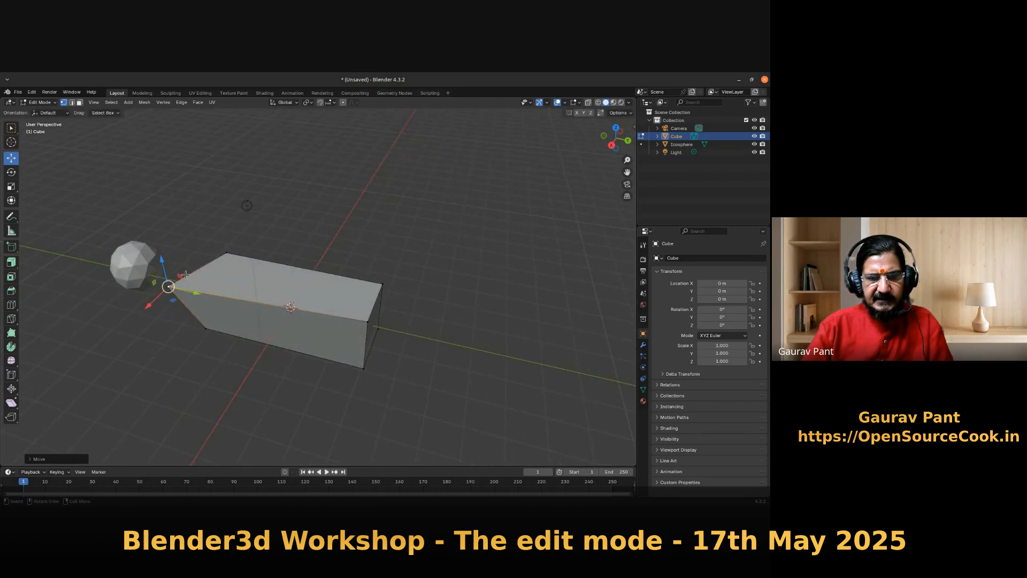
# - Move the selected corner vertex freely to adjust its position at the box's pulled-out end
pyautogui.press('g')
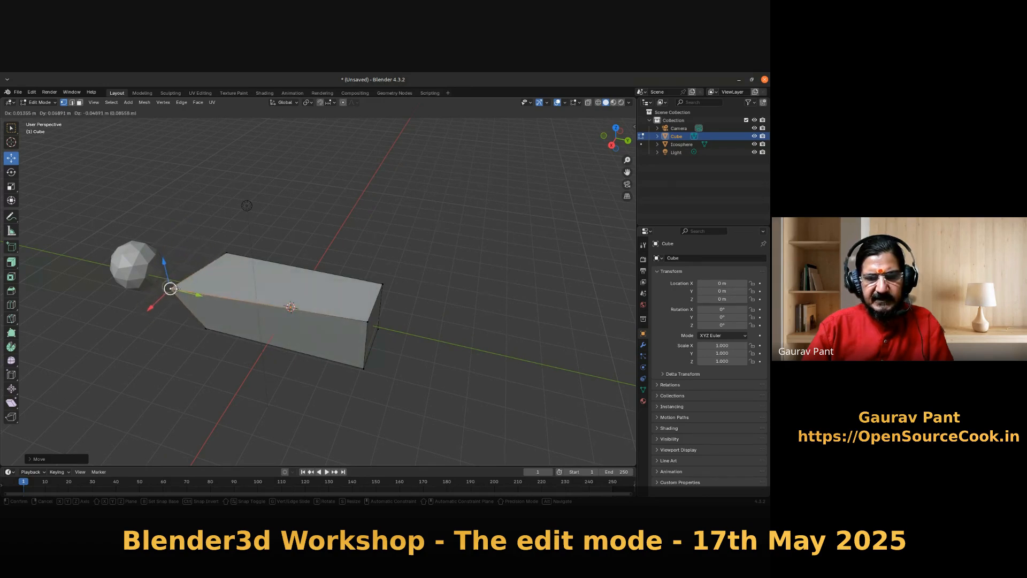
pyautogui.click(171, 306)
pyautogui.moveTo(171, 305); pyautogui.dragTo(297, 371, button='middle')
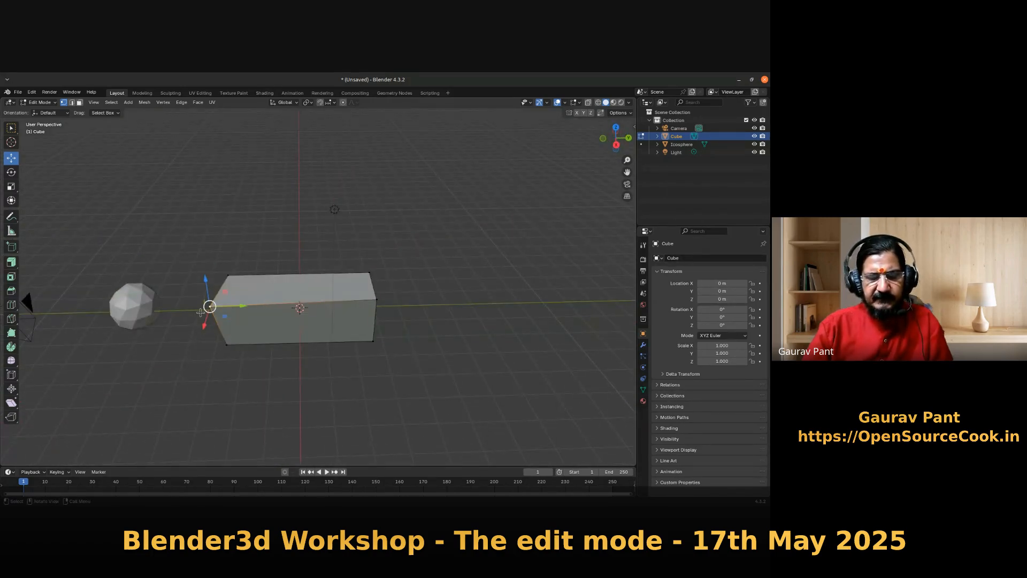
# - Add the two rear top corners to the pulled-out corner vertex and move the three vertices upward
pyautogui.keyDown('shift'); pyautogui.click(229, 274); pyautogui.keyUp('shift')
pyautogui.keyDown('shift'); pyautogui.click(370, 274); pyautogui.keyUp('shift')
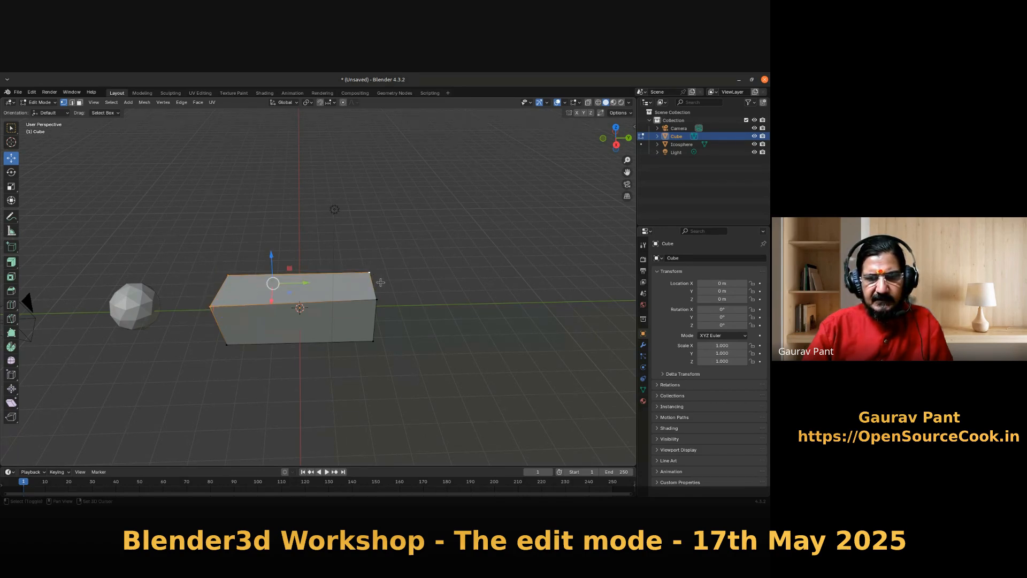
pyautogui.keyDown('shift'); pyautogui.click(210, 307); pyautogui.keyUp('shift')
pyautogui.keyDown('shift'); pyautogui.click(220, 289); pyautogui.keyUp('shift')
pyautogui.keyDown('shift'); pyautogui.click(209, 306); pyautogui.keyUp('shift')
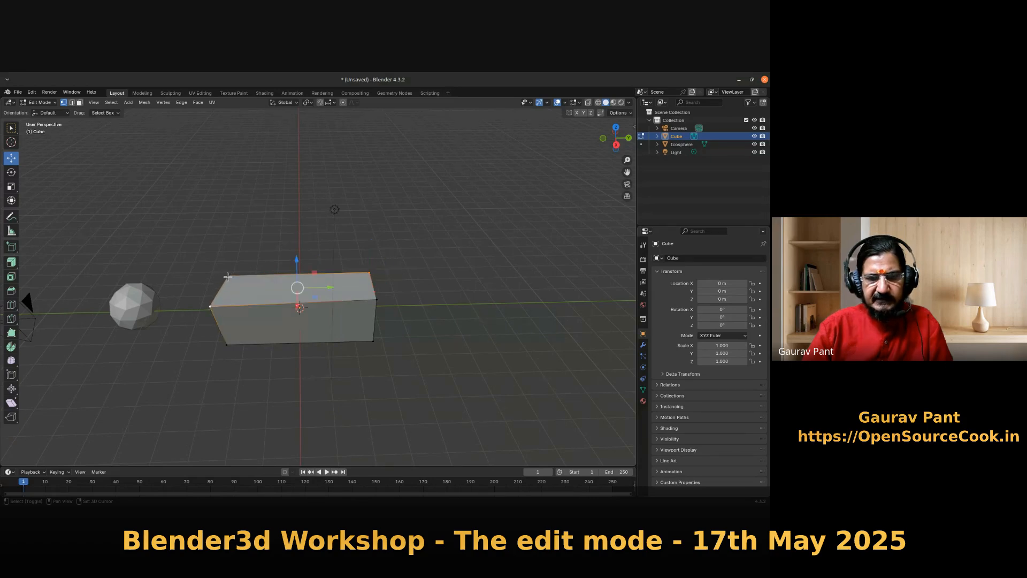
pyautogui.keyDown('shift'); pyautogui.click(228, 276); pyautogui.keyUp('shift')
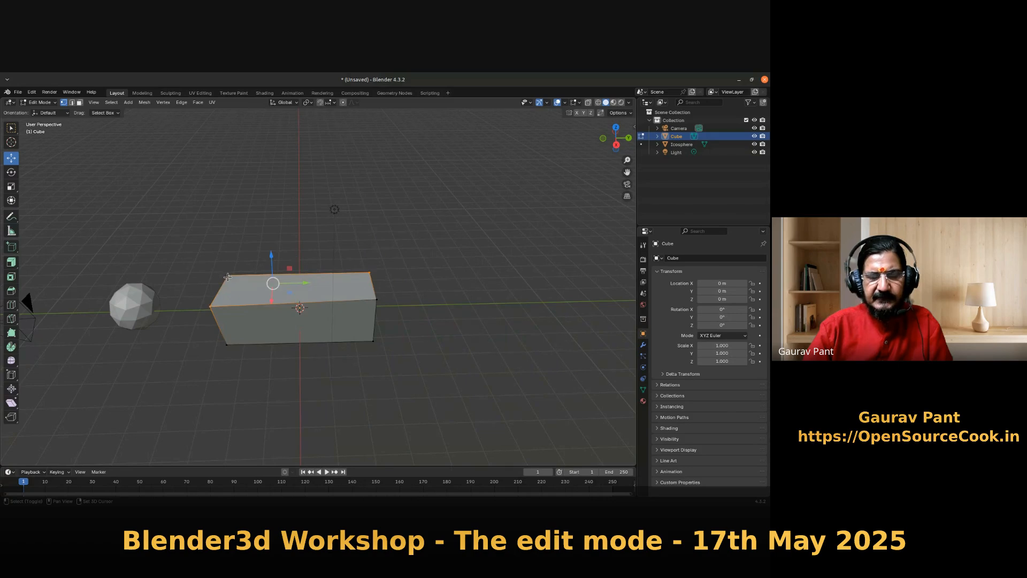
pyautogui.moveTo(270, 255); pyautogui.dragTo(285, 280)
pyautogui.moveTo(284, 281); pyautogui.dragTo(379, 371, button='middle')
# - Select the remaining top corner vertex at the box's far end and undo that selection
pyautogui.moveTo(347, 353); pyautogui.dragTo(354, 357)
pyautogui.moveTo(306, 353); pyautogui.dragTo(341, 358, button='middle')
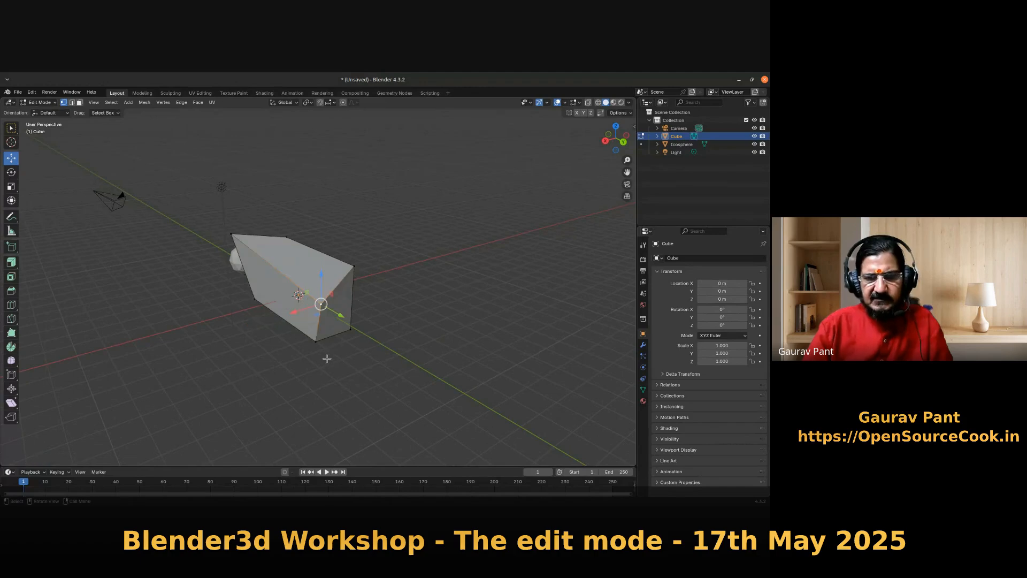
pyautogui.hotkey('ctrl', 'z')
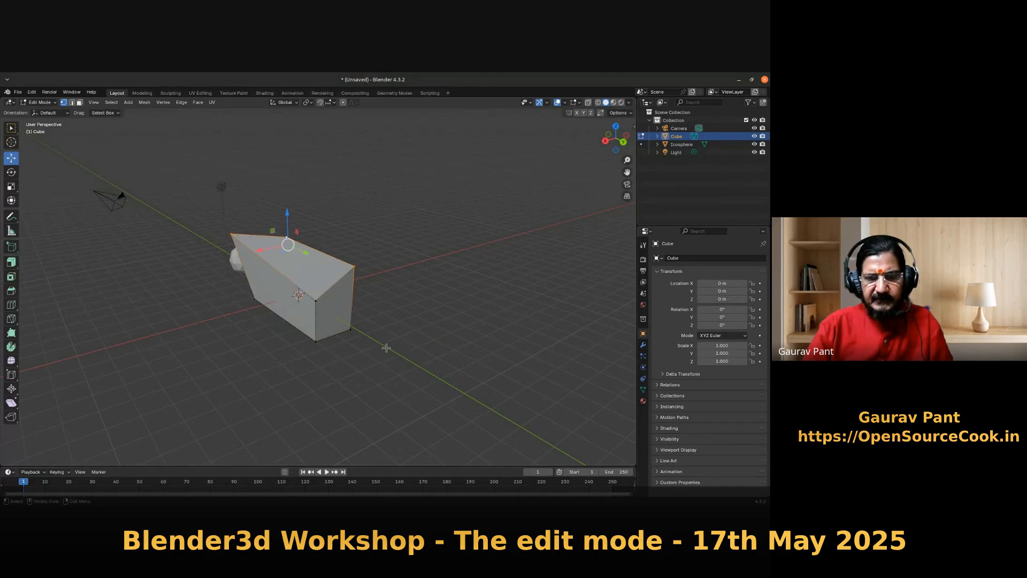
# - Select only the two top vertices at the icosphere end and spread them apart along X with the Scale tool
pyautogui.click(232, 346)
pyautogui.moveTo(223, 304); pyautogui.dragTo(245, 326, button='middle')
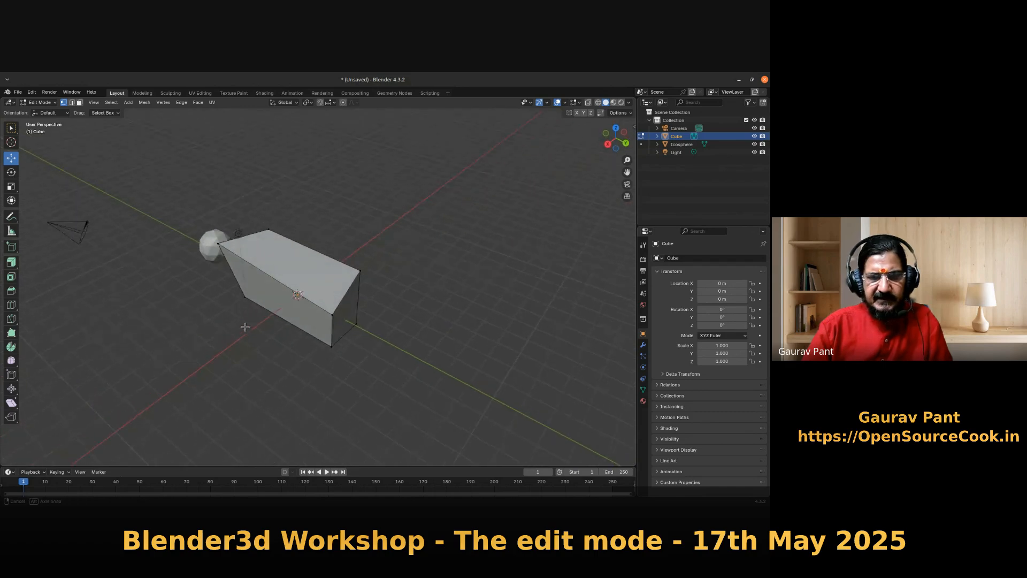
pyautogui.keyDown('shift'); pyautogui.click(218, 243); pyautogui.keyUp('shift')
pyautogui.moveTo(269, 228); pyautogui.dragTo(239, 258, button='middle')
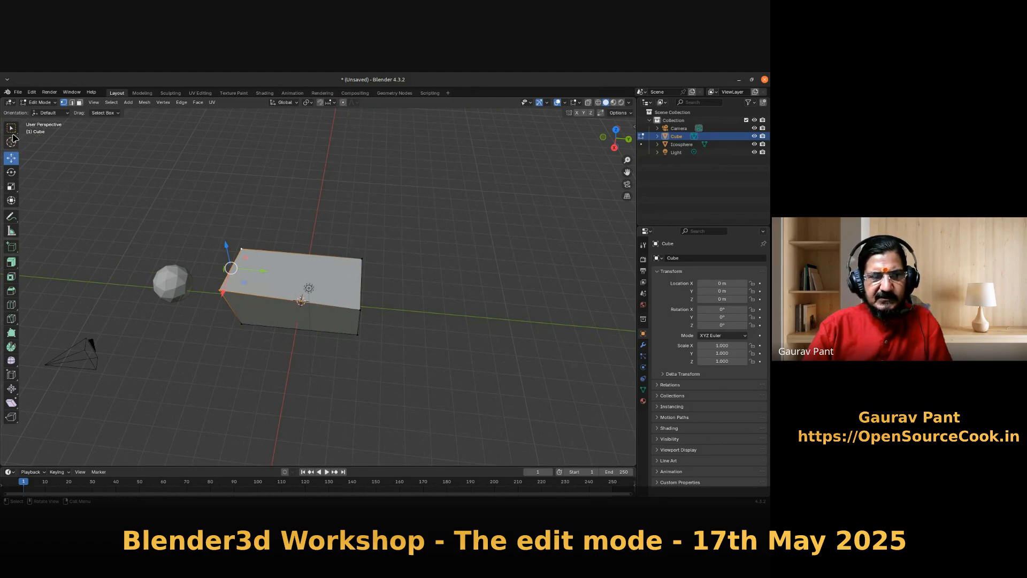
pyautogui.click(11, 187)
pyautogui.moveTo(261, 271); pyautogui.dragTo(225, 231)
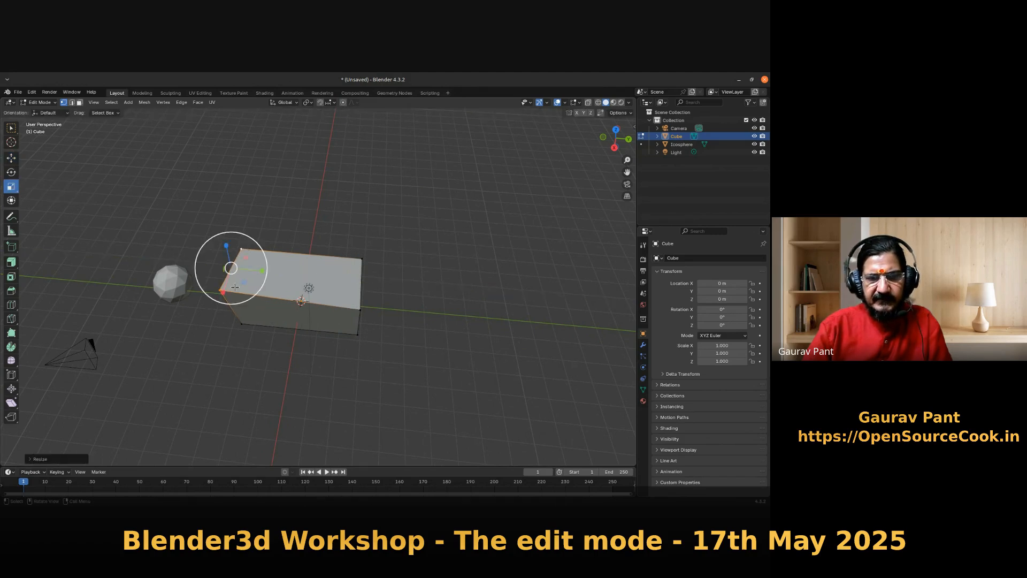
pyautogui.moveTo(221, 294); pyautogui.dragTo(240, 337)
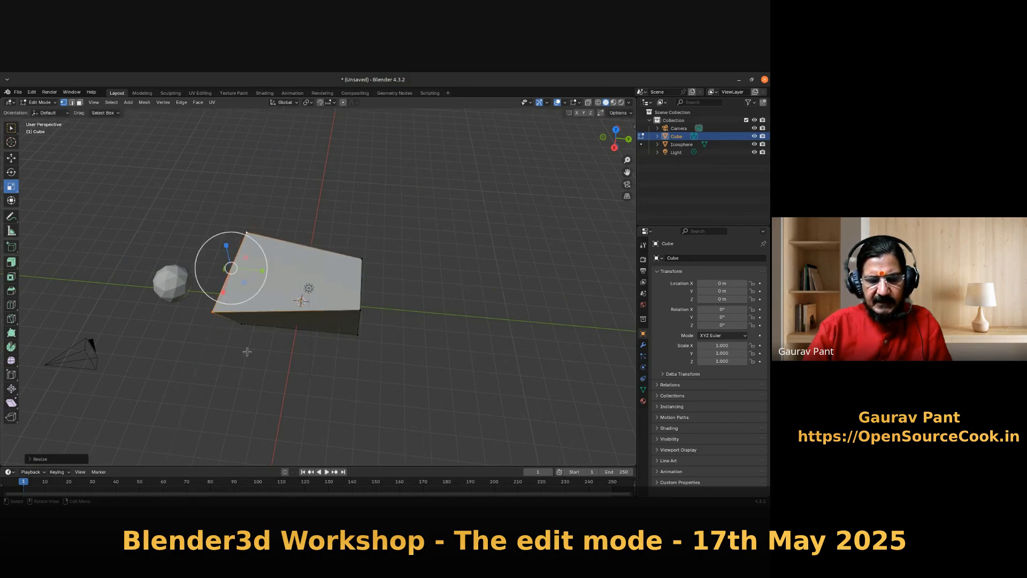
# - Try rotating the two top end vertices, and undo their rotation and scaling
pyautogui.press('r')
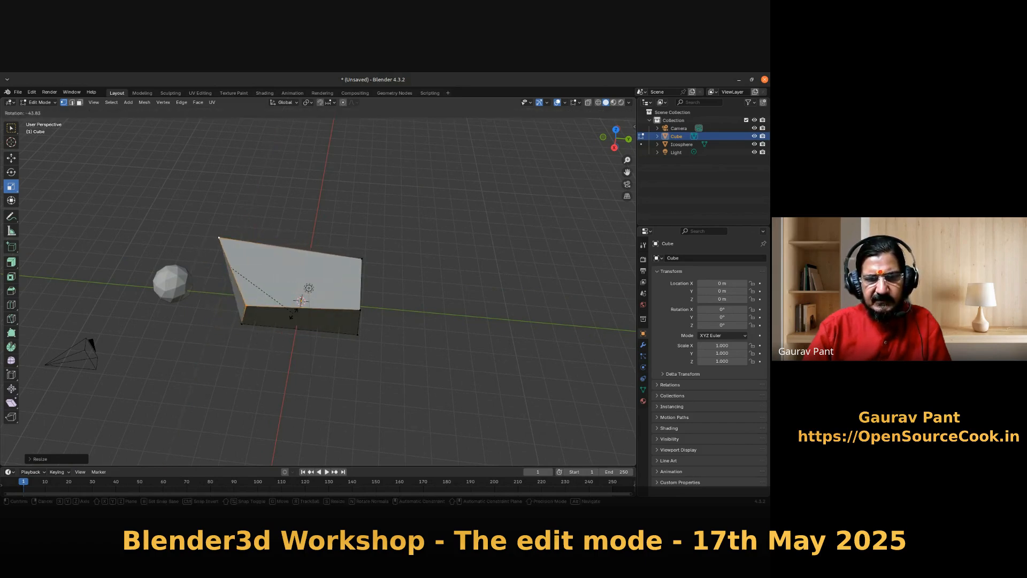
pyautogui.click(222, 307)
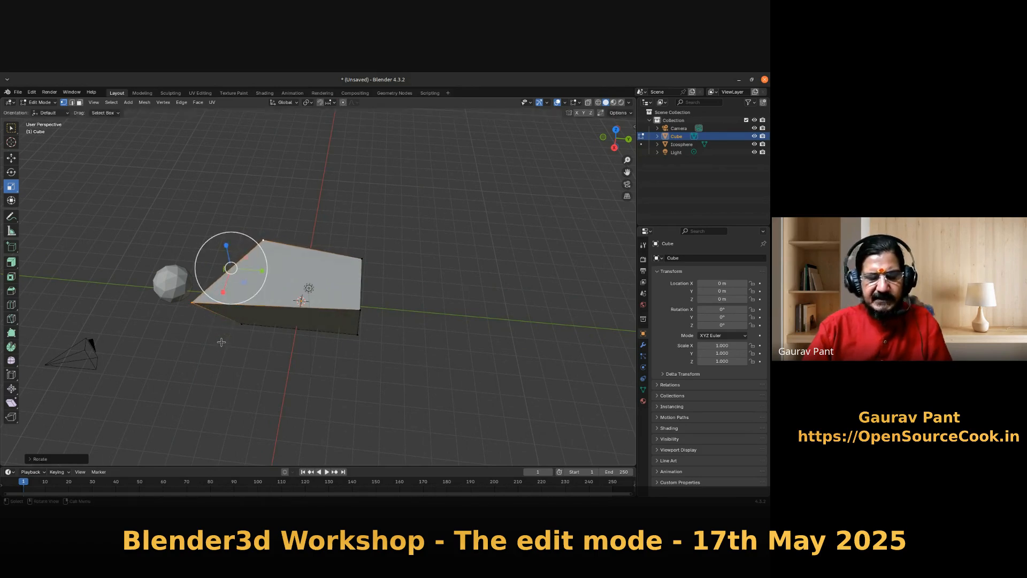
pyautogui.press('r')
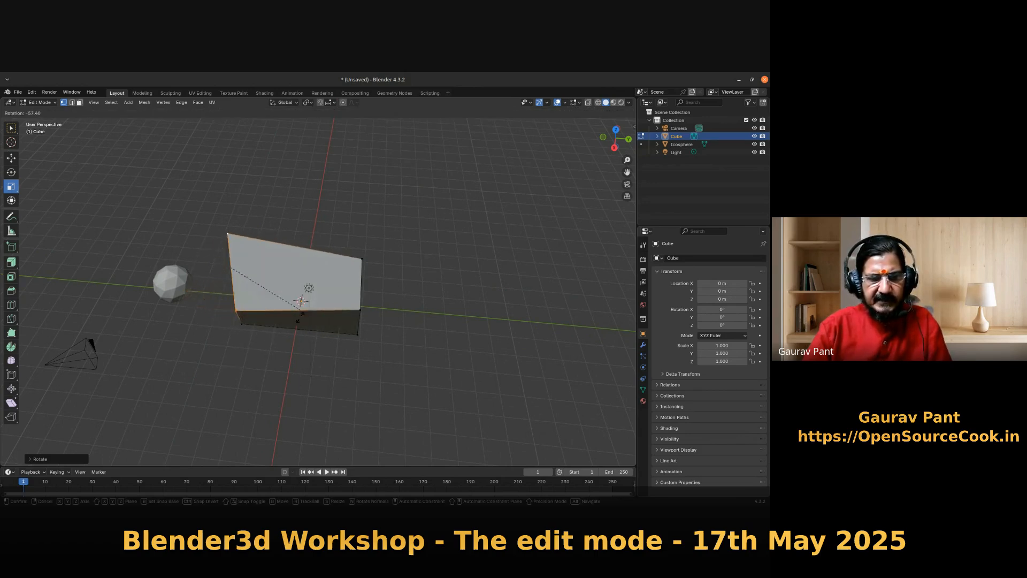
pyautogui.click(267, 330)
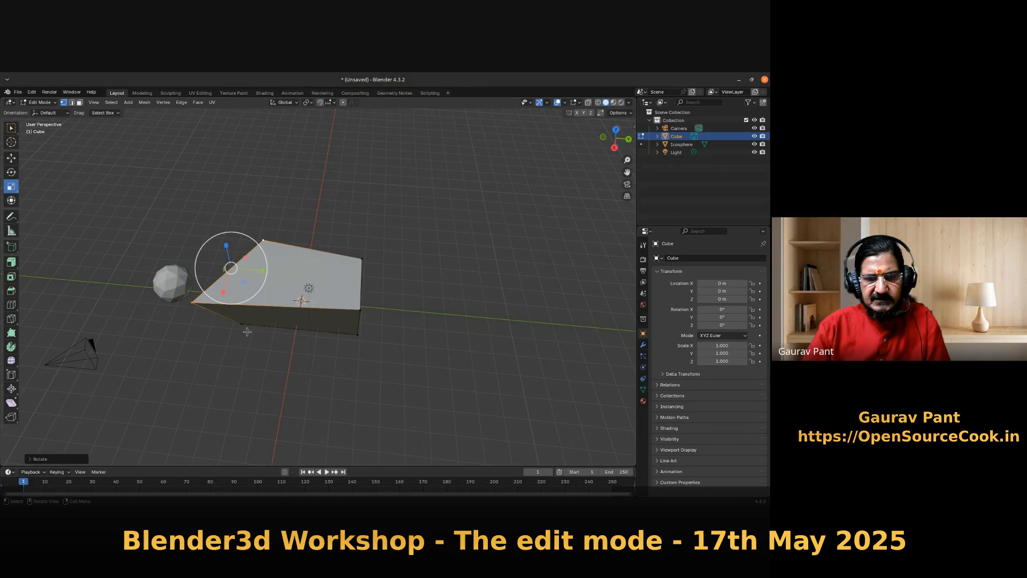
pyautogui.hotkey('ctrl', 'z')
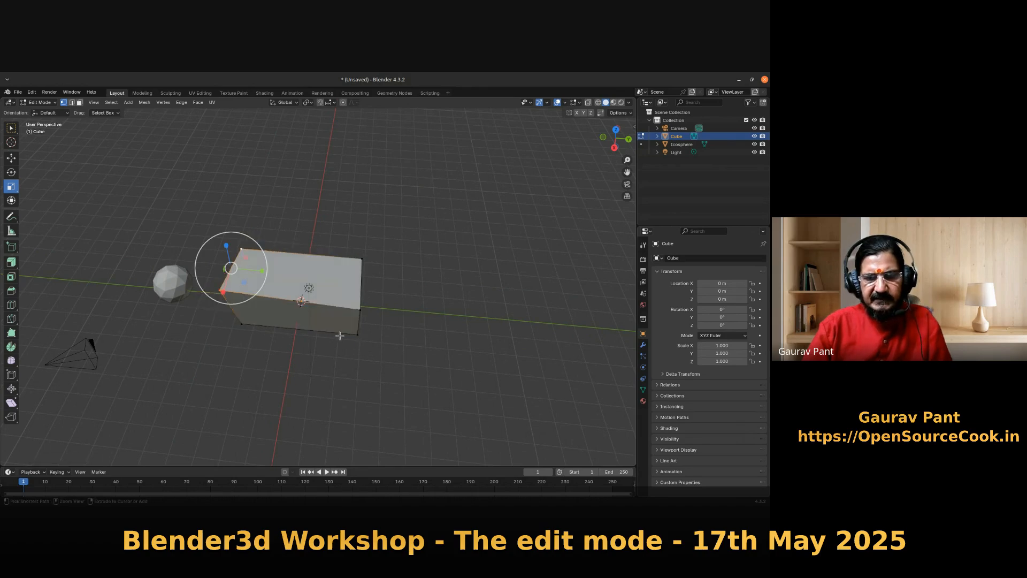
# - In edge selection, select the box's long front top edge, scale it shorter, and try rotating it
pyautogui.moveTo(339, 355); pyautogui.dragTo(326, 284, button='middle')
pyautogui.click(148, 302)
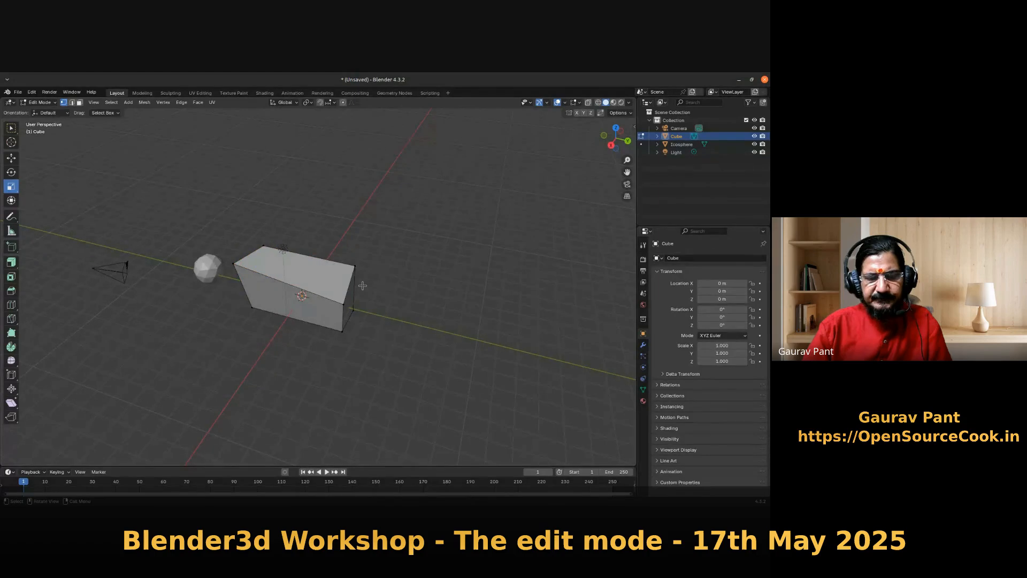
pyautogui.click(73, 103)
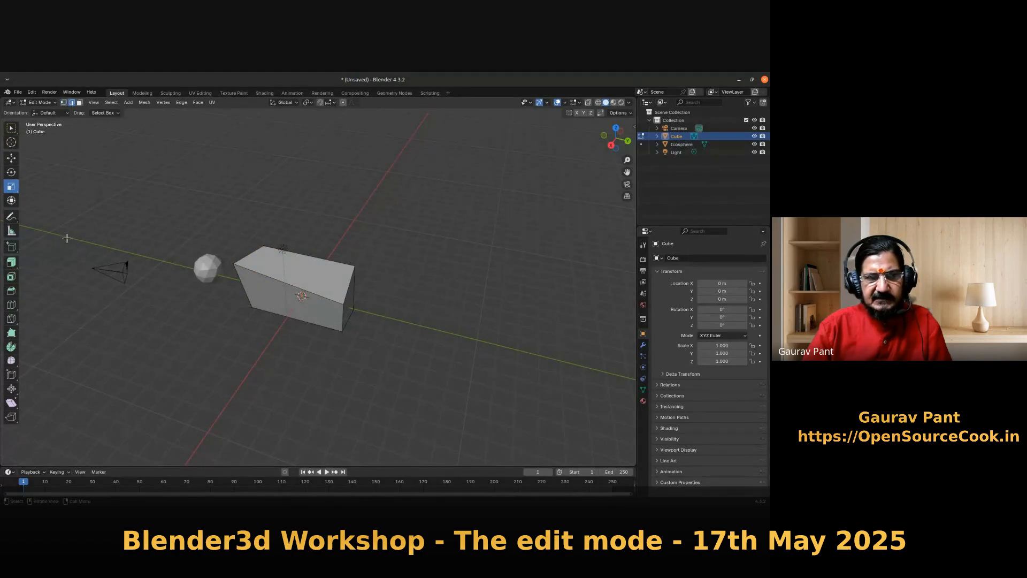
pyautogui.click(266, 275)
pyautogui.press('s')
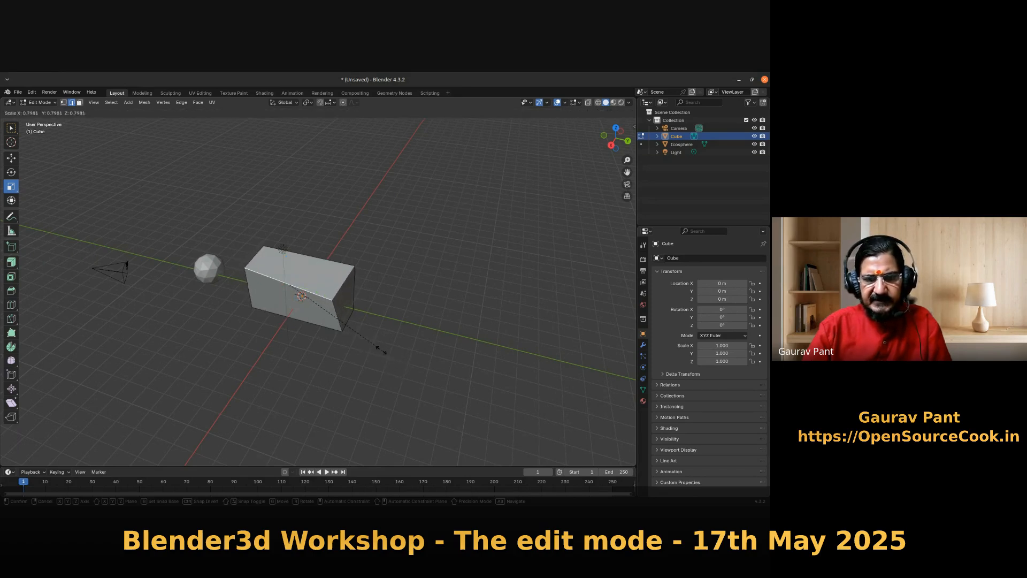
pyautogui.click(362, 336)
pyautogui.press('r')
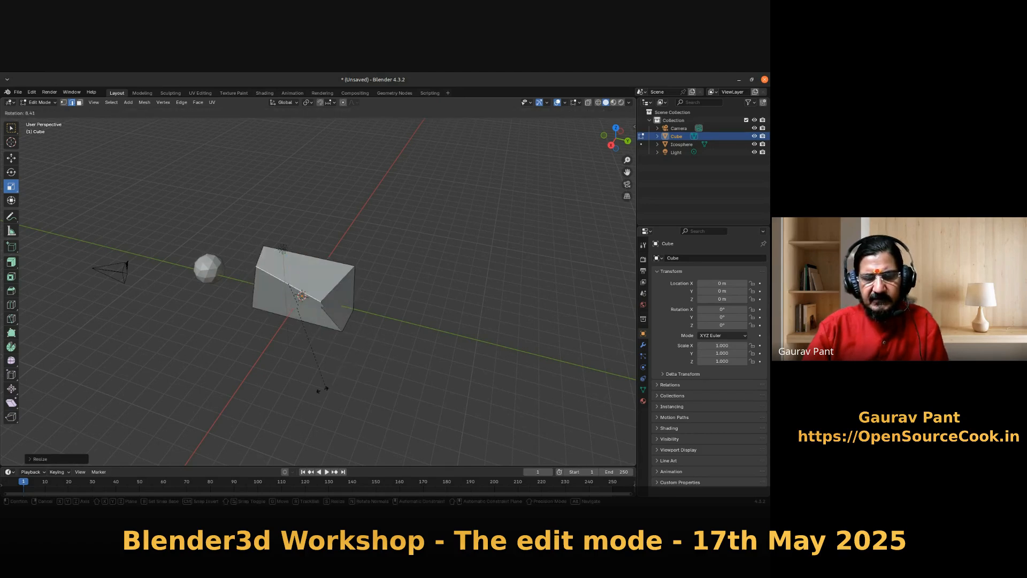
pyautogui.press('Escape')
# - Move the selected long top edge freely out from the front of the box
pyautogui.moveTo(393, 376); pyautogui.dragTo(328, 325, button='middle')
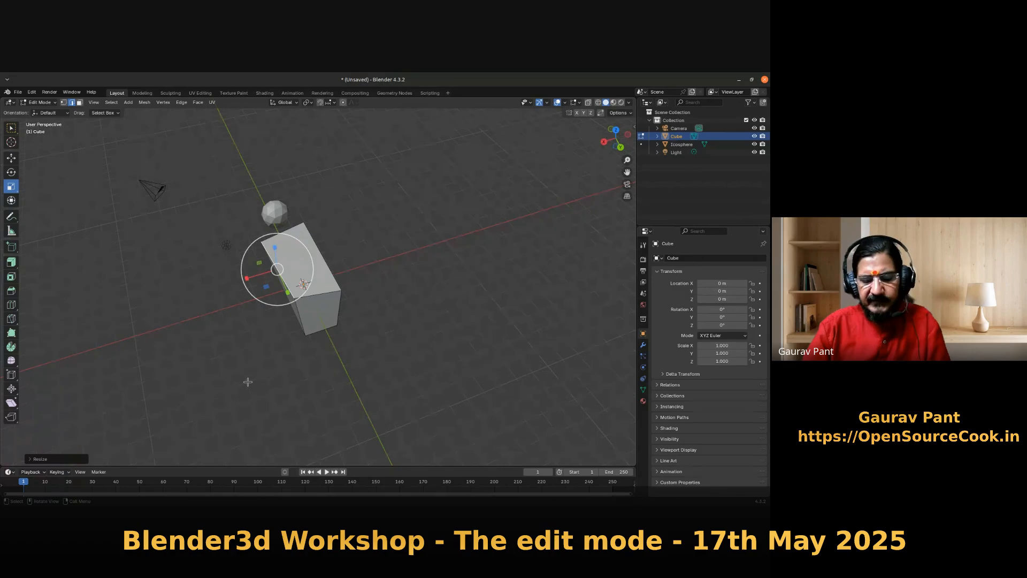
pyautogui.press('g')
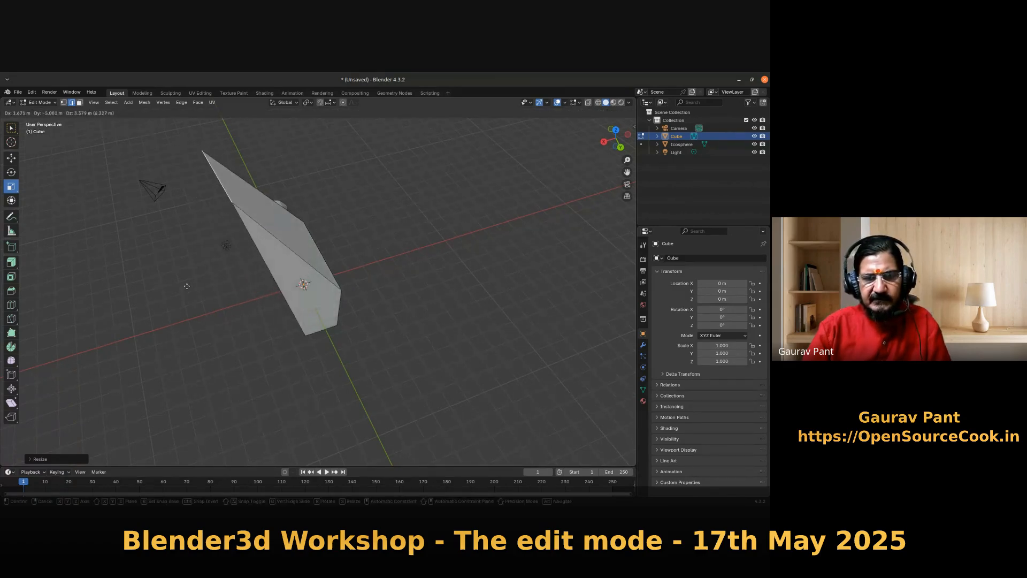
pyautogui.click(227, 381)
pyautogui.moveTo(278, 390); pyautogui.dragTo(344, 370, button='middle')
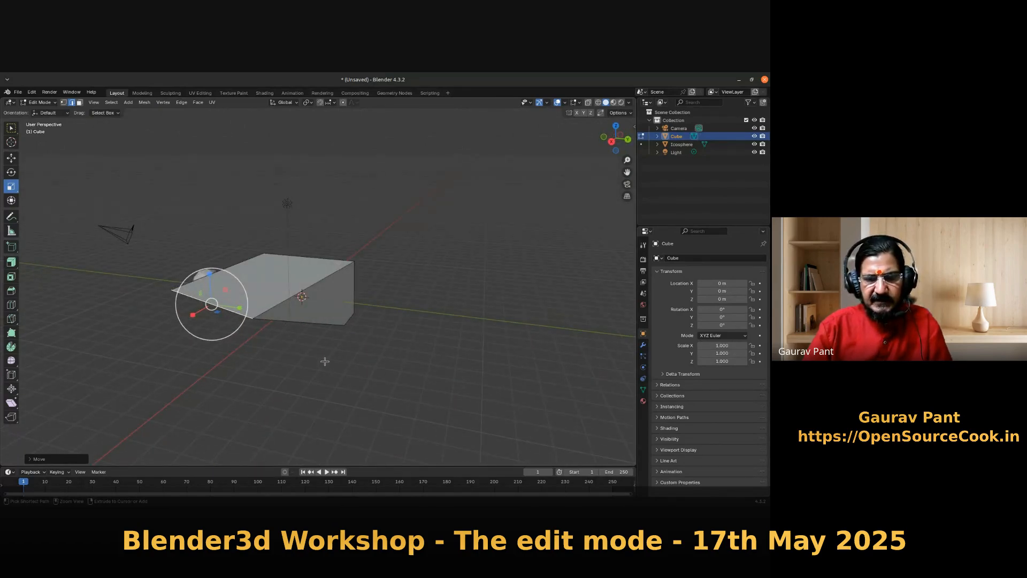
# - Undo the edge and top-vertex edits back to the state with only the pulled-out corner vertex selected
pyautogui.hotkey('ctrl', 'z')
pyautogui.hotkey('ctrl', 'z')
pyautogui.hotkey('ctrl', 'z')
pyautogui.hotkey('ctrl', 'z')
pyautogui.hotkey('ctrl', 'z')
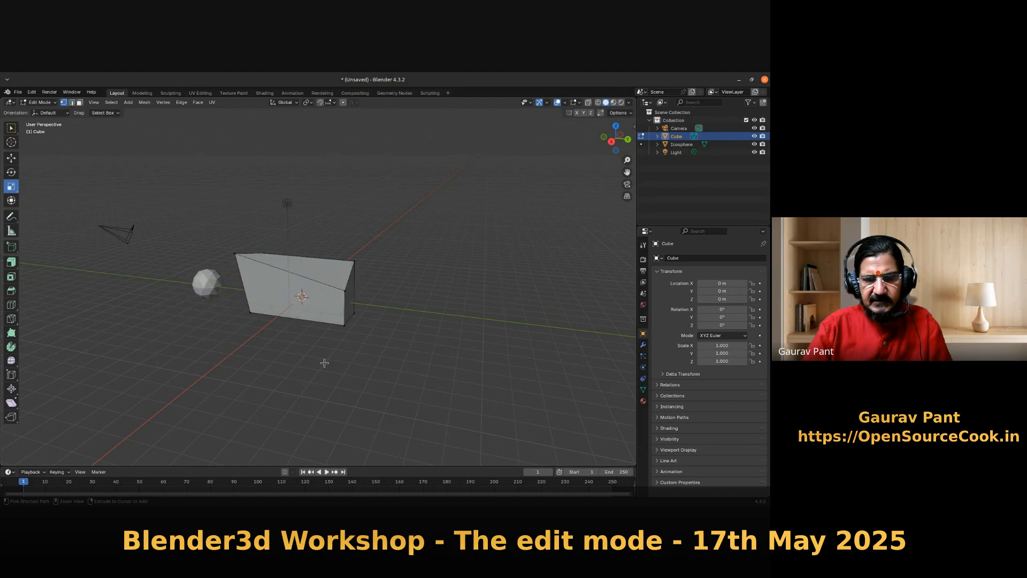
pyautogui.hotkey('ctrl', 'z')
pyautogui.hotkey('ctrl', 'z')
pyautogui.hotkey('ctrl', 'z')
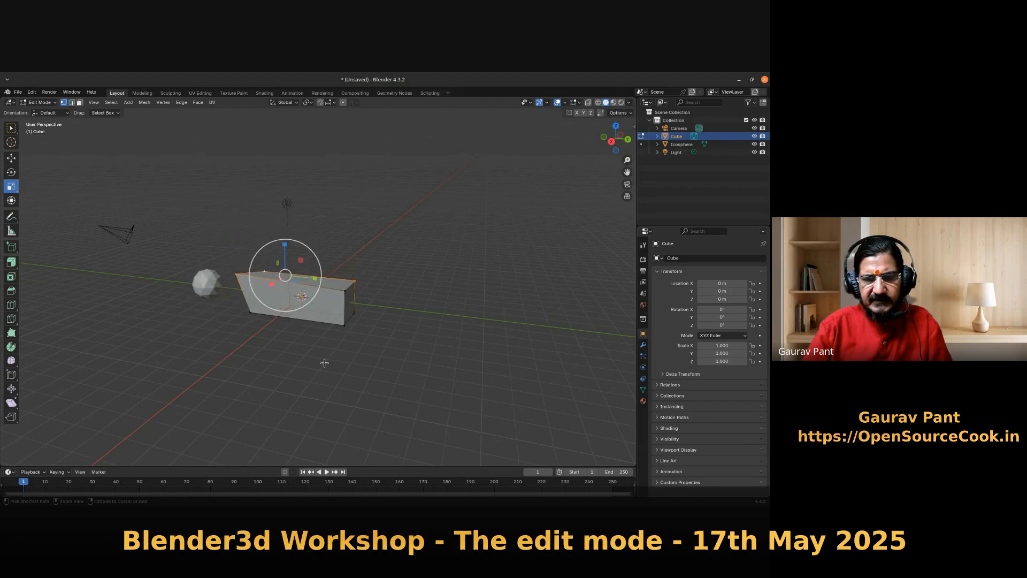
pyautogui.hotkey('ctrl', 'z')
pyautogui.hotkey('ctrl', 'z')
pyautogui.hotkey('ctrl', 'z')
pyautogui.hotkey('ctrl', 'z')
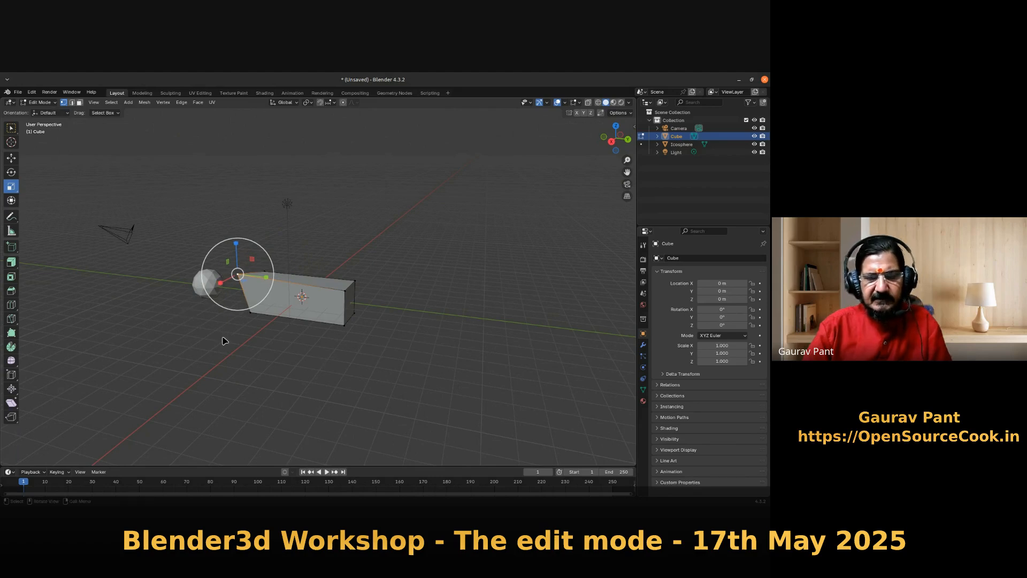
# - Delete the edited box in object mode and add a cylinder mesh at the scene's origin
pyautogui.press('Tab')
pyautogui.press('Delete')
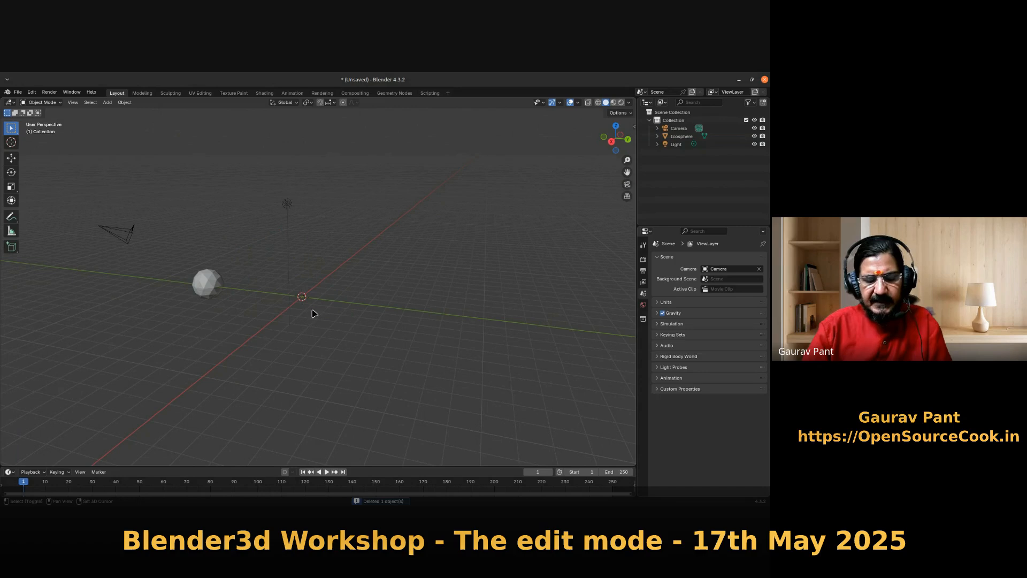
pyautogui.hotkey('shift', 'a')
pyautogui.moveTo(313, 316)
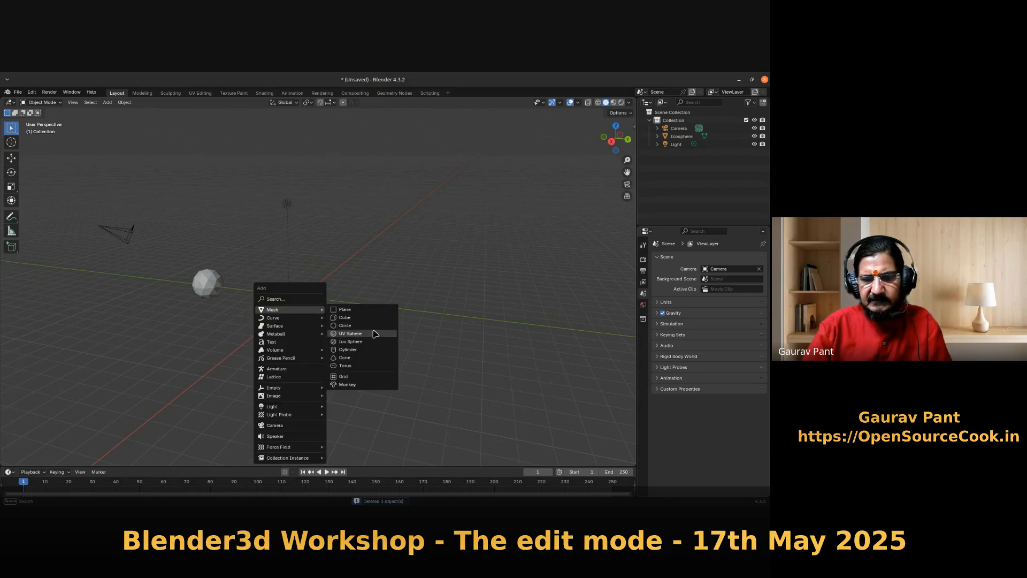
pyautogui.click(373, 350)
pyautogui.scroll(4, 327, 362)
pyautogui.scroll(-2, 298, 334)
pyautogui.moveTo(300, 341); pyautogui.dragTo(310, 380, button='middle')
# - In face selection, rotate the cylinder's top face about the Z axis to twist the sides, and inspect the shape in object mode
pyautogui.press('Tab')
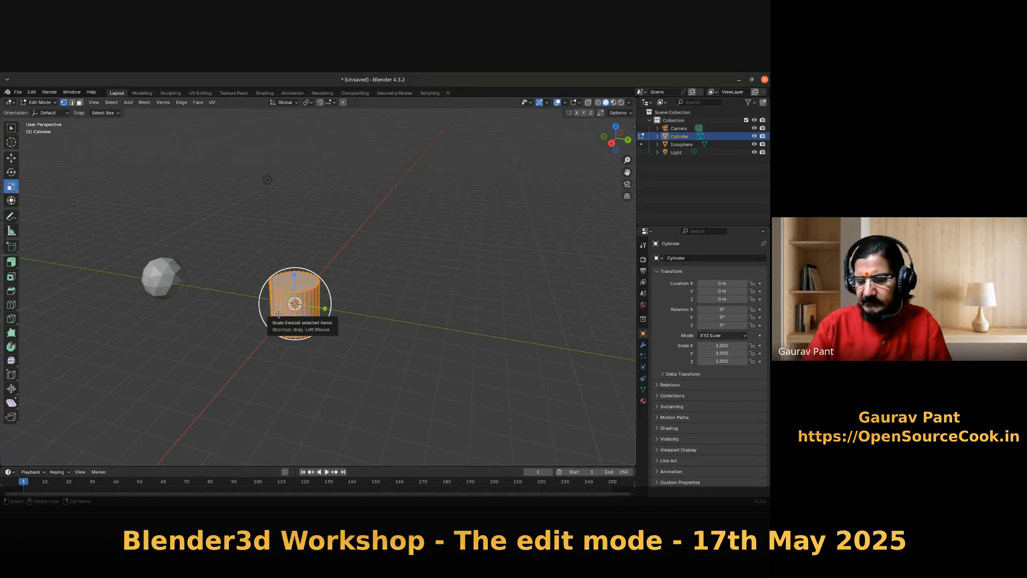
pyautogui.press('Tab')
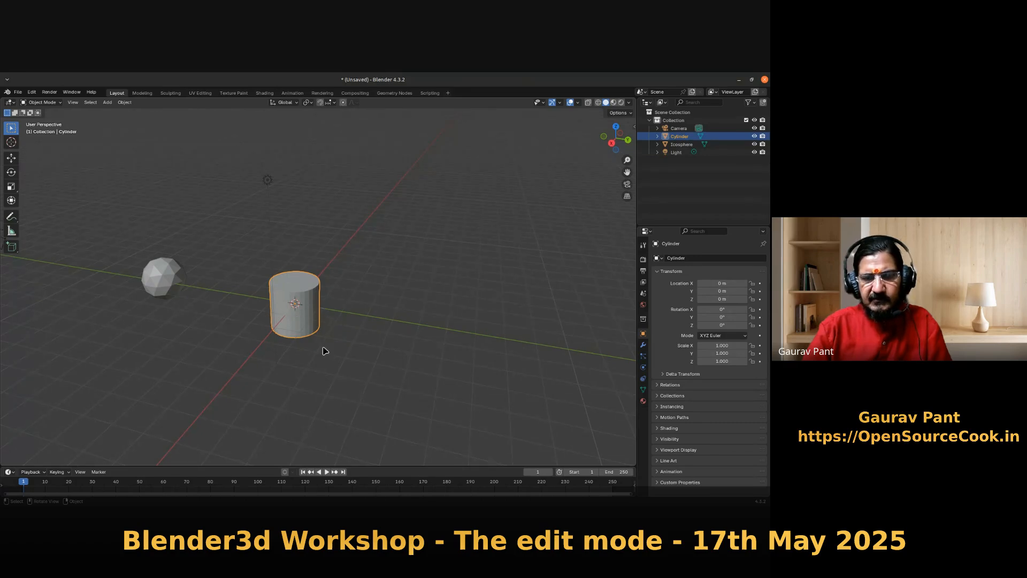
pyautogui.press('Tab')
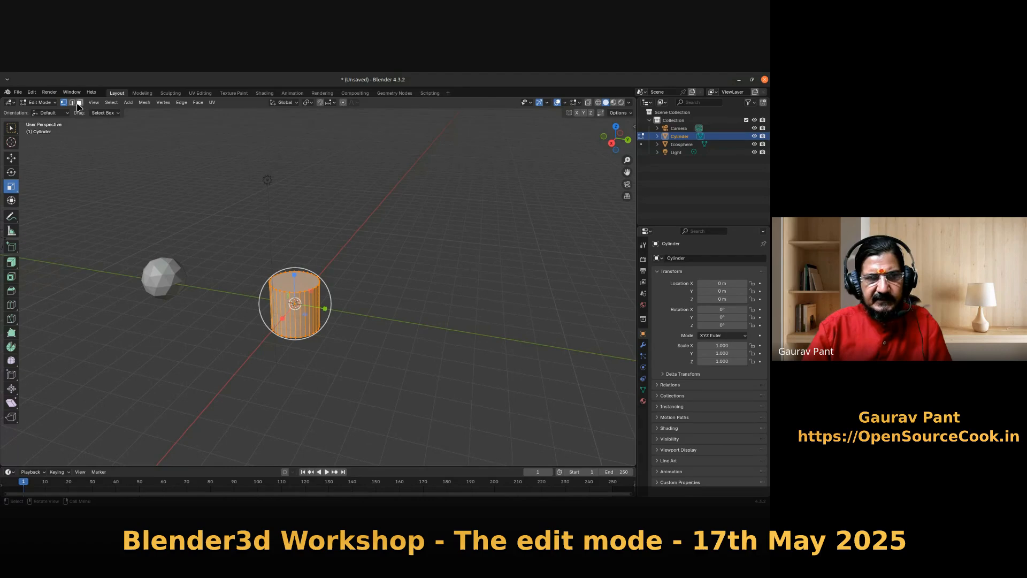
pyautogui.click(277, 284)
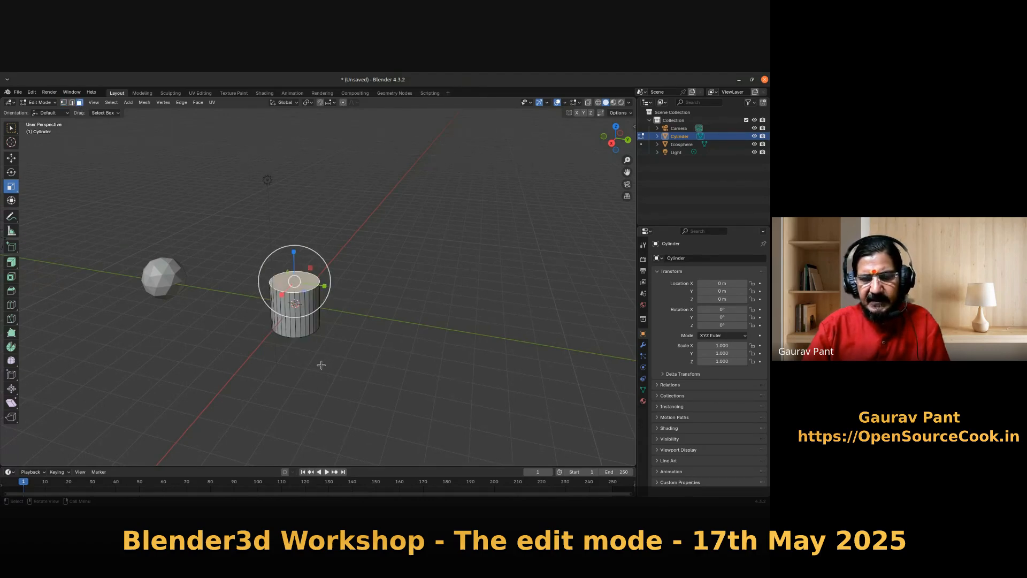
pyautogui.press('r')
pyautogui.press('z')
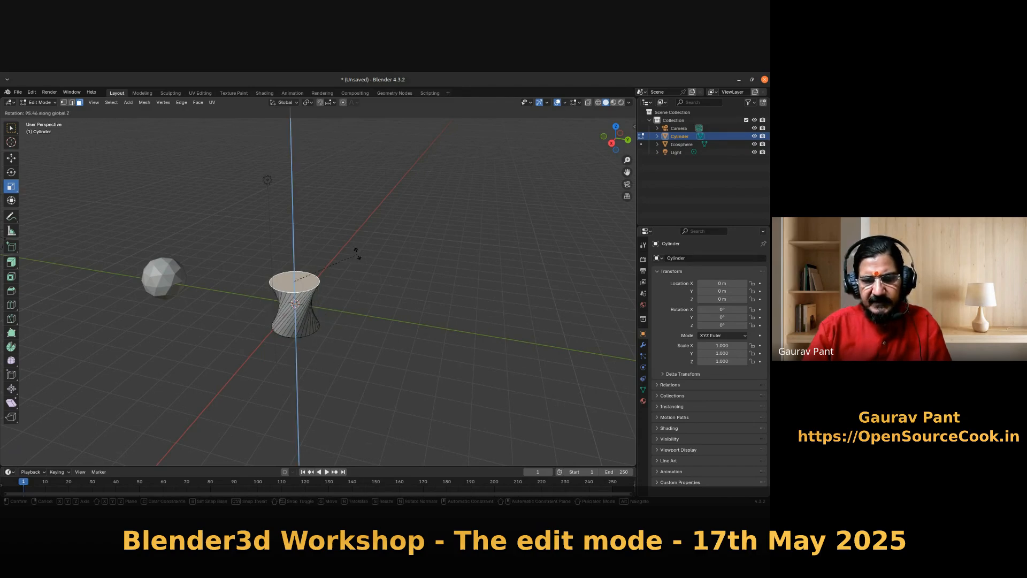
pyautogui.click(319, 219)
pyautogui.moveTo(329, 389); pyautogui.dragTo(303, 354, button='middle')
pyautogui.press('Tab')
pyautogui.scroll(2, 304, 344)
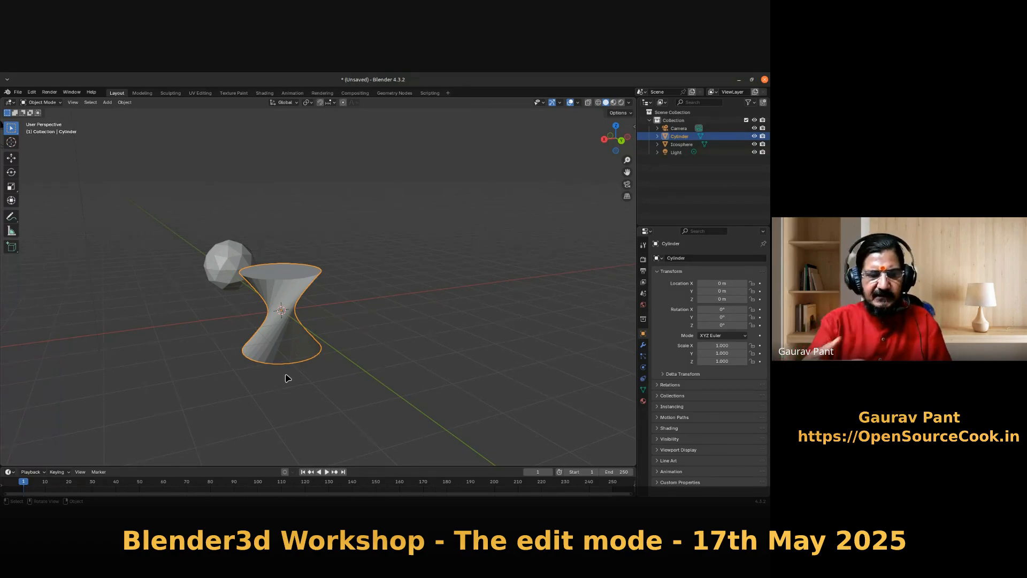
pyautogui.moveTo(278, 380); pyautogui.dragTo(275, 359, button='middle')
pyautogui.press('Tab')
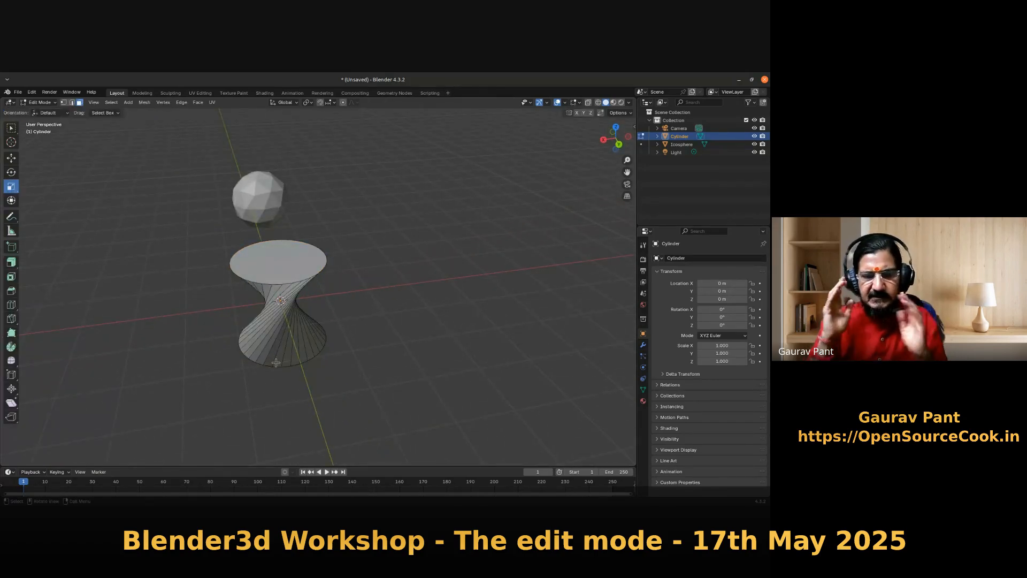
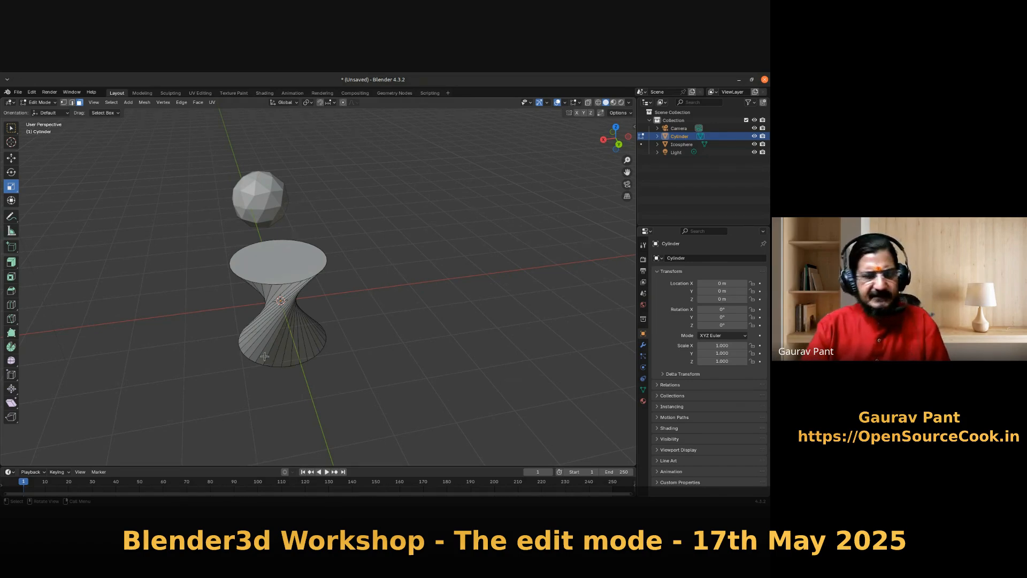
# - Undo the twist and the cylinder's creation, back to the scene with only the icosphere, camera and light
pyautogui.moveTo(321, 392)
pyautogui.mouseDown(button='middle')
pyautogui.moveTo(316, 407)
pyautogui.moveTo(328, 372)
pyautogui.moveTo(339, 374)
pyautogui.moveTo(334, 390)
pyautogui.mouseUp(button='middle')
pyautogui.hotkey('ctrl', 'z')
pyautogui.hotkey('ctrl', 'z')
pyautogui.hotkey('ctrl', 'z')
pyautogui.hotkey('ctrl', 'z')
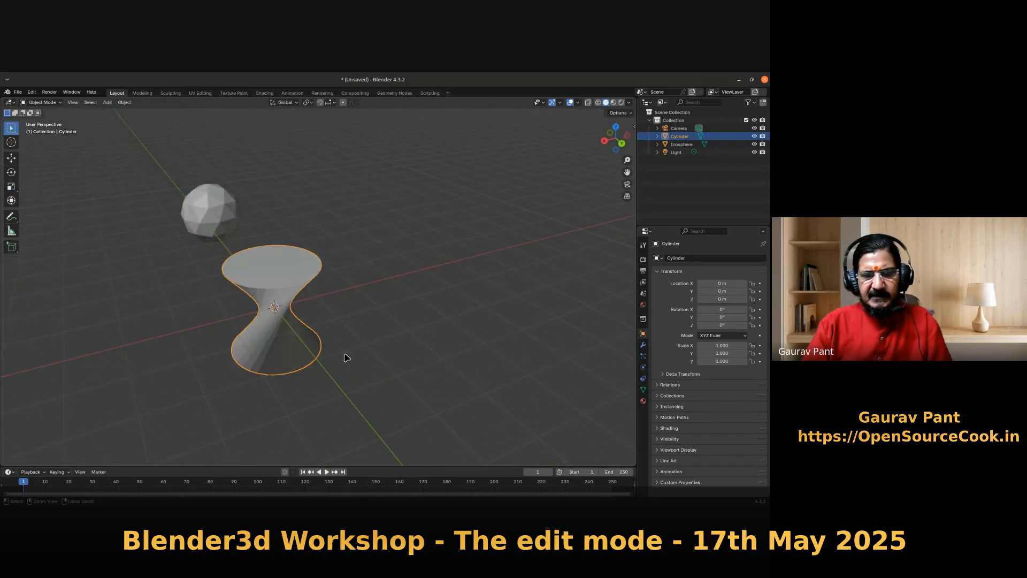
pyautogui.hotkey('ctrl', 'z')
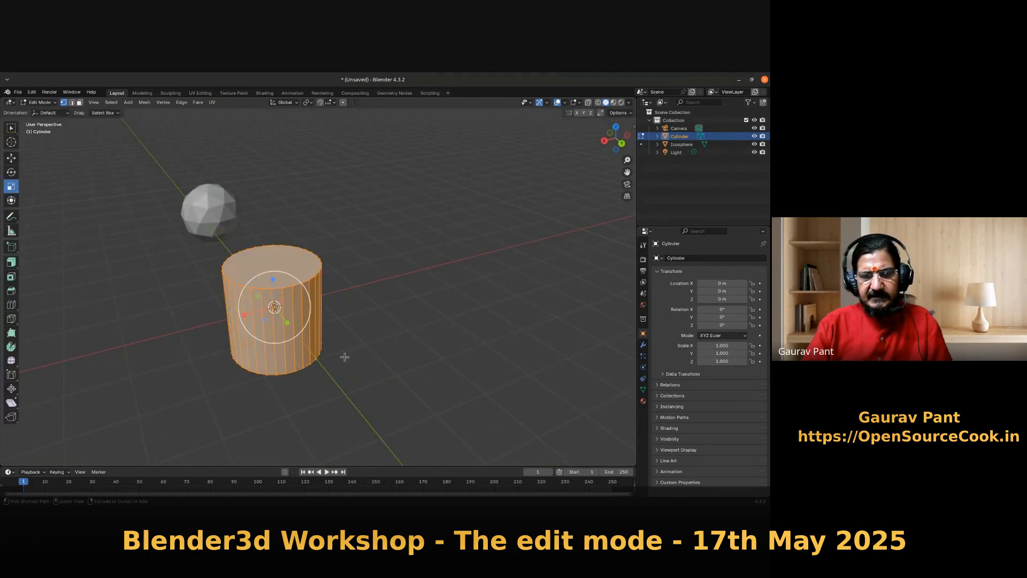
pyautogui.hotkey('ctrl', 'z')
pyautogui.hotkey('ctrl', 'z')
pyautogui.moveTo(344, 360); pyautogui.dragTo(328, 353, button='middle')
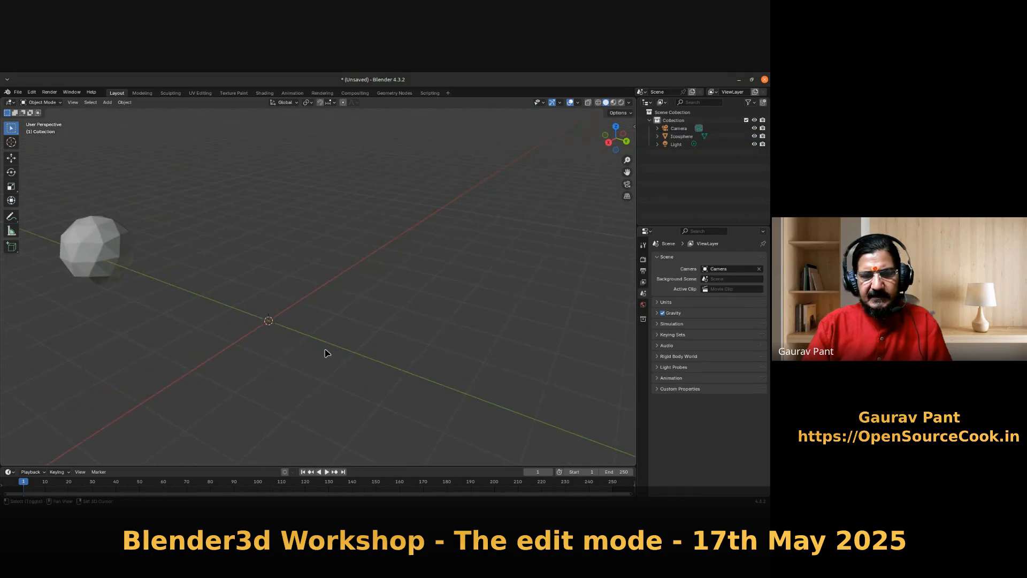
# - Add a new cube mesh at the scene's origin
pyautogui.hotkey('shift', 'a')
pyautogui.moveTo(324, 361)
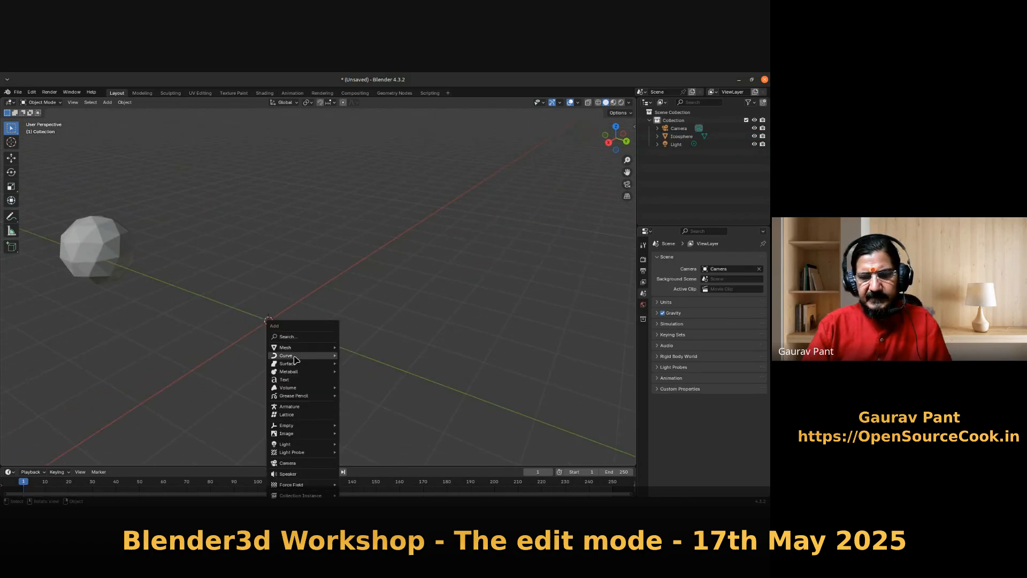
pyautogui.click(358, 356)
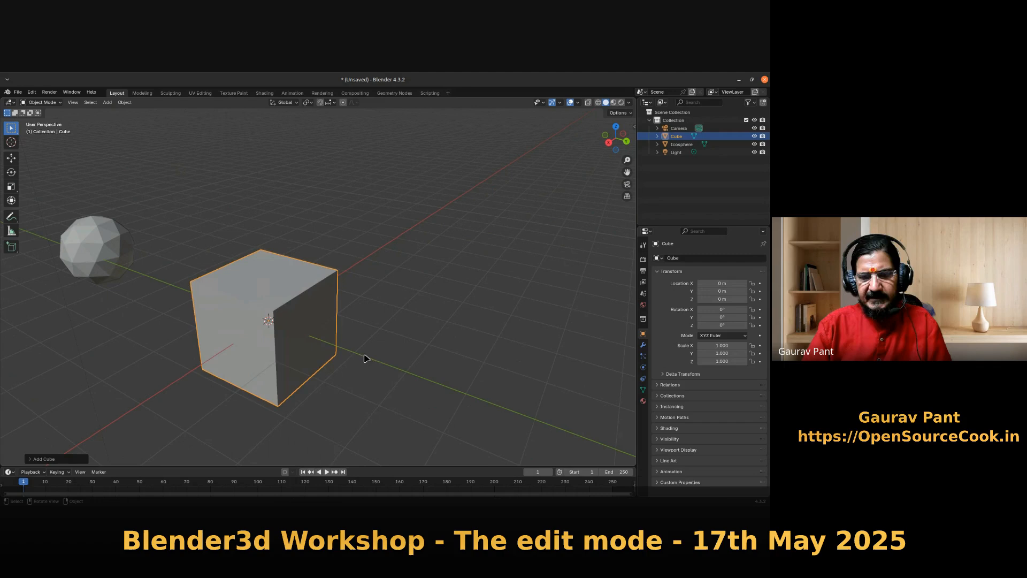
pyautogui.moveTo(344, 374)
pyautogui.mouseDown(button='middle')
pyautogui.moveTo(395, 379)
pyautogui.moveTo(358, 390)
pyautogui.moveTo(335, 380)
pyautogui.moveTo(355, 360)
pyautogui.moveTo(351, 380)
pyautogui.mouseUp(button='middle')
pyautogui.scroll(-2, 351, 380)
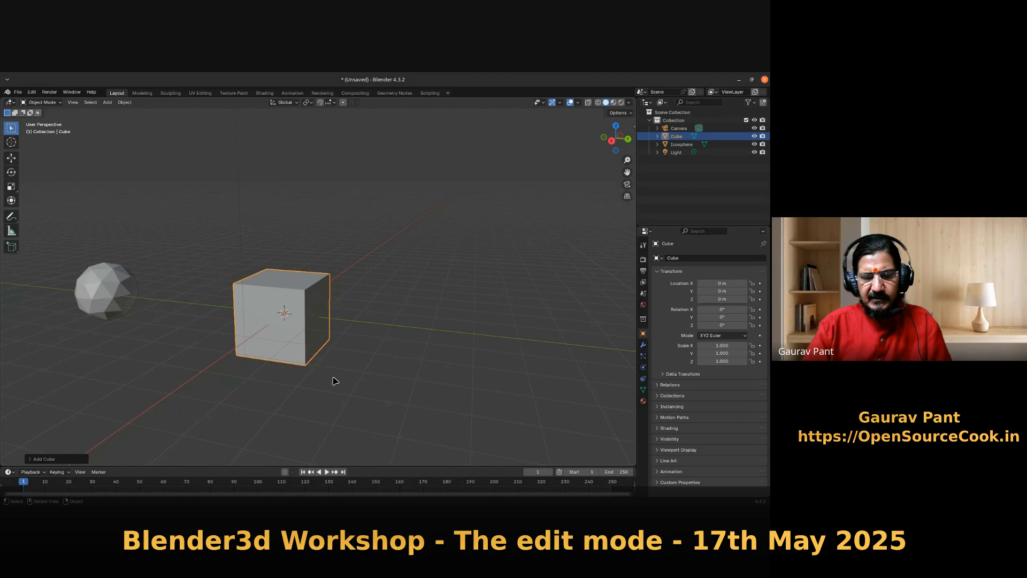
pyautogui.scroll(-2, 284, 354)
pyautogui.scroll(3, 284, 354)
pyautogui.moveTo(283, 354)
pyautogui.mouseDown(button='middle')
pyautogui.moveTo(258, 346)
pyautogui.moveTo(275, 357)
pyautogui.mouseUp(button='middle')
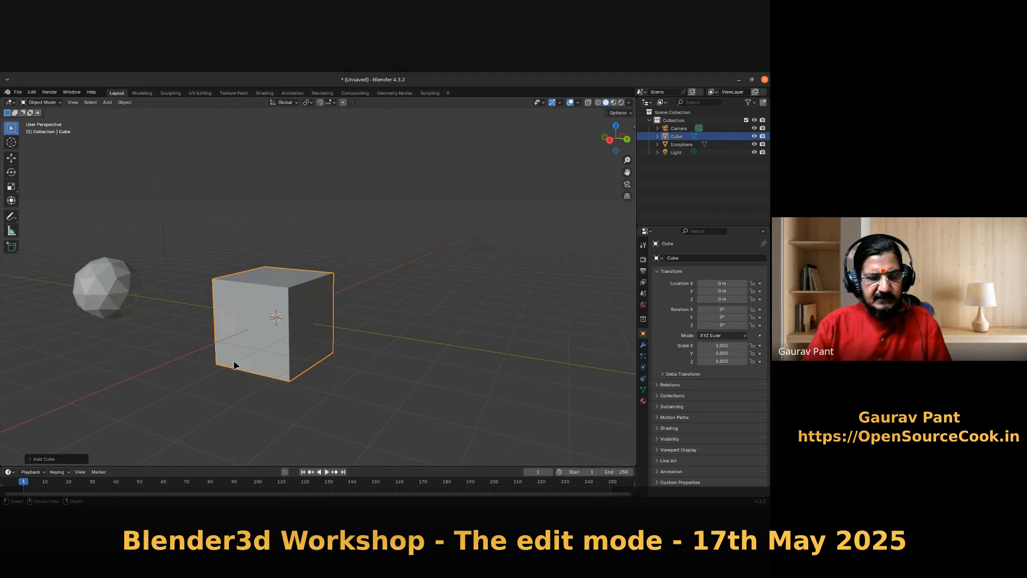
# - Flatten the cube in object mode by scaling it along Z to about 0.6
pyautogui.press('s')
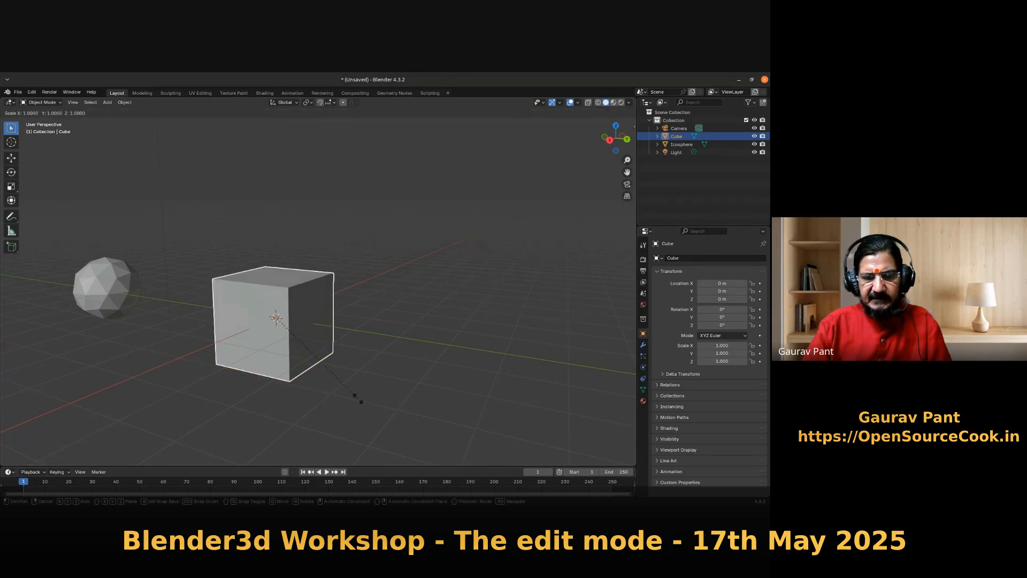
pyautogui.press('z')
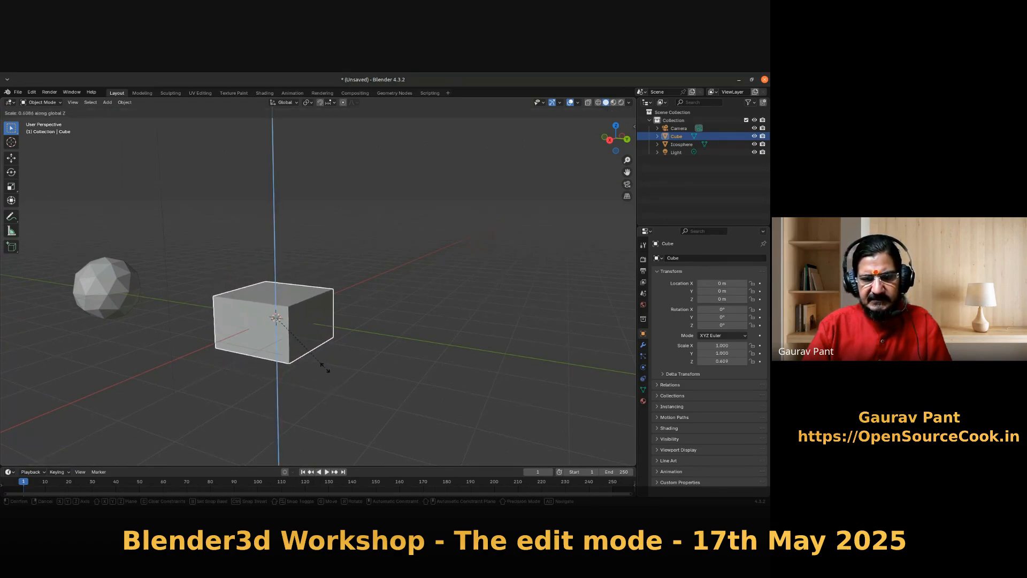
pyautogui.click(321, 364)
pyautogui.moveTo(350, 355); pyautogui.dragTo(362, 373, button='middle')
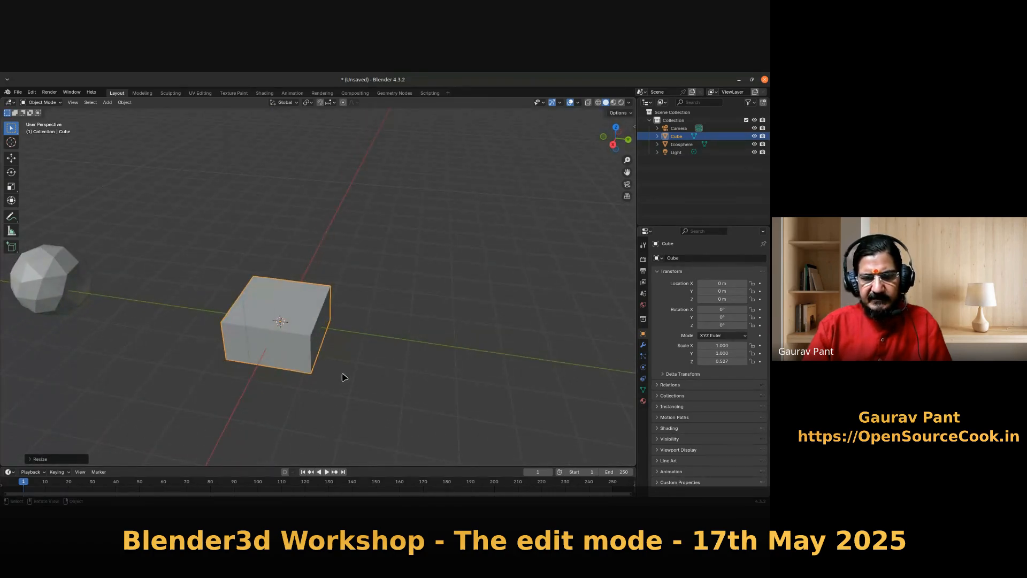
# - In edit mode, select two diagonally opposite top vertices of the cube and scale them outward in top view to form a rhombus
pyautogui.press('Tab')
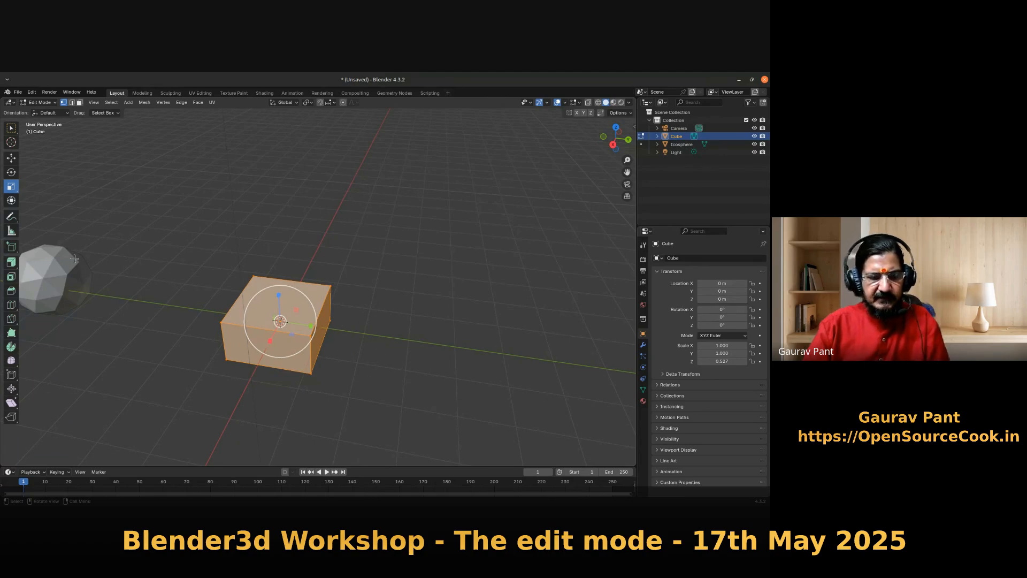
pyautogui.click(181, 347)
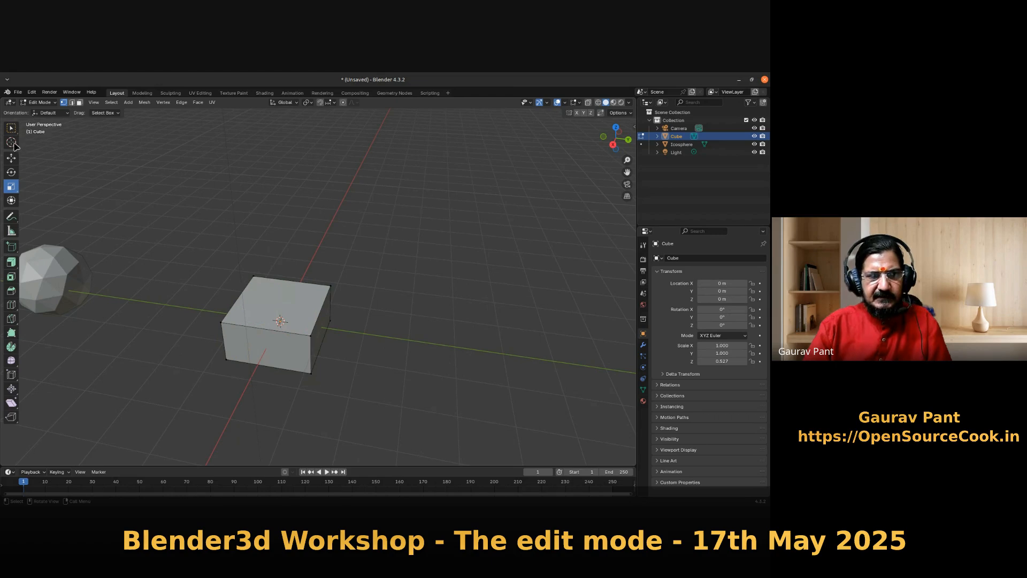
pyautogui.click(221, 319)
pyautogui.keyDown('shift'); pyautogui.click(331, 287); pyautogui.keyUp('shift')
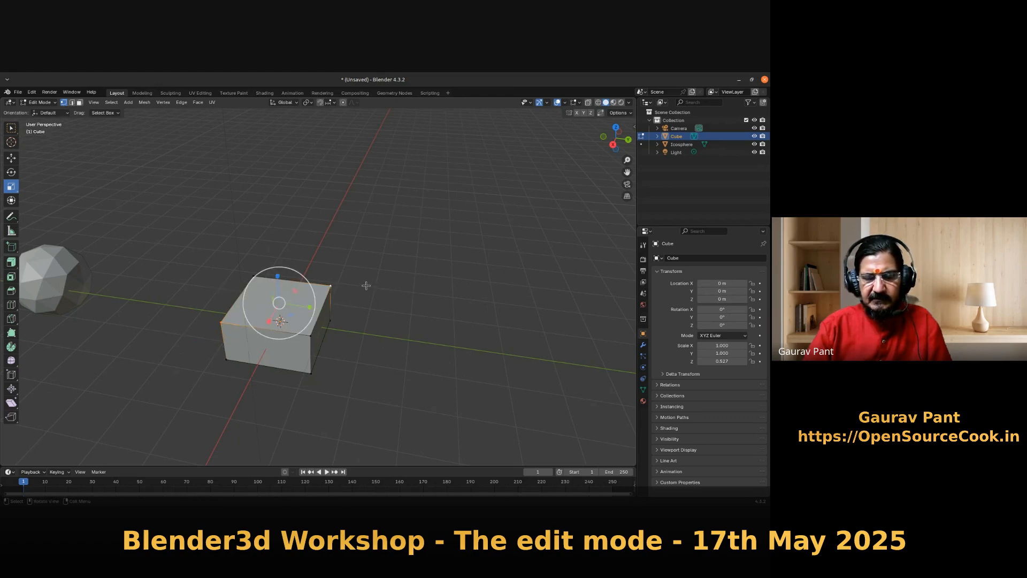
pyautogui.moveTo(382, 329)
pyautogui.mouseDown(button='middle')
pyautogui.moveTo(339, 351)
pyautogui.moveTo(314, 348)
pyautogui.moveTo(383, 326)
pyautogui.mouseUp(button='middle')
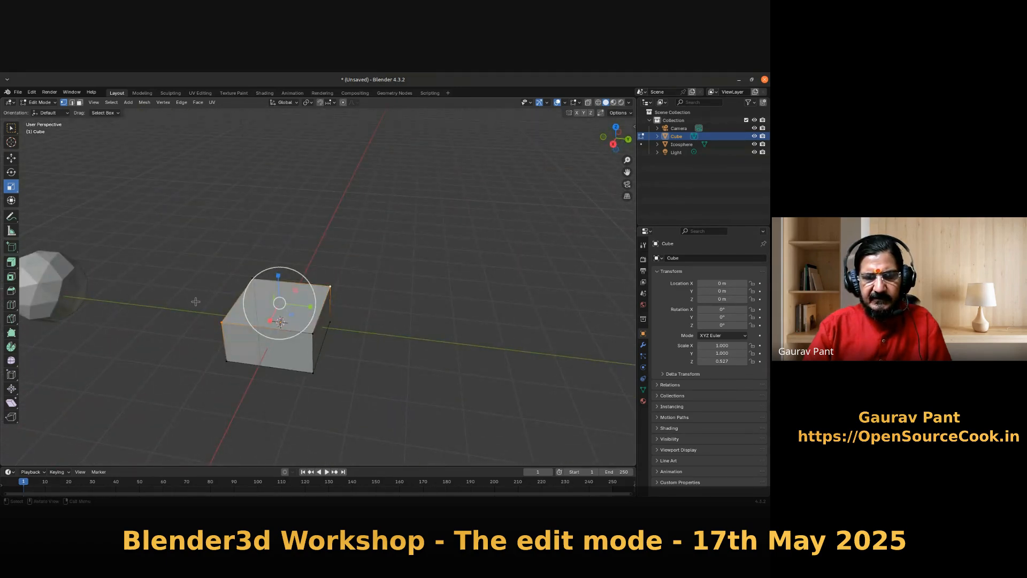
pyautogui.press('KP_7')
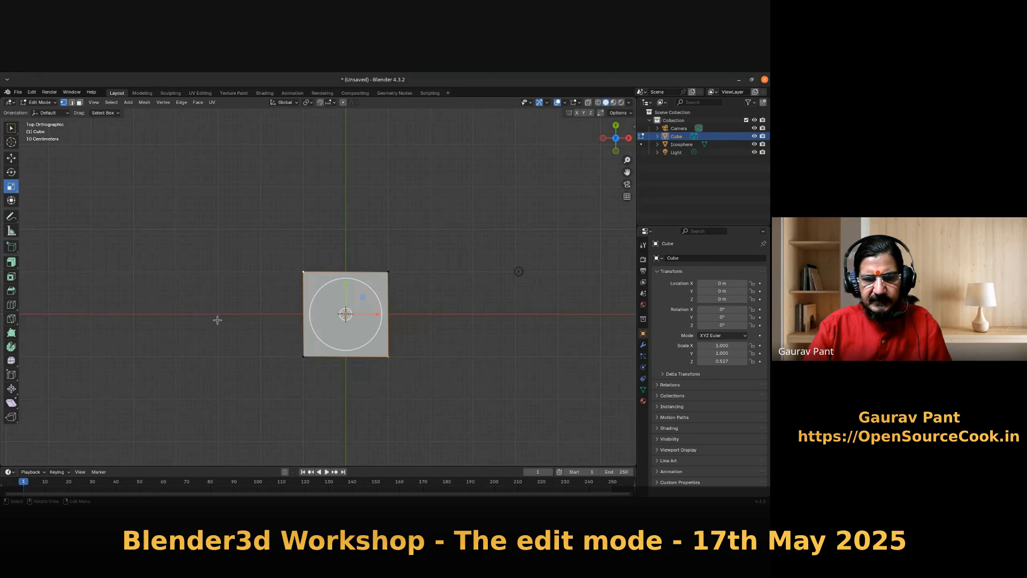
pyautogui.press('s')
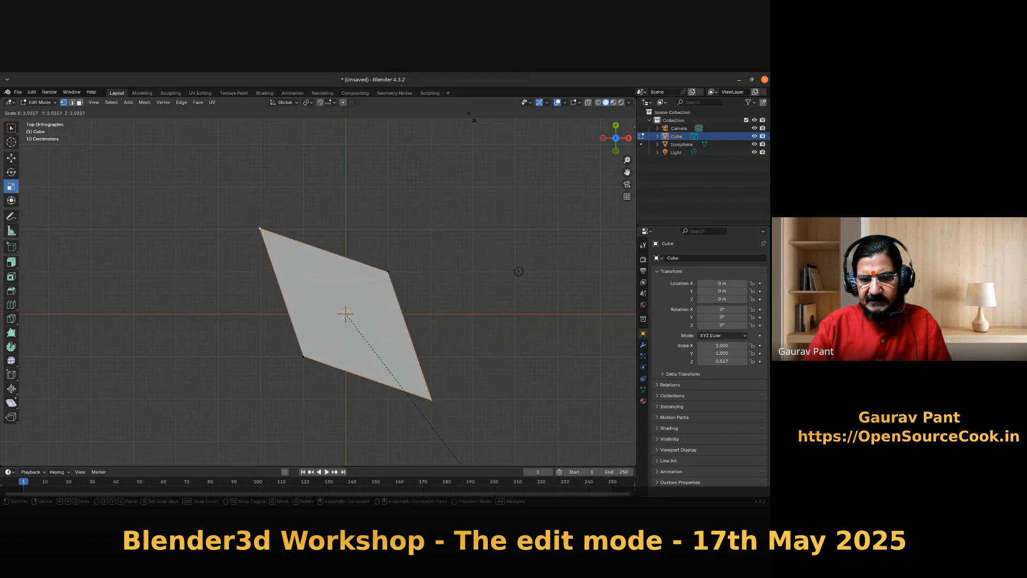
pyautogui.click(504, 166)
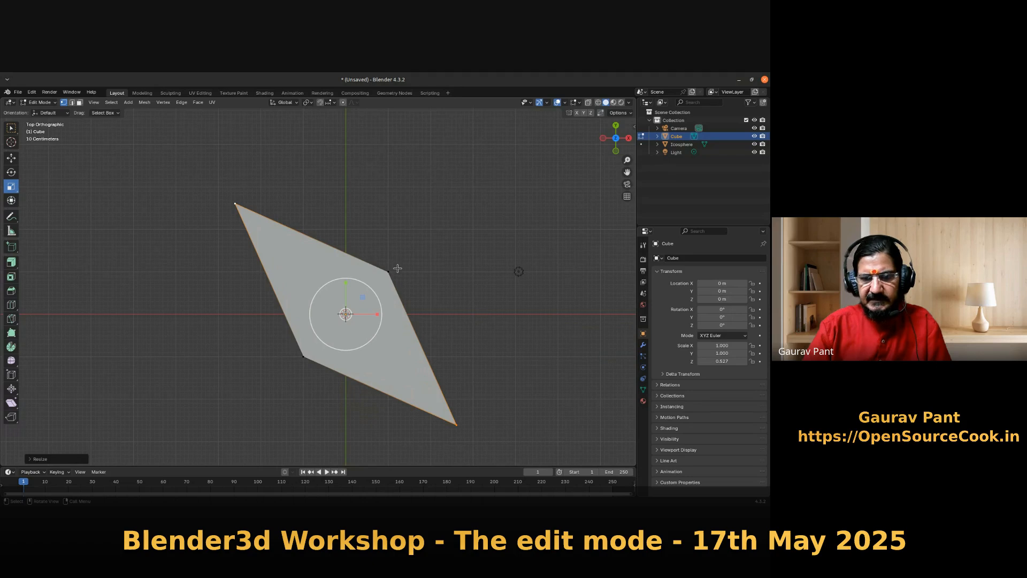
pyautogui.click(388, 273)
pyautogui.keyDown('shift'); pyautogui.click(303, 356); pyautogui.keyUp('shift')
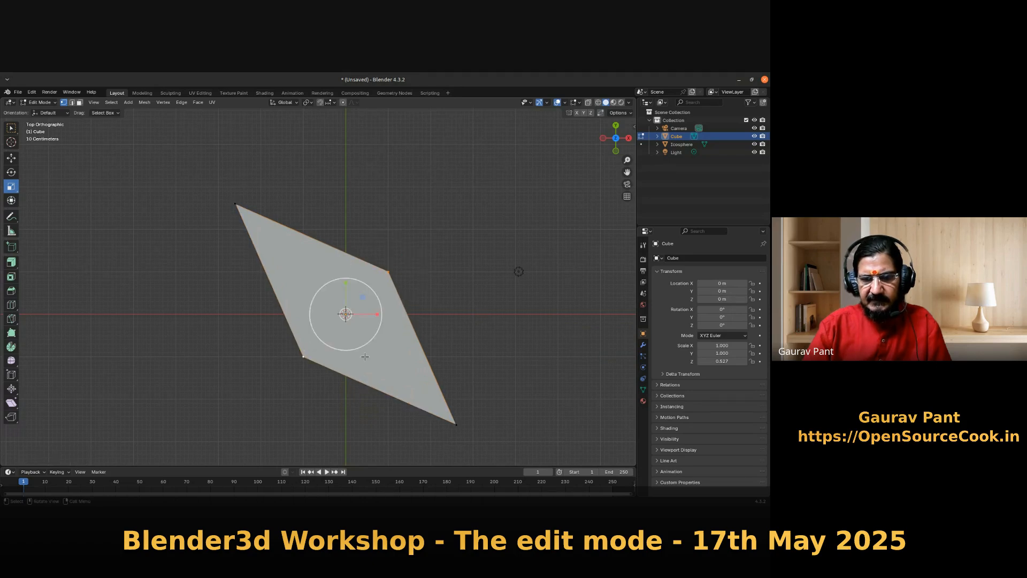
pyautogui.press('g')
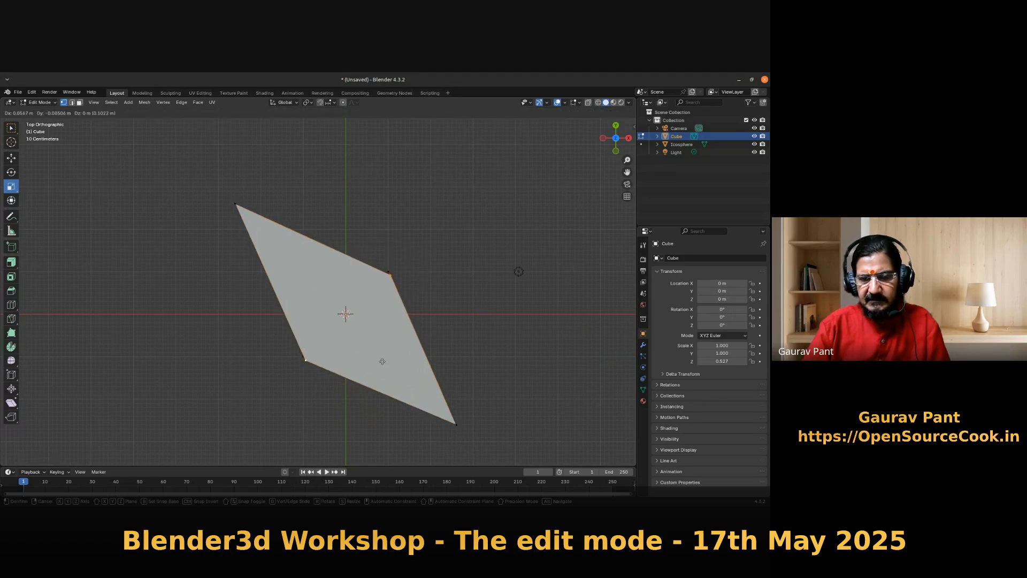
pyautogui.rightClick(380, 359)
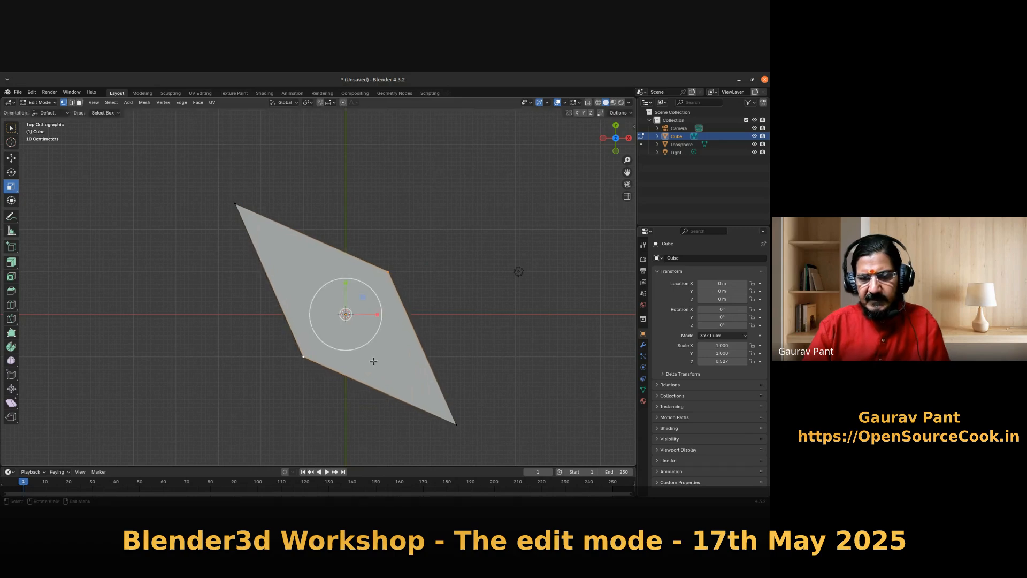
# - Select two diagonally opposite vertices of the cube's bottom face, scale them closer together, and inspect the boat-like shape in object mode
pyautogui.moveTo(369, 416); pyautogui.dragTo(311, 218, button='middle')
pyautogui.click(296, 213)
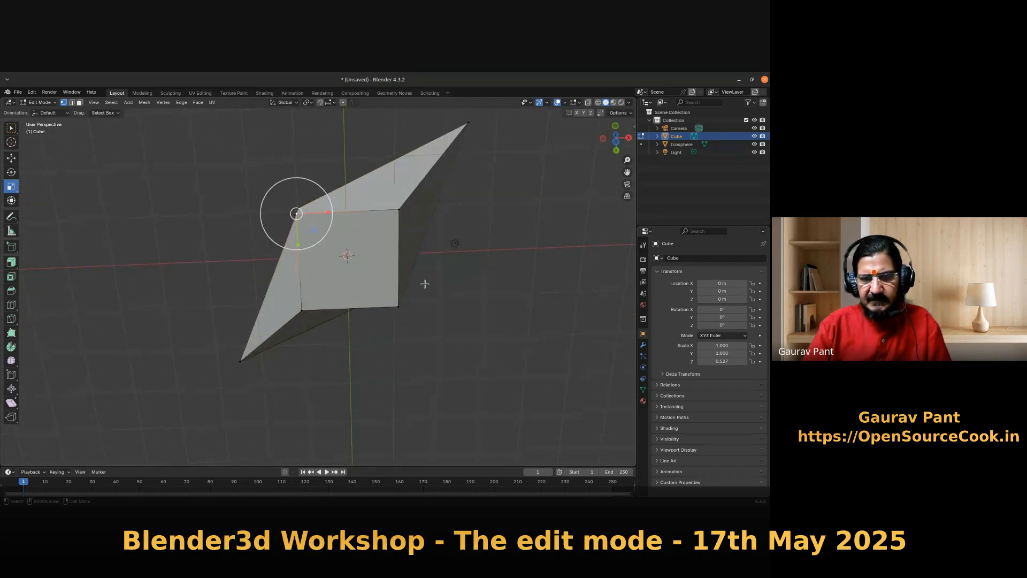
pyautogui.keyDown('shift'); pyautogui.click(392, 305); pyautogui.keyUp('shift')
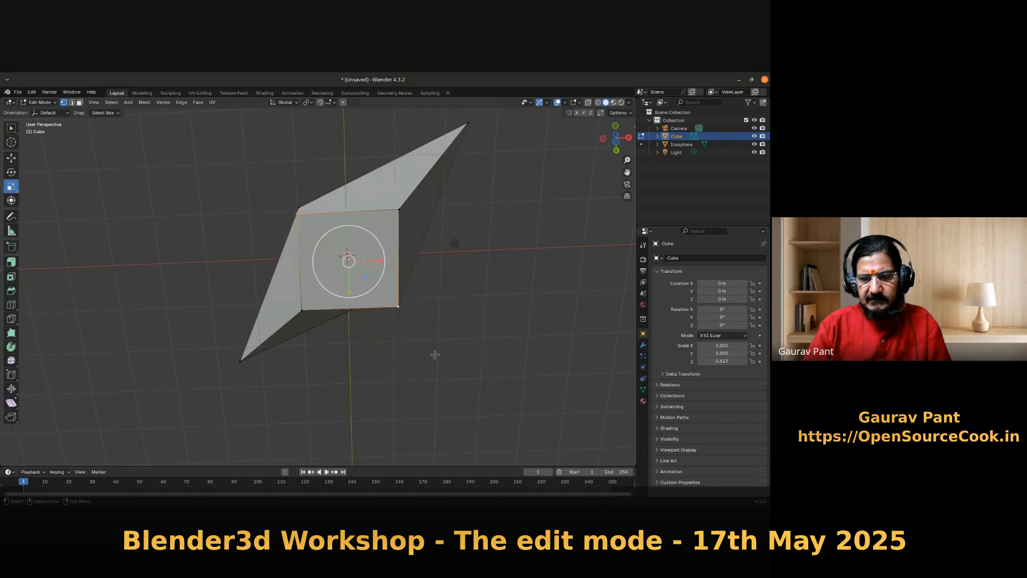
pyautogui.press('s')
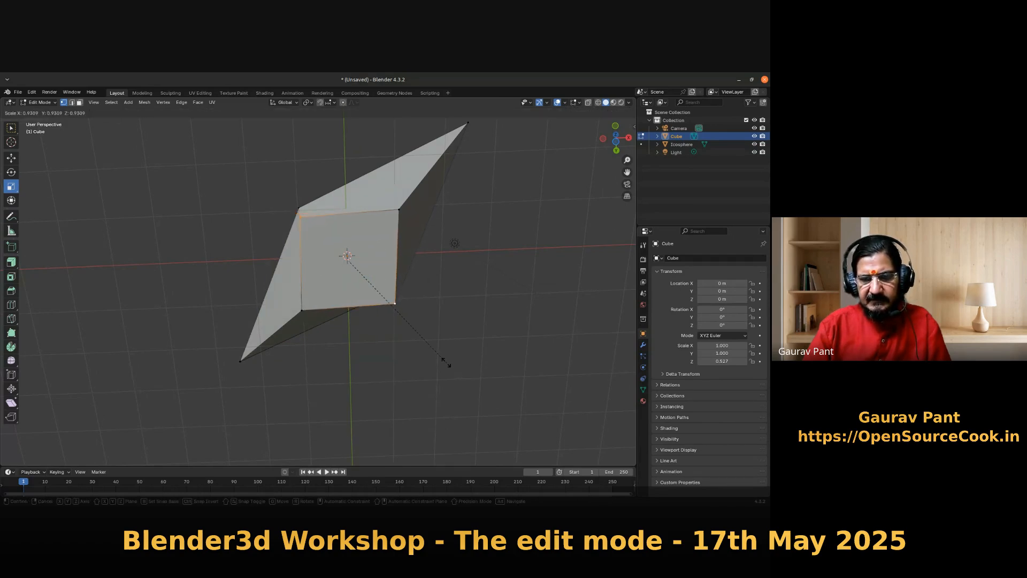
pyautogui.click(404, 287)
pyautogui.moveTo(452, 282); pyautogui.dragTo(323, 343, button='middle')
pyautogui.press('Tab')
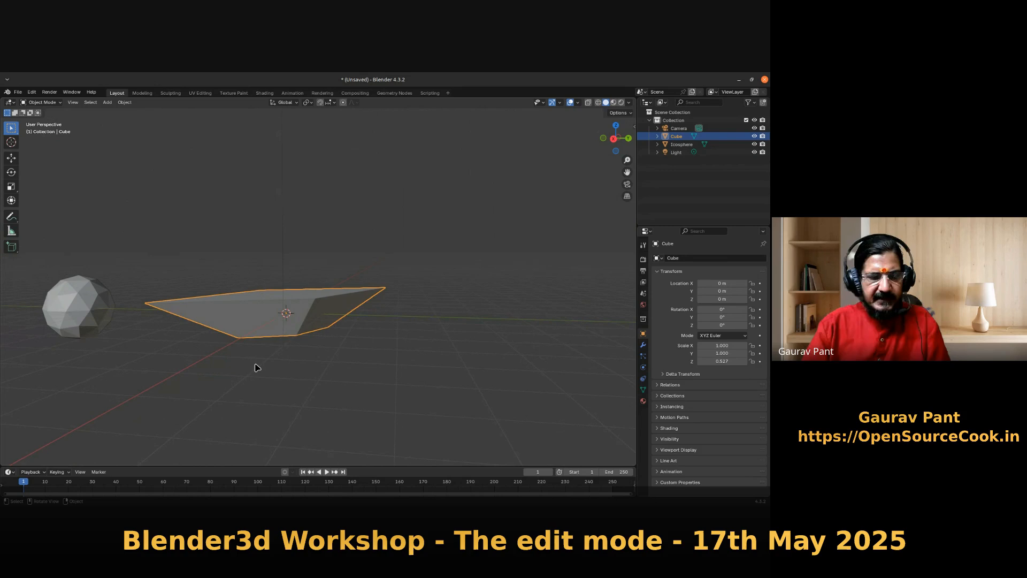
pyautogui.moveTo(269, 365); pyautogui.dragTo(220, 343, button='middle')
pyautogui.press('Tab')
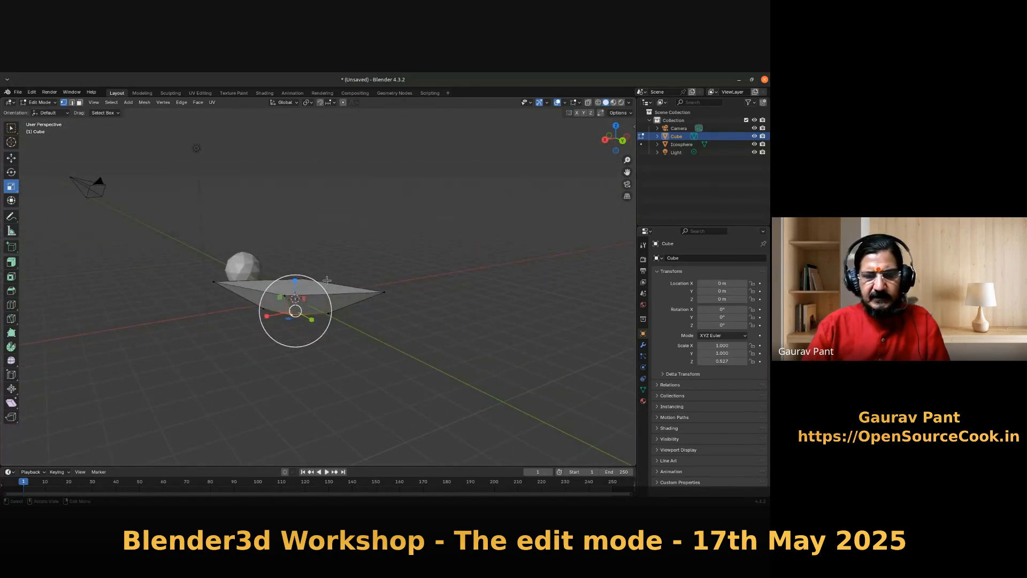
# - Activate the Select Box tool, inspect the boat-like shape from another angle, and return to object mode
pyautogui.scroll(2, 334, 343)
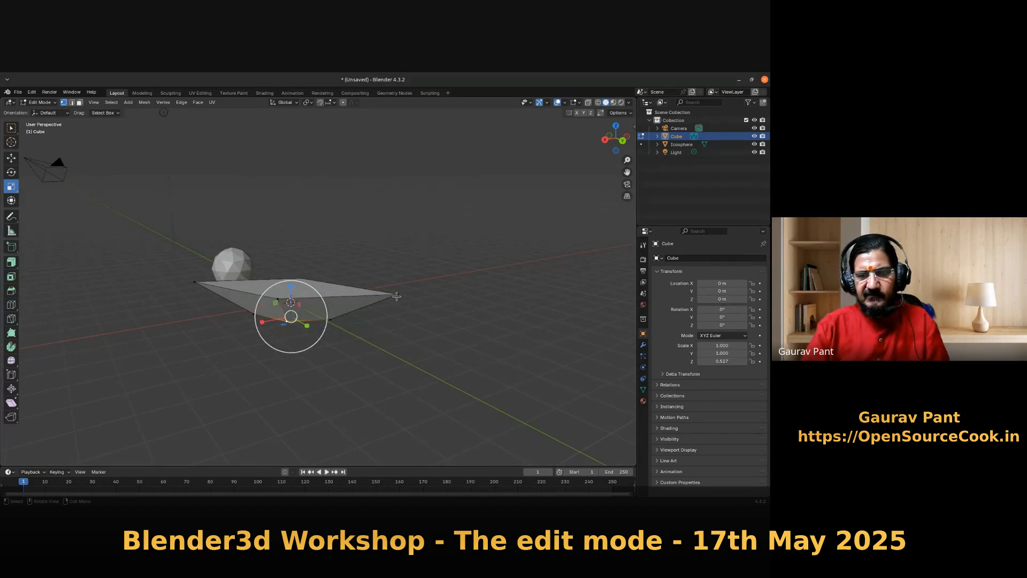
pyautogui.click(11, 128)
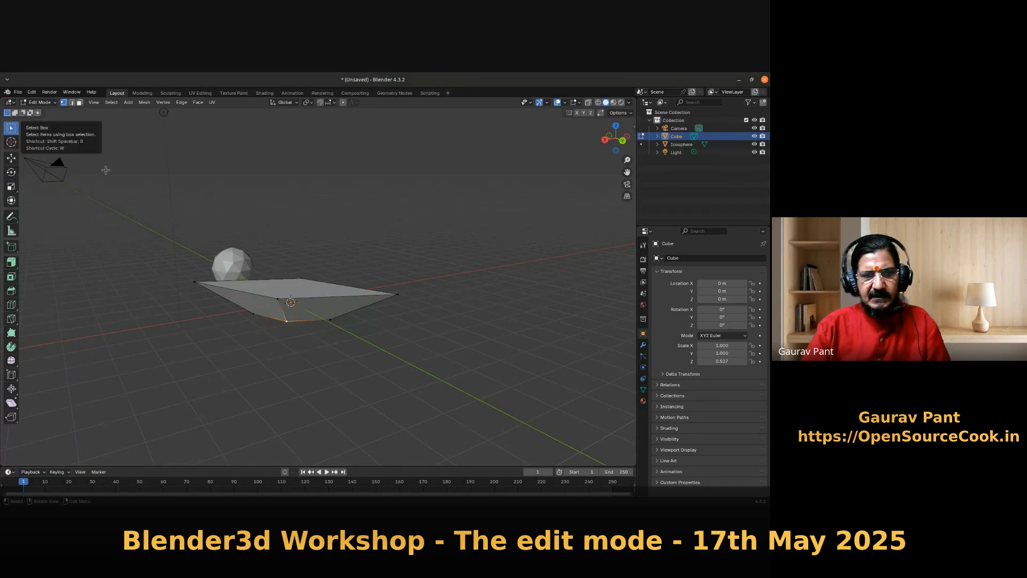
pyautogui.moveTo(316, 317); pyautogui.dragTo(285, 354, button='middle')
pyautogui.scroll(1, 326, 340)
pyautogui.scroll(1, 323, 343)
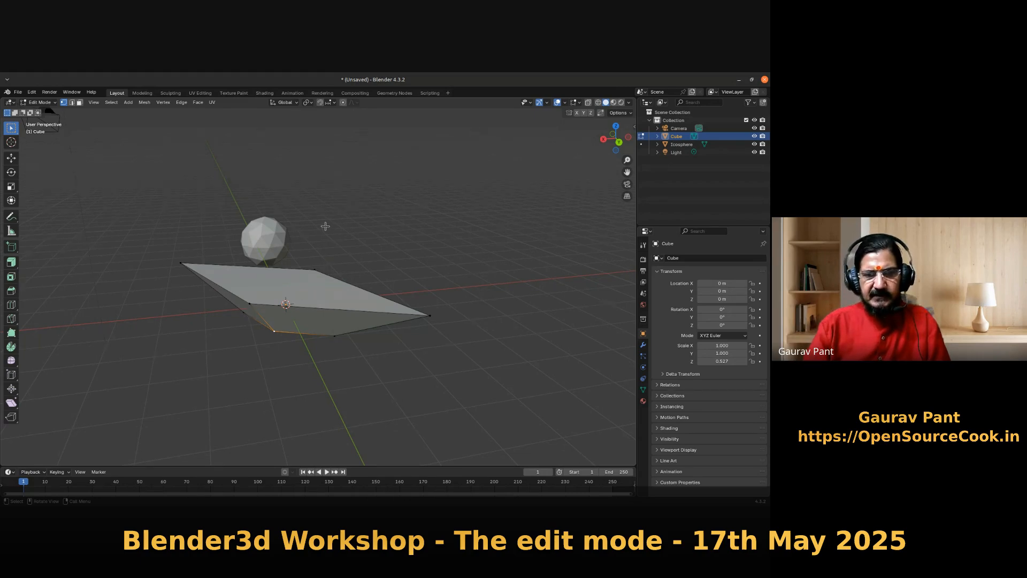
pyautogui.scroll(-1, 313, 364)
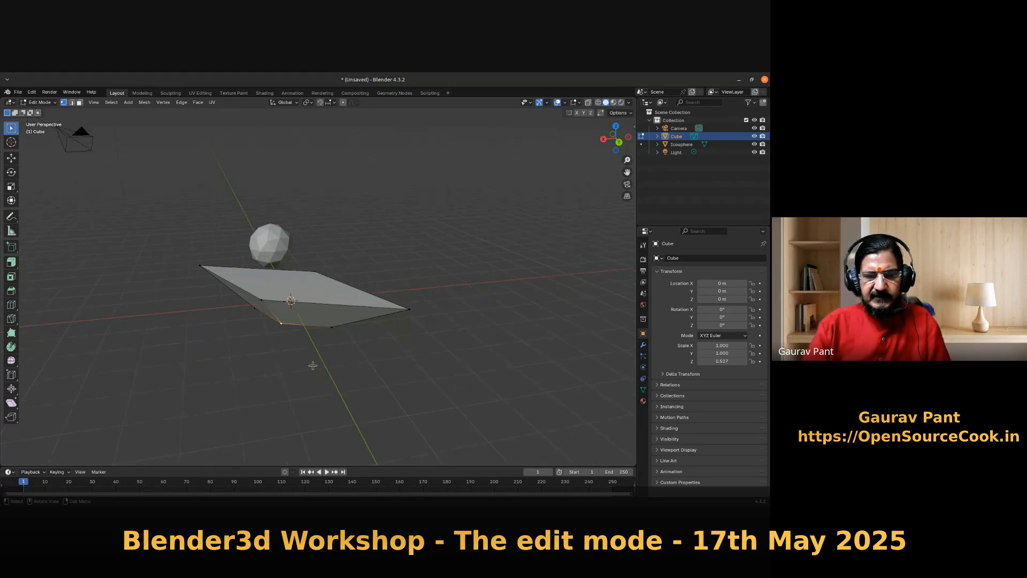
pyautogui.scroll(2, 313, 364)
pyautogui.press('Tab')
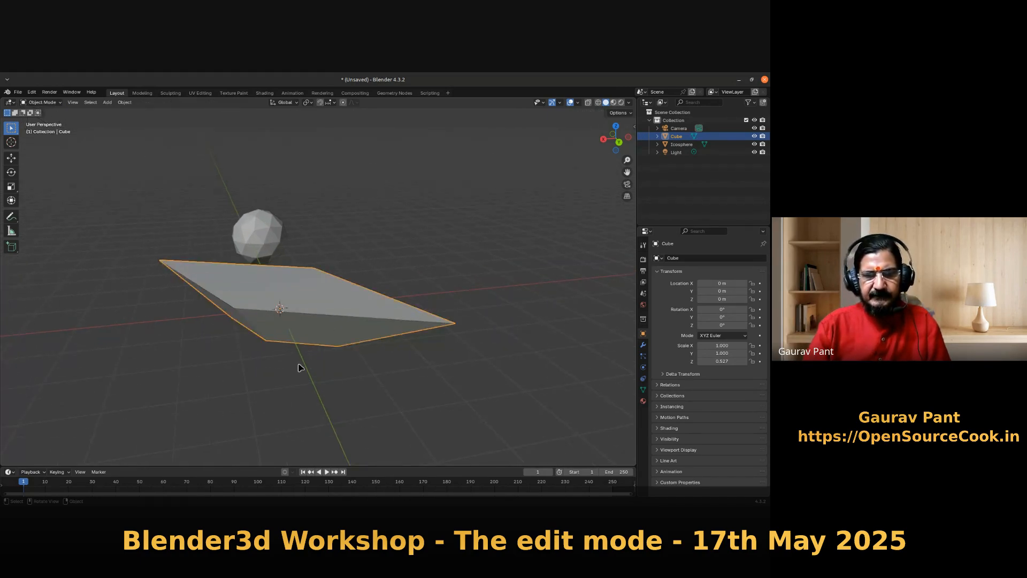
# - Delete the boat-like cube and the icosphere from the scene, and slightly enlarge the timeline area
pyautogui.press('x')
pyautogui.click(293, 335)
pyautogui.click(264, 242)
pyautogui.press('x')
pyautogui.click(281, 285)
pyautogui.moveTo(280, 289); pyautogui.dragTo(270, 336, button='middle')
pyautogui.moveTo(249, 465); pyautogui.dragTo(256, 451)
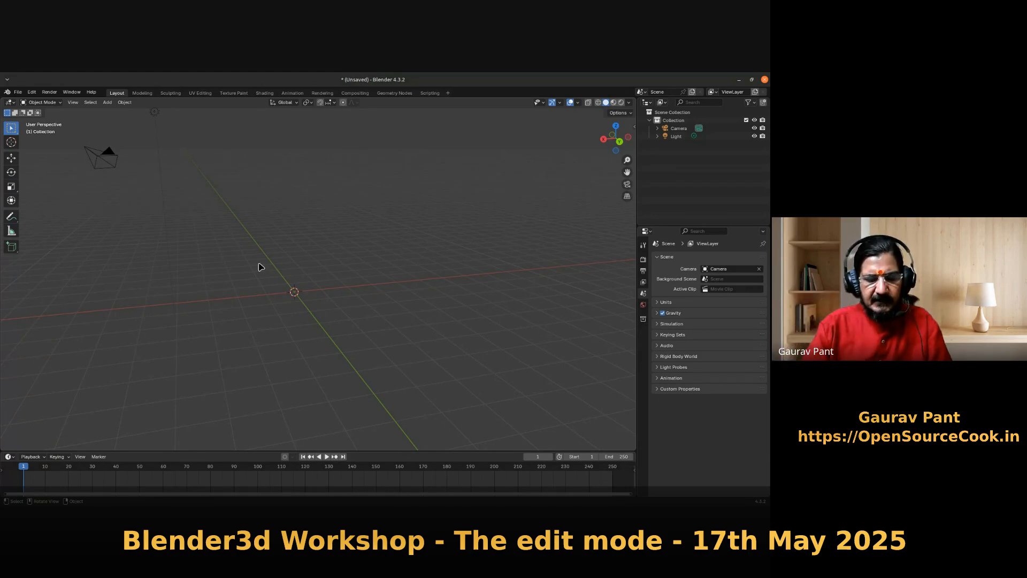
# - Add a cube mesh at the scene's origin and expand its creation settings
pyautogui.hotkey('shift', 'a')
pyautogui.moveTo(253, 243)
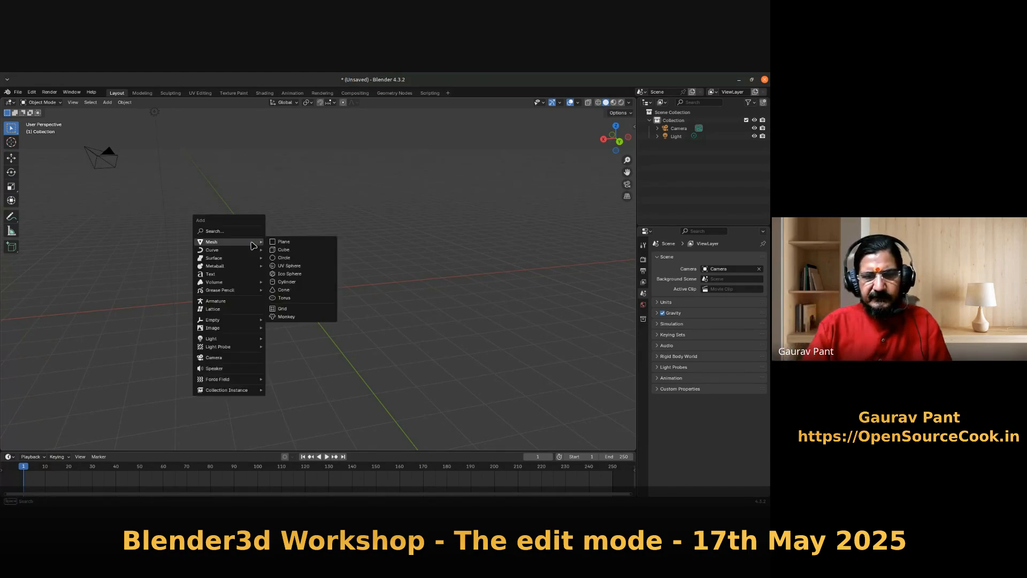
pyautogui.click(305, 253)
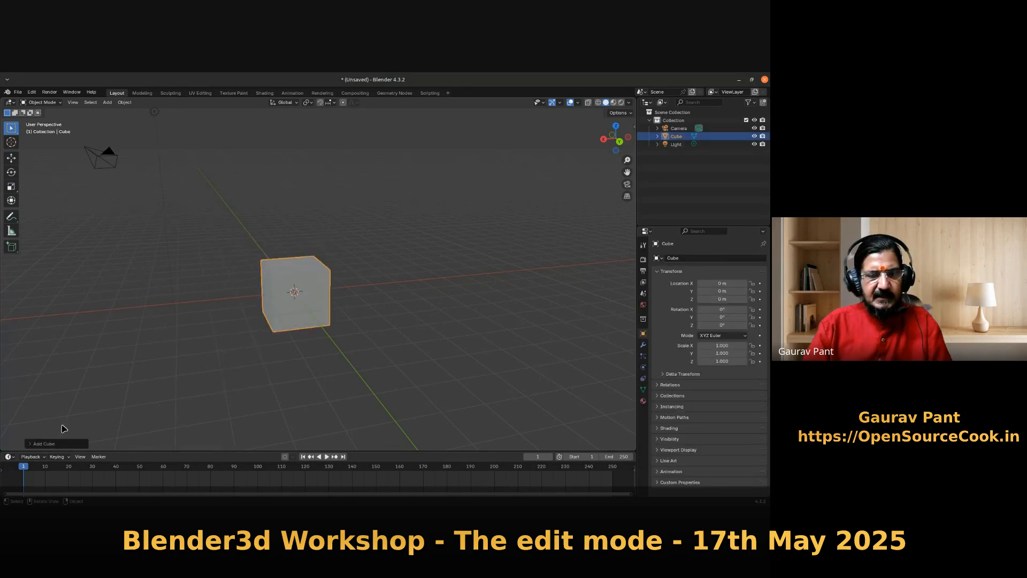
pyautogui.click(38, 444)
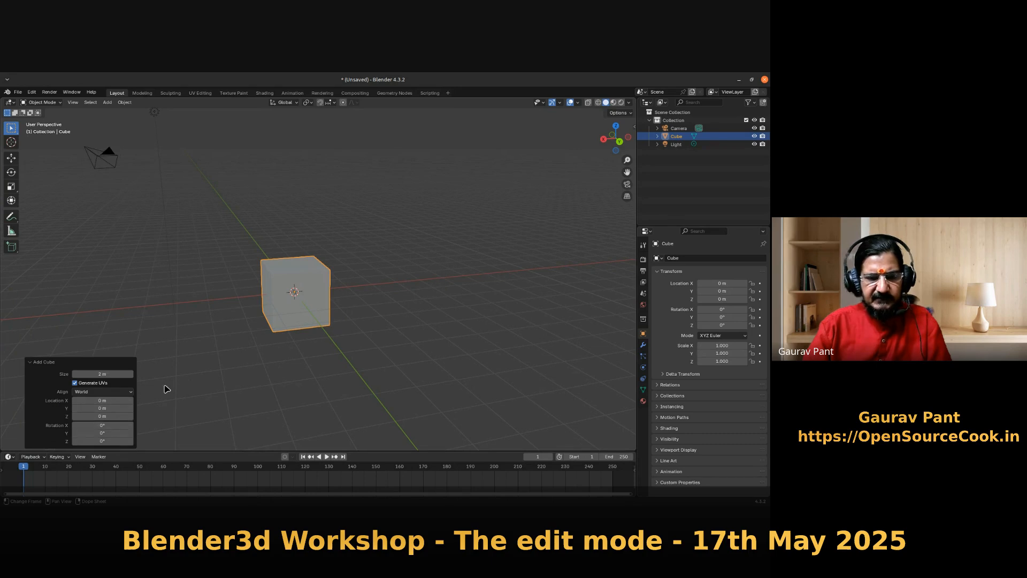
# - Delete the cube and add a cylinder mesh at the scene's origin
pyautogui.click(295, 332)
pyautogui.press('x')
pyautogui.click(292, 325)
pyautogui.hotkey('shift', 'a')
pyautogui.moveTo(292, 332)
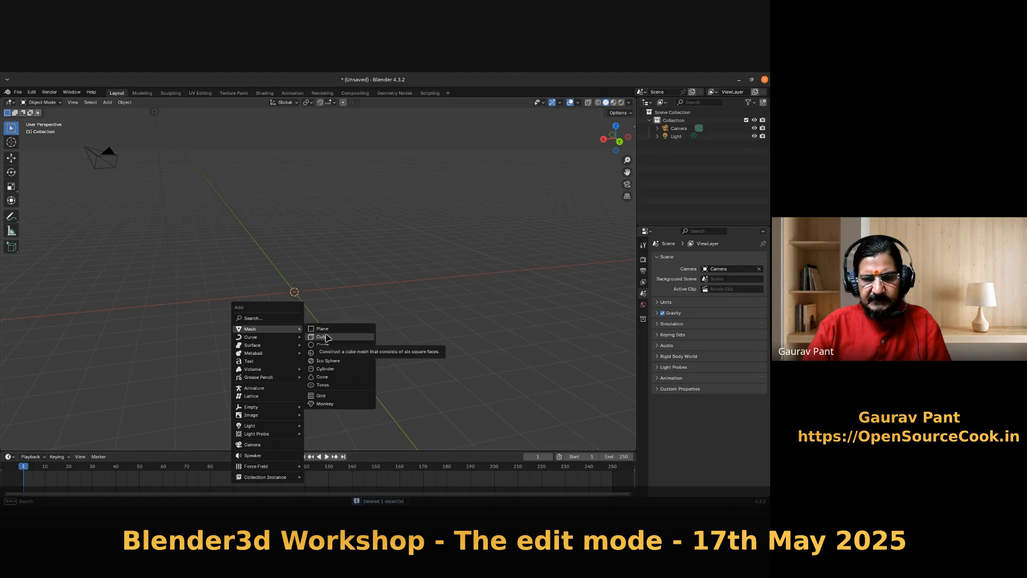
pyautogui.click(349, 373)
pyautogui.scroll(3, 312, 329)
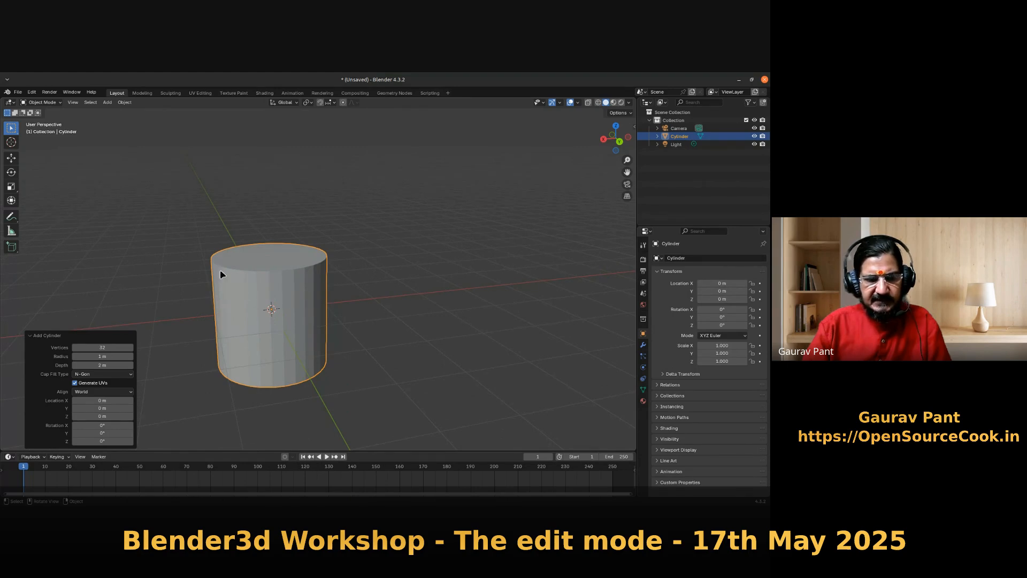
# - Switch the viewport to wireframe shading and examine the cylinder's side edges and caps from several angles
pyautogui.hotkey('shift', 'z')
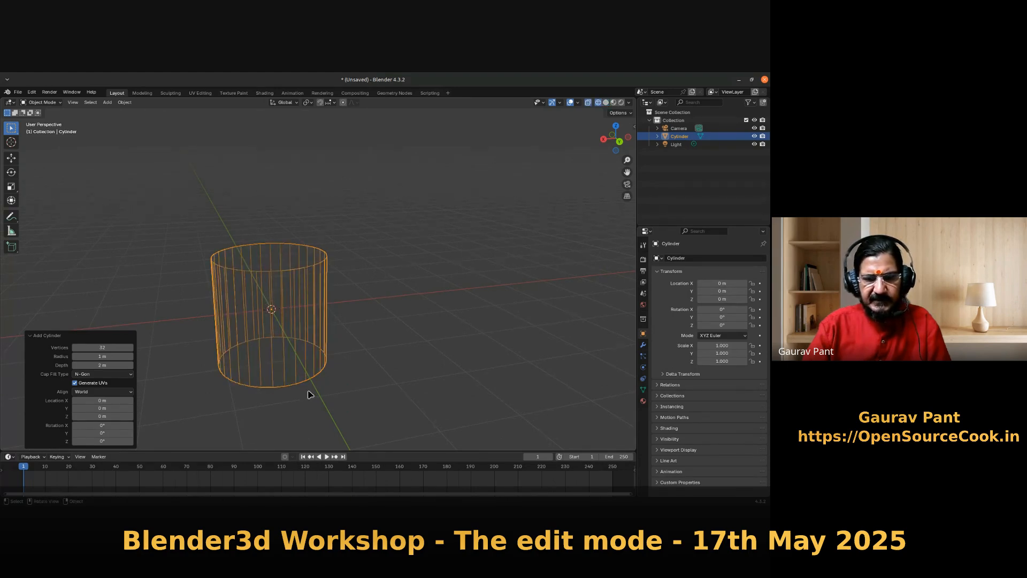
pyautogui.moveTo(353, 350); pyautogui.dragTo(269, 306, button='middle')
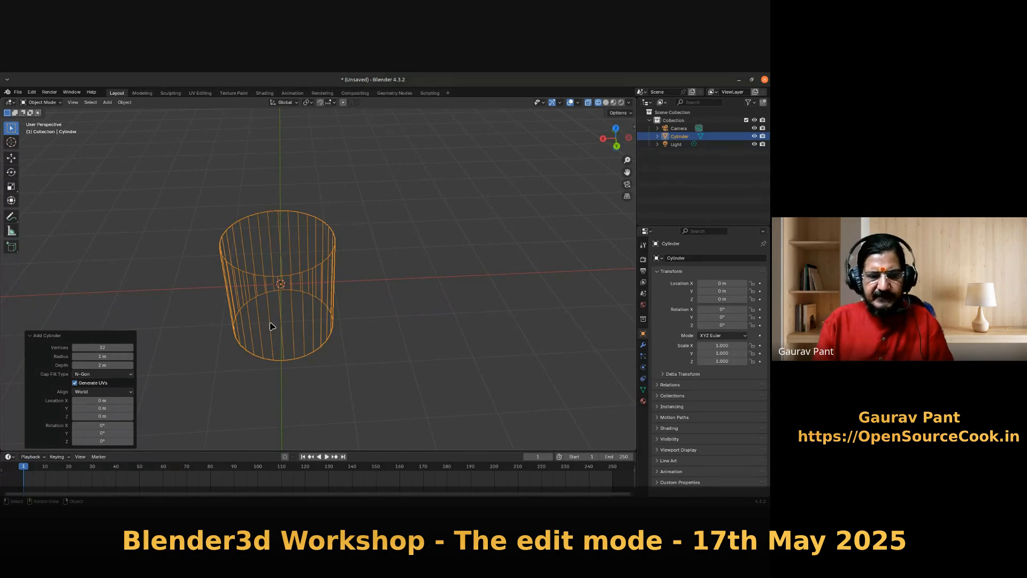
pyautogui.moveTo(252, 322); pyautogui.dragTo(219, 392, button='middle')
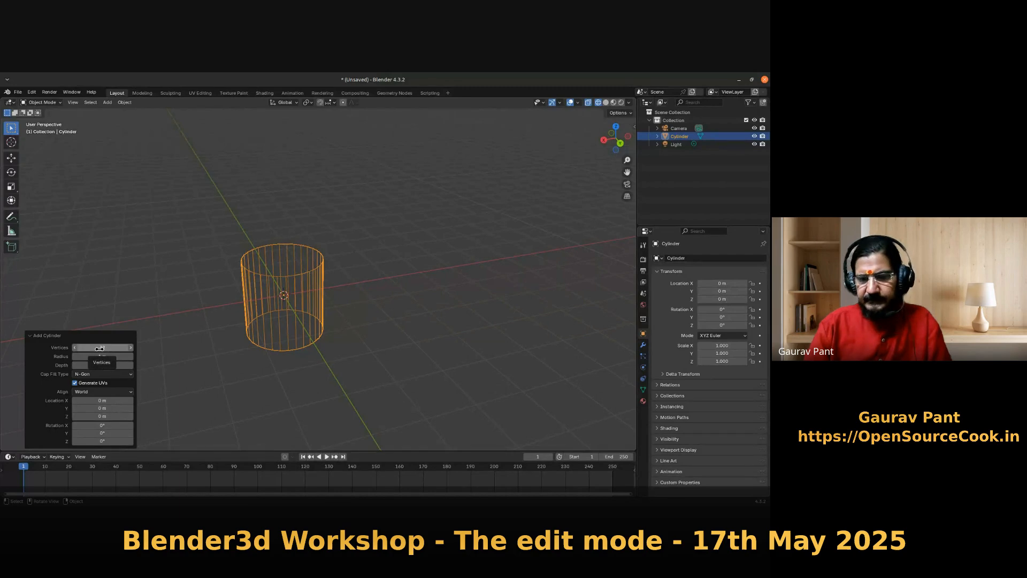
# - Vary the cylinder's vertex count, reducing it to 3, trying 4, and raising it again for a near-round shape
pyautogui.moveTo(102, 348); pyautogui.dragTo(469, 243)
pyautogui.moveTo(113, 348); pyautogui.dragTo(97, 348)
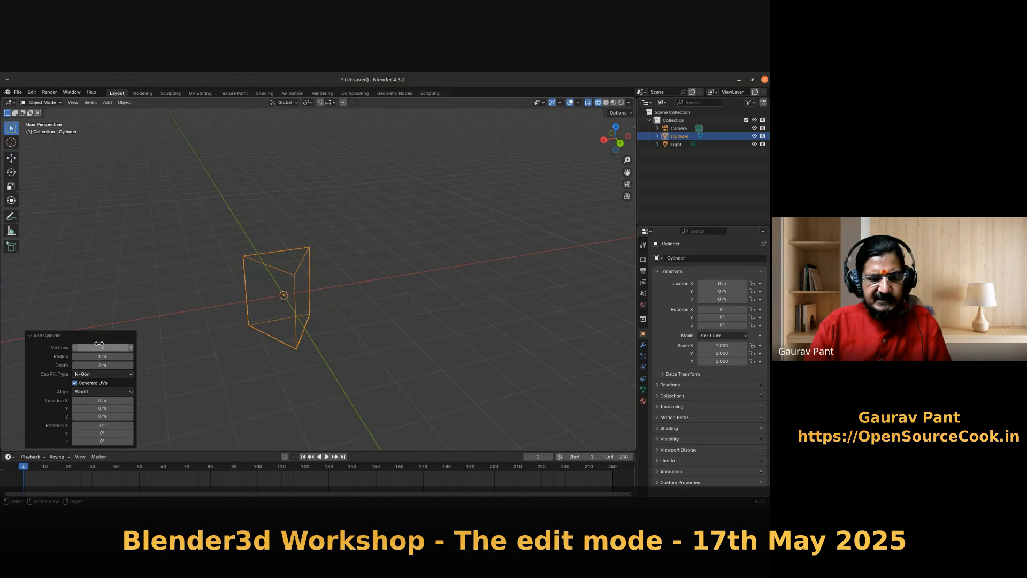
pyautogui.moveTo(97, 348); pyautogui.dragTo(295, 347)
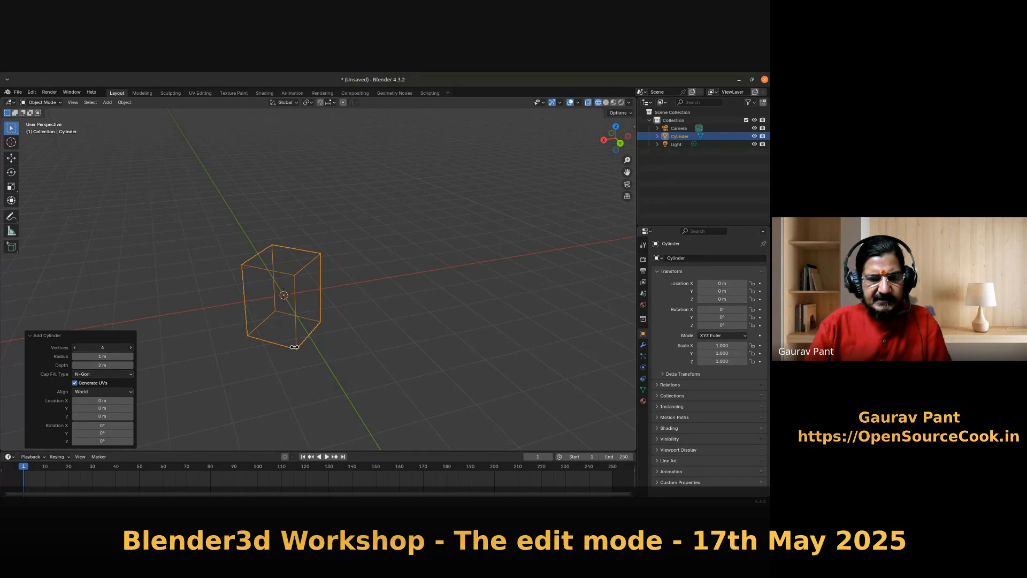
pyautogui.moveTo(295, 347); pyautogui.dragTo(304, 246)
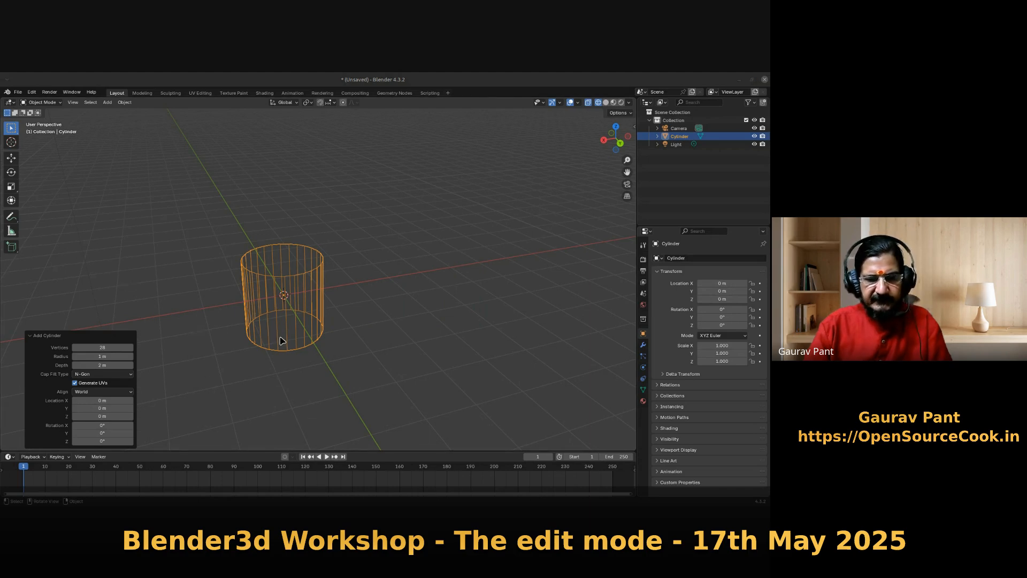
# - Choose Rendered viewport shading and toggle repeatedly between wireframe and rendered display of the cylinder
pyautogui.press('z')
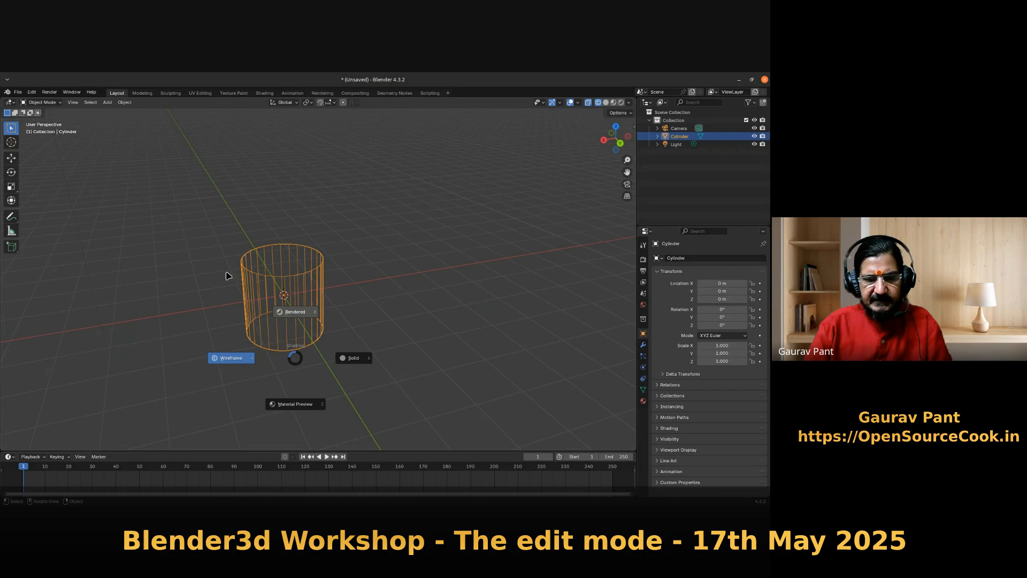
pyautogui.click(304, 298)
pyautogui.hotkey('shift', 'z')
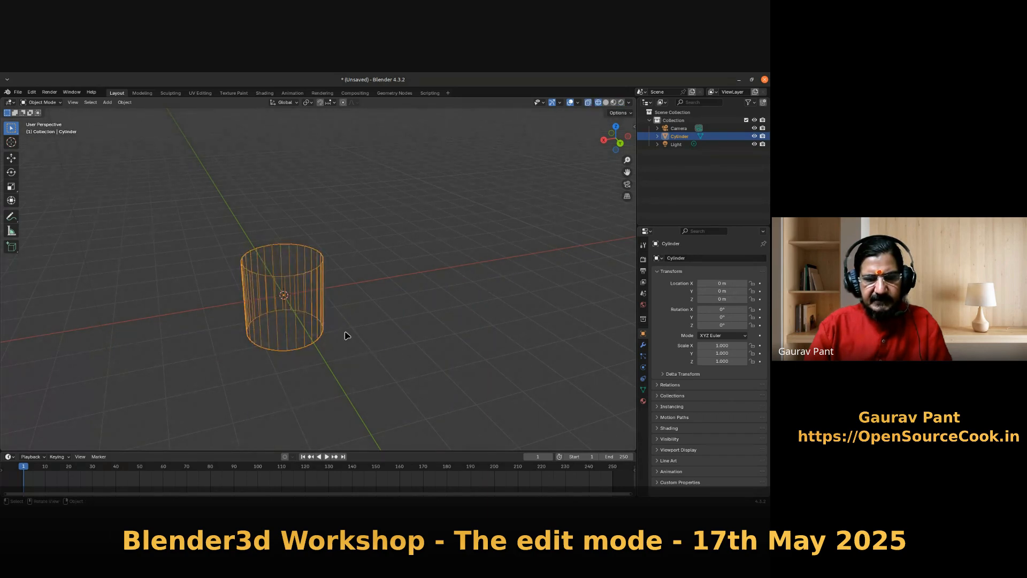
pyautogui.hotkey('shift', 'z')
pyautogui.press('z')
pyautogui.click(284, 335)
pyautogui.hotkey('shift', 'z')
pyautogui.hotkey('shift', 'z')
pyautogui.hotkey('shift', 'z')
pyautogui.hotkey('shift', 'z')
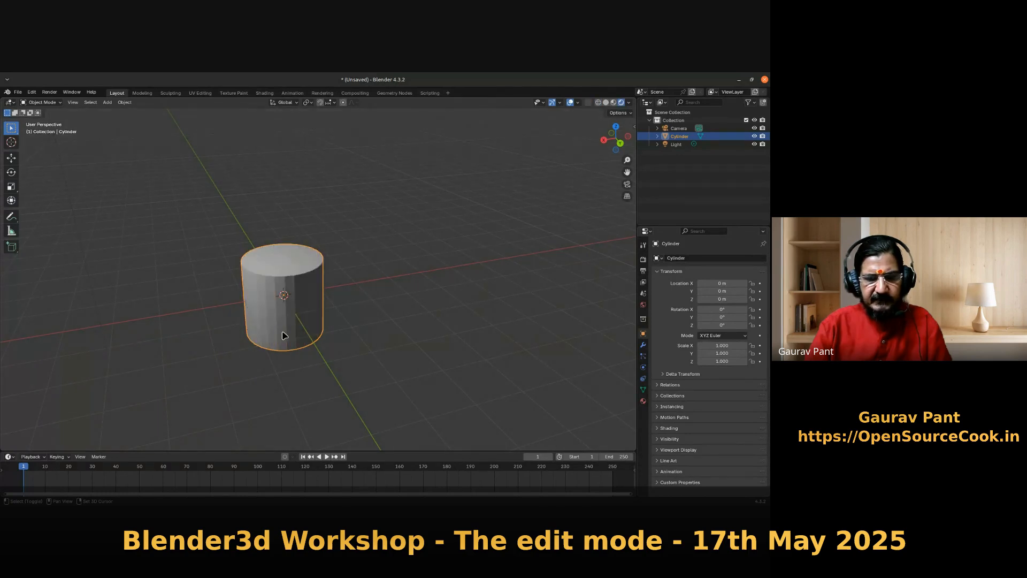
pyautogui.hotkey('shift', 'z')
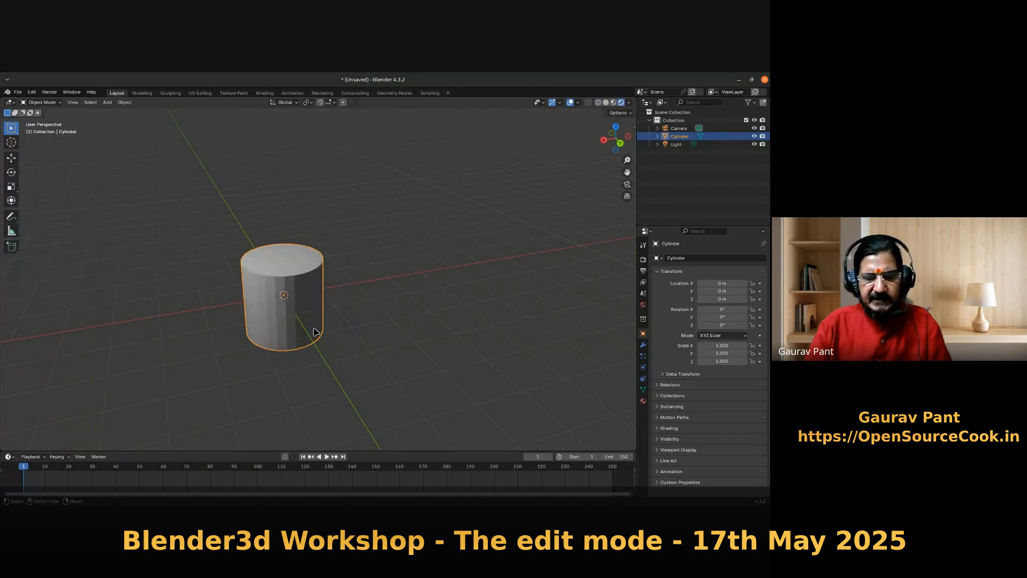
pyautogui.hotkey('shift', 'z')
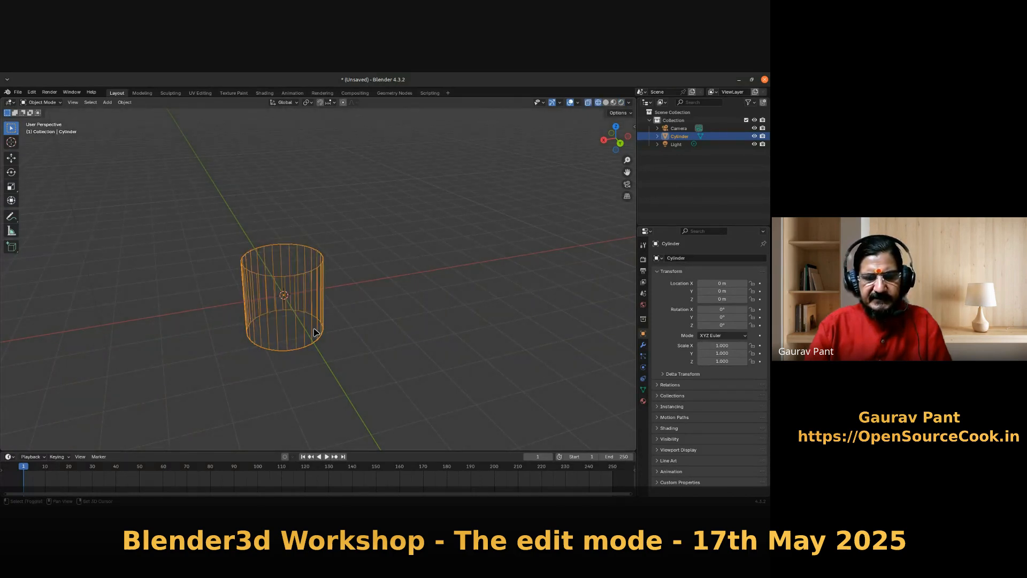
pyautogui.hotkey('shift', 'z')
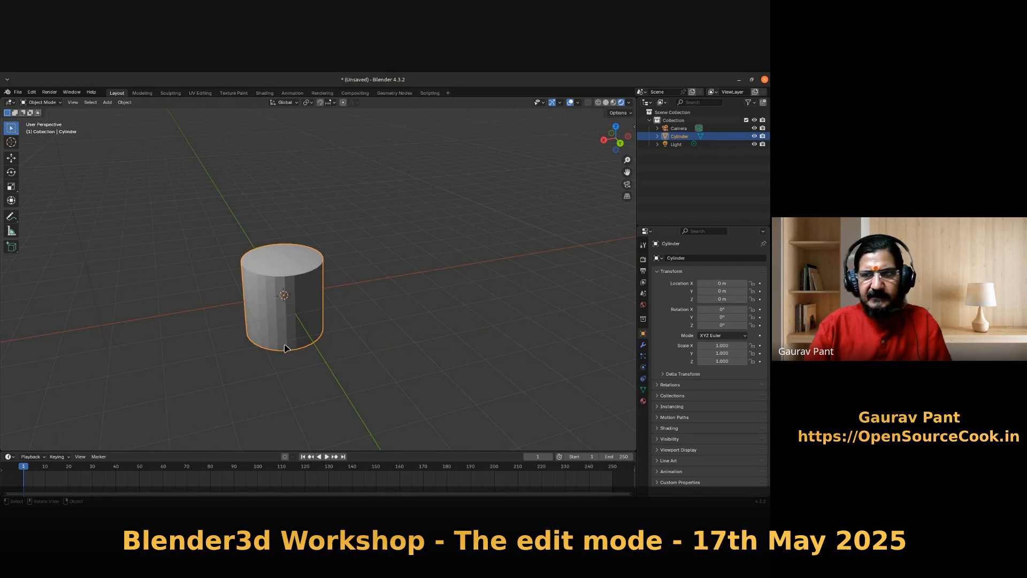
# - Show the cylinder in wireframe, deselect and reselect it, and switch the viewport to solid shading
pyautogui.click(598, 104)
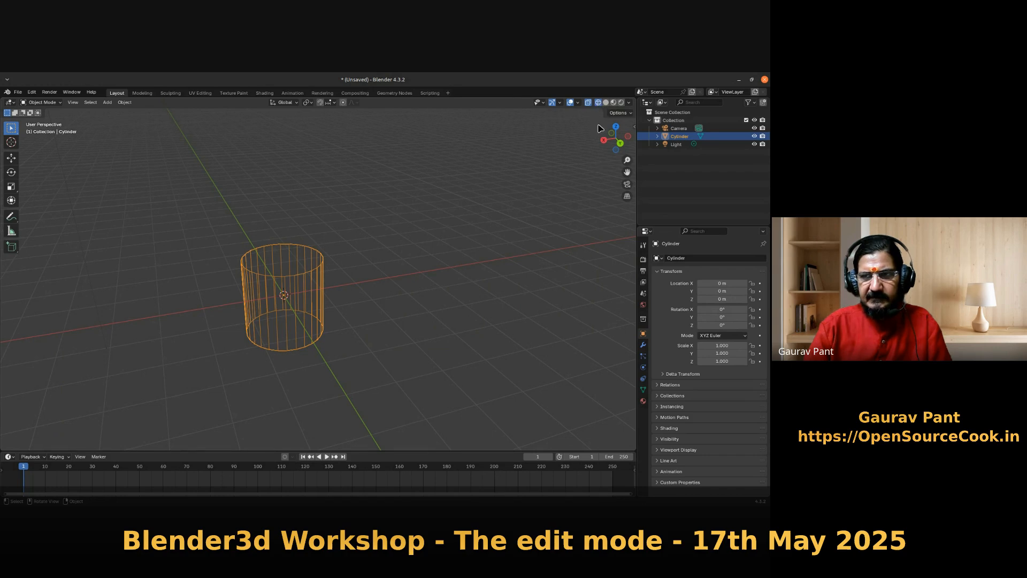
pyautogui.click(351, 281)
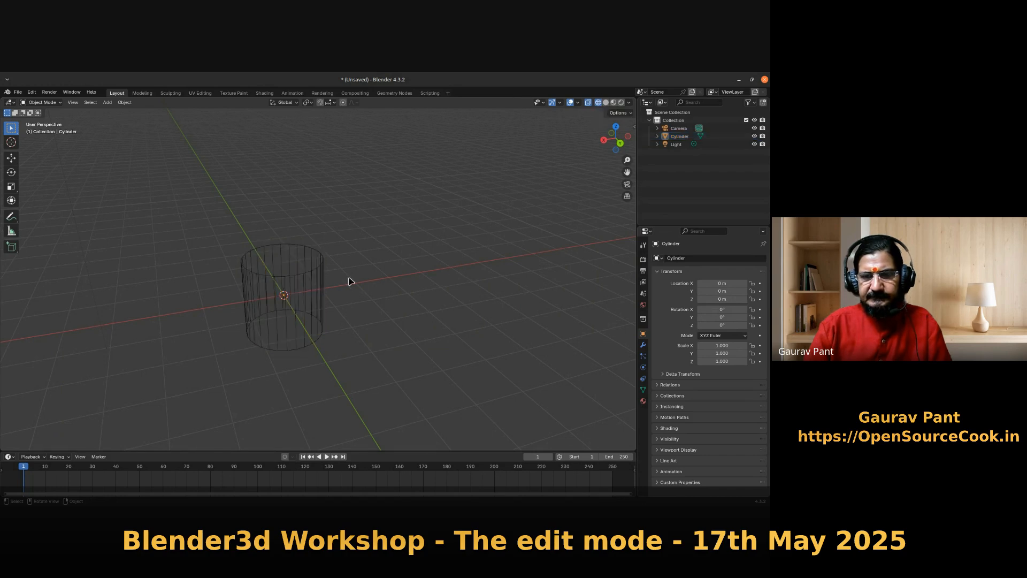
pyautogui.click(314, 299)
pyautogui.click(607, 104)
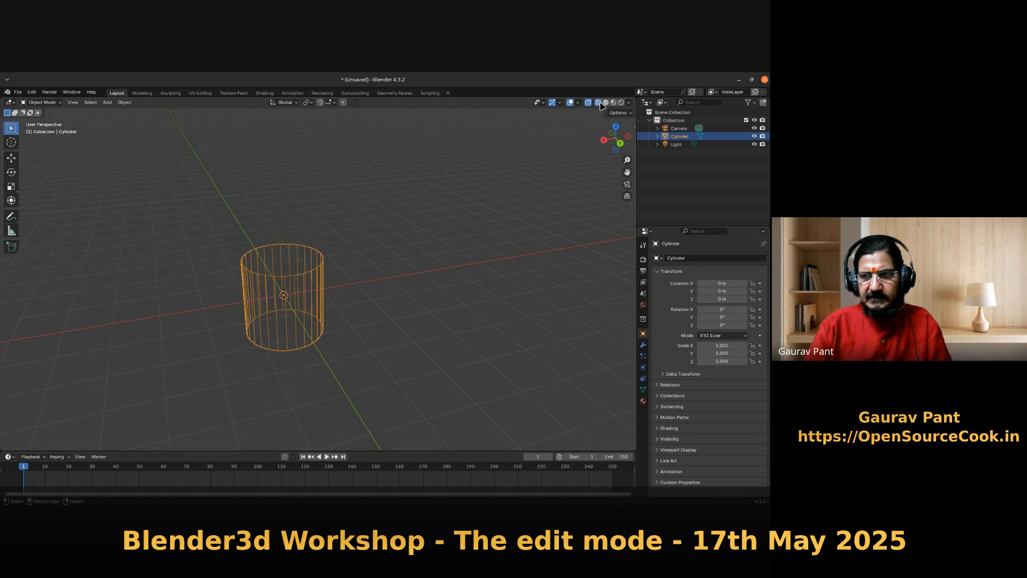
pyautogui.click(606, 104)
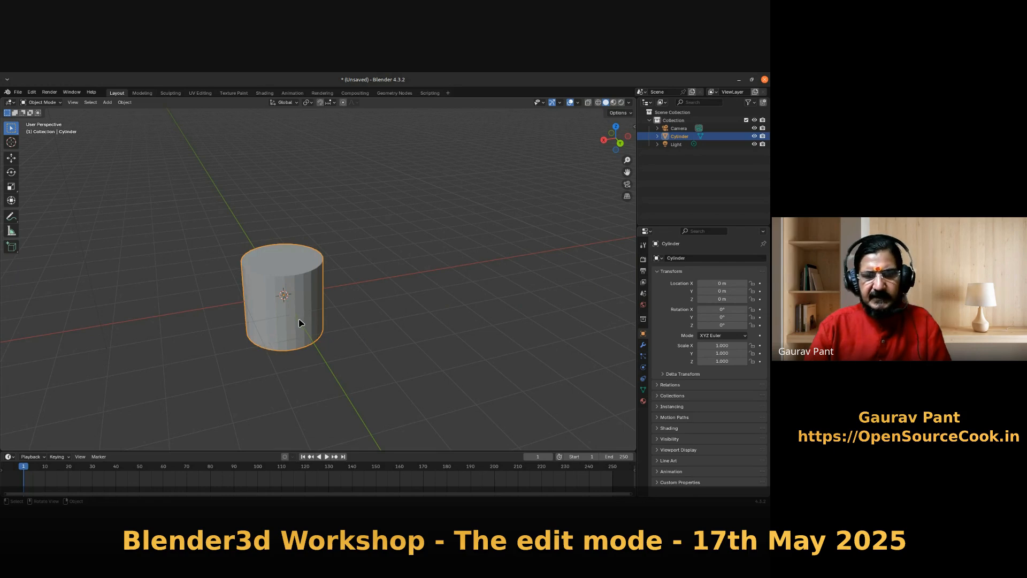
# - Toggle between wireframe and solid shading, and examine the solid cylinder from several angles
pyautogui.hotkey('shift', 'z')
pyautogui.hotkey('shift', 'z')
pyautogui.hotkey('shift', 'z')
pyautogui.hotkey('shift', 'z')
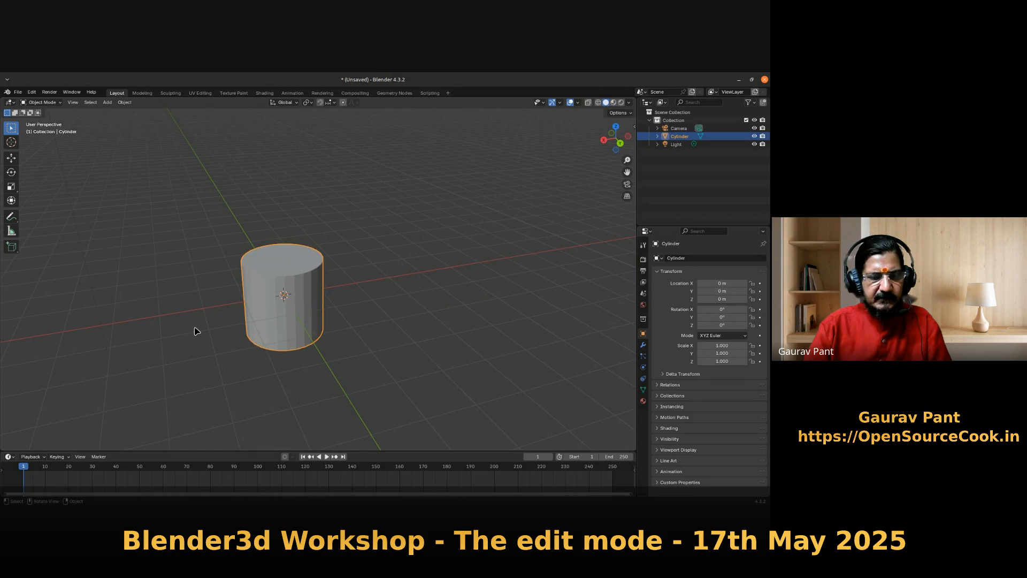
pyautogui.moveTo(239, 332); pyautogui.dragTo(301, 357, button='middle')
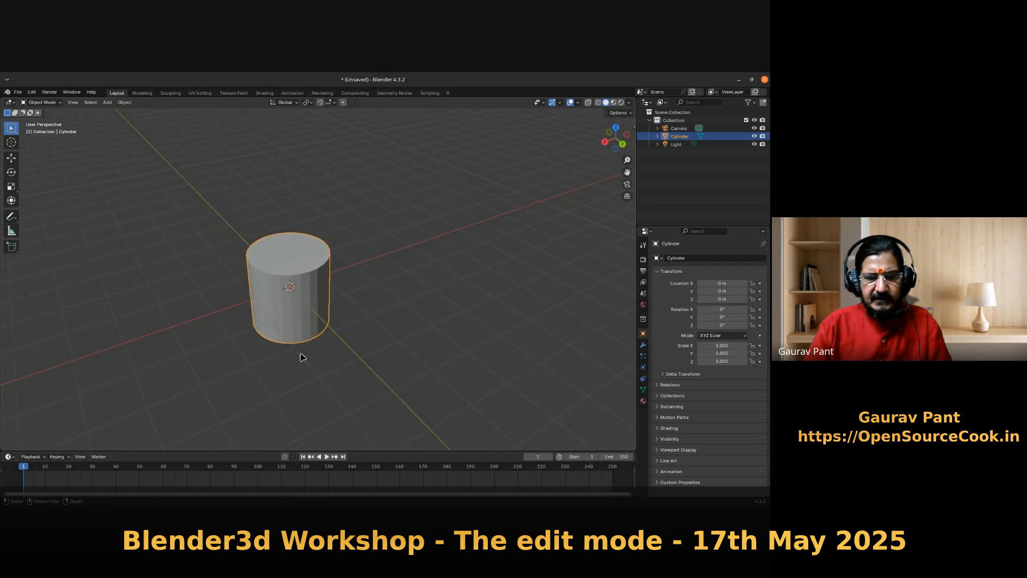
pyautogui.moveTo(343, 355); pyautogui.dragTo(293, 327, button='middle')
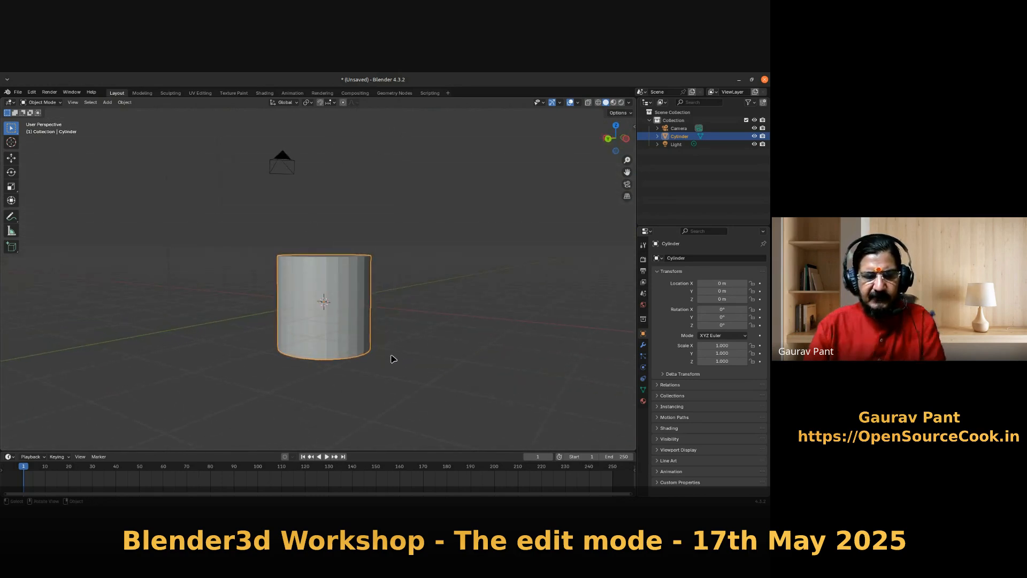
pyautogui.moveTo(387, 324); pyautogui.dragTo(353, 331, button='middle')
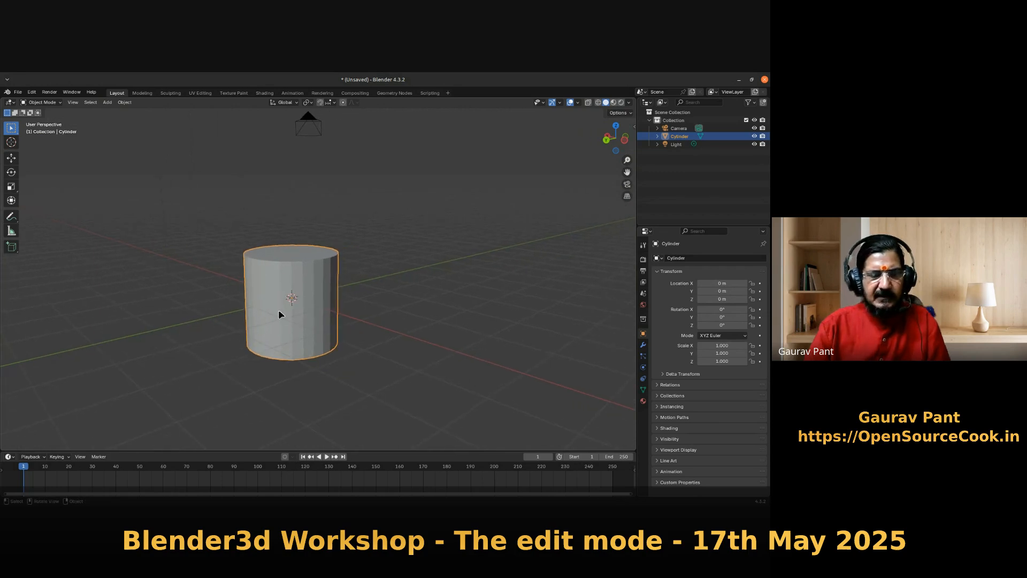
pyautogui.moveTo(312, 300); pyautogui.dragTo(555, 155, button='middle')
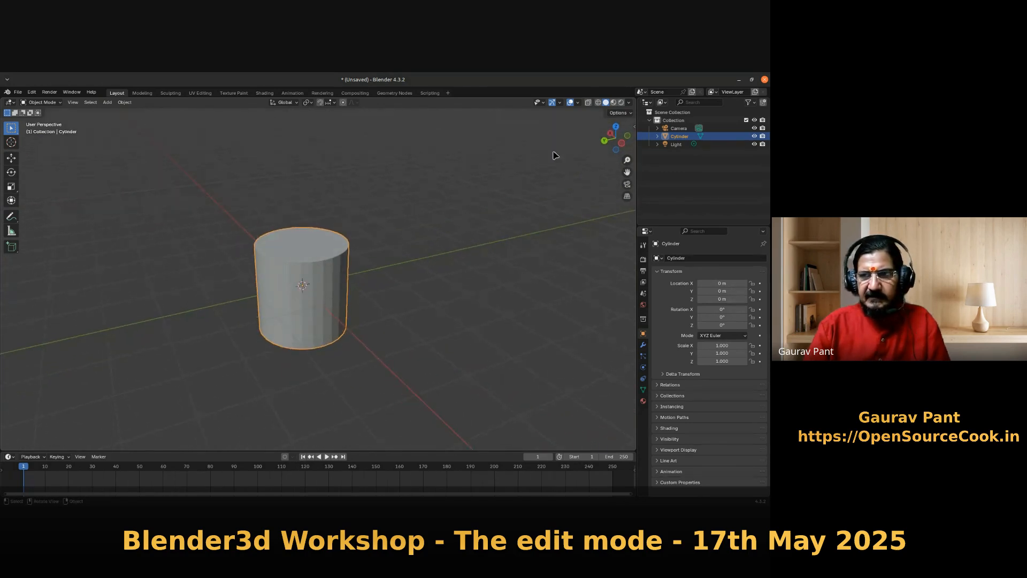
# - Display the cylinder in Material Preview shading and switch to Rendered shading, examining its lighting in each
pyautogui.click(614, 102)
pyautogui.moveTo(321, 374)
pyautogui.mouseDown(button='middle')
pyautogui.moveTo(356, 355)
pyautogui.moveTo(428, 360)
pyautogui.moveTo(435, 372)
pyautogui.moveTo(395, 395)
pyautogui.moveTo(368, 382)
pyautogui.mouseUp(button='middle')
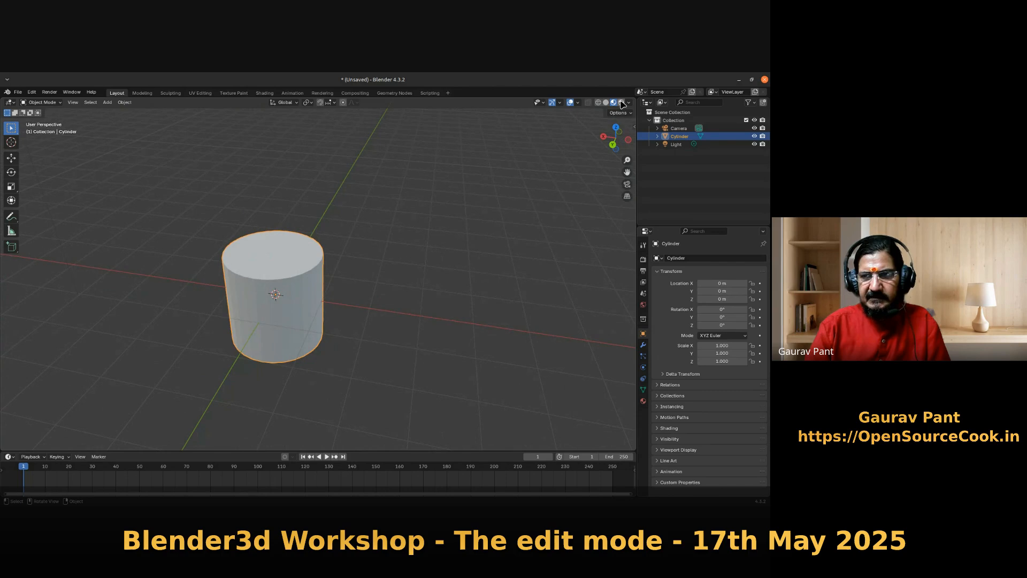
pyautogui.click(621, 102)
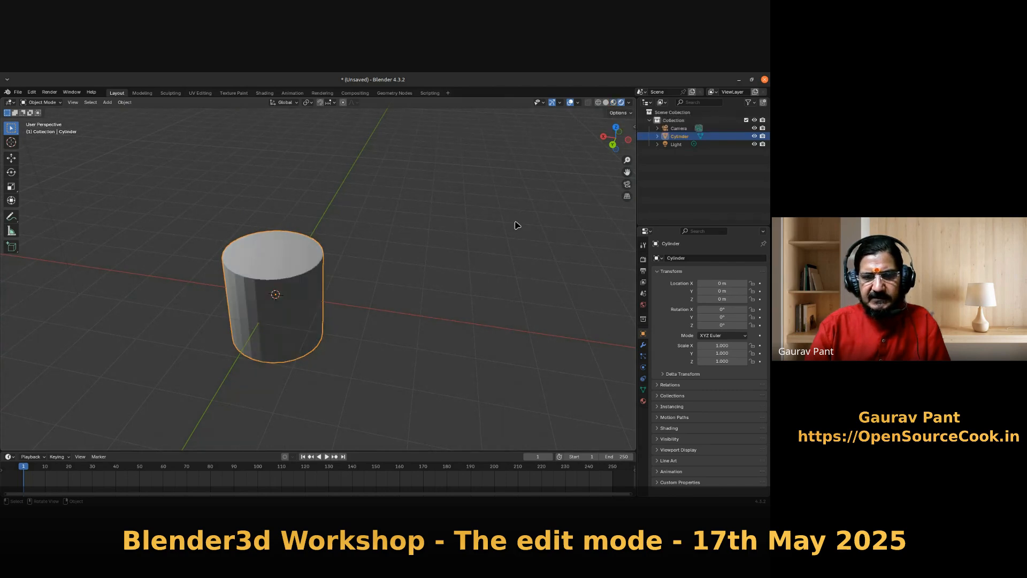
pyautogui.moveTo(339, 342)
pyautogui.mouseDown(button='middle')
pyautogui.moveTo(339, 314)
pyautogui.moveTo(417, 340)
pyautogui.moveTo(339, 351)
pyautogui.moveTo(376, 341)
pyautogui.moveTo(384, 325)
pyautogui.mouseUp(button='middle')
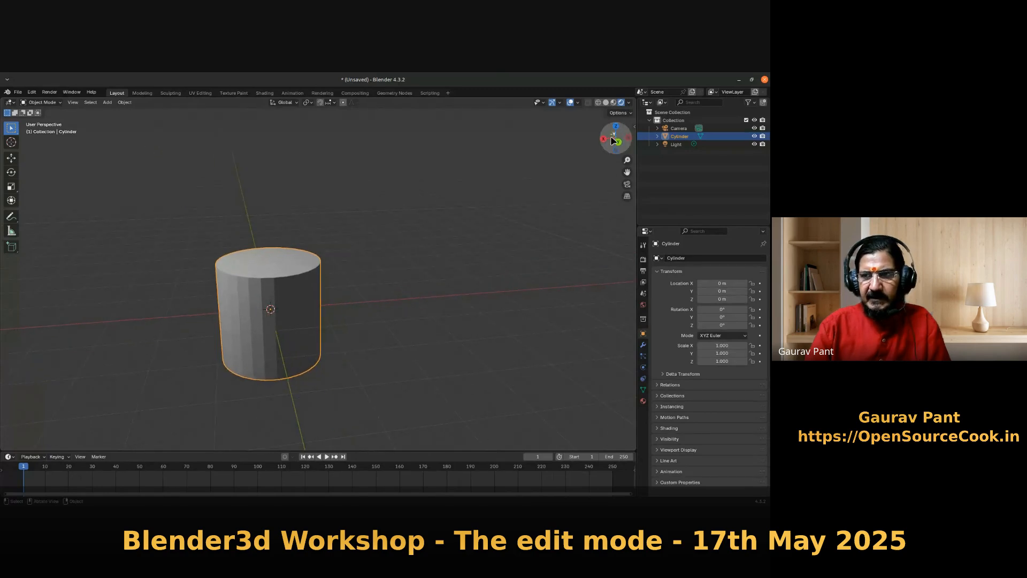
# - Show the cylinder in Material Preview, switch to Solid shading, and briefly toggle the wireframe display on and off
pyautogui.click(614, 103)
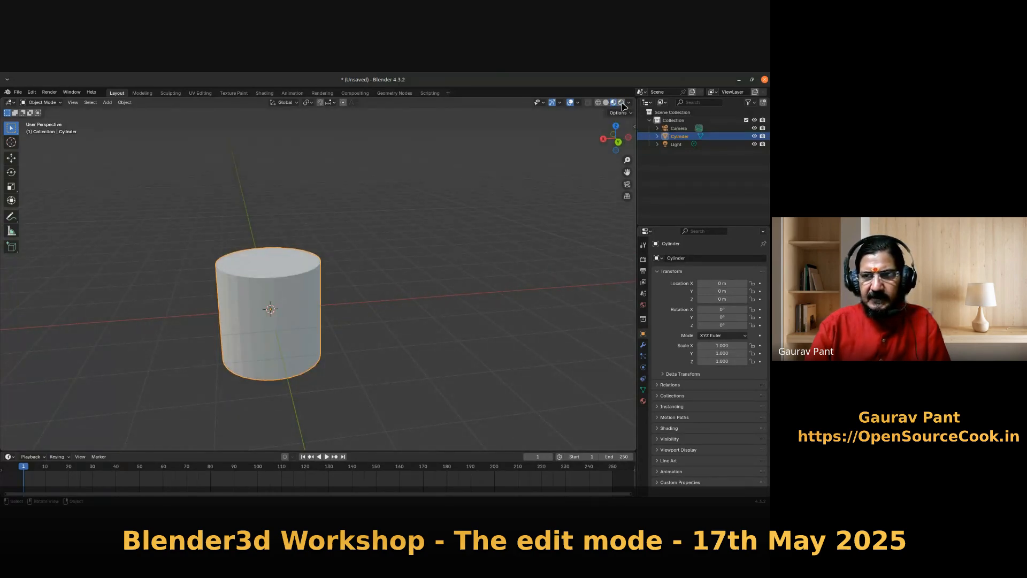
pyautogui.click(606, 103)
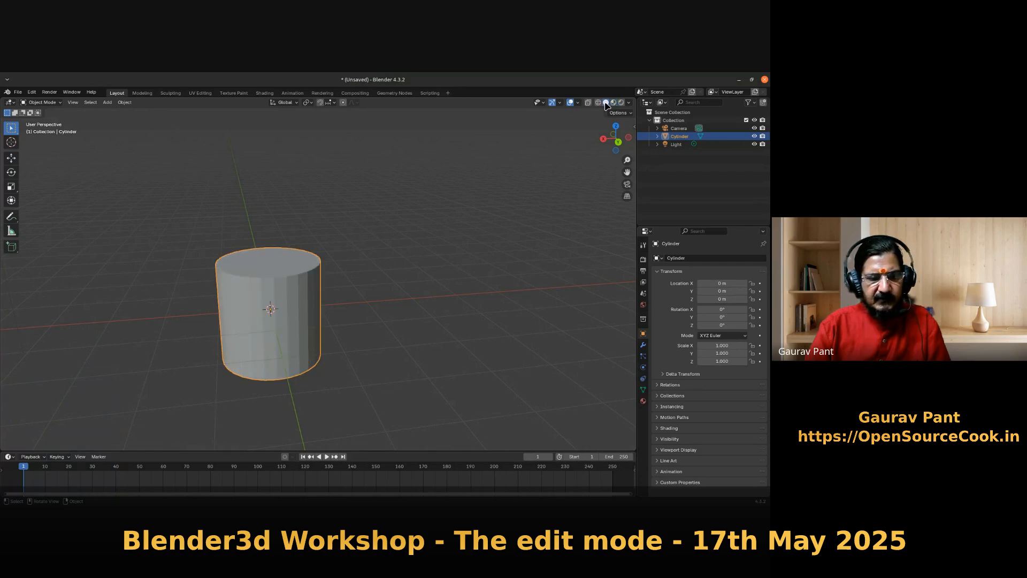
pyautogui.scroll(-1, 317, 354)
pyautogui.keyDown('shift'); pyautogui.moveTo(308, 363); pyautogui.dragTo(332, 335, button='middle'); pyautogui.keyUp('shift')
pyautogui.scroll(2, 318, 338)
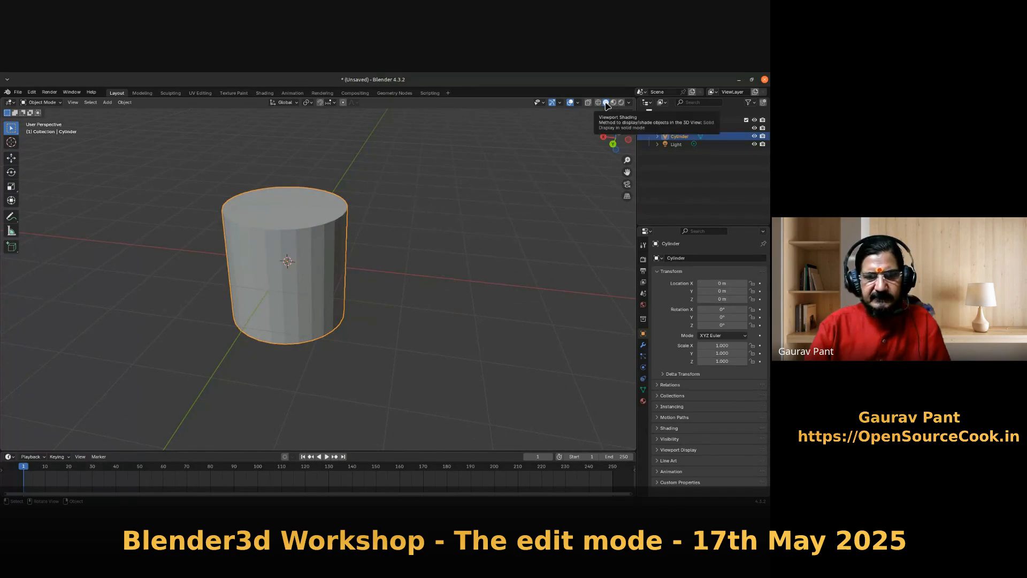
pyautogui.hotkey('shift', 'z')
pyautogui.hotkey('shift', 'z')
pyautogui.keyDown('shift'); pyautogui.moveTo(256, 364); pyautogui.dragTo(287, 352, button='middle'); pyautogui.keyUp('shift')
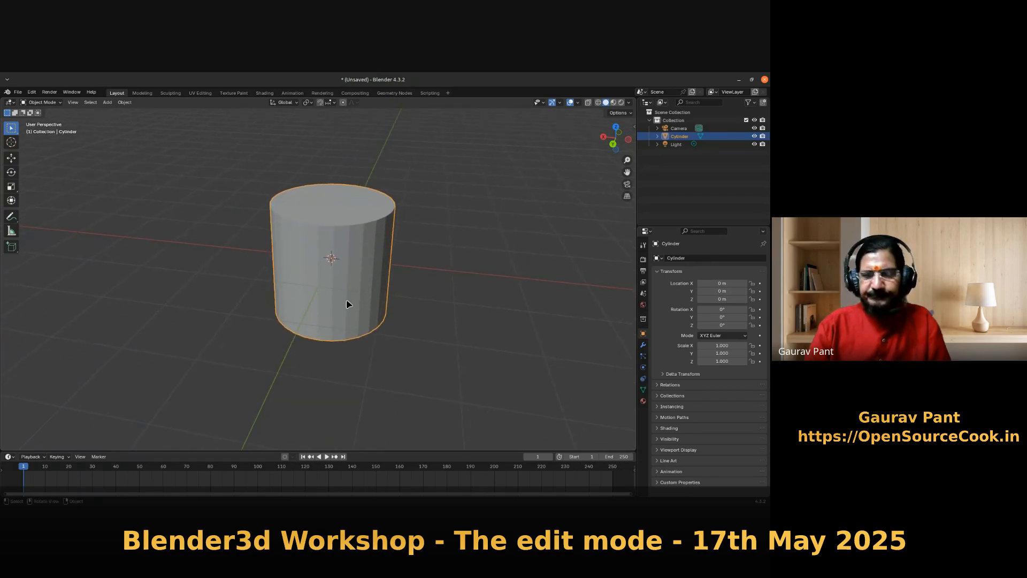
pyautogui.scroll(-1, 368, 315)
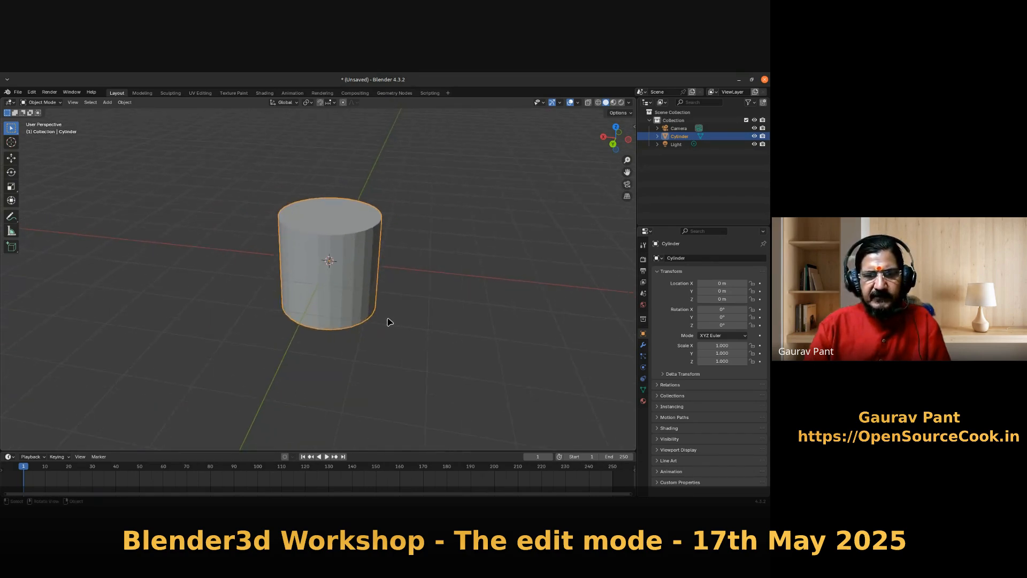
pyautogui.keyDown('shift'); pyautogui.moveTo(392, 319); pyautogui.dragTo(376, 321, button='middle'); pyautogui.keyUp('shift')
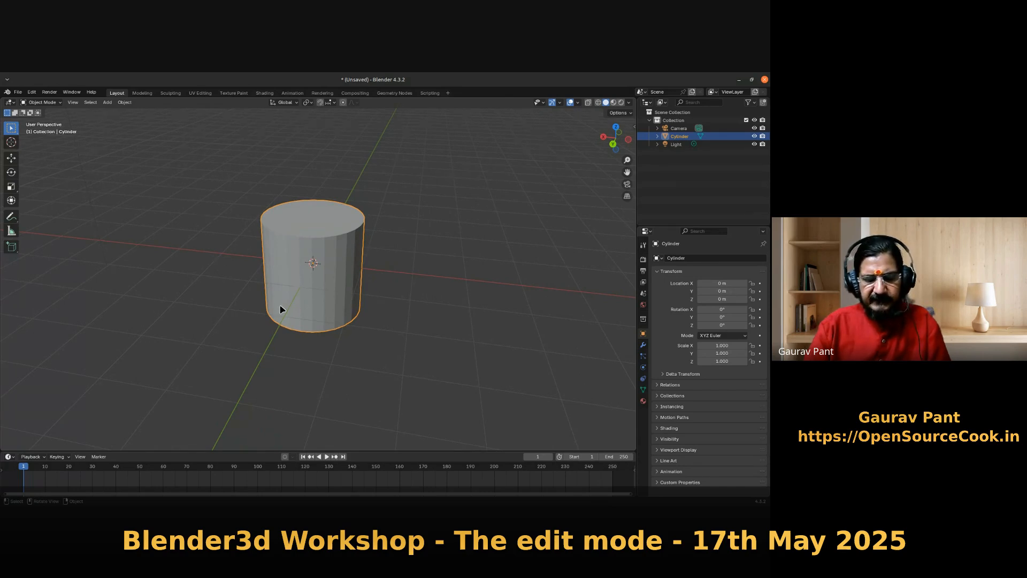
# - Delete the cylinder and add a UV sphere mesh at the world origin
pyautogui.press('x')
pyautogui.click(296, 288)
pyautogui.hotkey('shift', 'a')
pyautogui.moveTo(300, 294)
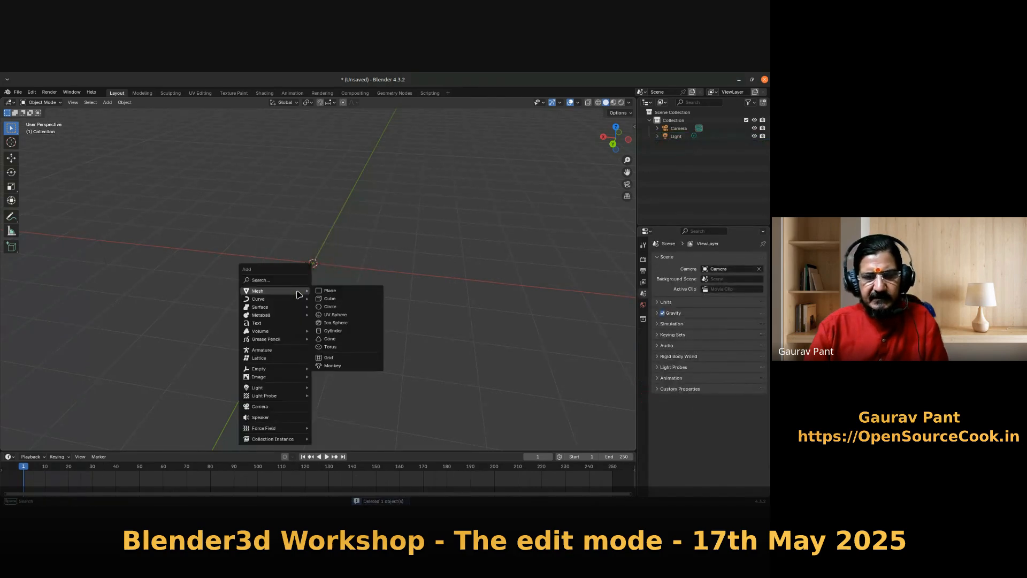
pyautogui.click(352, 316)
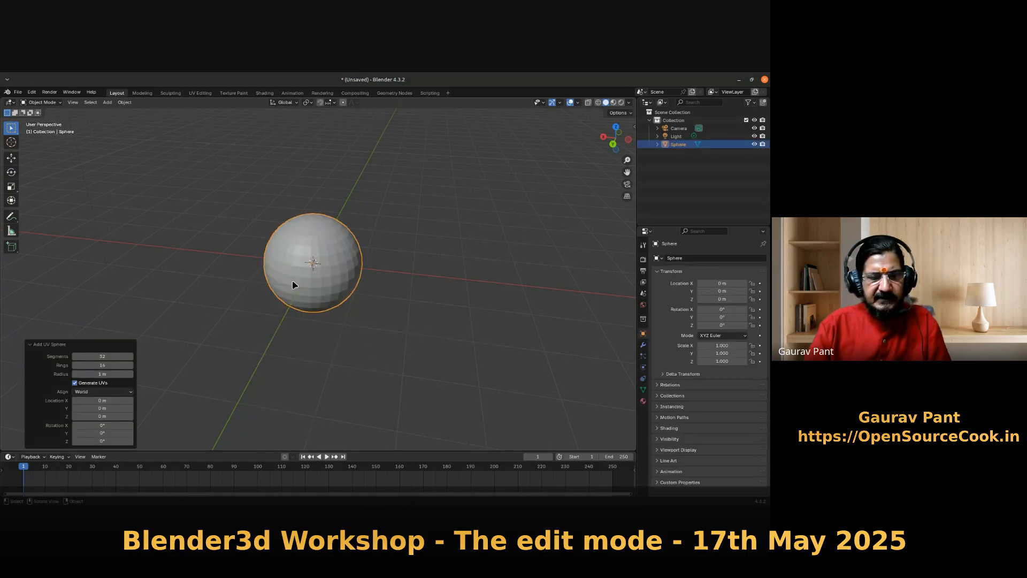
pyautogui.scroll(2, 333, 276)
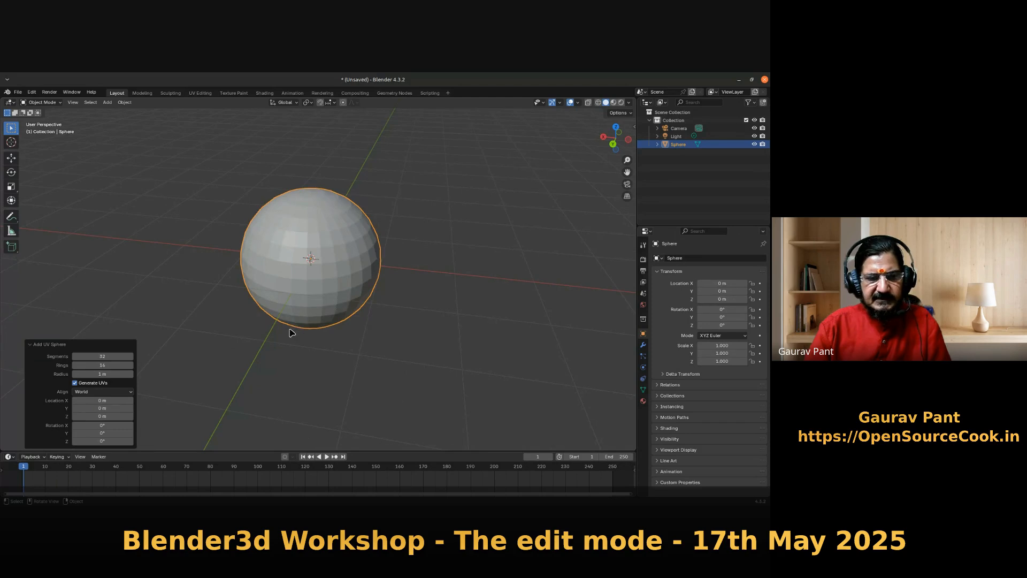
pyautogui.moveTo(272, 352); pyautogui.dragTo(287, 348, button='middle')
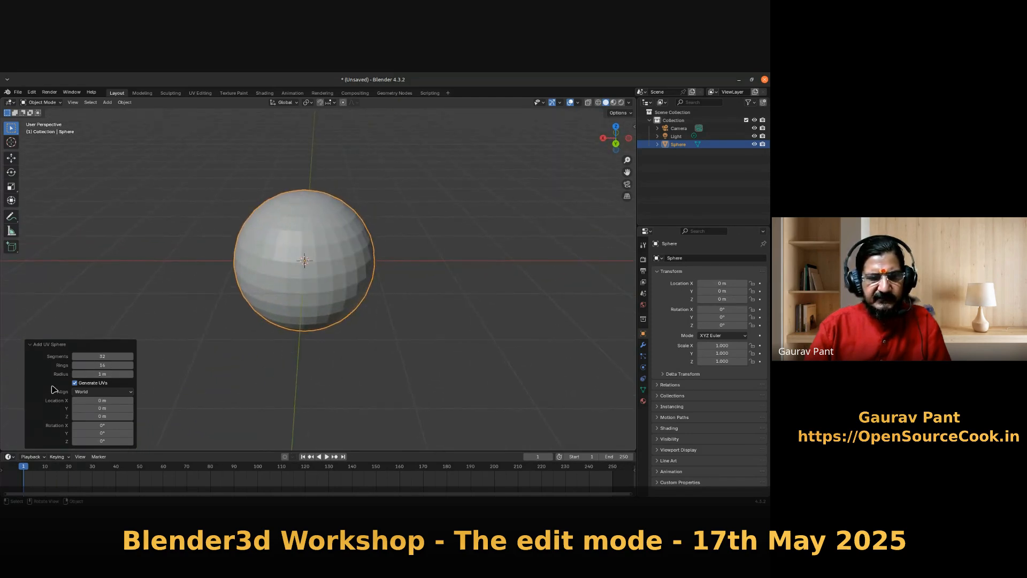
# - Vary the UV sphere's segment count, ending at 4, and set its rings to 10
pyautogui.moveTo(104, 358); pyautogui.dragTo(103, 357)
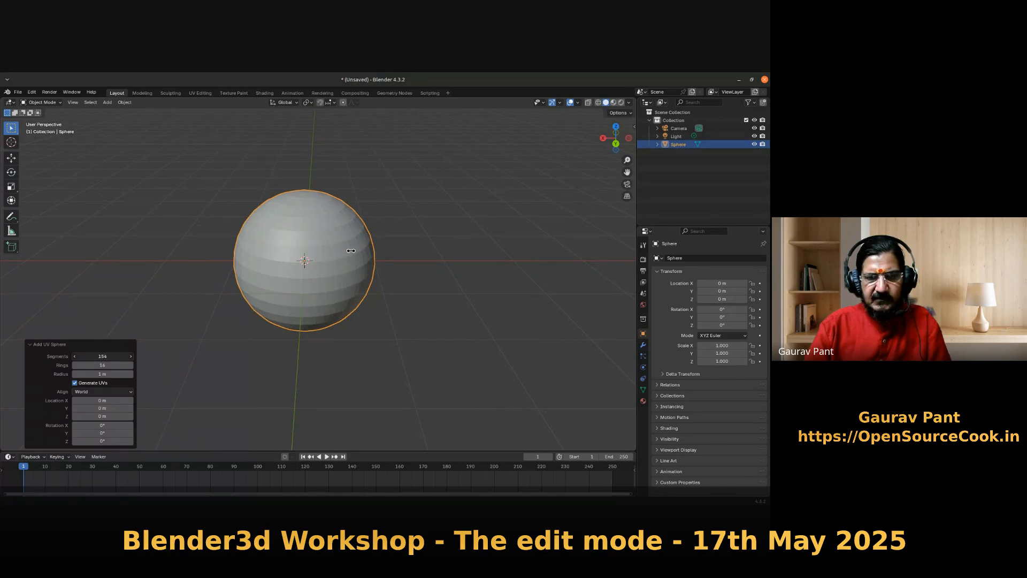
pyautogui.moveTo(297, 260); pyautogui.dragTo(477, 263)
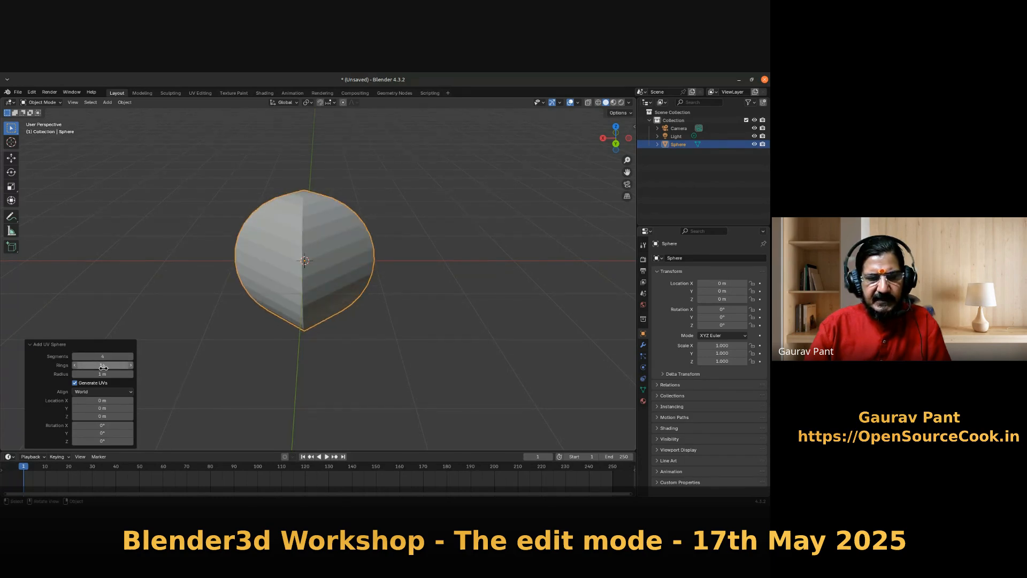
pyautogui.moveTo(115, 365); pyautogui.dragTo(301, 262)
pyautogui.moveTo(344, 339)
pyautogui.mouseDown(button='middle')
pyautogui.moveTo(378, 321)
pyautogui.moveTo(353, 394)
pyautogui.moveTo(336, 300)
pyautogui.moveTo(345, 245)
pyautogui.moveTo(344, 322)
pyautogui.moveTo(366, 321)
pyautogui.moveTo(350, 324)
pyautogui.mouseUp(button='middle')
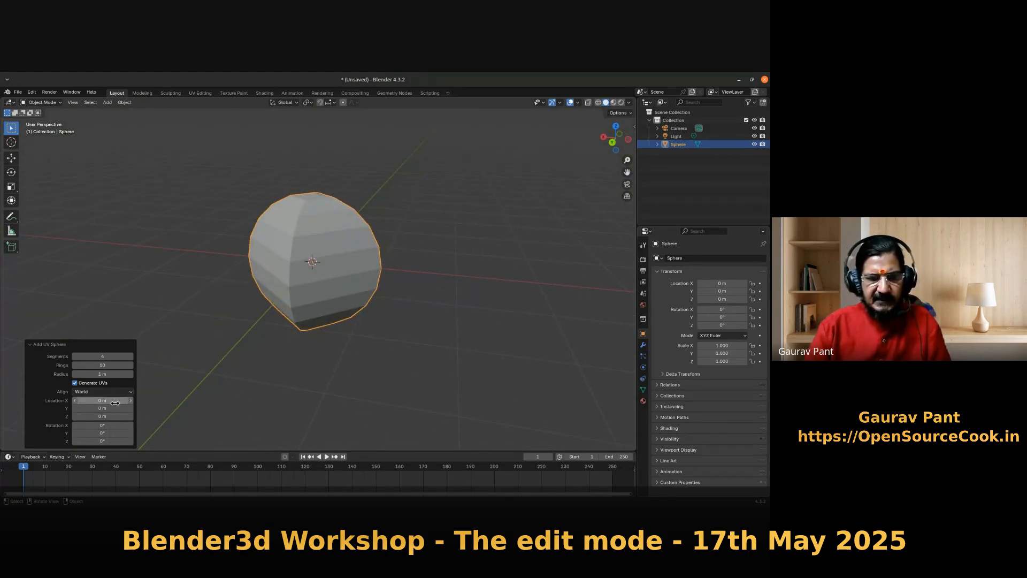
# - Set the UV sphere's segments to 24 and accept the shape
pyautogui.moveTo(102, 356); pyautogui.dragTo(299, 250)
pyautogui.scroll(2, 260, 377)
pyautogui.scroll(-2, 265, 378)
pyautogui.moveTo(368, 298); pyautogui.dragTo(323, 294, button='middle')
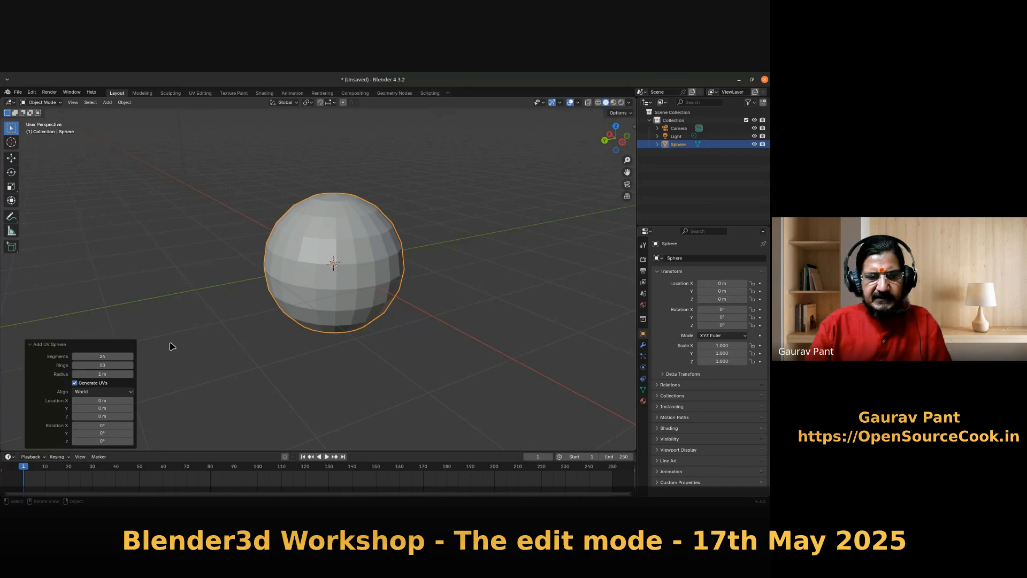
pyautogui.moveTo(126, 357); pyautogui.dragTo(327, 232)
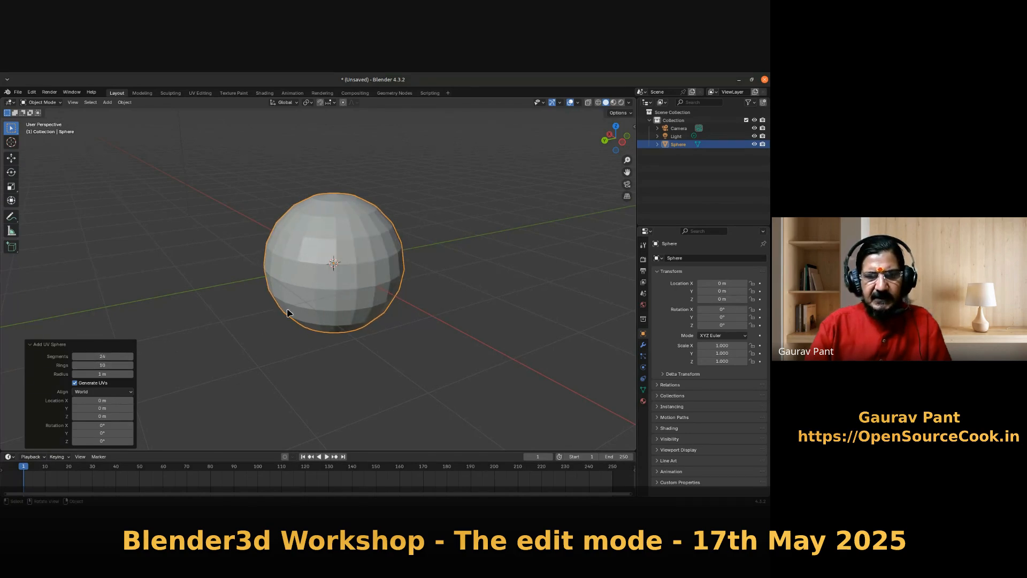
pyautogui.click(310, 283)
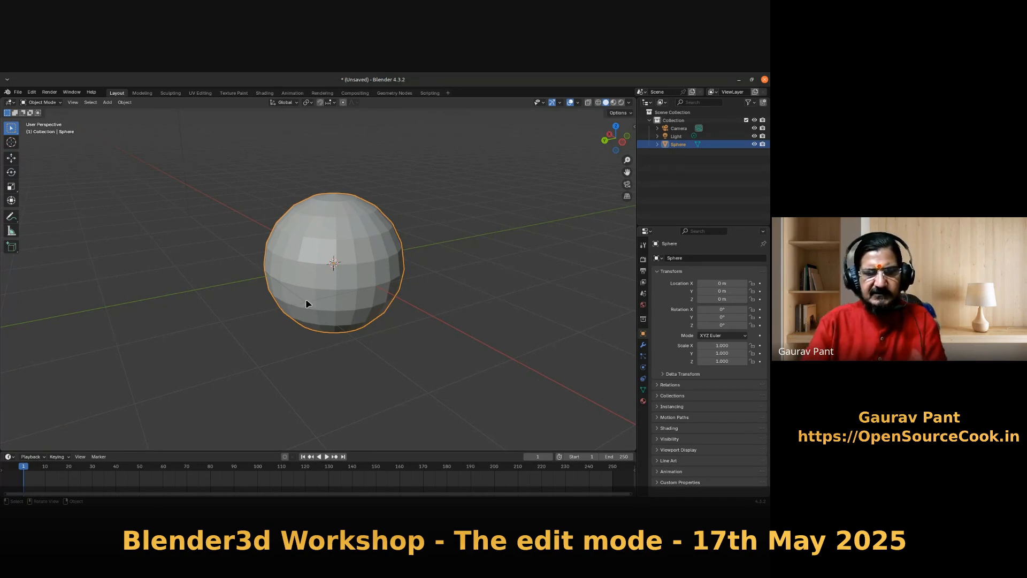
# - Delete the UV sphere and add a cone mesh at the world origin
pyautogui.scroll(1, 312, 324)
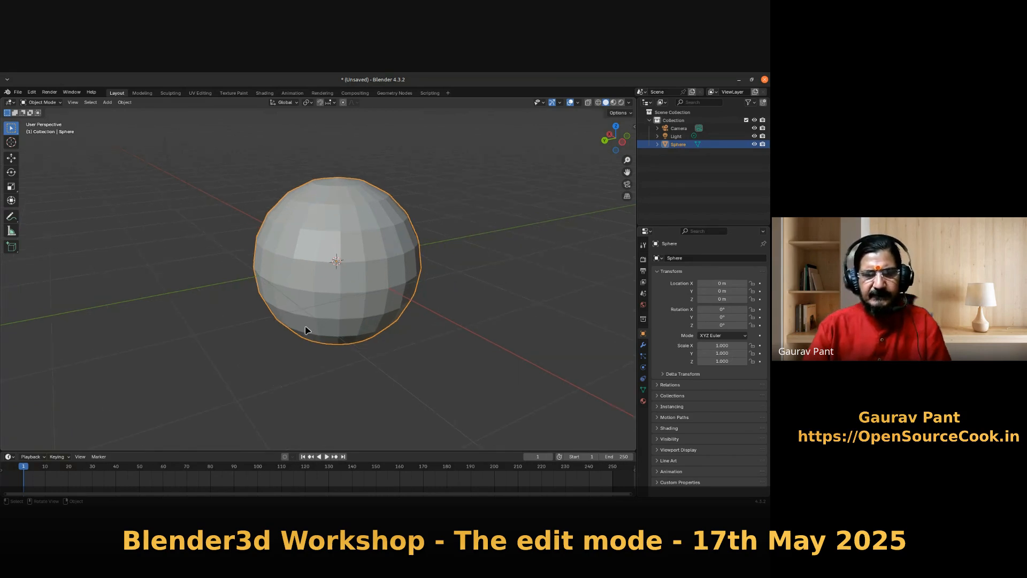
pyautogui.moveTo(383, 309); pyautogui.dragTo(351, 321, button='middle')
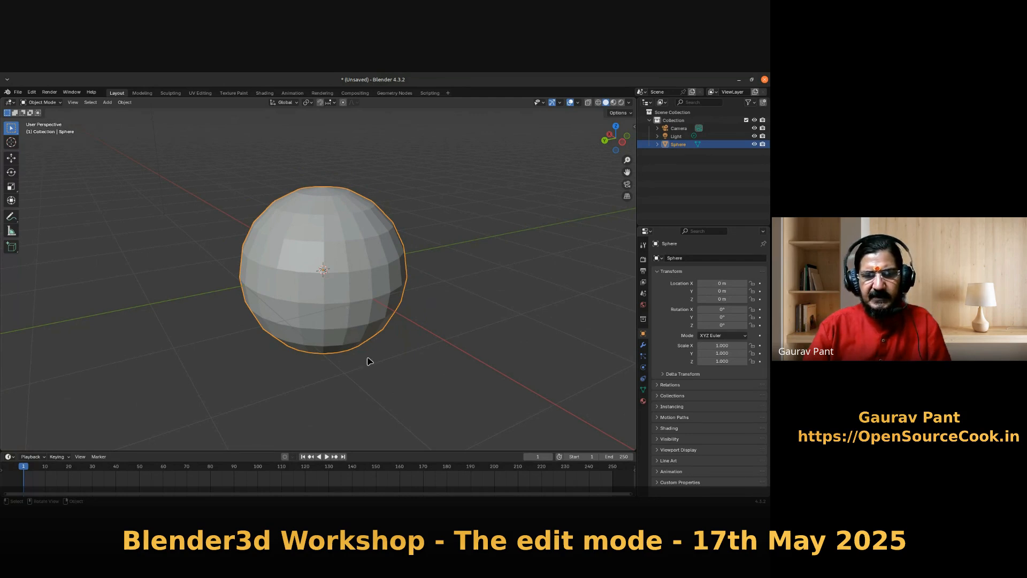
pyautogui.press('Delete')
pyautogui.hotkey('shift', 'a')
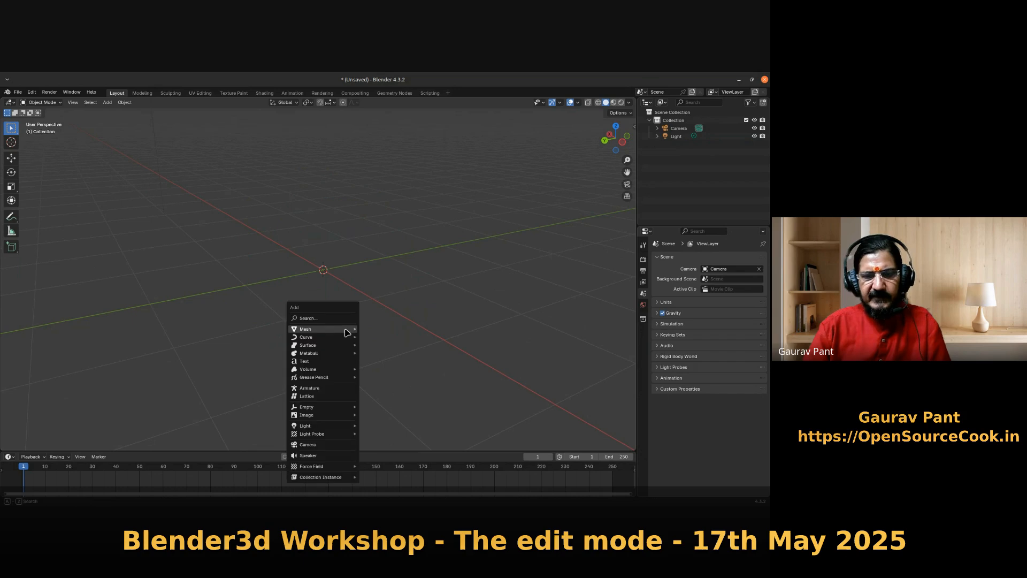
pyautogui.moveTo(347, 329)
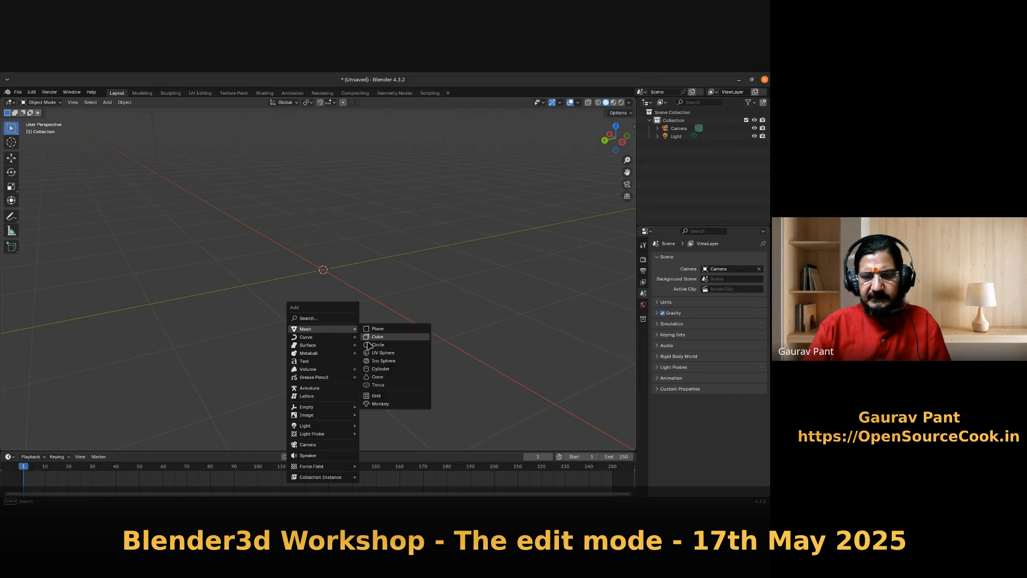
pyautogui.click(396, 378)
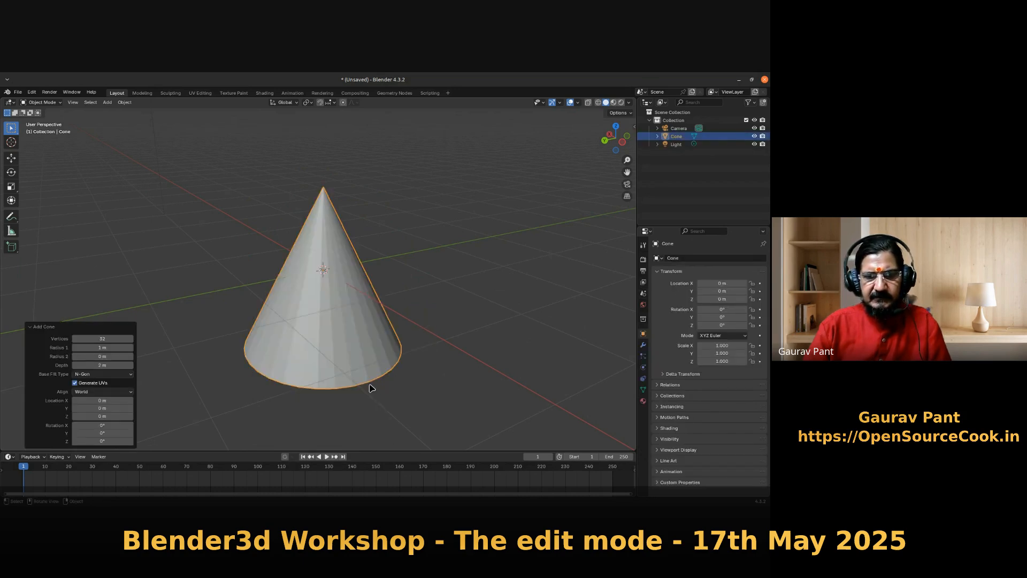
# - View the cone's base from underneath and change its base fill type to Triangle Fan
pyautogui.moveTo(362, 390); pyautogui.dragTo(344, 297, button='middle')
pyautogui.scroll(-3, 344, 297)
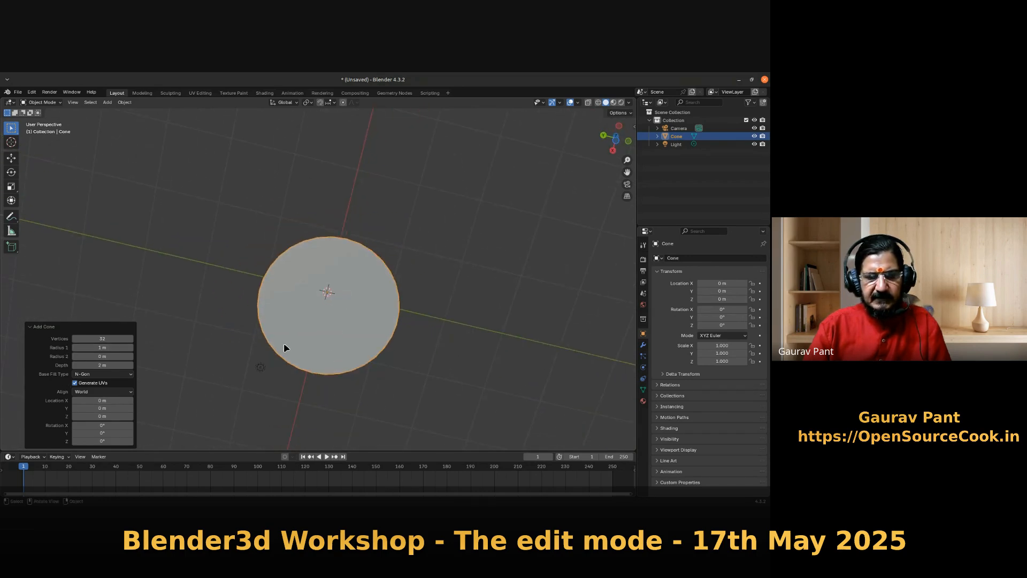
pyautogui.moveTo(284, 345); pyautogui.dragTo(284, 396, button='middle')
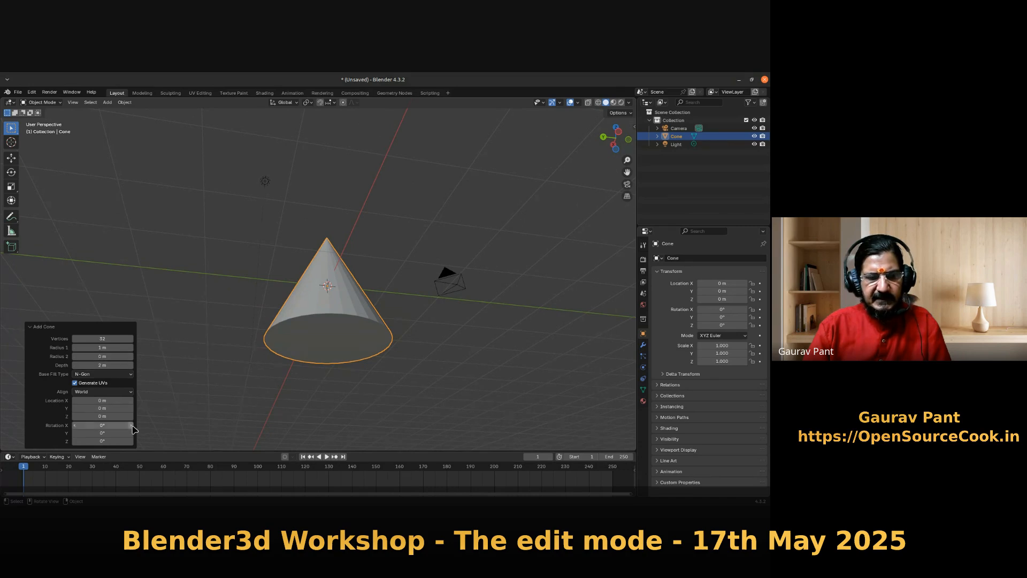
pyautogui.click(95, 374)
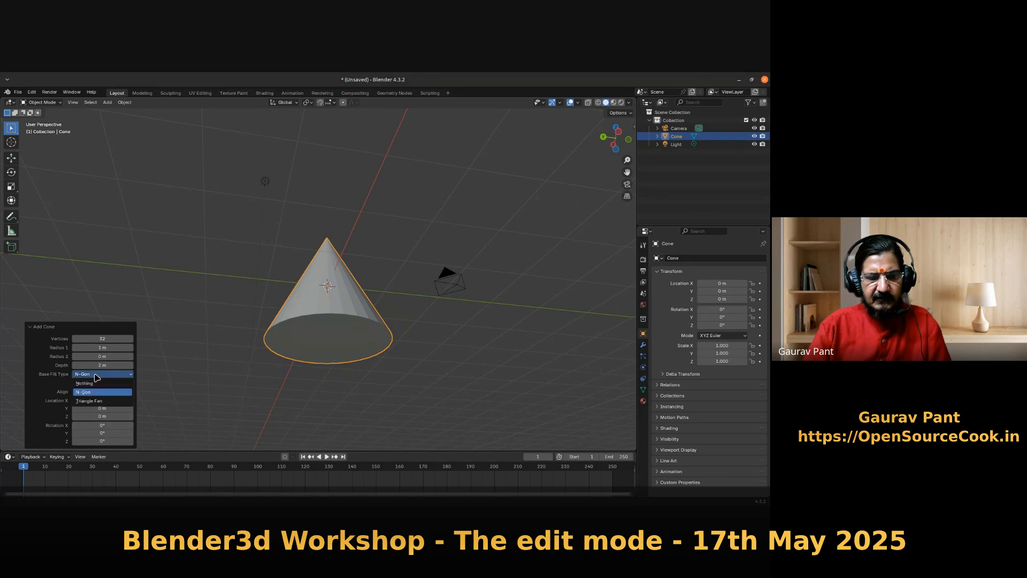
pyautogui.click(102, 402)
# - Examine the cone's mesh in Edit Mode from several angles and return to Object Mode
pyautogui.press('Tab')
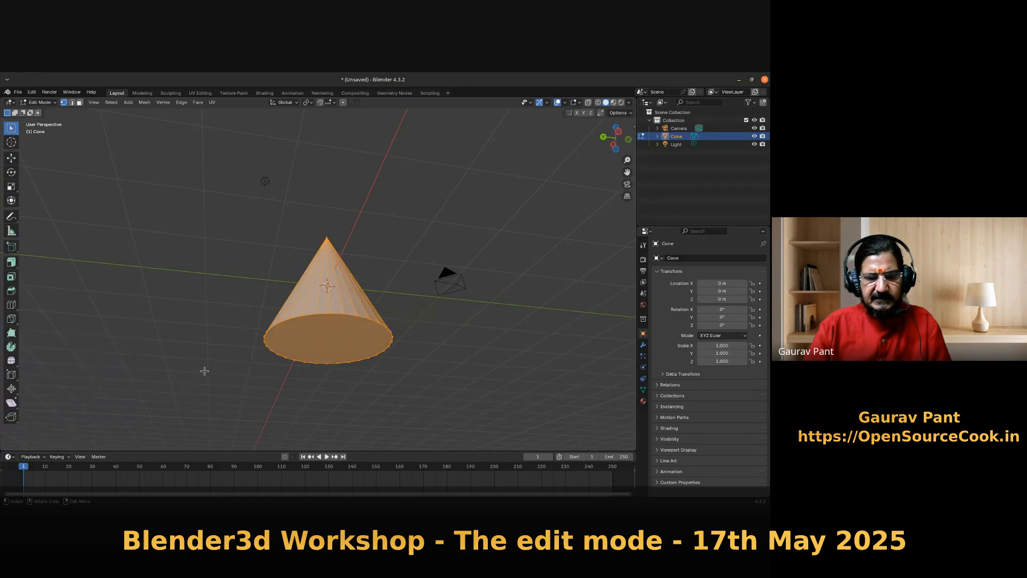
pyautogui.moveTo(258, 368); pyautogui.dragTo(322, 316, button='middle')
pyautogui.scroll(2, 336, 312)
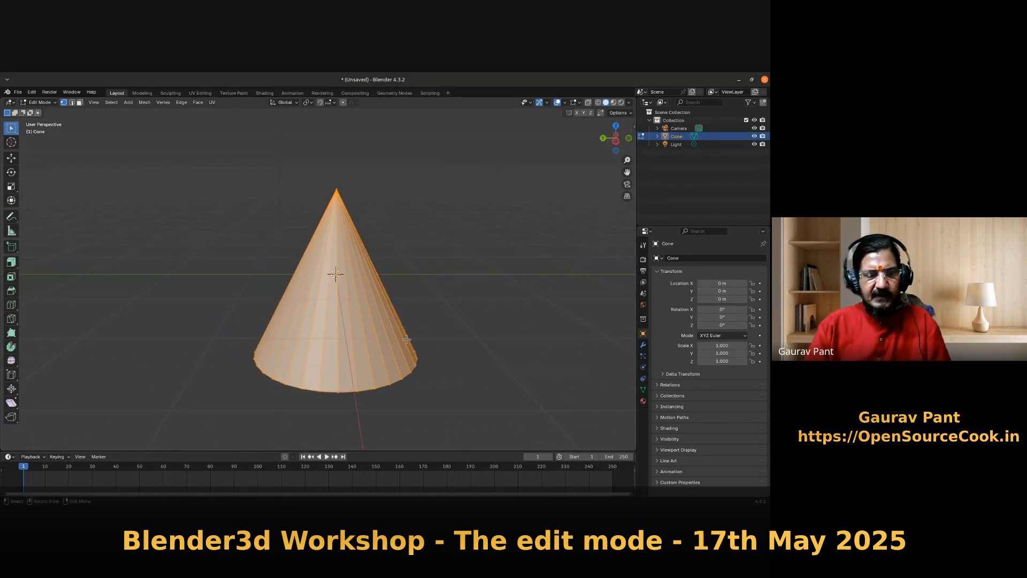
pyautogui.moveTo(281, 274); pyautogui.dragTo(414, 333, button='middle')
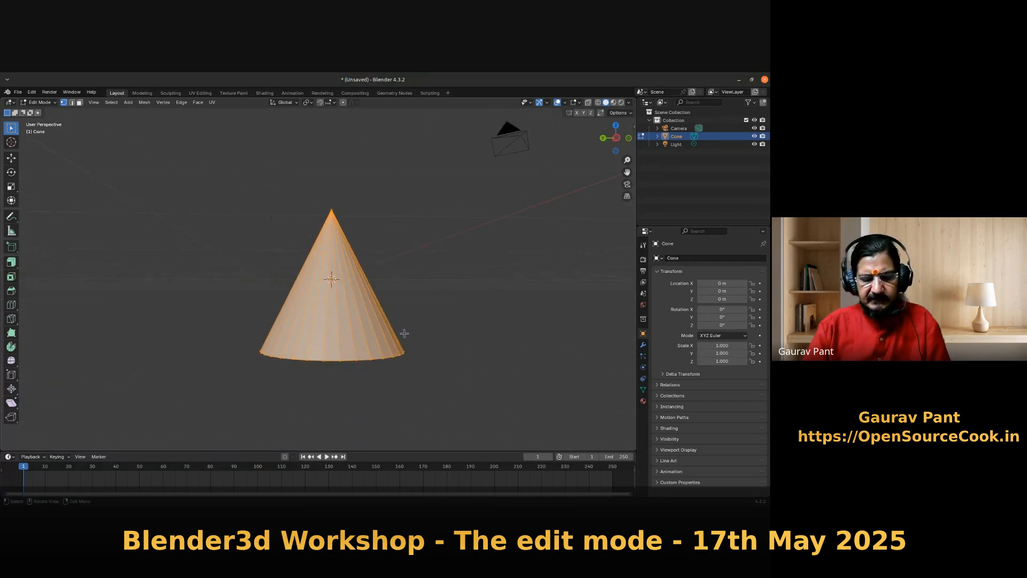
pyautogui.press('Tab')
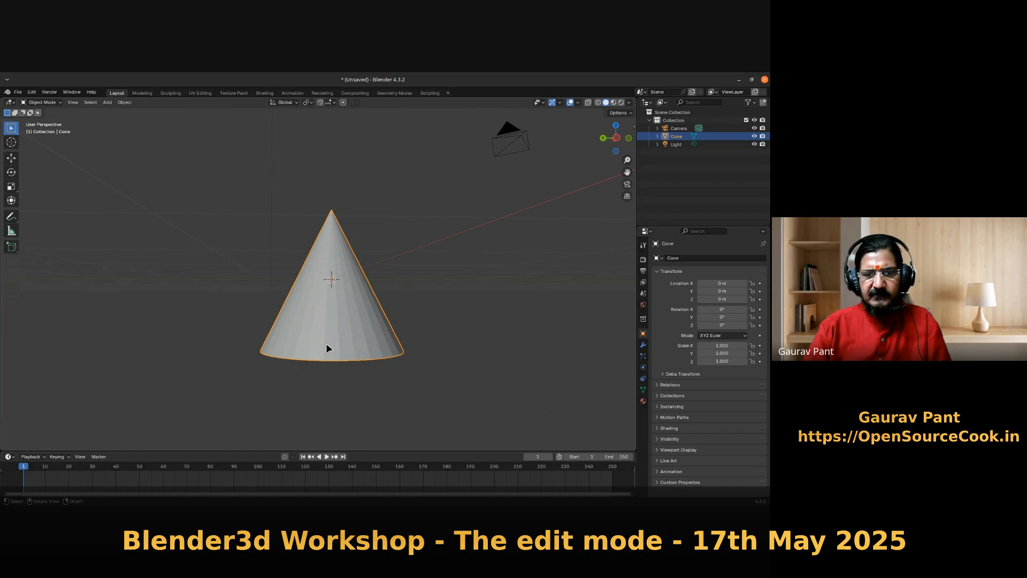
# - Delete the cone and add a cube mesh at the world origin
pyautogui.press('x')
pyautogui.click(332, 325)
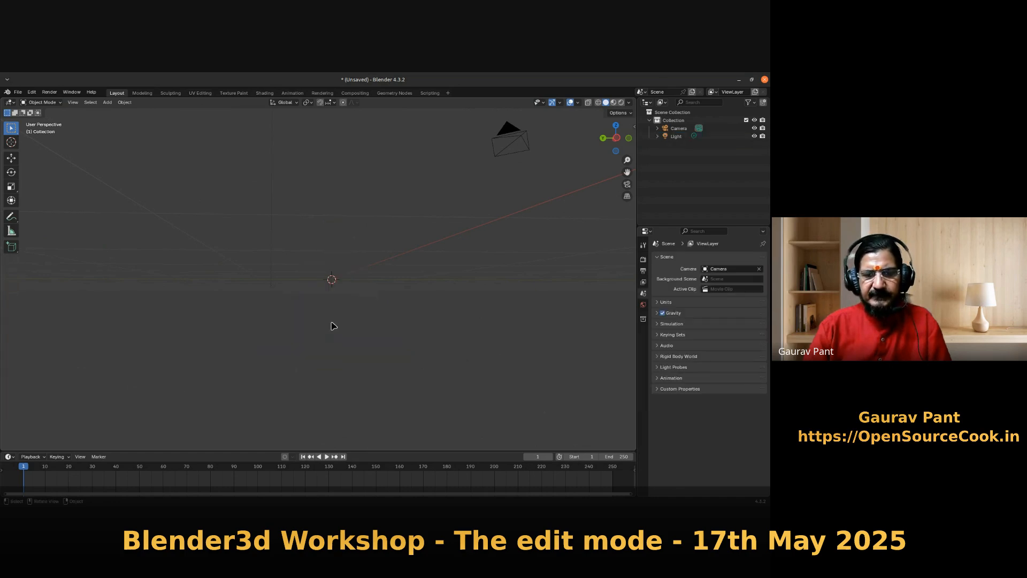
pyautogui.moveTo(236, 351); pyautogui.dragTo(230, 226, button='middle')
pyautogui.moveTo(248, 259); pyautogui.dragTo(285, 324, button='middle')
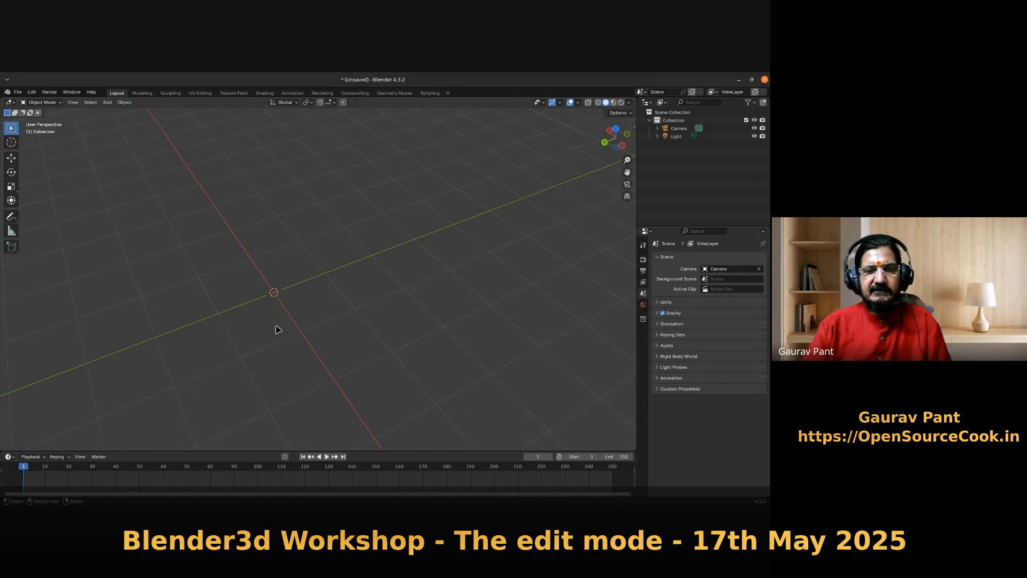
pyautogui.keyDown('shift'); pyautogui.moveTo(275, 326); pyautogui.dragTo(292, 324, button='middle'); pyautogui.keyUp('shift')
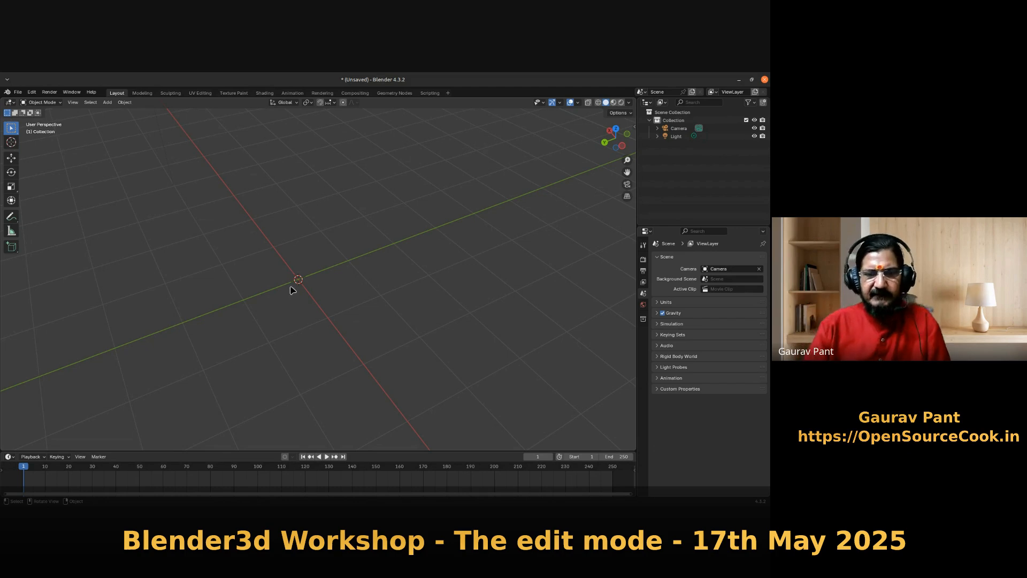
pyautogui.hotkey('shift', 'a')
pyautogui.moveTo(289, 283)
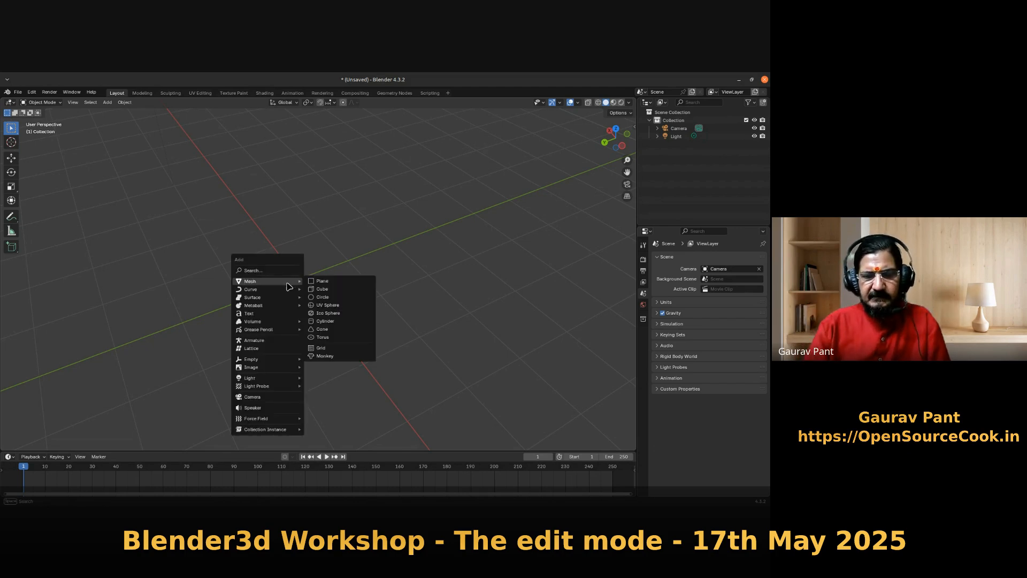
pyautogui.click(348, 290)
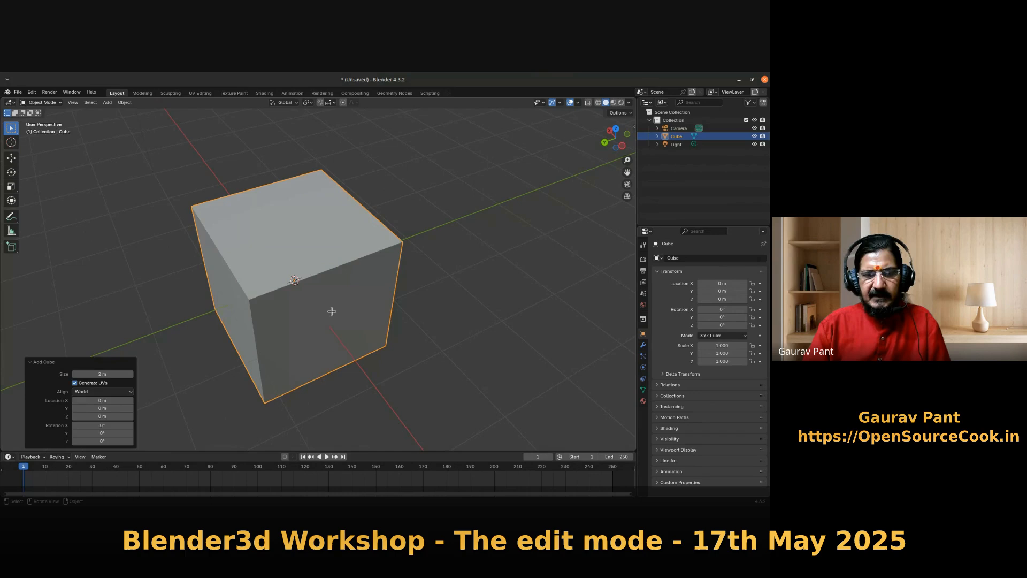
# - Enter Edit Mode on the new cube with its top and side faces in view
pyautogui.press('Tab')
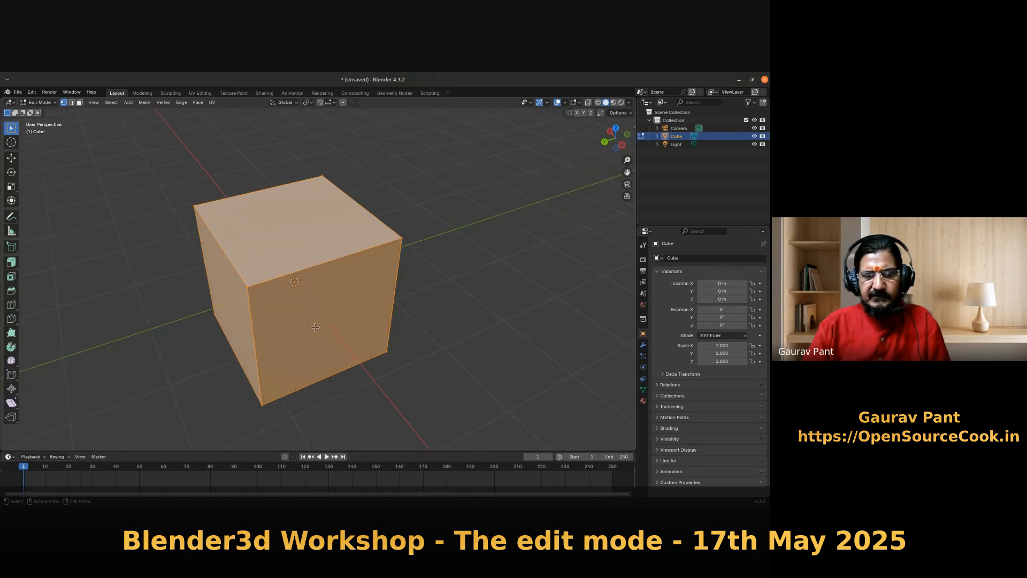
pyautogui.scroll(-3, 318, 328)
pyautogui.moveTo(317, 329); pyautogui.dragTo(300, 248, button='middle')
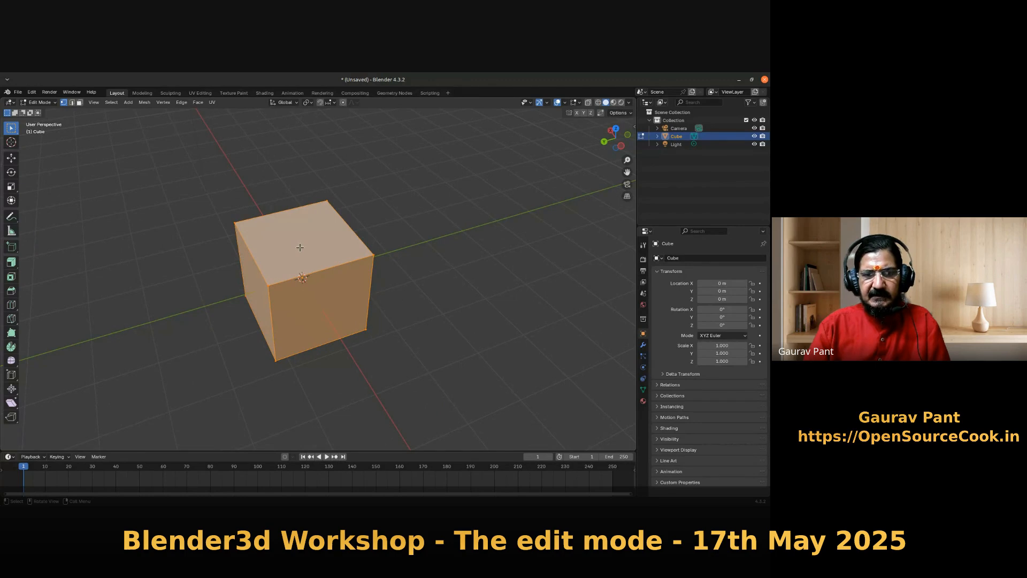
# - Delete the cube's top face in face select mode
pyautogui.click(80, 106)
pyautogui.click(267, 238)
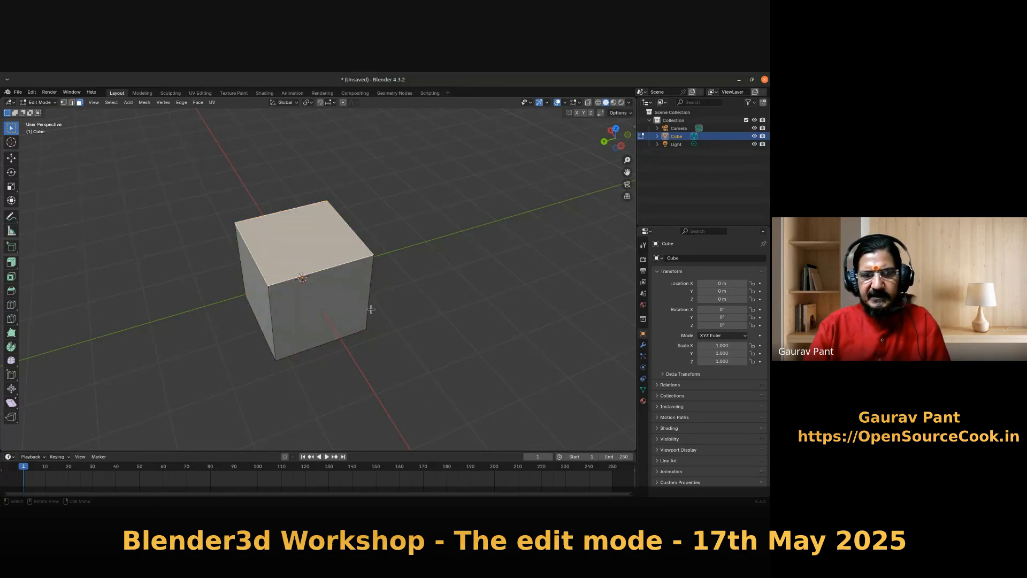
pyautogui.rightClick(281, 235)
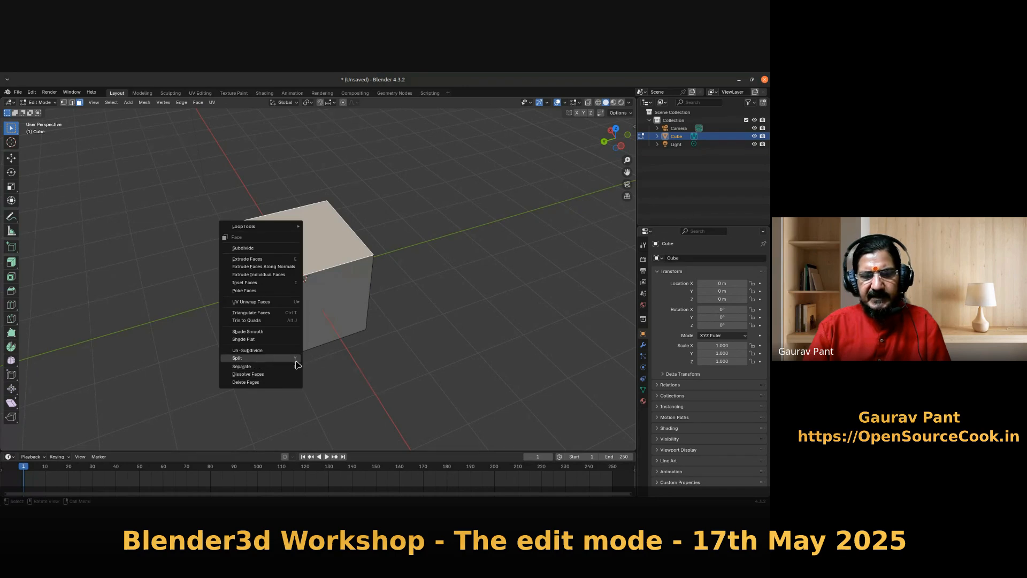
pyautogui.click(224, 391)
pyautogui.rightClick(265, 390)
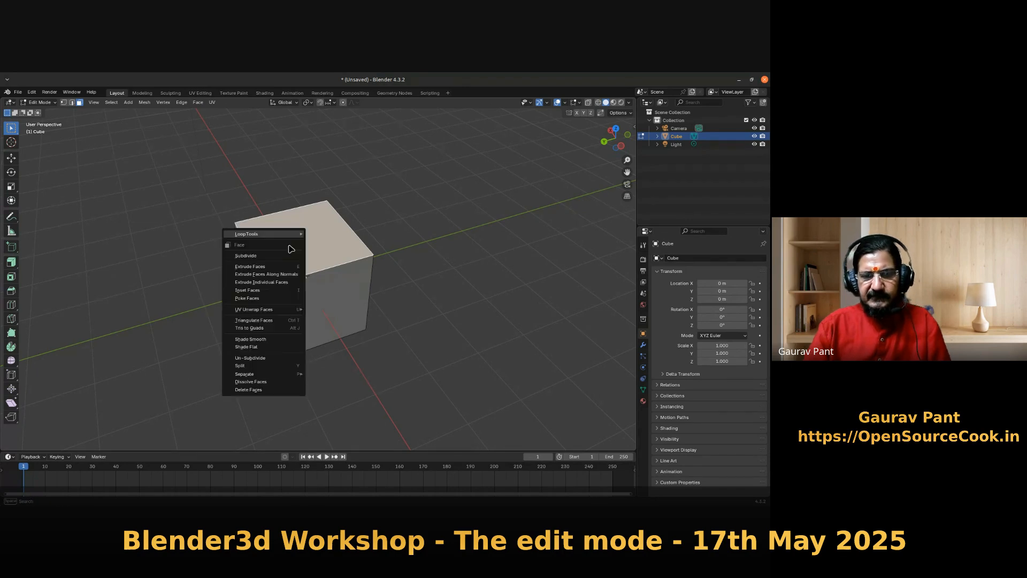
pyautogui.click(280, 391)
pyautogui.moveTo(292, 259); pyautogui.dragTo(341, 270, button='middle')
pyautogui.moveTo(352, 310); pyautogui.dragTo(312, 262, button='middle')
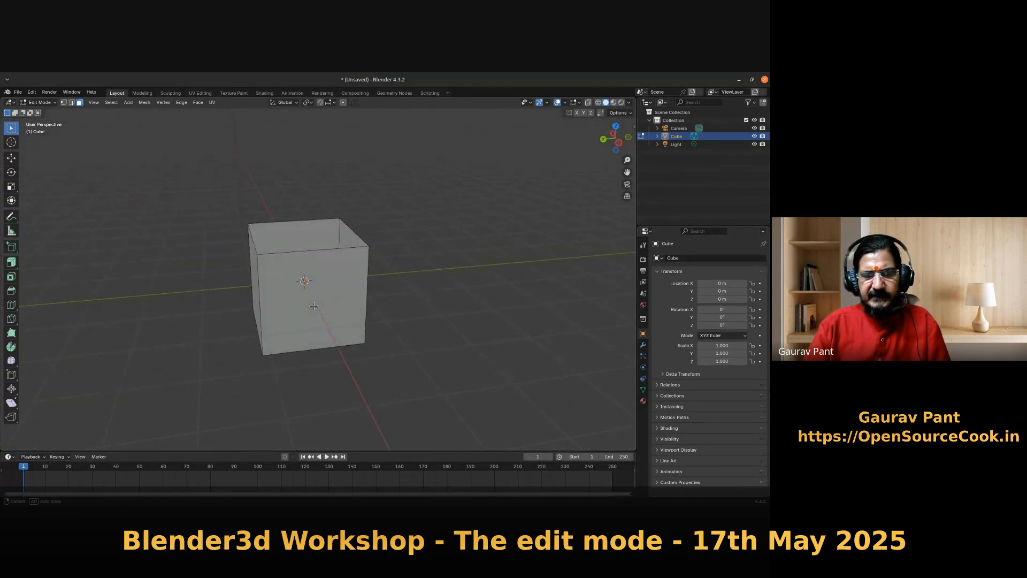
# - Delete the front upper edge of the open cube in edge select mode
pyautogui.click(321, 257)
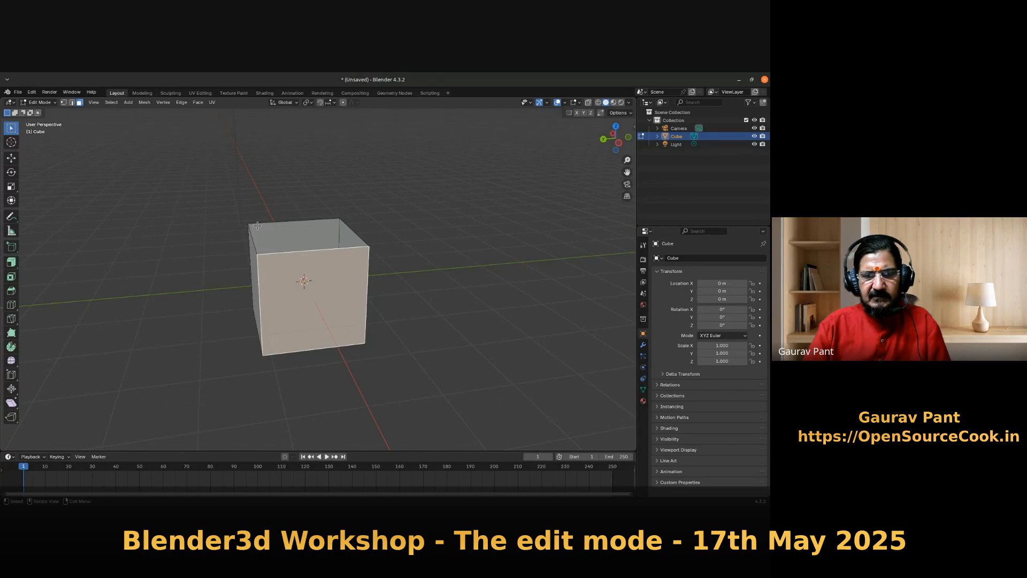
pyautogui.press('2')
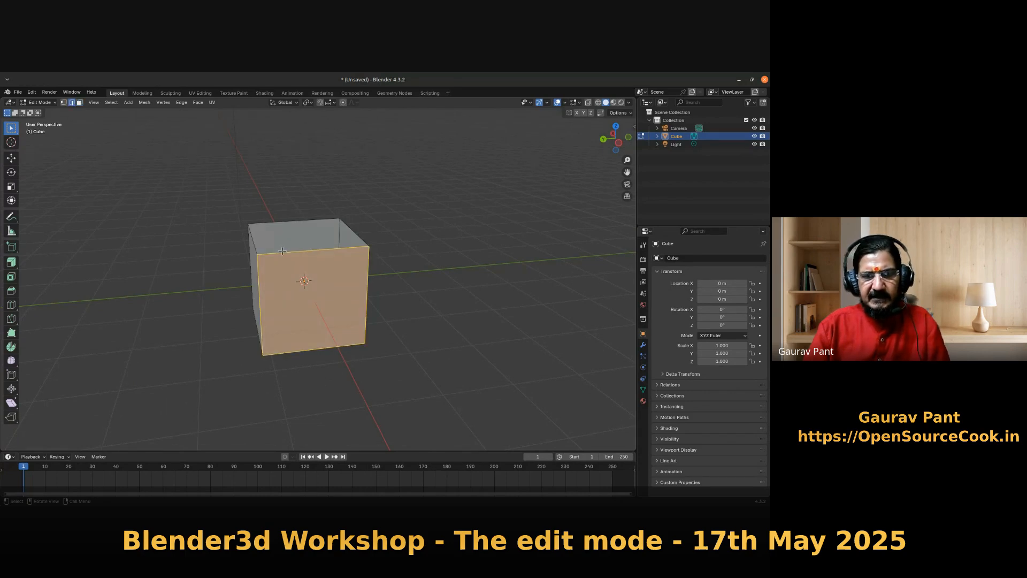
pyautogui.click(282, 252)
pyautogui.press('x')
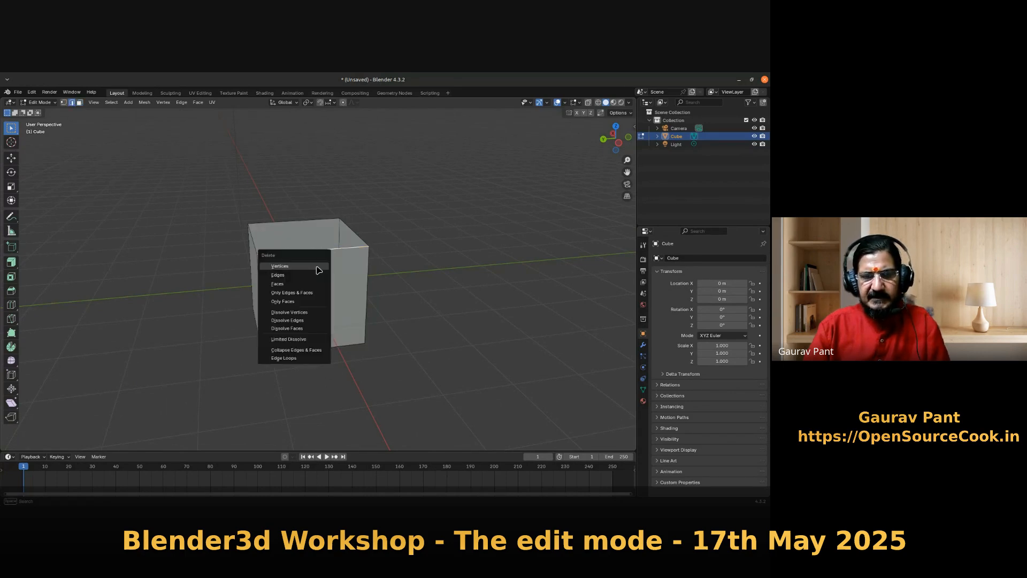
pyautogui.click(296, 275)
pyautogui.moveTo(315, 273)
pyautogui.mouseDown(button='middle')
pyautogui.moveTo(324, 278)
pyautogui.moveTo(284, 268)
pyautogui.moveTo(305, 266)
pyautogui.mouseUp(button='middle')
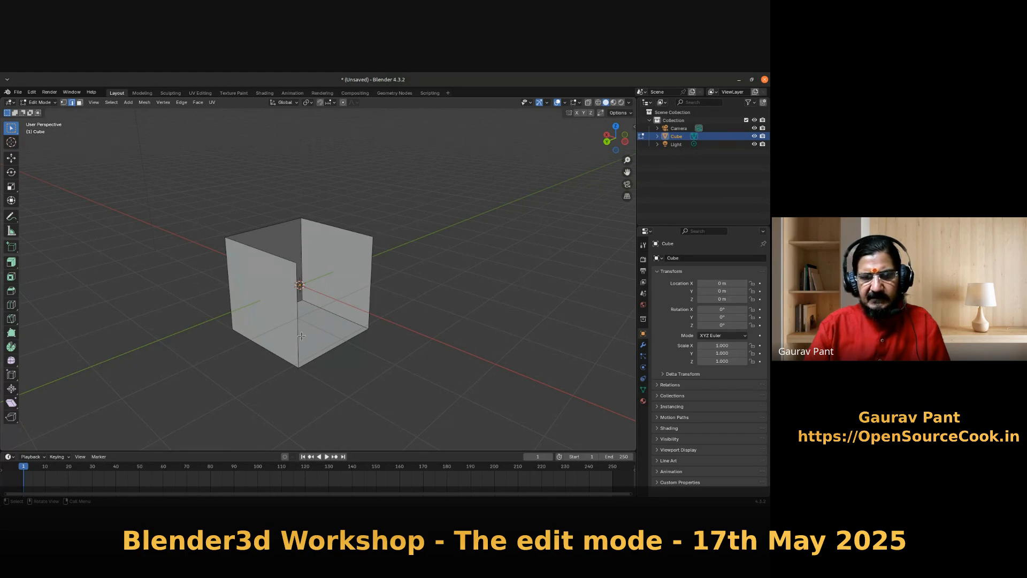
# - Undo the edge deletion and delete the near upper corner vertex in vertex select mode
pyautogui.hotkey('ctrl', 'z')
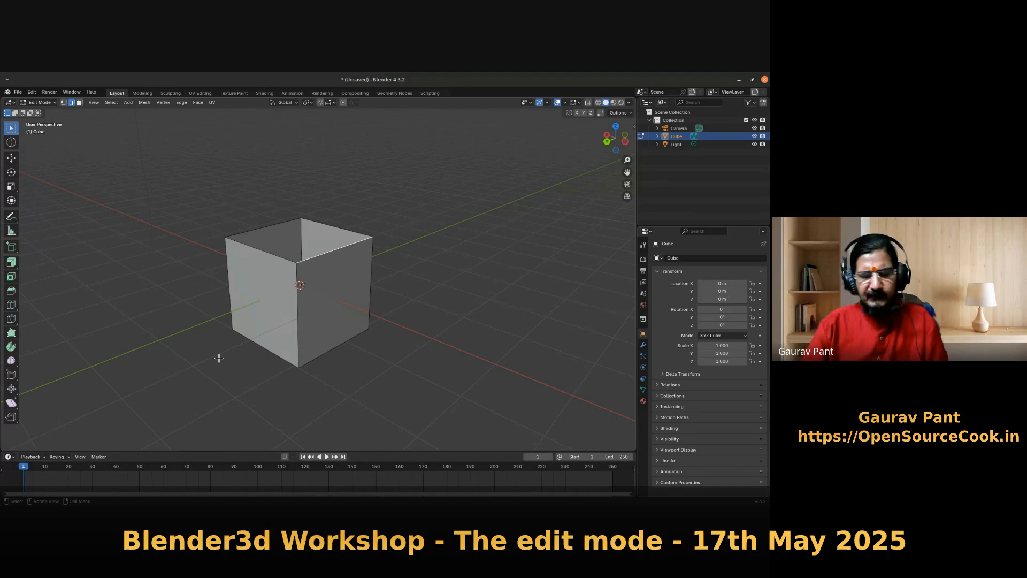
pyautogui.moveTo(224, 368); pyautogui.dragTo(185, 282, button='middle')
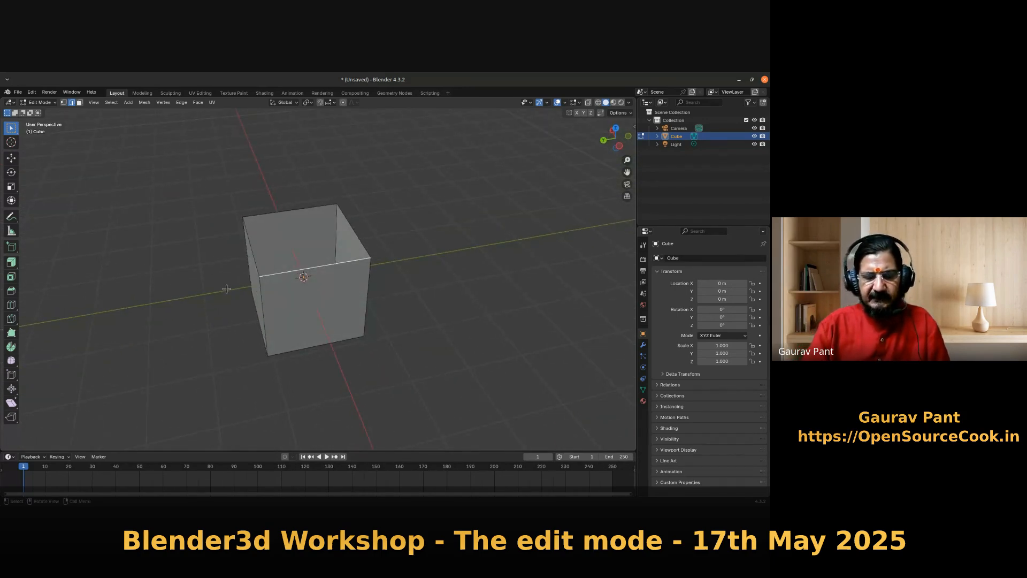
pyautogui.press('1')
pyautogui.press('a')
pyautogui.click(260, 276)
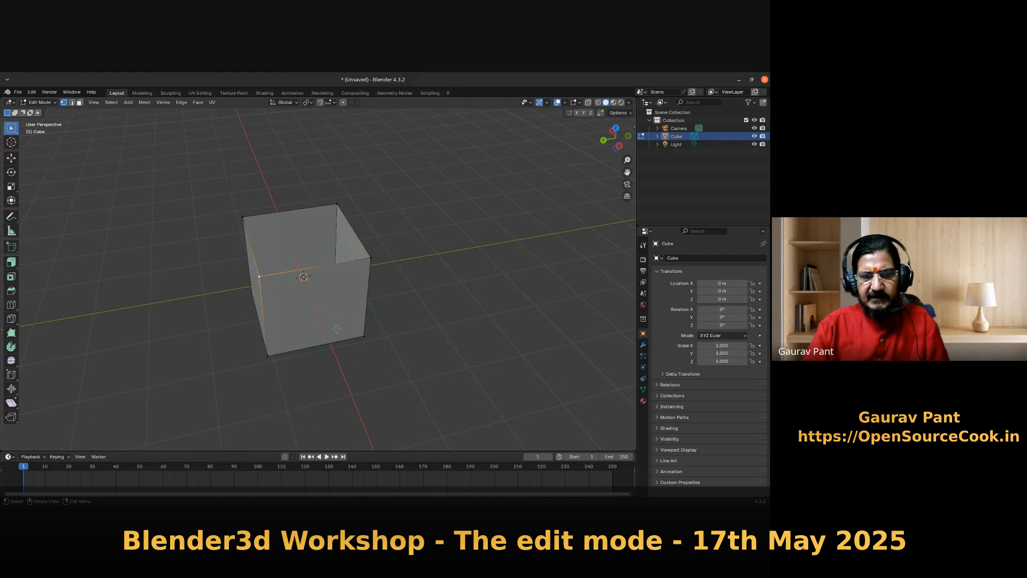
pyautogui.press('x')
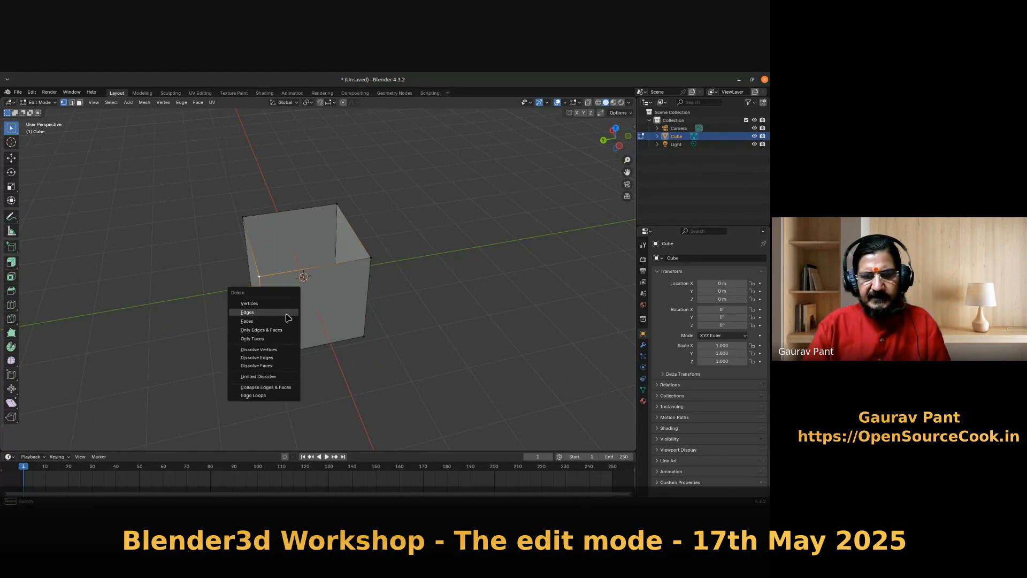
pyautogui.click(287, 304)
# - Examine the remaining faces of the cube around the deleted corner from several angles
pyautogui.moveTo(287, 338); pyautogui.dragTo(326, 328, button='middle')
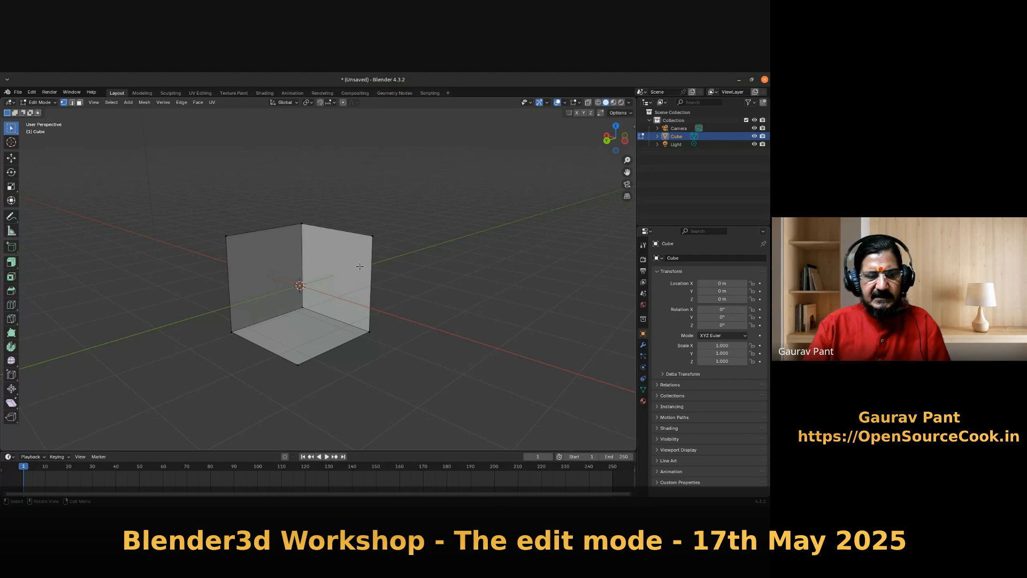
pyautogui.moveTo(392, 401); pyautogui.dragTo(364, 344, button='middle')
pyautogui.scroll(4, 371, 385)
pyautogui.scroll(-2, 340, 361)
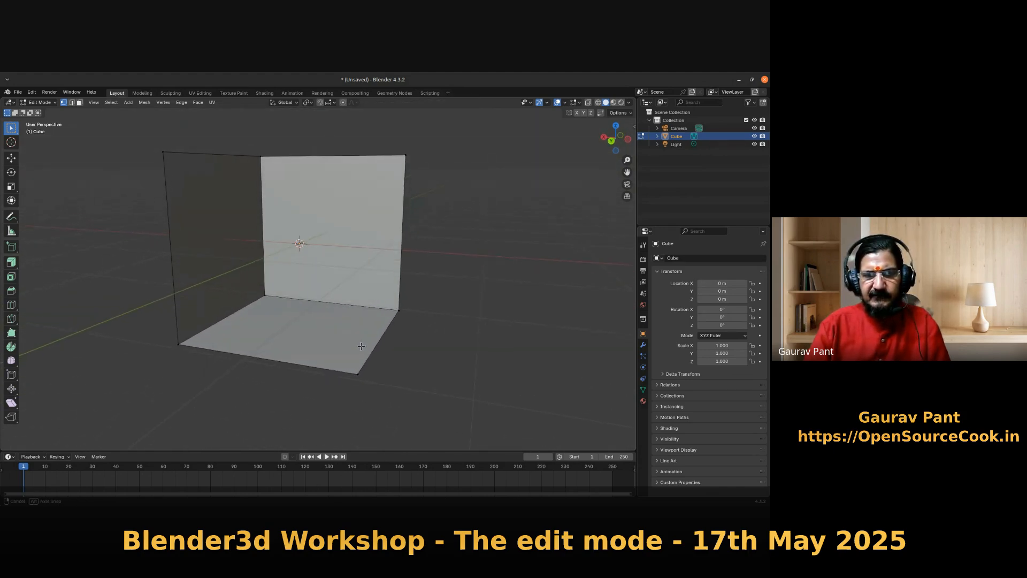
pyautogui.scroll(1, 428, 350)
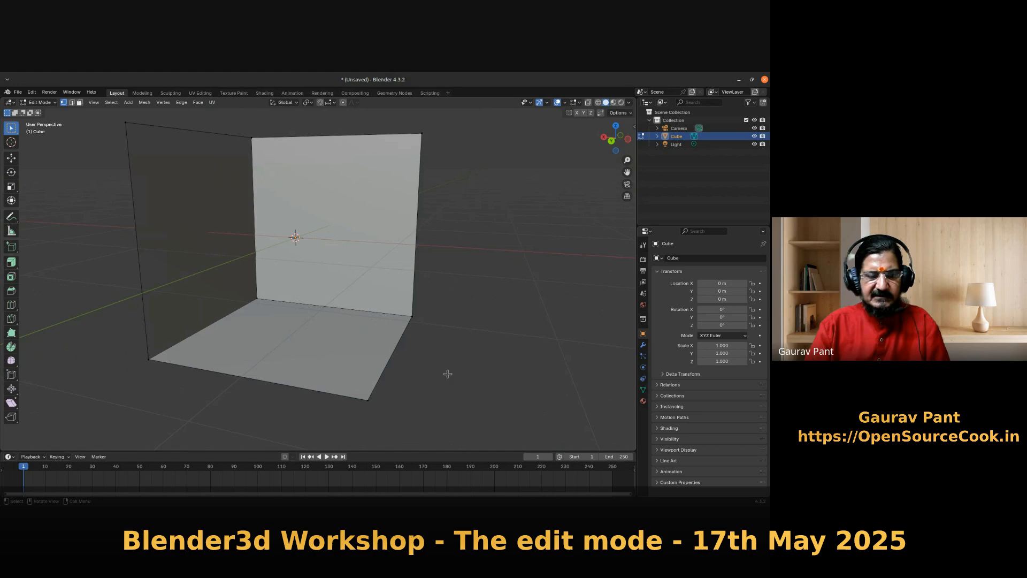
pyautogui.scroll(-1, 348, 294)
pyautogui.moveTo(422, 355); pyautogui.dragTo(385, 355, button='middle')
pyautogui.scroll(-2, 385, 357)
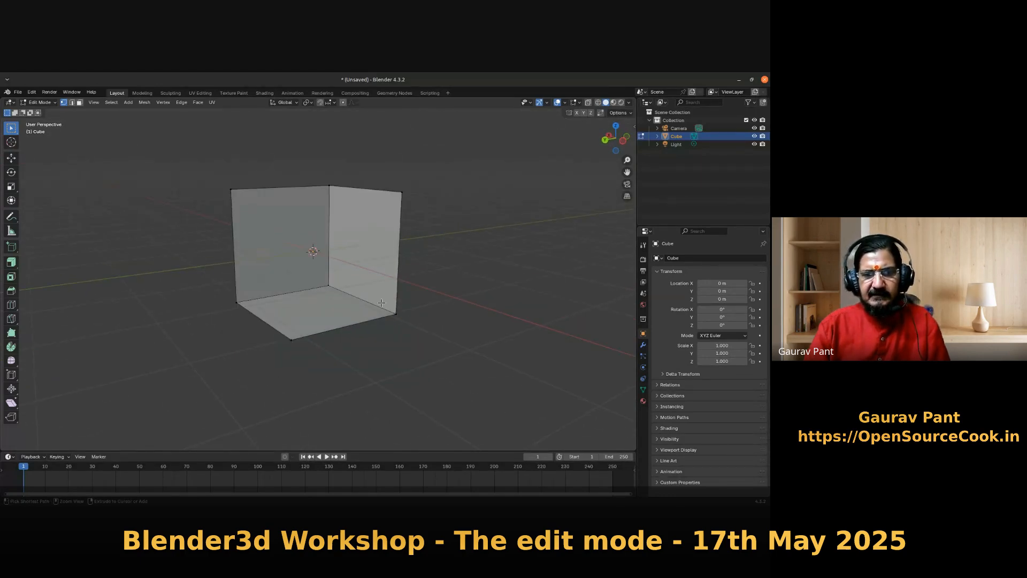
# - Undo the vertex and face deletions to restore the full cube and clear the selection
pyautogui.hotkey('ctrl', 'z')
pyautogui.hotkey('ctrl', 'z')
pyautogui.hotkey('ctrl', 'z')
pyautogui.hotkey('ctrl', 'z')
pyautogui.hotkey('ctrl', 'z')
pyautogui.hotkey('ctrl', 'z')
pyautogui.hotkey('ctrl', 'z')
pyautogui.hotkey('ctrl', 'z')
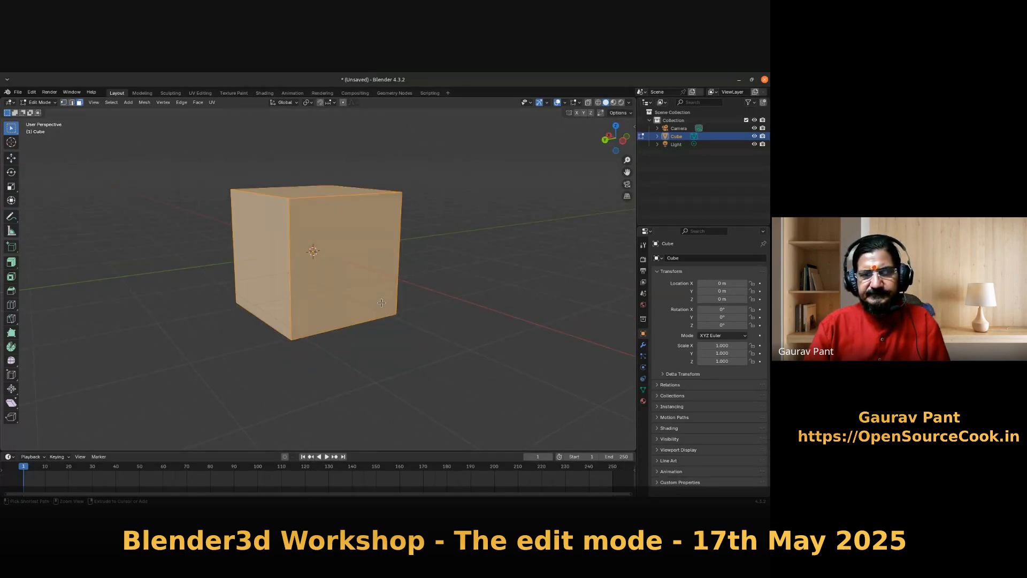
pyautogui.click(269, 370)
pyautogui.moveTo(269, 369); pyautogui.dragTo(291, 370, button='middle')
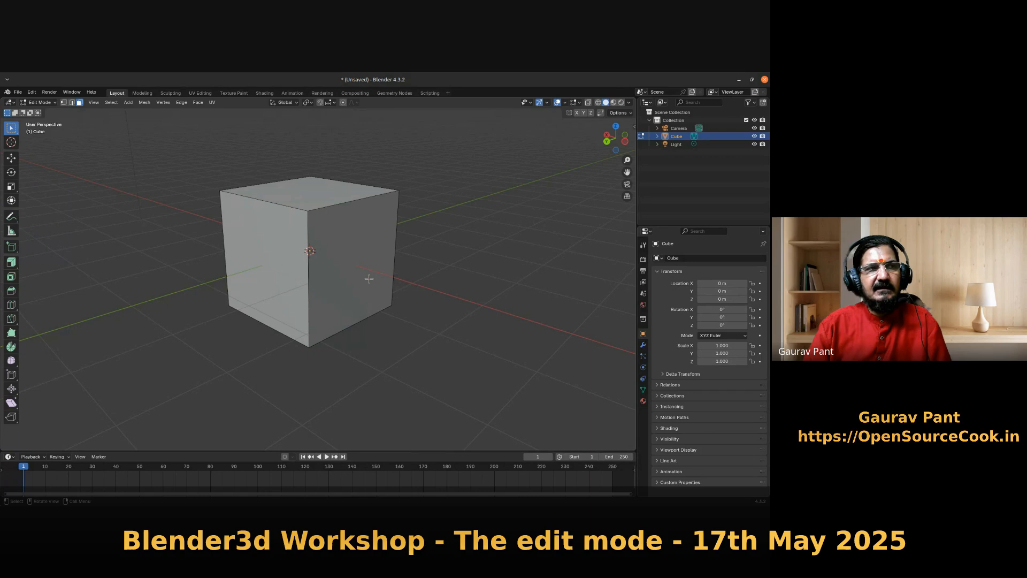
# - Move the cube's side face outward along the Y axis and check the stretched shape in Object Mode
pyautogui.scroll(-2, 362, 271)
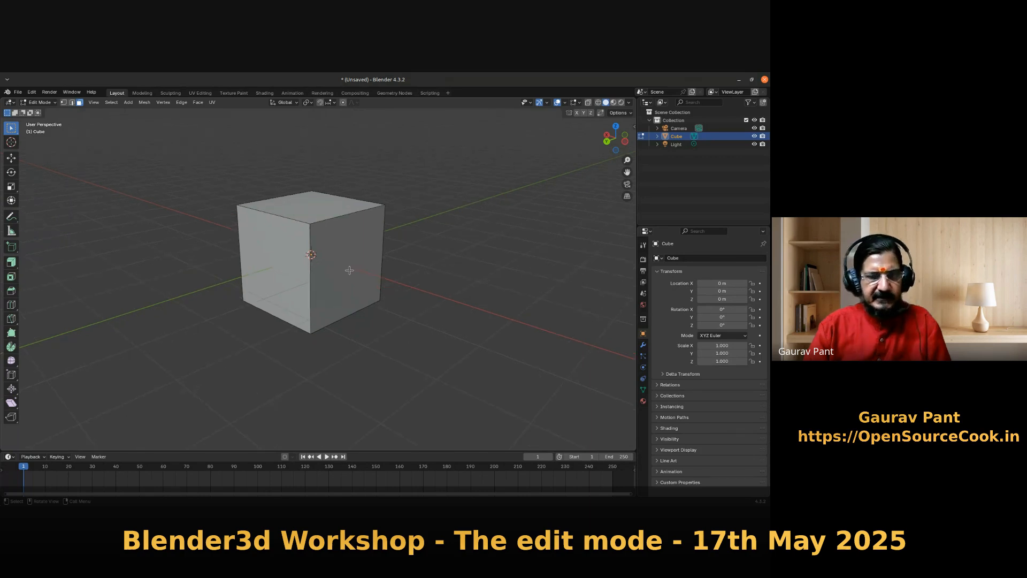
pyautogui.moveTo(358, 264); pyautogui.dragTo(251, 246, button='middle')
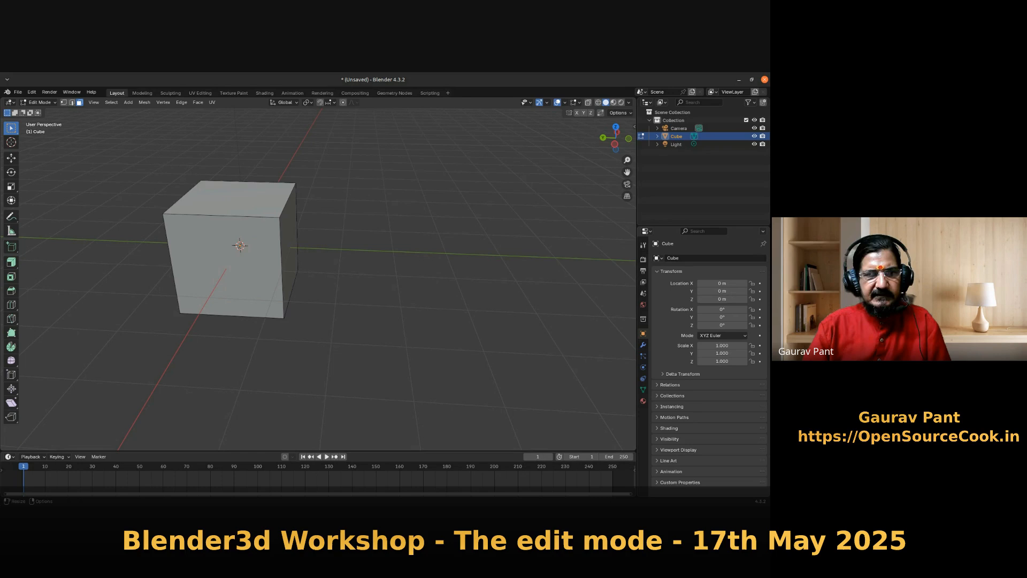
pyautogui.click(285, 253)
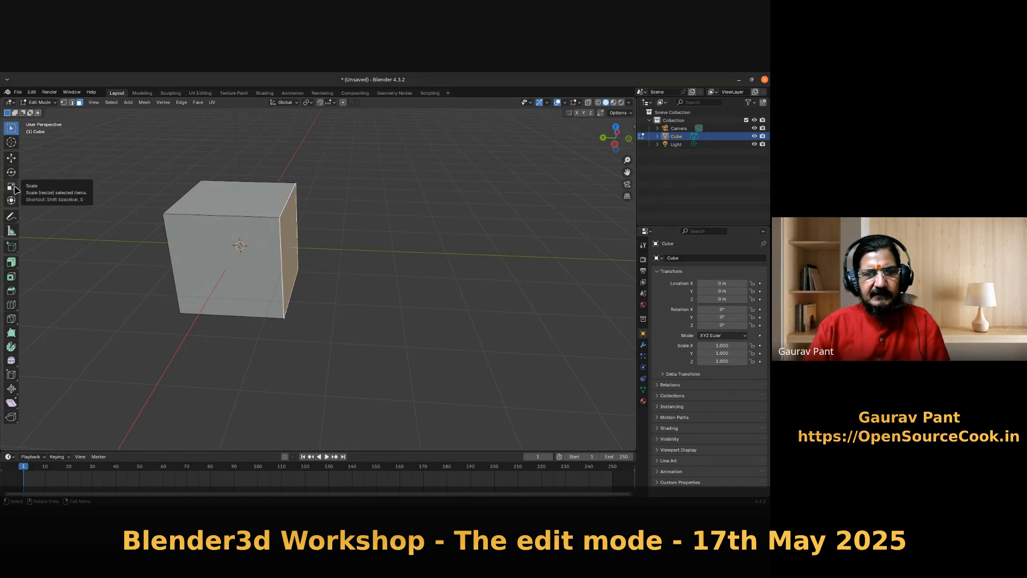
pyautogui.click(11, 159)
pyautogui.moveTo(255, 247); pyautogui.dragTo(343, 272)
pyautogui.moveTo(320, 238); pyautogui.dragTo(301, 293, button='middle')
pyautogui.press('Tab')
pyautogui.moveTo(300, 206); pyautogui.dragTo(331, 281, button='middle')
pyautogui.press('Tab')
# - Display the stretched cube in see-through wireframe while staying in Edit Mode
pyautogui.press('z')
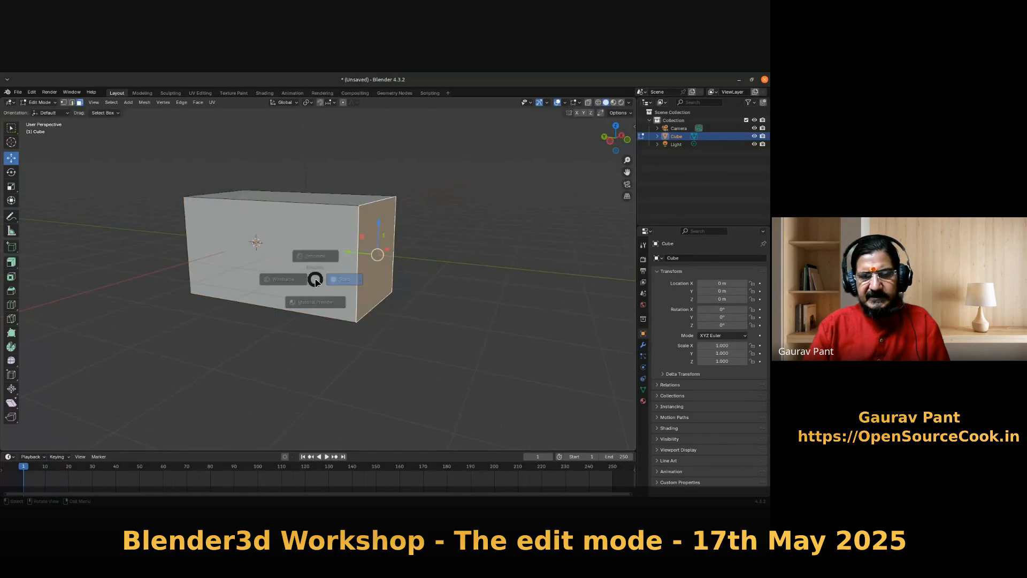
pyautogui.click(504, 341)
pyautogui.hotkey('alt', 'z')
pyautogui.moveTo(300, 307); pyautogui.dragTo(366, 331, button='middle')
# - Undo the outward move of the side face
pyautogui.hotkey('ctrl', 'z')
pyautogui.hotkey('ctrl', 'z')
pyautogui.hotkey('ctrl', 'z')
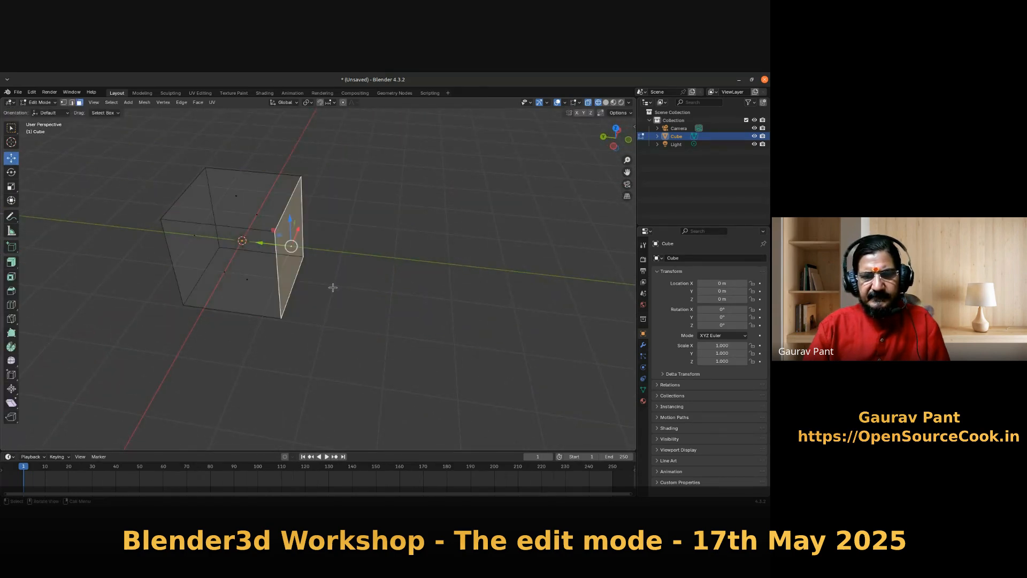
# - Extrude the selected side face outward along its normal by about 2 m with Extrude Region
pyautogui.moveTo(332, 295); pyautogui.dragTo(348, 298, button='middle')
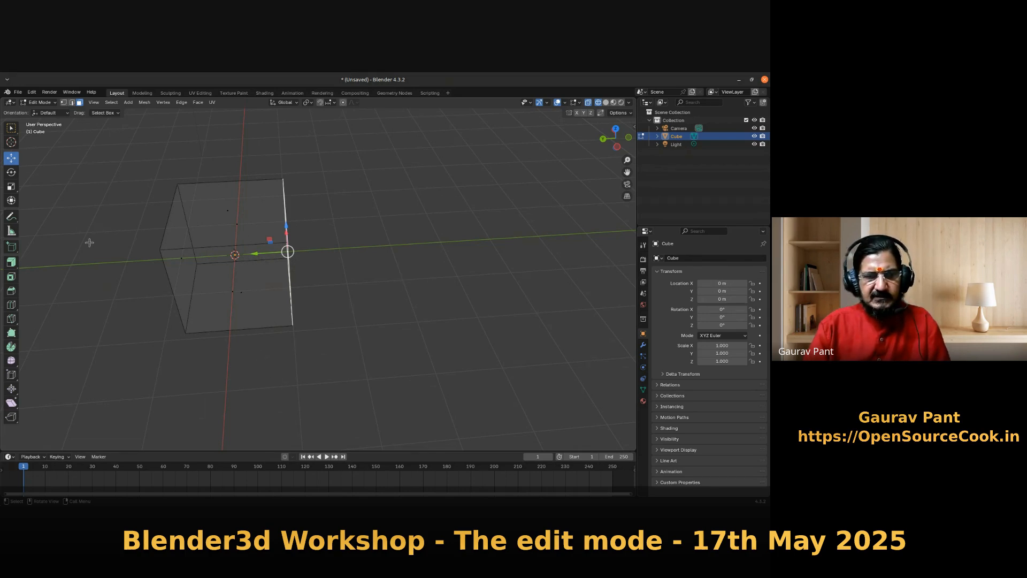
pyautogui.click(12, 263)
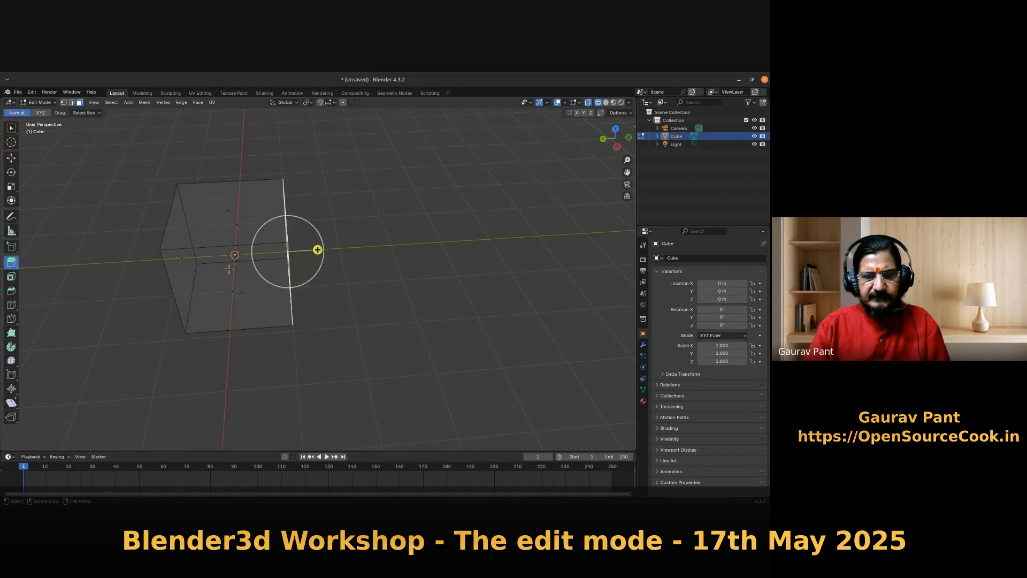
pyautogui.moveTo(335, 339); pyautogui.dragTo(321, 324, button='middle')
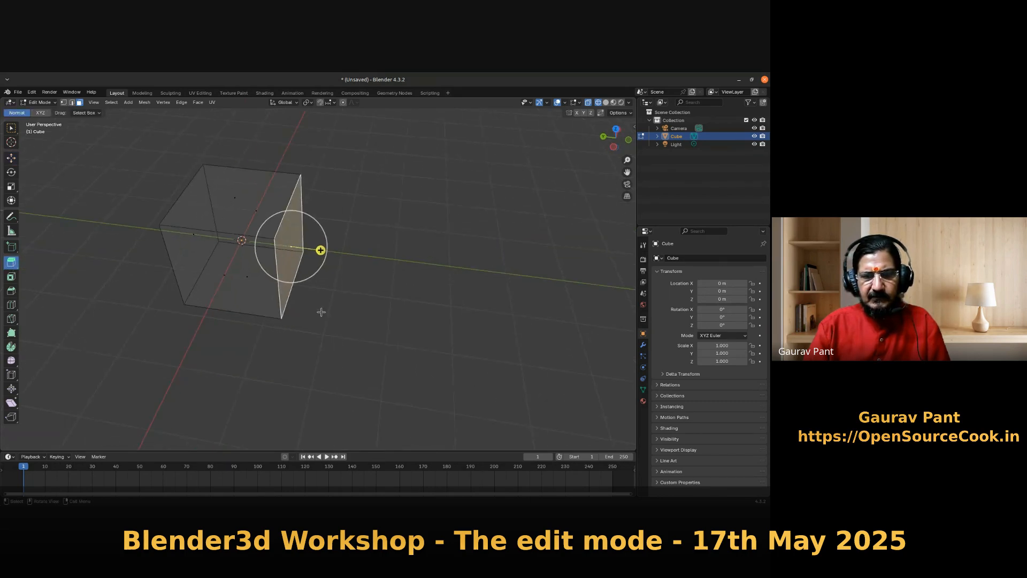
pyautogui.moveTo(320, 250); pyautogui.dragTo(422, 279)
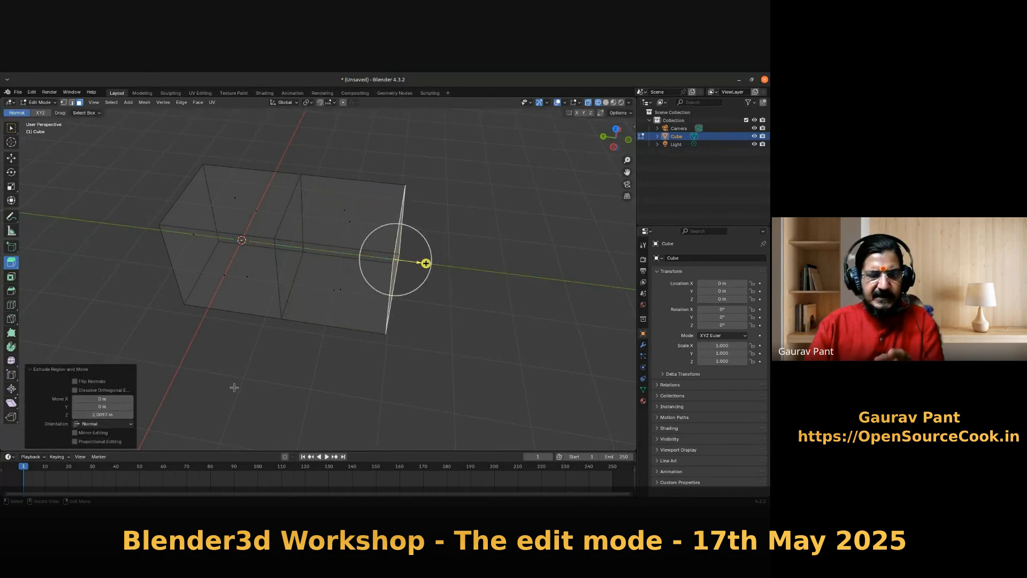
# - Examine the extruded section by selecting its individual faces, including the bottom and top ones
pyautogui.moveTo(291, 331)
pyautogui.mouseDown(button='middle')
pyautogui.moveTo(289, 344)
pyautogui.moveTo(273, 335)
pyautogui.moveTo(289, 329)
pyautogui.mouseUp(button='middle')
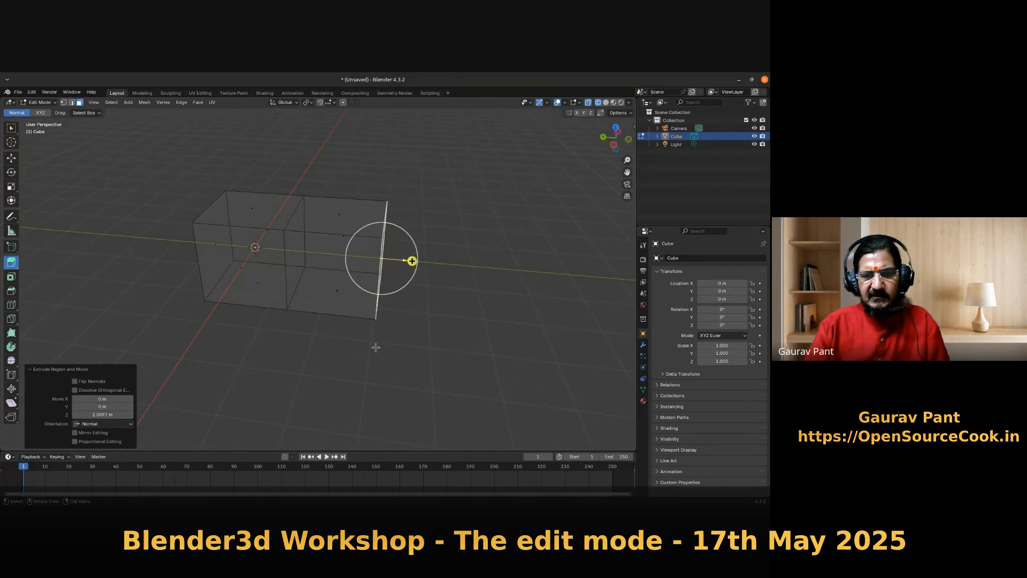
pyautogui.scroll(2, 376, 347)
pyautogui.moveTo(339, 350); pyautogui.dragTo(329, 369, button='middle')
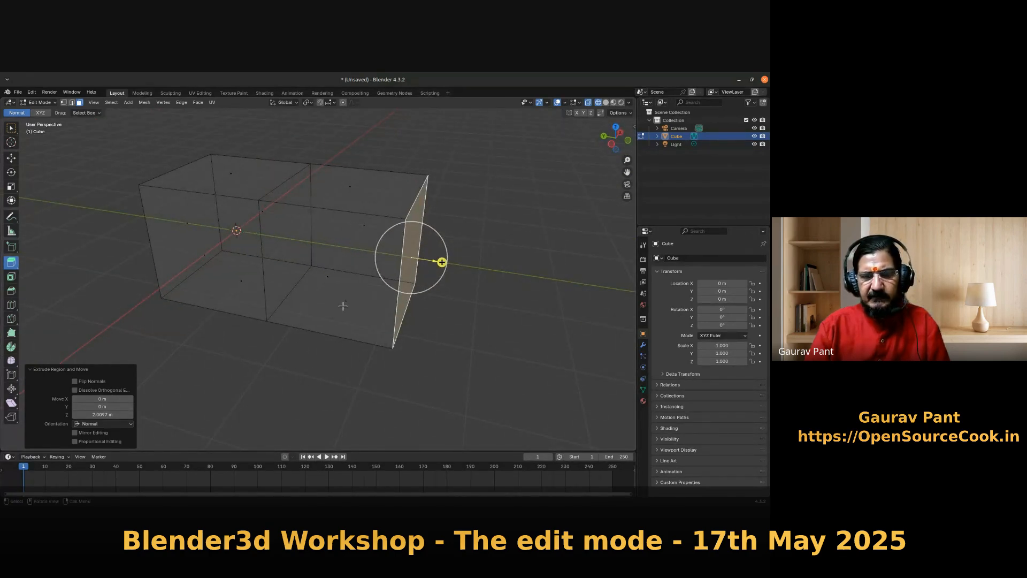
pyautogui.click(356, 301)
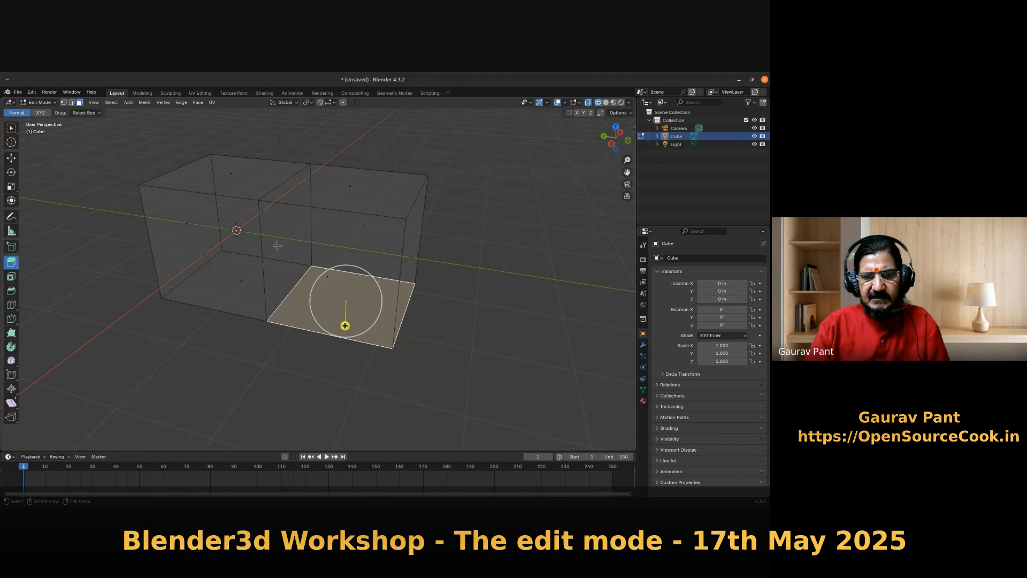
pyautogui.click(286, 249)
pyautogui.moveTo(357, 329)
pyautogui.mouseDown(button='middle')
pyautogui.moveTo(374, 339)
pyautogui.moveTo(359, 329)
pyautogui.mouseUp(button='middle')
pyautogui.click(335, 302)
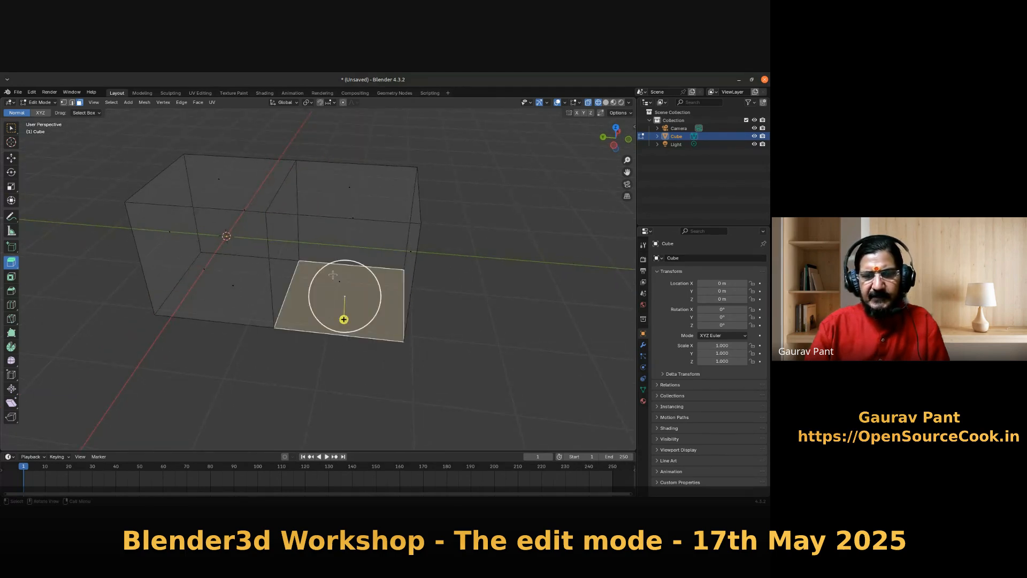
pyautogui.click(326, 267)
pyautogui.click(349, 203)
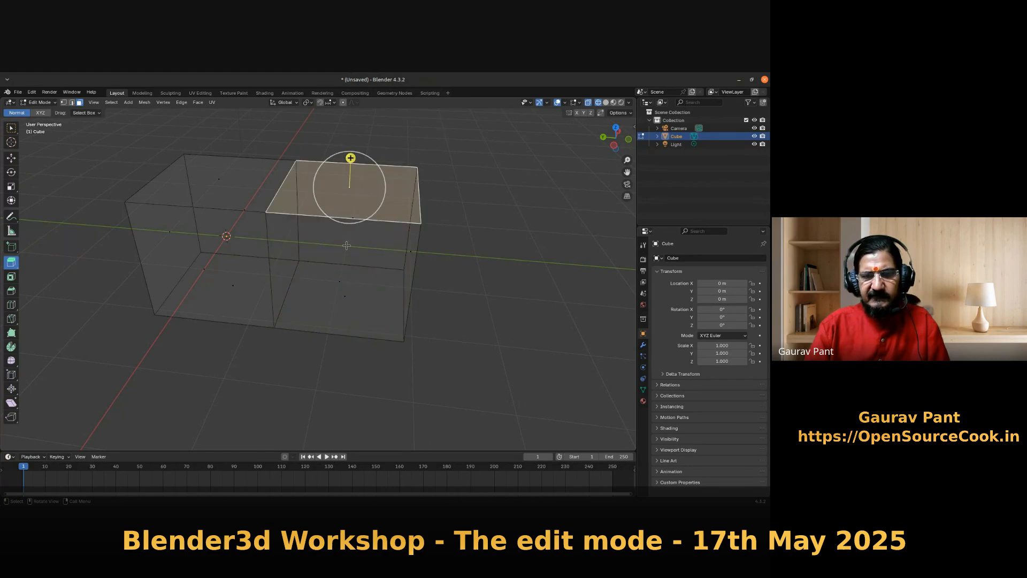
pyautogui.moveTo(355, 371); pyautogui.dragTo(355, 367, button='middle')
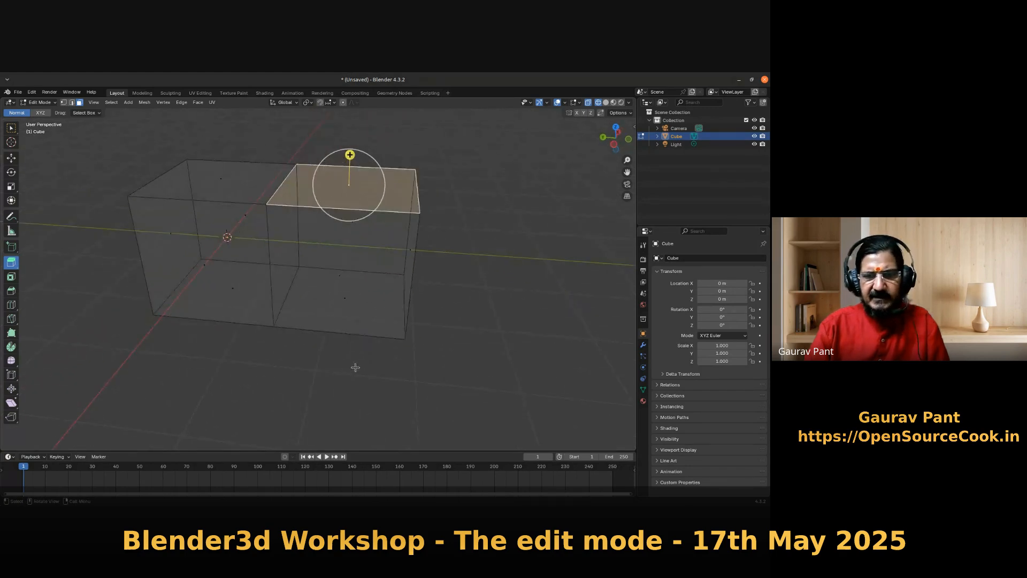
# - Extrude the rear side face of the original cube half outward along its normal
pyautogui.moveTo(303, 298); pyautogui.dragTo(219, 316, button='middle')
pyautogui.moveTo(224, 281)
pyautogui.mouseDown(button='middle')
pyautogui.moveTo(247, 355)
pyautogui.moveTo(228, 291)
pyautogui.mouseUp(button='middle')
pyautogui.moveTo(222, 291); pyautogui.dragTo(126, 297)
# - Extrude the top face of the new rear section upward and return to Object Mode
pyautogui.click(210, 211)
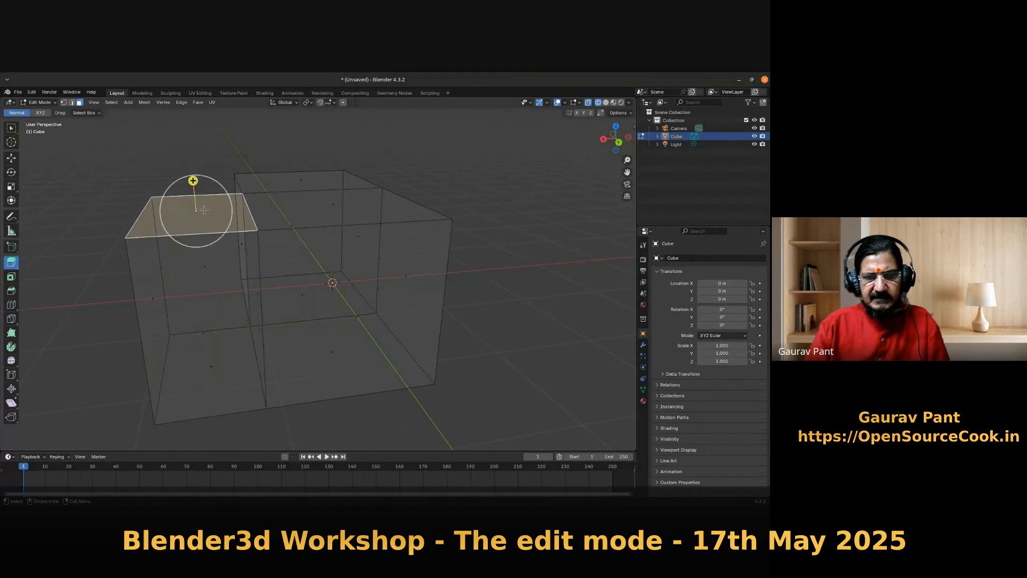
pyautogui.moveTo(193, 181); pyautogui.dragTo(184, 114)
pyautogui.moveTo(526, 251); pyautogui.dragTo(410, 330, button='middle')
pyautogui.press('Tab')
pyautogui.scroll(-3, 471, 278)
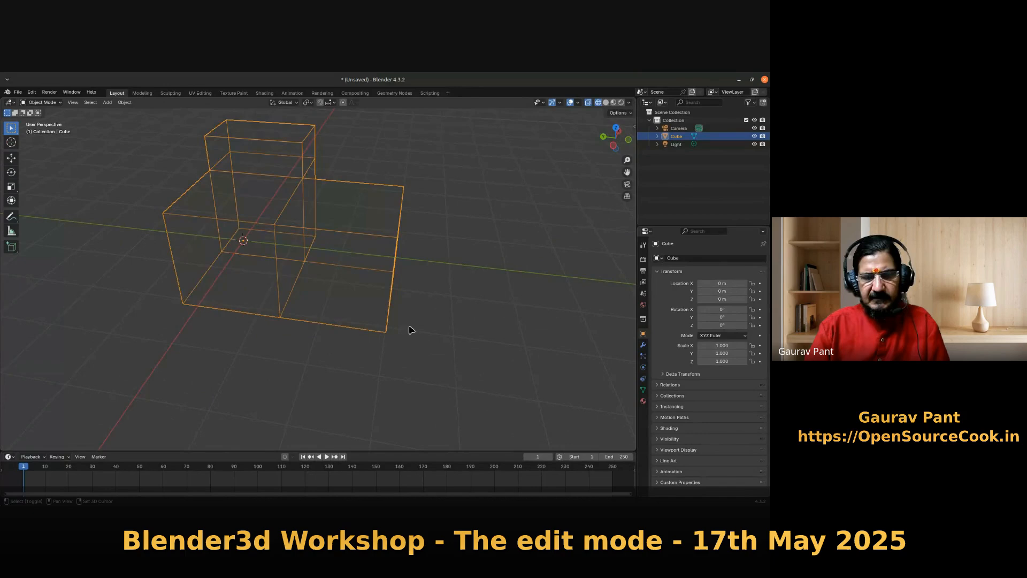
# - Switch the viewport to solid shading, enter Edit Mode and select the top face of the extended section
pyautogui.hotkey('shift', 'z')
pyautogui.moveTo(343, 324)
pyautogui.mouseDown(button='middle')
pyautogui.moveTo(433, 307)
pyautogui.moveTo(417, 346)
pyautogui.moveTo(305, 339)
pyautogui.moveTo(332, 262)
pyautogui.moveTo(374, 288)
pyautogui.mouseUp(button='middle')
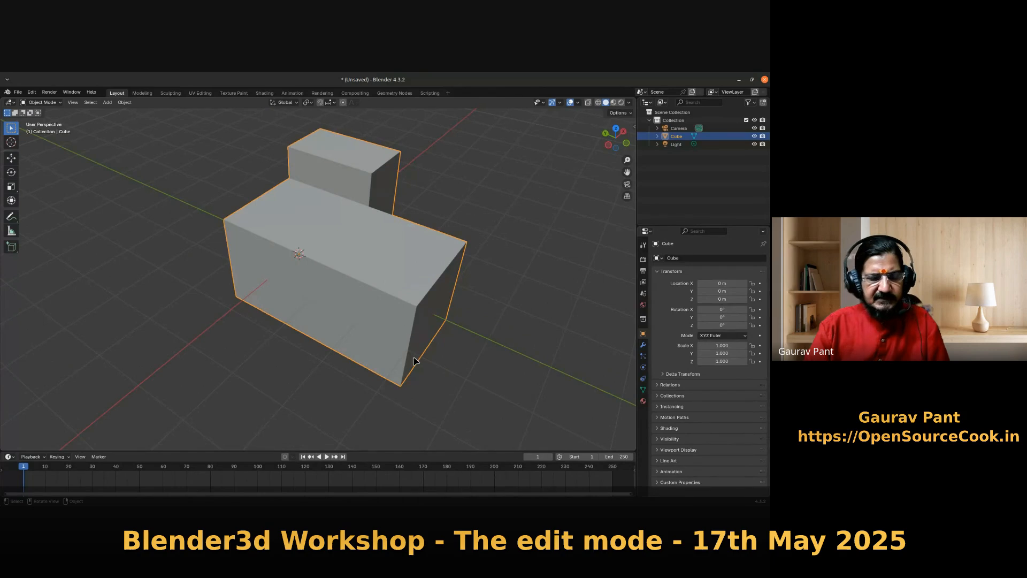
pyautogui.press('Tab')
pyautogui.moveTo(300, 343); pyautogui.dragTo(378, 335, button='middle')
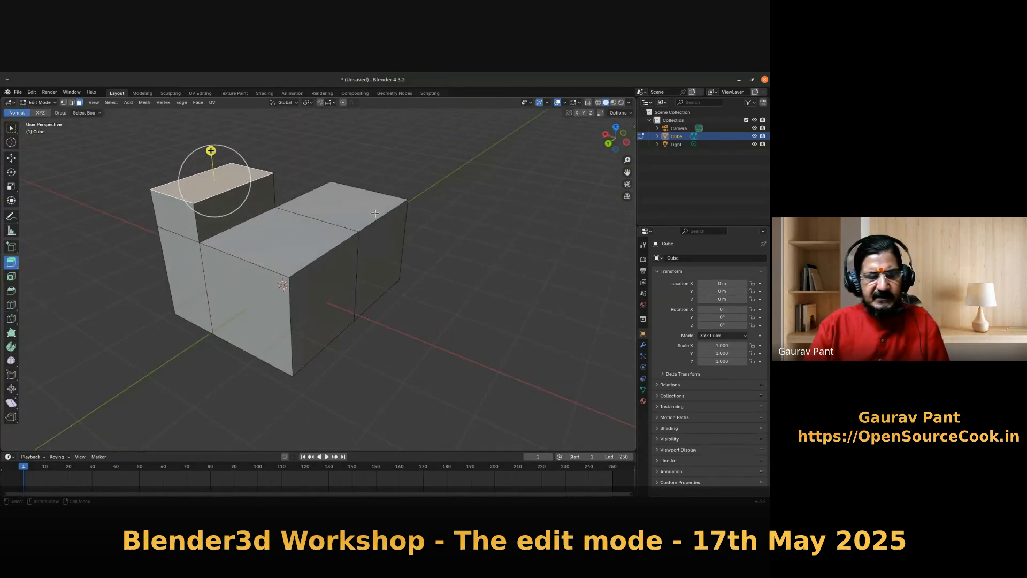
pyautogui.moveTo(288, 355); pyautogui.dragTo(369, 241, button='middle')
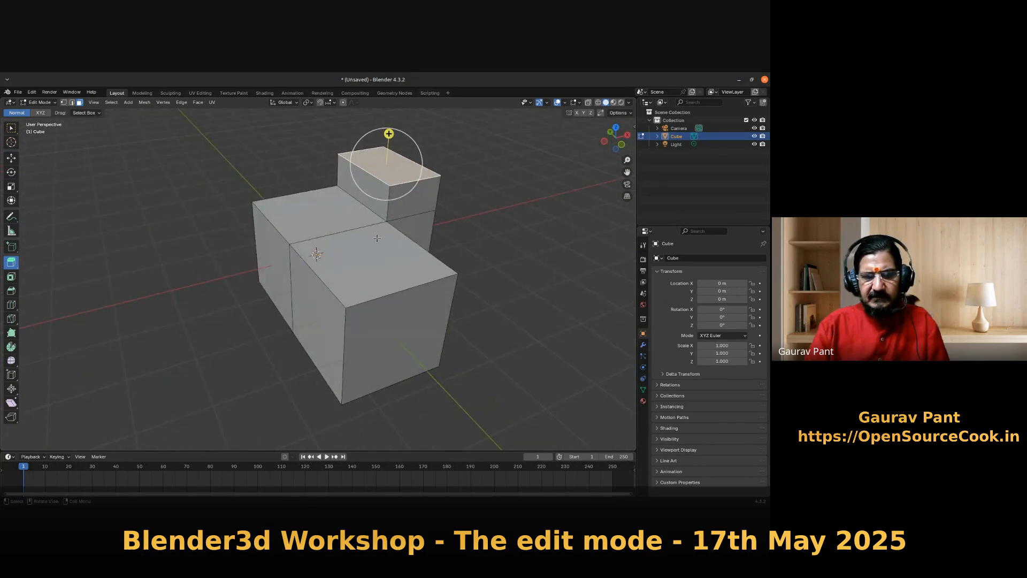
pyautogui.click(364, 262)
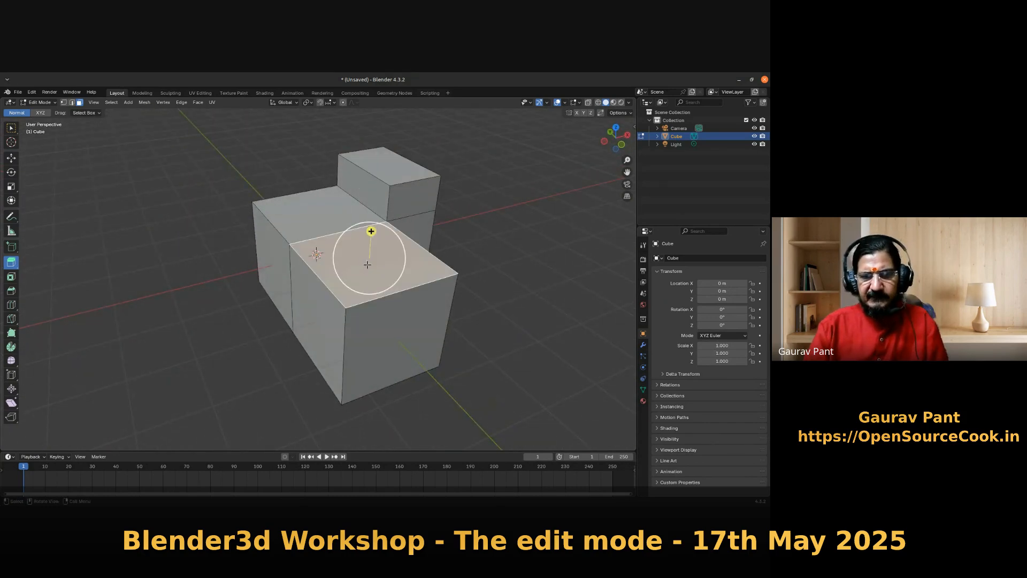
# - Extrude further faces of the extended section outward along their normals, one after another
pyautogui.click(402, 348)
pyautogui.moveTo(321, 328); pyautogui.dragTo(202, 358)
pyautogui.click(253, 290)
pyautogui.moveTo(270, 260); pyautogui.dragTo(266, 202)
pyautogui.click(220, 263)
pyautogui.moveTo(194, 277); pyautogui.dragTo(113, 292)
# - Extrude the currently selected side face outward along its normal by about 0.64 m
pyautogui.moveTo(113, 292); pyautogui.dragTo(123, 203, button='middle')
pyautogui.moveTo(105, 198); pyautogui.dragTo(72, 220)
pyautogui.scroll(-3, 220, 298)
pyautogui.moveTo(220, 293); pyautogui.dragTo(258, 310, button='middle')
pyautogui.moveTo(262, 346); pyautogui.dragTo(221, 306, button='middle')
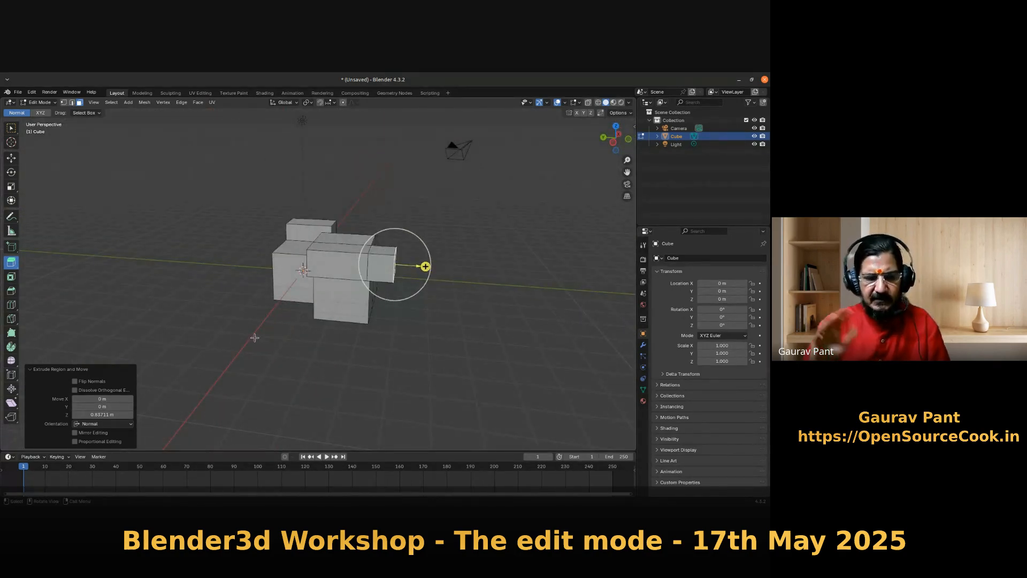
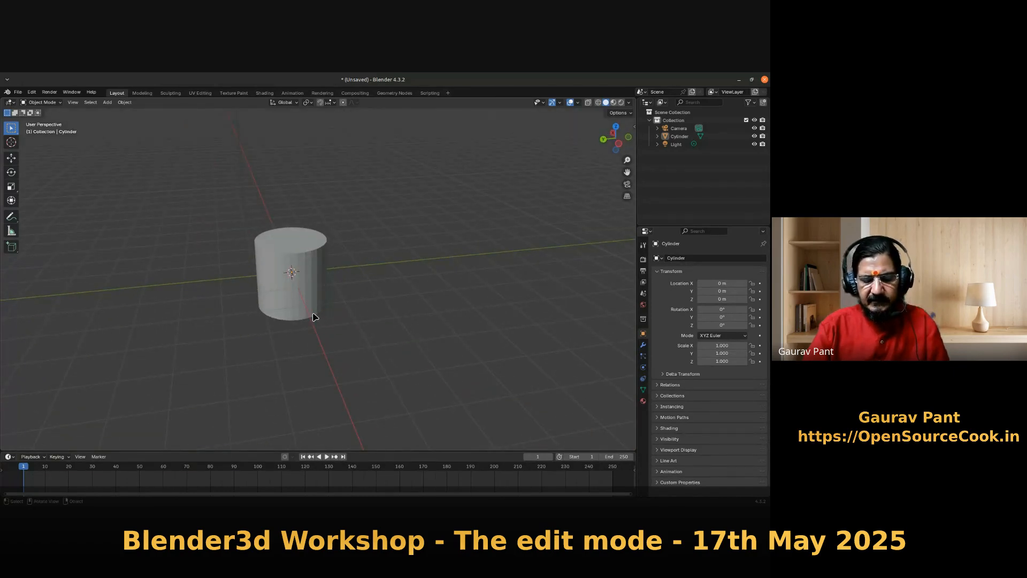
# - Try to delete the cylinder from the scene
pyautogui.press('x')
pyautogui.click(313, 314)
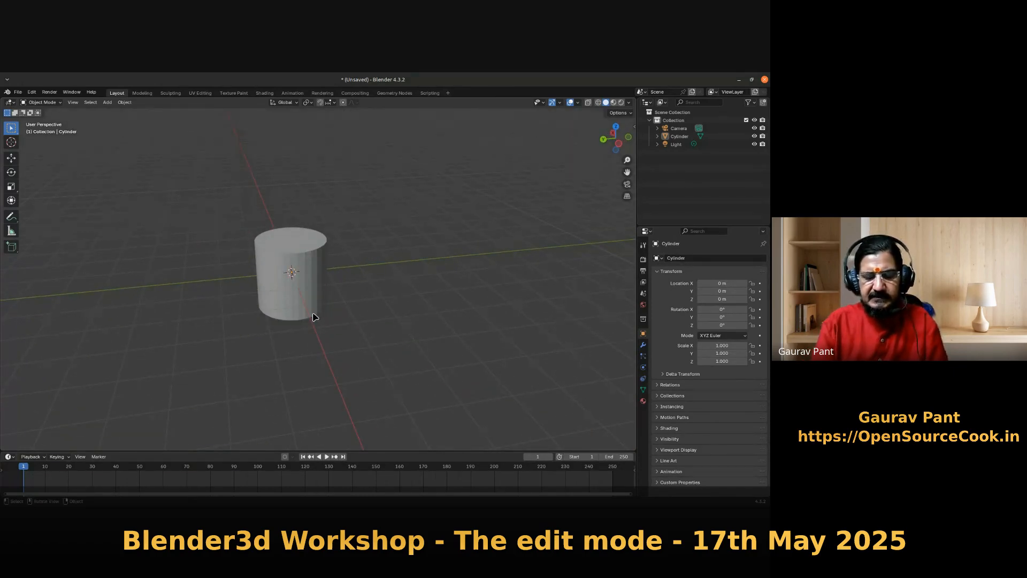
# - Select the cylinder and rotate it 90° about the global X axis so it lies horizontally
pyautogui.click(318, 286)
pyautogui.write('r')
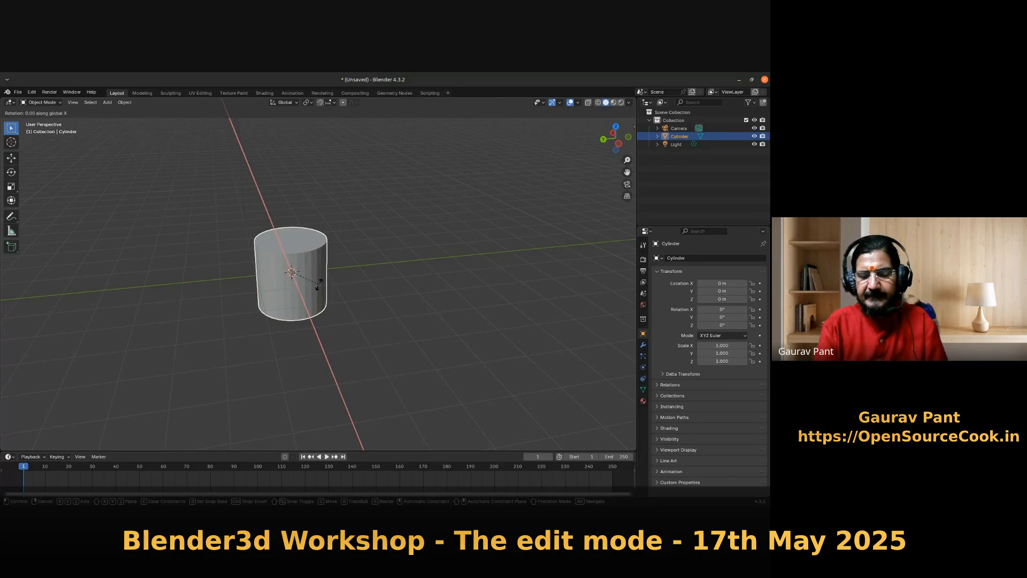
pyautogui.write('x90')
pyautogui.press('Return')
# - Stretch the cylinder along the Y axis by a factor of about 4.61 and apply its scale
pyautogui.press('s')
pyautogui.press('x')
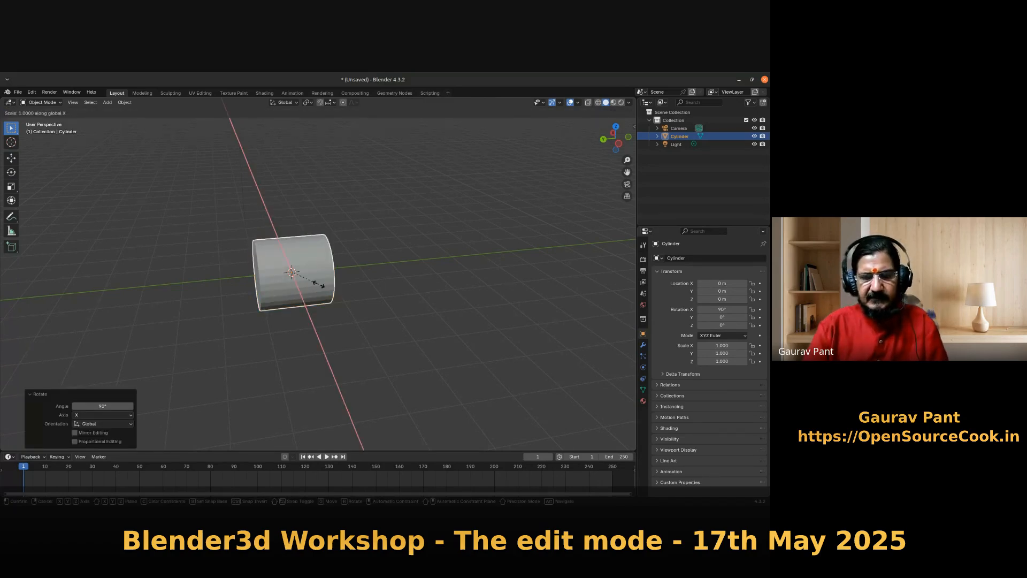
pyautogui.press('y')
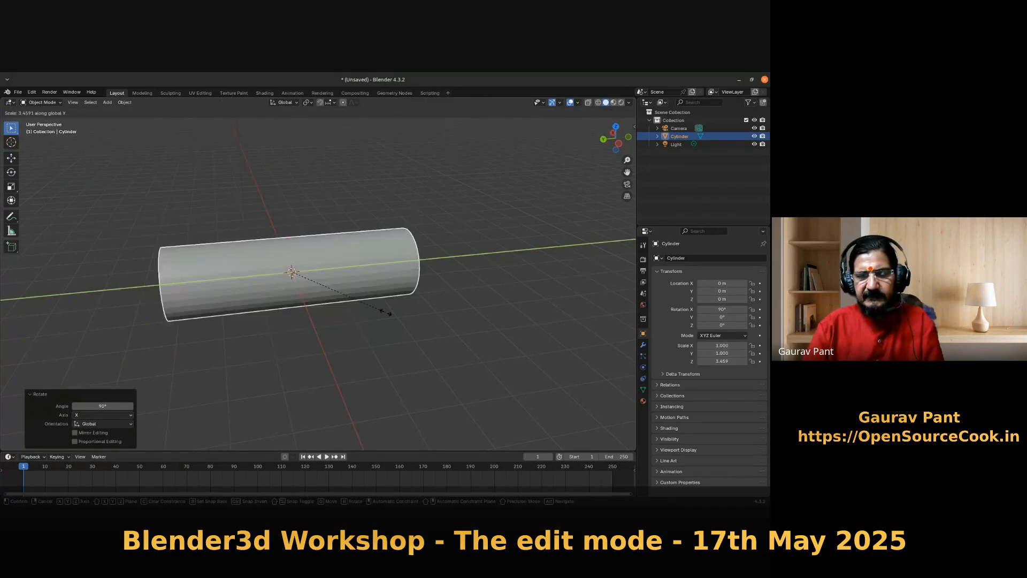
pyautogui.click(394, 335)
pyautogui.hotkey('ctrl', 'a')
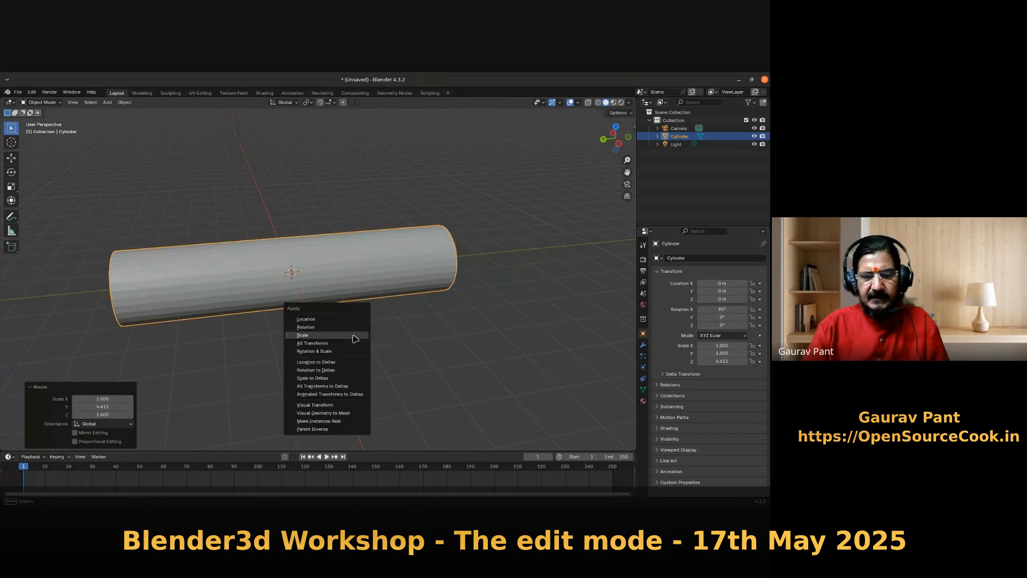
pyautogui.click(355, 335)
# - Enter edit mode on the cylinder, switch to the box selection tool and select a single lengthwise side face
pyautogui.moveTo(344, 363); pyautogui.dragTo(284, 337, button='middle')
pyautogui.press('Tab')
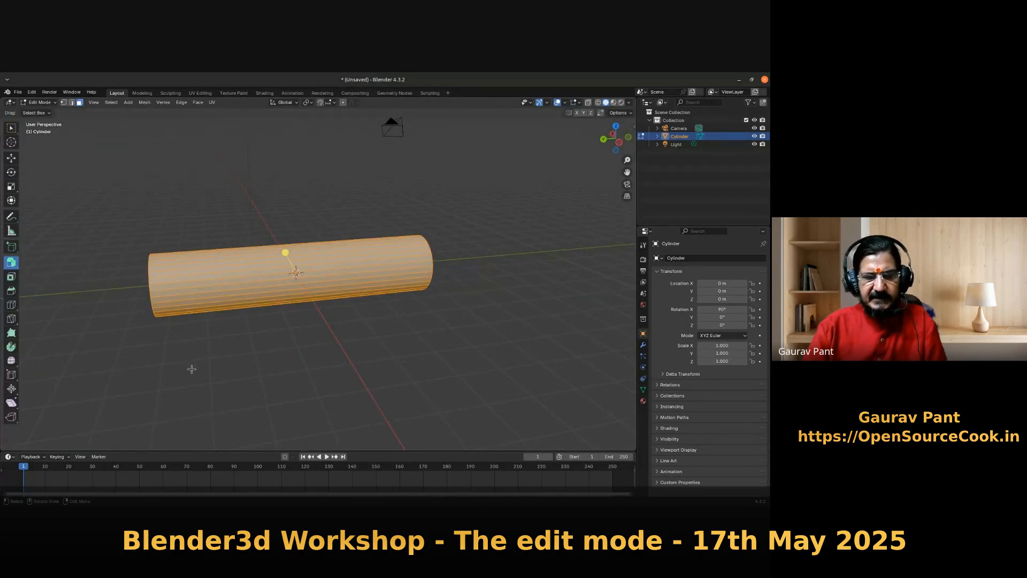
pyautogui.scroll(3, 218, 327)
pyautogui.scroll(-3, 230, 324)
pyautogui.moveTo(241, 326); pyautogui.dragTo(256, 230, button='middle')
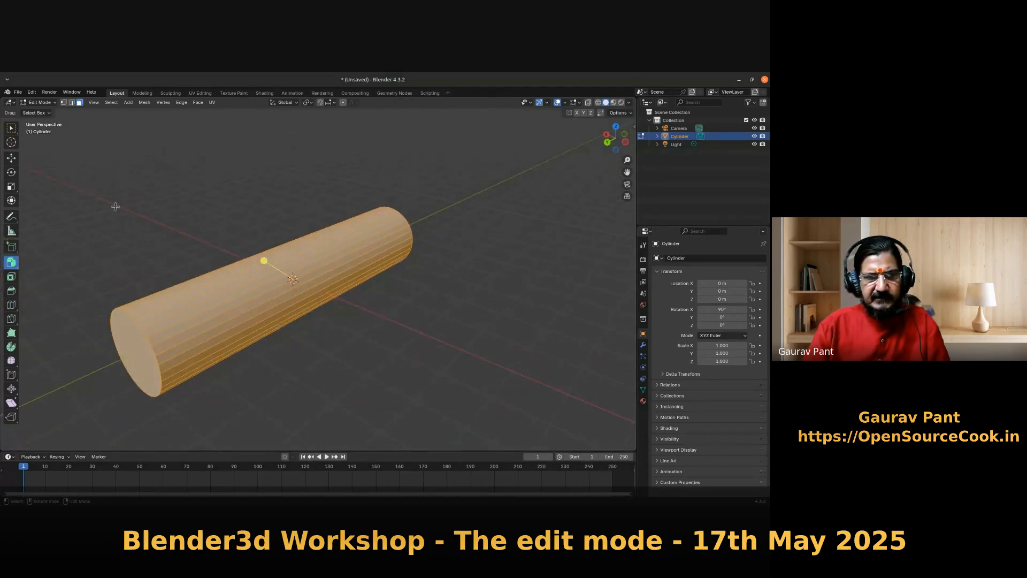
pyautogui.click(11, 127)
pyautogui.moveTo(322, 317); pyautogui.dragTo(168, 267, button='middle')
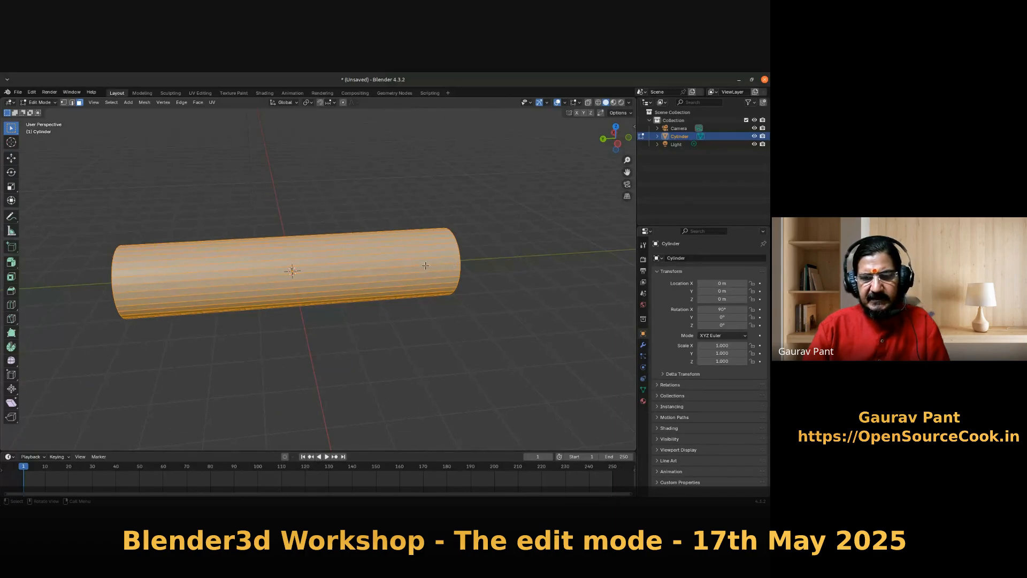
pyautogui.keyDown('alt'); pyautogui.click(297, 277); pyautogui.keyUp('alt')
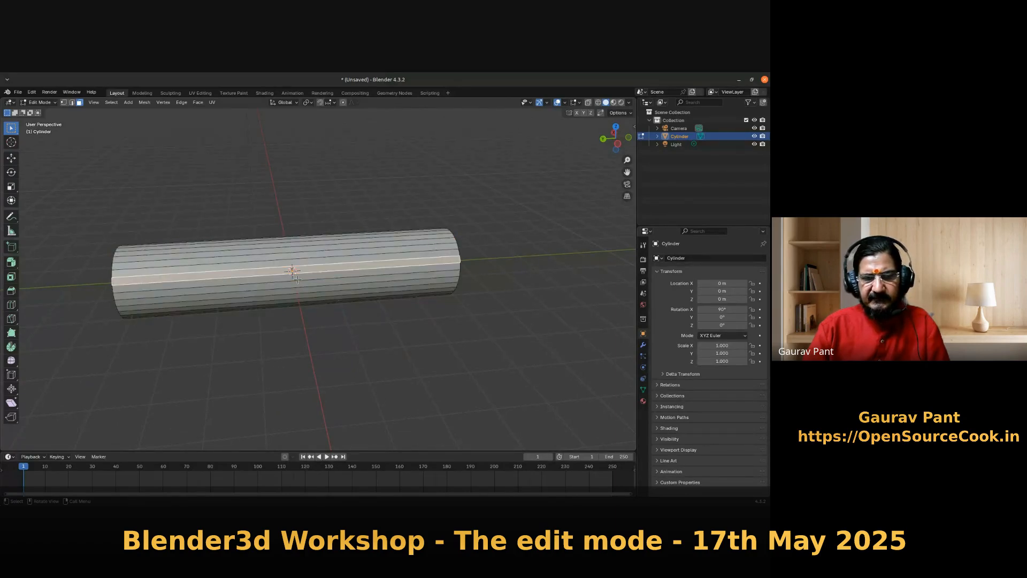
pyautogui.keyDown('alt'); pyautogui.click(327, 282); pyautogui.keyUp('alt')
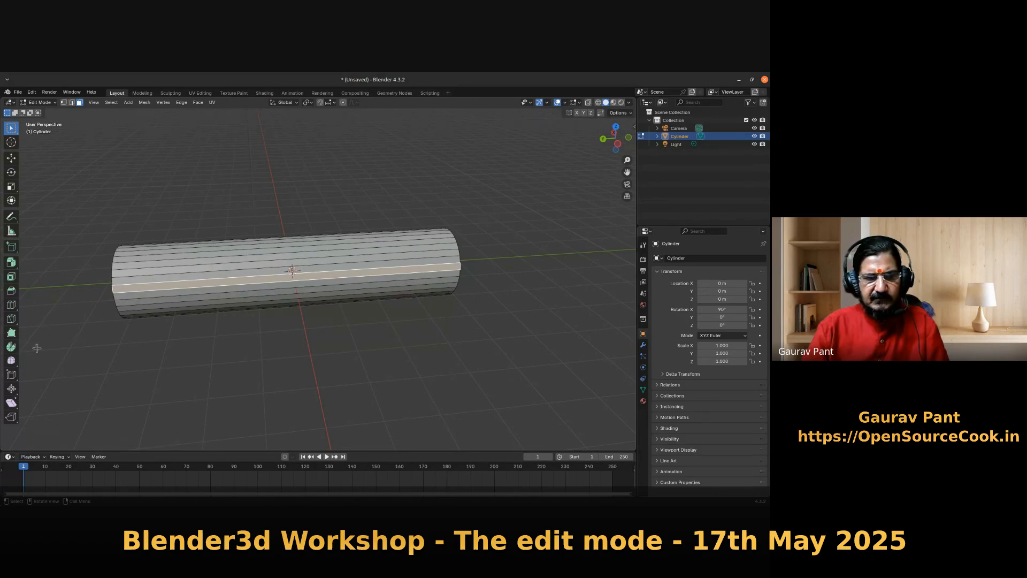
# - Clear the face selection, show the mesh as wireframe and add a loop cut around the cylinder's middle
pyautogui.click(11, 305)
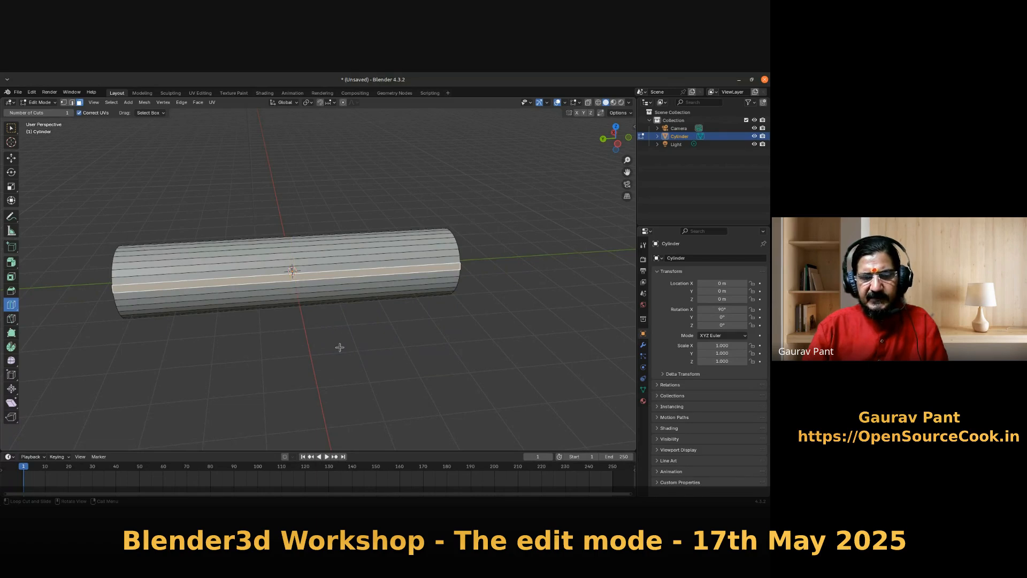
pyautogui.hotkey('shift', 'z')
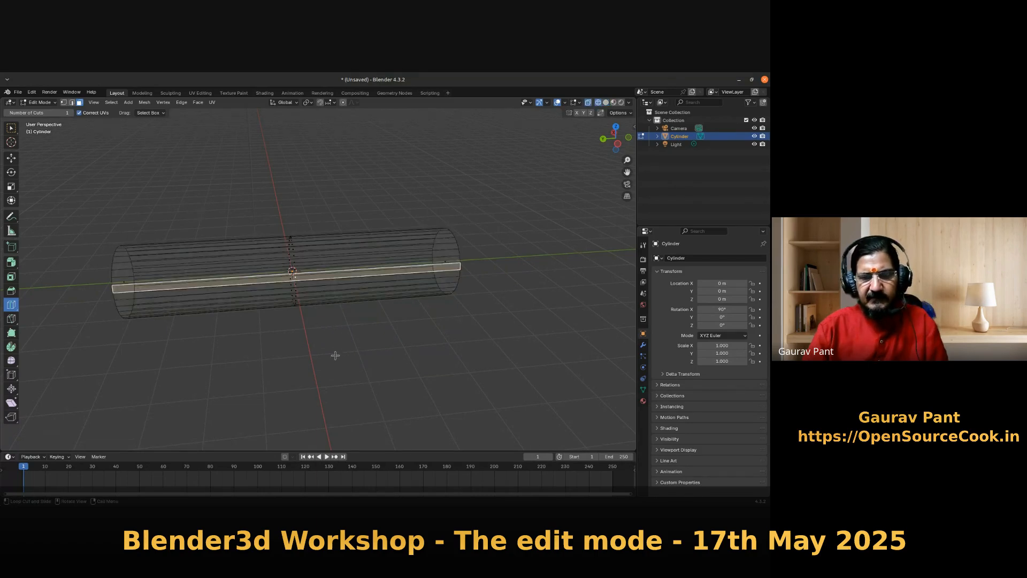
pyautogui.click(11, 127)
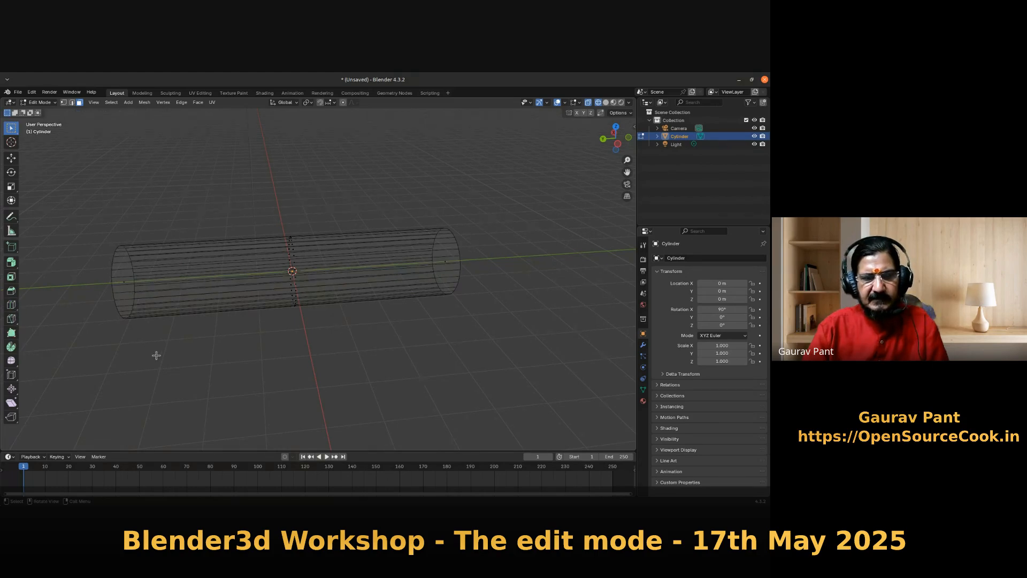
pyautogui.click(11, 305)
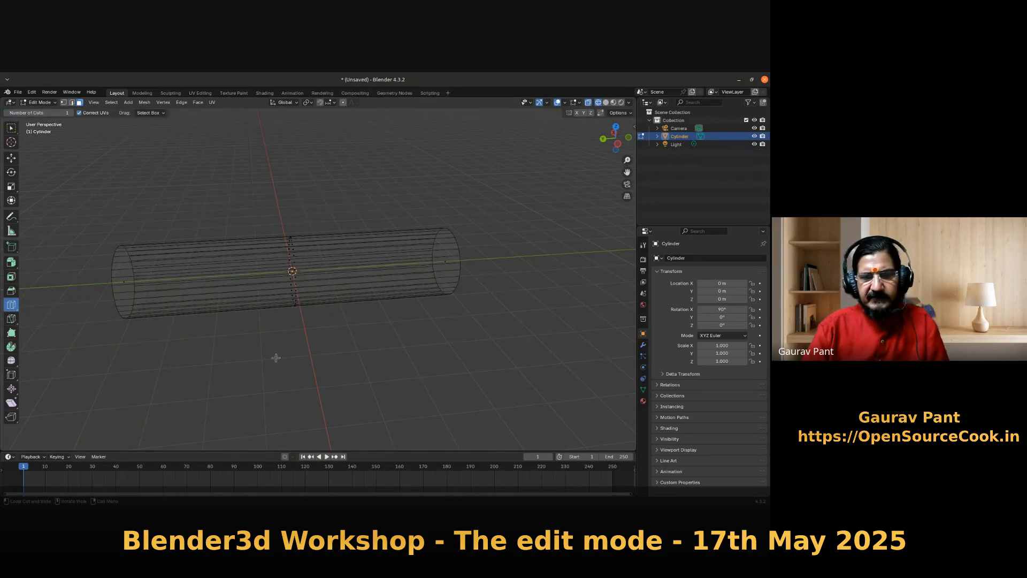
pyautogui.moveTo(284, 373); pyautogui.dragTo(307, 374, button='middle')
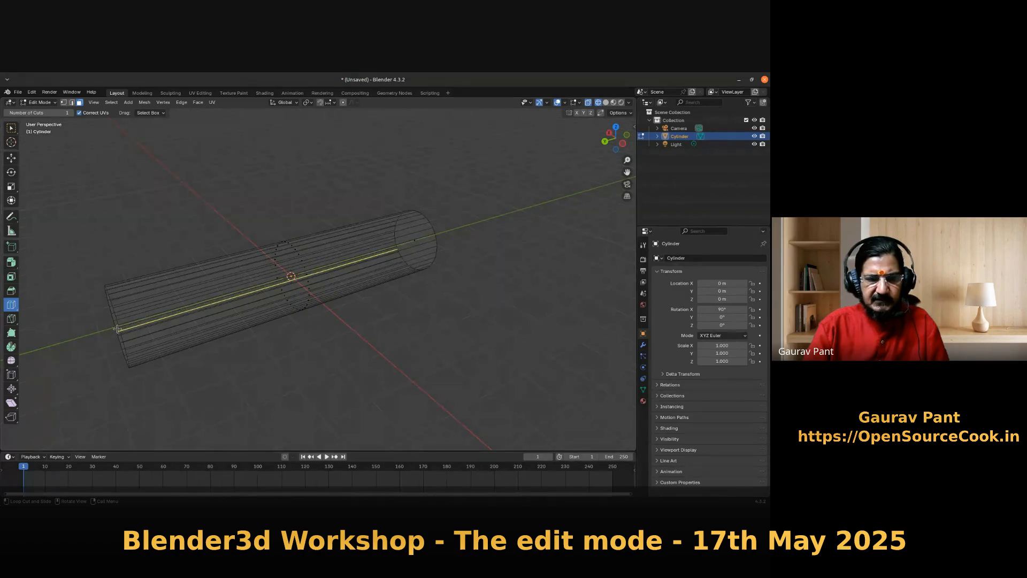
pyautogui.moveTo(119, 327); pyautogui.dragTo(213, 404)
pyautogui.moveTo(213, 404); pyautogui.dragTo(254, 361, button='middle')
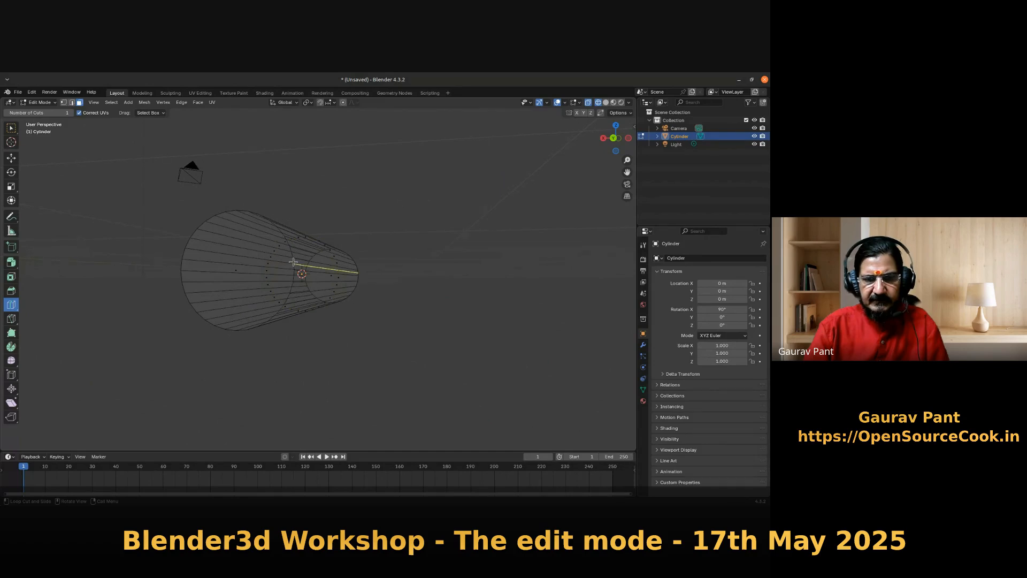
pyautogui.moveTo(443, 347); pyautogui.dragTo(328, 332, button='middle')
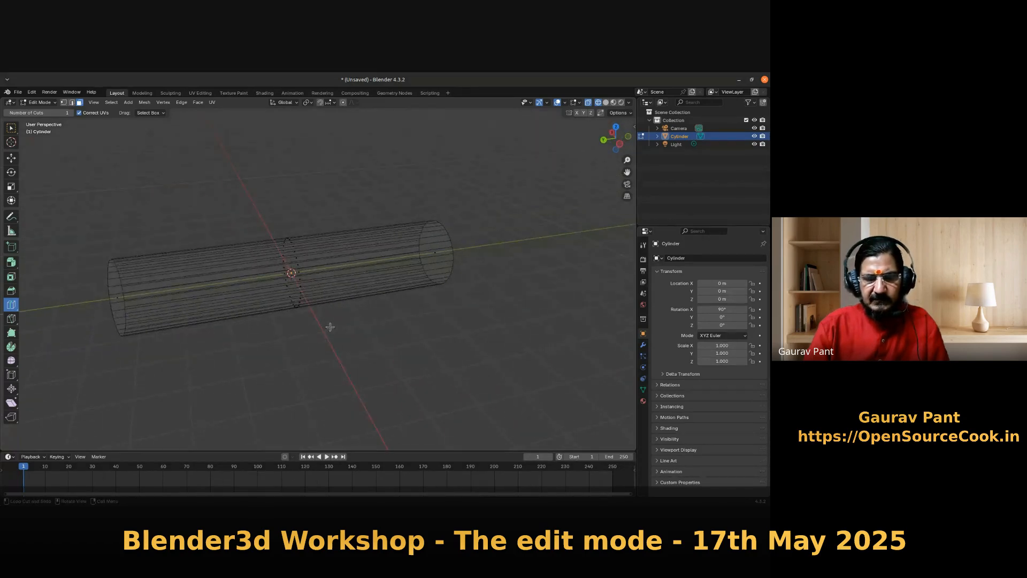
pyautogui.click(313, 295)
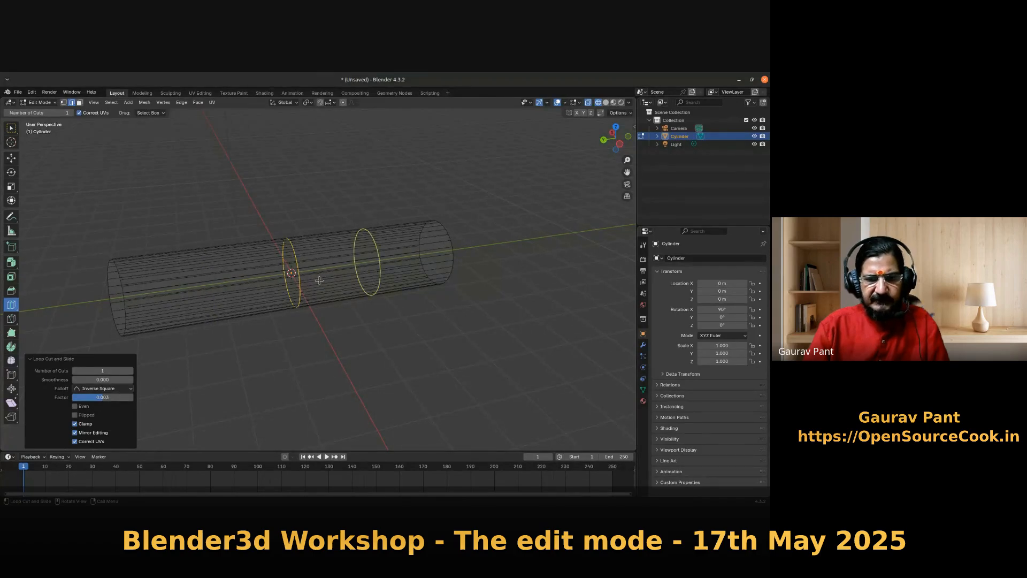
# - Increase the number of loop cuts to 6
pyautogui.click(130, 370)
pyautogui.click(130, 370)
pyautogui.click(130, 370)
pyautogui.click(130, 371)
pyautogui.click(130, 371)
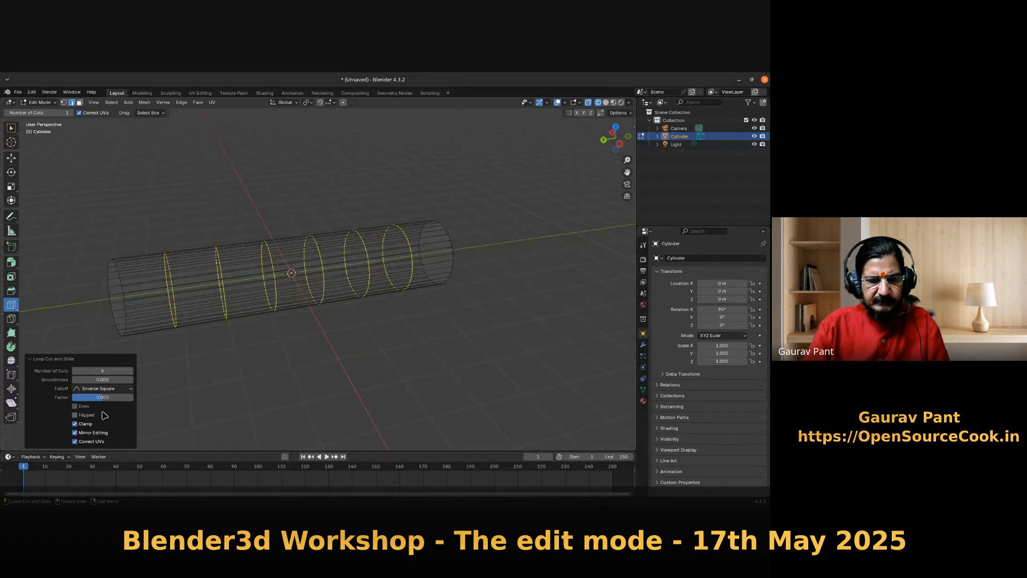
# - Try shifting the loop cuts along the cylinder, and set their slide factor to 0
pyautogui.moveTo(95, 398)
pyautogui.mouseDown()
pyautogui.moveTo(80, 398)
pyautogui.moveTo(110, 397)
pyautogui.mouseUp()
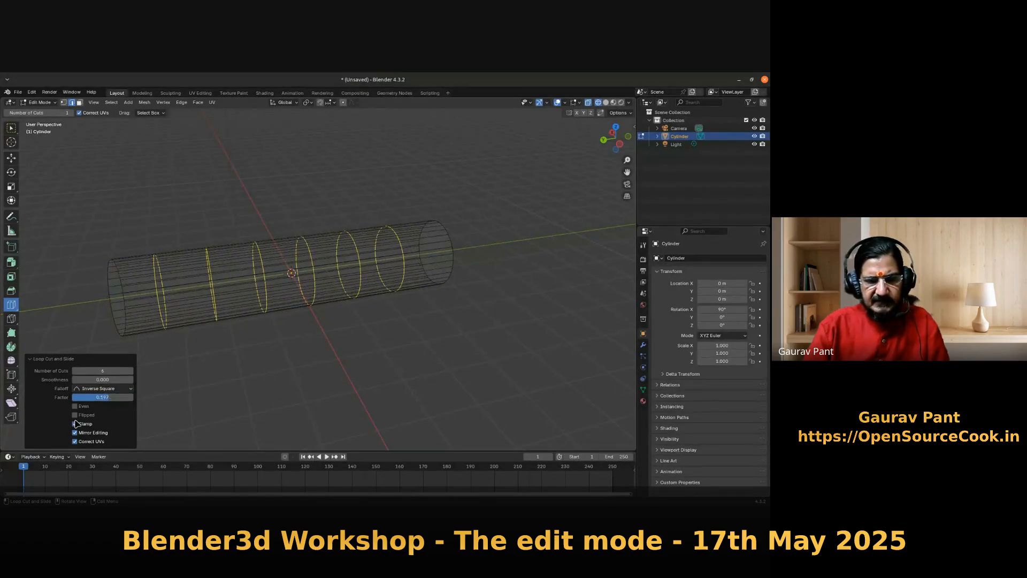
pyautogui.doubleClick(99, 399)
pyautogui.write('0')
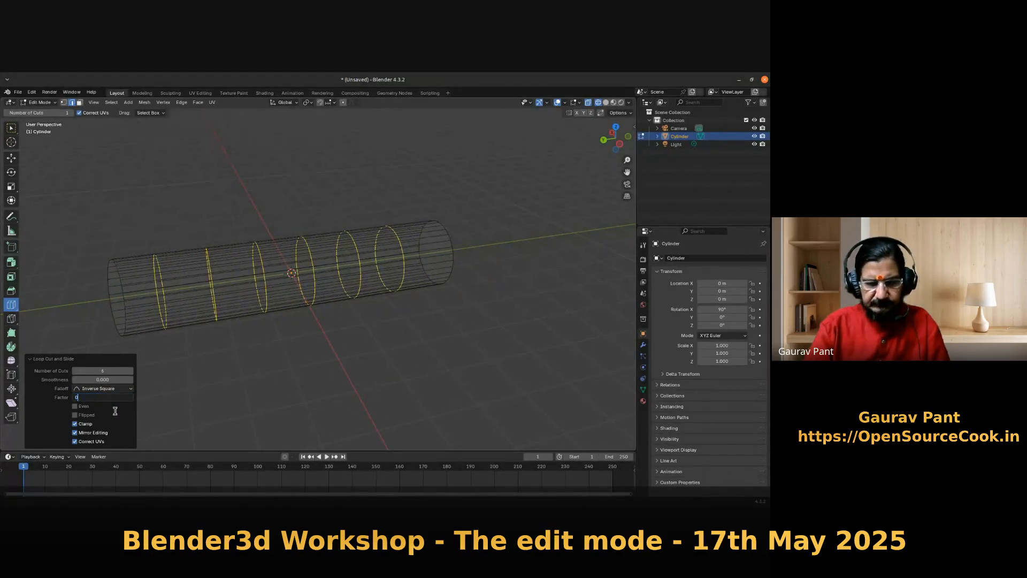
pyautogui.press('Return')
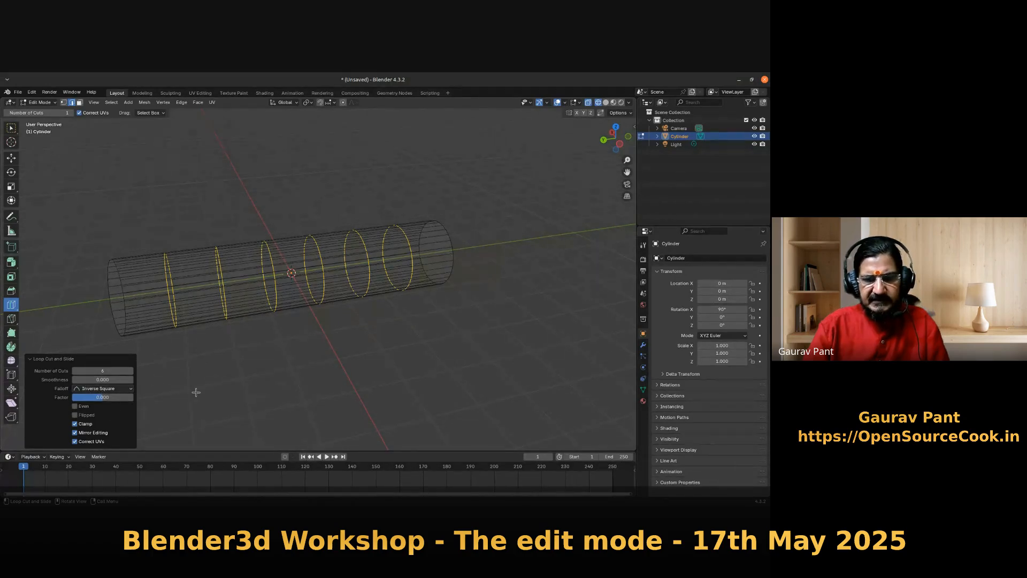
# - Raise the number of loop cuts along the cylinder to 12
pyautogui.click(133, 370)
pyautogui.click(132, 371)
pyautogui.click(132, 370)
pyautogui.click(133, 371)
pyautogui.click(132, 371)
pyautogui.click(132, 371)
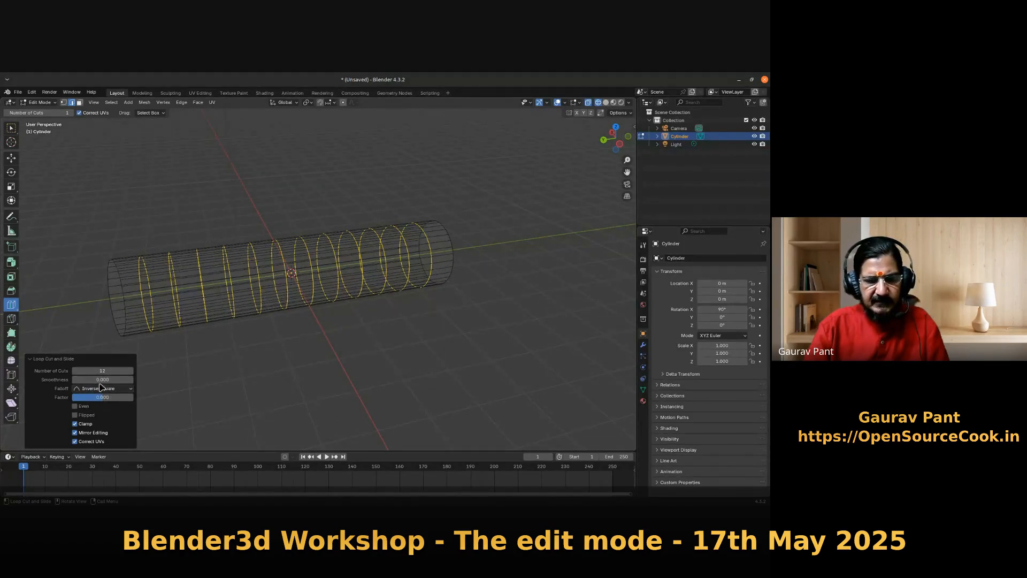
# - Bulge the loop cuts with a smoothness of about 0.19, trying the Sharp falloff before choosing Sphere
pyautogui.moveTo(106, 379); pyautogui.dragTo(135, 379)
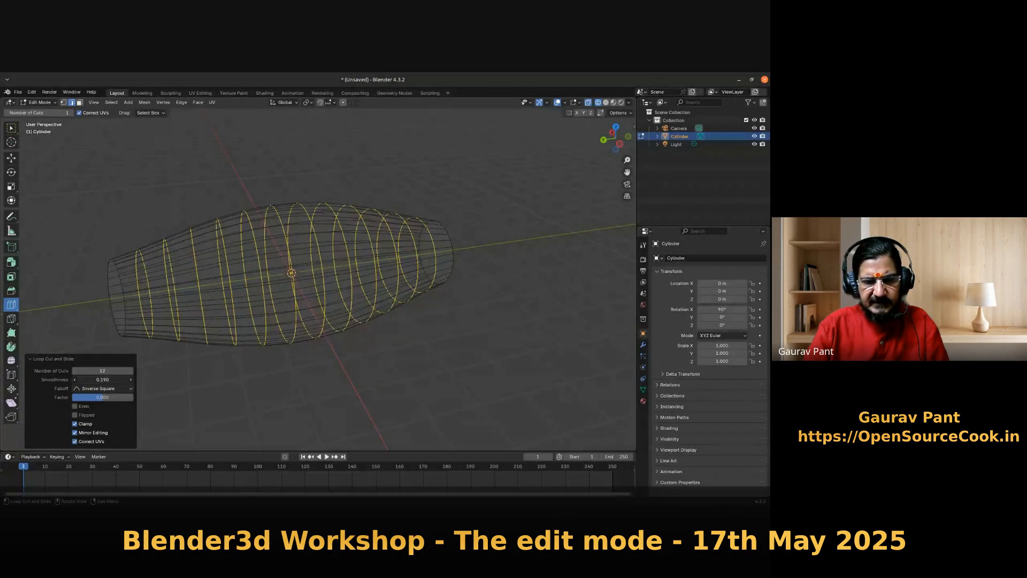
pyautogui.click(95, 388)
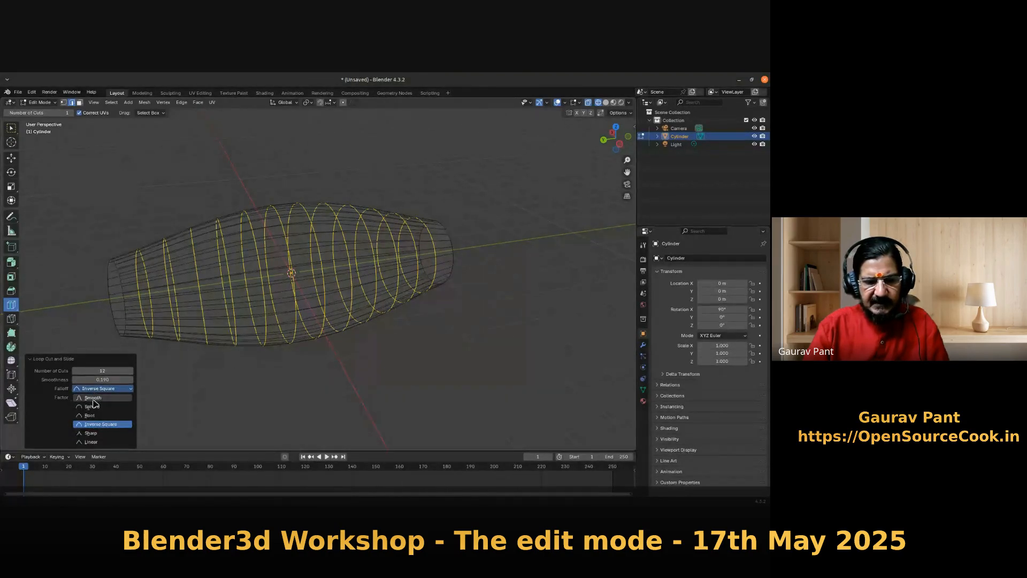
pyautogui.click(95, 434)
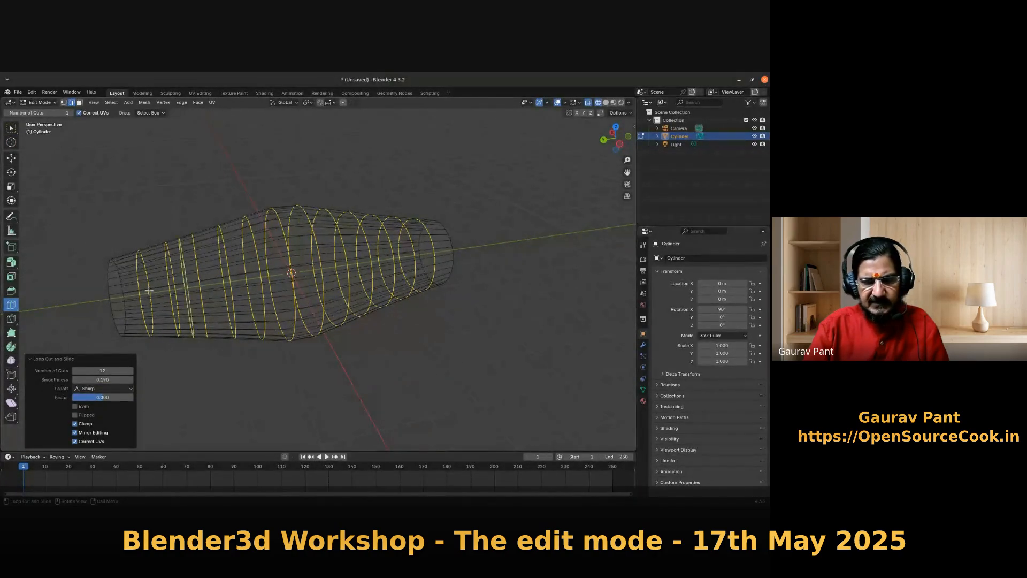
pyautogui.click(107, 389)
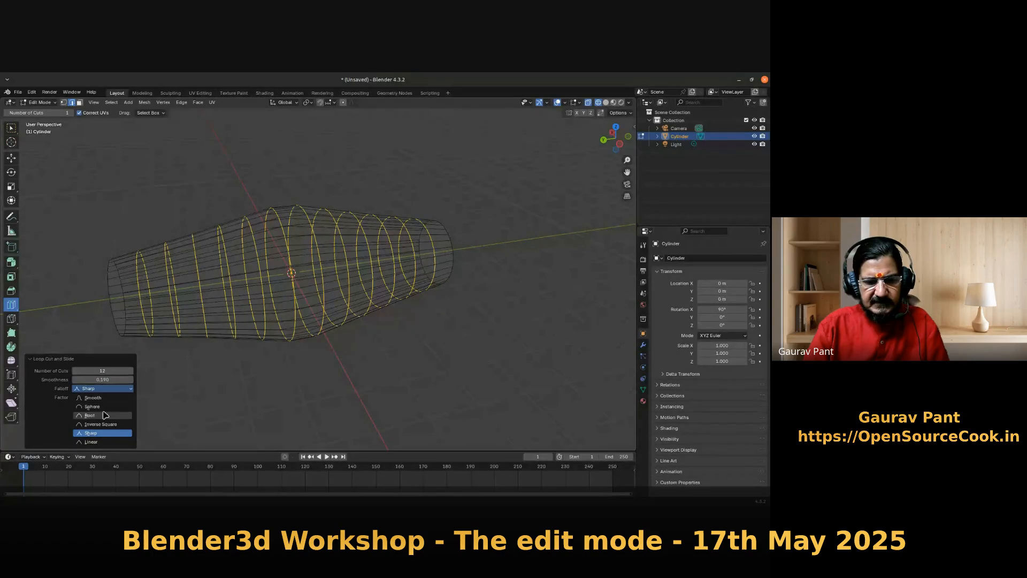
pyautogui.click(105, 407)
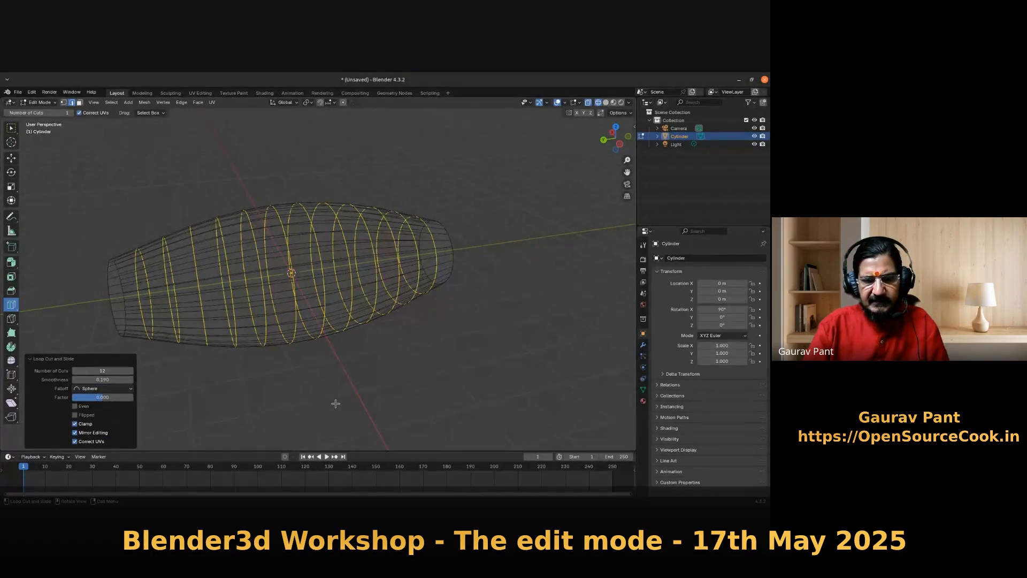
# - Return to the selection tool, deselect the loops and switch the bulged cylinder back to solid shading
pyautogui.click(12, 130)
pyautogui.click(333, 411)
pyautogui.moveTo(286, 360); pyautogui.dragTo(324, 392, button='middle')
pyautogui.hotkey('shift', 'z')
pyautogui.moveTo(380, 303); pyautogui.dragTo(344, 337, button='middle')
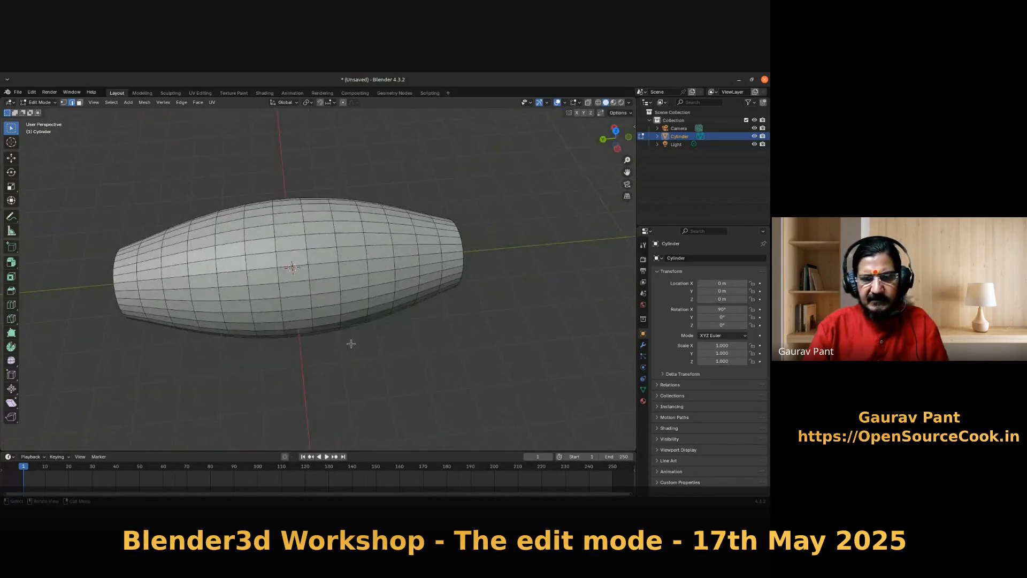
# - Leave edit mode and rotate the bulged cylinder 90° about the X axis to stand it upright
pyautogui.press('Tab')
pyautogui.press('r')
pyautogui.press('x')
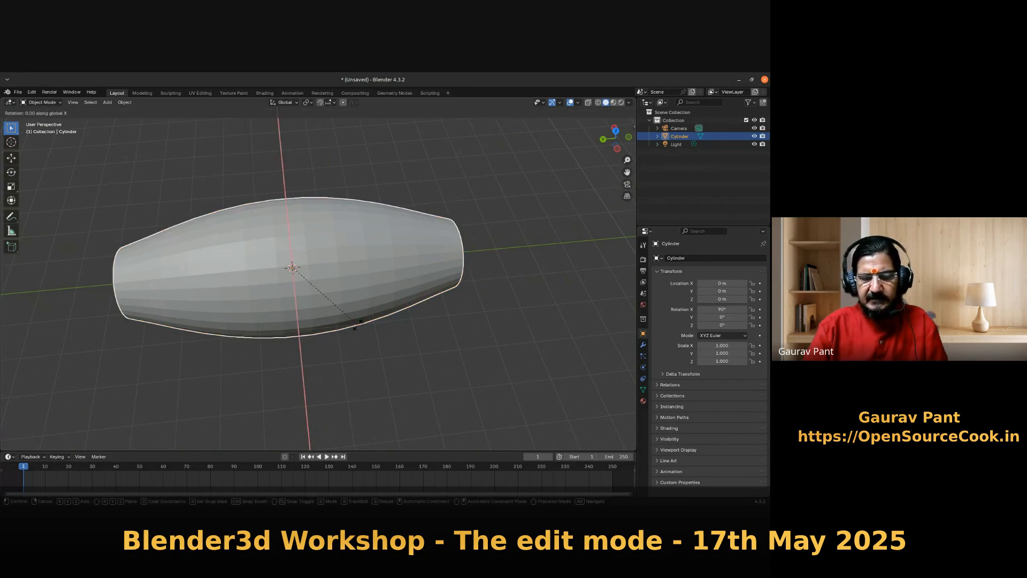
pyautogui.write('90')
pyautogui.press('Return')
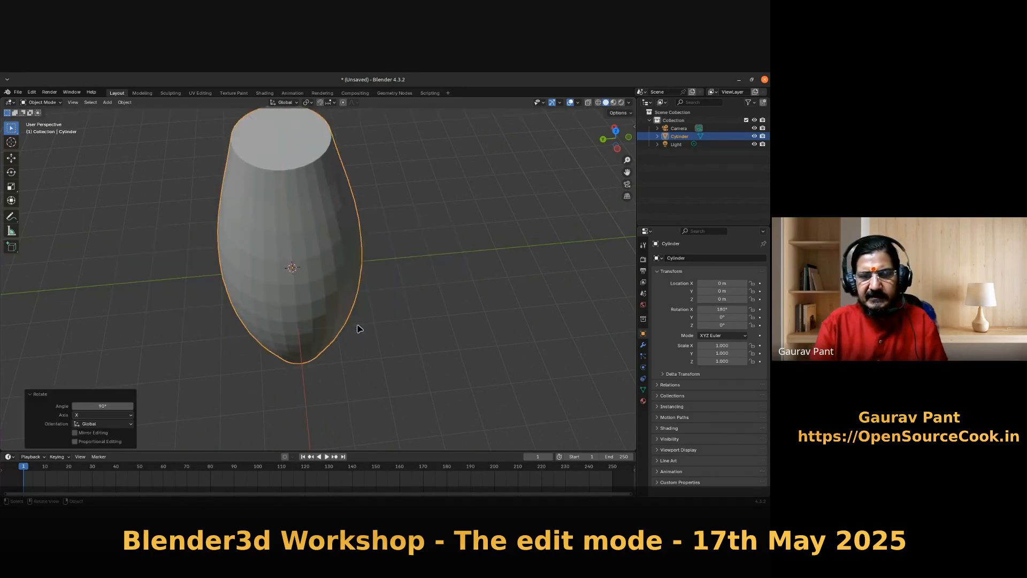
# - Move the bulged cylinder aside by about 3.77 m in X and 8.48 m in Y, and add a cube at the origin
pyautogui.moveTo(362, 360); pyautogui.dragTo(401, 355, button='middle')
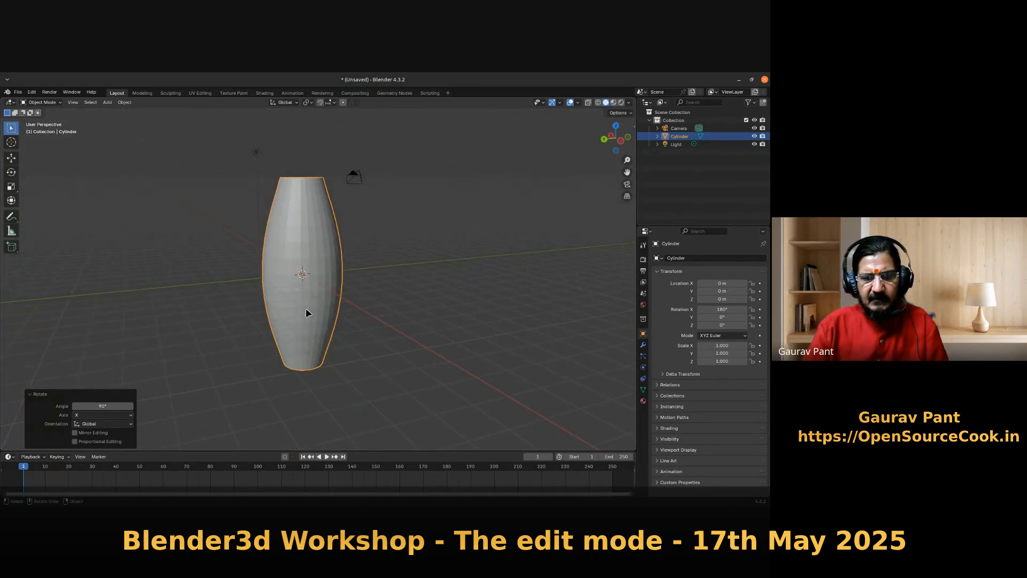
pyautogui.moveTo(307, 314); pyautogui.dragTo(121, 293)
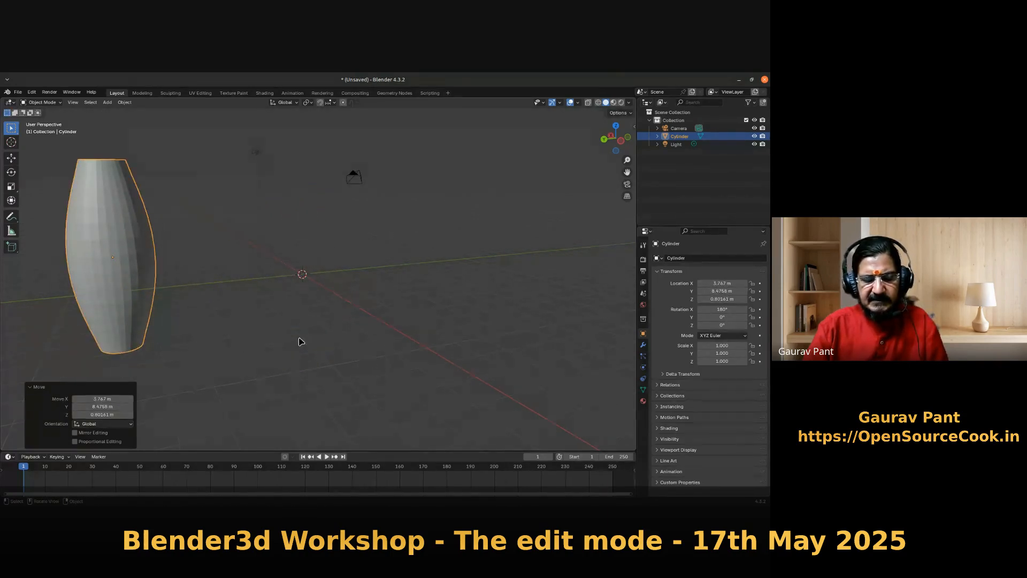
pyautogui.hotkey('shift', 'a')
pyautogui.moveTo(303, 305)
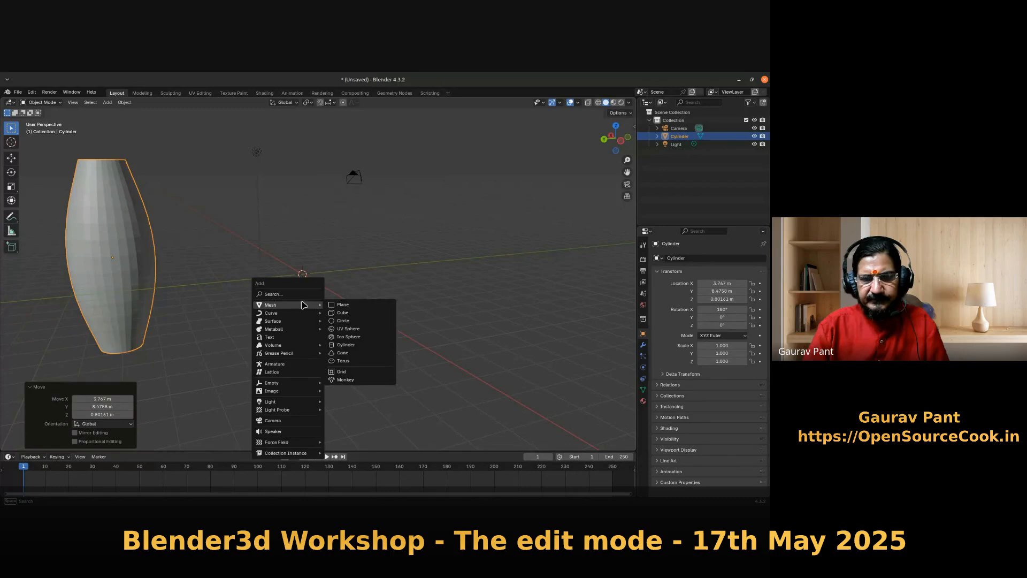
pyautogui.click(359, 314)
pyautogui.moveTo(358, 356); pyautogui.dragTo(332, 354, button='middle')
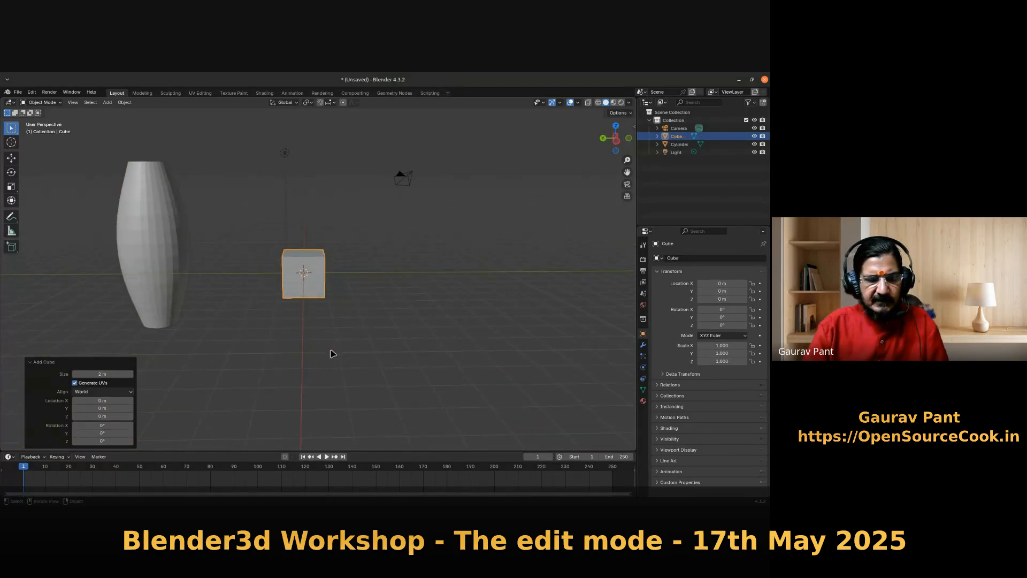
pyautogui.scroll(2, 330, 353)
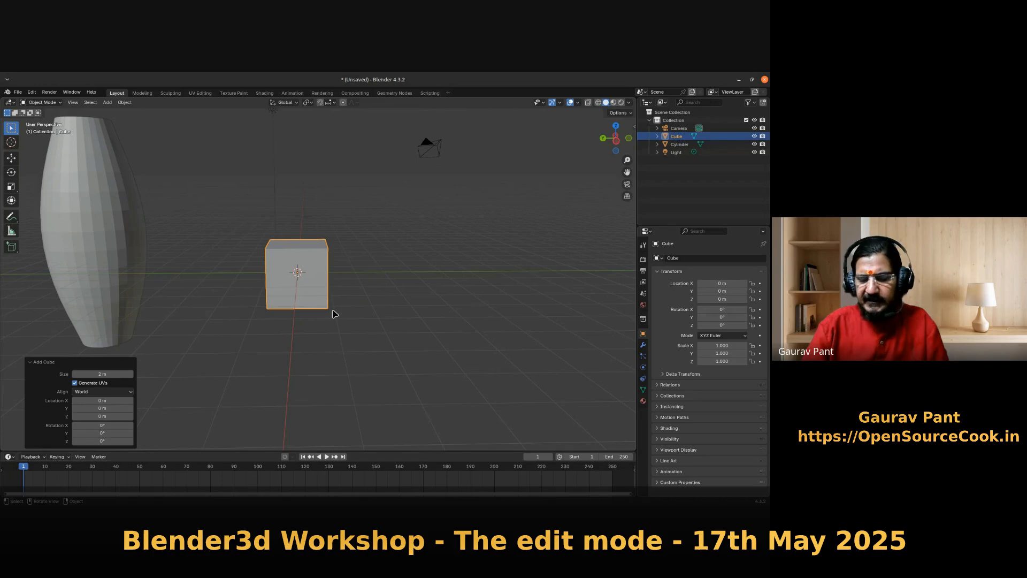
# - Move the bulged cylinder away from the cube by about -14.04 m in X and 0.24 m in Z in the front view
pyautogui.press('KP_3')
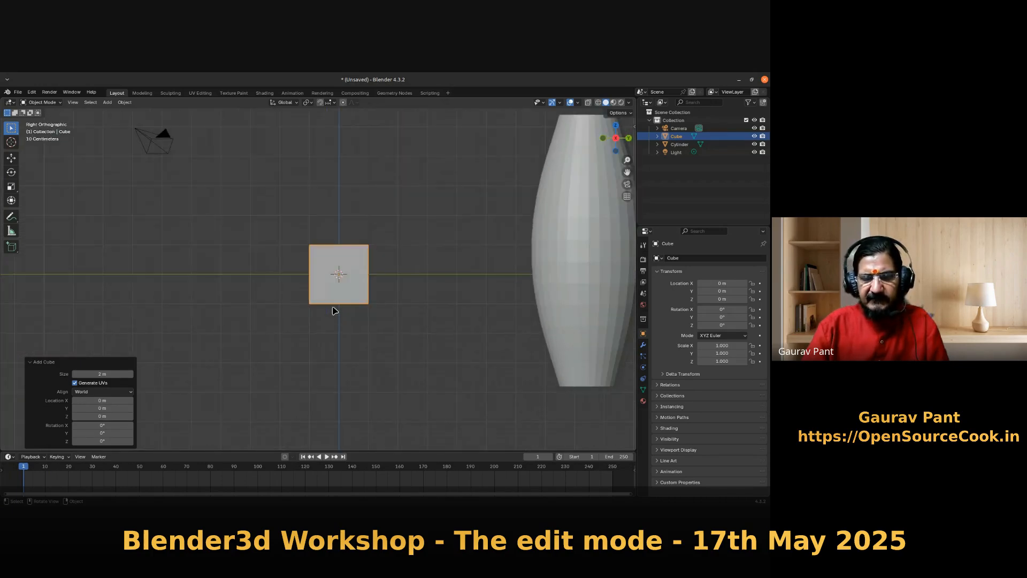
pyautogui.keyDown('shift'); pyautogui.moveTo(439, 285); pyautogui.dragTo(330, 285, button='middle'); pyautogui.keyUp('shift')
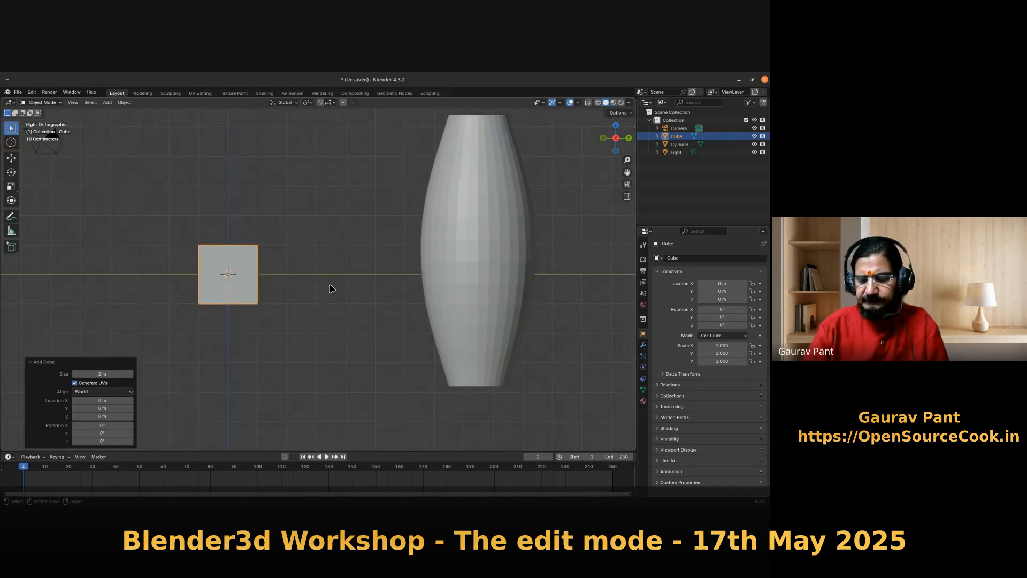
pyautogui.press('KP_1')
pyautogui.click(432, 262)
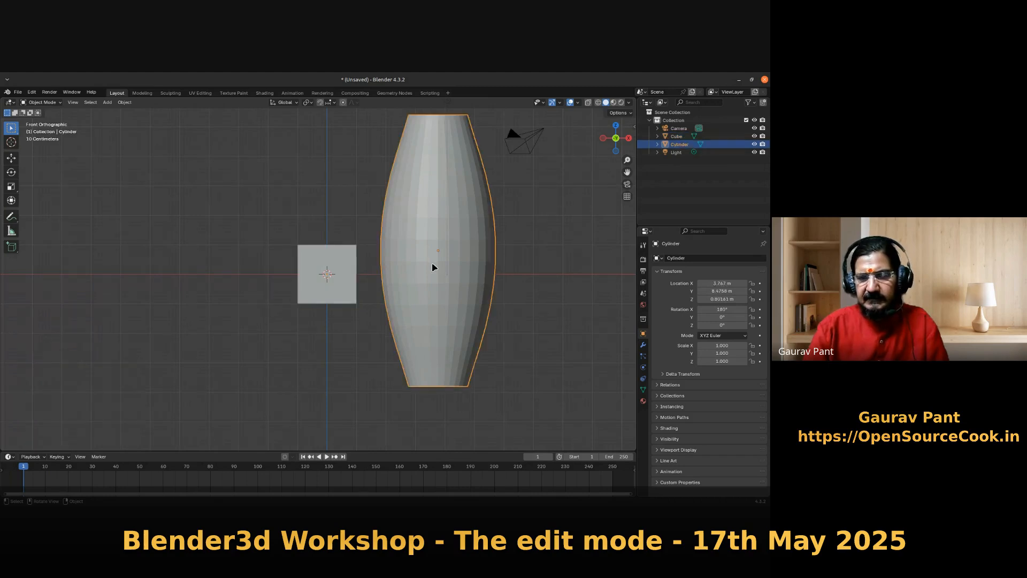
pyautogui.press('g')
pyautogui.click(15, 256)
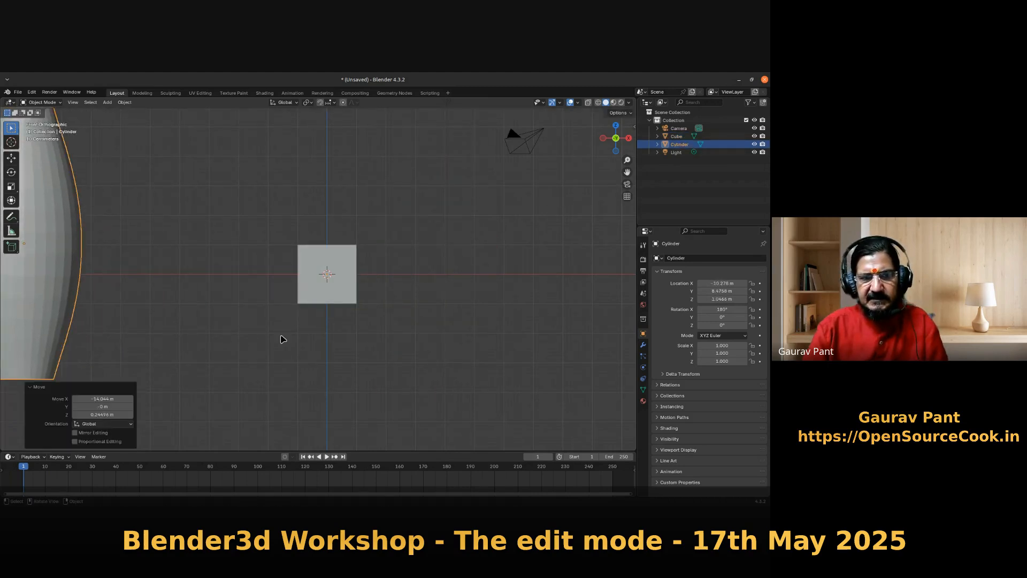
# - Copy the cube and place the pasted duplicate 2 m along X, flush against the original
pyautogui.click(302, 300)
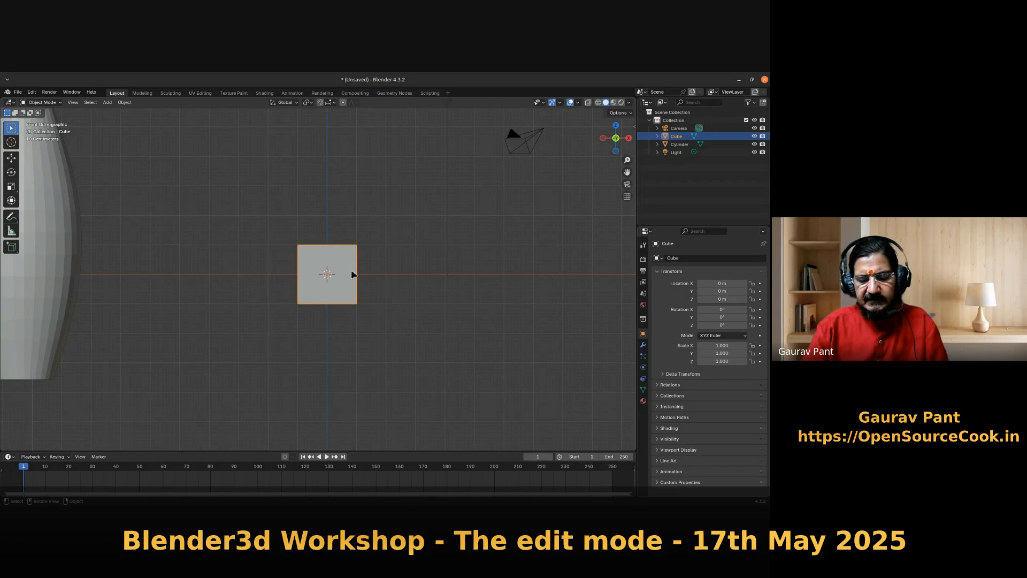
pyautogui.hotkey('ctrl', 'c')
pyautogui.hotkey('ctrl', 'v')
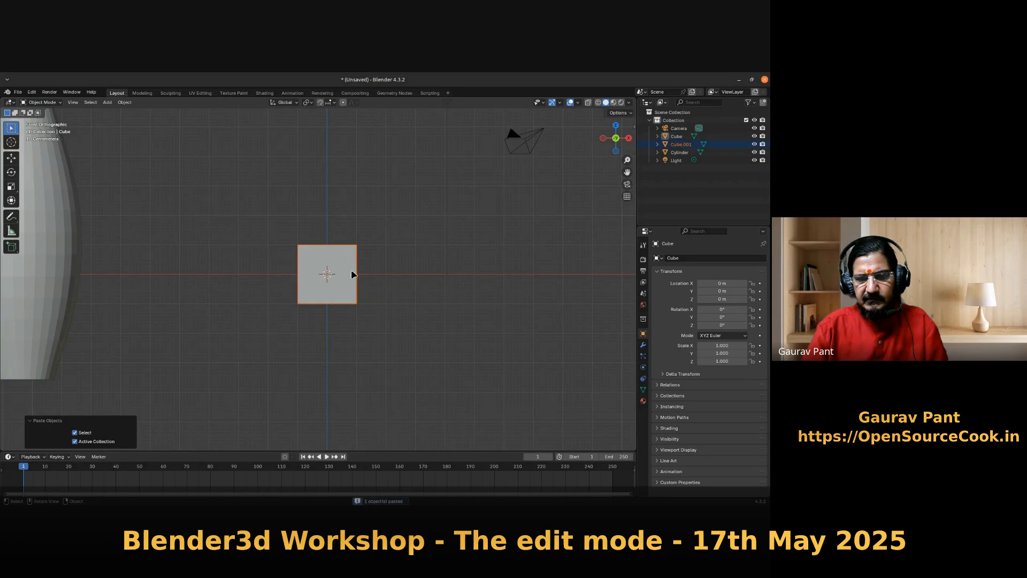
pyautogui.press('g')
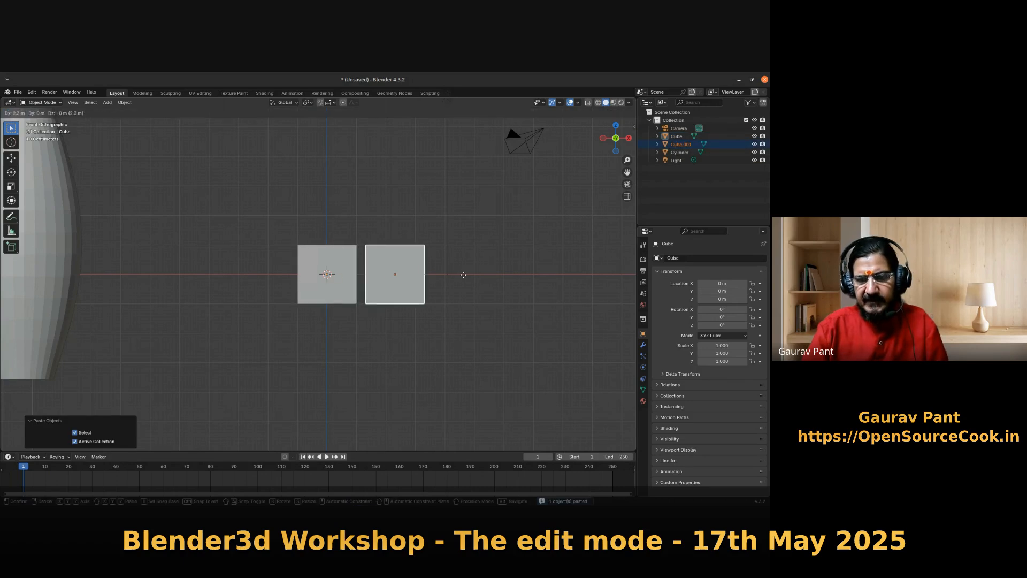
pyautogui.click(453, 273)
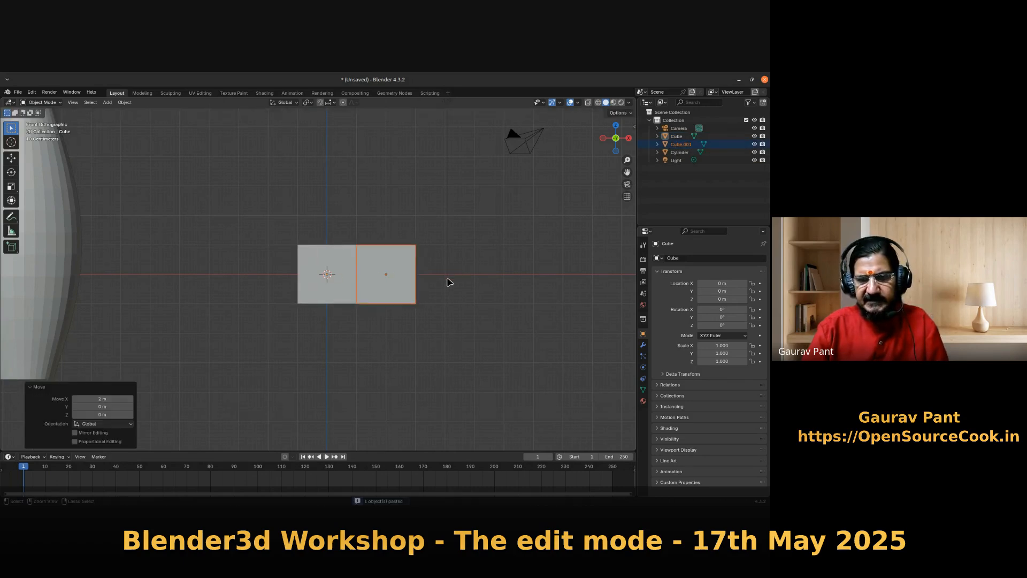
# - Paste another cube, move it along negative X against the original's opposite side, and select the middle cube
pyautogui.click(309, 282)
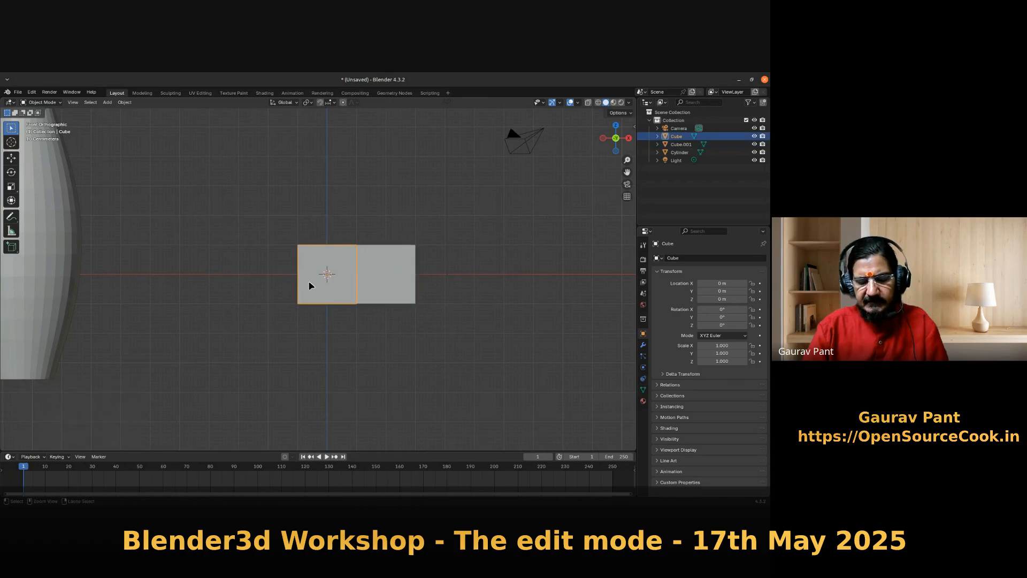
pyautogui.hotkey('ctrl', 'v')
pyautogui.press('g')
pyautogui.press('y')
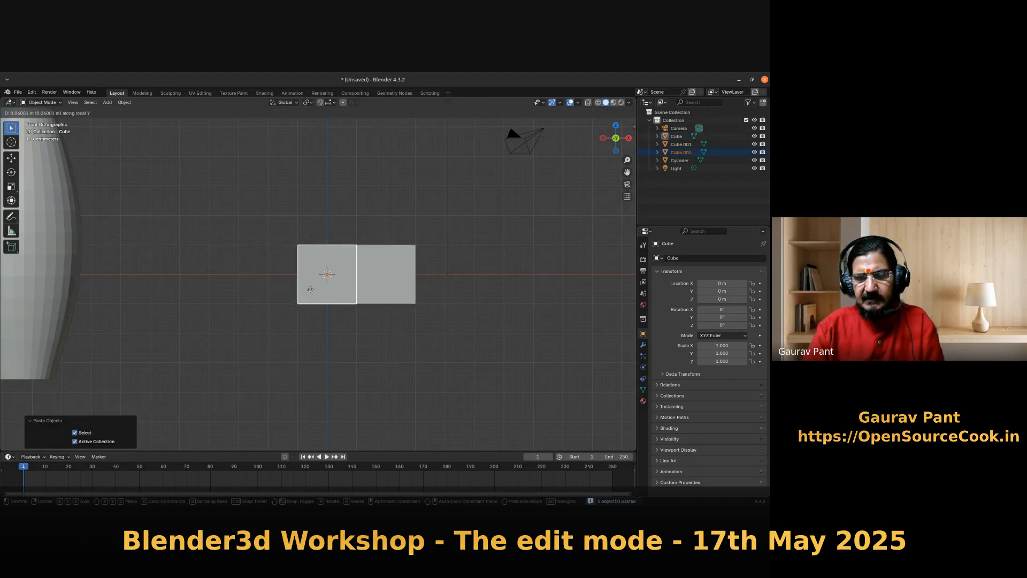
pyautogui.press('x')
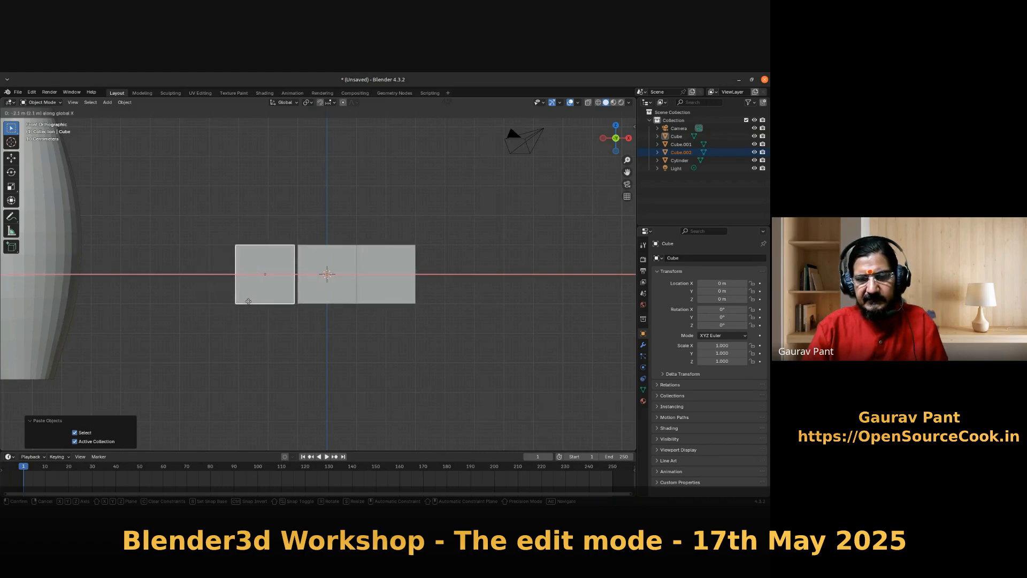
pyautogui.click(250, 303)
pyautogui.moveTo(233, 360); pyautogui.dragTo(252, 378, button='middle')
pyautogui.click(380, 284)
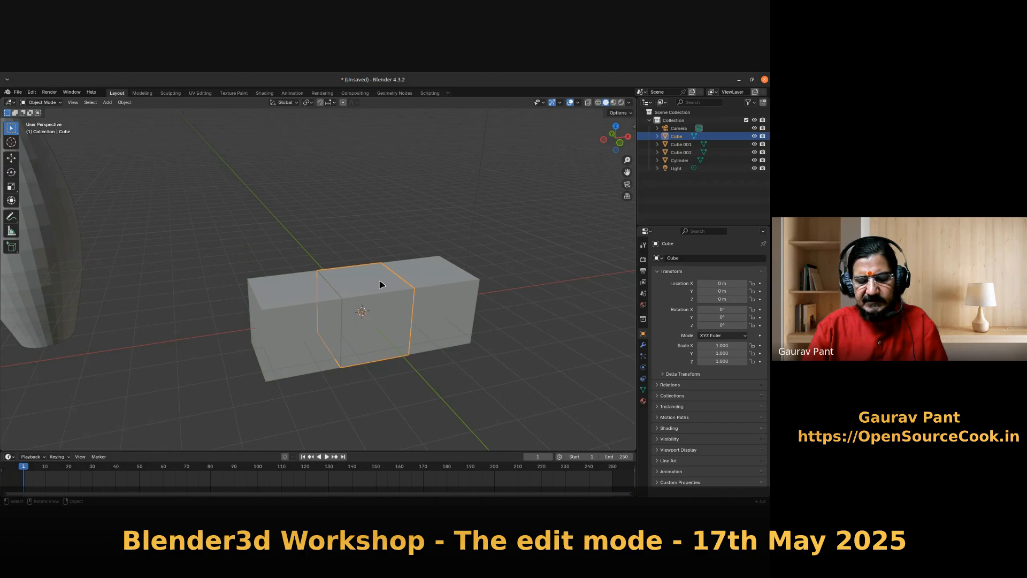
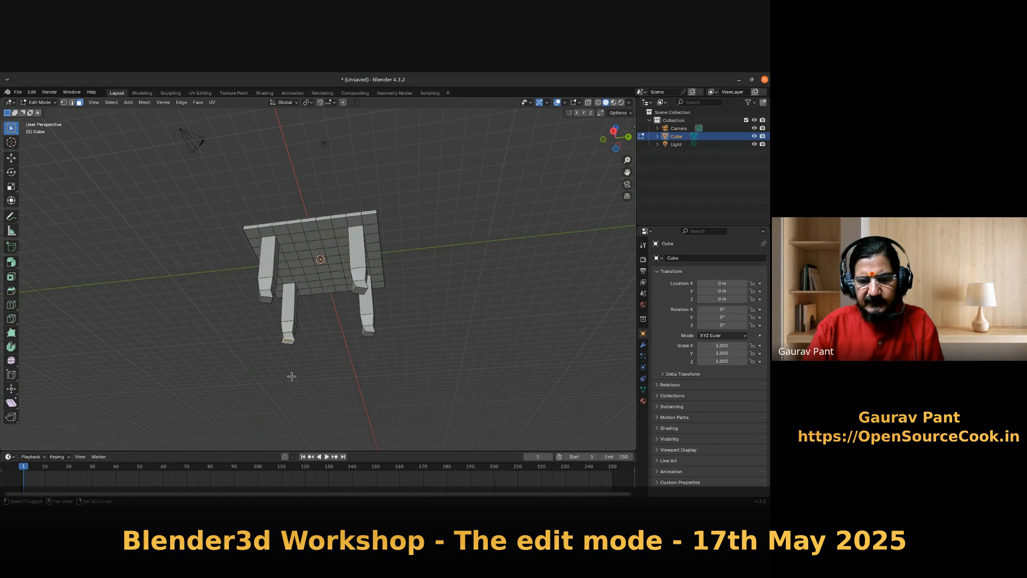
# - Leave edit mode on the table and assign the existing material named Material to it
pyautogui.moveTo(309, 406); pyautogui.dragTo(328, 371, button='middle')
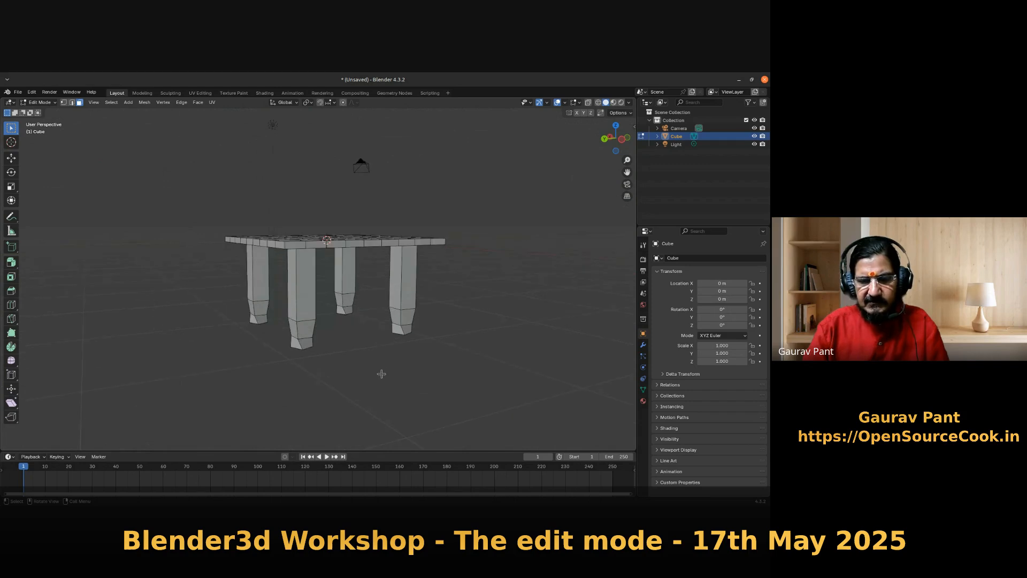
pyautogui.press('Tab')
pyautogui.moveTo(419, 330); pyautogui.dragTo(361, 365, button='middle')
pyautogui.scroll(1, 345, 372)
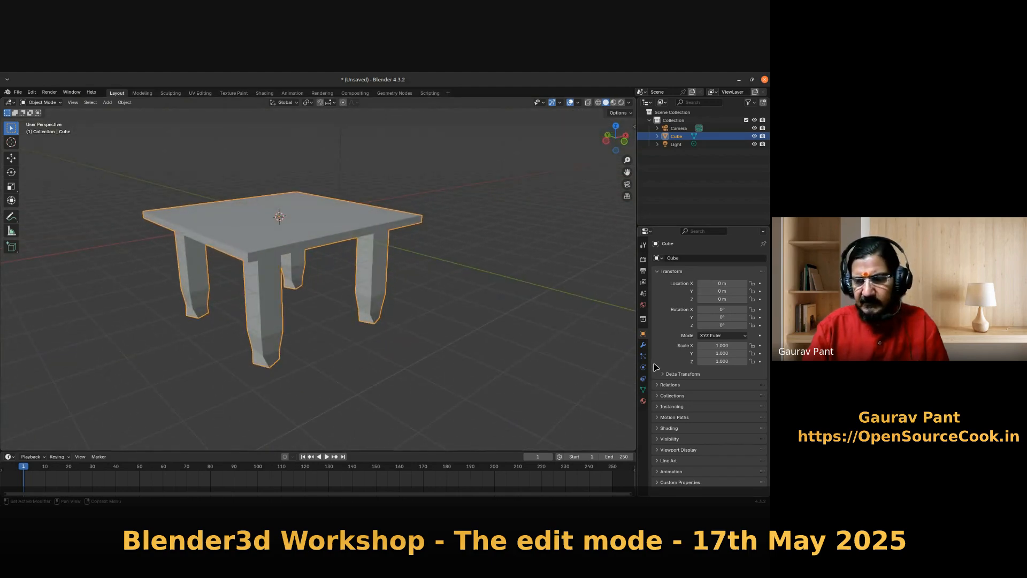
pyautogui.click(643, 401)
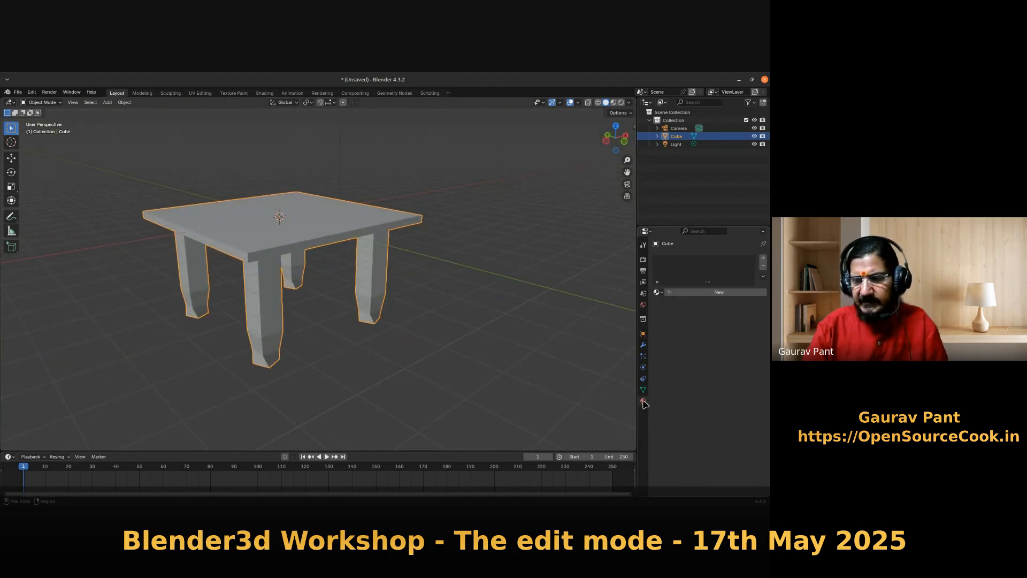
pyautogui.click(658, 292)
pyautogui.click(647, 302)
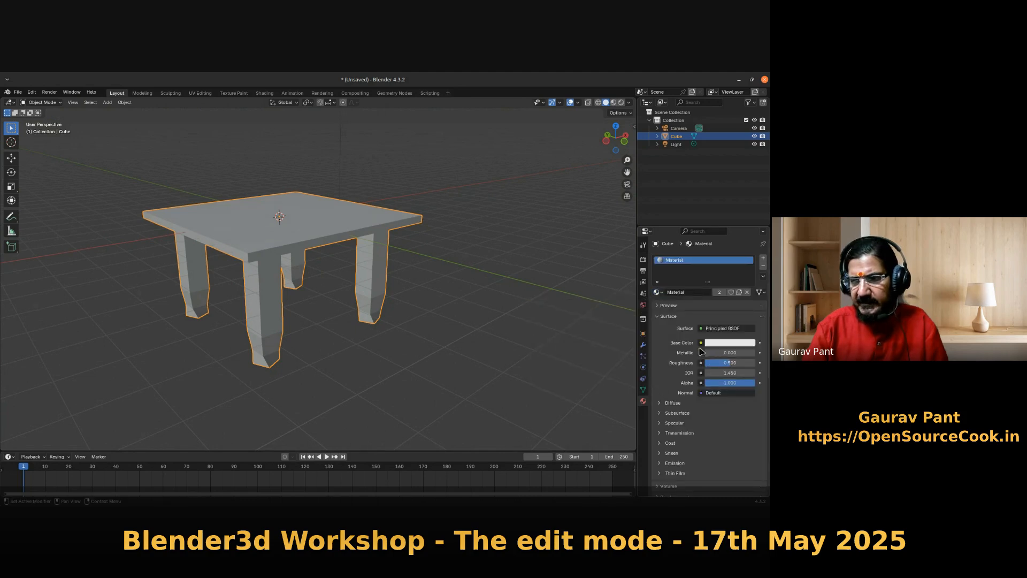
# - Set the material's base color to an orange-brown and display the table in Rendered shading
pyautogui.click(727, 343)
pyautogui.moveTo(723, 261)
pyautogui.mouseDown()
pyautogui.moveTo(703, 262)
pyautogui.moveTo(703, 274)
pyautogui.moveTo(704, 257)
pyautogui.mouseUp()
pyautogui.moveTo(752, 233); pyautogui.dragTo(695, 260)
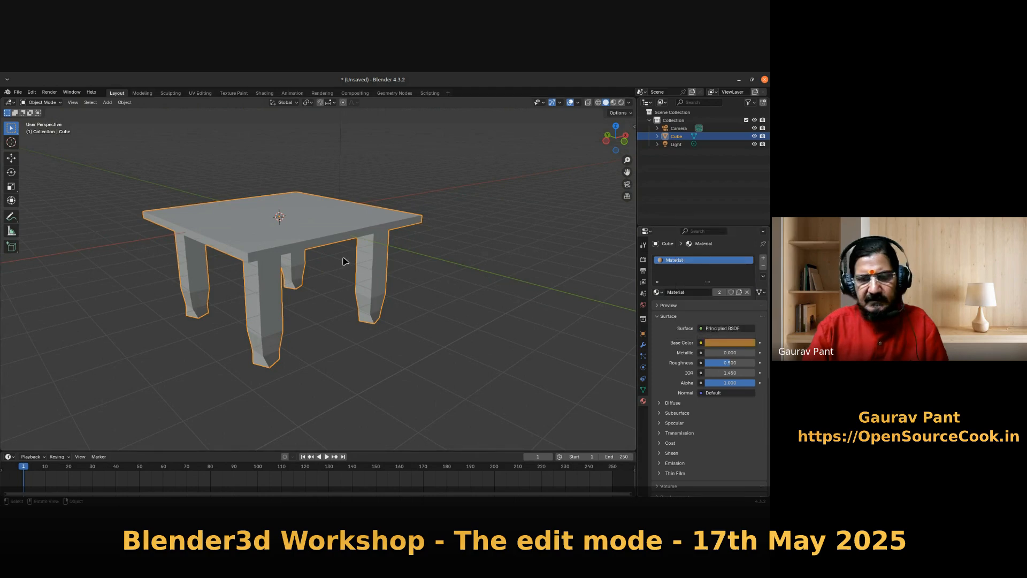
pyautogui.press('z')
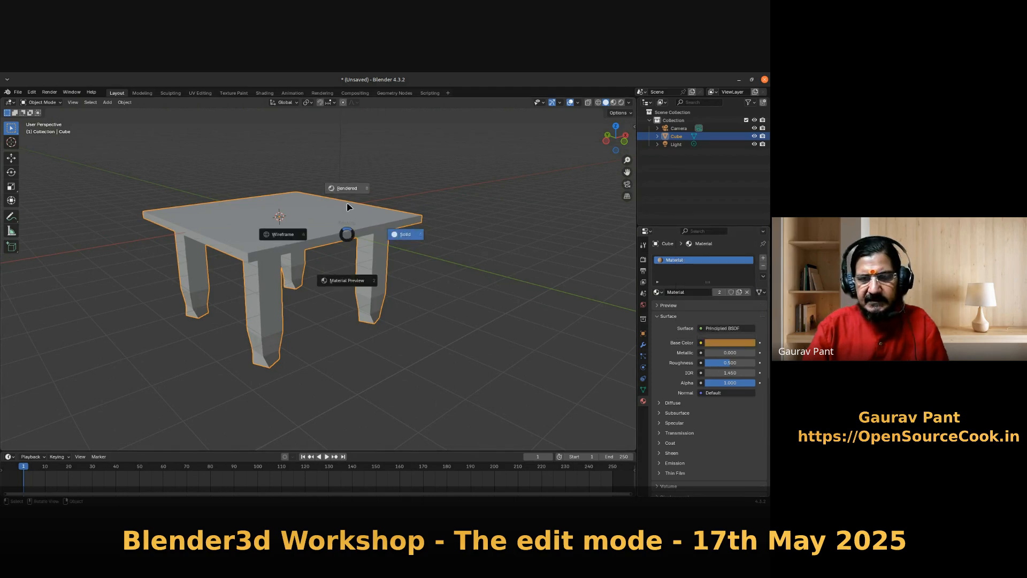
pyautogui.click(347, 190)
pyautogui.moveTo(388, 322)
pyautogui.mouseDown(button='middle')
pyautogui.moveTo(308, 322)
pyautogui.moveTo(424, 319)
pyautogui.moveTo(445, 335)
pyautogui.mouseUp(button='middle')
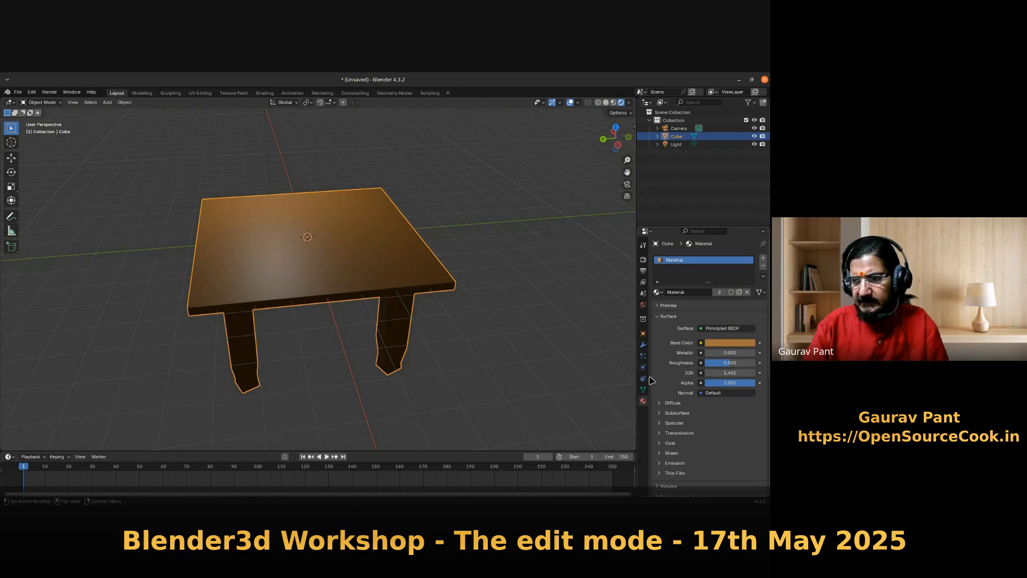
# - Enter edit mode, select nine scattered tabletop faces one at a time into one selection, and deselect them all
pyautogui.press('Tab')
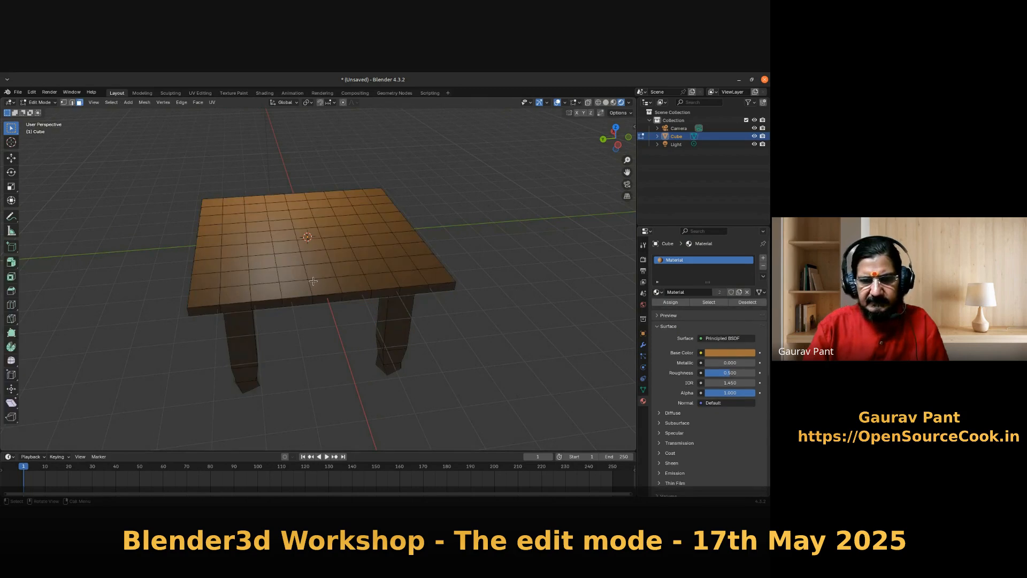
pyautogui.click(236, 212)
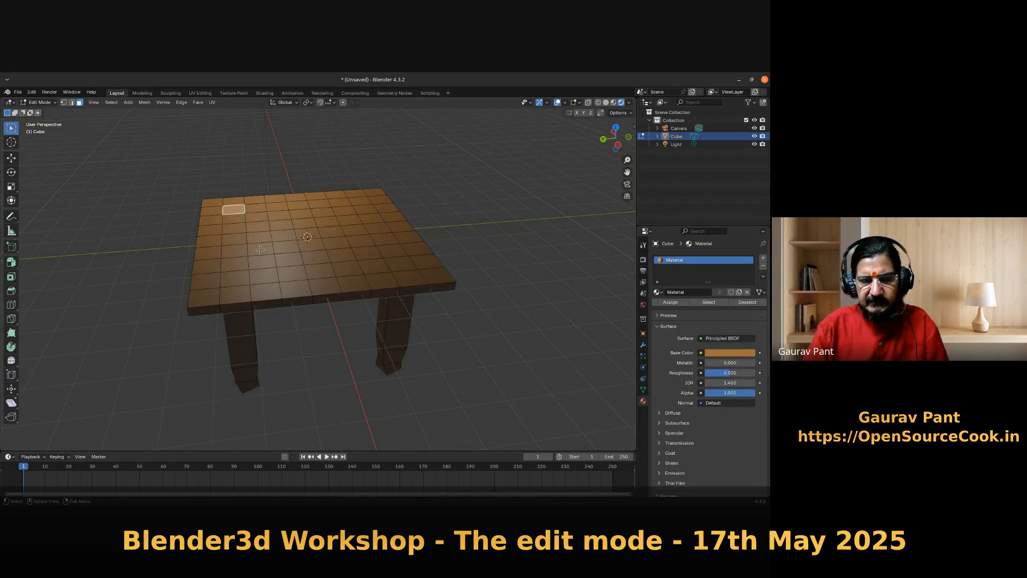
pyautogui.moveTo(420, 358)
pyautogui.mouseDown(button='middle')
pyautogui.moveTo(394, 371)
pyautogui.moveTo(406, 364)
pyautogui.mouseUp(button='middle')
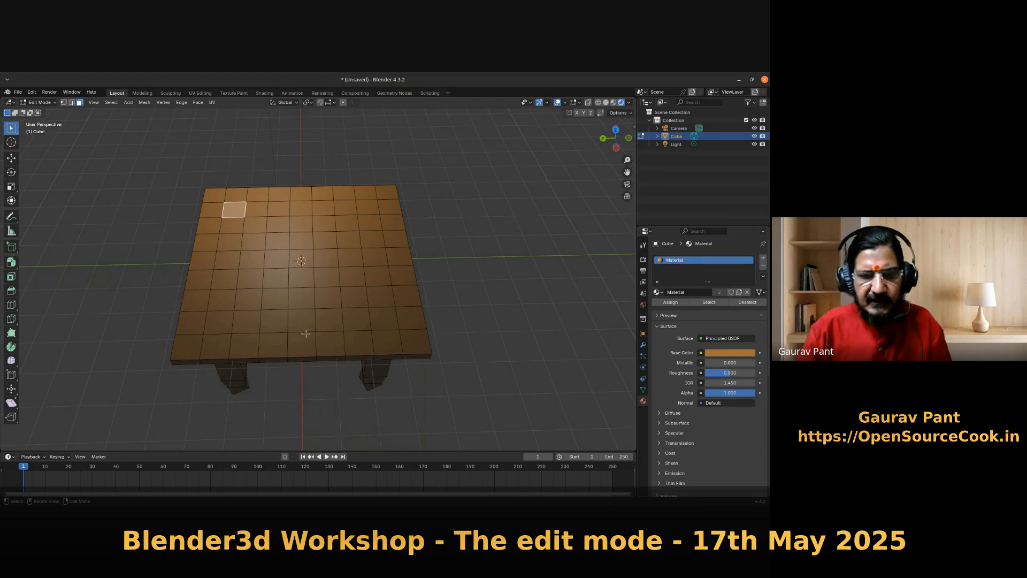
pyautogui.keyDown('shift'); pyautogui.click(234, 226); pyautogui.keyUp('shift')
pyautogui.keyDown('shift'); pyautogui.click(252, 230); pyautogui.keyUp('shift')
pyautogui.keyDown('shift'); pyautogui.click(305, 238); pyautogui.keyUp('shift')
pyautogui.keyDown('shift'); pyautogui.click(300, 297); pyautogui.keyUp('shift')
pyautogui.keyDown('shift'); pyautogui.click(354, 297); pyautogui.keyUp('shift')
pyautogui.keyDown('shift'); pyautogui.click(375, 256); pyautogui.keyUp('shift')
pyautogui.keyDown('shift'); pyautogui.click(375, 240); pyautogui.keyUp('shift')
pyautogui.keyDown('shift'); pyautogui.click(347, 222); pyautogui.keyUp('shift')
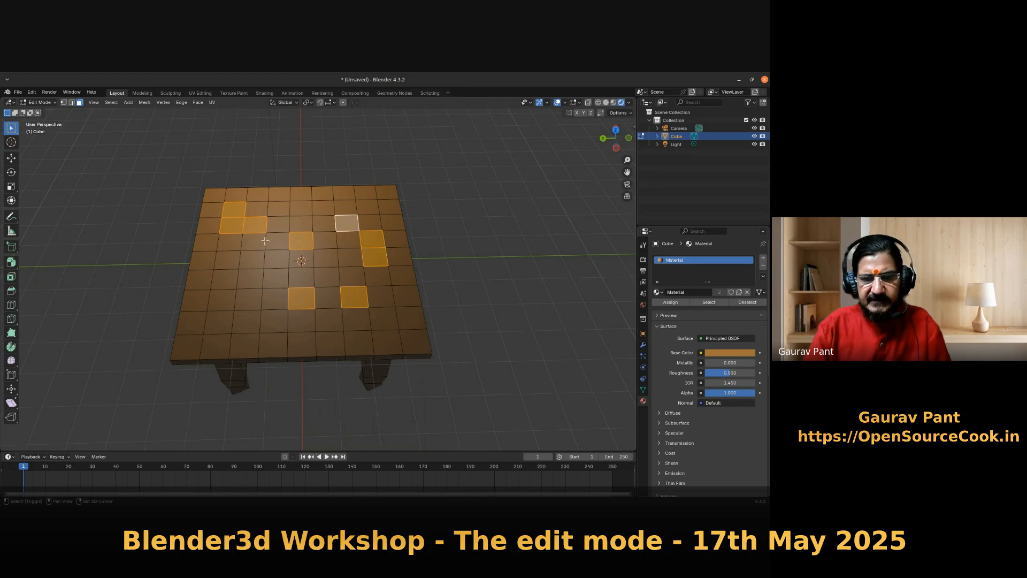
pyautogui.click(499, 329)
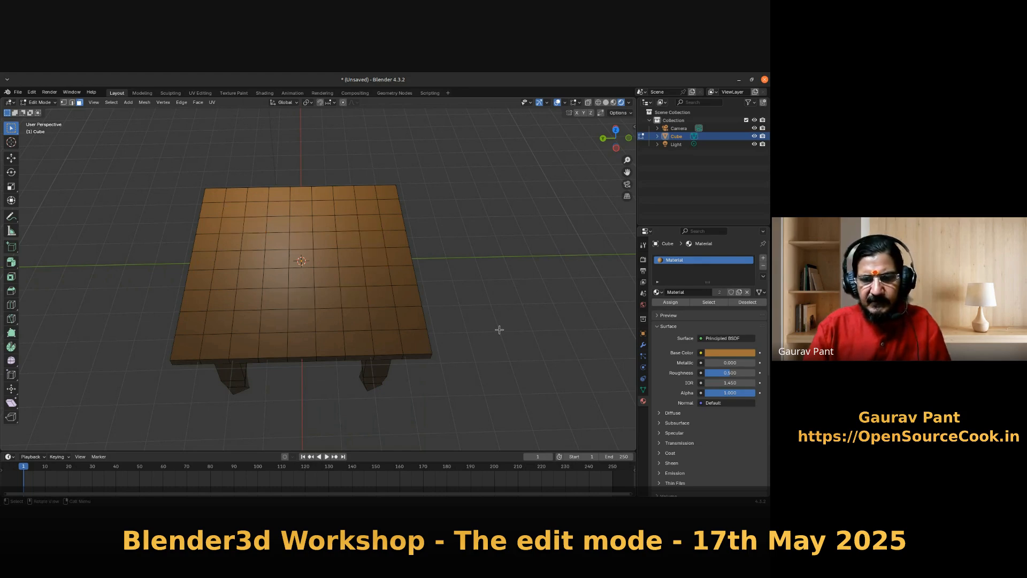
# - Use the Tweak selection tool to pick single faces, ending on one near the middle of the tabletop
pyautogui.click(13, 129)
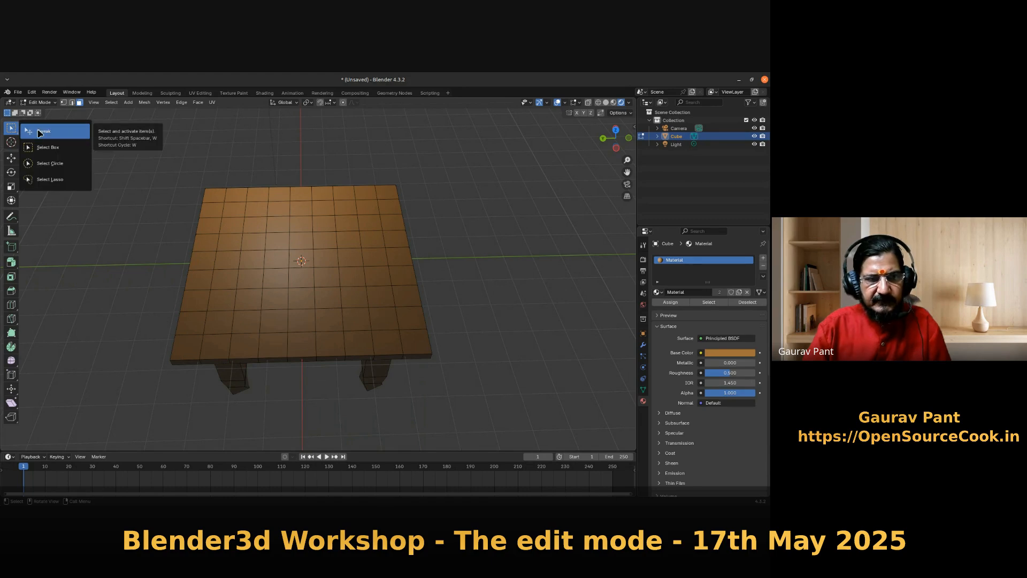
pyautogui.click(300, 224)
pyautogui.click(277, 259)
# - Switch to the Select Box tool and box-select a block of inner tabletop faces, followed by the whole table mesh
pyautogui.click(8, 131)
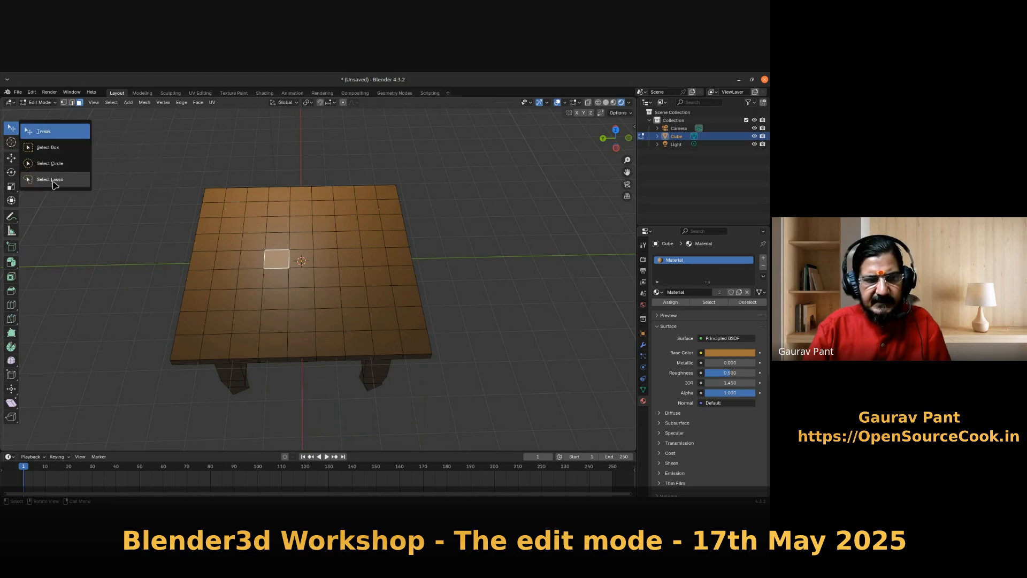
pyautogui.click(50, 148)
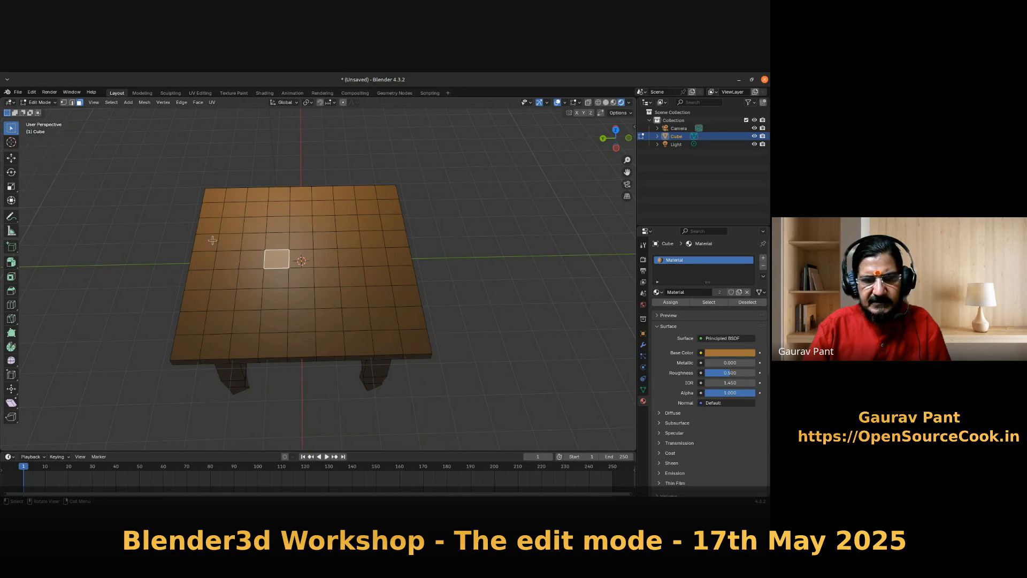
pyautogui.moveTo(232, 223); pyautogui.dragTo(387, 326)
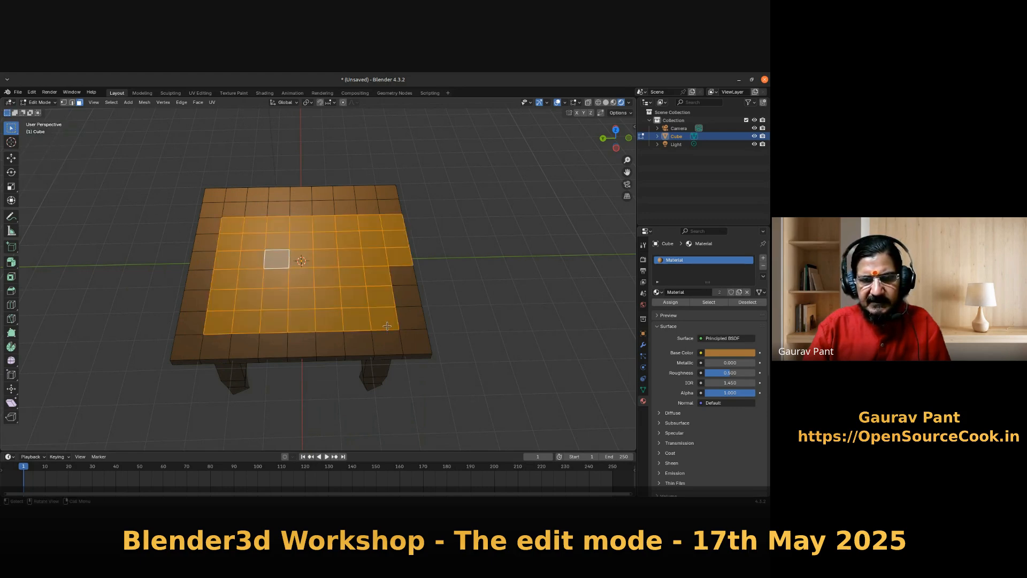
pyautogui.scroll(-6, 457, 325)
pyautogui.moveTo(190, 150); pyautogui.dragTo(499, 397)
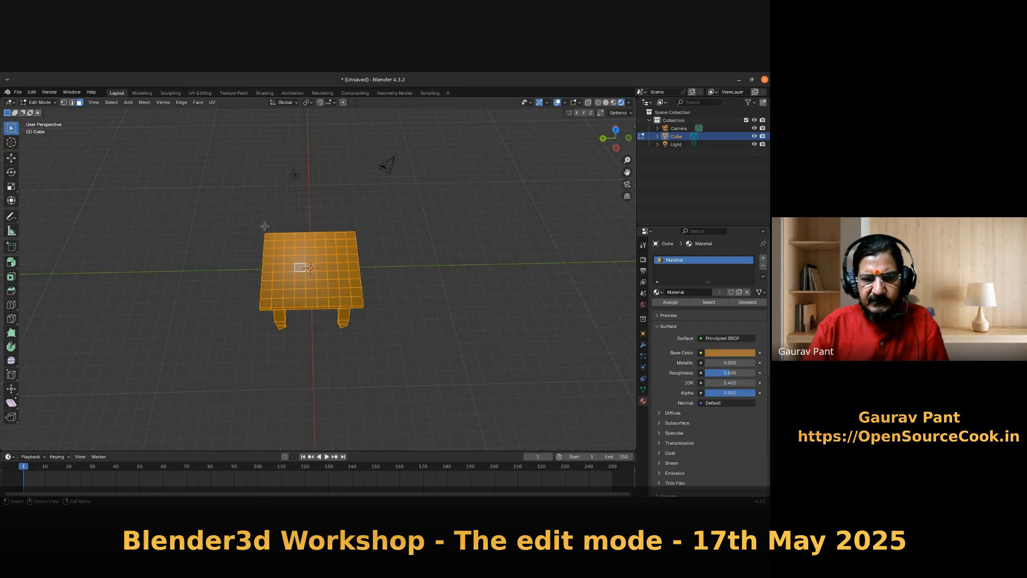
# - Return to object mode, box-select the table, camera and light together, and deselect everything
pyautogui.press('Tab')
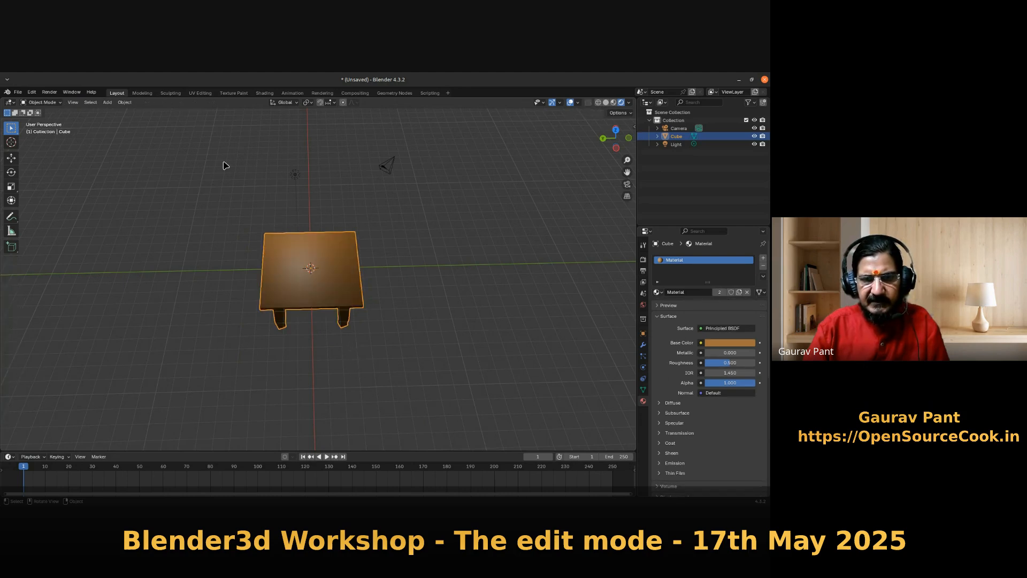
pyautogui.moveTo(209, 155); pyautogui.dragTo(437, 371)
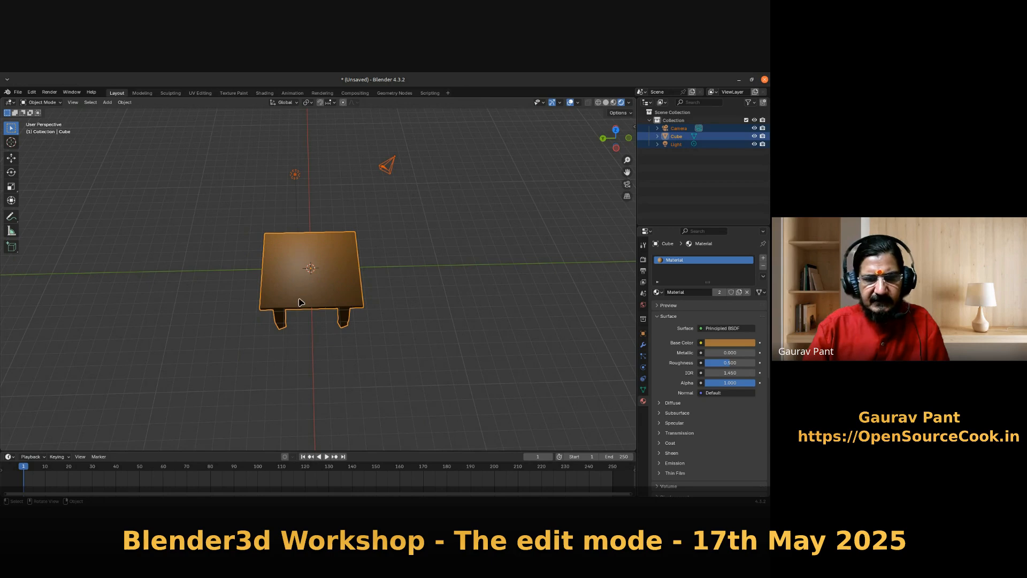
pyautogui.press('Tab')
pyautogui.click(418, 304)
pyautogui.press('Tab')
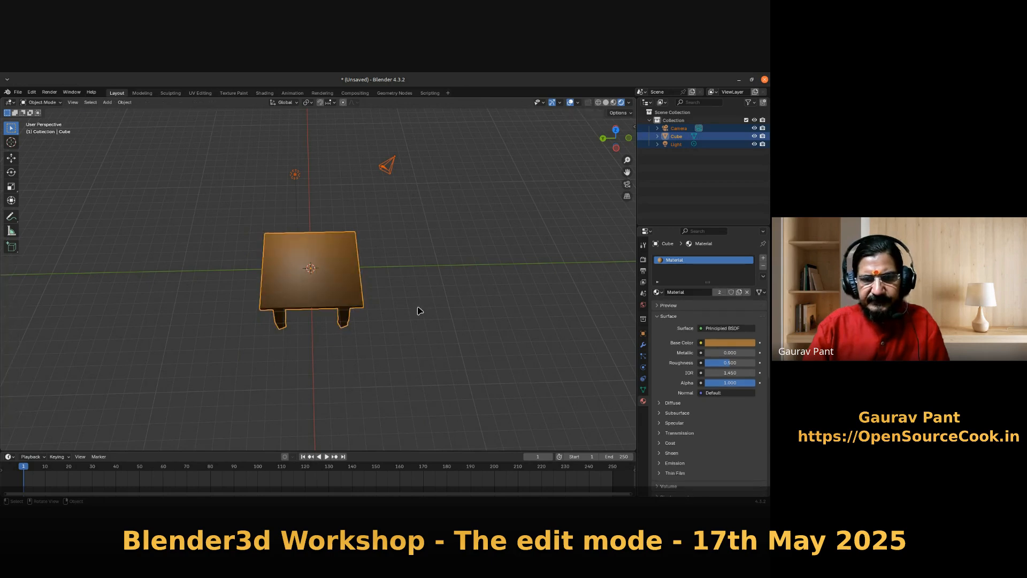
pyautogui.click(411, 324)
# - Toggle edit mode on and off with nothing selected, and select only the table in object mode
pyautogui.scroll(2, 181, 348)
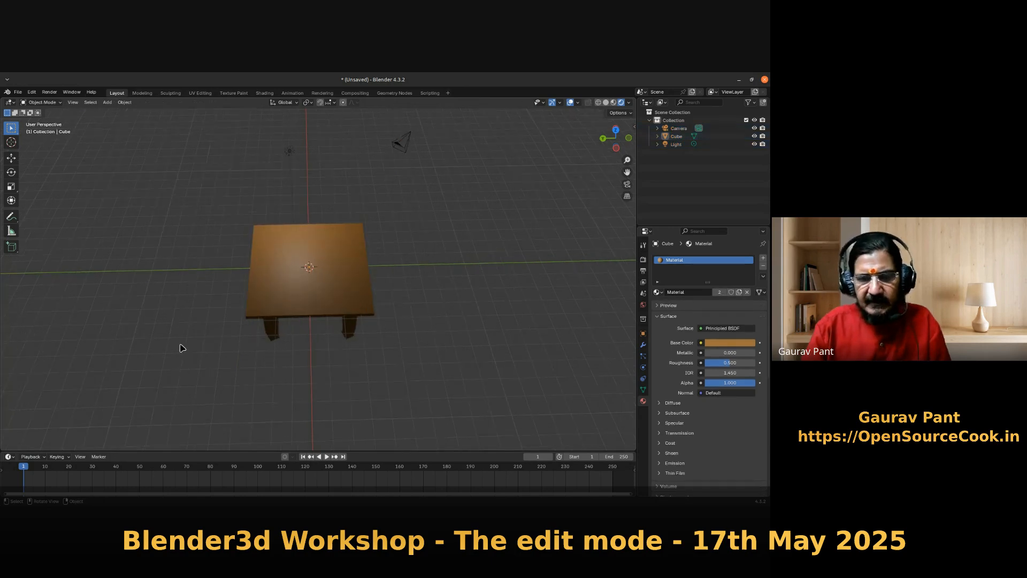
pyautogui.press('Tab')
pyautogui.press('Tab')
pyautogui.click(295, 327)
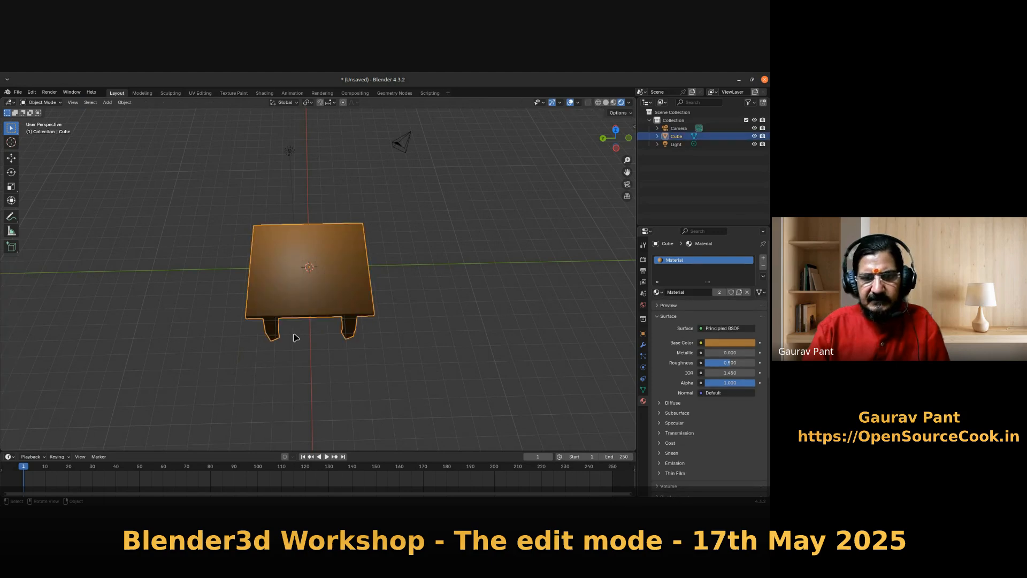
# - Enter edit mode on the table, view it from the top, box-select the inner tabletop faces, and deselect them
pyautogui.press('Tab')
pyautogui.moveTo(279, 353)
pyautogui.mouseDown(button='middle')
pyautogui.moveTo(290, 345)
pyautogui.moveTo(278, 348)
pyautogui.mouseUp(button='middle')
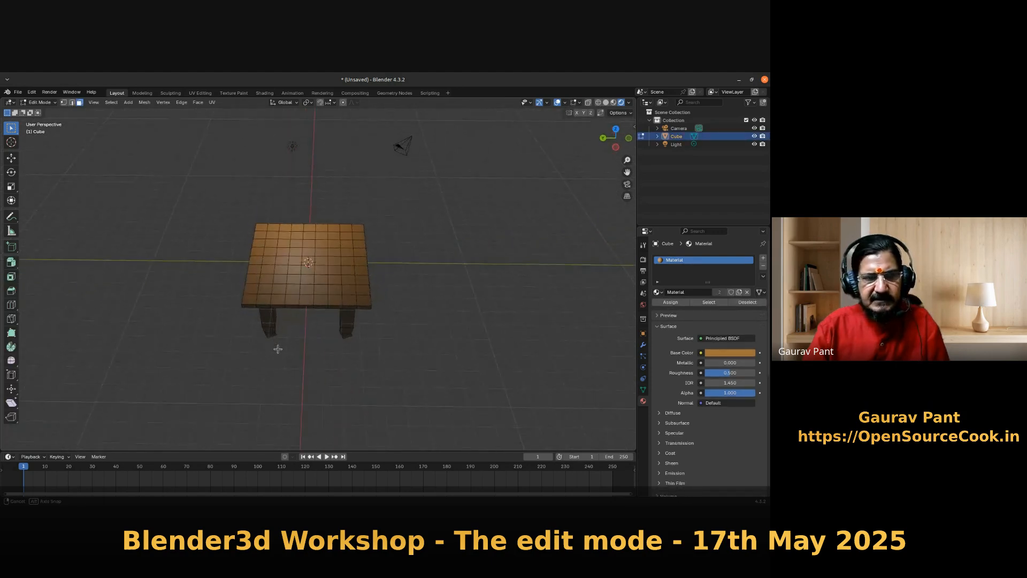
pyautogui.scroll(2, 361, 354)
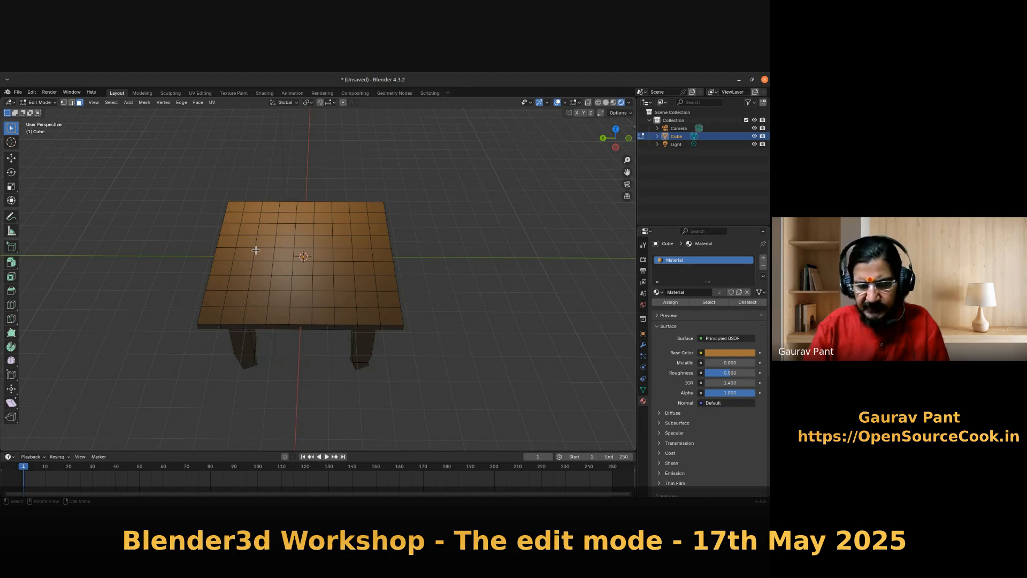
pyautogui.press('KP_7')
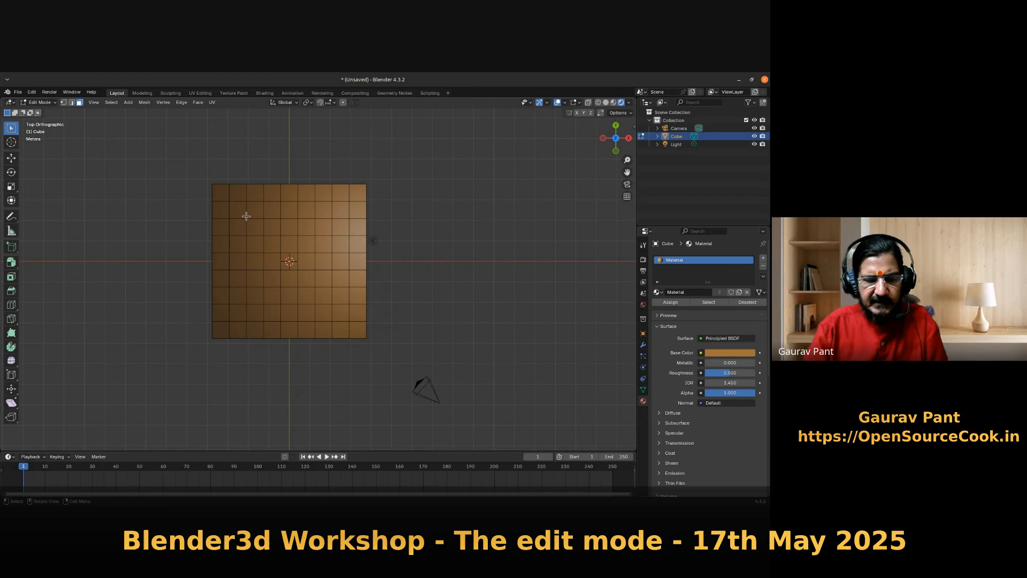
pyautogui.moveTo(242, 212); pyautogui.dragTo(349, 321)
pyautogui.click(458, 320)
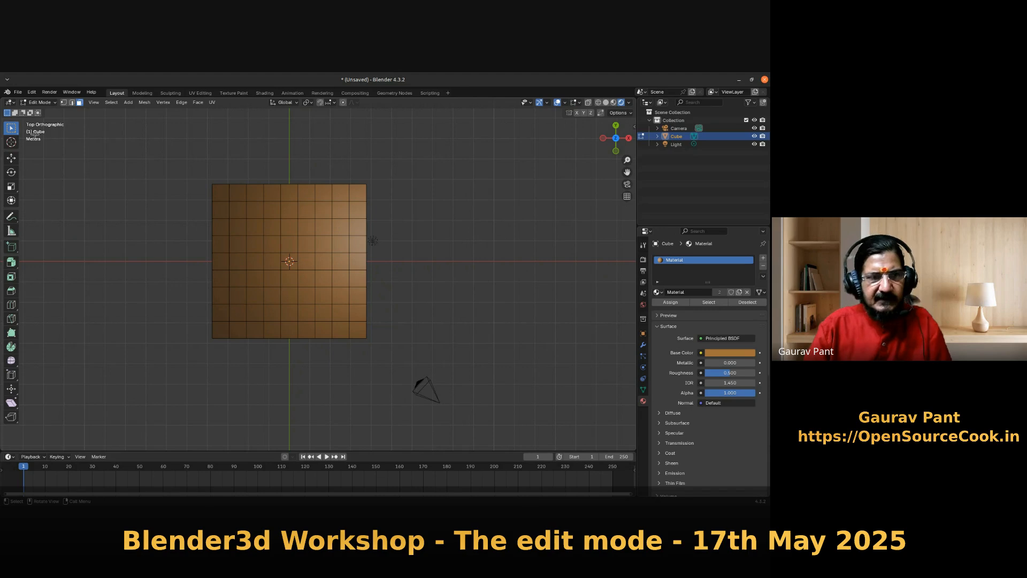
# - Switch to the Select Circle tool and brush-select a small cluster of tabletop faces up and left of the centre
pyautogui.moveTo(14, 135); pyautogui.dragTo(51, 164)
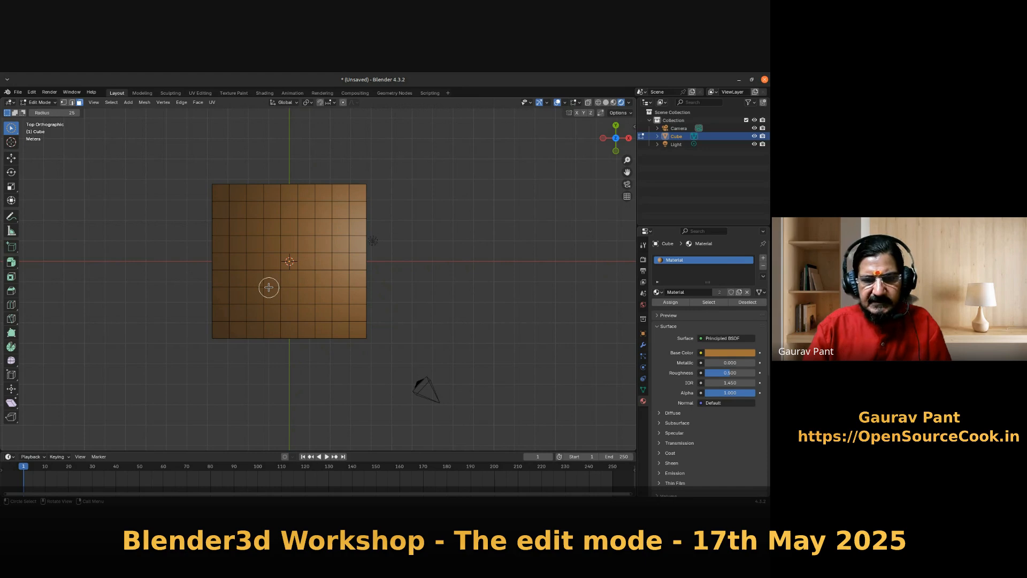
pyautogui.scroll(-4, 268, 288)
pyautogui.scroll(3, 268, 287)
pyautogui.scroll(3, 276, 275)
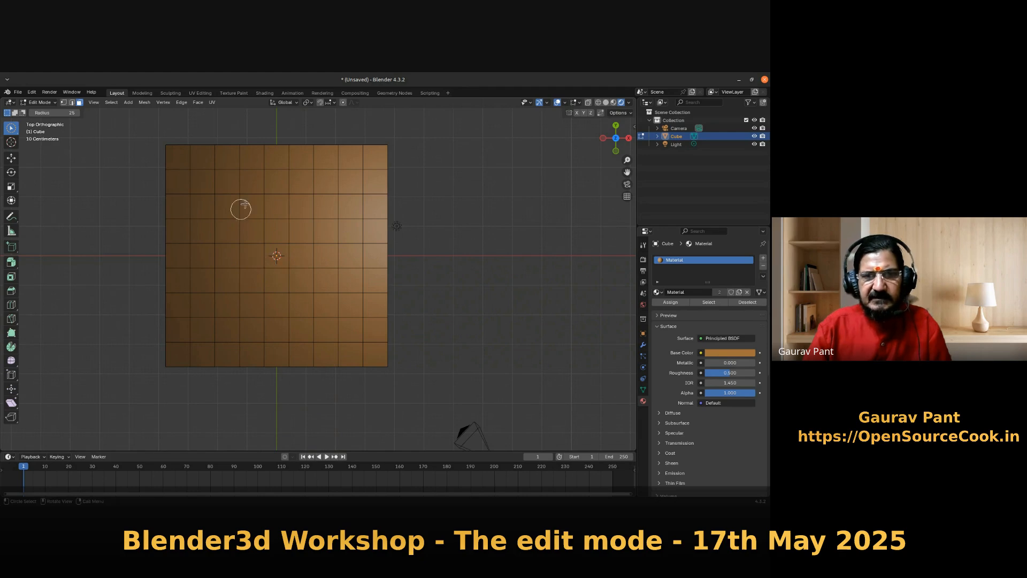
pyautogui.scroll(-2, 203, 189)
pyautogui.scroll(2, 205, 190)
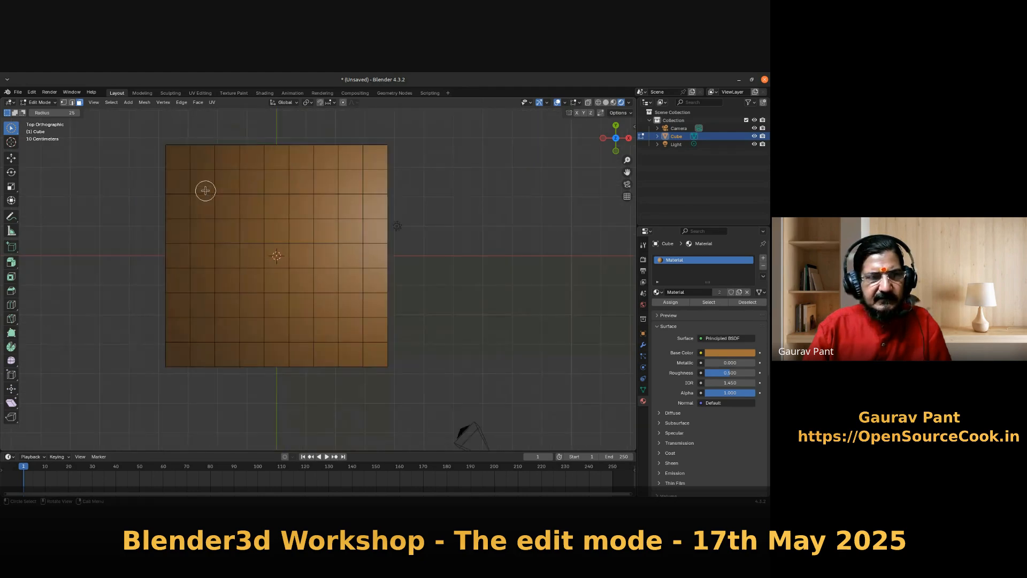
pyautogui.scroll(-1, 204, 190)
pyautogui.scroll(2, 289, 308)
pyautogui.scroll(-2, 288, 305)
pyautogui.scroll(1, 290, 305)
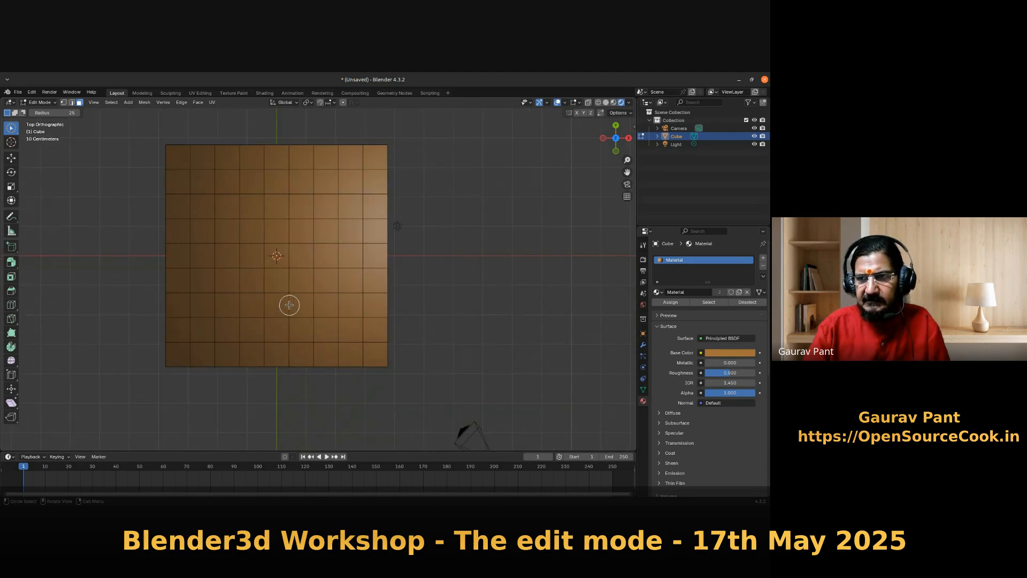
pyautogui.scroll(1, 290, 305)
pyautogui.scroll(-1, 289, 305)
pyautogui.scroll(-1, 286, 301)
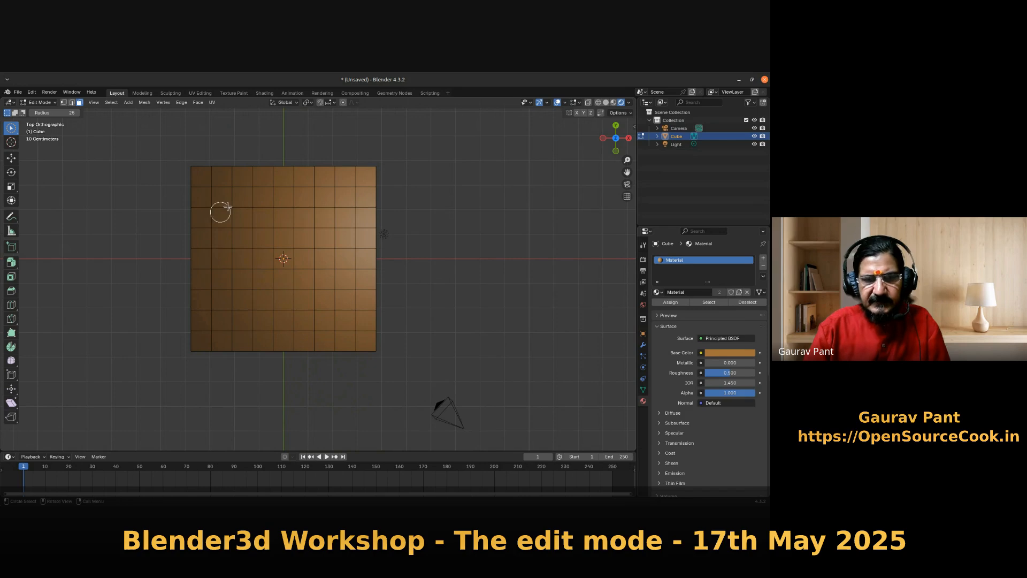
pyautogui.click(245, 208)
pyautogui.moveTo(246, 208); pyautogui.dragTo(252, 232)
pyautogui.scroll(1, 255, 232)
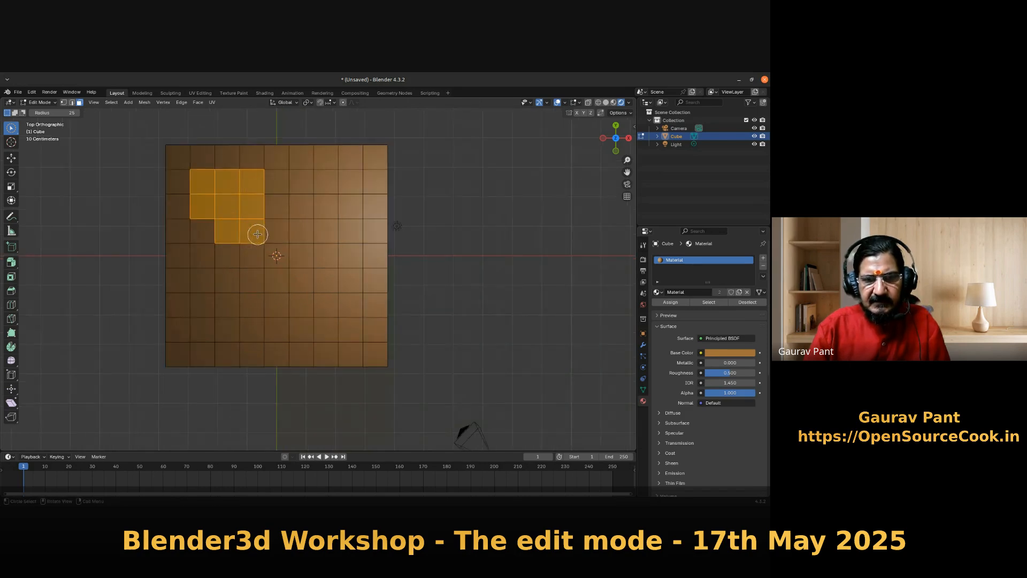
pyautogui.scroll(-3, 255, 233)
pyautogui.scroll(1, 257, 234)
pyautogui.scroll(-1, 257, 235)
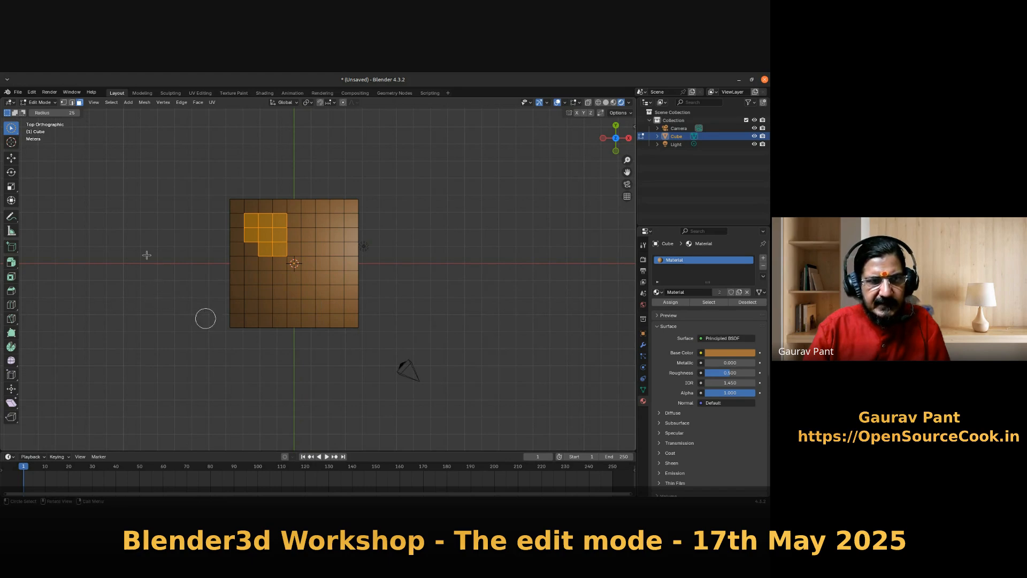
# - Switch to the Tweak tool and try to start a circle selection over the tabletop
pyautogui.click(12, 134)
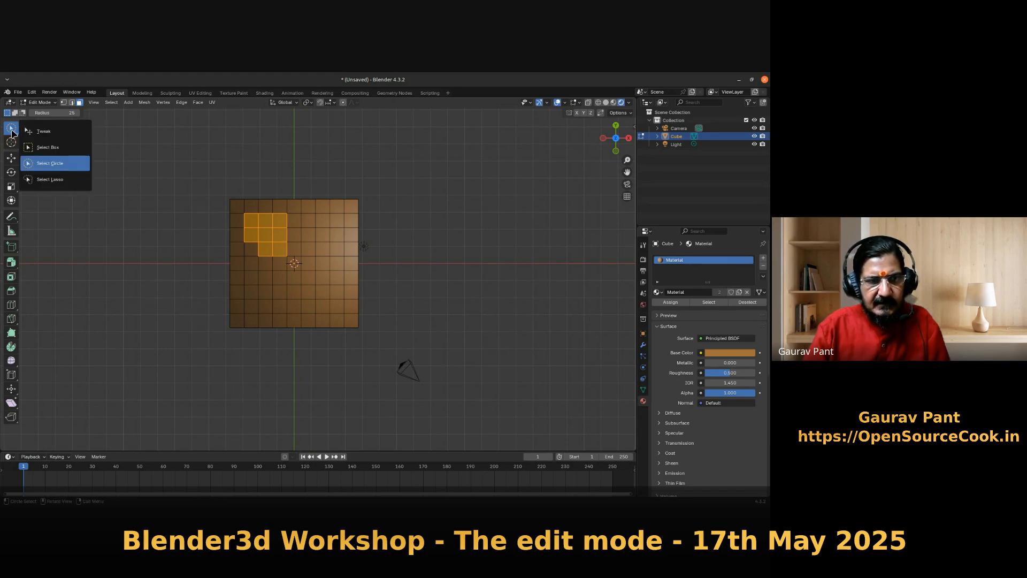
pyautogui.click(12, 134)
pyautogui.click(38, 132)
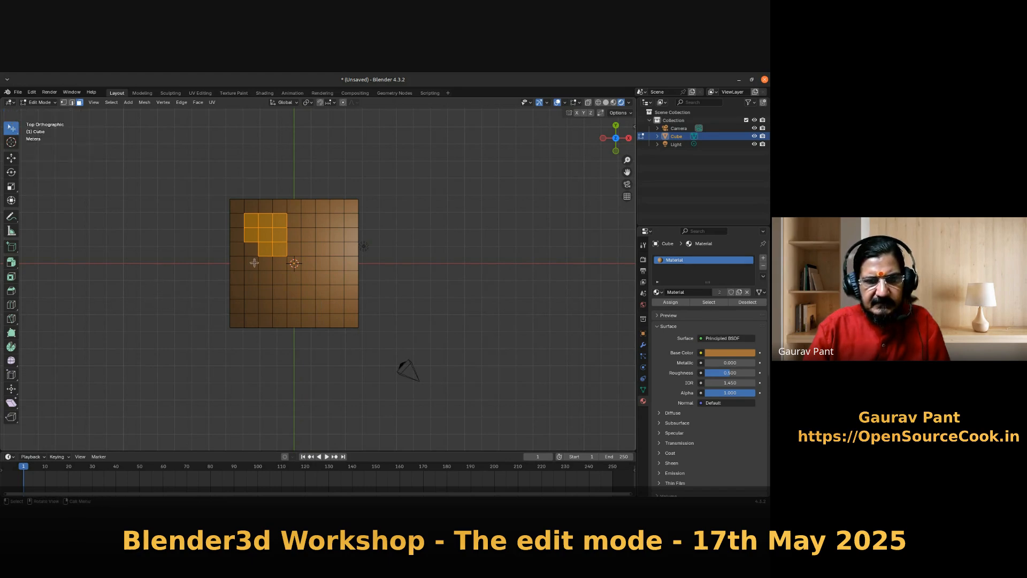
pyautogui.press('x')
pyautogui.press('Escape')
pyautogui.press('c')
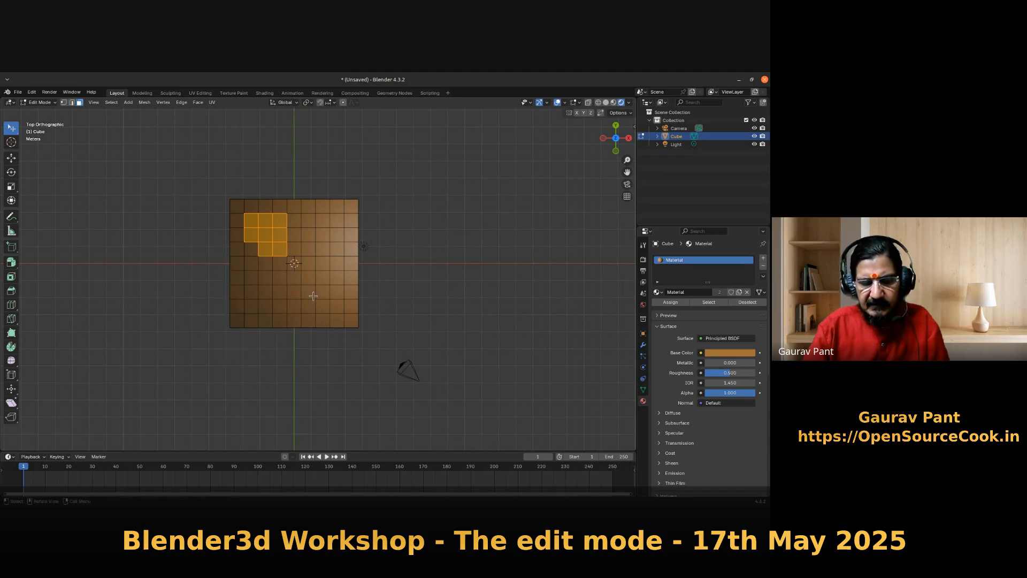
pyautogui.press('Escape')
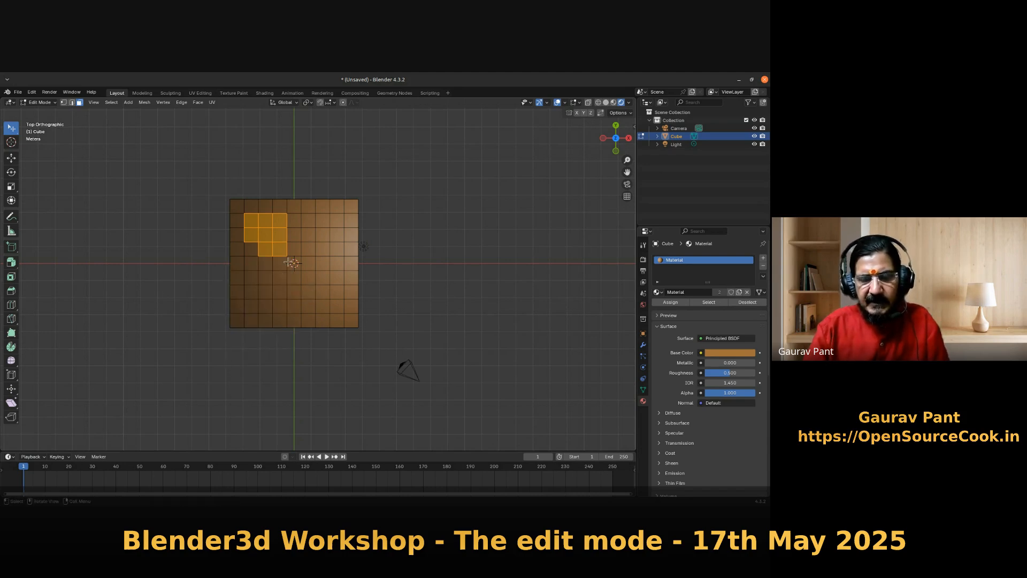
# - Adjust the Select Circle tool's radius and return to the Tweak tool
pyautogui.click(12, 134)
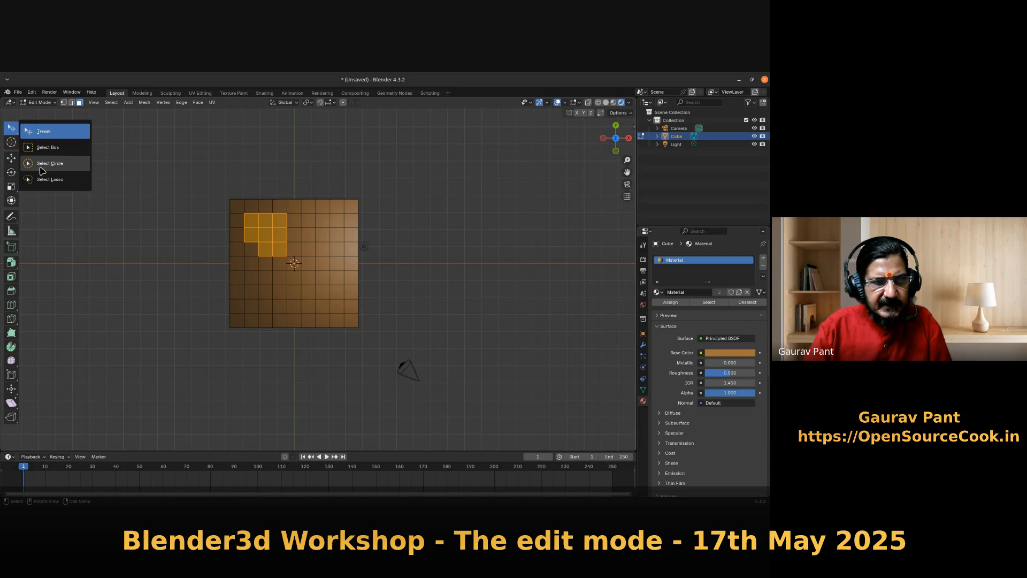
pyautogui.click(49, 163)
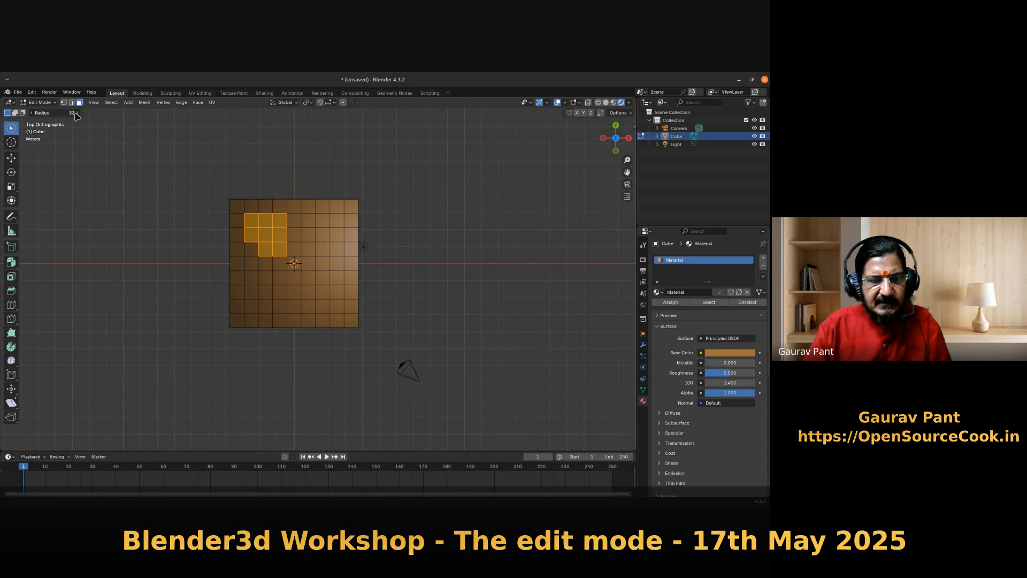
pyautogui.click(16, 128)
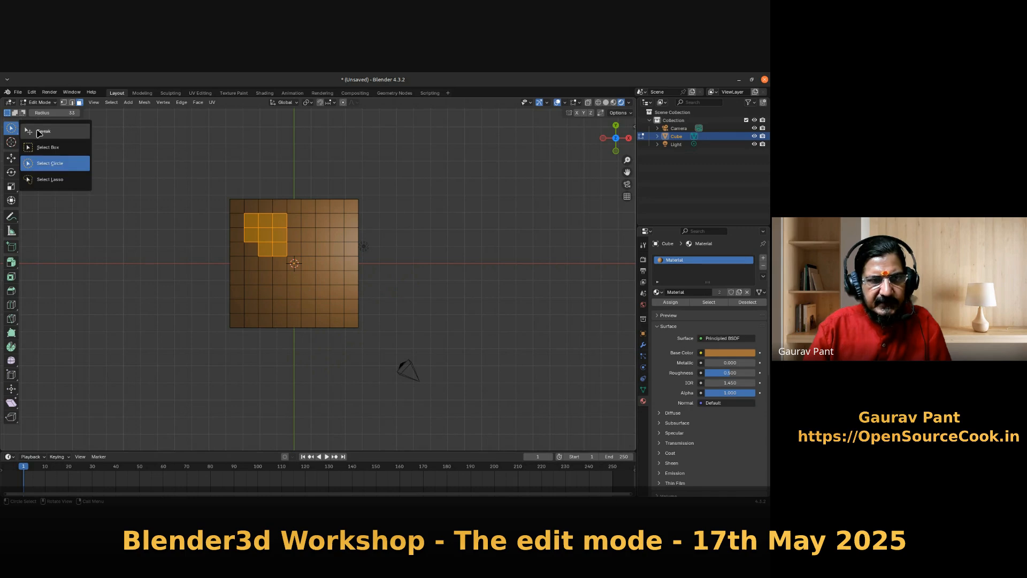
pyautogui.click(38, 132)
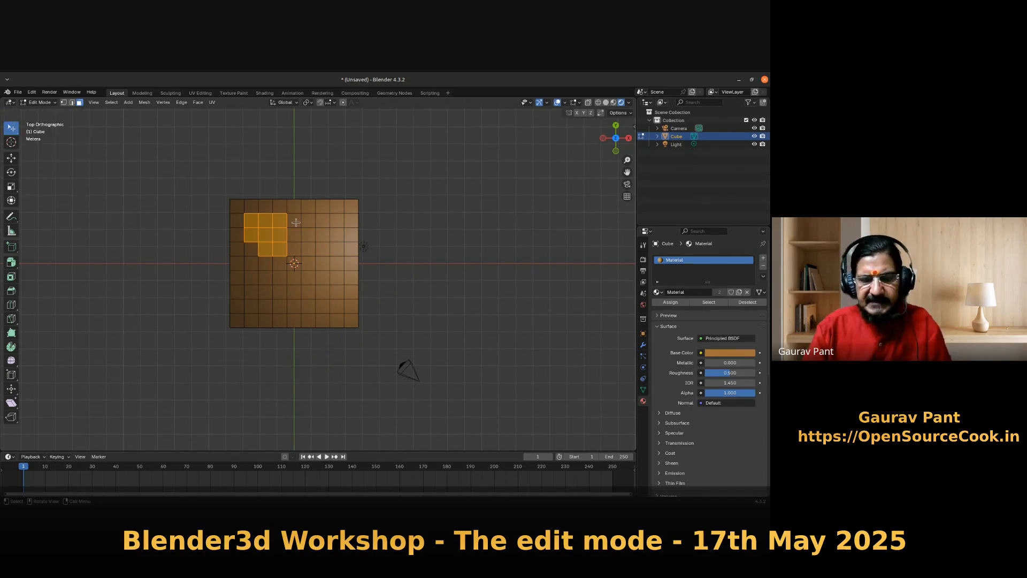
# - Circle-select the inner tabletop faces with a large brush and subtract the middle ones, leaving a column of faces on each side
pyautogui.press('c')
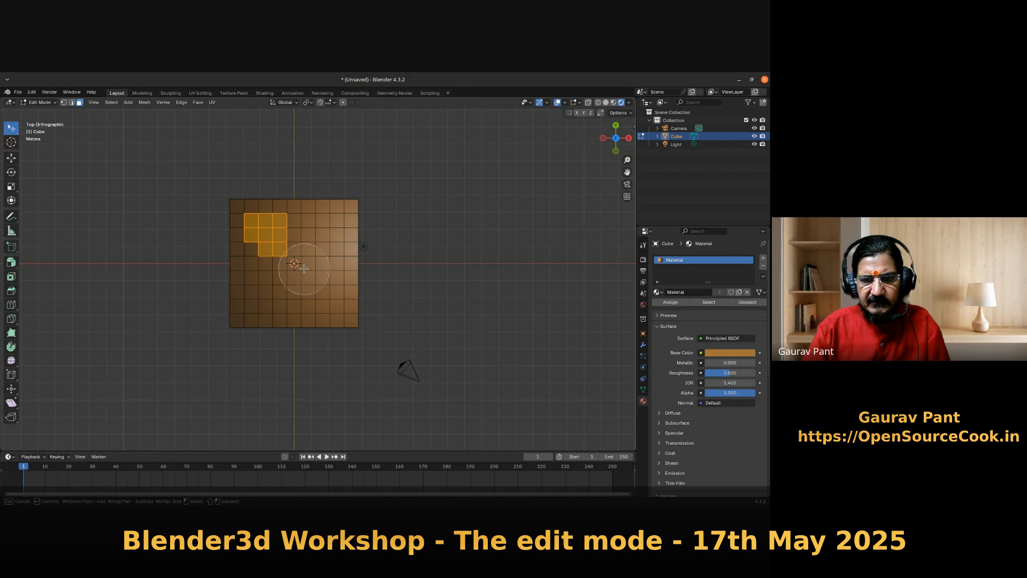
pyautogui.scroll(-2, 297, 266)
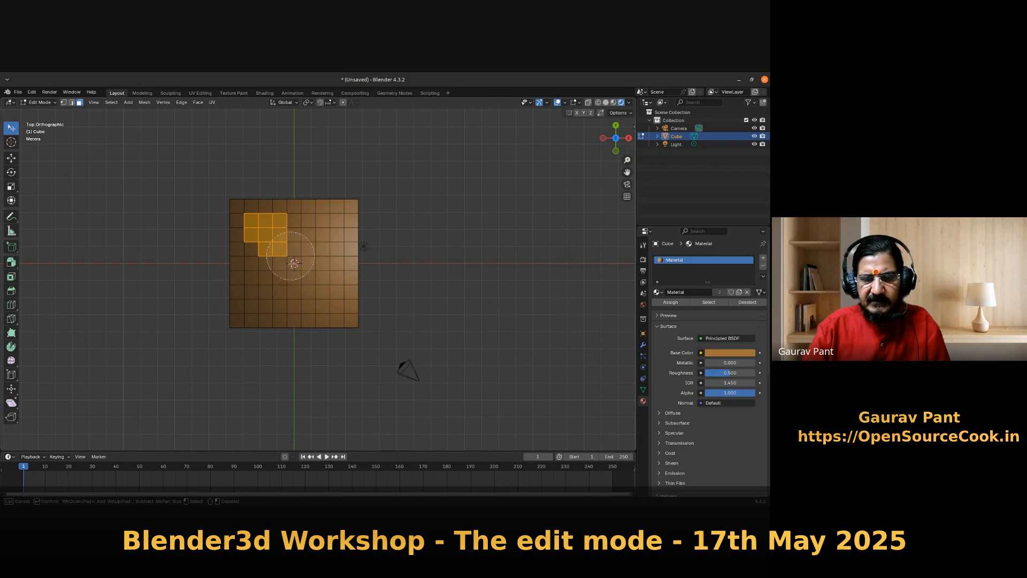
pyautogui.click(294, 263)
pyautogui.moveTo(300, 279)
pyautogui.mouseDown()
pyautogui.moveTo(302, 289)
pyautogui.moveTo(319, 283)
pyautogui.mouseUp()
pyautogui.moveTo(311, 249)
pyautogui.mouseDown()
pyautogui.moveTo(263, 269)
pyautogui.moveTo(270, 296)
pyautogui.moveTo(289, 235)
pyautogui.moveTo(316, 240)
pyautogui.moveTo(298, 269)
pyautogui.mouseUp()
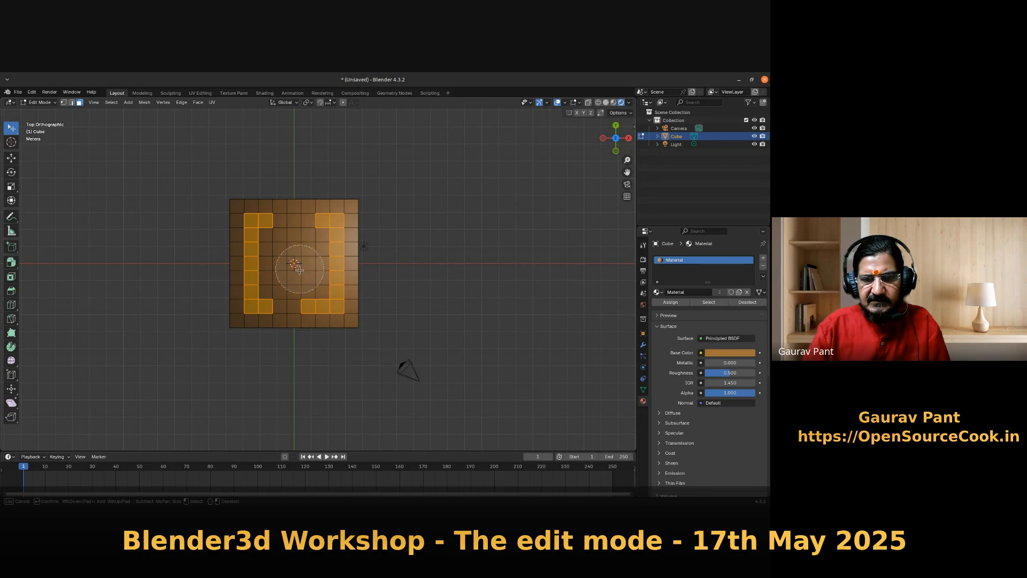
# - Shrink the selection circle and complete a one-face-wide square ring of selected faces, one face in from the tabletop's edge
pyautogui.scroll(3, 304, 265)
pyautogui.scroll(4, 303, 267)
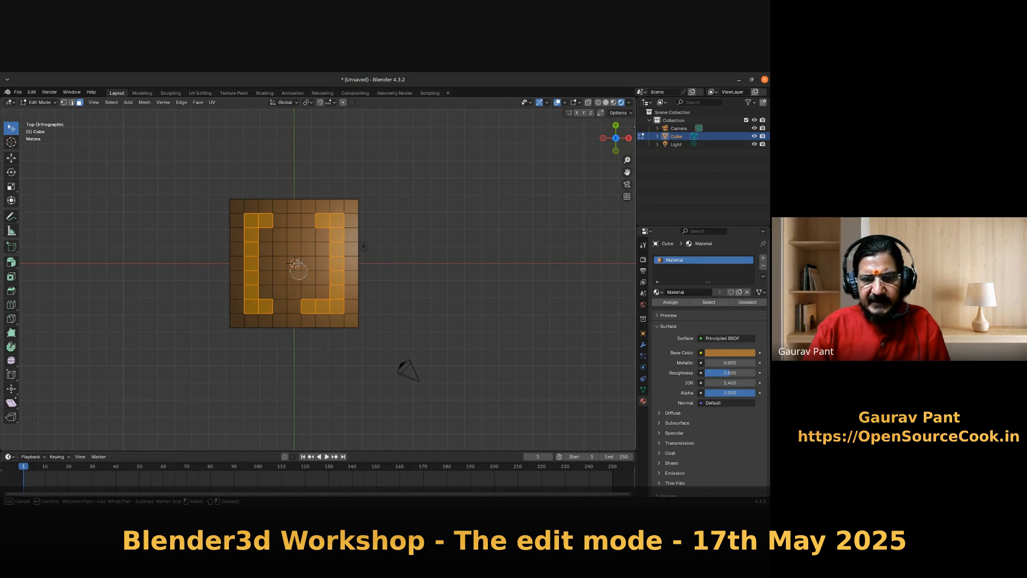
pyautogui.scroll(5, 297, 237)
pyautogui.moveTo(293, 219)
pyautogui.mouseDown()
pyautogui.moveTo(281, 220)
pyautogui.moveTo(310, 220)
pyautogui.moveTo(308, 256)
pyautogui.mouseUp()
pyautogui.moveTo(298, 303)
pyautogui.keyDown('shift'); pyautogui.mouseDown()
pyautogui.moveTo(280, 309)
pyautogui.moveTo(336, 313)
pyautogui.mouseUp(); pyautogui.keyUp('shift')
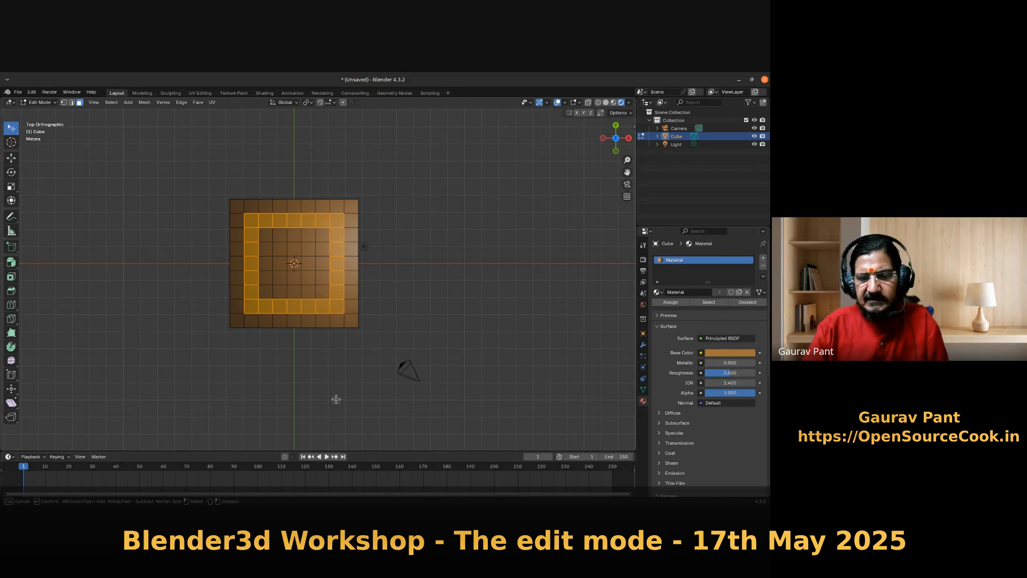
pyautogui.press('Escape')
# - Add a second material slot with a new material and set its base color to a dark purple
pyautogui.moveTo(405, 394); pyautogui.dragTo(383, 358, button='middle')
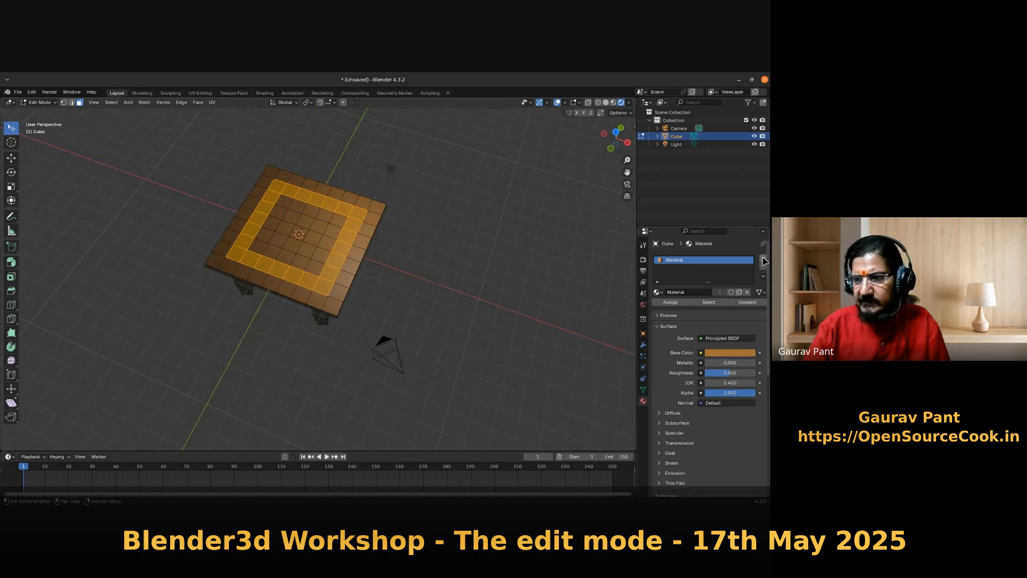
pyautogui.click(763, 259)
pyautogui.click(679, 310)
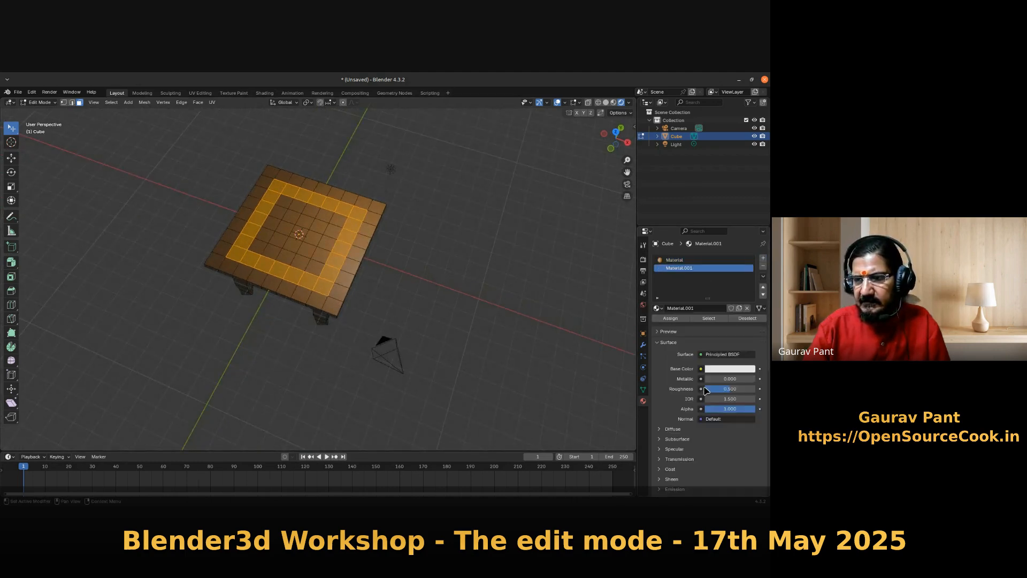
pyautogui.click(727, 370)
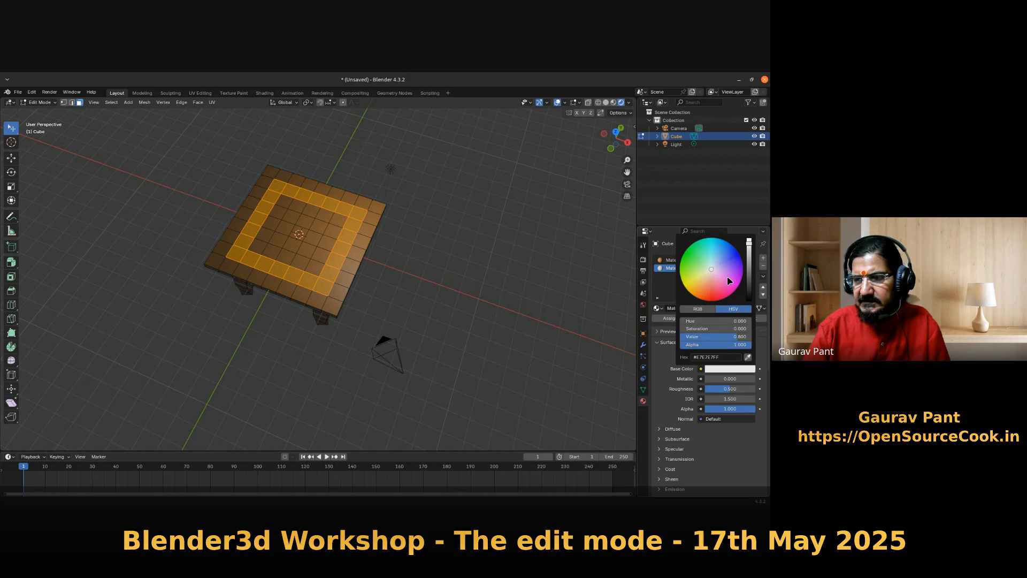
pyautogui.moveTo(717, 279); pyautogui.dragTo(749, 274)
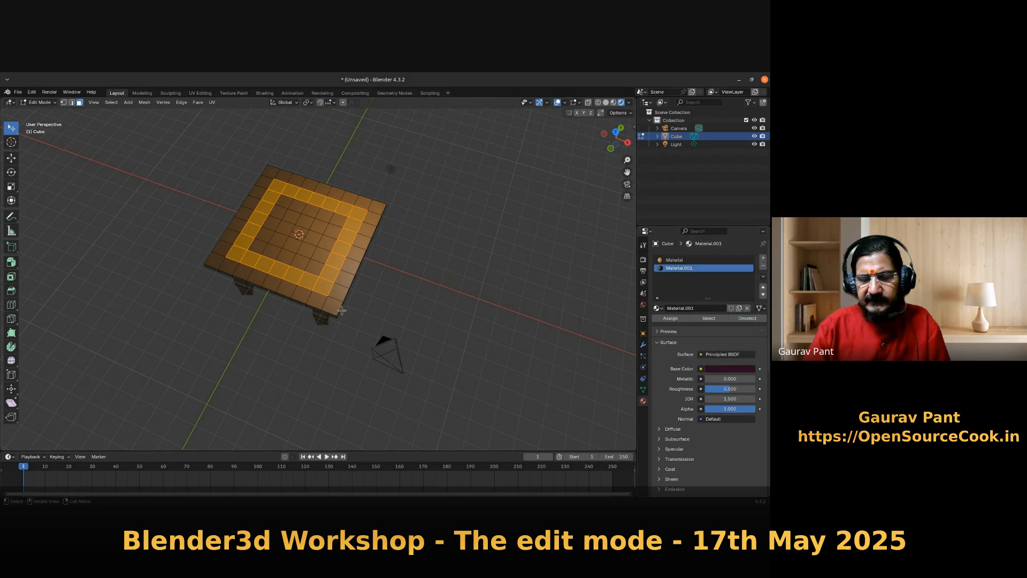
# - Assign the dark purple material to the selected ring of faces and check the table in object mode before resuming editing
pyautogui.click(671, 319)
pyautogui.click(446, 314)
pyautogui.press('Tab')
pyautogui.moveTo(326, 399); pyautogui.dragTo(318, 360, button='middle')
pyautogui.scroll(2, 364, 355)
pyautogui.moveTo(396, 301); pyautogui.dragTo(422, 371, button='middle')
pyautogui.press('Tab')
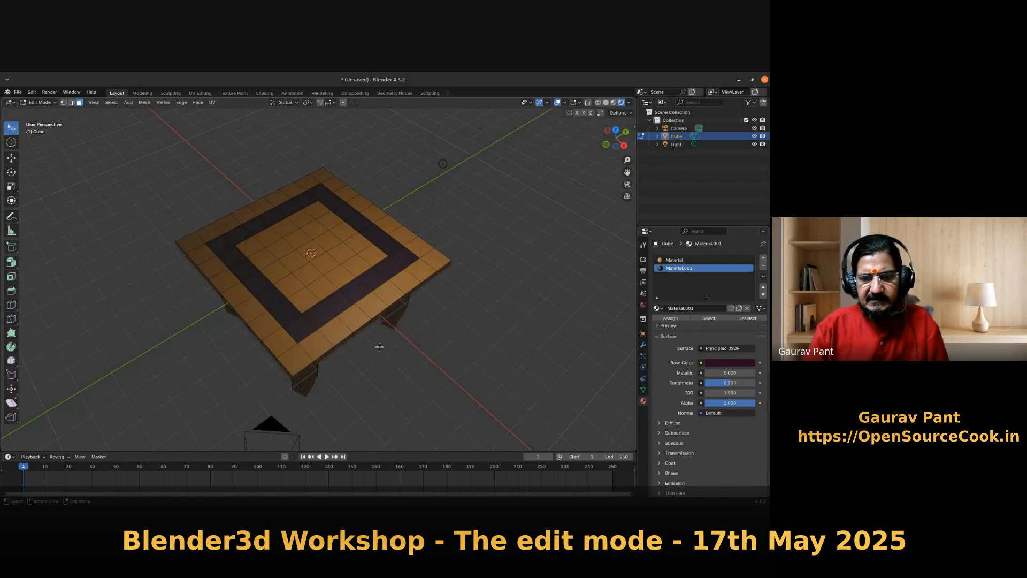
# - Circle-select the block of brown faces inside the dark ring, subtracting the extra ring face caught at the back
pyautogui.moveTo(336, 392); pyautogui.dragTo(367, 371, button='middle')
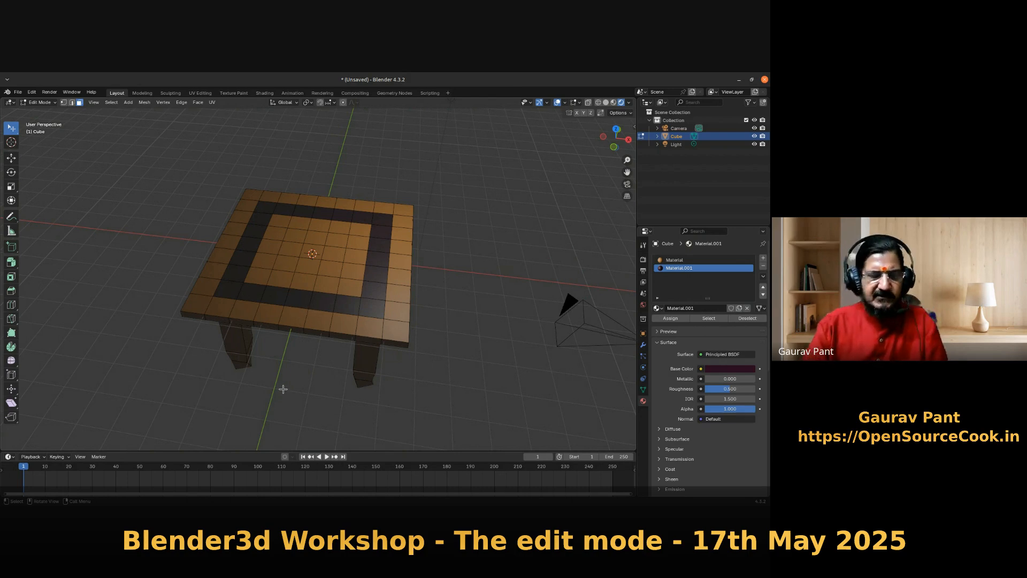
pyautogui.scroll(1, 282, 391)
pyautogui.press('c')
pyautogui.moveTo(284, 242)
pyautogui.mouseDown()
pyautogui.moveTo(289, 232)
pyautogui.moveTo(271, 267)
pyautogui.moveTo(360, 272)
pyautogui.moveTo(344, 229)
pyautogui.mouseUp()
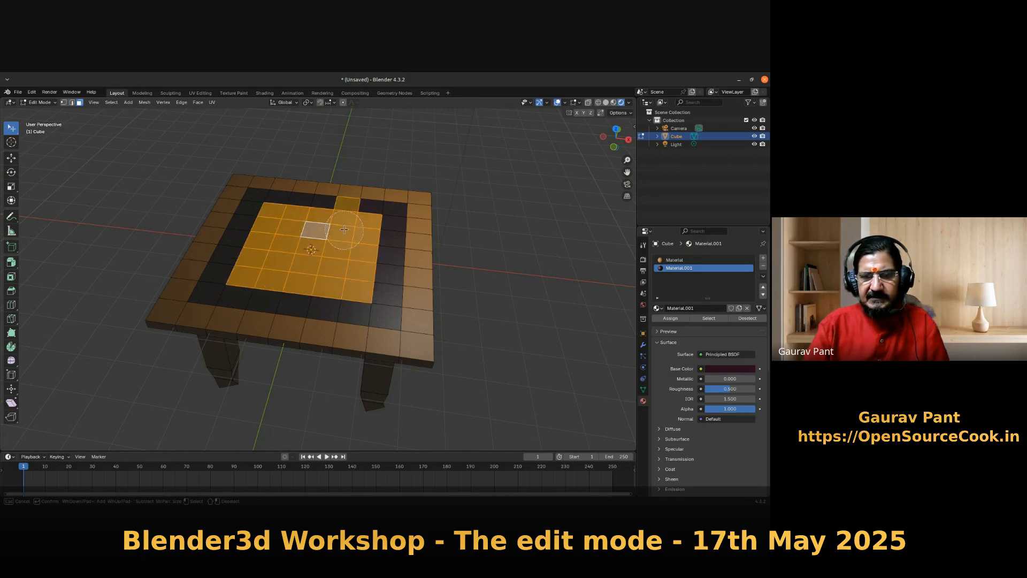
pyautogui.keyDown('shift'); pyautogui.click(347, 195); pyautogui.keyUp('shift')
pyautogui.press('Escape')
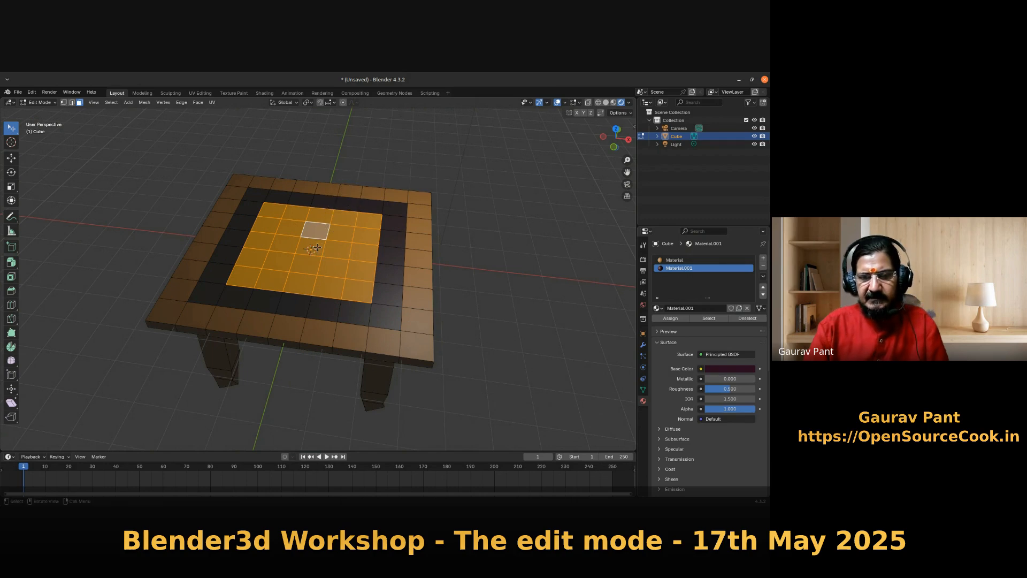
# - Dissolve the selected inner tabletop faces into one large face and select that face
pyautogui.rightClick(317, 248)
pyautogui.click(315, 403)
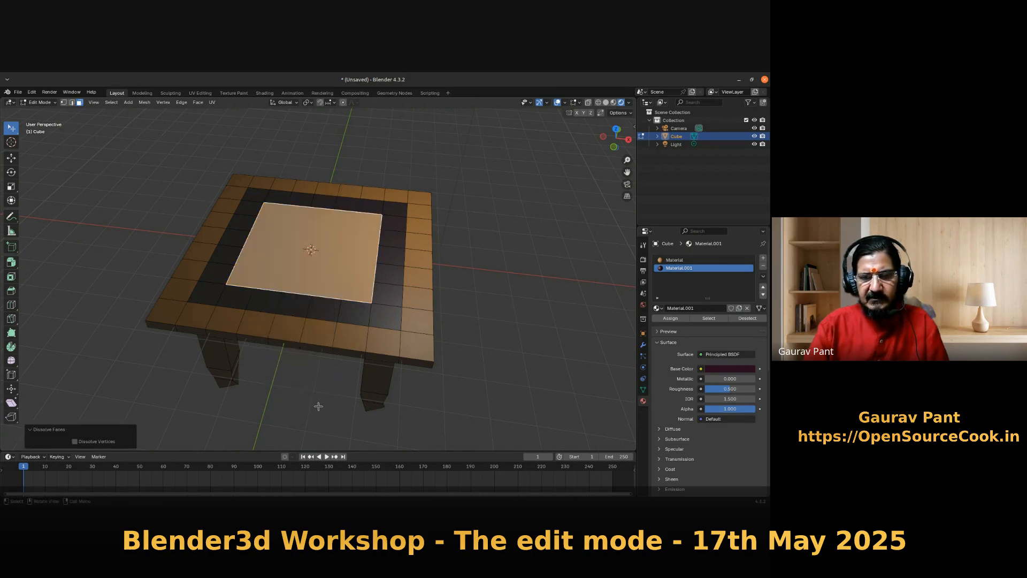
pyautogui.moveTo(317, 408)
pyautogui.mouseDown(button='middle')
pyautogui.moveTo(300, 413)
pyautogui.moveTo(329, 416)
pyautogui.mouseUp(button='middle')
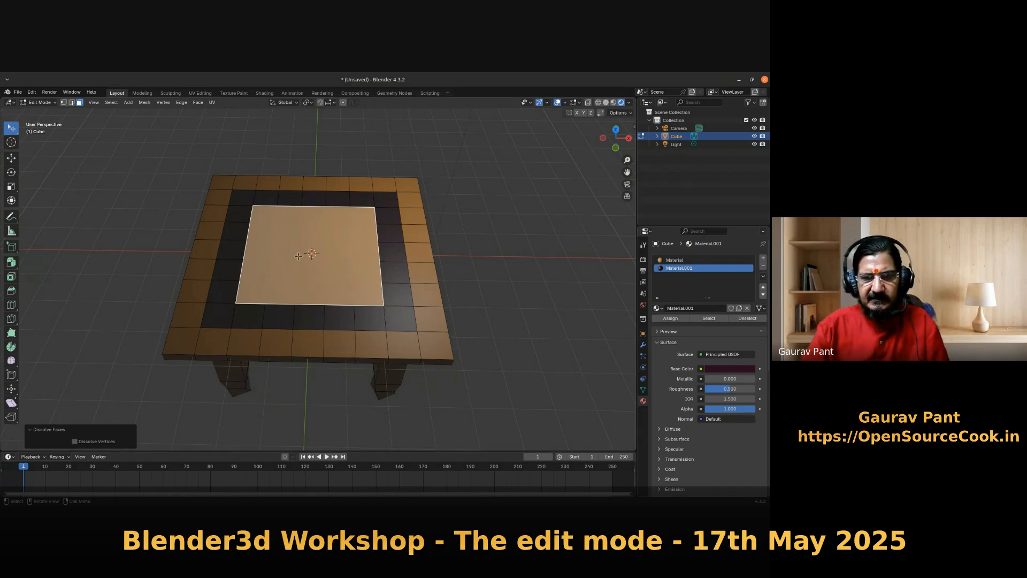
pyautogui.click(297, 257)
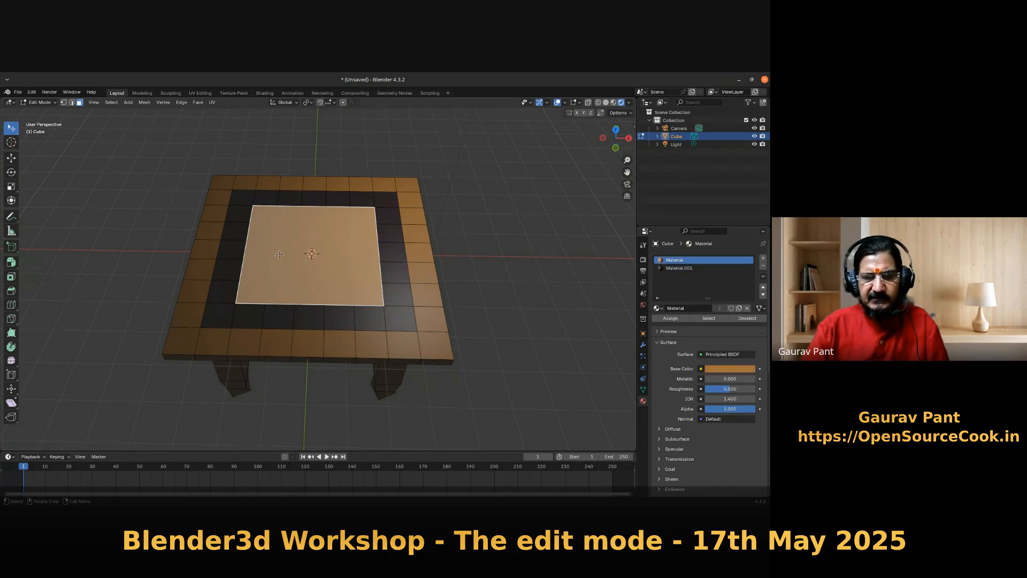
# - Try subdividing the large merged tabletop face, undo the subdivision and the face dissolve, and select one inner face
pyautogui.rightClick(279, 255)
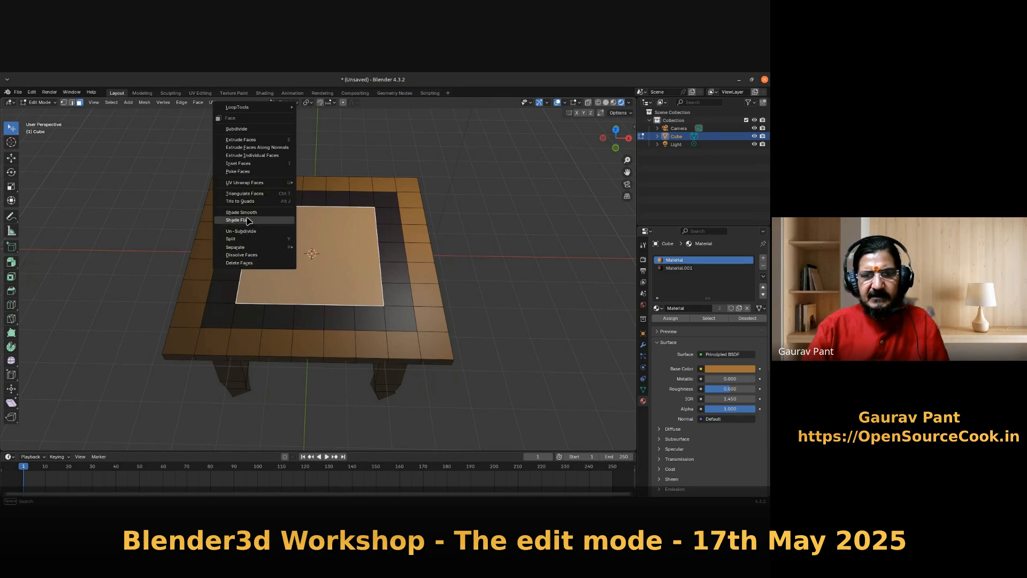
pyautogui.click(268, 129)
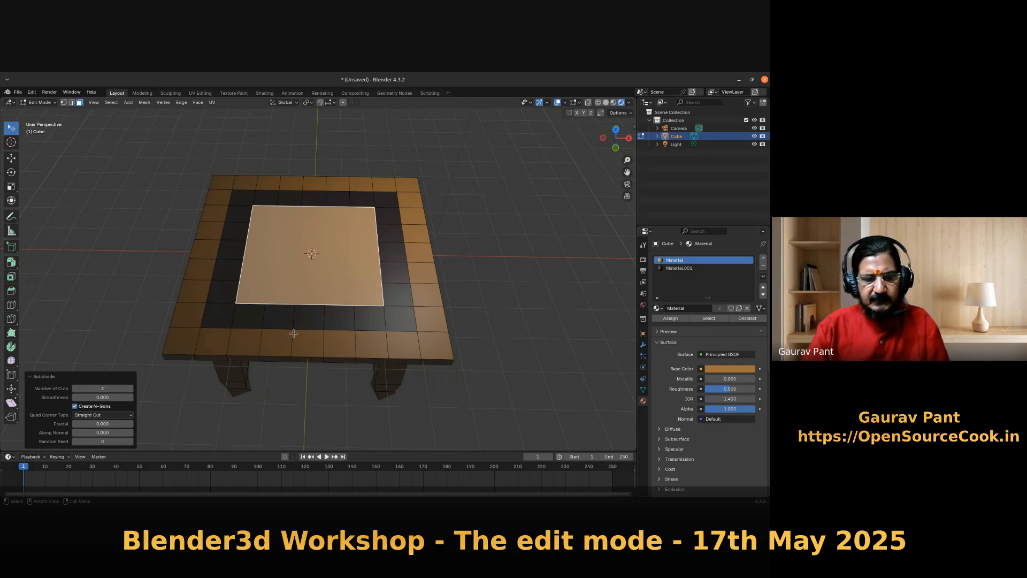
pyautogui.hotkey('ctrl', 'z')
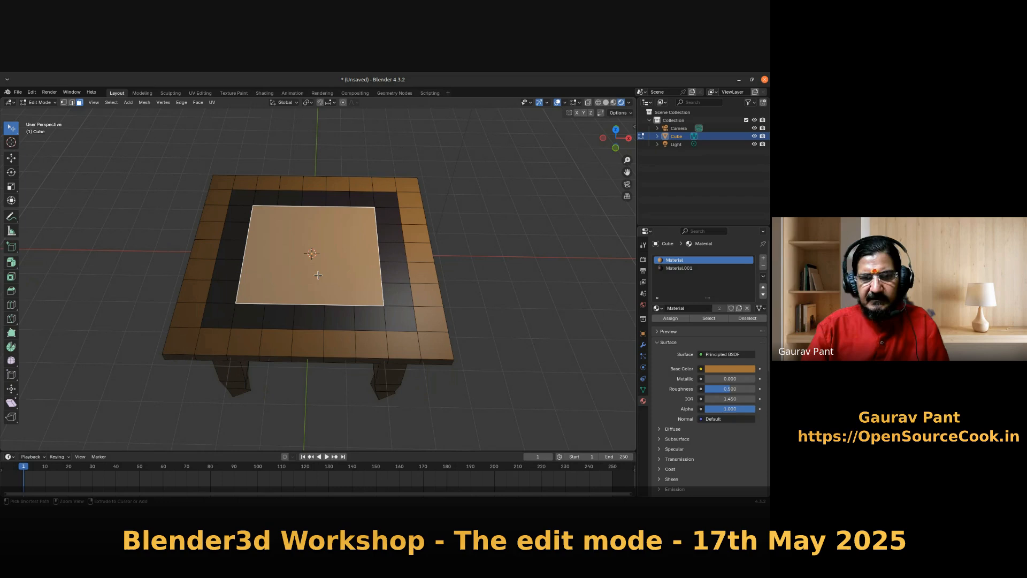
pyautogui.hotkey('ctrl', 'shift', 'z')
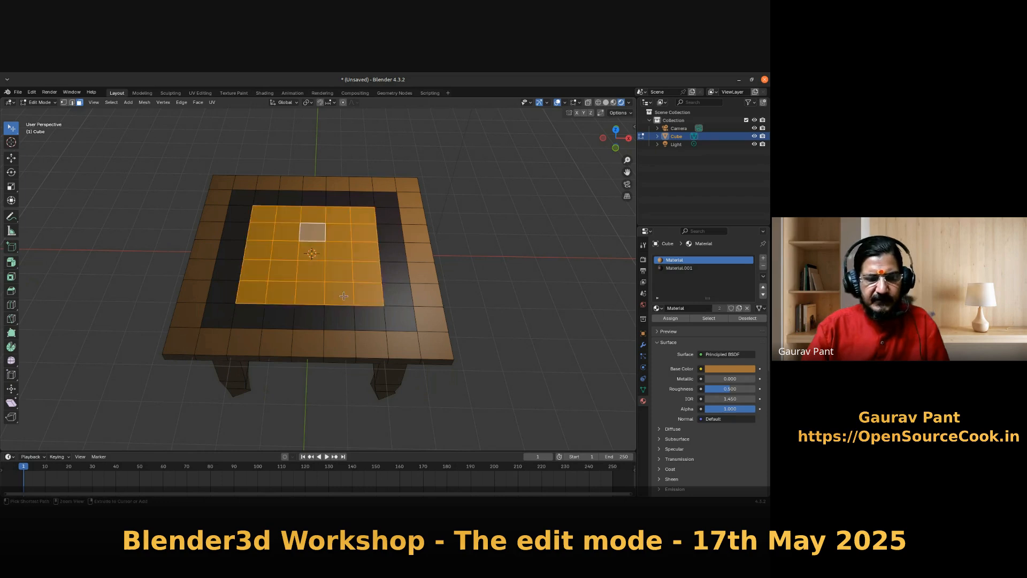
pyautogui.click(342, 303)
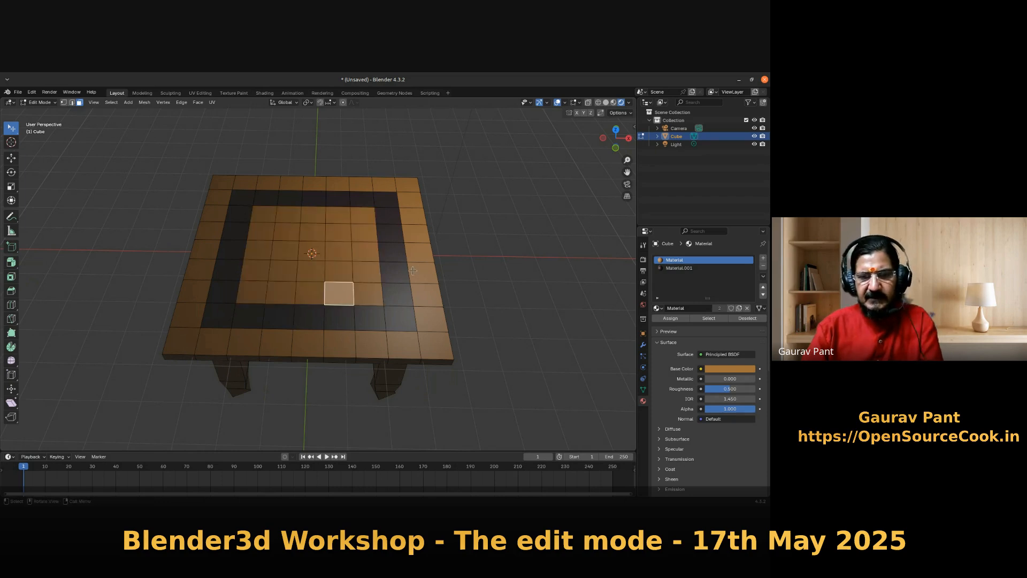
# - Inspect the table's decorated top, legs and underside from several angles, selecting a face on its outer border
pyautogui.moveTo(342, 337); pyautogui.dragTo(303, 307, button='middle')
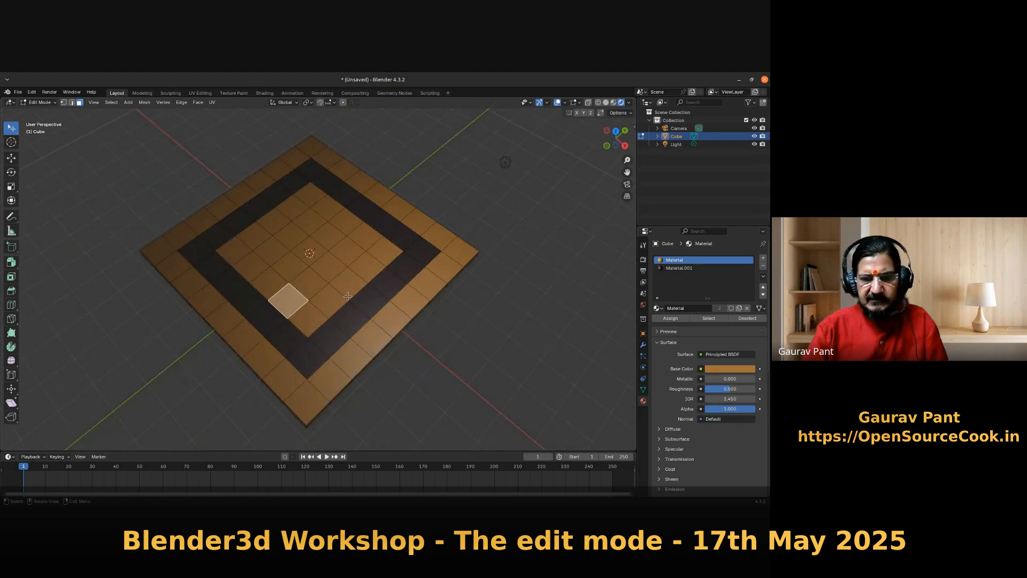
pyautogui.moveTo(296, 304); pyautogui.dragTo(379, 333, button='middle')
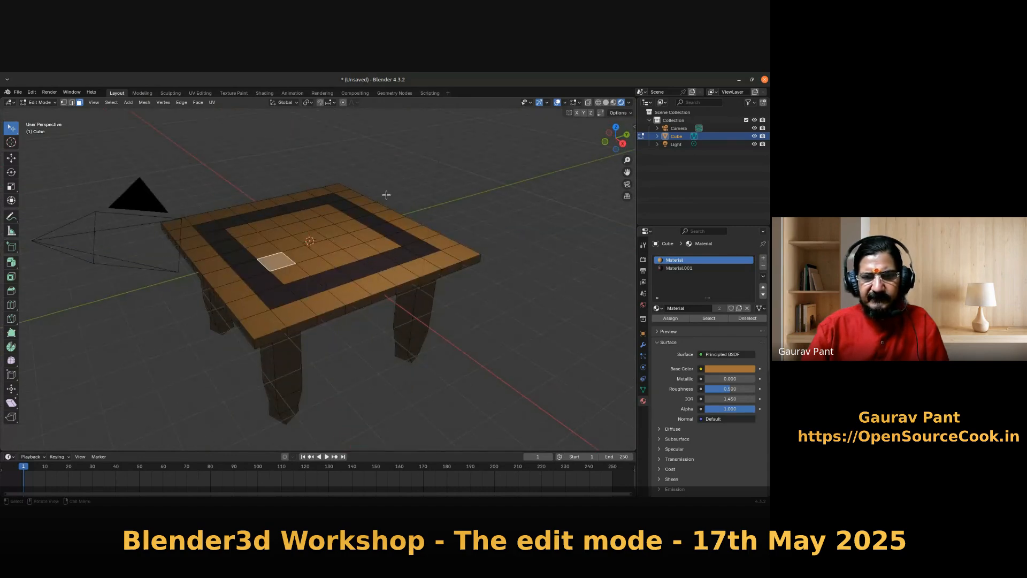
pyautogui.moveTo(240, 209); pyautogui.dragTo(227, 223)
pyautogui.hotkey('ctrl', 'z')
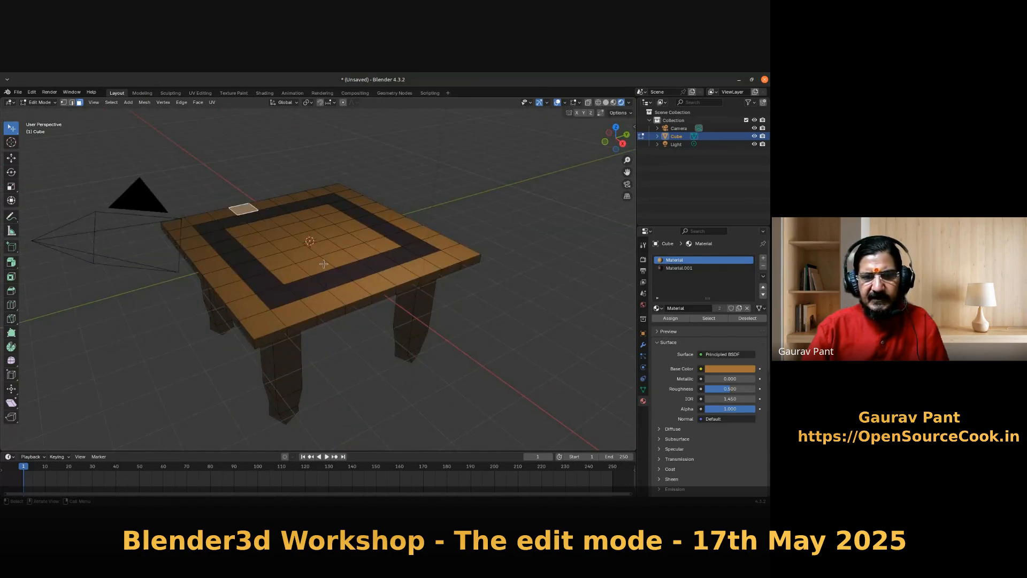
pyautogui.moveTo(390, 325); pyautogui.dragTo(274, 269, button='middle')
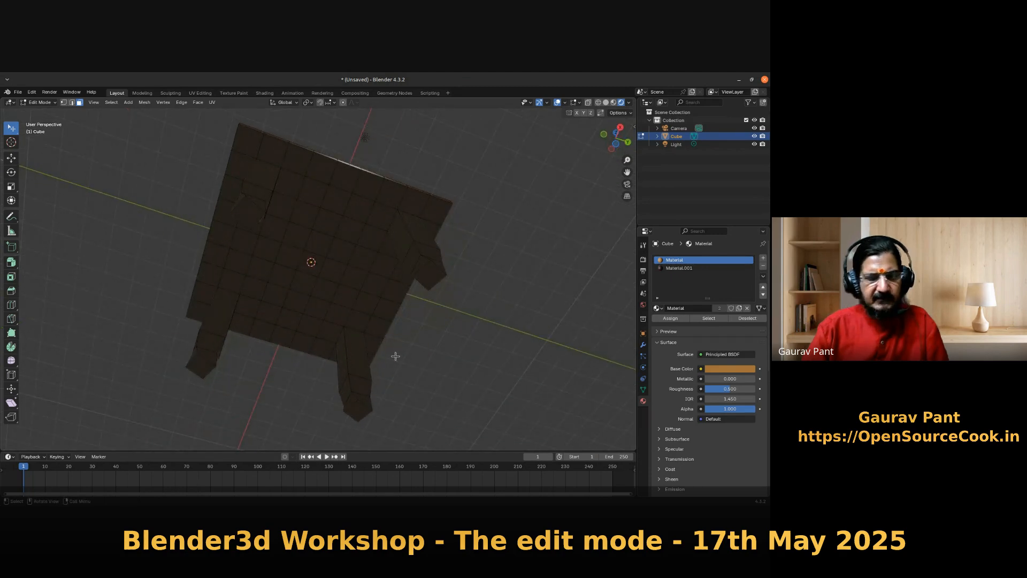
pyautogui.moveTo(394, 248); pyautogui.dragTo(388, 259, button='middle')
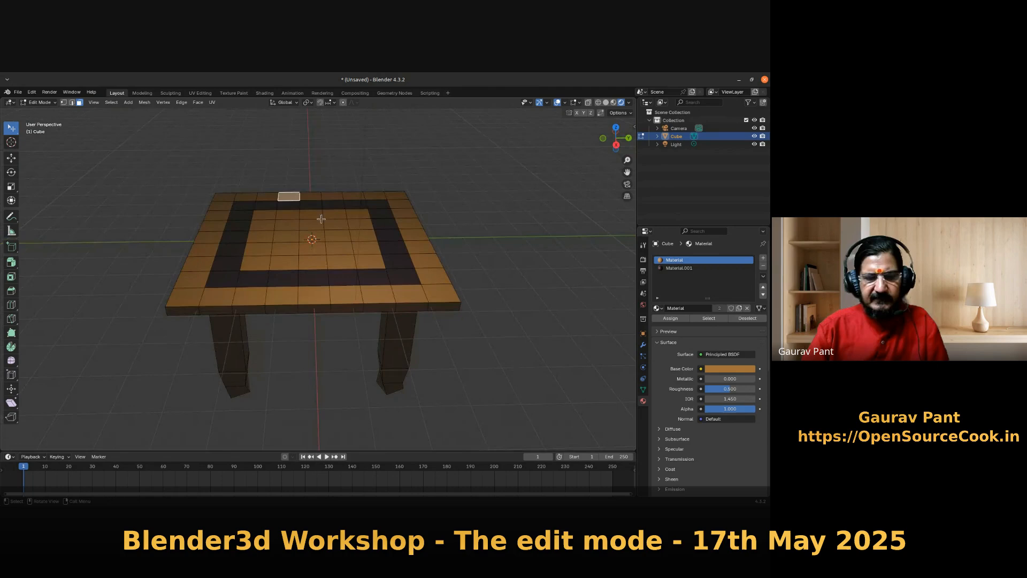
# - Return to object mode and, in front view, move the table about 6.5 m along negative X, clear of the world origin
pyautogui.scroll(-1, 394, 335)
pyautogui.moveTo(394, 340); pyautogui.dragTo(346, 351, button='middle')
pyautogui.press('Tab')
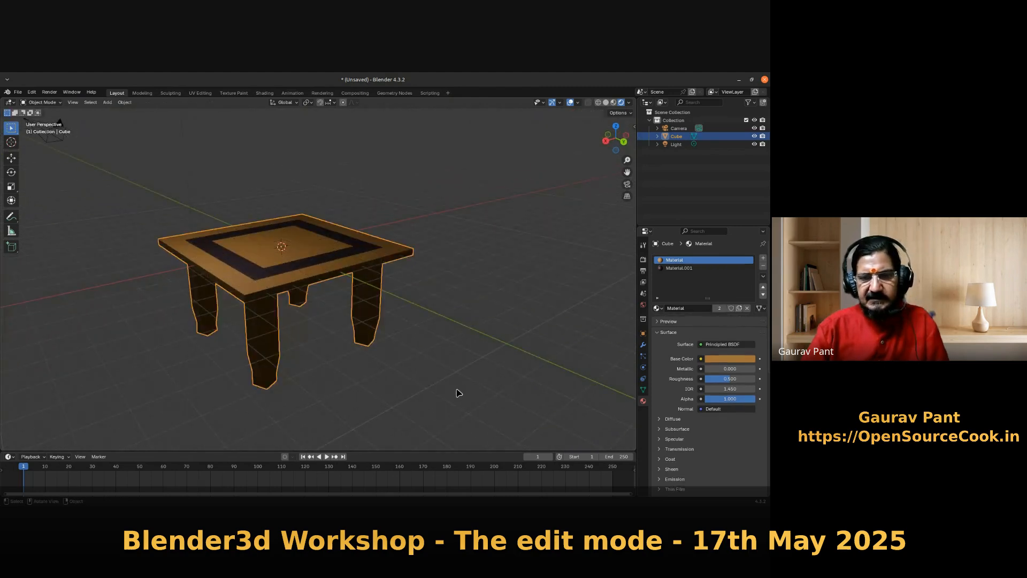
pyautogui.moveTo(450, 371); pyautogui.dragTo(403, 355, button='middle')
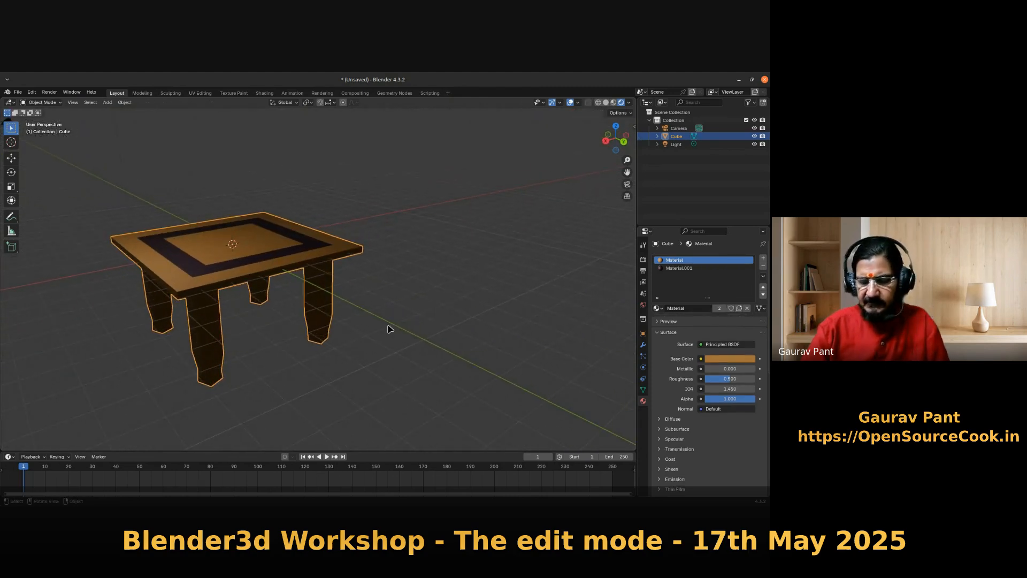
pyautogui.press('KP_1')
pyautogui.press('g')
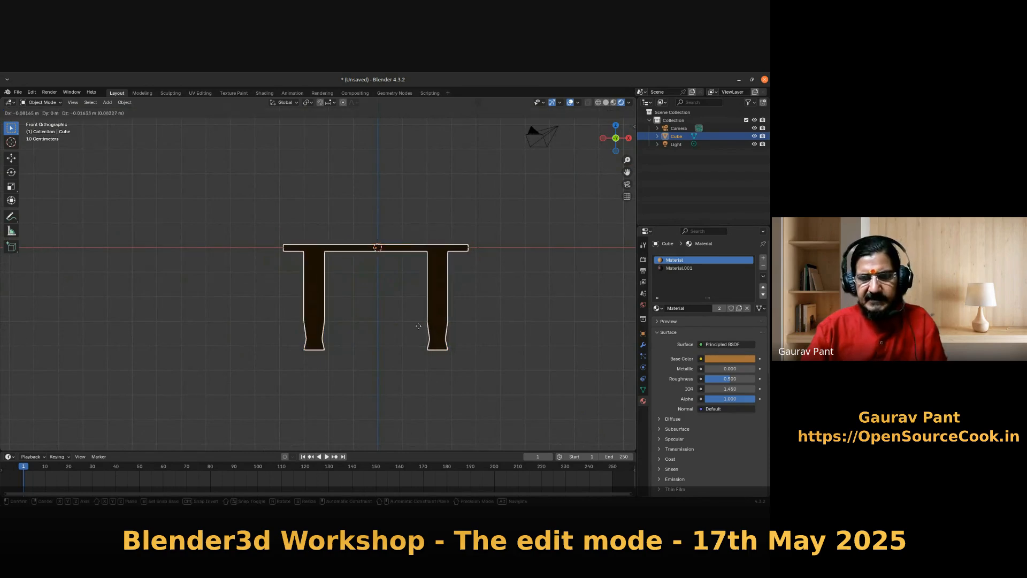
pyautogui.click(281, 325)
# - Add a 2 m cube at the world origin and change the viewport shading from rendered to solid
pyautogui.hotkey('shift', 'a')
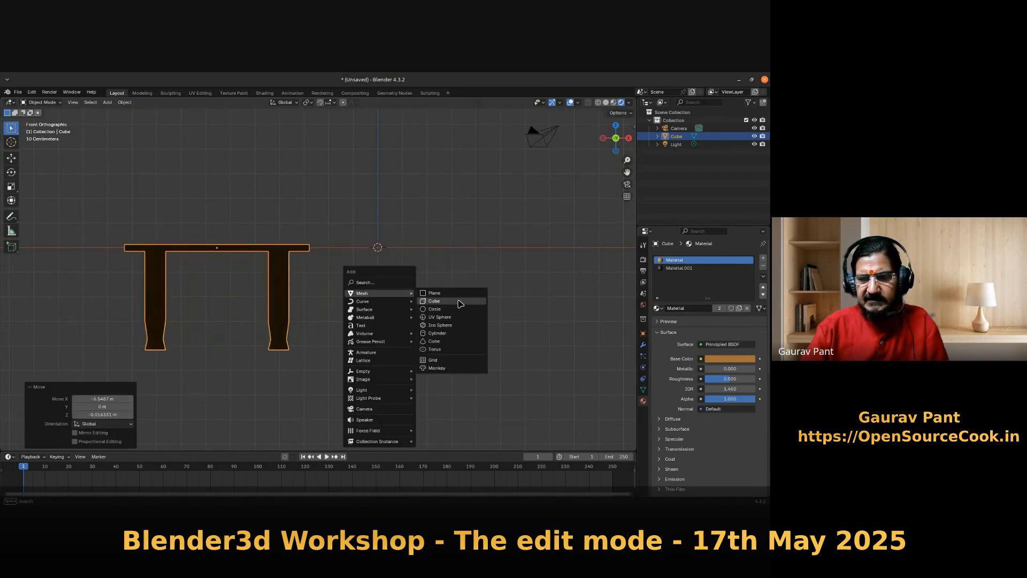
pyautogui.click(433, 301)
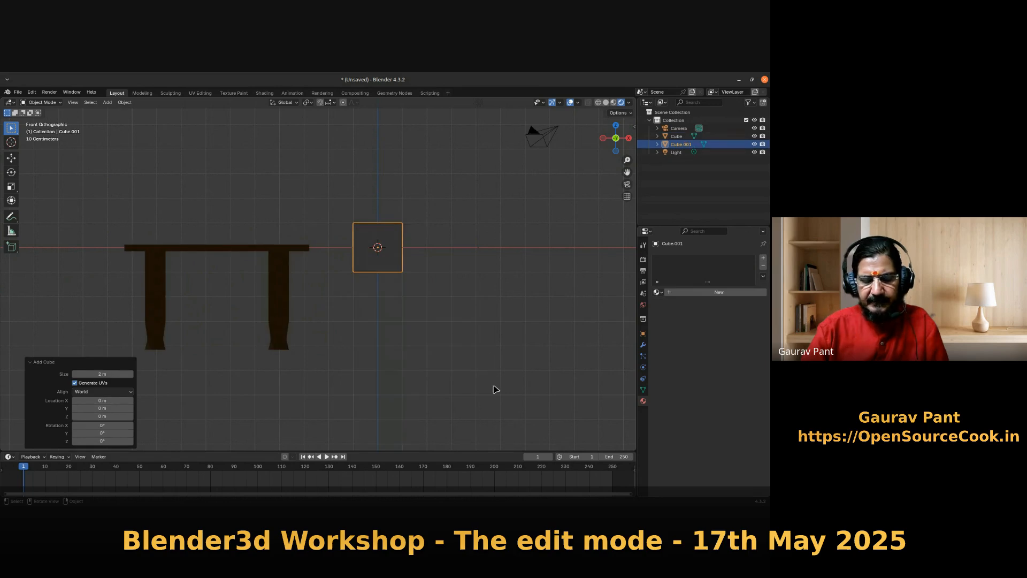
pyautogui.hotkey('shift', 'z')
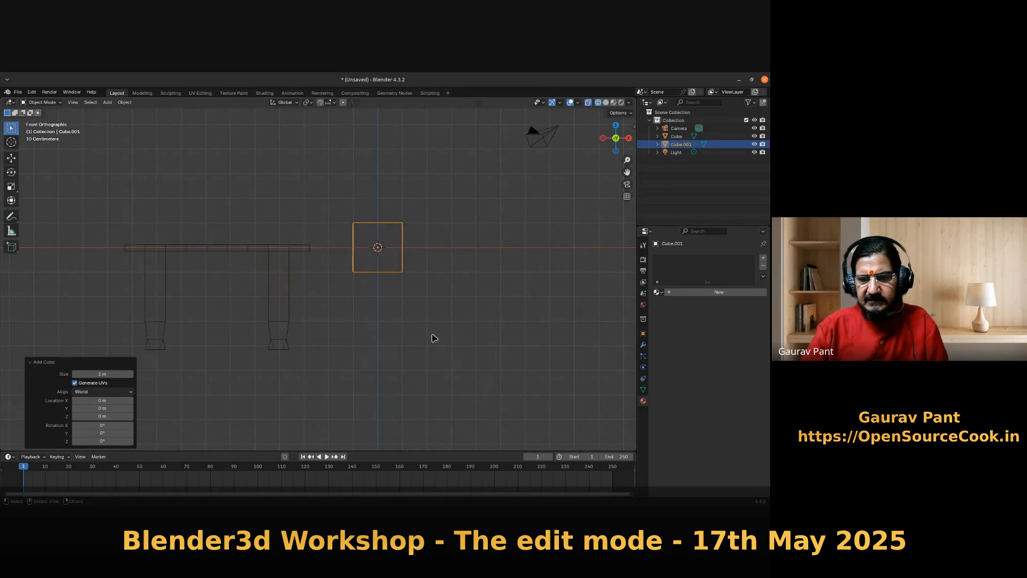
pyautogui.press('z')
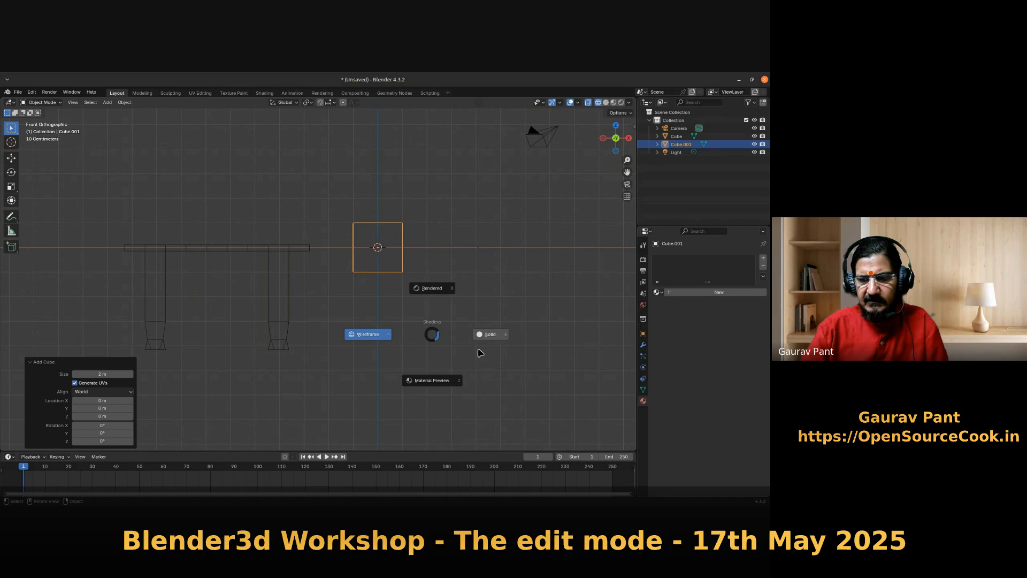
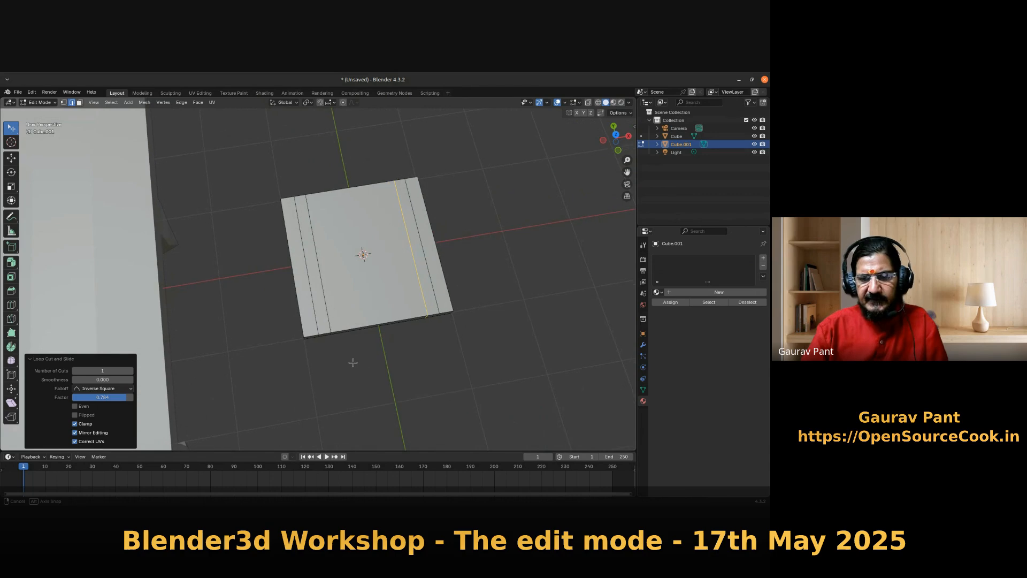
# - Add two parallel loop cuts across the seat slab, slid close to its front edge, and deselect them
pyautogui.hotkey('ctrl', 'r')
pyautogui.click(303, 313)
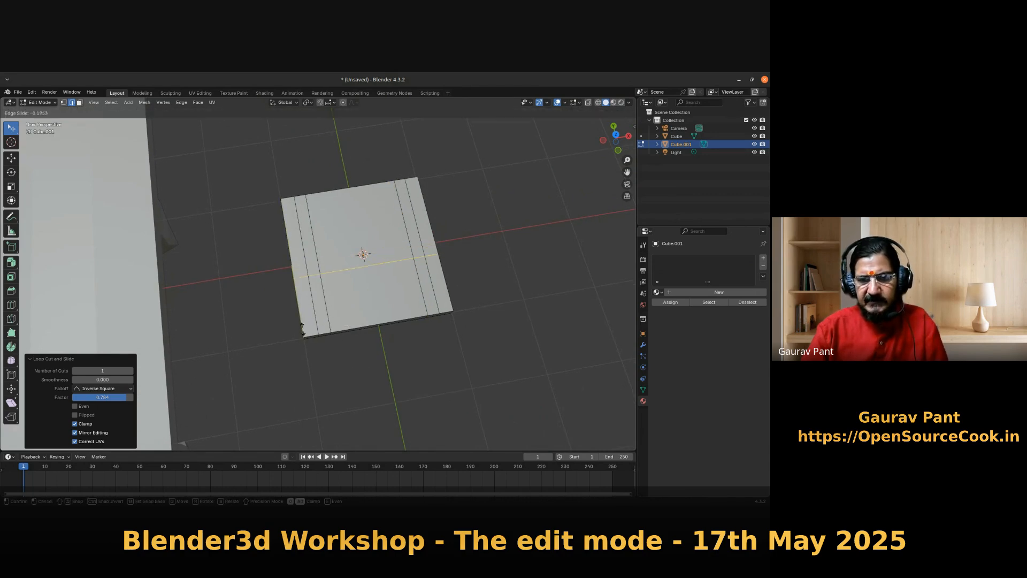
pyautogui.click(302, 373)
pyautogui.hotkey('ctrl', 'r')
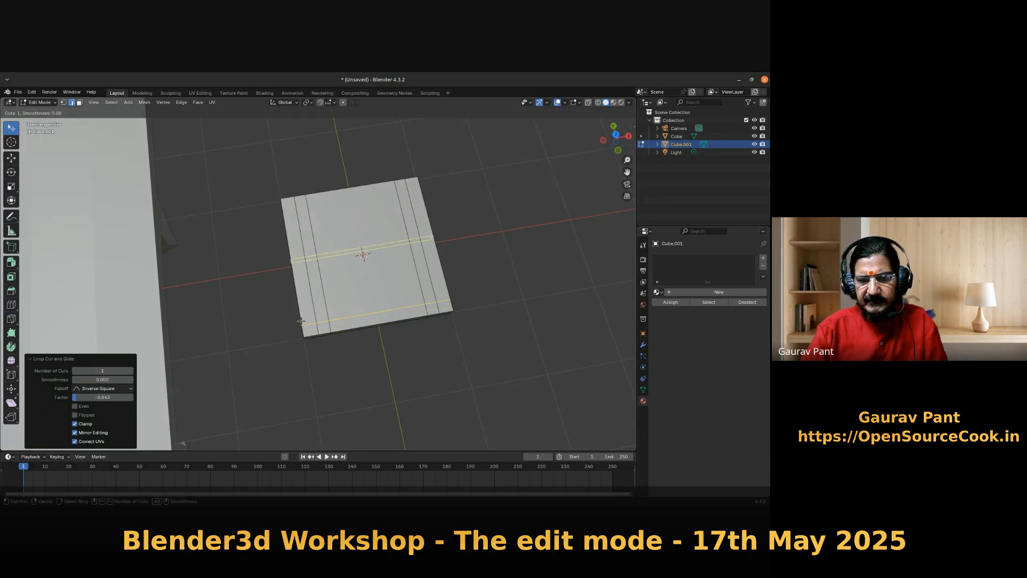
pyautogui.click(300, 314)
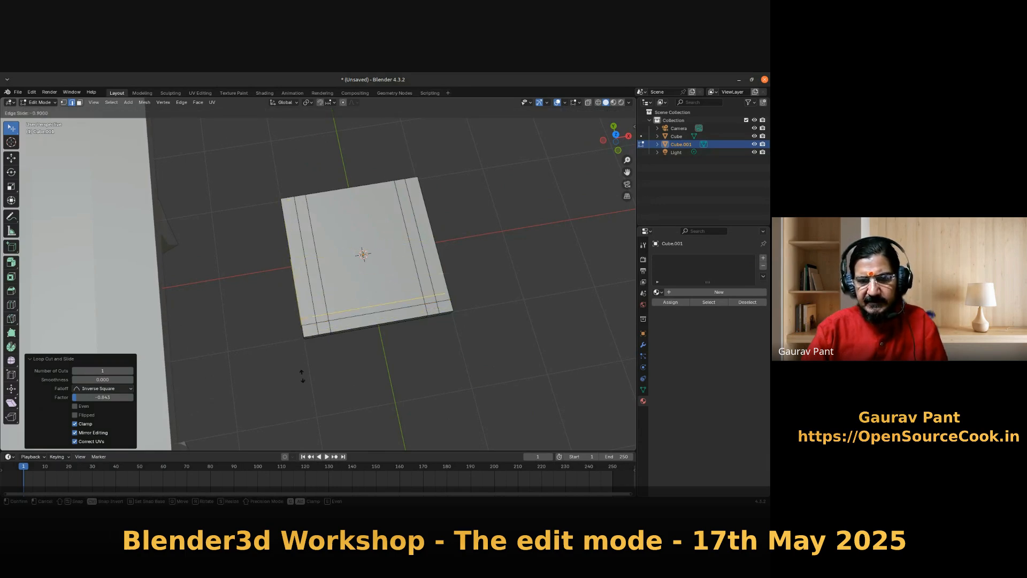
pyautogui.click(303, 369)
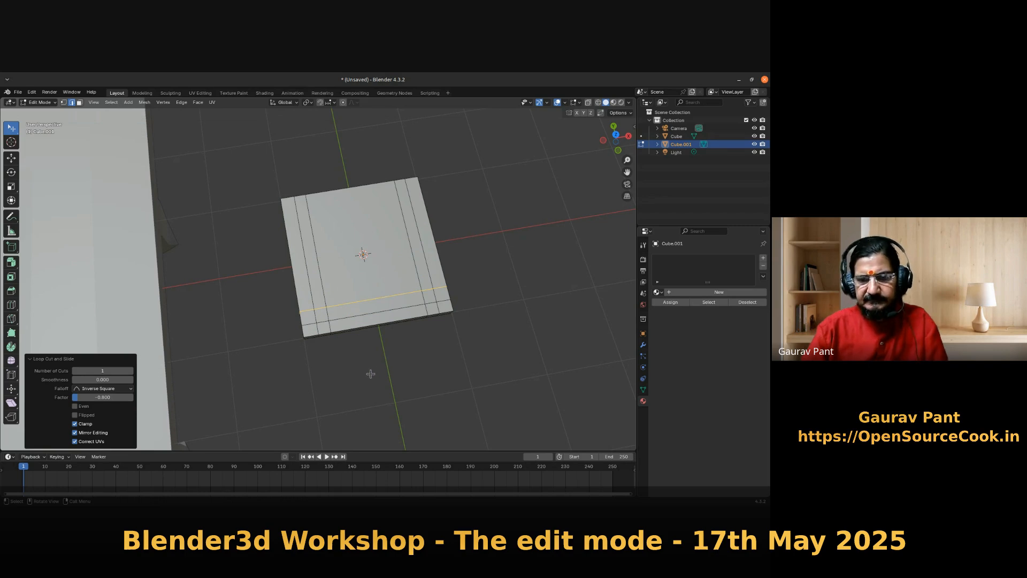
pyautogui.click(370, 373)
# - In top view, add two matching loop cuts slid close to the seat slab's back edge
pyautogui.press('KP_7')
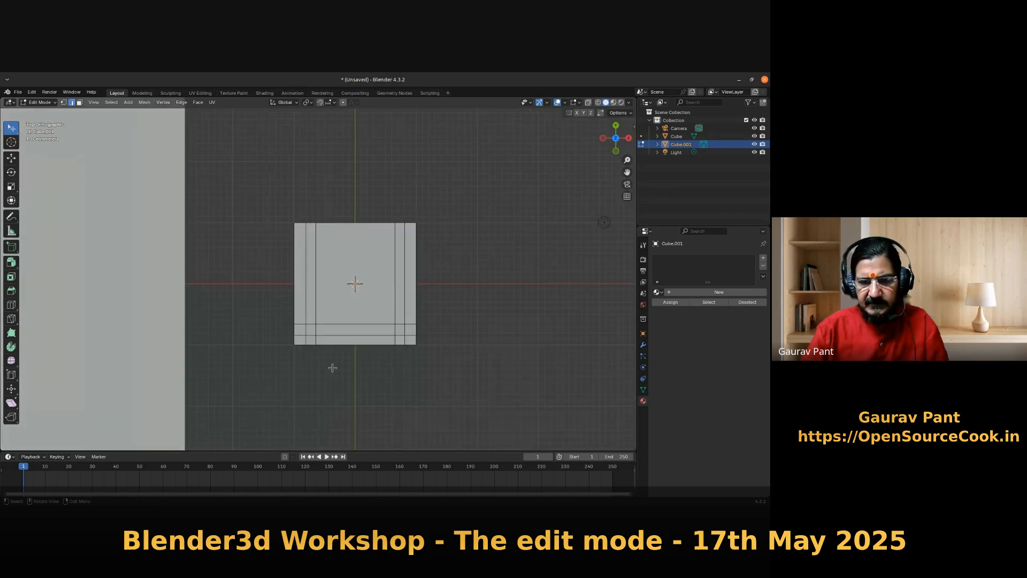
pyautogui.hotkey('ctrl', 'r')
pyautogui.moveTo(348, 272); pyautogui.dragTo(327, 230)
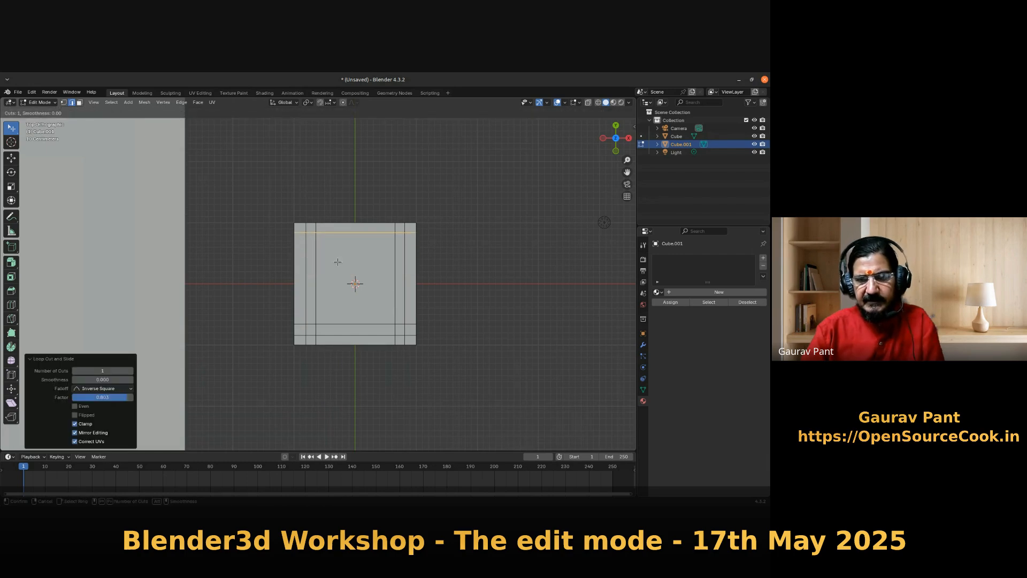
pyautogui.click(288, 242)
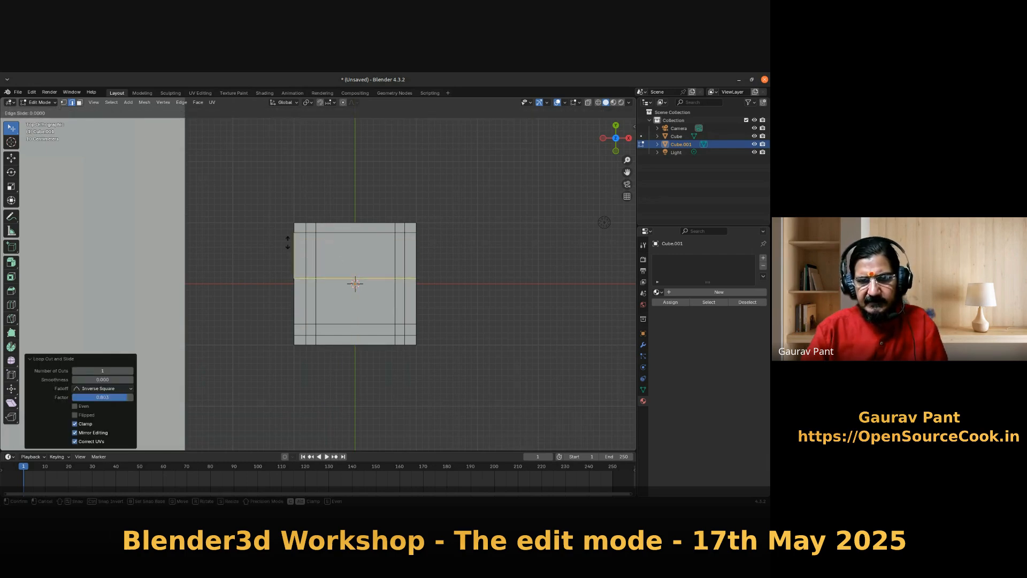
pyautogui.click(287, 209)
pyautogui.moveTo(356, 407); pyautogui.dragTo(340, 385, button='middle')
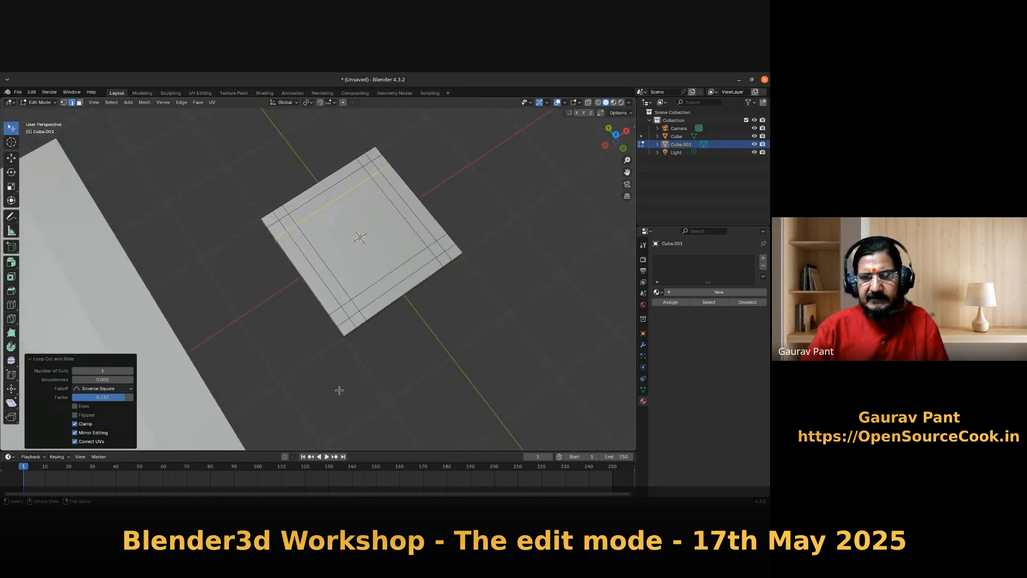
# - Select the four small inner corner squares on the seat's underside in face mode and extrude them about 1.79 m into legs
pyautogui.click(333, 269)
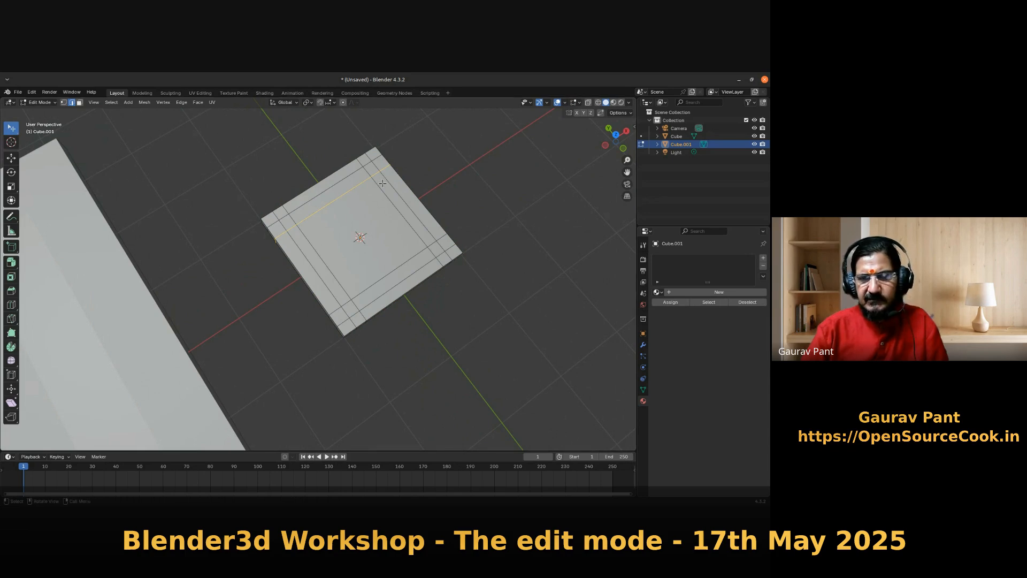
pyautogui.click(80, 103)
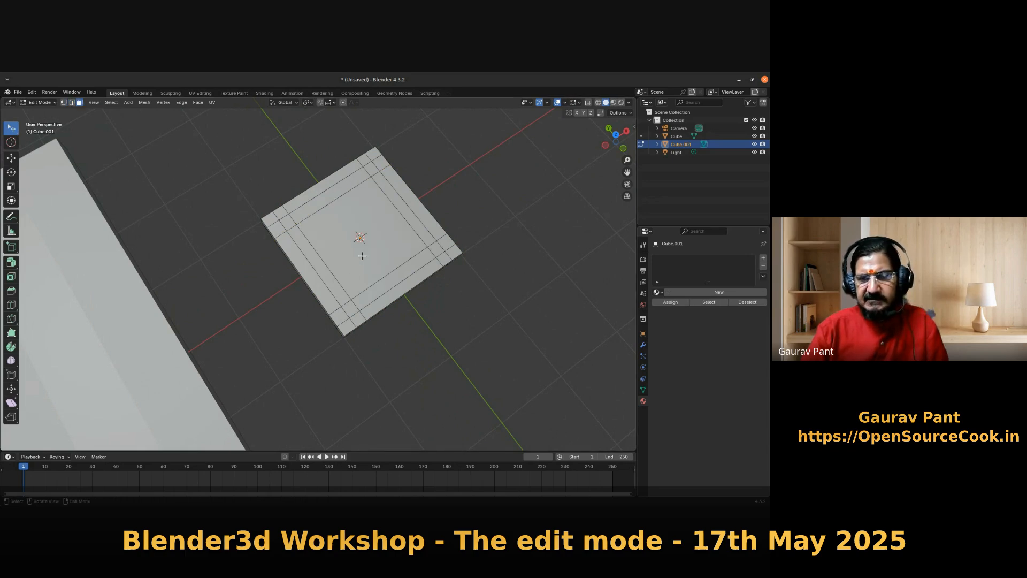
pyautogui.moveTo(346, 259); pyautogui.dragTo(313, 174, button='middle')
pyautogui.keyDown('shift'); pyautogui.click(394, 181); pyautogui.keyUp('shift')
pyautogui.keyDown('shift'); pyautogui.click(394, 245); pyautogui.keyUp('shift')
pyautogui.keyDown('shift'); pyautogui.click(315, 250); pyautogui.keyUp('shift')
pyautogui.press('e')
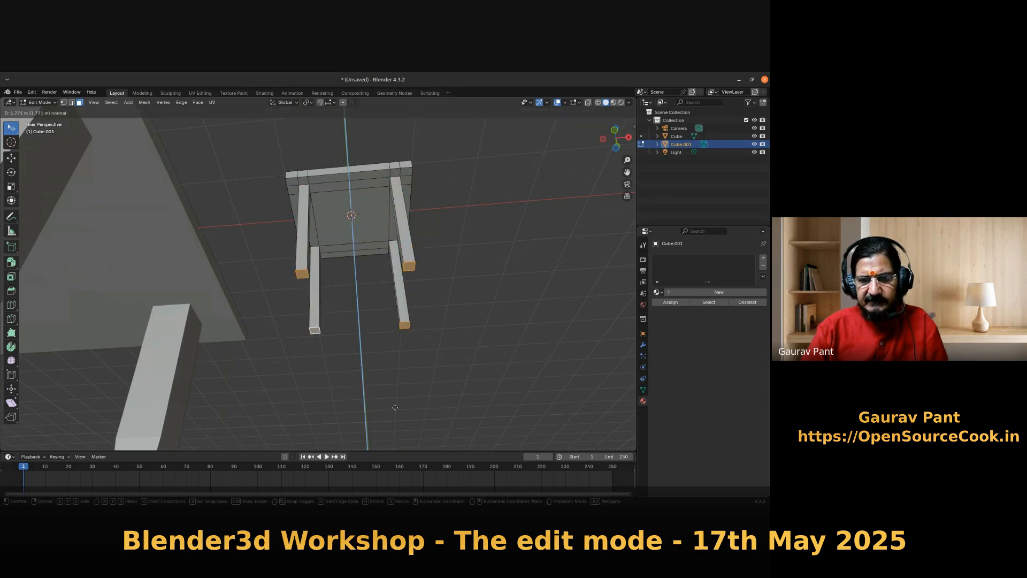
pyautogui.click(264, 429)
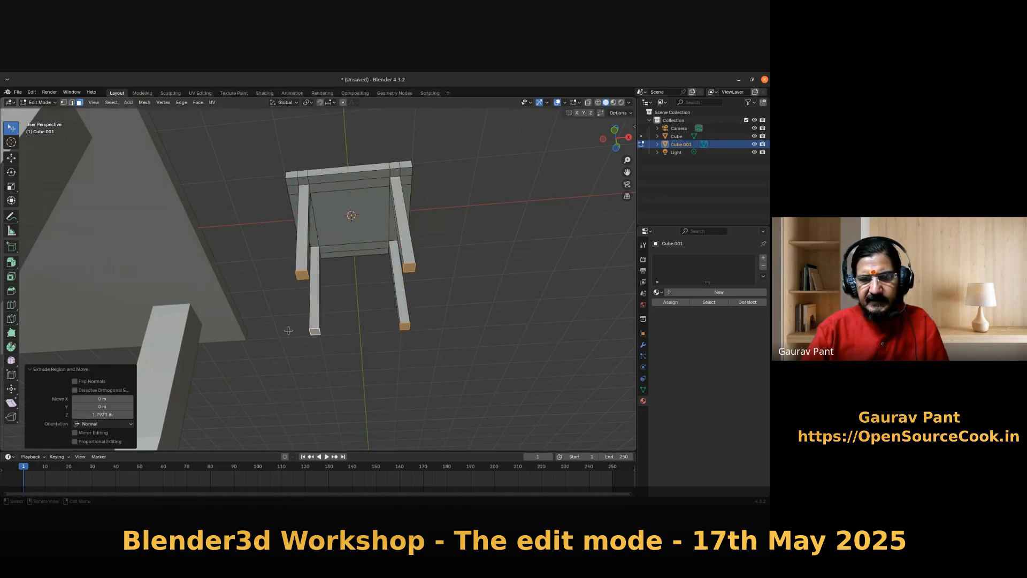
# - Twist the stool's legs by rotating each leg's bottom face individually around the global Z axis
pyautogui.hotkey('alt', 'a')
pyautogui.click(302, 275)
pyautogui.press('r')
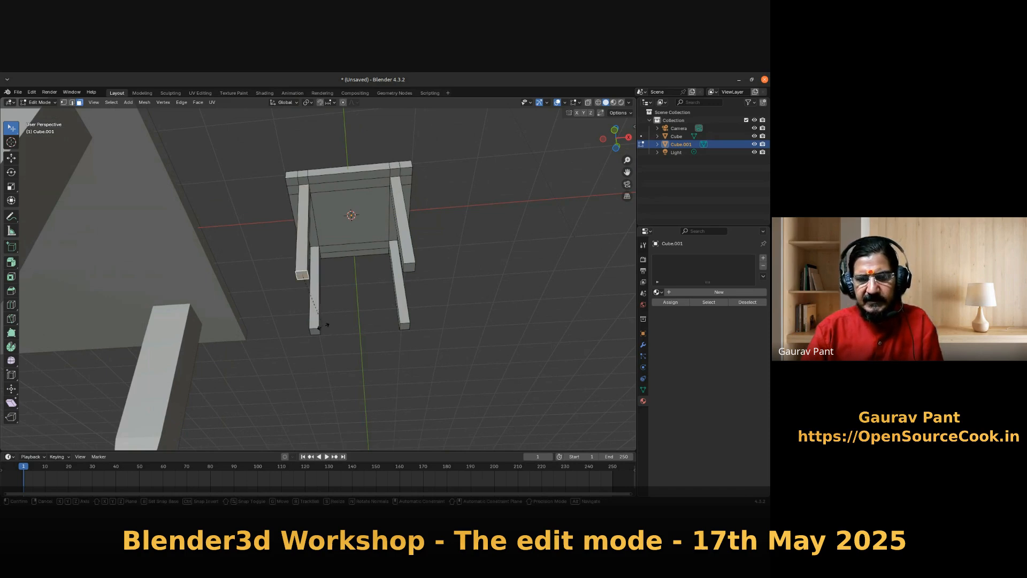
pyautogui.press('z')
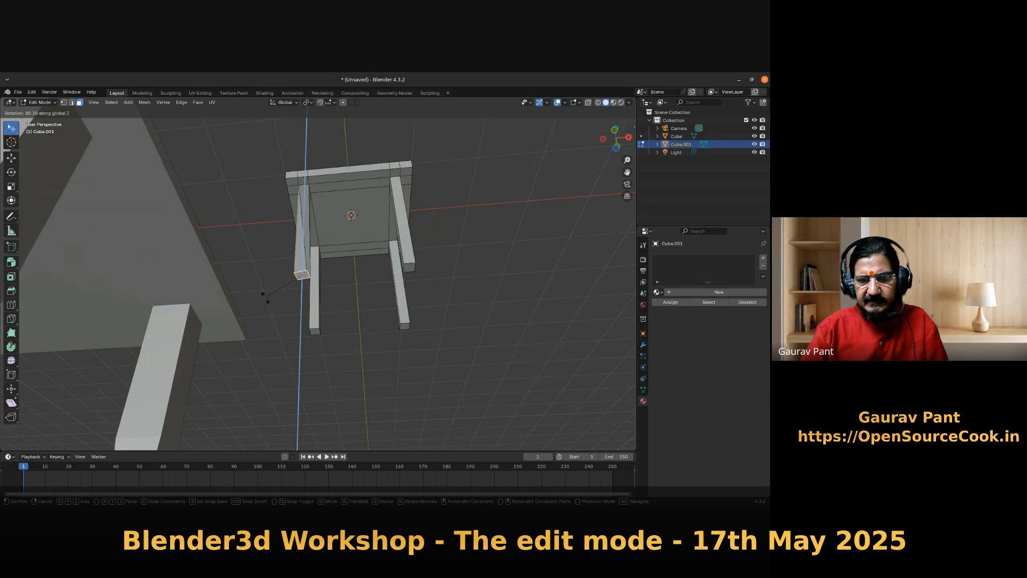
pyautogui.click(263, 312)
pyautogui.click(316, 325)
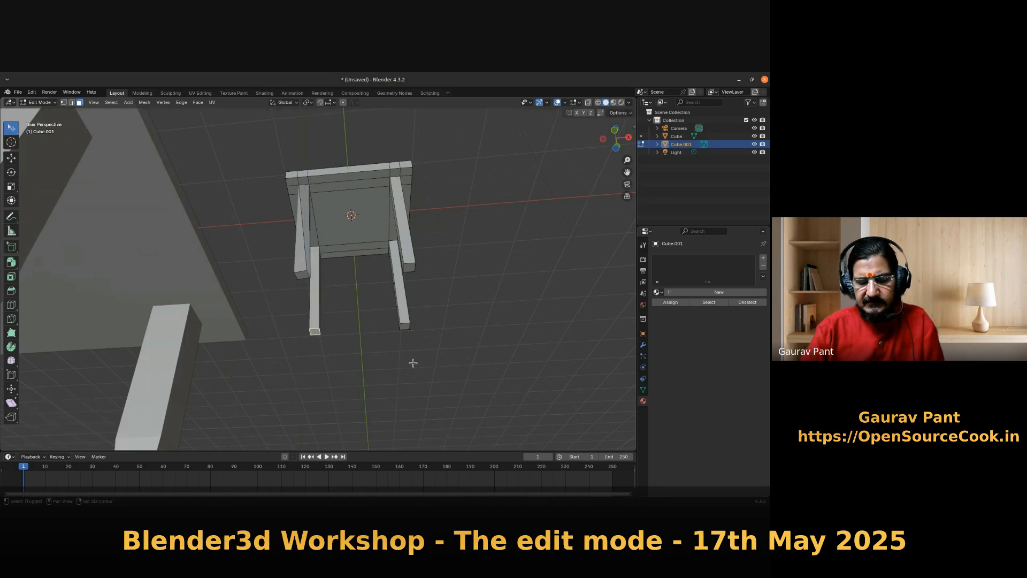
pyautogui.click(402, 326)
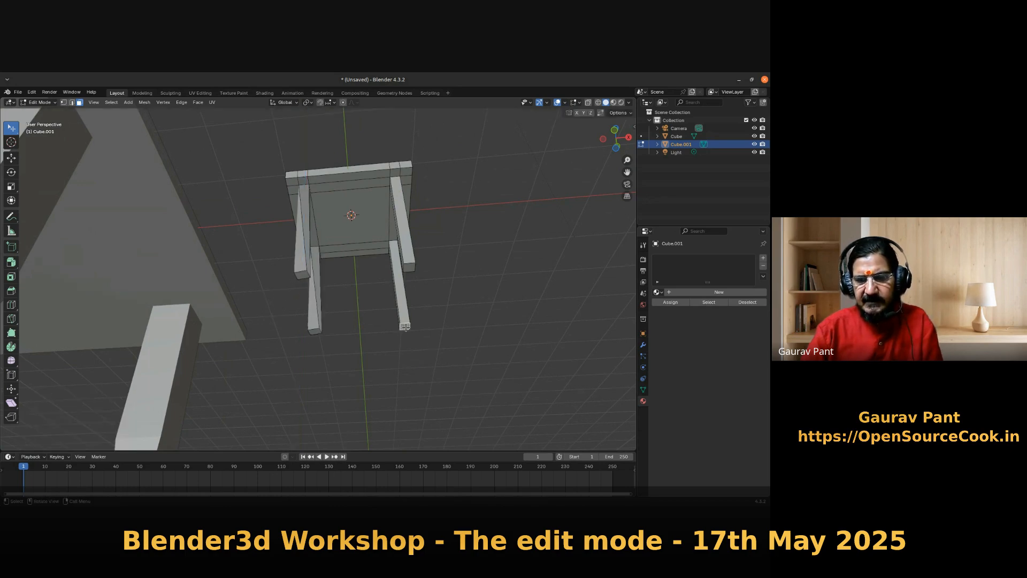
pyautogui.click(409, 267)
pyautogui.moveTo(323, 355); pyautogui.dragTo(348, 394, button='middle')
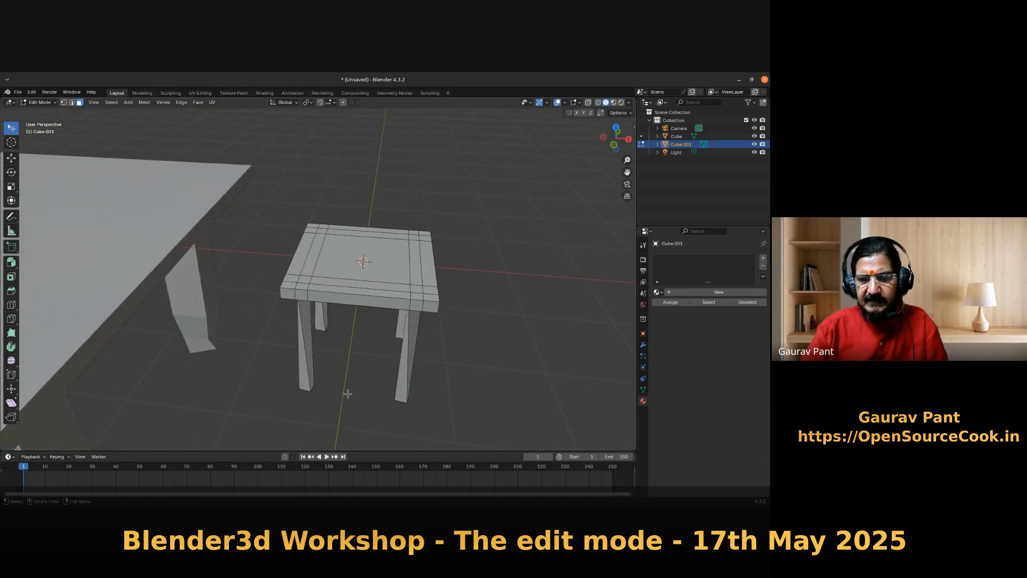
# - Select the two small inner corner squares on one edge of the seat's top and extrude them up about 2.4 m as backrest posts
pyautogui.click(428, 273)
pyautogui.moveTo(407, 320); pyautogui.dragTo(274, 329, button='middle')
pyautogui.click(279, 307)
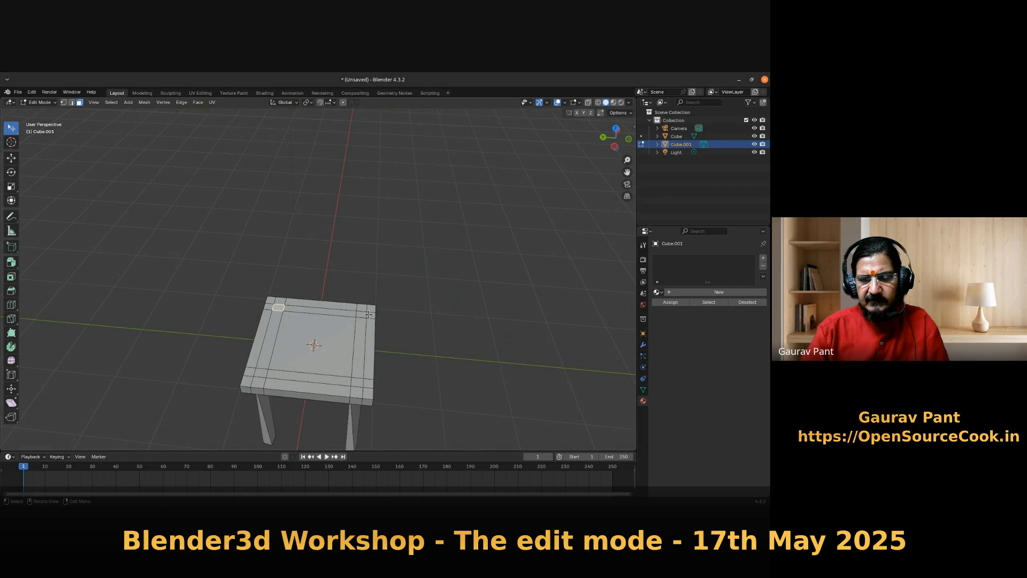
pyautogui.keyDown('shift'); pyautogui.click(362, 314); pyautogui.keyUp('shift')
pyautogui.press('e')
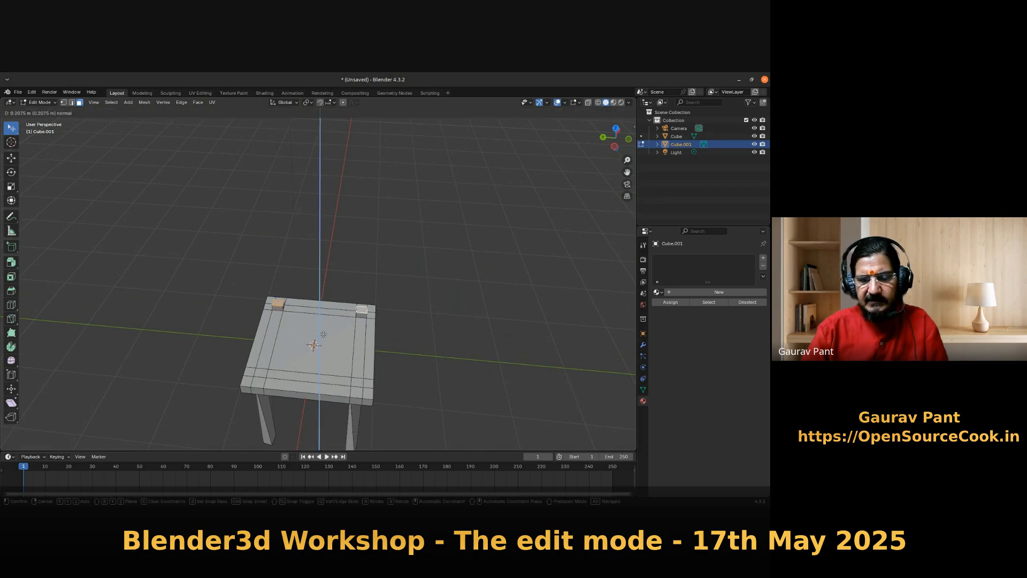
pyautogui.click(325, 227)
pyautogui.moveTo(325, 227); pyautogui.dragTo(244, 269, button='middle')
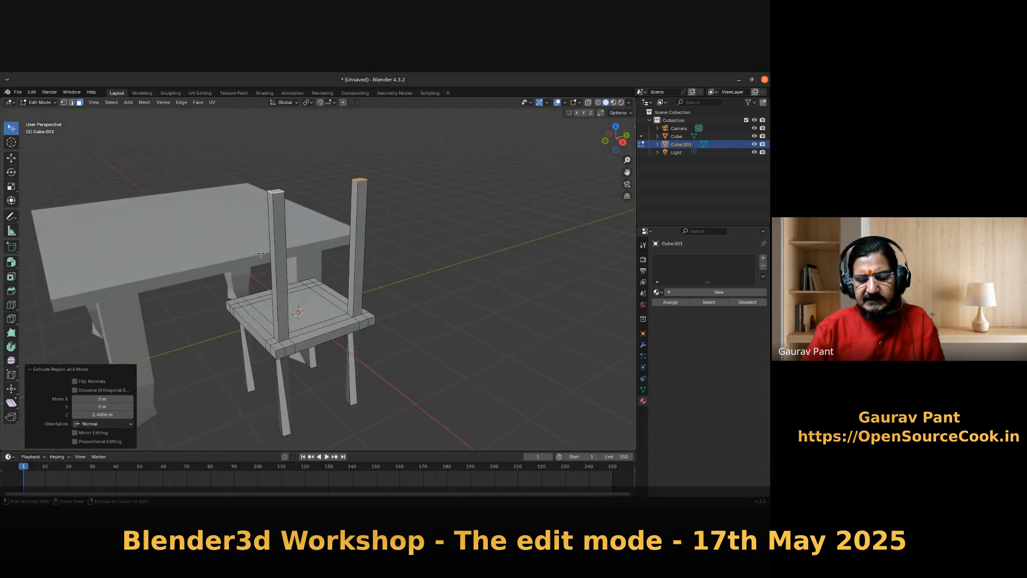
# - Add one centered loop cut around each of the two backrest posts
pyautogui.hotkey('ctrl', 'r')
pyautogui.click(275, 241)
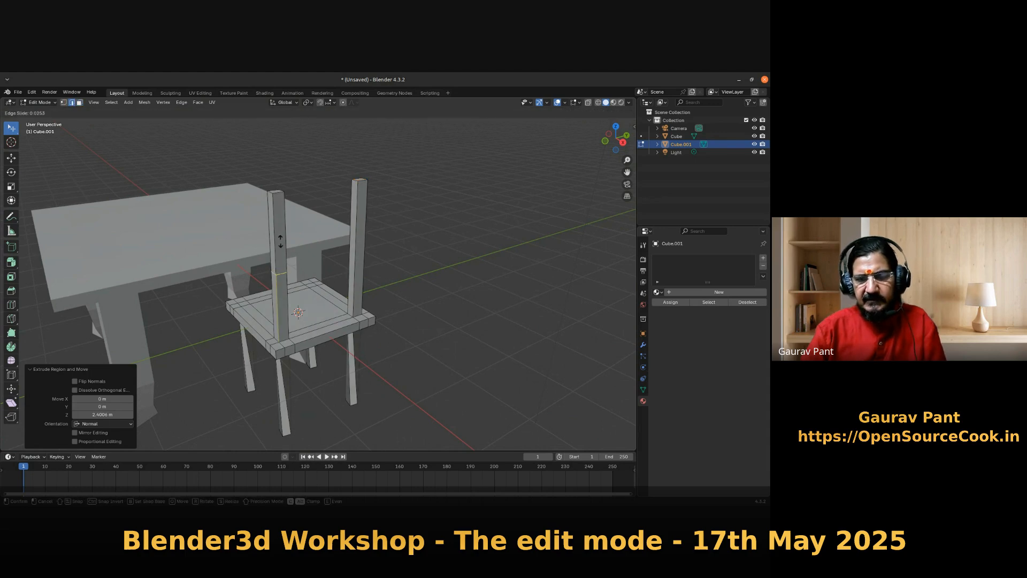
pyautogui.rightClick(280, 241)
pyautogui.hotkey('ctrl', 'r')
pyautogui.click(354, 248)
pyautogui.rightClick(403, 287)
# - Select the facing inner upper faces of both posts in face mode and join them with the LoopTools Bridge to form the backrest
pyautogui.moveTo(313, 268); pyautogui.dragTo(353, 229, button='middle')
pyautogui.click(348, 225)
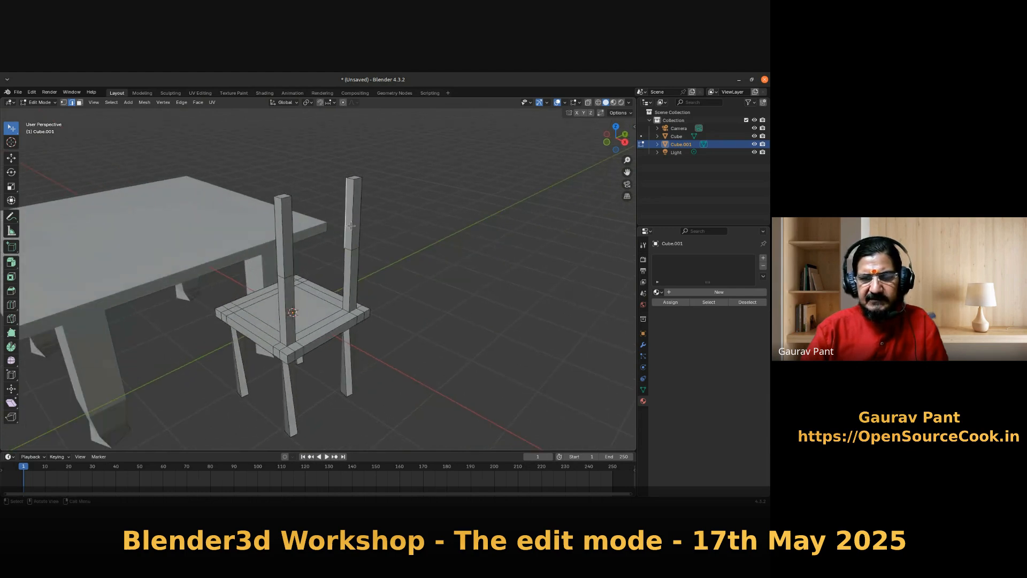
pyautogui.press('3')
pyautogui.click(351, 230)
pyautogui.moveTo(345, 262); pyautogui.dragTo(277, 231, button='middle')
pyautogui.keyDown('shift'); pyautogui.click(277, 232); pyautogui.keyUp('shift')
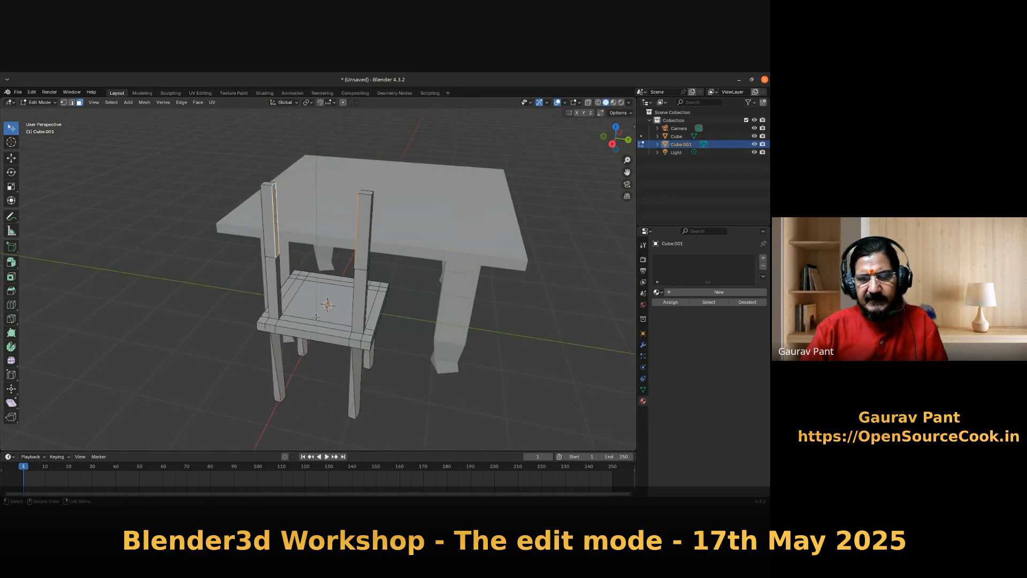
pyautogui.rightClick(276, 225)
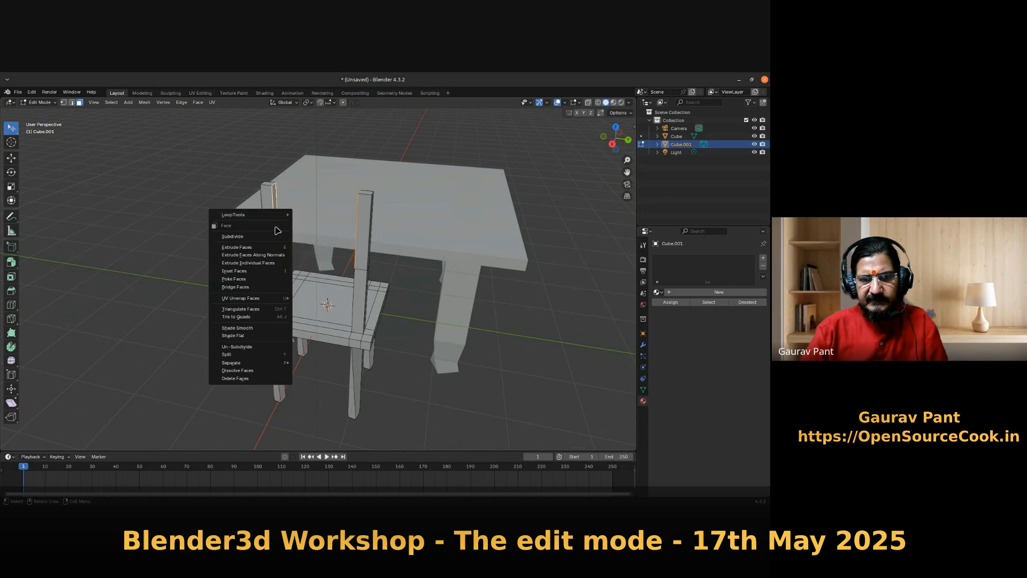
pyautogui.moveTo(275, 217)
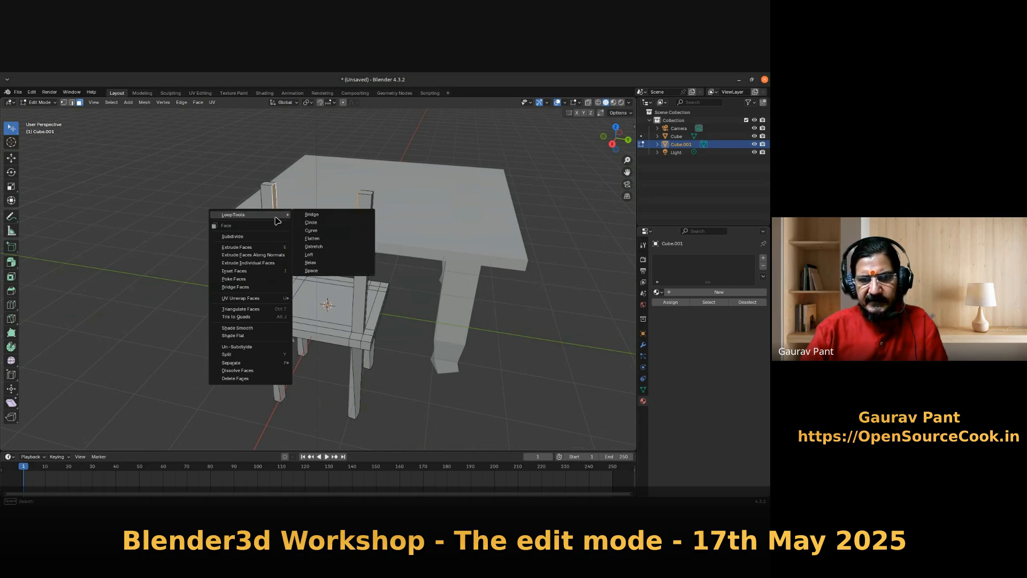
pyautogui.click(309, 216)
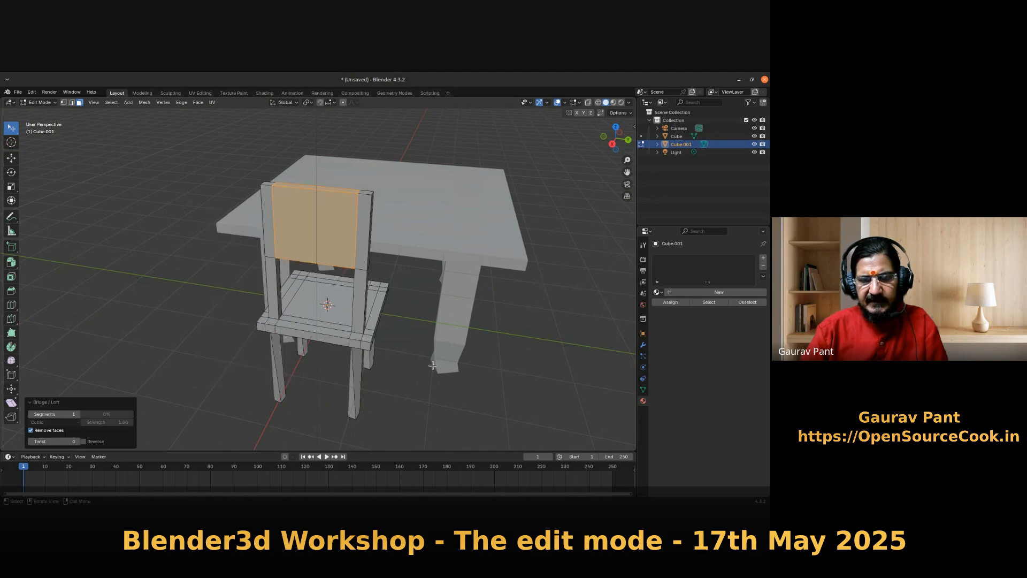
pyautogui.click(395, 412)
# - Return to Object Mode and assign the existing material named Material to the chair
pyautogui.moveTo(329, 390); pyautogui.dragTo(479, 385, button='middle')
pyautogui.press('Tab')
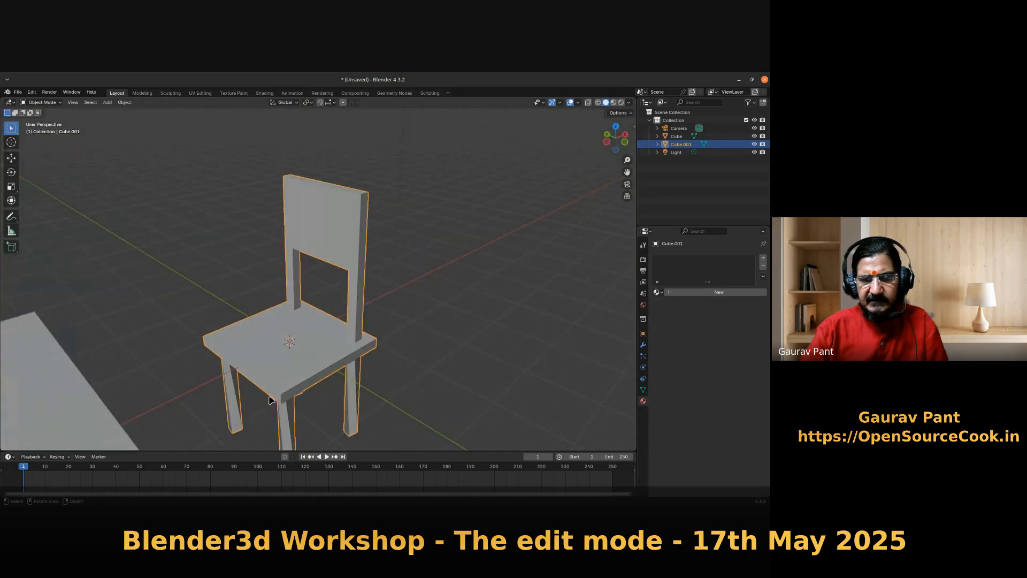
pyautogui.scroll(-3, 278, 383)
pyautogui.moveTo(302, 414); pyautogui.dragTo(289, 379, button='middle')
pyautogui.click(658, 292)
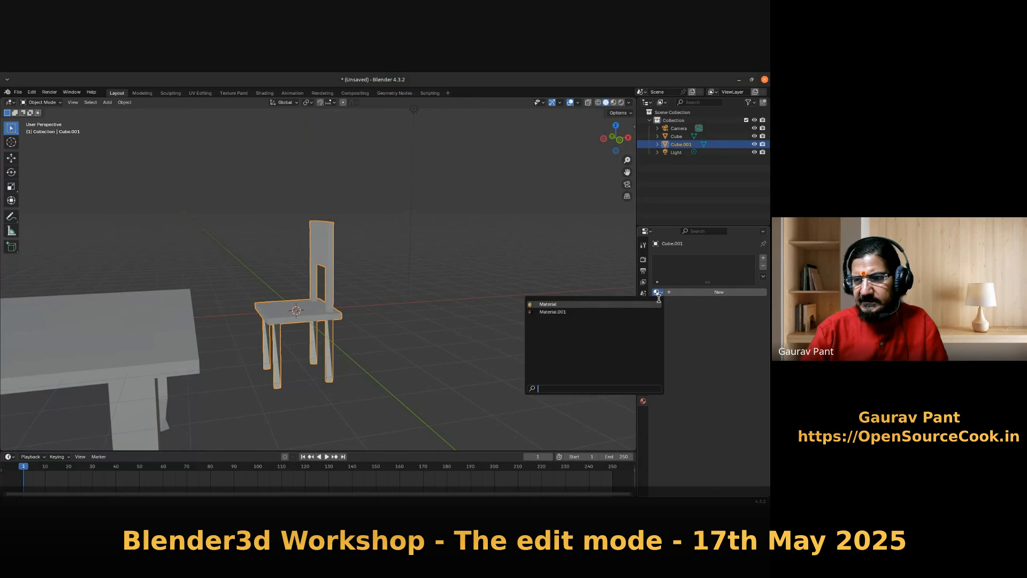
pyautogui.click(588, 305)
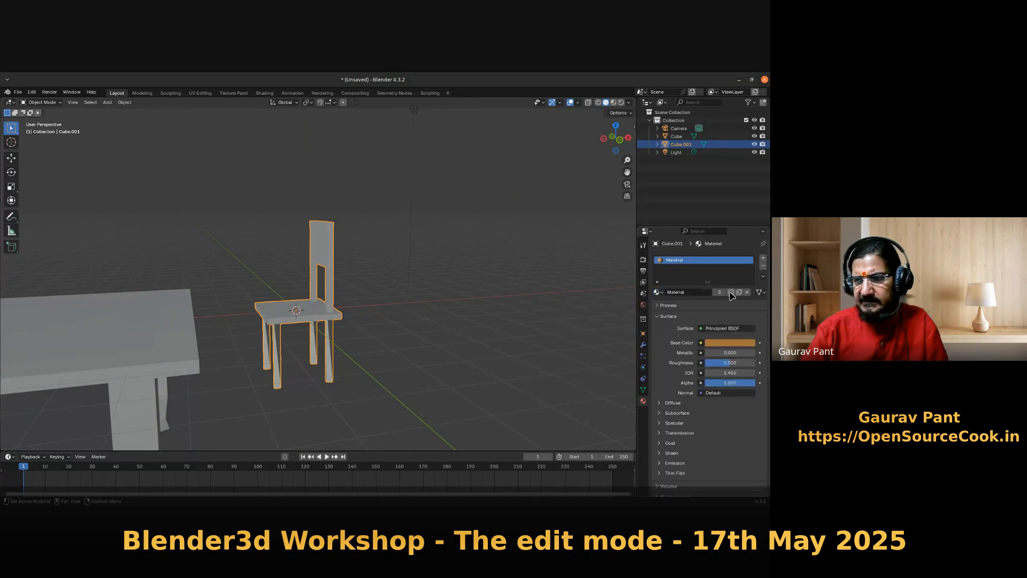
# - Switch the viewport to rendered shading and move the light over the table
pyautogui.press('z')
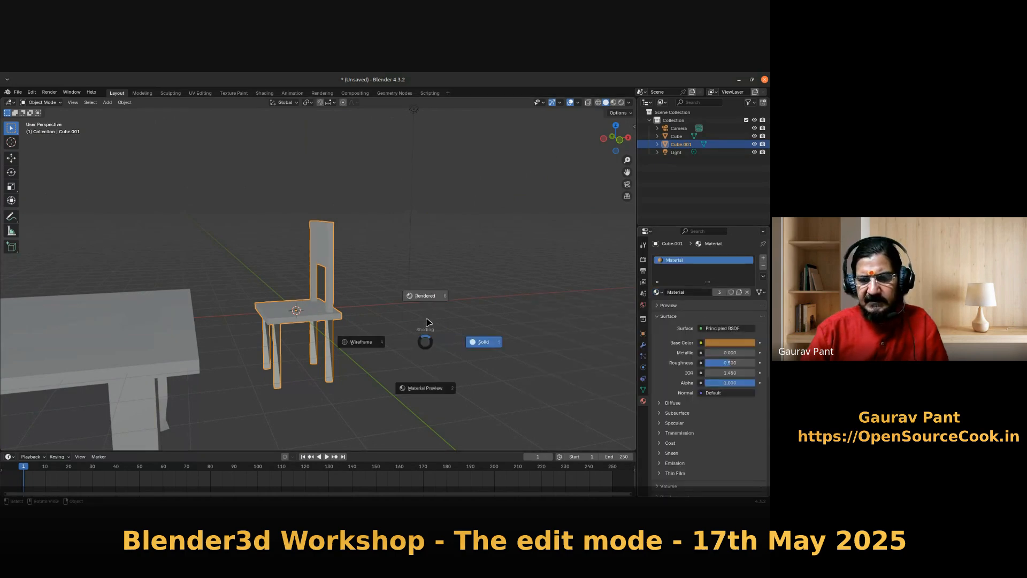
pyautogui.click(427, 318)
pyautogui.moveTo(345, 363)
pyautogui.mouseDown(button='middle')
pyautogui.moveTo(320, 361)
pyautogui.moveTo(452, 369)
pyautogui.moveTo(302, 384)
pyautogui.moveTo(318, 380)
pyautogui.mouseUp(button='middle')
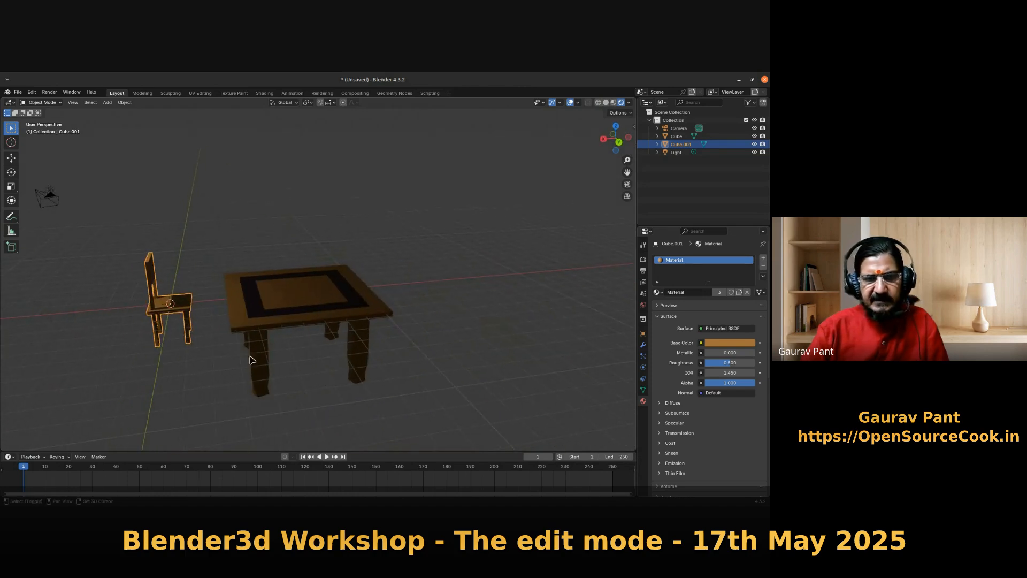
pyautogui.click(52, 192)
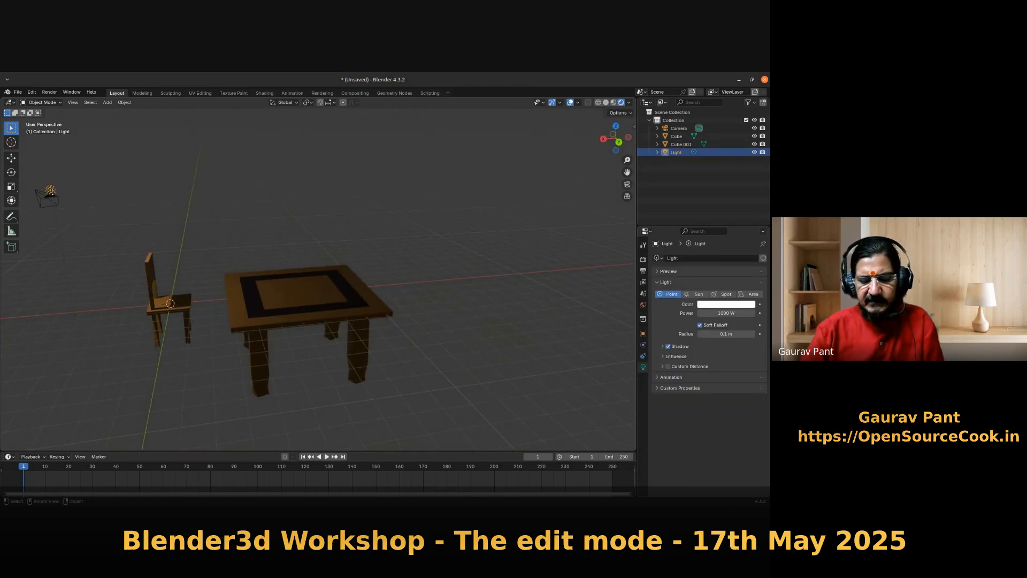
pyautogui.press('g')
pyautogui.click(294, 127)
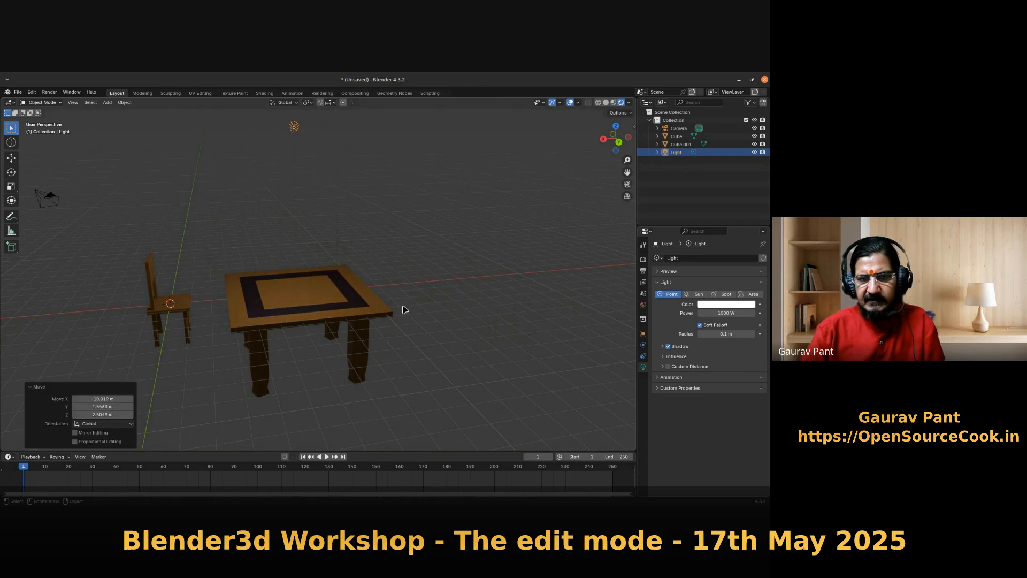
pyautogui.moveTo(488, 390); pyautogui.dragTo(436, 394, button='middle')
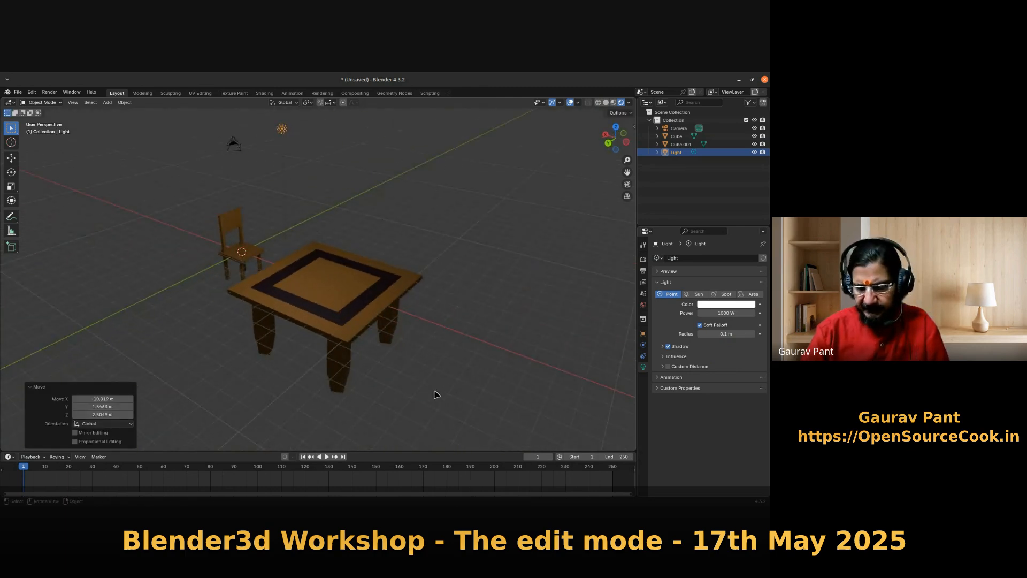
# - In top view, move the chair about 0.96 m closer to the table
pyautogui.press('KP_7')
pyautogui.click(463, 308)
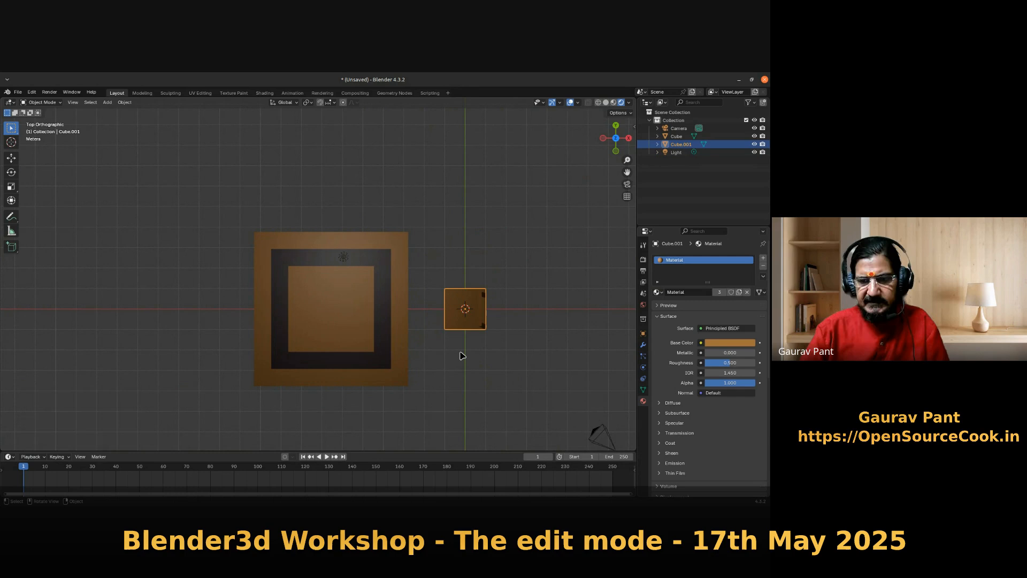
pyautogui.press('g')
pyautogui.click(442, 355)
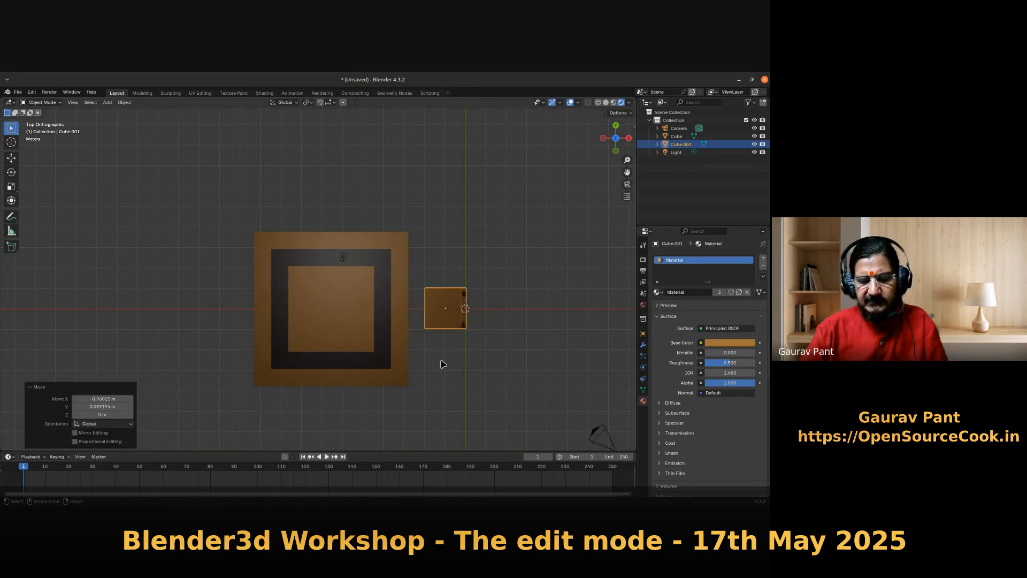
# - Duplicate the chair three times, placing one copy beside each of the table's remaining sides
pyautogui.hotkey('shift', 'd')
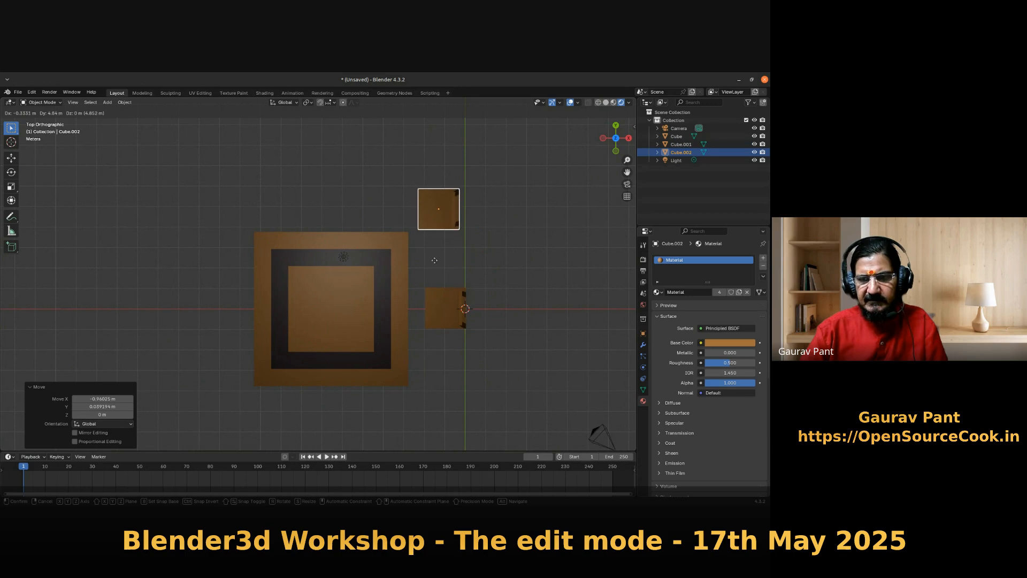
pyautogui.click(339, 249)
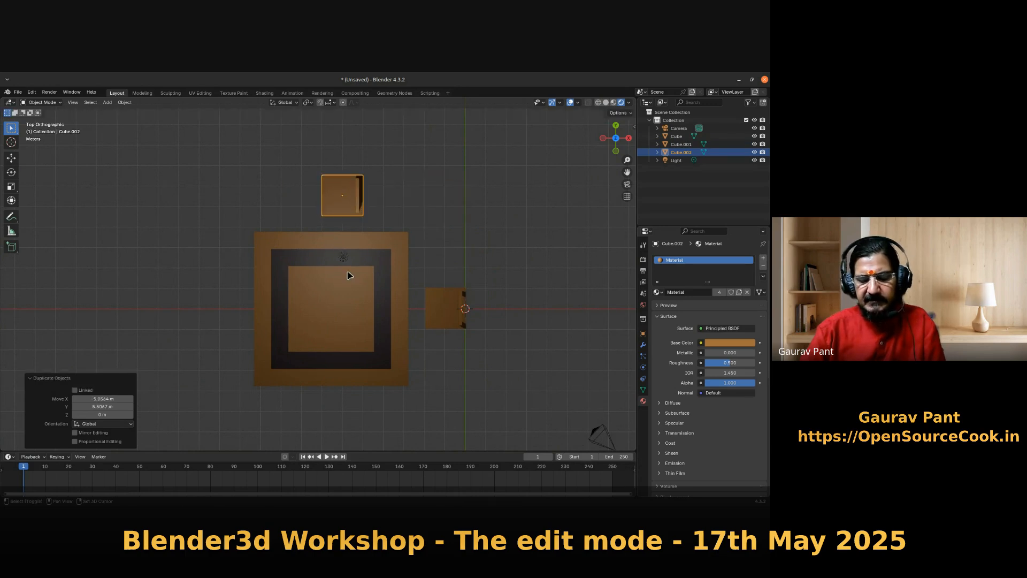
pyautogui.hotkey('shift', 'd')
pyautogui.click(339, 160)
pyautogui.hotkey('shift', 'd')
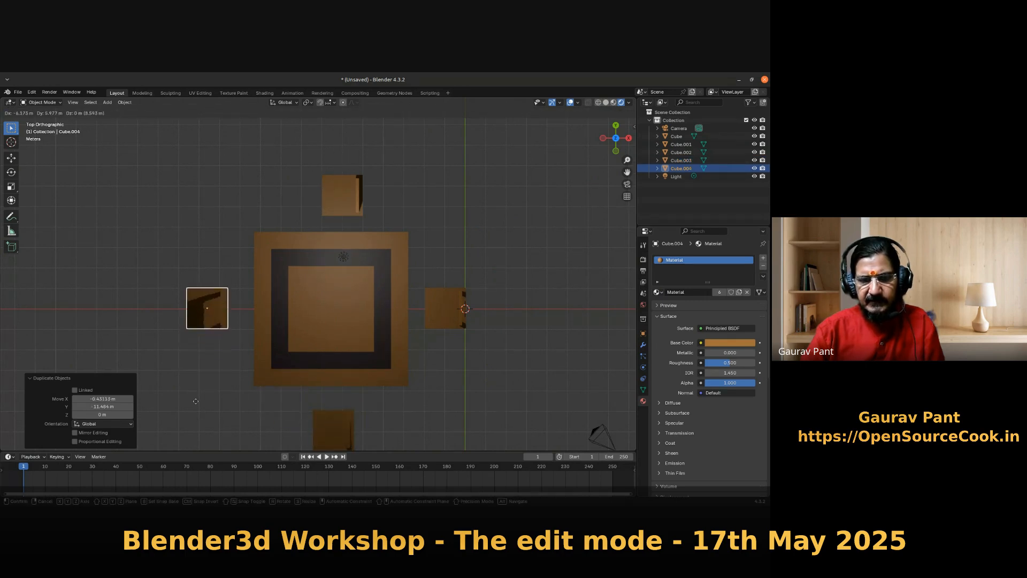
pyautogui.click(188, 402)
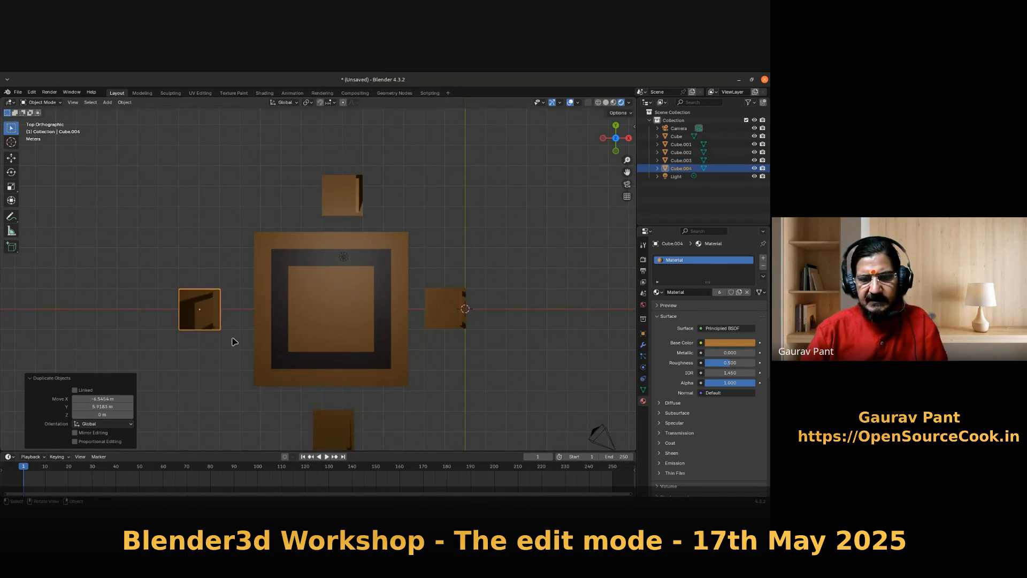
# - Rotate the chair copy opposite the original by 180° so it faces the table
pyautogui.click(192, 326)
pyautogui.write('r')
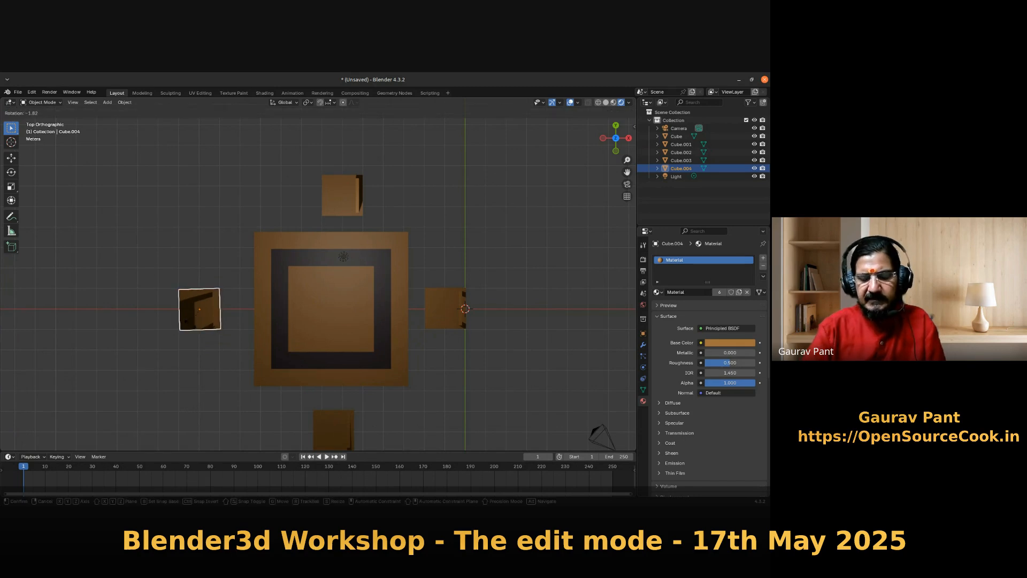
pyautogui.write('180')
pyautogui.press('Return')
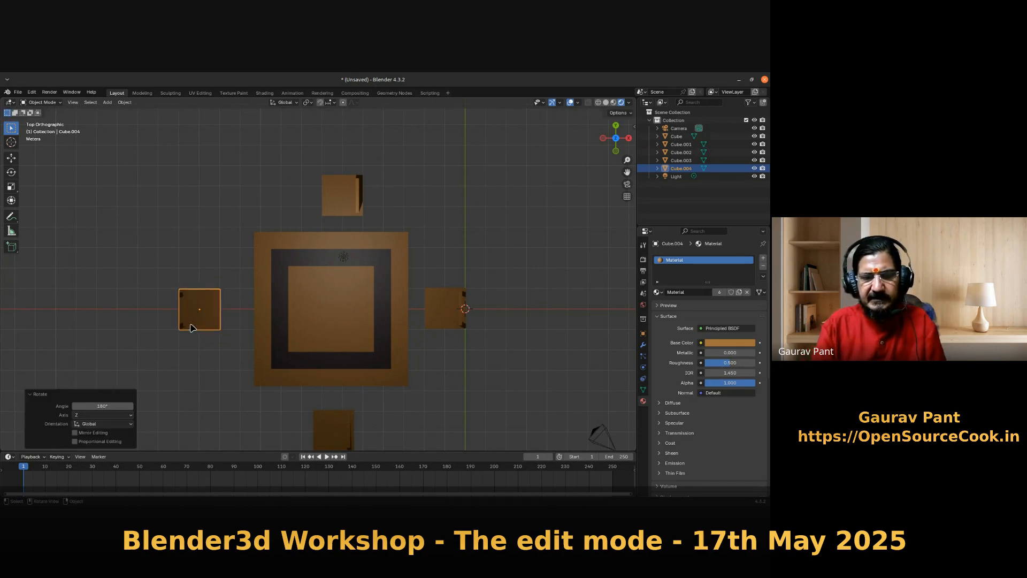
# - Rotate the chair copy at the table's front side (negative Y) by -90° around the global Z axis
pyautogui.moveTo(192, 327); pyautogui.dragTo(261, 353, button='middle')
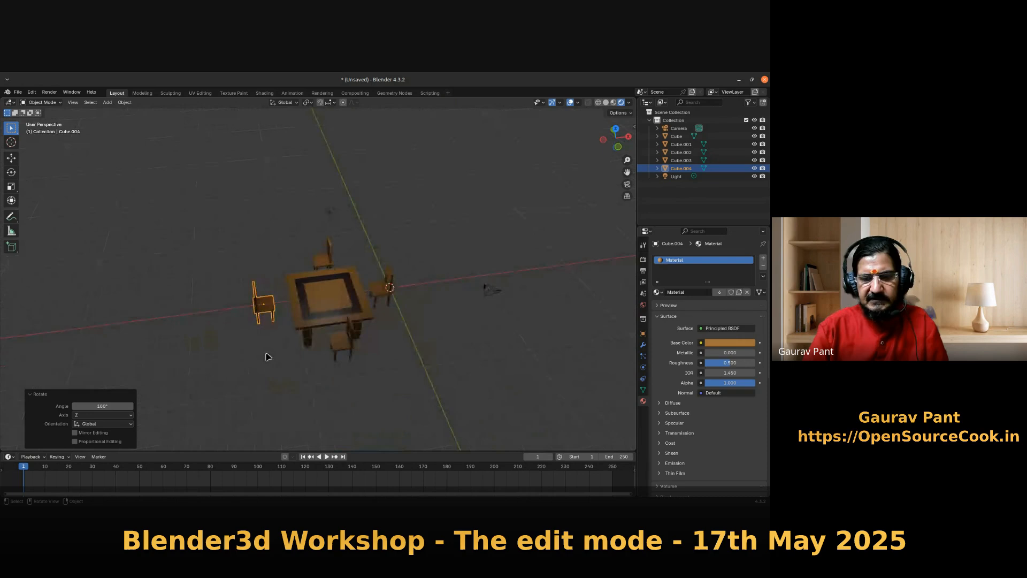
pyautogui.click(339, 347)
pyautogui.press('r')
pyautogui.press('z')
pyautogui.press('Escape')
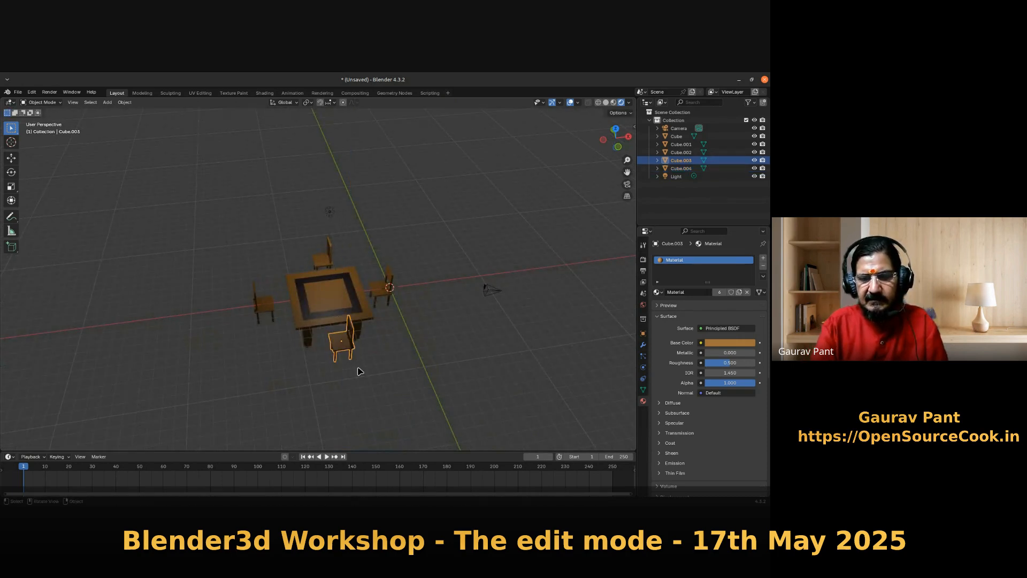
pyautogui.write('rz')
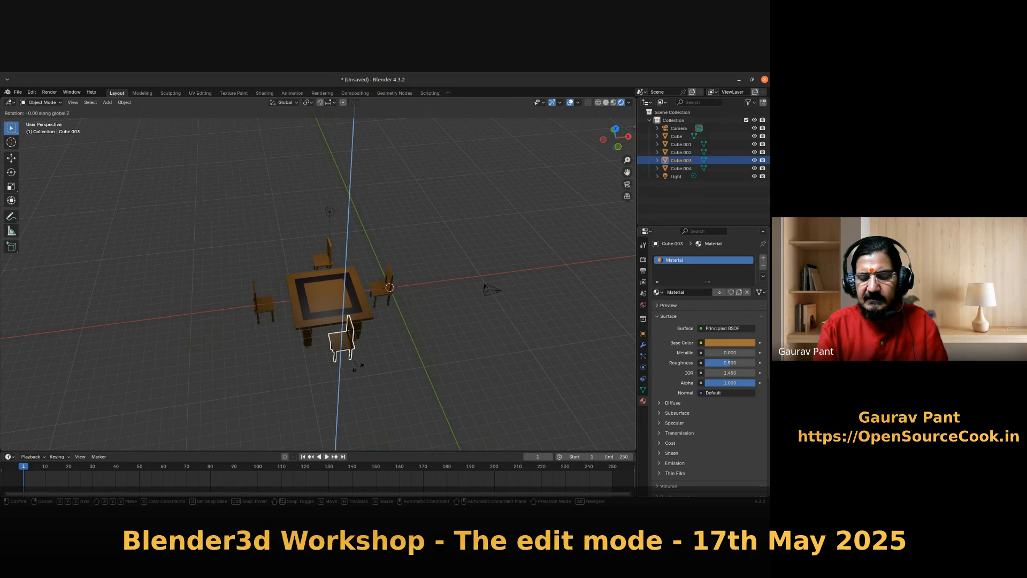
pyautogui.write('-90')
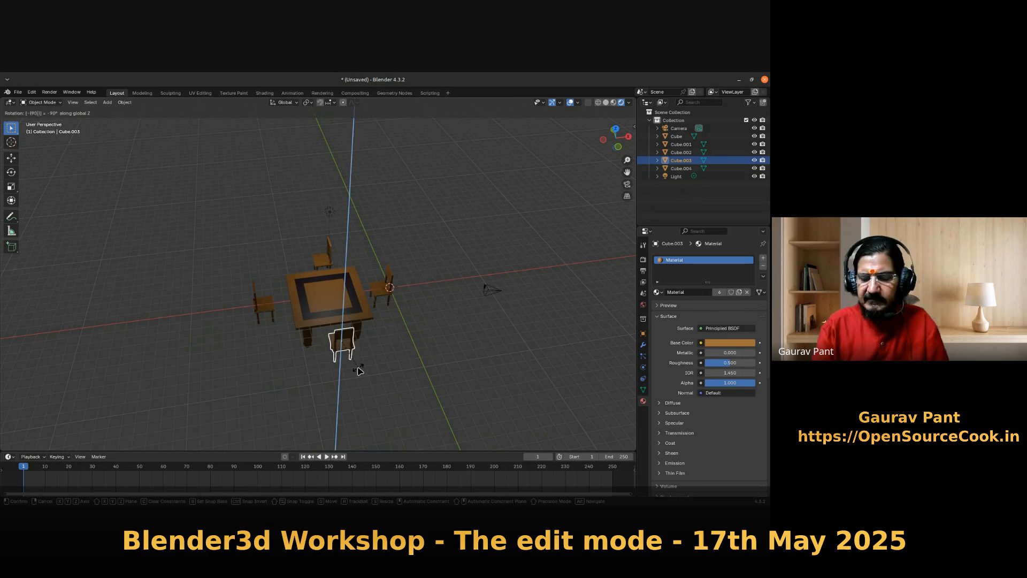
pyautogui.press('Return')
# - Select the light above the table and change its type from Point to Spot
pyautogui.moveTo(355, 367); pyautogui.dragTo(413, 365, button='middle')
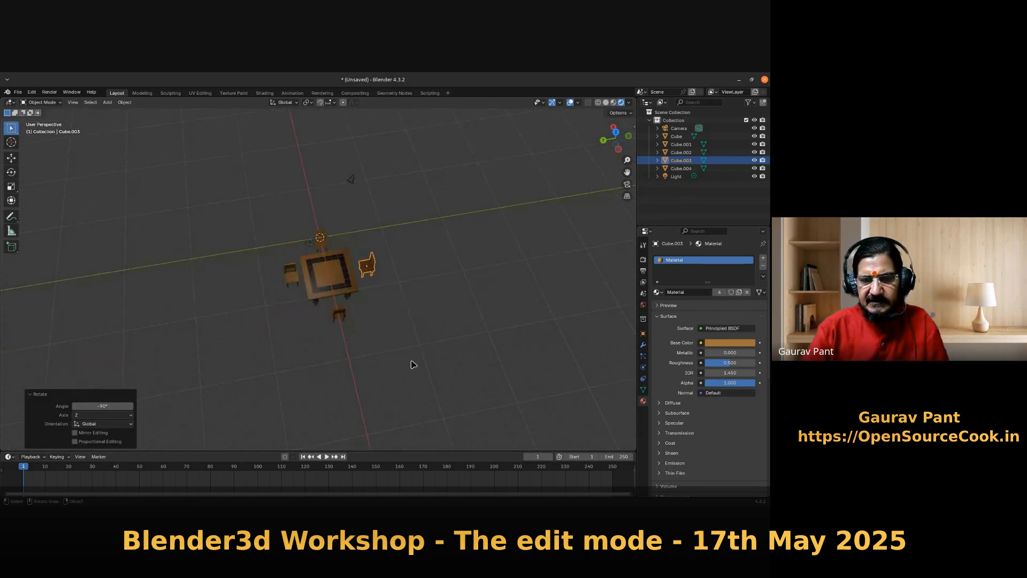
pyautogui.scroll(4, 365, 286)
pyautogui.click(300, 202)
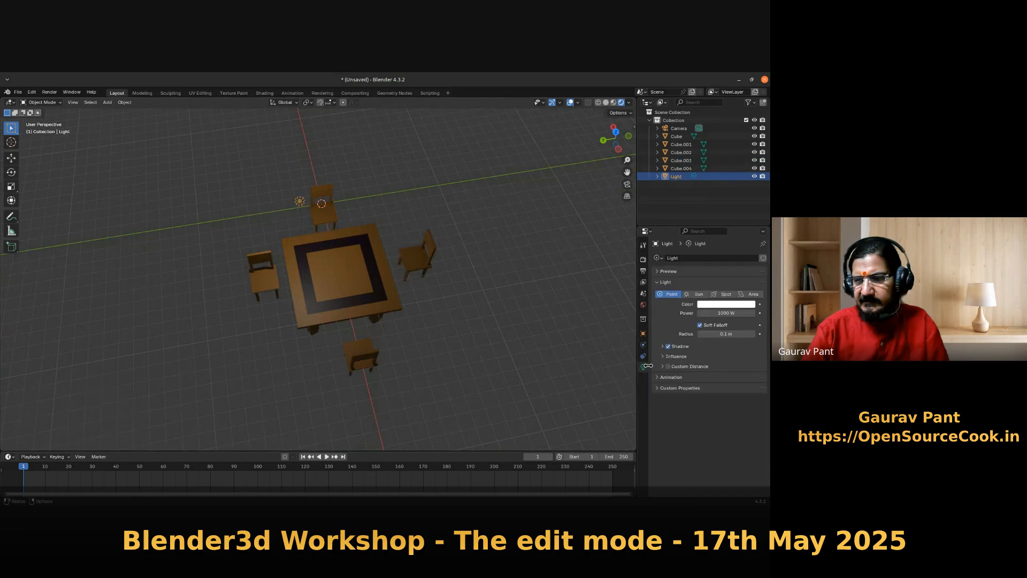
pyautogui.click(723, 293)
# - In right view, rotate the spot light about 15° so it points straight down
pyautogui.press('KP_3')
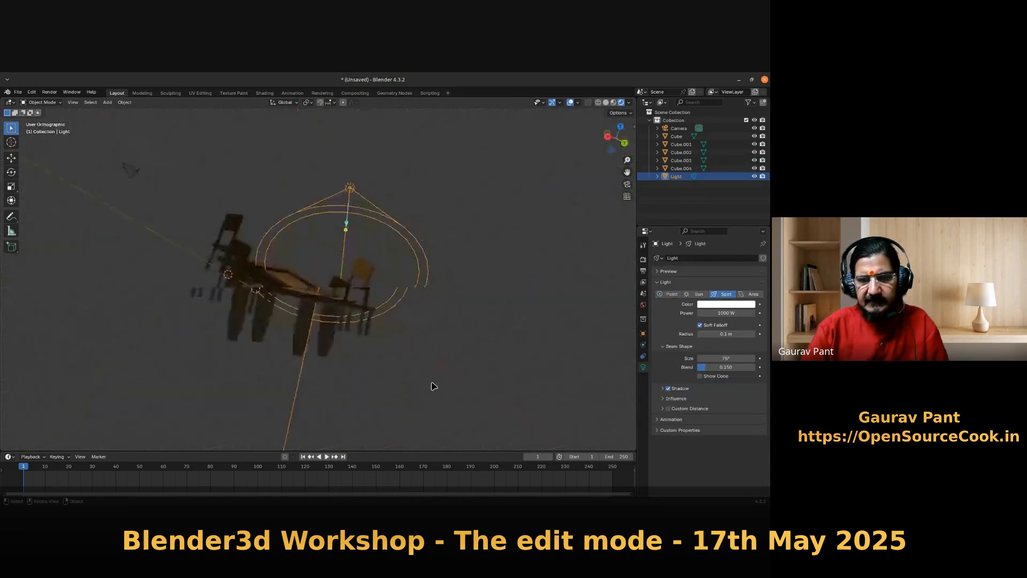
pyautogui.press('r')
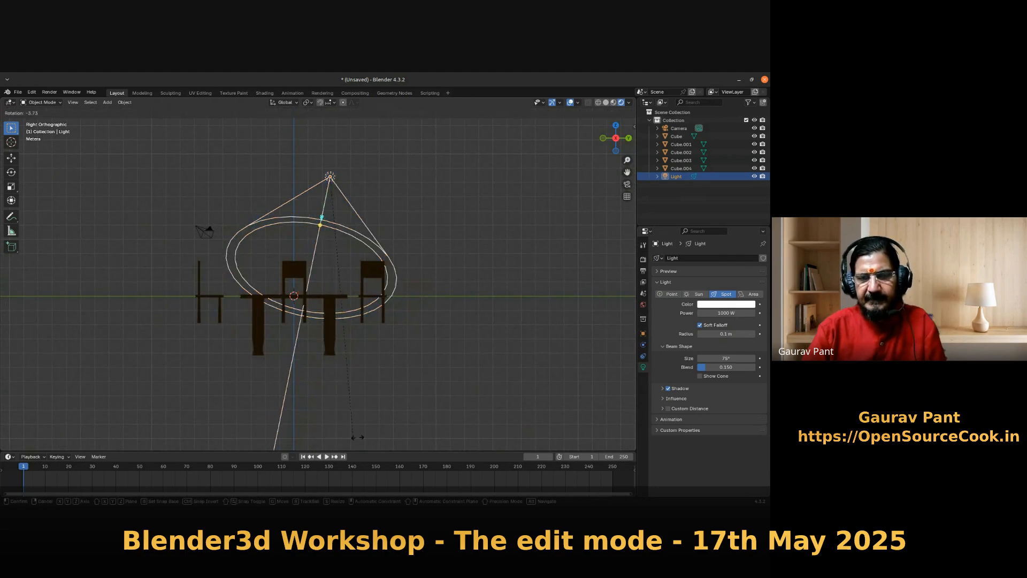
pyautogui.click(367, 384)
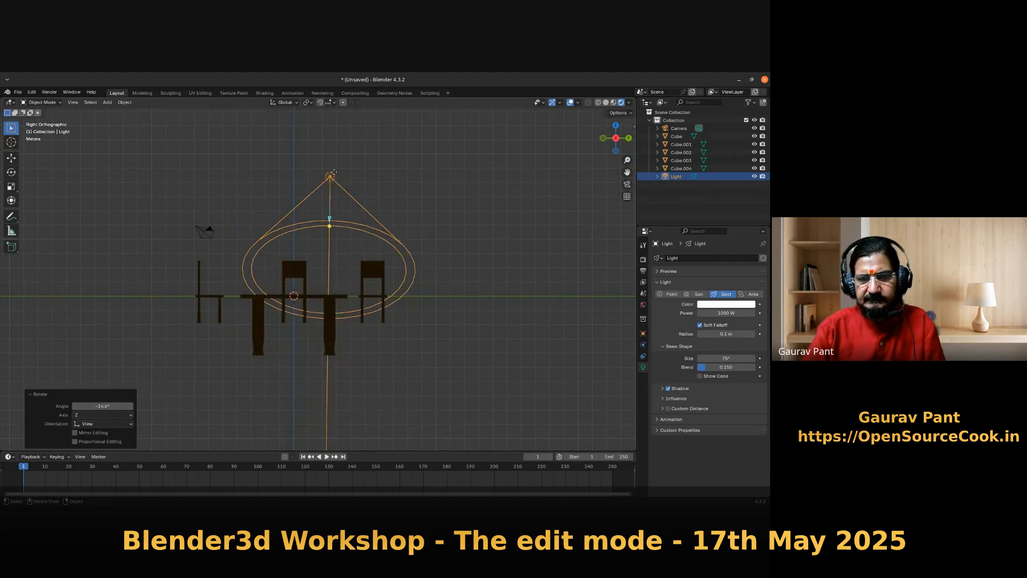
# - Move the spot light about 4.1 m along X and about 2.6 m up
pyautogui.rightClick(333, 183)
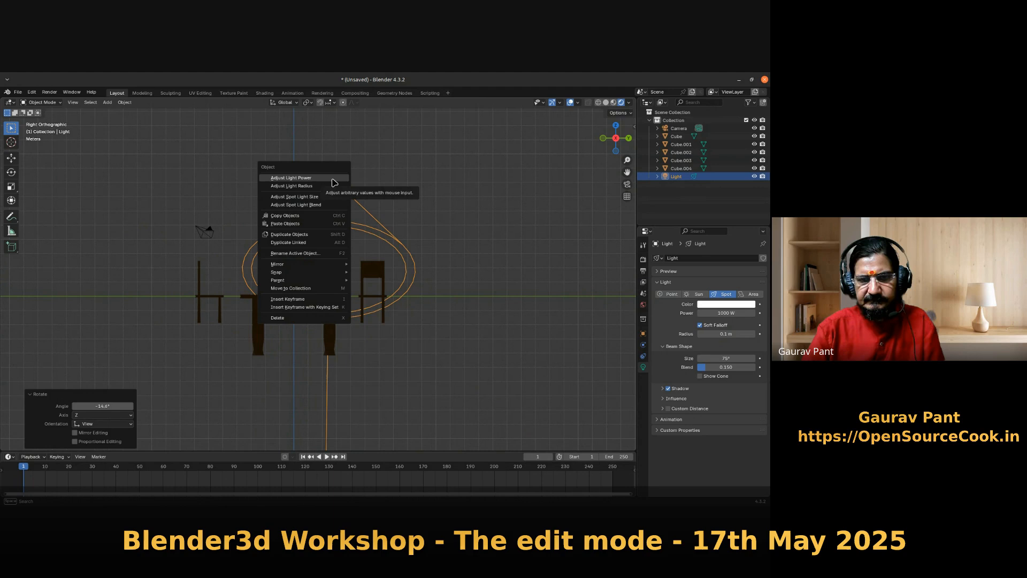
pyautogui.moveTo(383, 403); pyautogui.dragTo(293, 410, button='middle')
pyautogui.press('g')
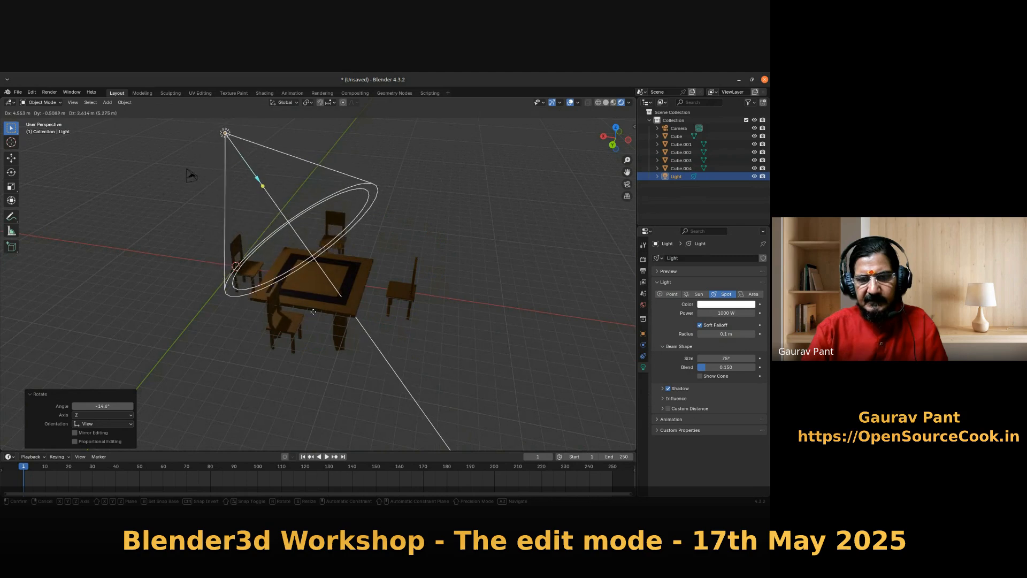
pyautogui.click(364, 322)
pyautogui.moveTo(444, 388); pyautogui.dragTo(400, 360, button='middle')
pyautogui.scroll(5, 399, 360)
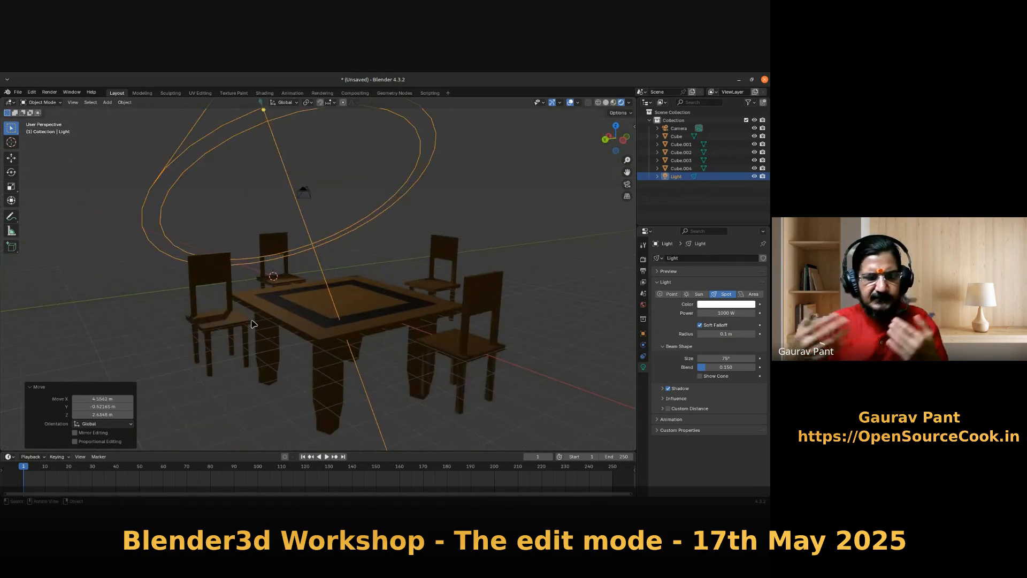
# - Select the table and rename its object in the scene collection as table
pyautogui.scroll(-2, 256, 327)
pyautogui.moveTo(253, 313); pyautogui.dragTo(364, 350, button='middle')
pyautogui.click(358, 327)
pyautogui.click(416, 331)
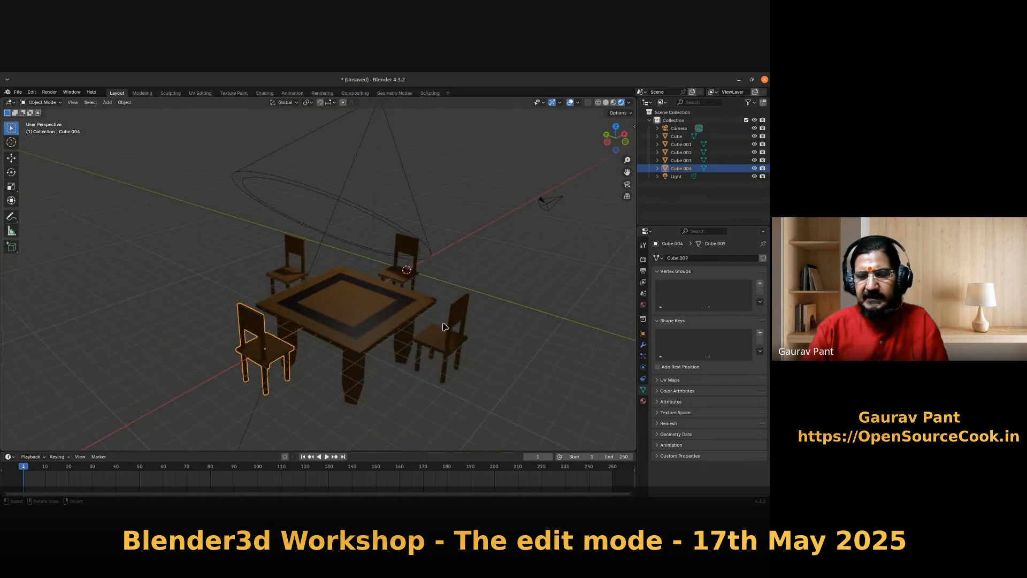
pyautogui.click(360, 345)
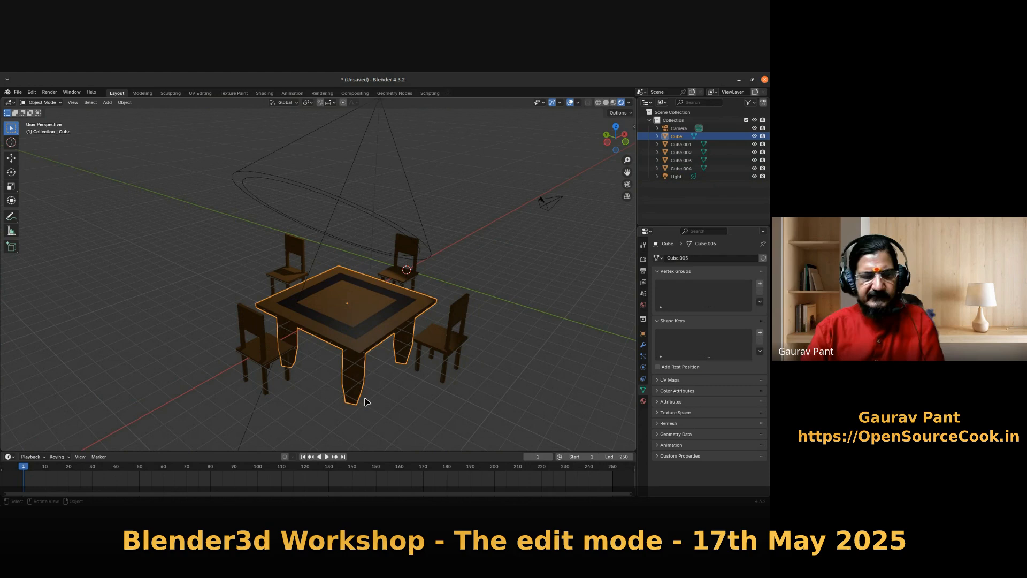
pyautogui.doubleClick(676, 136)
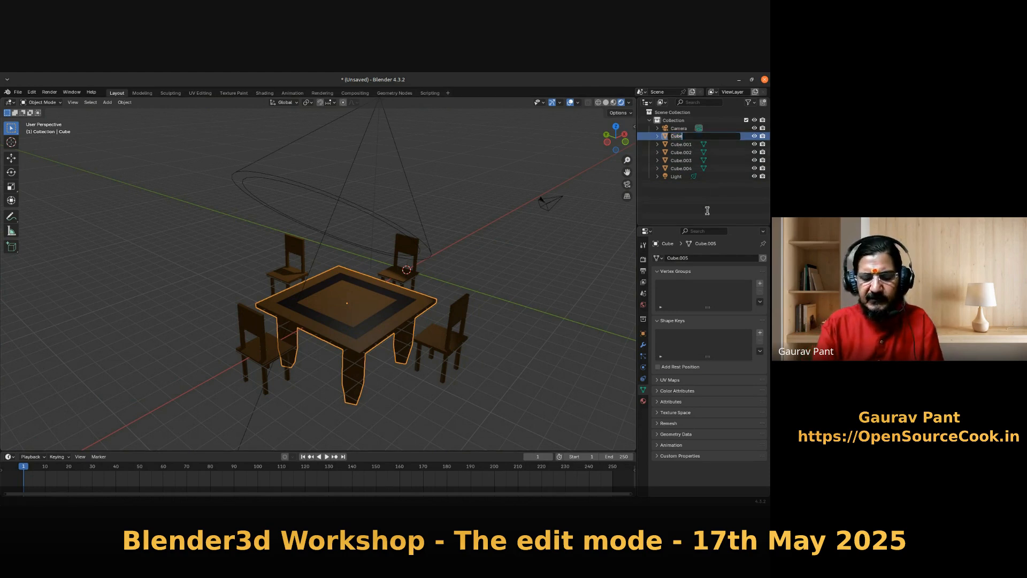
pyautogui.press('Return')
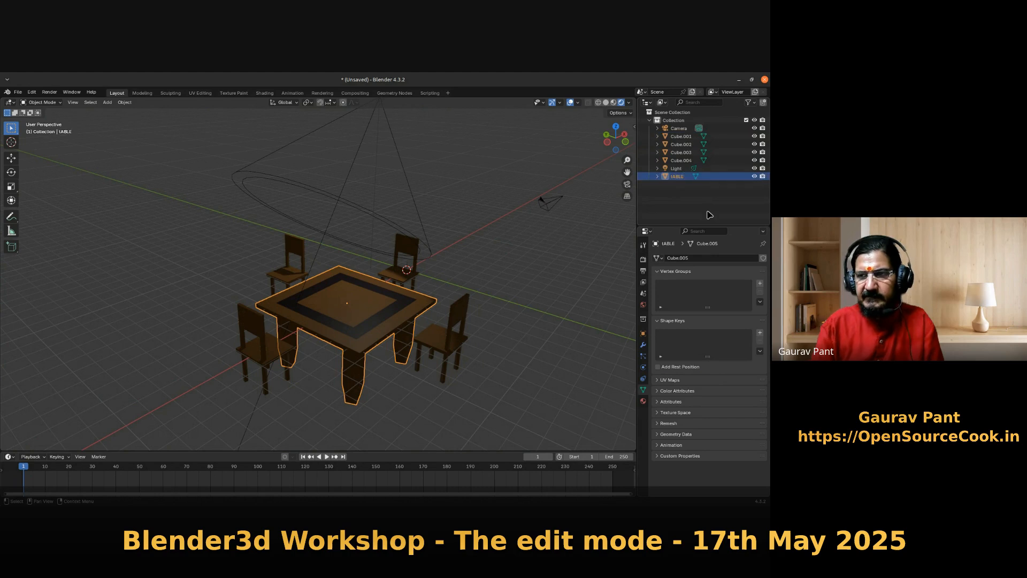
pyautogui.doubleClick(682, 177)
pyautogui.press('Return')
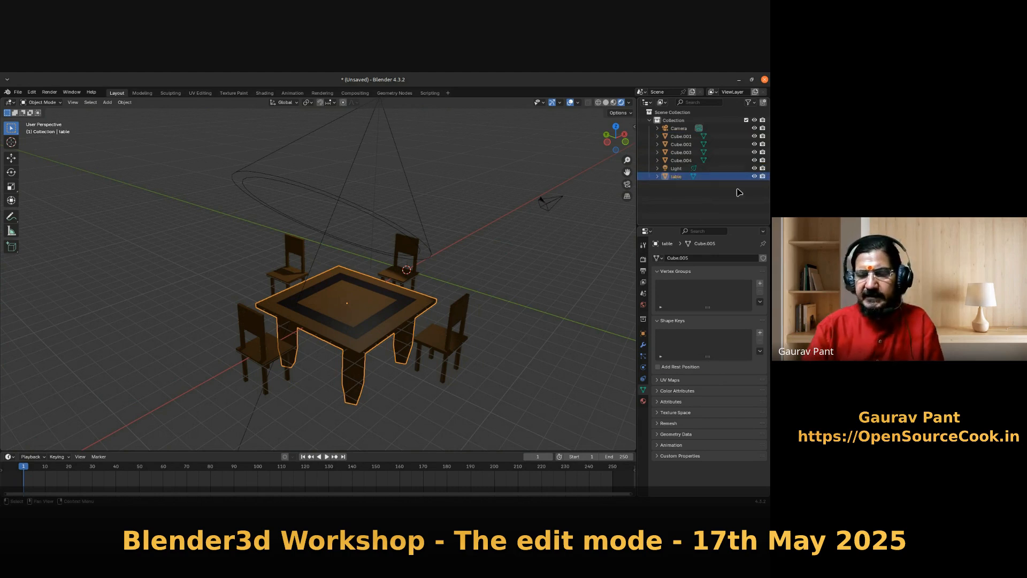
# - Select the chair on the table's negative Y side and rename its object as chair 3
pyautogui.click(463, 316)
pyautogui.doubleClick(676, 154)
pyautogui.write('chair 3')
pyautogui.press('Return')
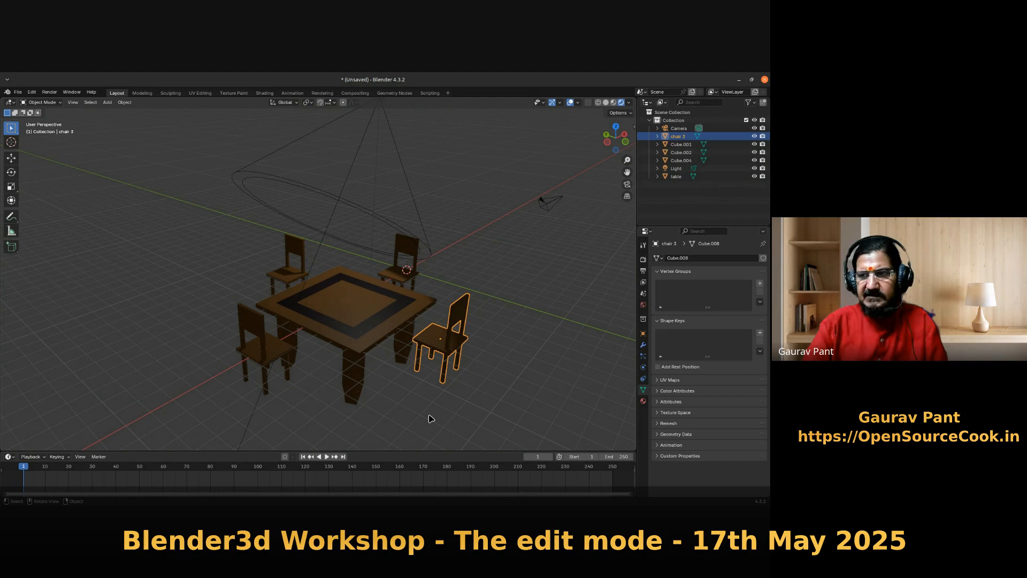
# - Select the table and all four chairs without the light and move them together away from the light, towards positive Y
pyautogui.moveTo(330, 355); pyautogui.dragTo(401, 344, button='middle')
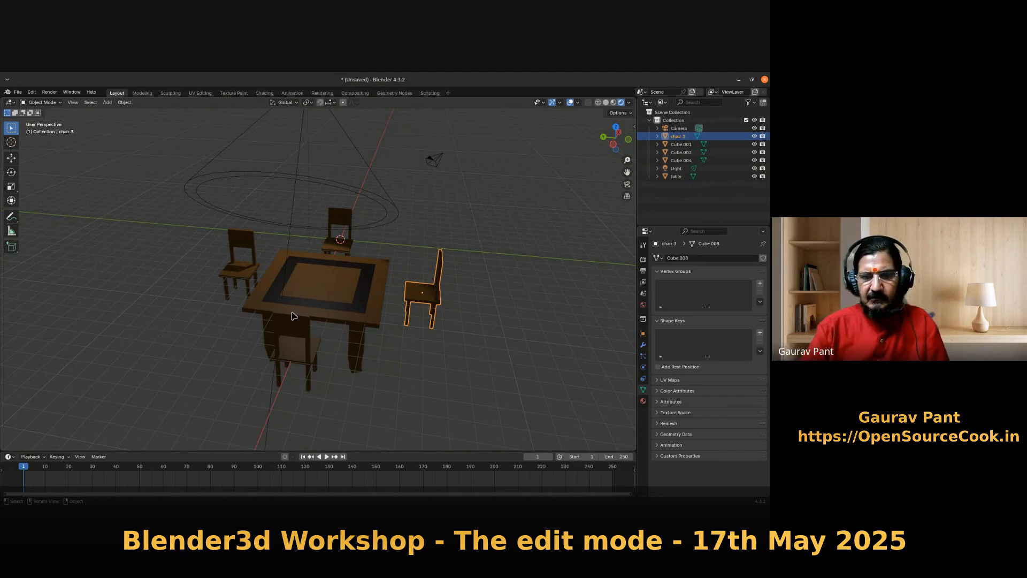
pyautogui.moveTo(164, 224); pyautogui.dragTo(505, 385)
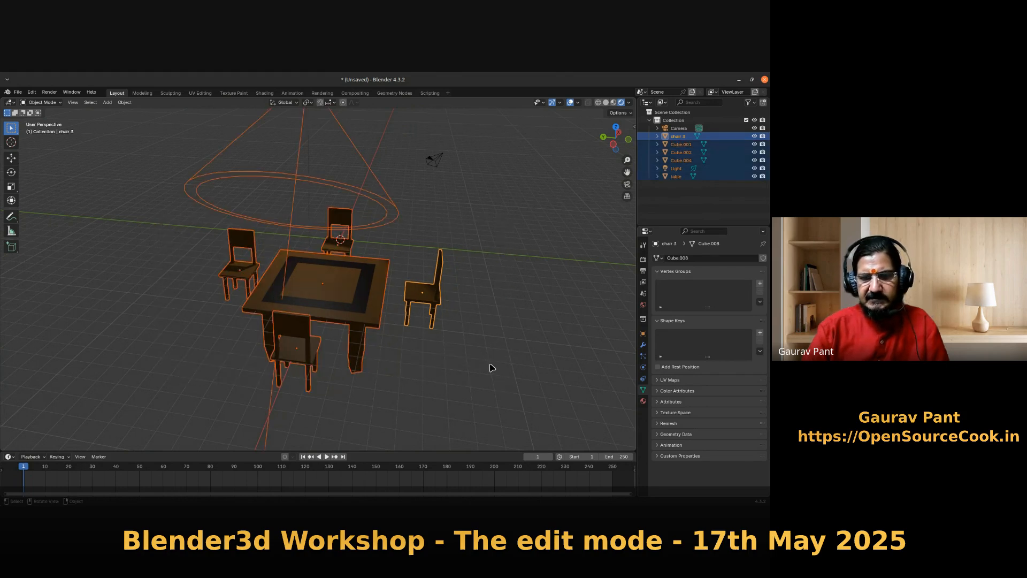
pyautogui.click(489, 367)
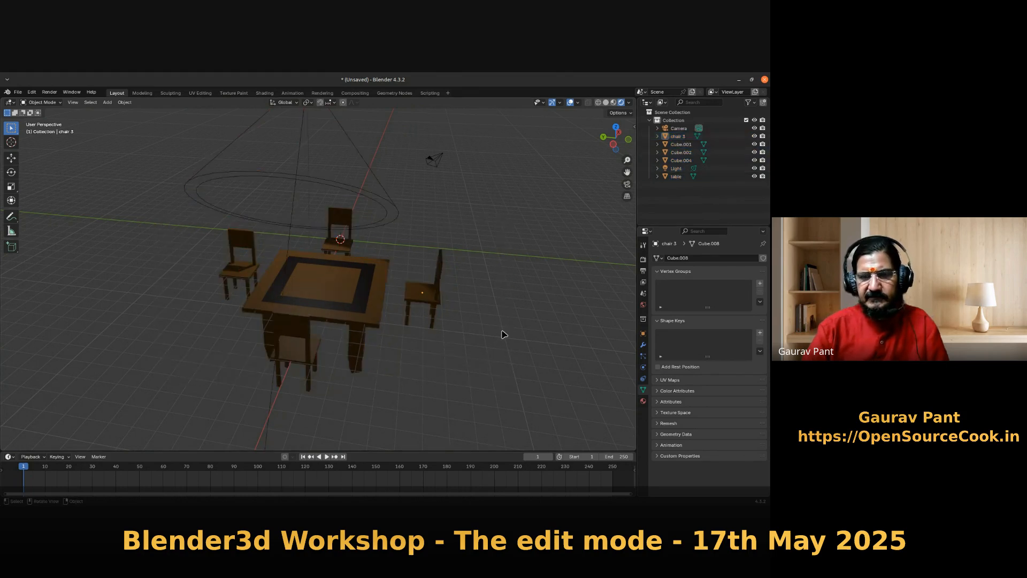
pyautogui.keyDown('shift'); pyautogui.click(348, 249); pyautogui.keyUp('shift')
pyautogui.keyDown('shift'); pyautogui.click(407, 306); pyautogui.keyUp('shift')
pyautogui.keyDown('shift'); pyautogui.click(337, 301); pyautogui.keyUp('shift')
pyautogui.keyDown('shift'); pyautogui.click(305, 359); pyautogui.keyUp('shift')
pyautogui.keyDown('shift'); pyautogui.click(239, 280); pyautogui.keyUp('shift')
pyautogui.press('g')
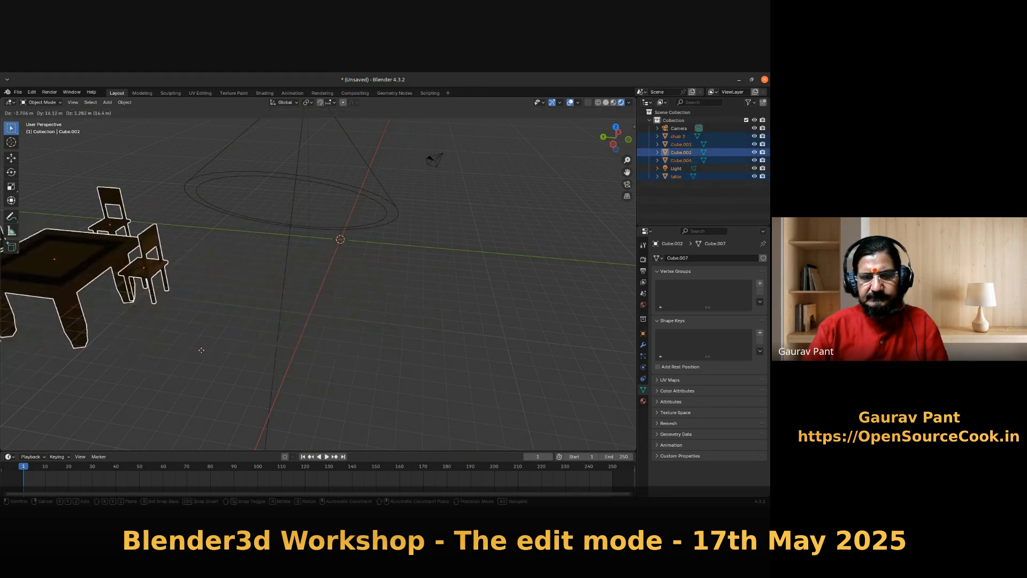
pyautogui.click(255, 350)
pyautogui.moveTo(332, 367)
pyautogui.mouseDown(button='middle')
pyautogui.moveTo(319, 348)
pyautogui.moveTo(351, 360)
pyautogui.moveTo(332, 374)
pyautogui.mouseUp(button='middle')
# - Select the spot light and change its type to Point
pyautogui.click(377, 373)
pyautogui.click(322, 231)
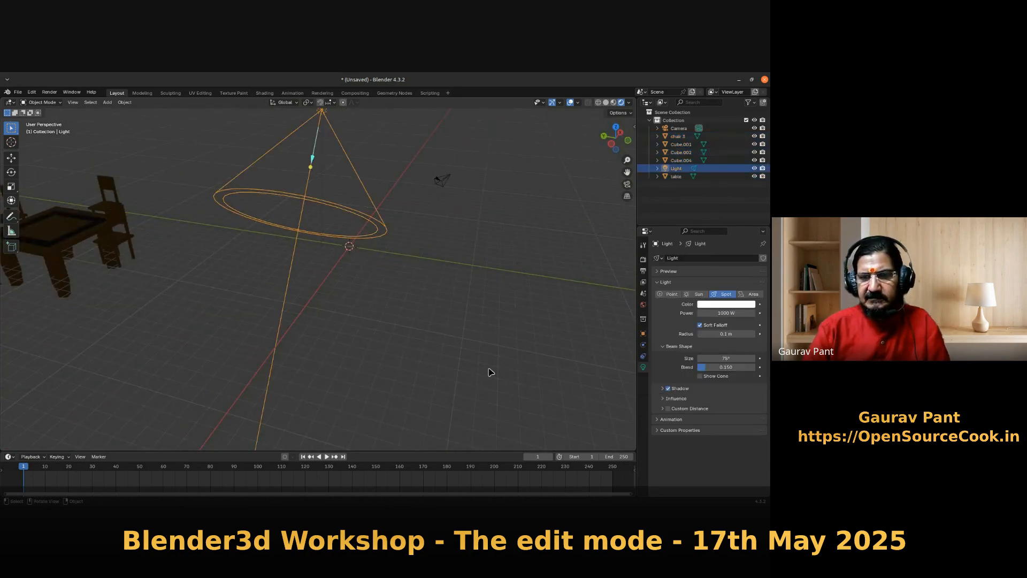
pyautogui.click(671, 295)
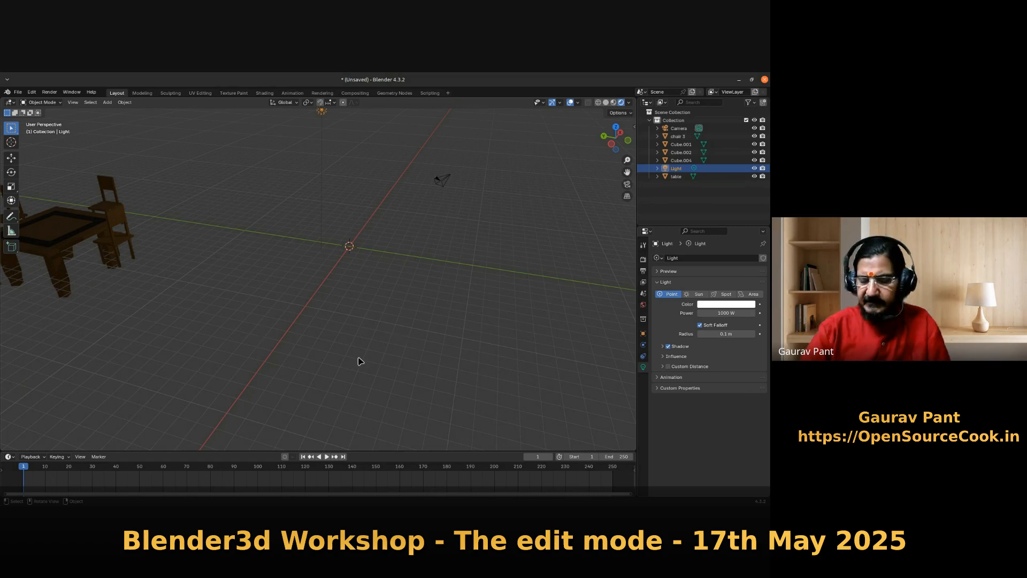
# - Move the two chairs on the table's negative X and positive X sides closer to the table
pyautogui.press('KP_1')
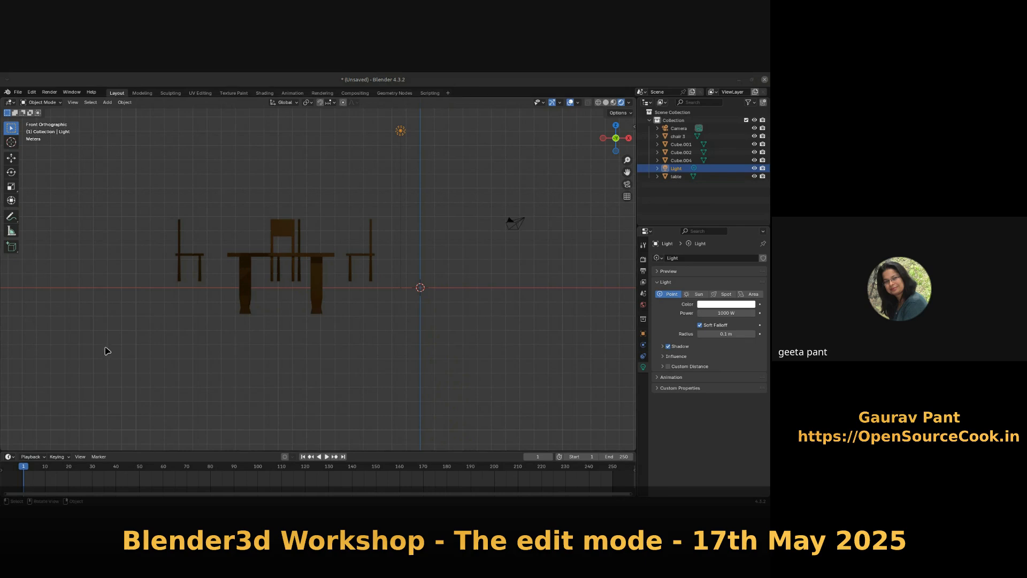
pyautogui.moveTo(289, 351); pyautogui.dragTo(156, 337, button='middle')
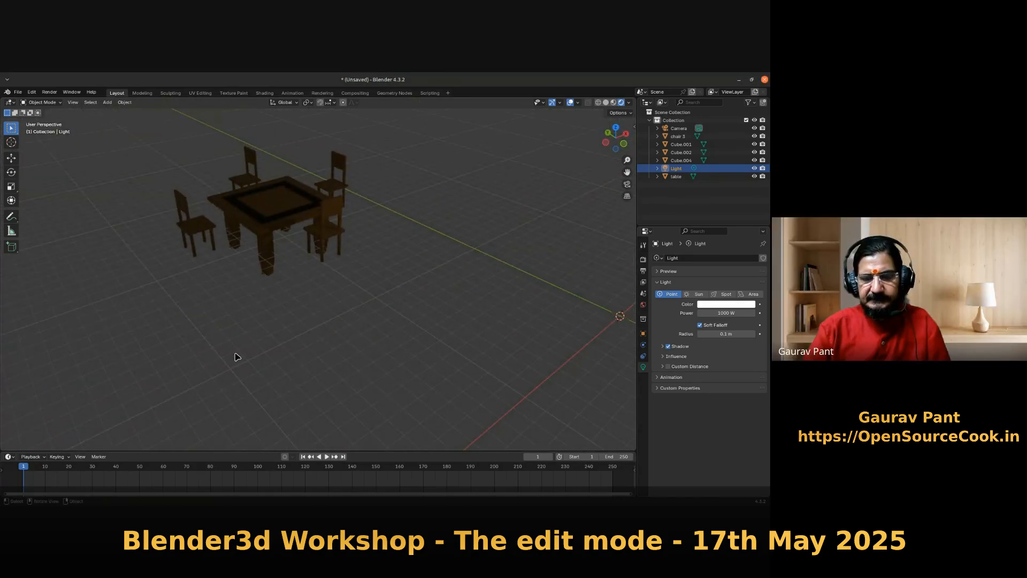
pyautogui.moveTo(390, 248); pyautogui.dragTo(394, 390, button='middle')
pyautogui.moveTo(337, 331); pyautogui.dragTo(259, 343, button='middle')
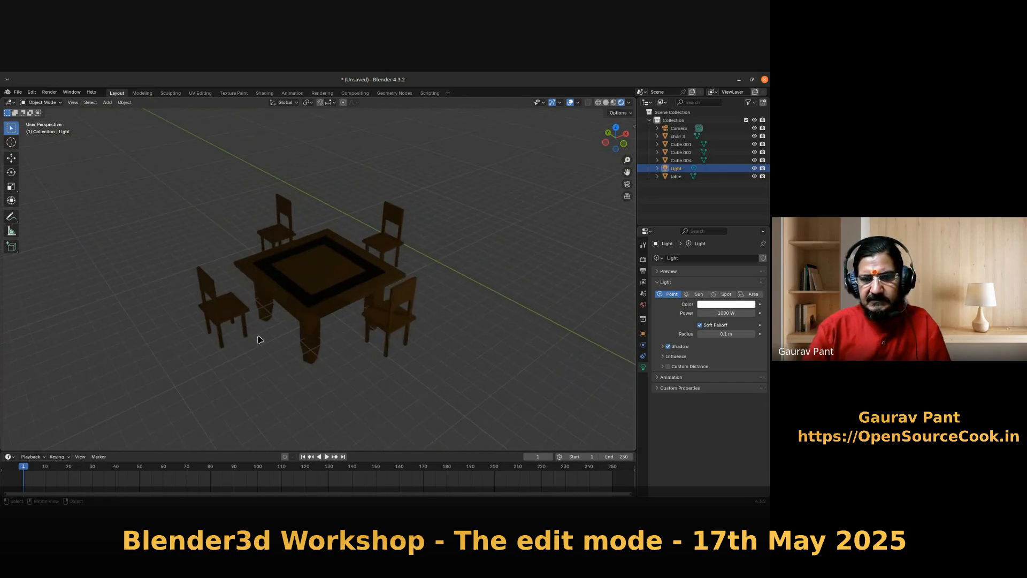
pyautogui.click(228, 324)
pyautogui.press('g')
pyautogui.click(251, 327)
pyautogui.click(381, 254)
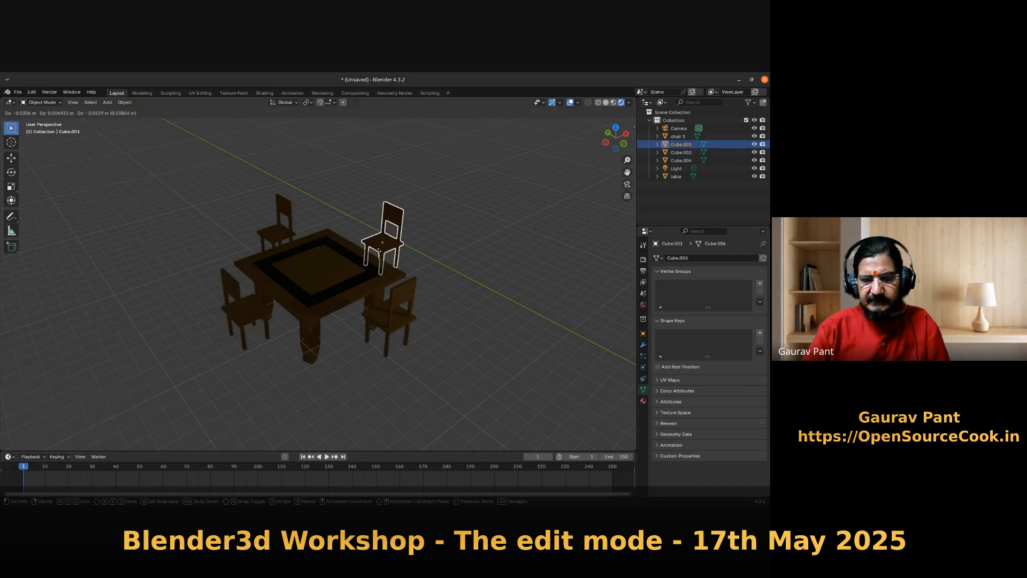
pyautogui.press('g')
pyautogui.click(378, 247)
# - Rotate the chair on the table's positive Y side by 90° around the global Z axis
pyautogui.click(282, 238)
pyautogui.write('r')
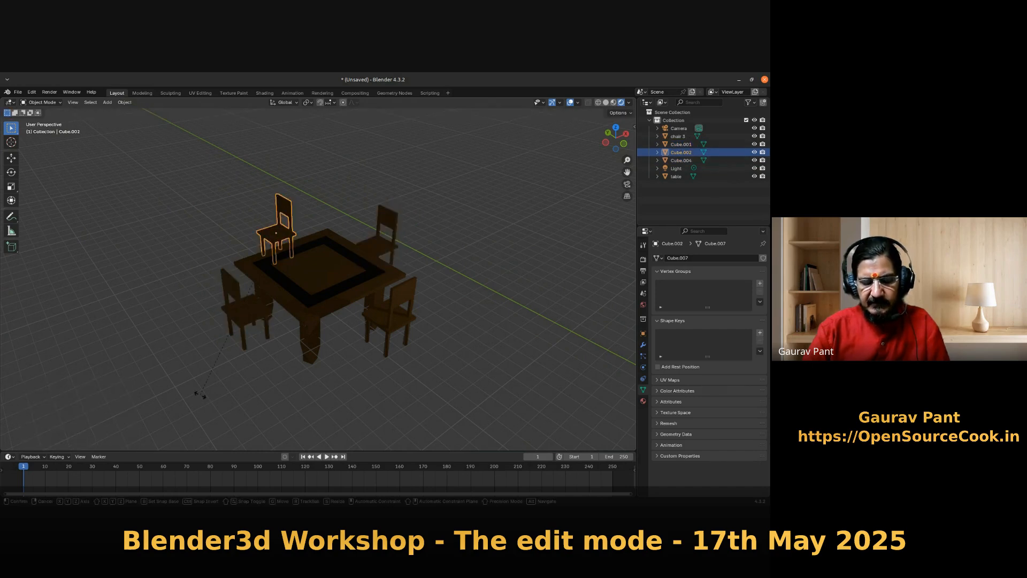
pyautogui.write('z')
pyautogui.write('90')
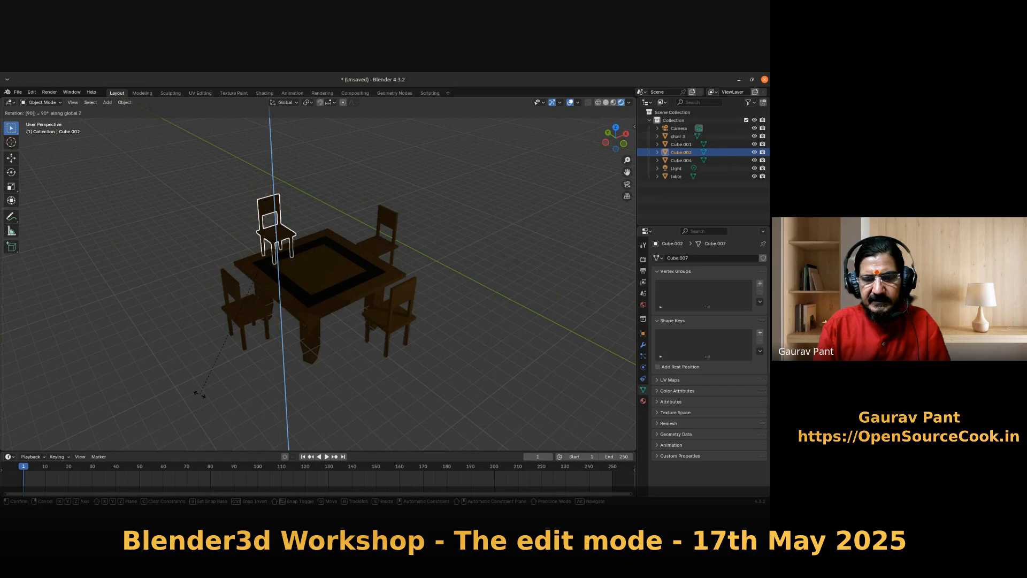
pyautogui.press('Return')
# - In right view, select the table and all four chairs and raise them about 2 m so the table legs stand on the ground line
pyautogui.moveTo(411, 376); pyautogui.dragTo(391, 474, button='middle')
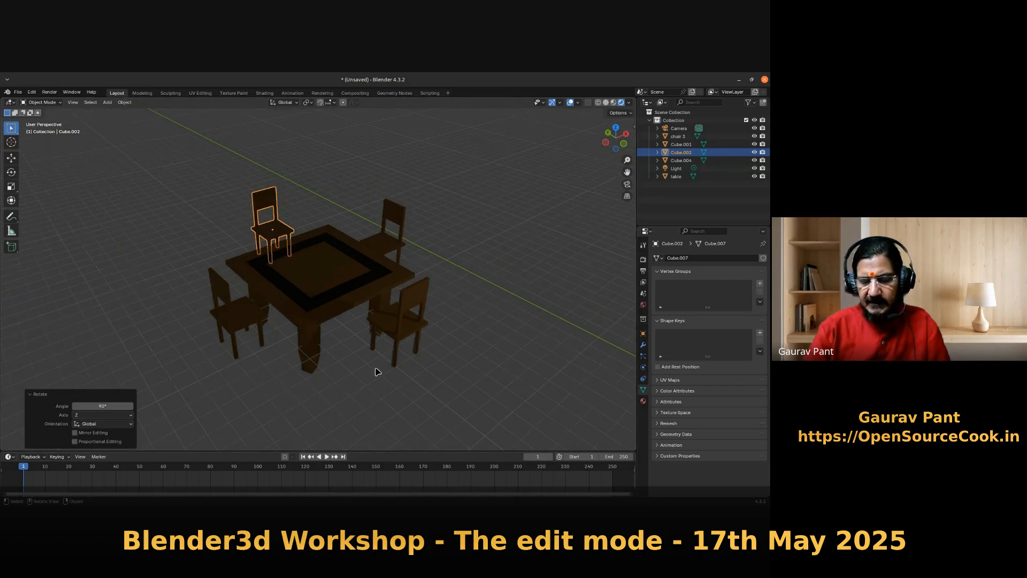
pyautogui.press('KP_3')
pyautogui.scroll(-4, 396, 316)
pyautogui.keyDown('shift'); pyautogui.moveTo(411, 313); pyautogui.dragTo(282, 232, button='middle'); pyautogui.keyUp('shift')
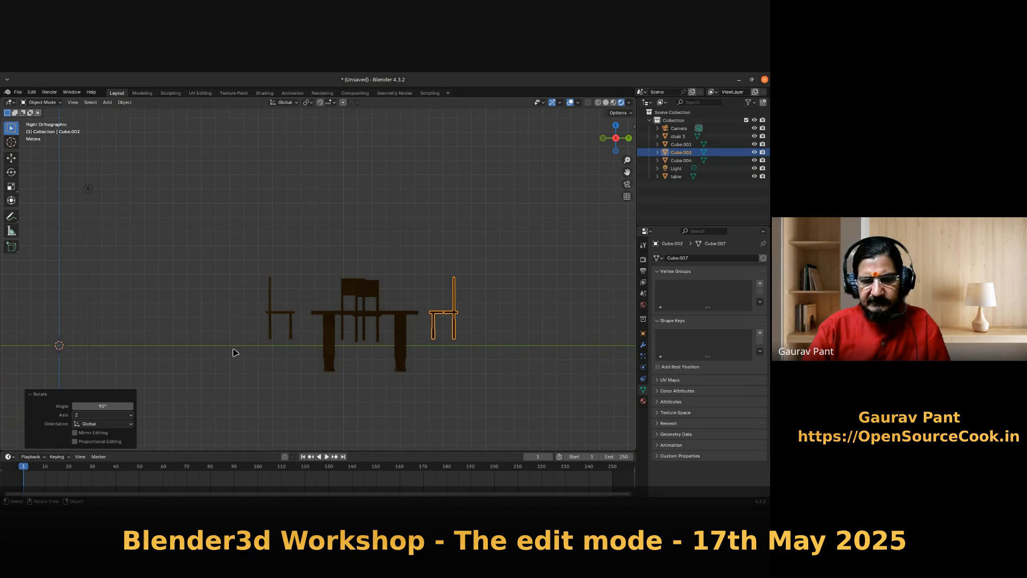
pyautogui.moveTo(218, 264); pyautogui.dragTo(498, 384)
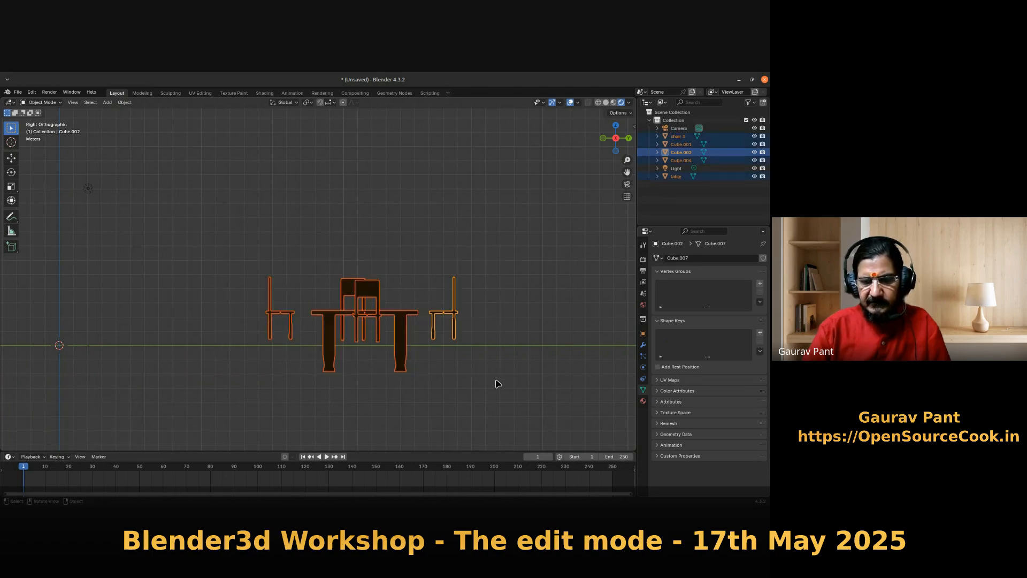
pyautogui.press('g')
pyautogui.click(491, 356)
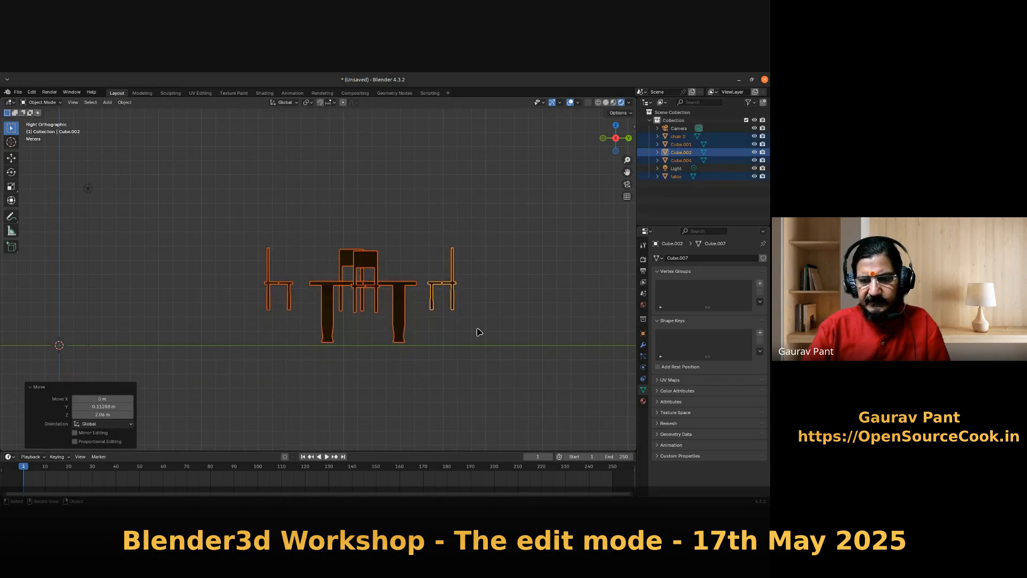
# - Lower the chairs on the table's positive Y and positive X sides until their legs reach the ground line
pyautogui.click(450, 294)
pyautogui.press('g')
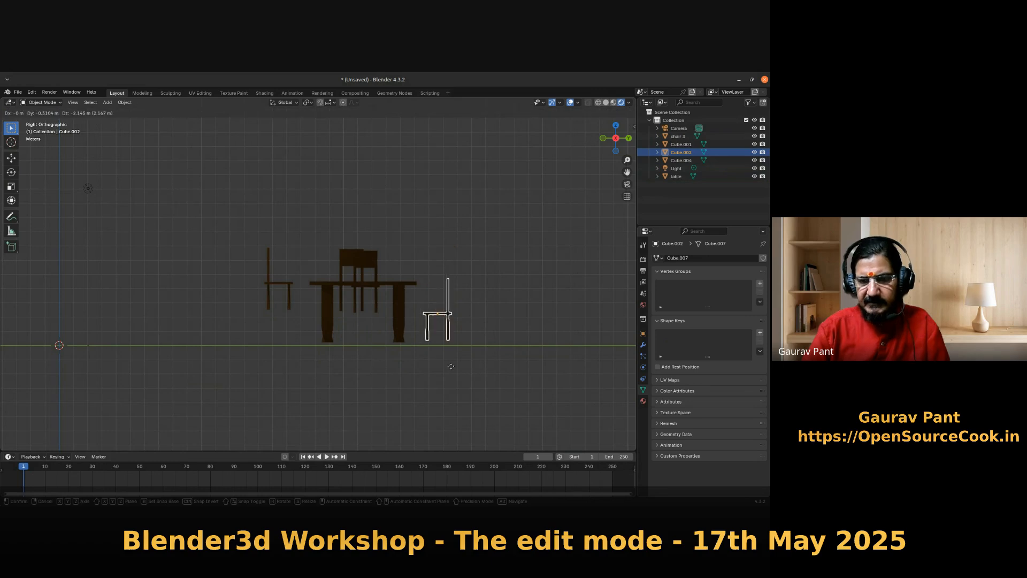
pyautogui.click(454, 371)
pyautogui.click(368, 270)
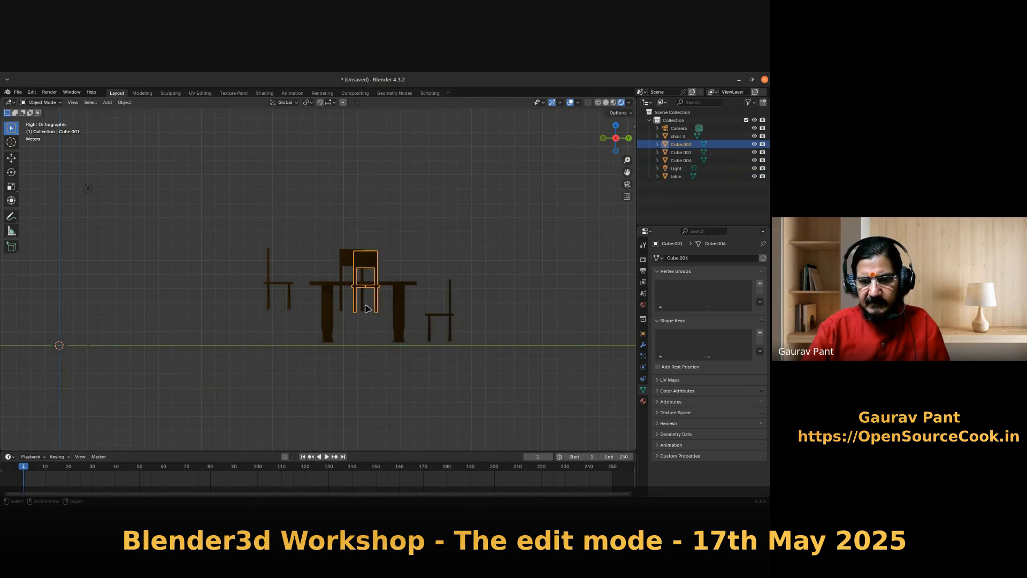
pyautogui.press('g')
pyautogui.press('z')
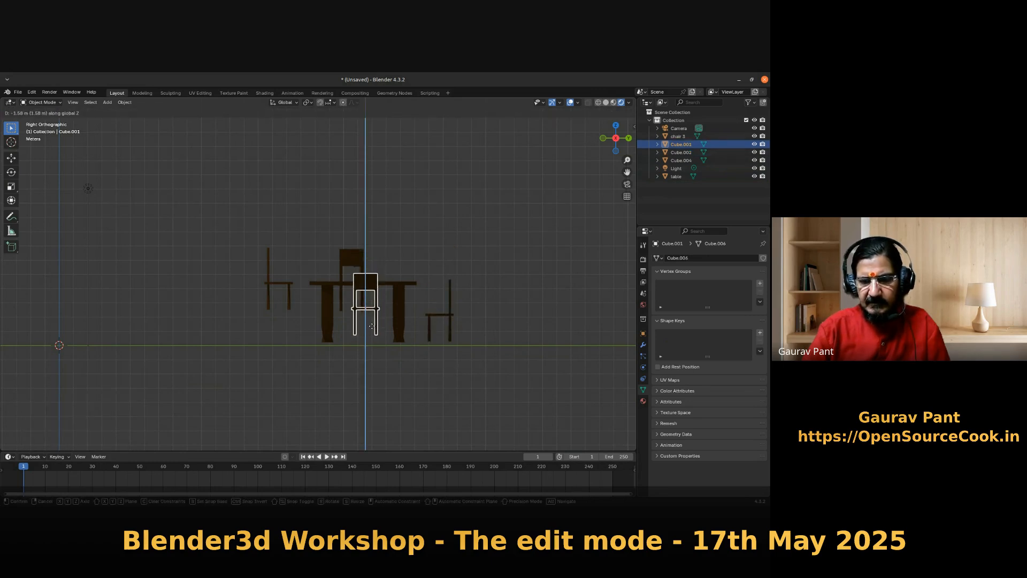
pyautogui.click(373, 335)
# - Lower the chair on the negative X side and chair 3 to the ground line, moving chair 3 down about 2.2 m
pyautogui.click(351, 261)
pyautogui.press('g')
pyautogui.press('z')
pyautogui.click(351, 294)
pyautogui.click(277, 287)
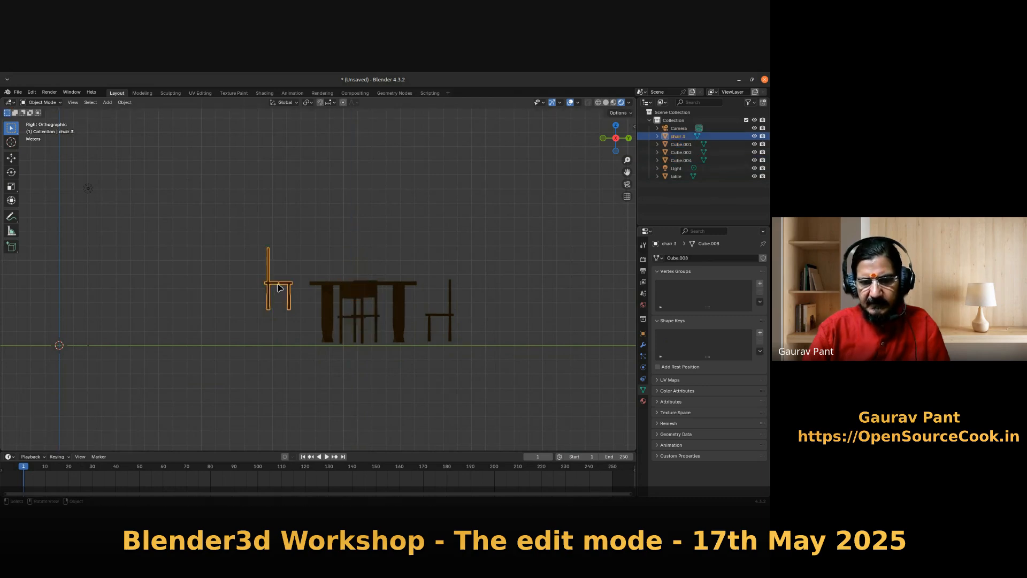
pyautogui.moveTo(278, 288); pyautogui.dragTo(283, 320)
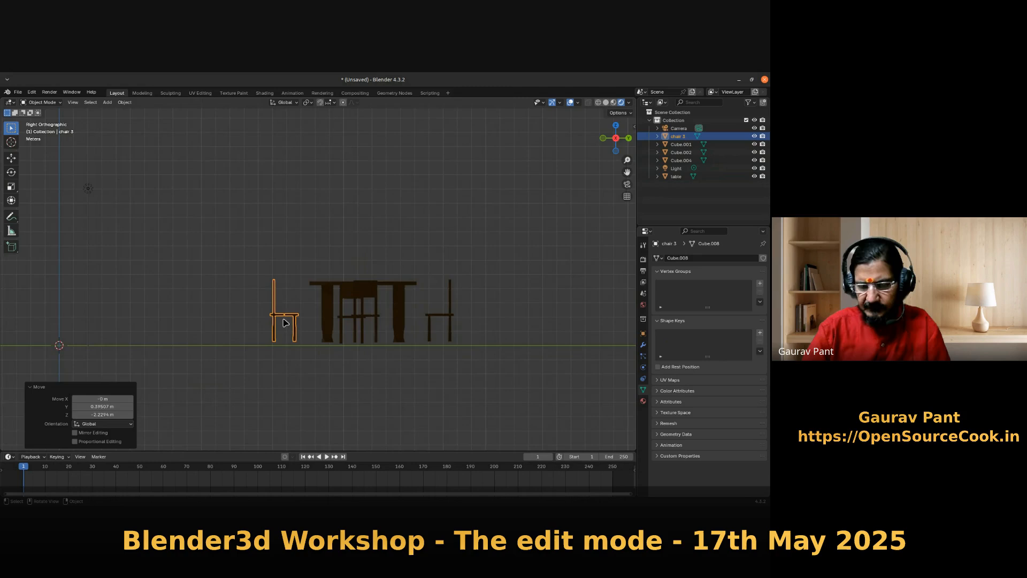
# - Add a plane mesh at the world origin and scale it up into a large floor
pyautogui.press('KP_7')
pyautogui.click(312, 374)
pyautogui.moveTo(312, 374); pyautogui.dragTo(255, 315, button='middle')
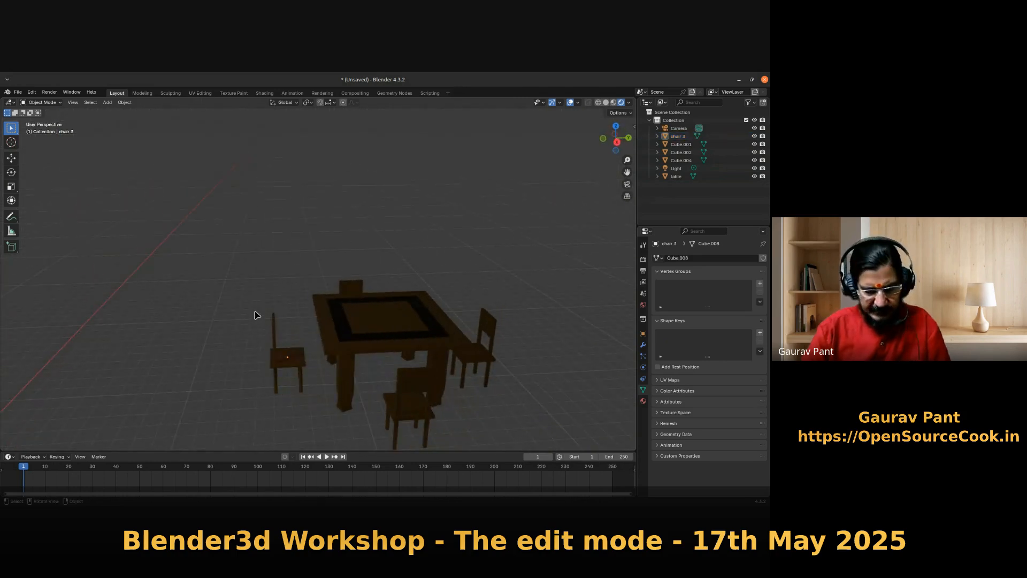
pyautogui.hotkey('shift', 'a')
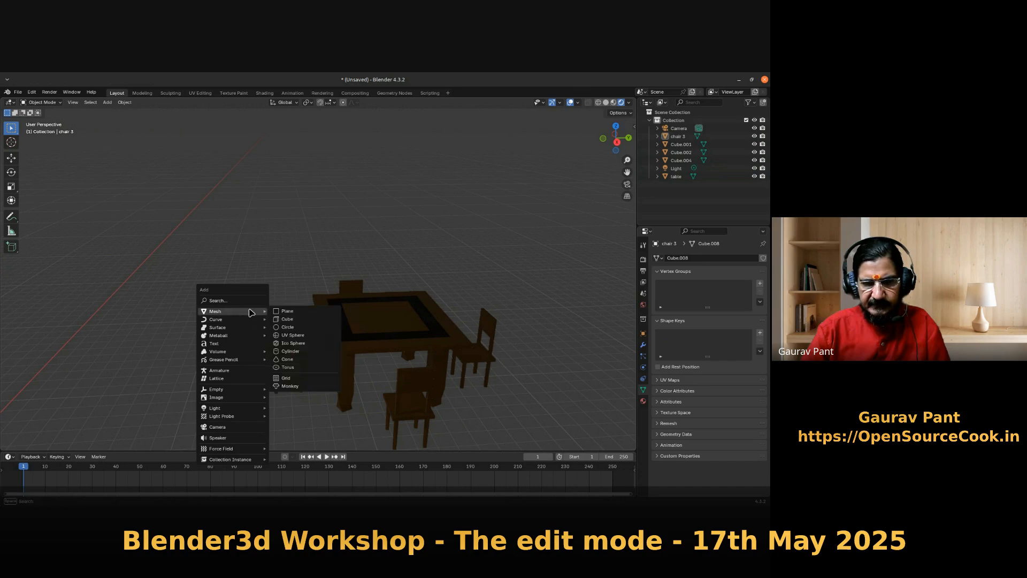
pyautogui.click(279, 313)
pyautogui.scroll(-4, 296, 374)
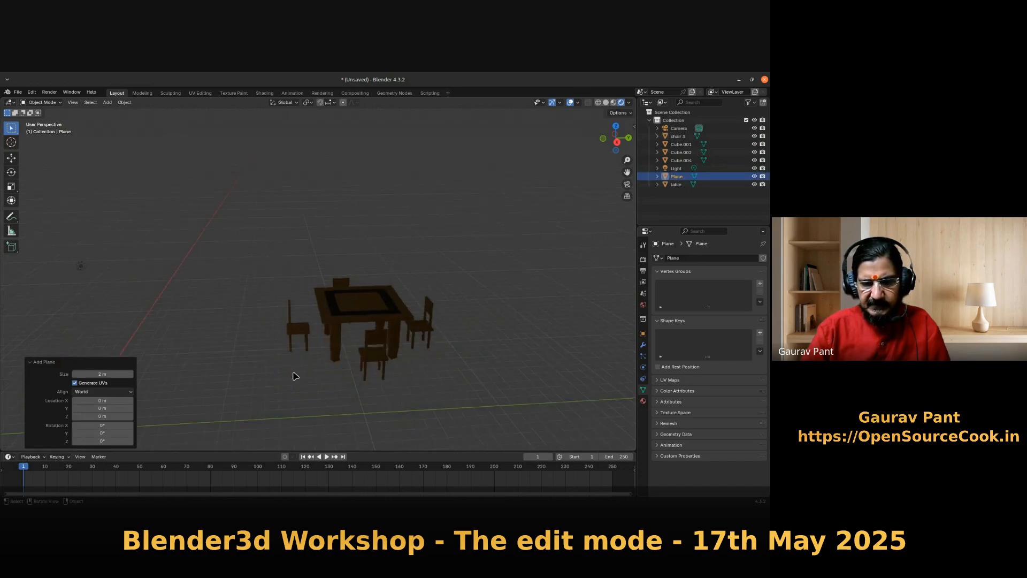
pyautogui.press('s')
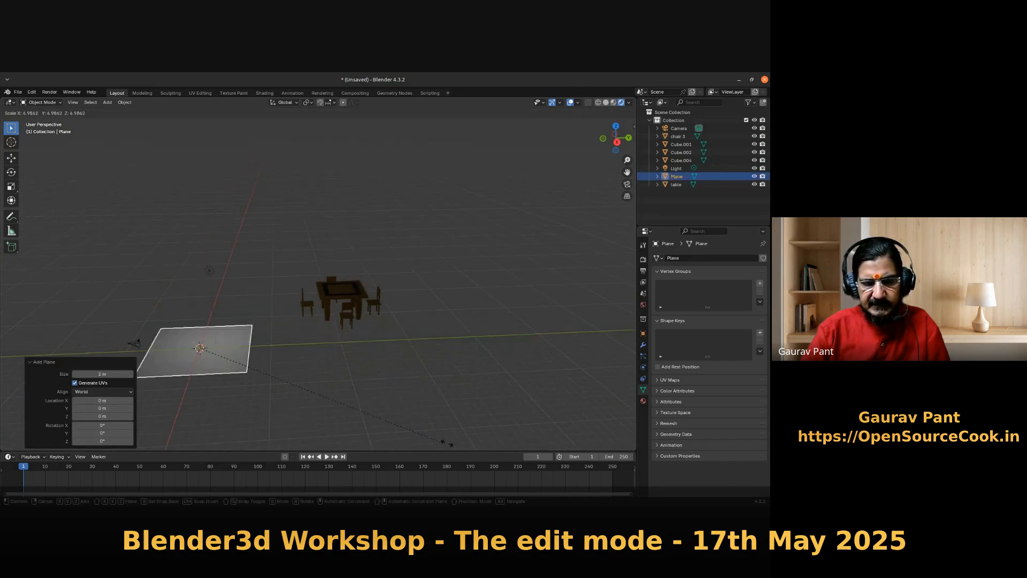
pyautogui.click(368, 286)
# - Select the table and all four chairs without the floor and move them horizontally about 10.8 m in X and -21.5 m in Y onto the floor's centre
pyautogui.moveTo(454, 328); pyautogui.dragTo(317, 282)
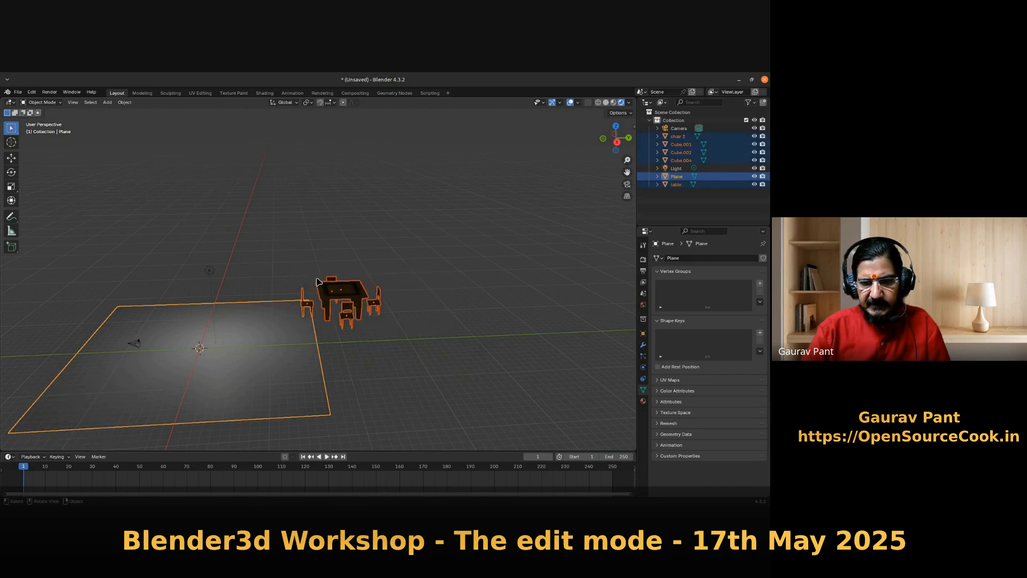
pyautogui.keyDown('shift'); pyautogui.click(282, 392); pyautogui.keyUp('shift')
pyautogui.press('g')
pyautogui.hotkey('shift', 'z')
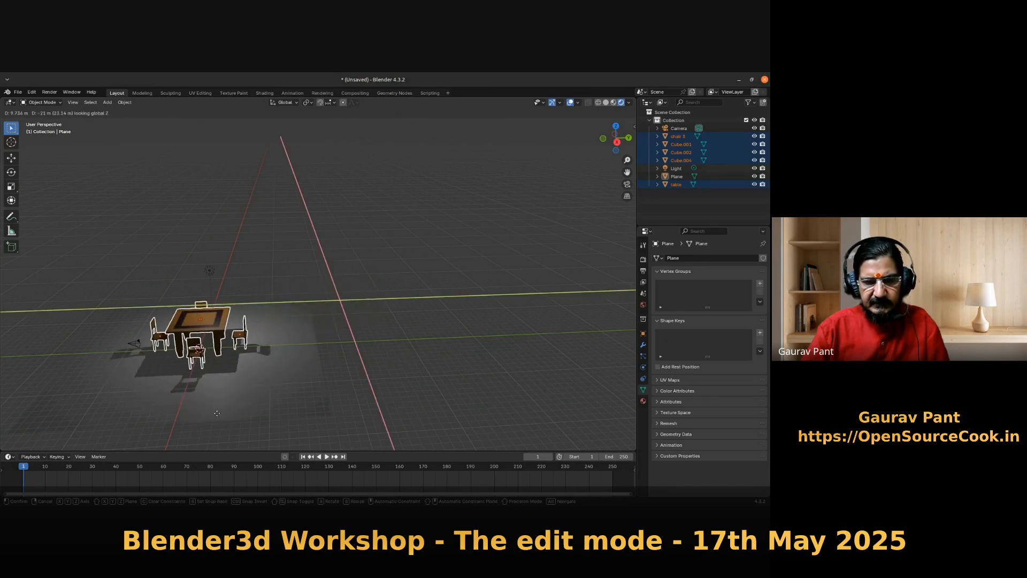
pyautogui.click(214, 415)
pyautogui.moveTo(207, 391); pyautogui.dragTo(278, 417, button='middle')
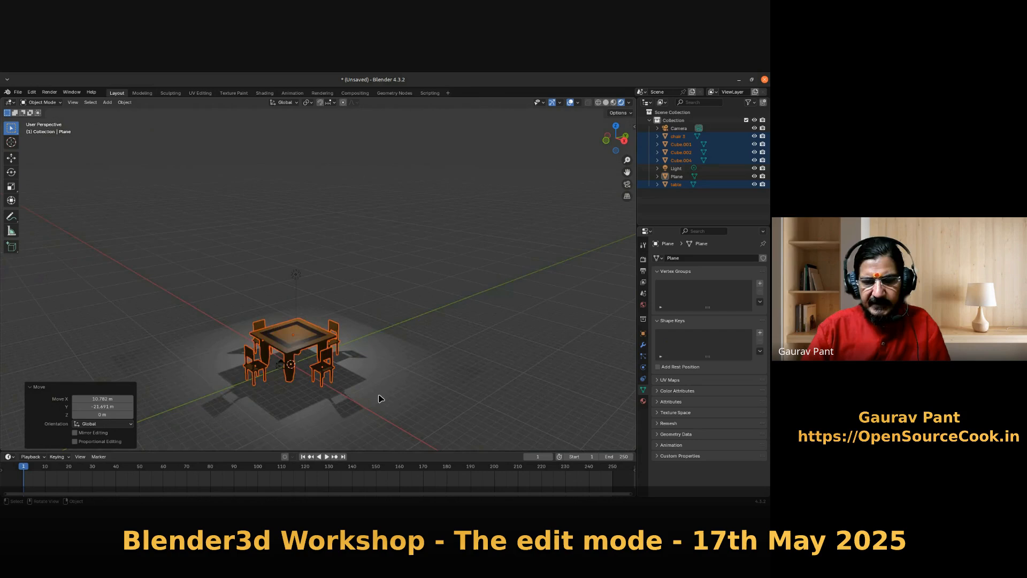
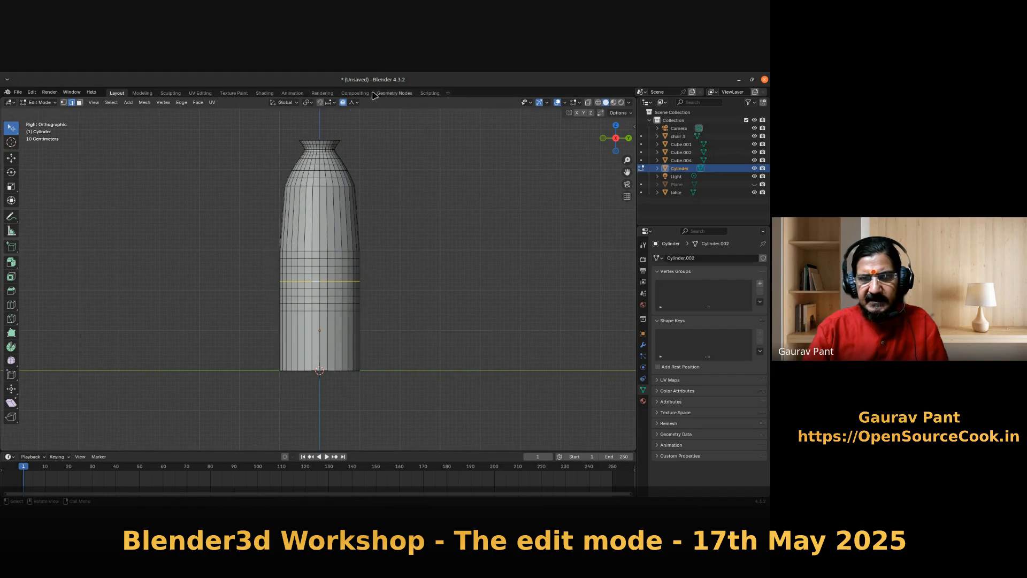
# - Set the proportional falloff to Inverse Square and scale the bottle's middle edge loop to about 0.69 with a proportional size of about 0.91
pyautogui.click(354, 102)
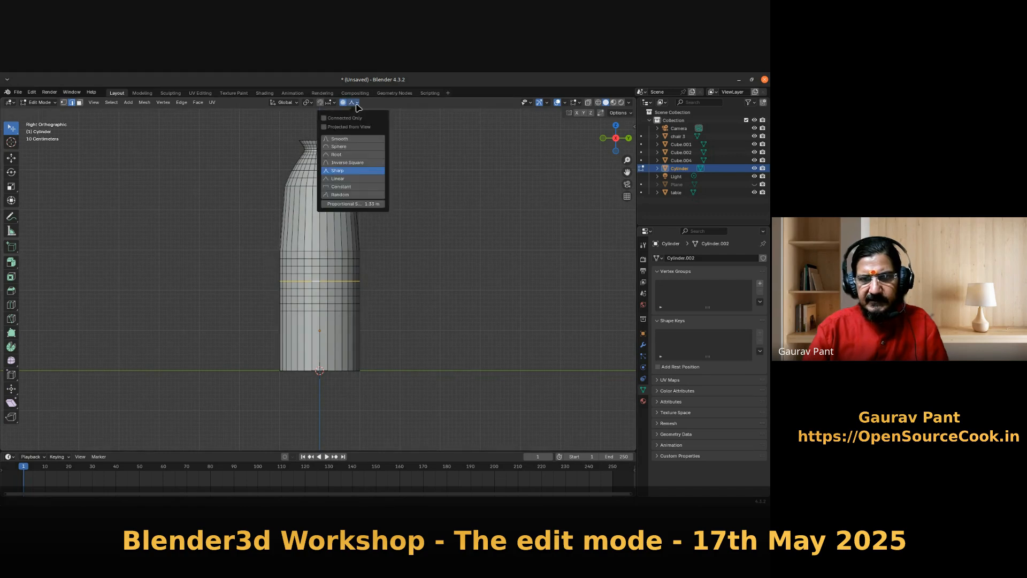
pyautogui.click(349, 163)
pyautogui.press('s')
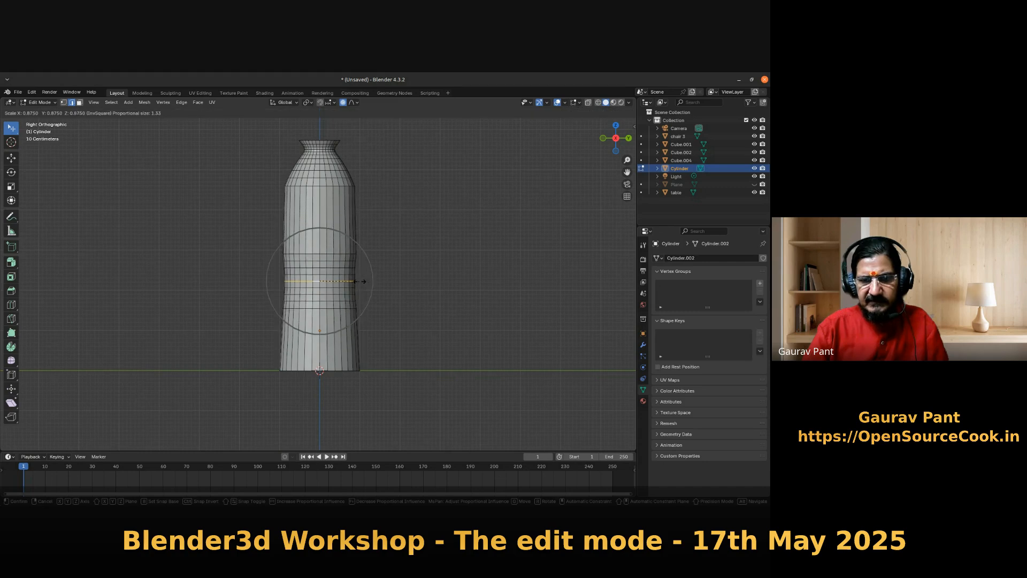
pyautogui.scroll(4, 362, 280)
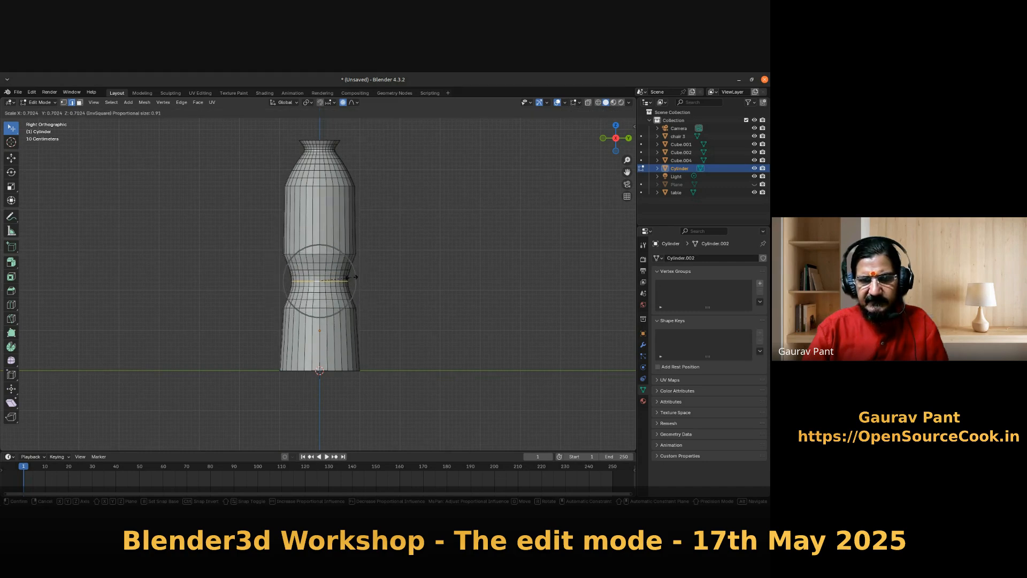
pyautogui.click(354, 276)
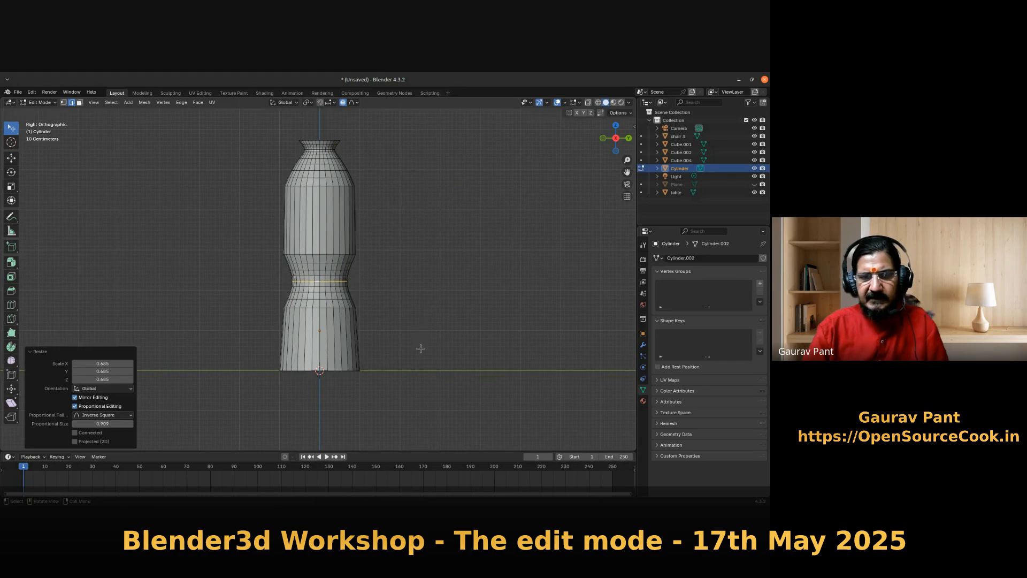
# - Extrude the bottle's bottom face down about 0.21 m and scale it to about 0.735 with proportional editing off
pyautogui.moveTo(393, 390); pyautogui.dragTo(379, 367, button='middle')
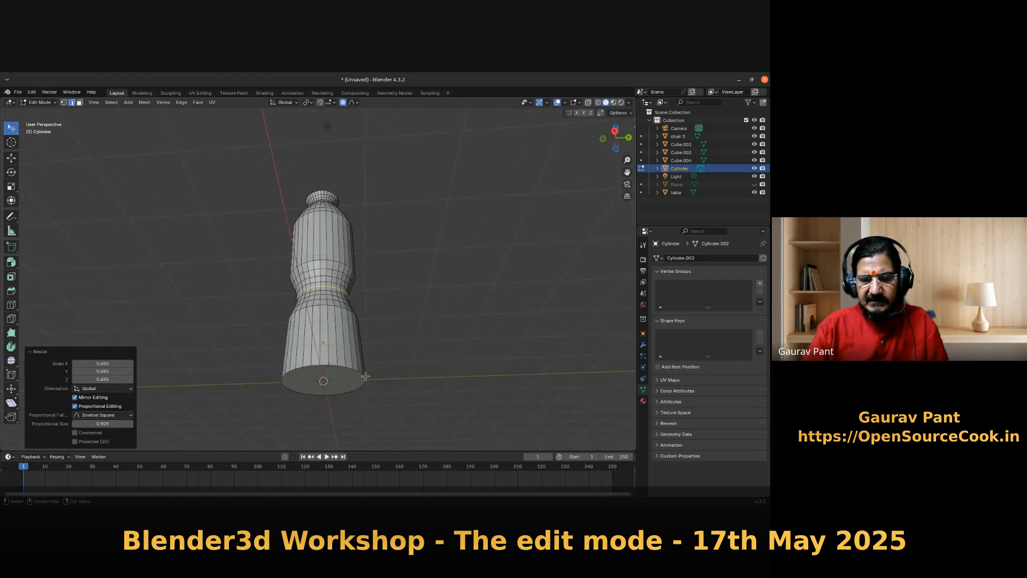
pyautogui.click(324, 378)
pyautogui.press('3')
pyautogui.click(345, 381)
pyautogui.press('e')
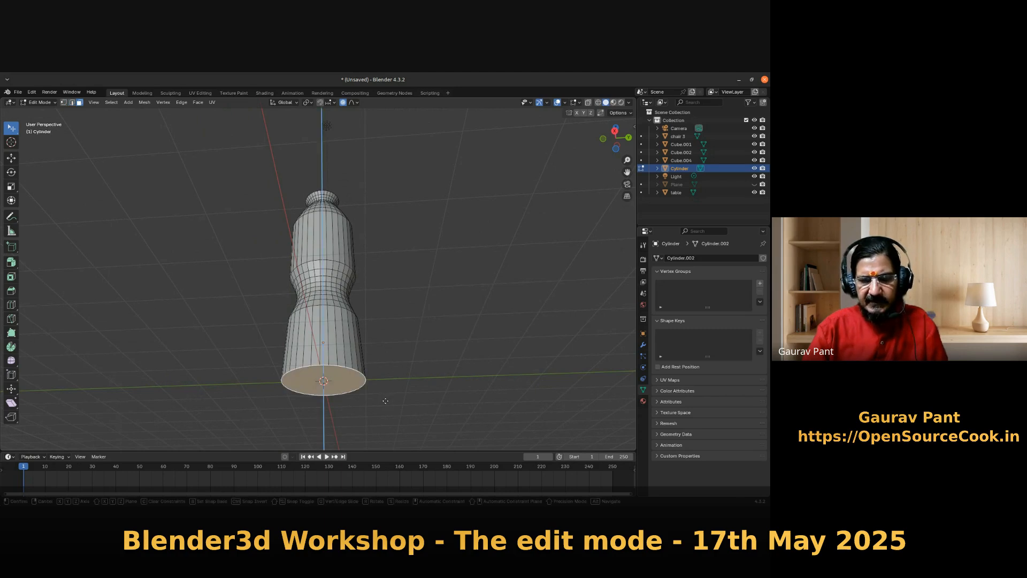
pyautogui.click(385, 405)
pyautogui.press('s')
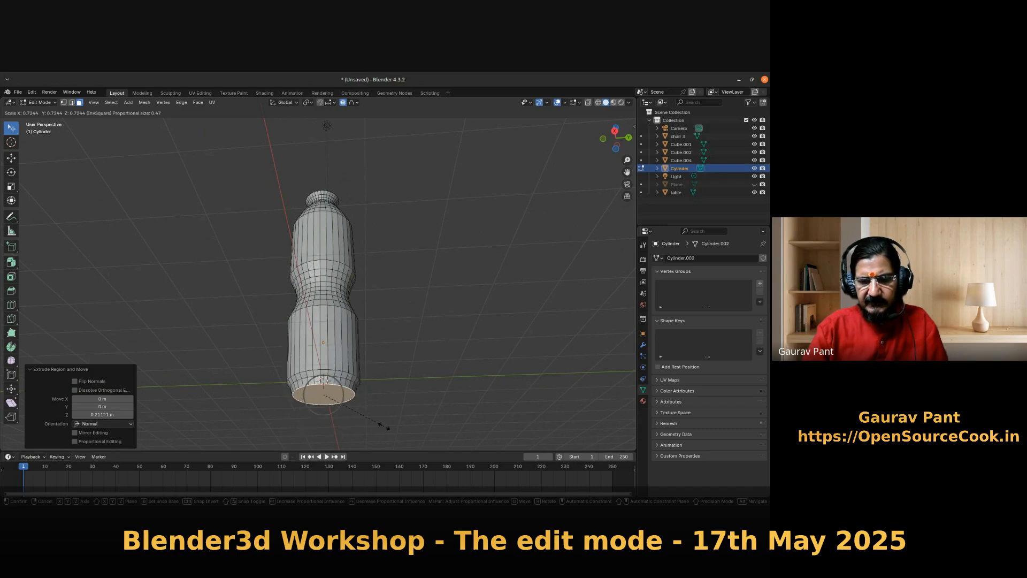
pyautogui.click(382, 427)
pyautogui.press('s')
pyautogui.click(376, 409)
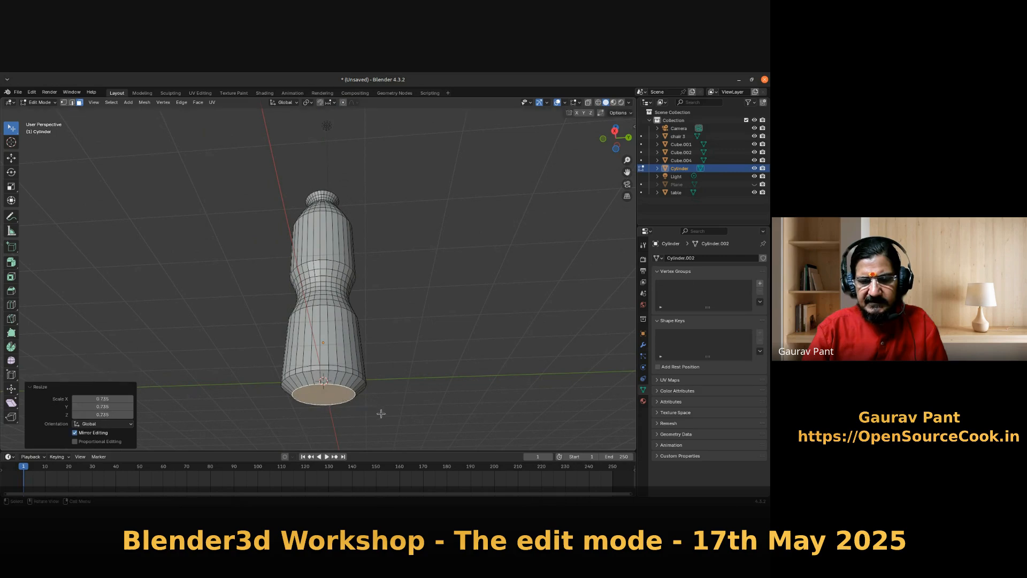
# - Extrude the bottom face down about 0.17 m more and scale it to about 0.77
pyautogui.press('e')
pyautogui.click(407, 442)
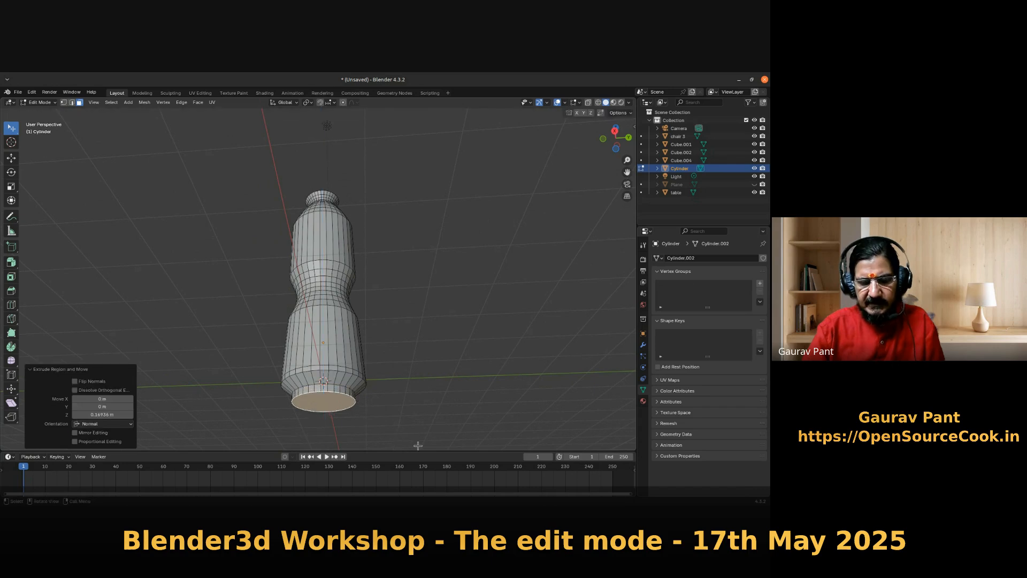
pyautogui.press('s')
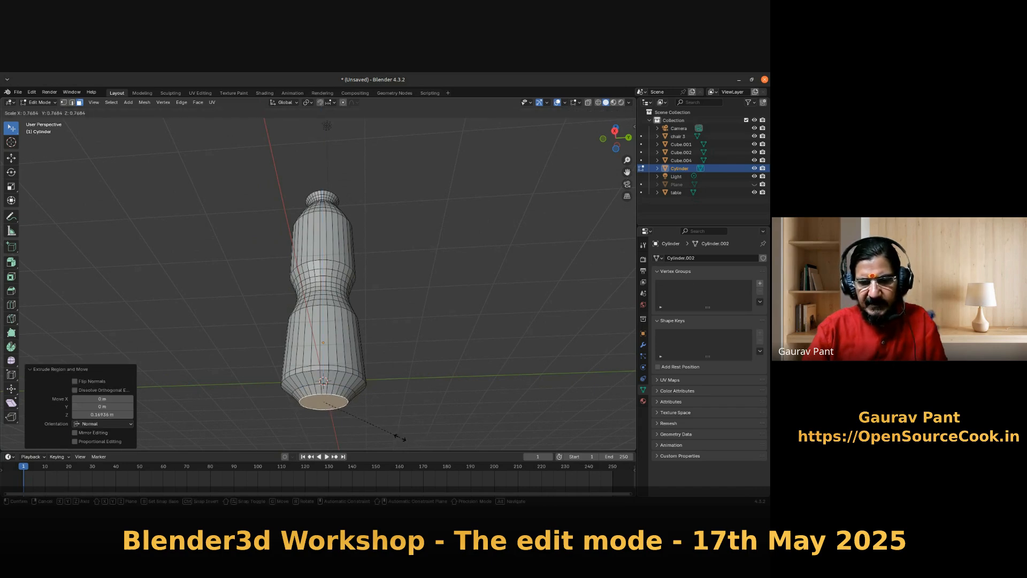
pyautogui.click(399, 437)
# - Move the bottom face up about 0.25 m along Z to form a recessed base
pyautogui.moveTo(405, 435); pyautogui.dragTo(389, 369, button='middle')
pyautogui.press('g')
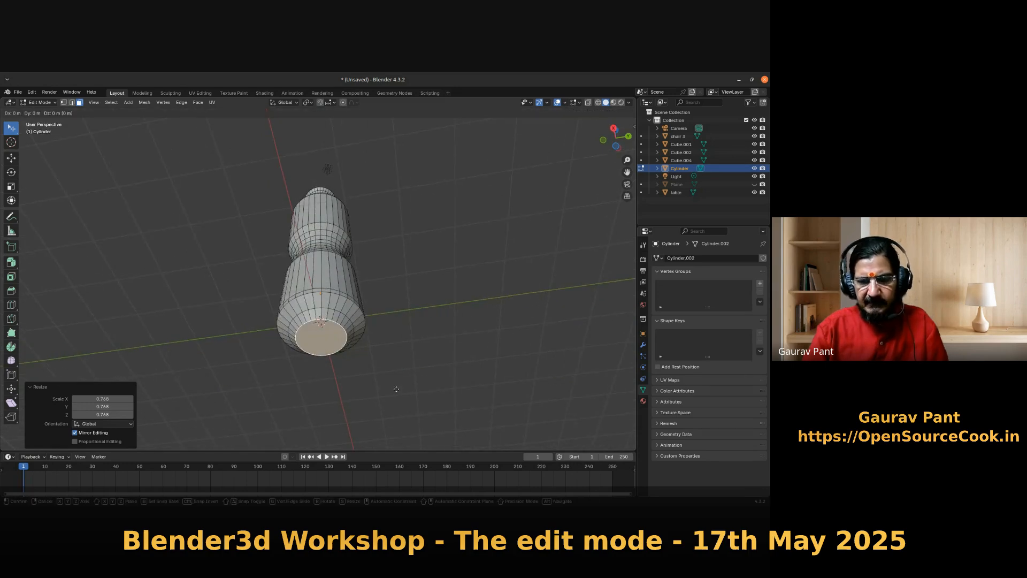
pyautogui.press('z')
pyautogui.click(393, 380)
pyautogui.moveTo(393, 380); pyautogui.dragTo(375, 314, button='middle')
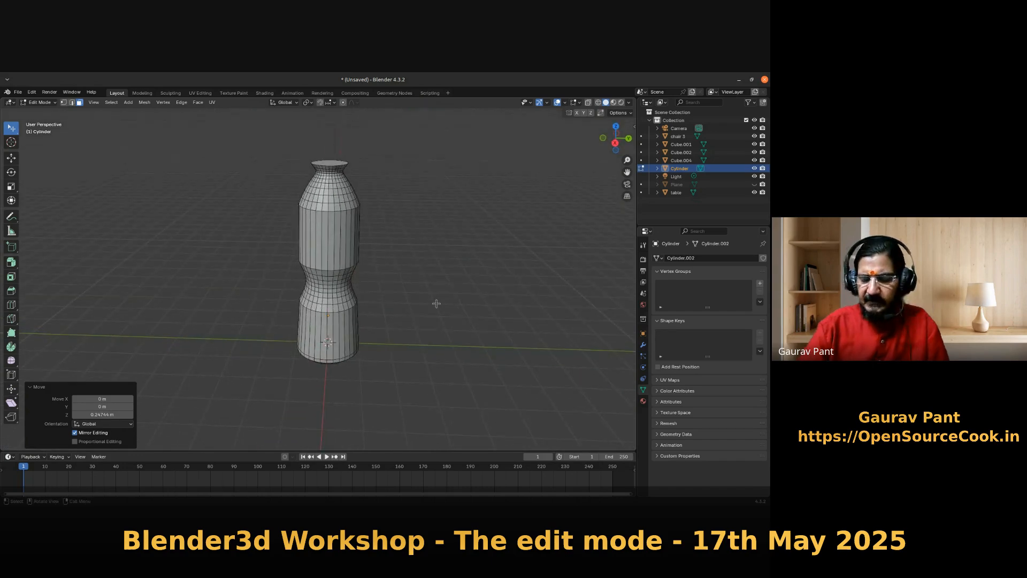
# - In Object Mode and right view, add a cylinder mesh for the cap and raise it about 6.4 m along Z to the bottle's top
pyautogui.press('KP_1')
pyautogui.press('KP_Divide')
pyautogui.press('KP_3')
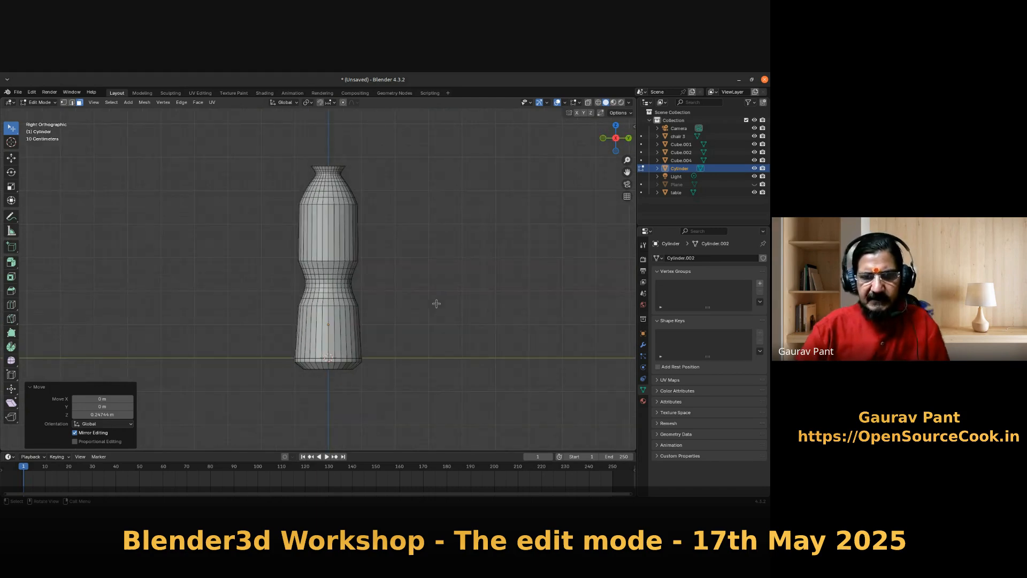
pyautogui.press('Tab')
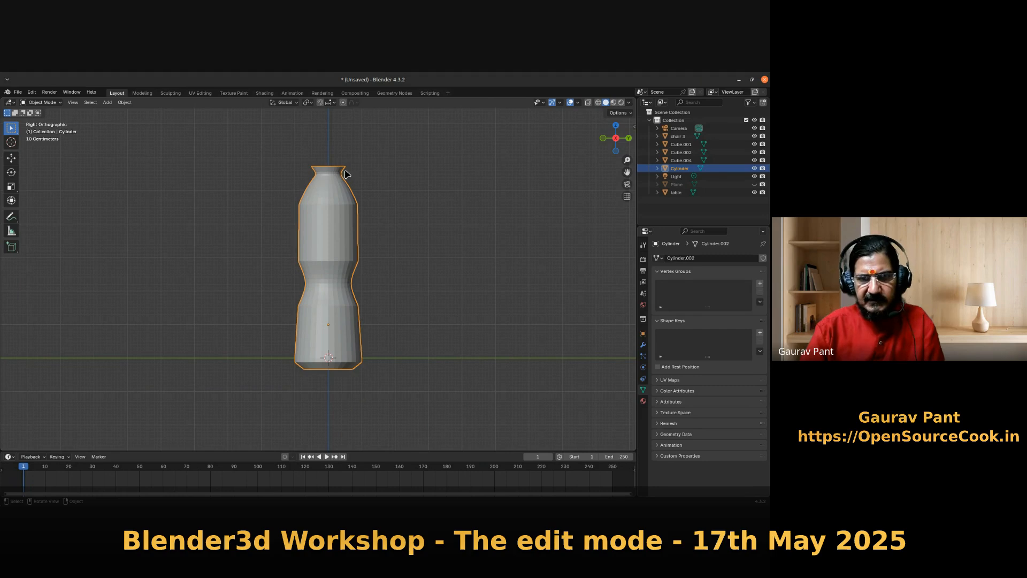
pyautogui.hotkey('shift', 'a')
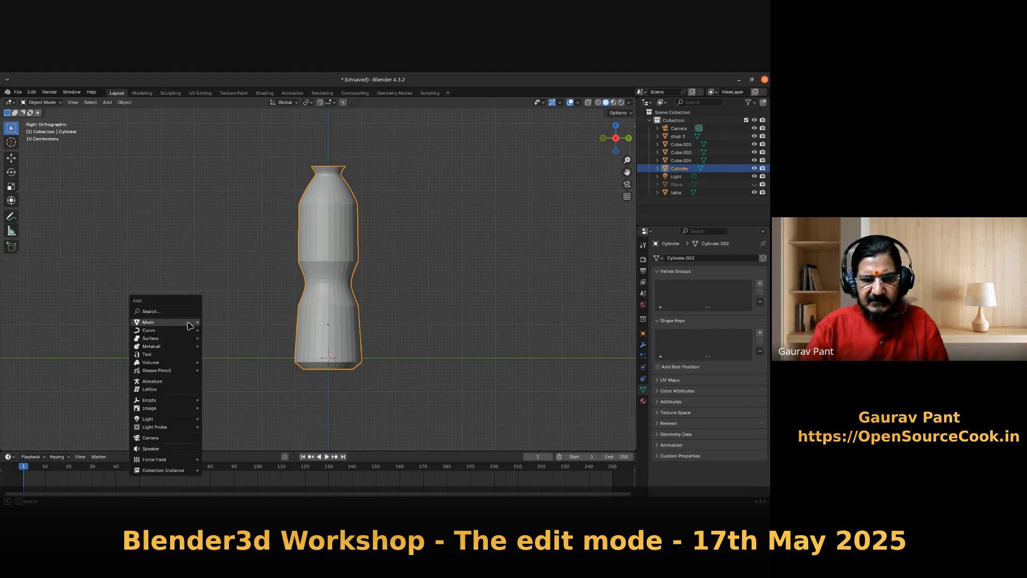
pyautogui.moveTo(189, 324)
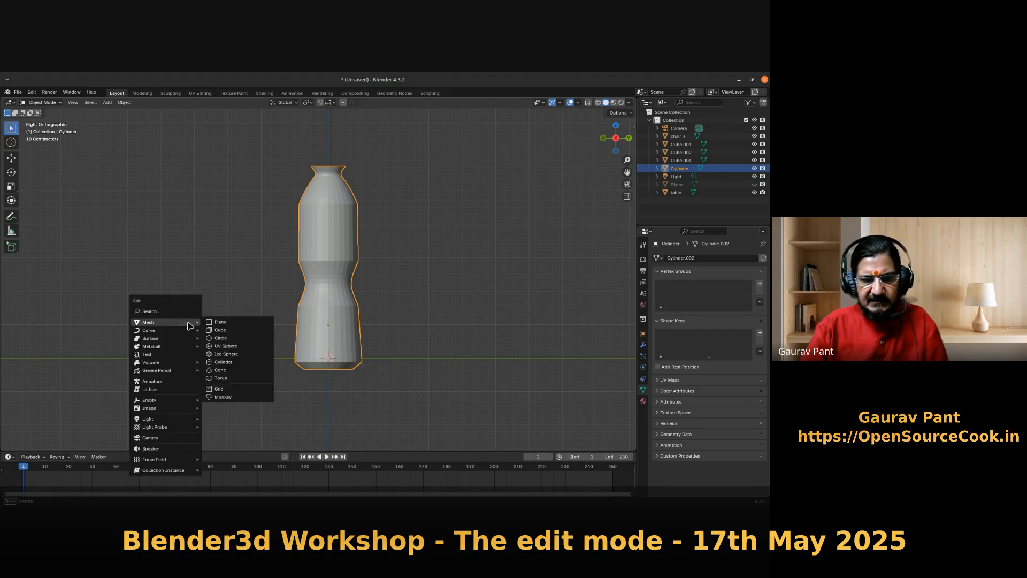
pyautogui.click(249, 364)
pyautogui.press('g')
pyautogui.press('z')
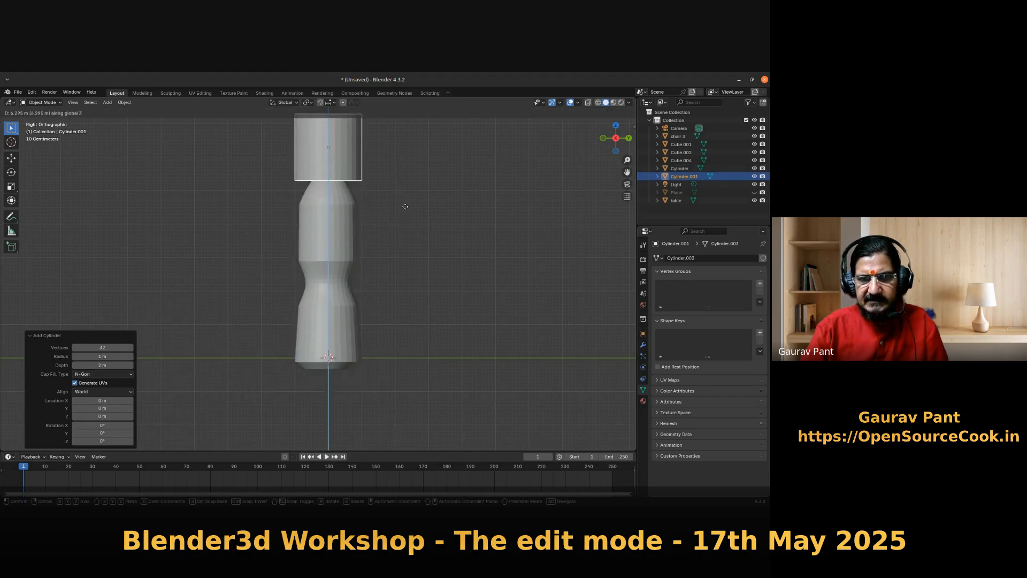
pyautogui.click(405, 207)
# - Scale the cap cylinder to about 0.58 overall and flatten it along Z to about 0.48
pyautogui.press('s')
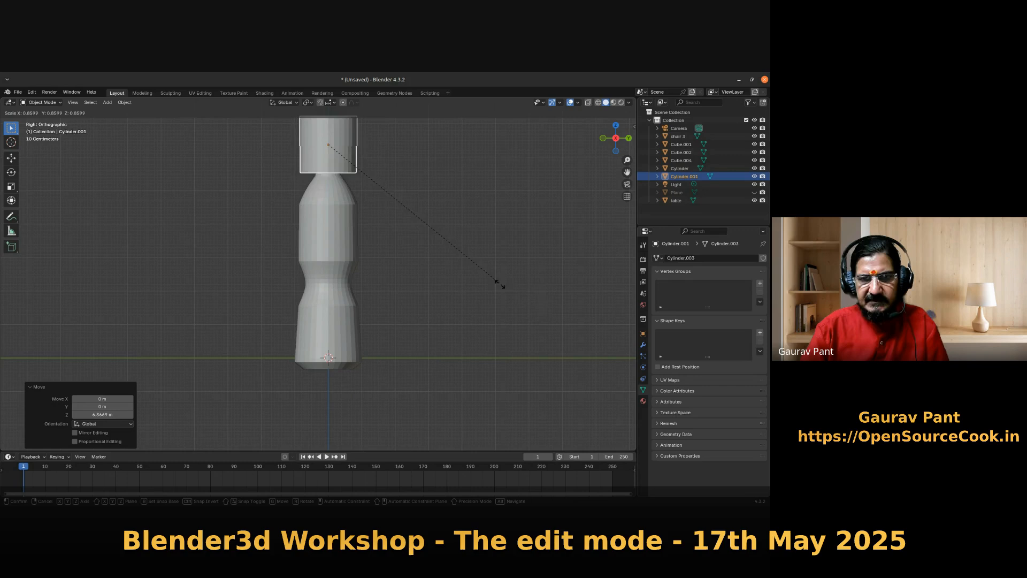
pyautogui.click(434, 254)
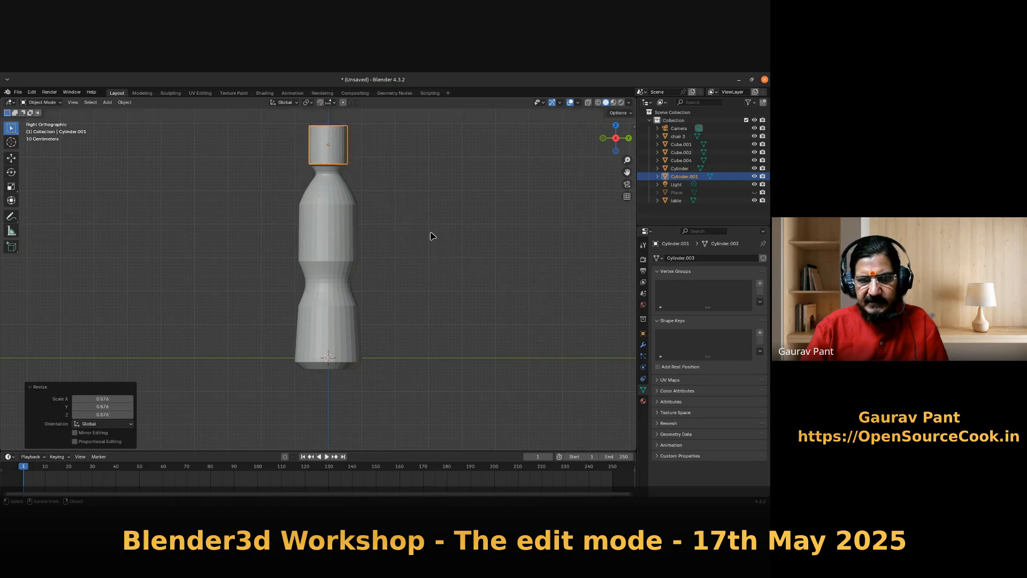
pyautogui.press('s')
pyautogui.press('z')
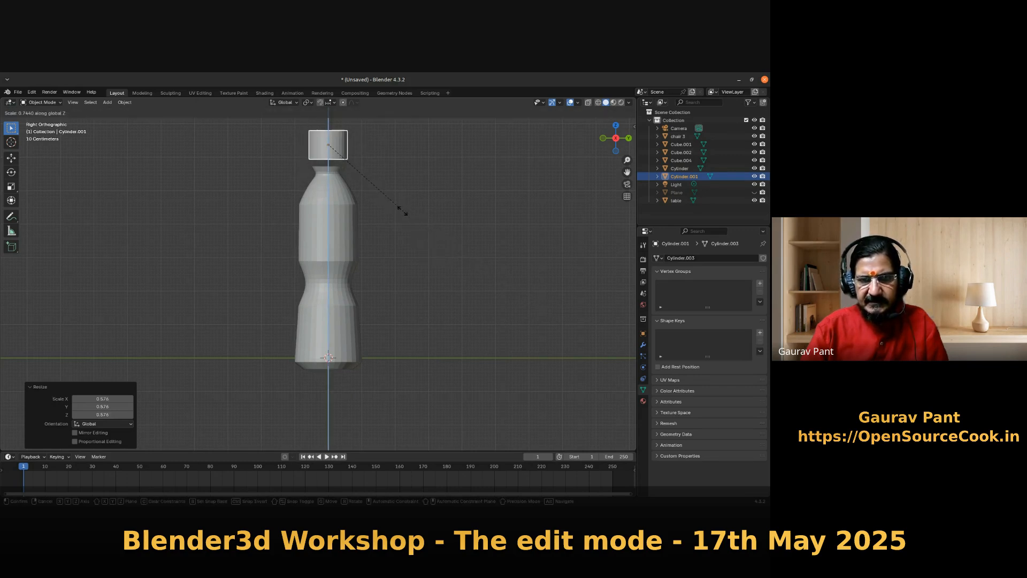
pyautogui.click(384, 204)
# - Lower the cap along Z onto the bottle's neck
pyautogui.press('g')
pyautogui.press('z')
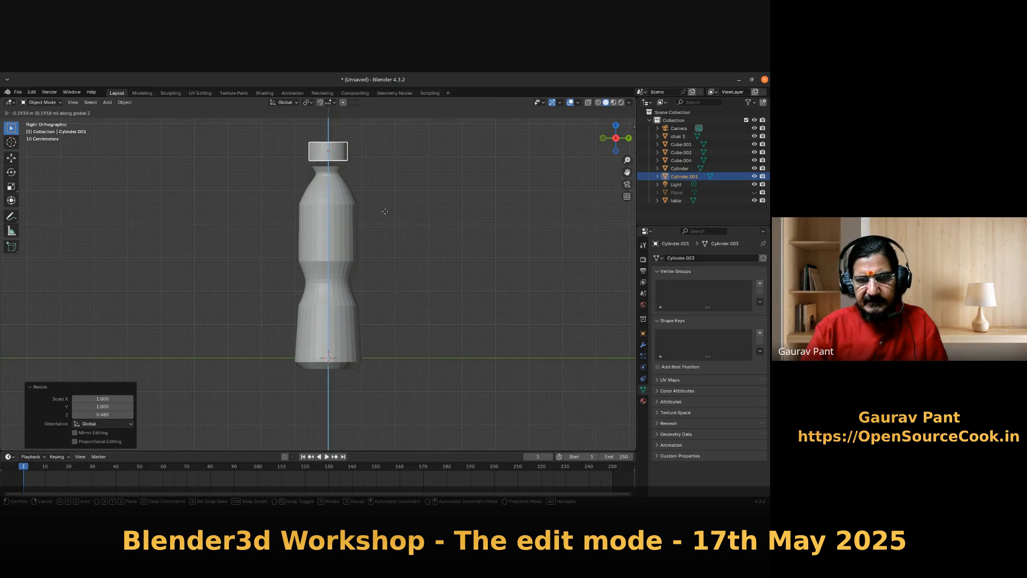
pyautogui.click(381, 220)
# - Delete the cap's bottom face in Edit Mode and return to Object Mode
pyautogui.moveTo(381, 249); pyautogui.dragTo(372, 222, button='middle')
pyautogui.press('Tab')
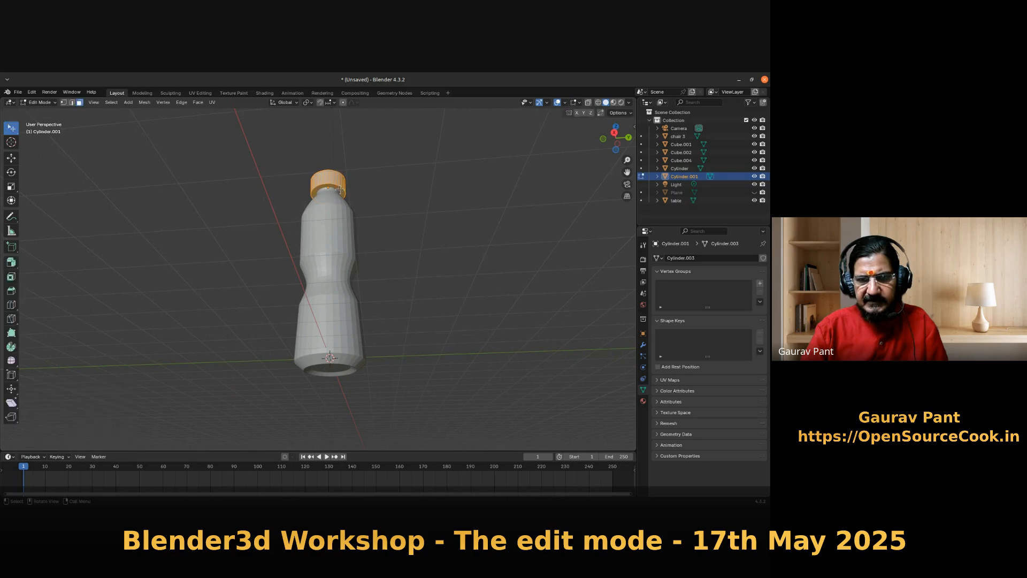
pyautogui.press('x')
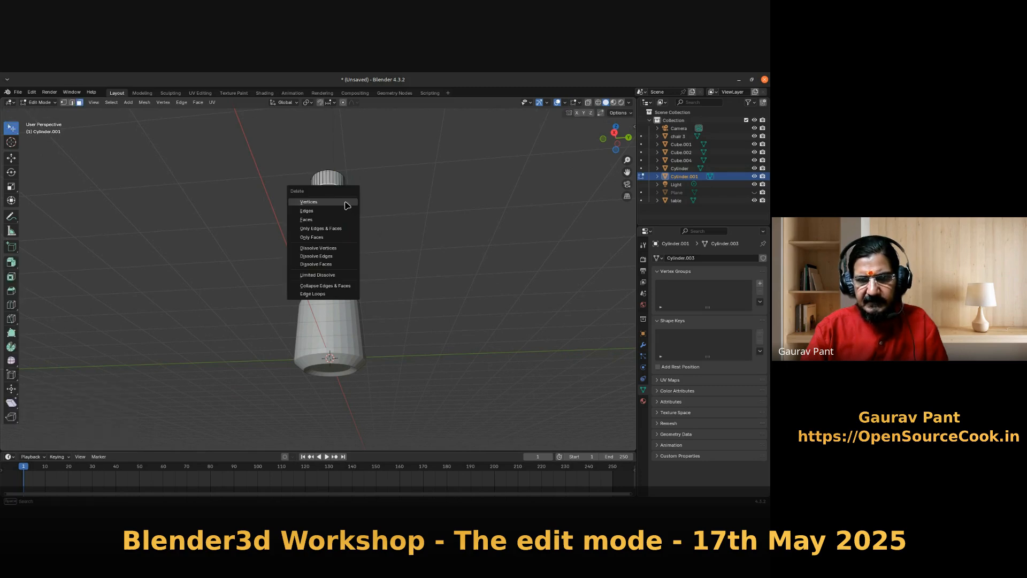
pyautogui.moveTo(413, 247); pyautogui.dragTo(410, 251, button='middle')
pyautogui.press('Tab')
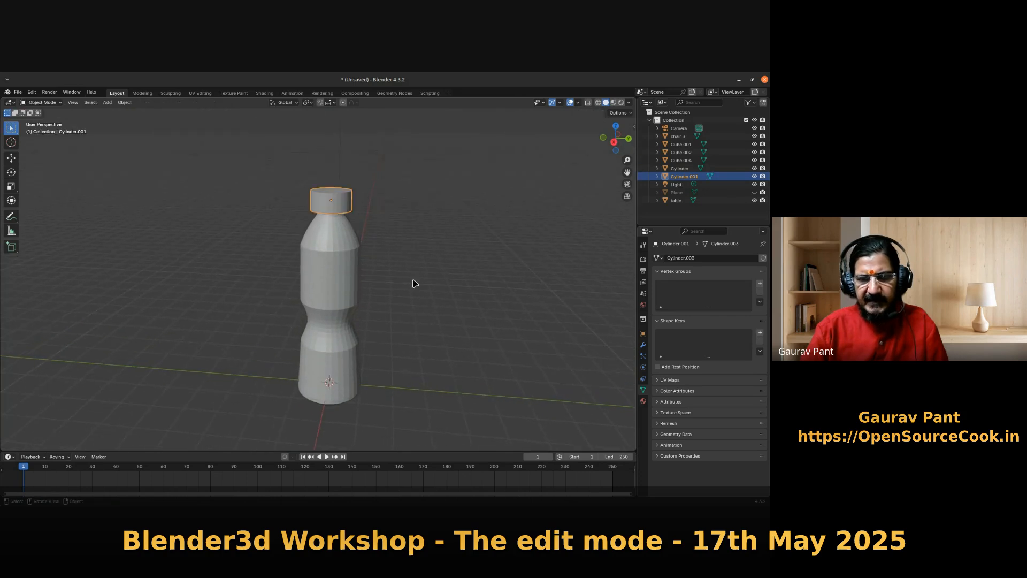
# - Scale the cap to about 0.91 in X and Y only, so it fits the neck more closely
pyautogui.moveTo(420, 342); pyautogui.dragTo(428, 254, button='middle')
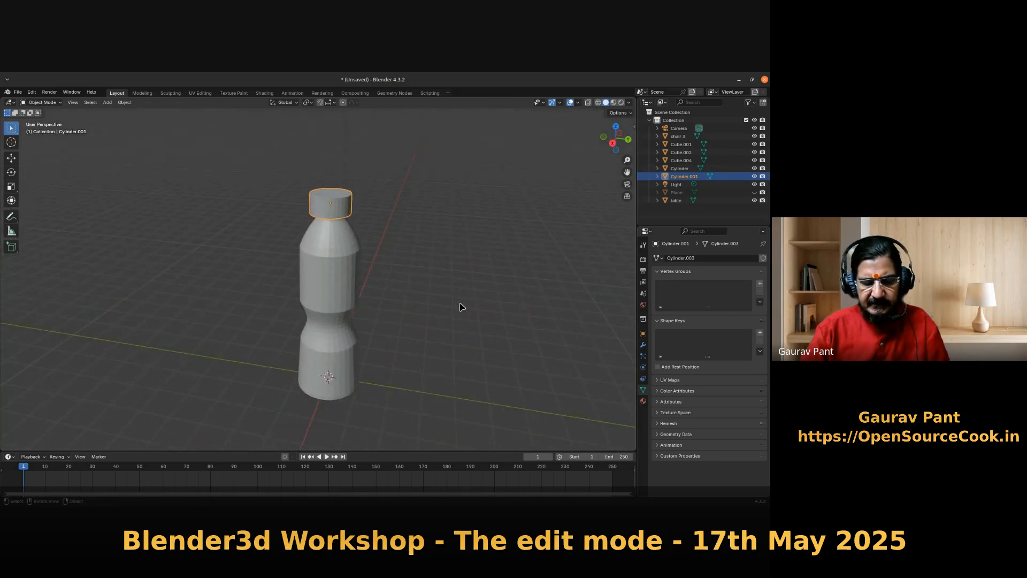
pyautogui.press('s')
pyautogui.hotkey('shift', 'z')
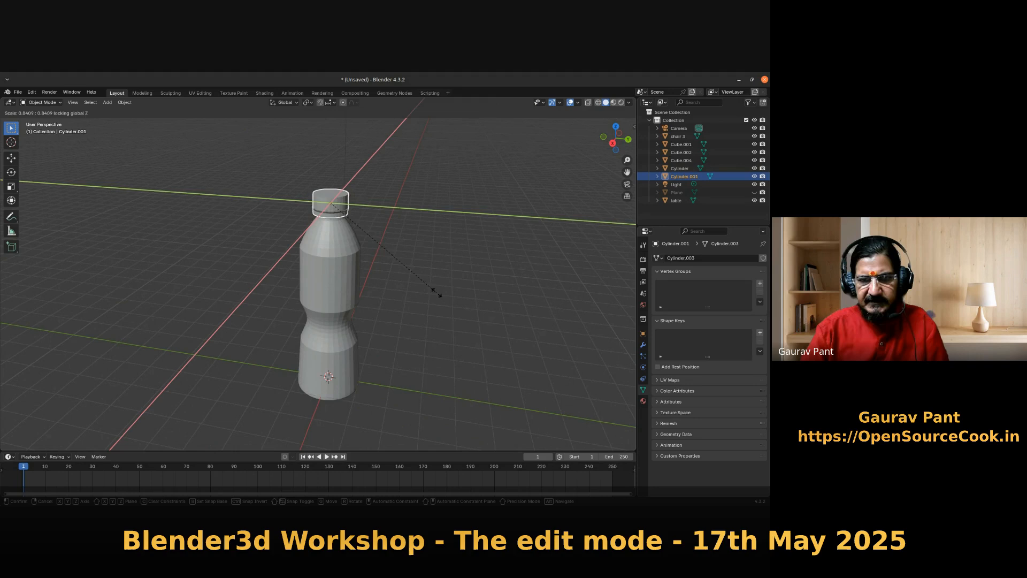
pyautogui.click(444, 296)
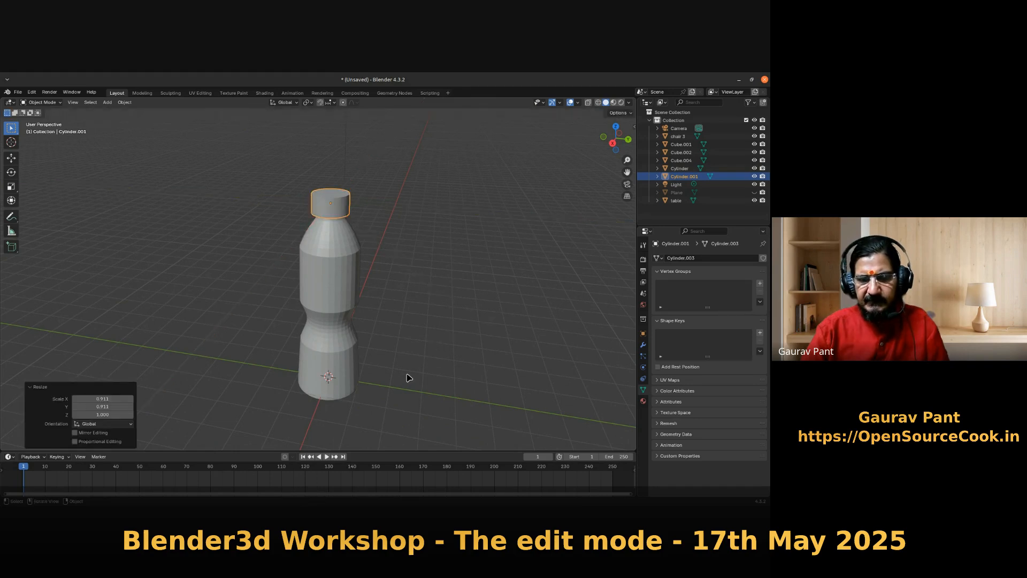
# - Add a new material to the bottle body and set its base color to a saturated blue
pyautogui.moveTo(385, 383); pyautogui.dragTo(372, 340, button='middle')
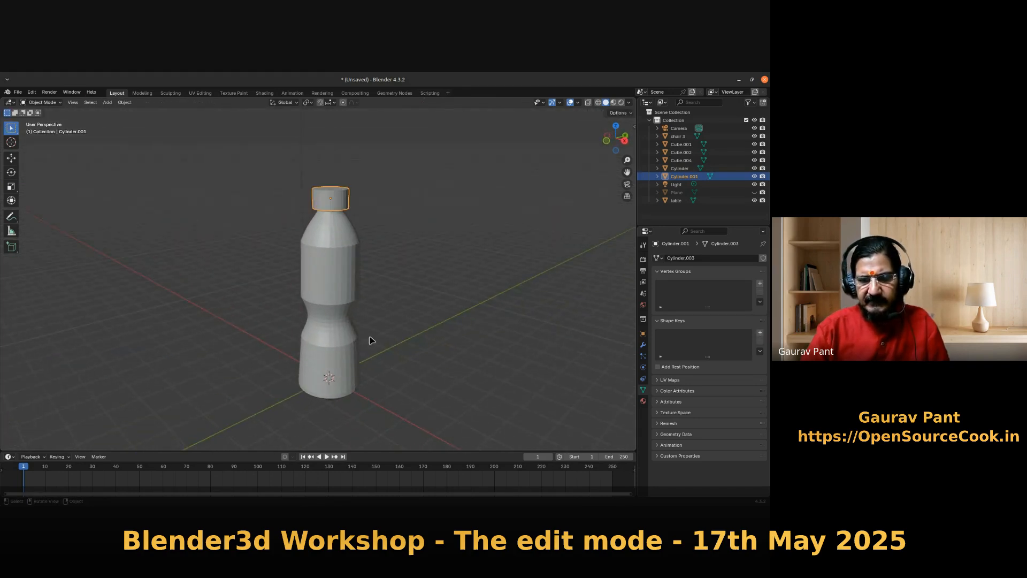
pyautogui.click(338, 301)
pyautogui.moveTo(390, 396); pyautogui.dragTo(419, 384, button='middle')
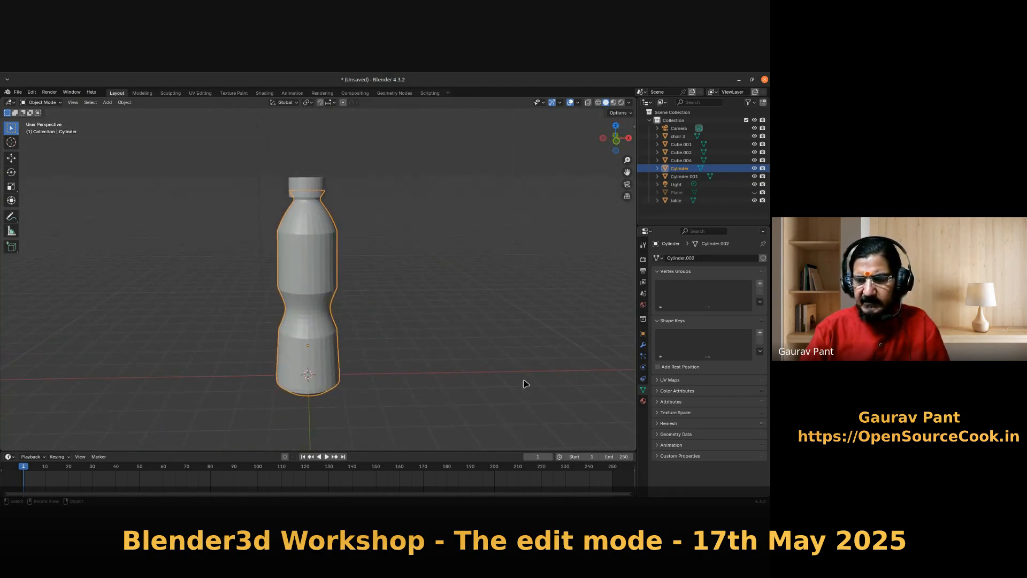
pyautogui.click(643, 400)
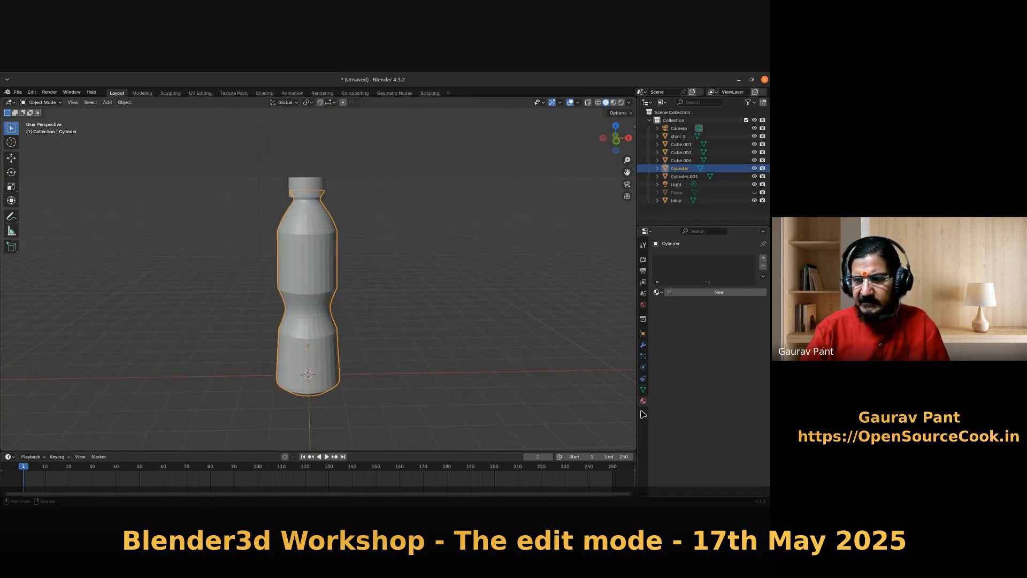
pyautogui.click(658, 292)
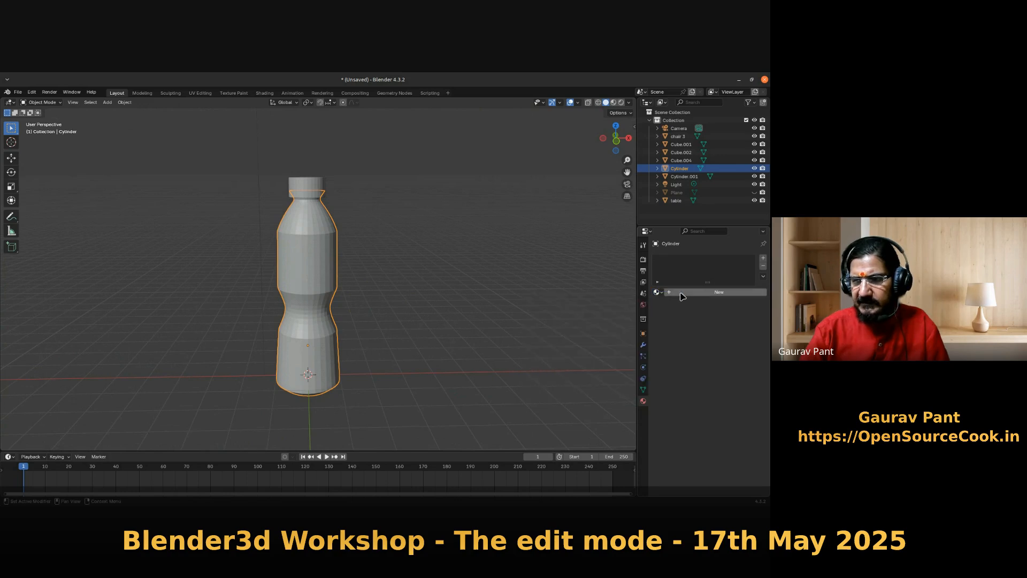
pyautogui.click(680, 294)
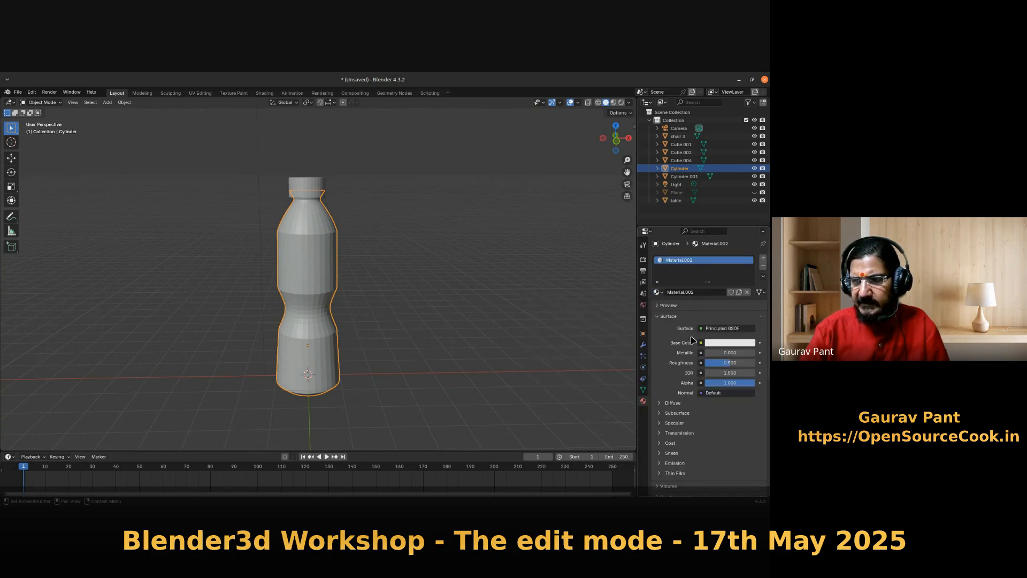
pyautogui.click(720, 347)
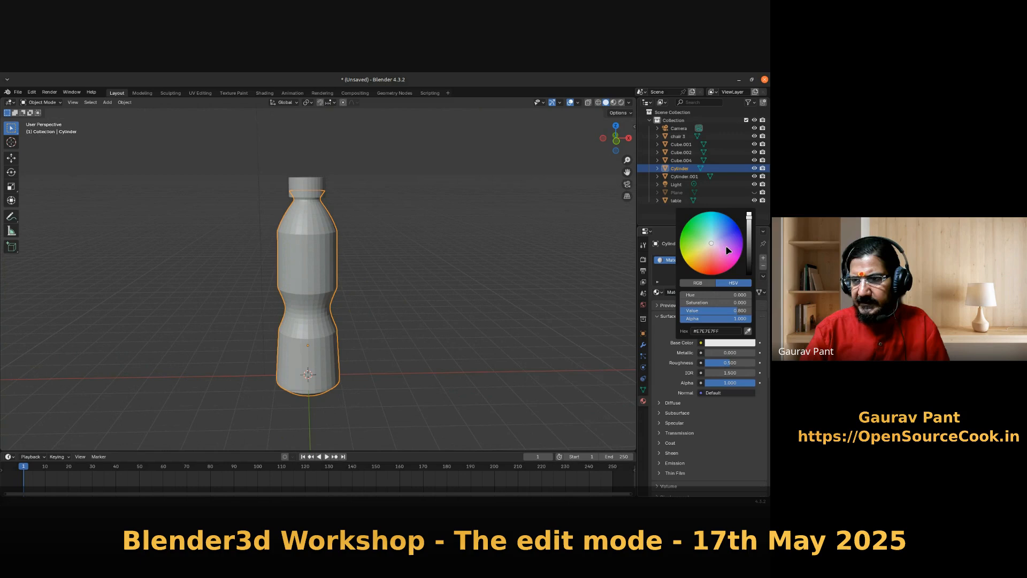
pyautogui.click(732, 226)
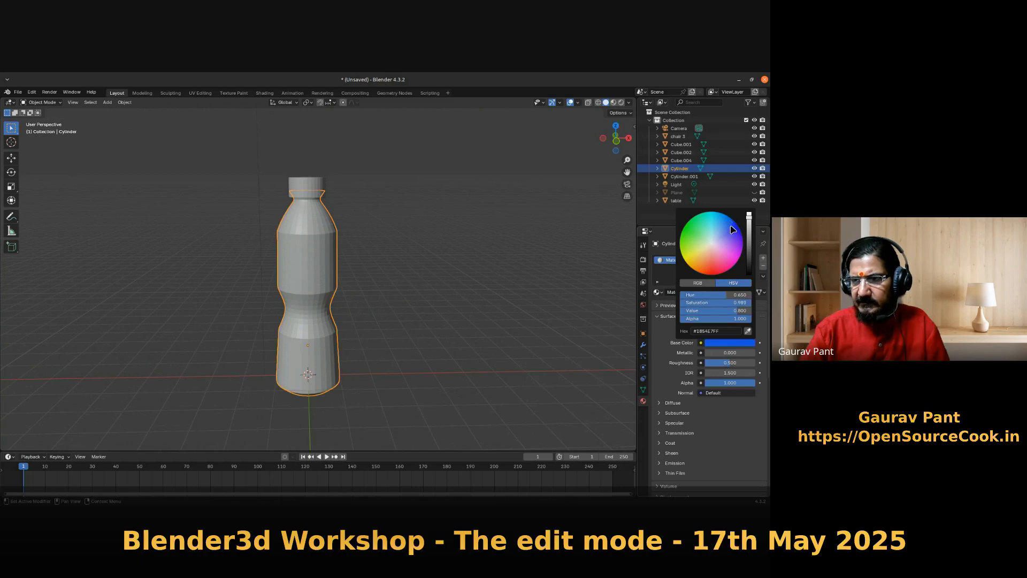
pyautogui.moveTo(732, 227)
pyautogui.mouseDown()
pyautogui.moveTo(719, 212)
pyautogui.moveTo(696, 224)
pyautogui.moveTo(700, 272)
pyautogui.moveTo(738, 254)
pyautogui.moveTo(728, 216)
pyautogui.mouseUp()
# - Switch the viewport to Rendered shading to show the bottle's blue material
pyautogui.press('Tab')
pyautogui.press('Tab')
pyautogui.press('Tab')
pyautogui.press('Tab')
pyautogui.press('z')
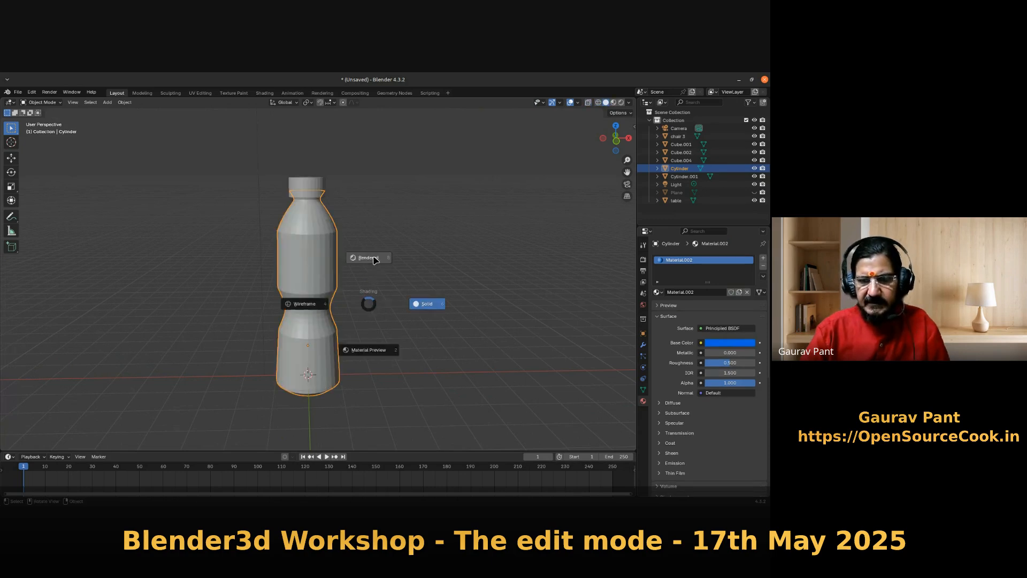
pyautogui.click(372, 294)
pyautogui.moveTo(394, 324)
pyautogui.mouseDown(button='middle')
pyautogui.moveTo(374, 342)
pyautogui.moveTo(332, 335)
pyautogui.moveTo(451, 339)
pyautogui.mouseUp(button='middle')
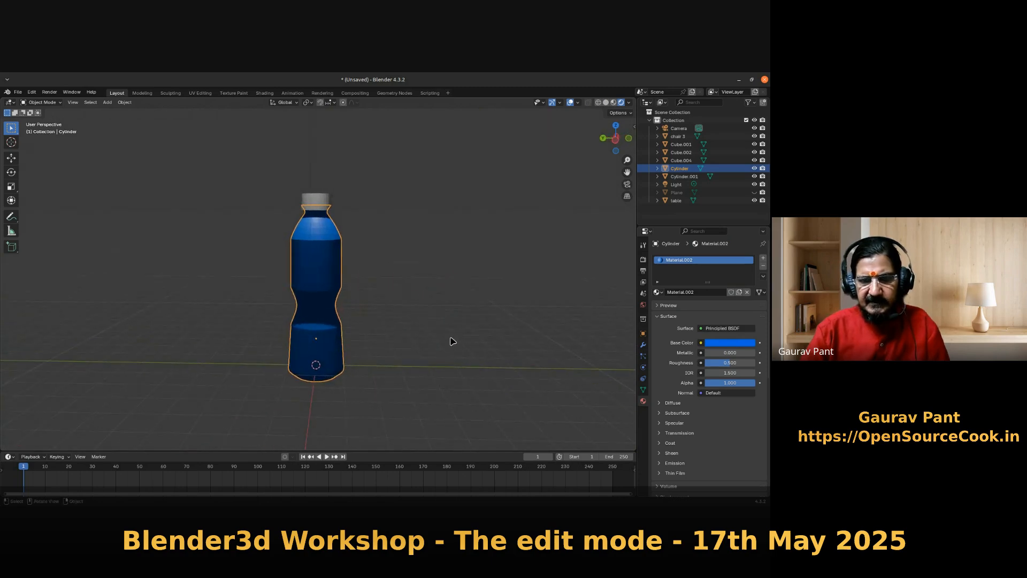
# - Set the bottle material's metallic to about 0.39 and roughness to about 0.29, and shade the bottle smooth
pyautogui.moveTo(726, 353); pyautogui.dragTo(718, 363)
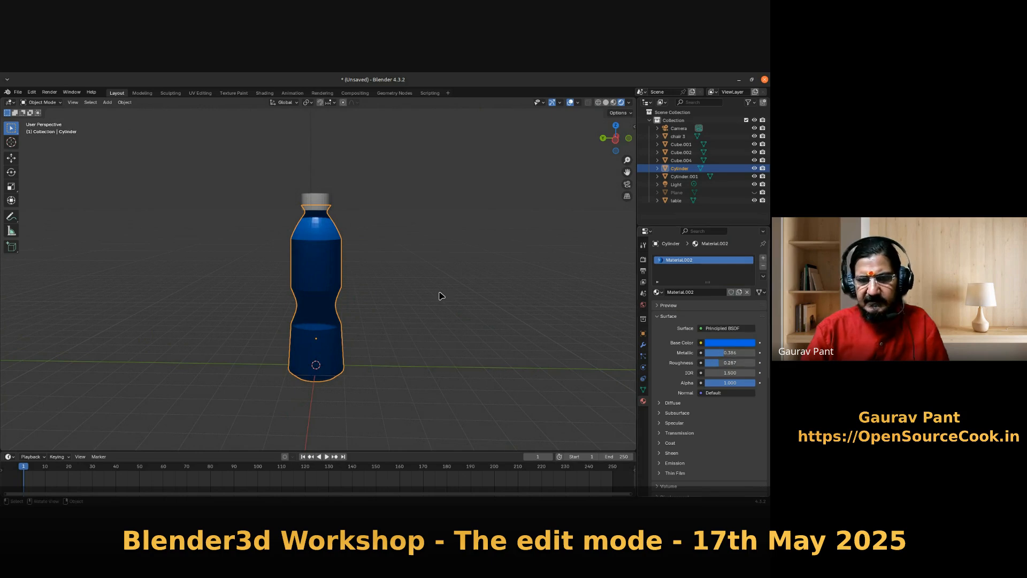
pyautogui.rightClick(328, 240)
pyautogui.click(279, 236)
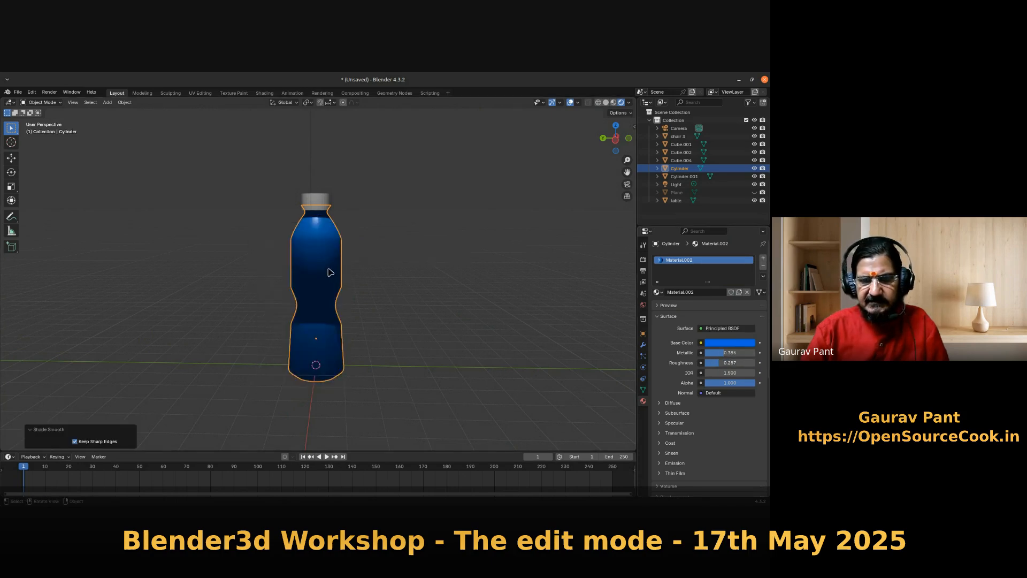
pyautogui.moveTo(341, 289); pyautogui.dragTo(318, 292, button='middle')
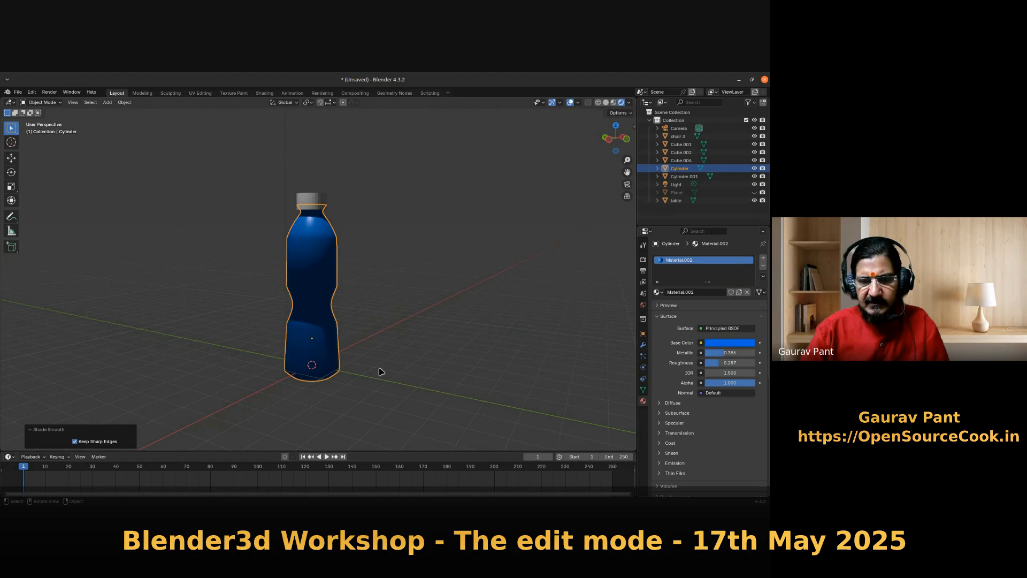
# - Lower the bottle material's alpha to about 0.67 and unhide the floor plane beneath it
pyautogui.scroll(2, 380, 372)
pyautogui.scroll(-1, 377, 377)
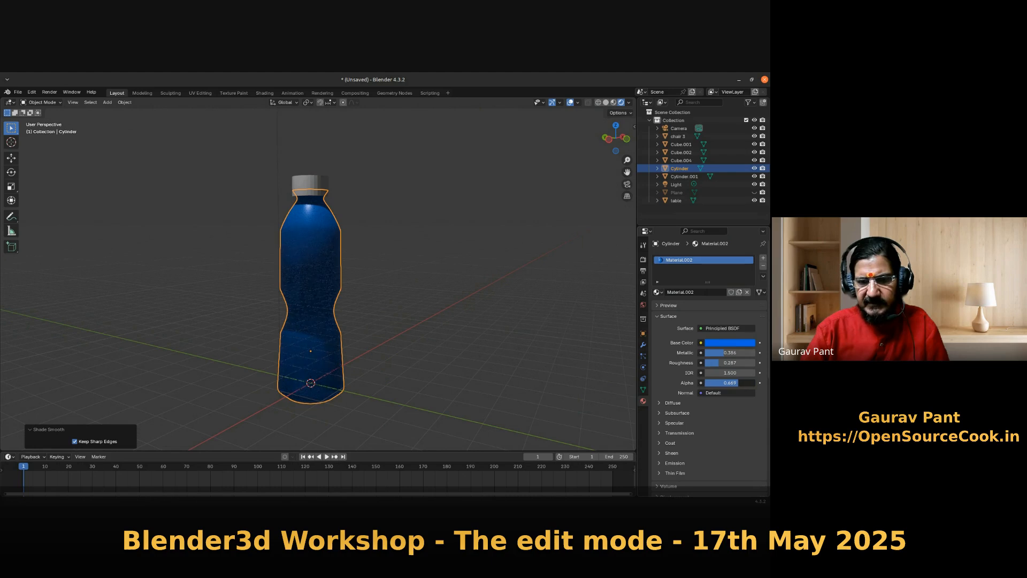
pyautogui.moveTo(591, 386); pyautogui.dragTo(344, 377, button='middle')
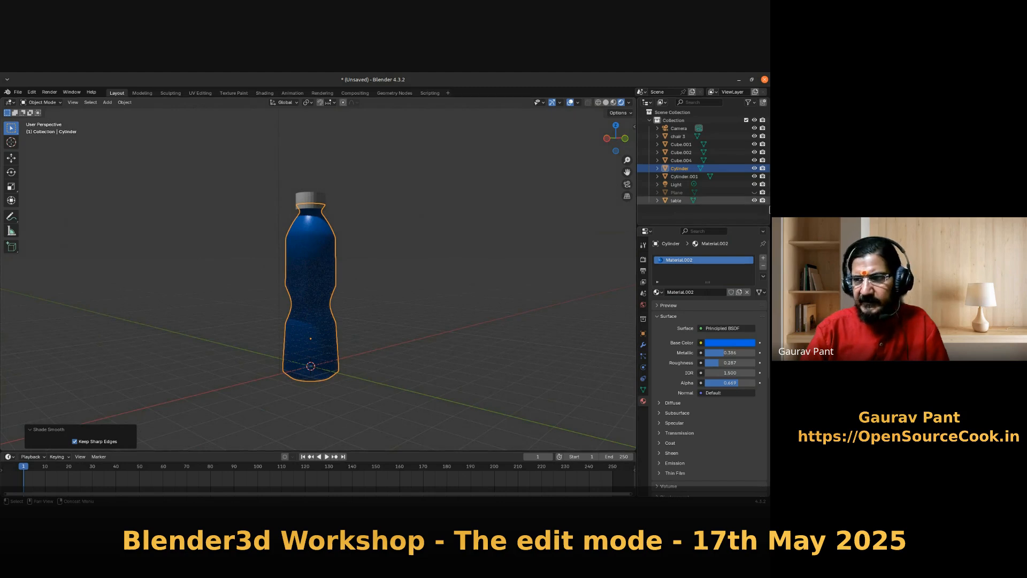
pyautogui.click(754, 192)
pyautogui.moveTo(369, 395); pyautogui.dragTo(426, 398, button='middle')
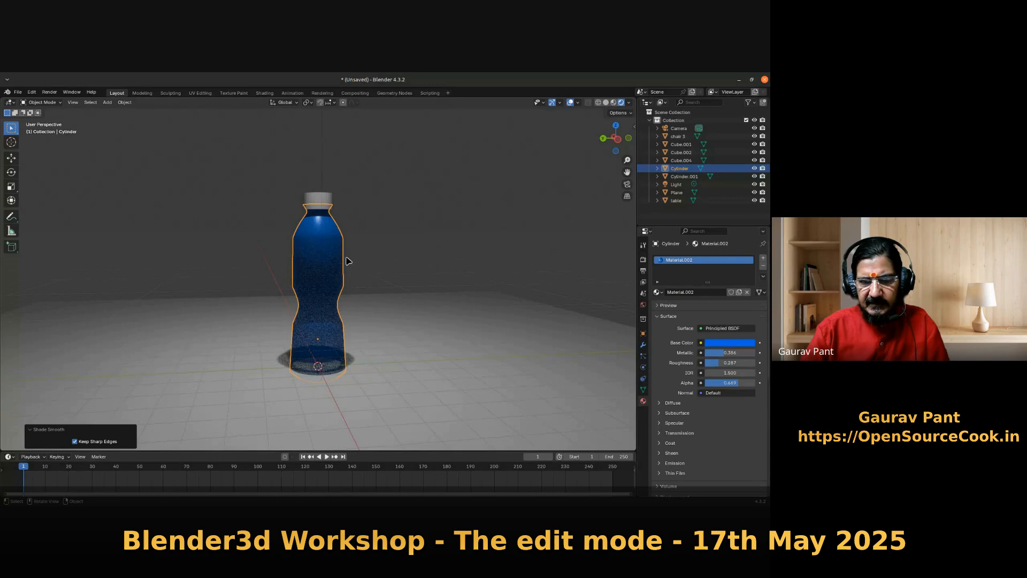
# - Duplicate the bottle cap and place the copy near the floor beside the bottle, about 2.03 m along Y
pyautogui.click(324, 208)
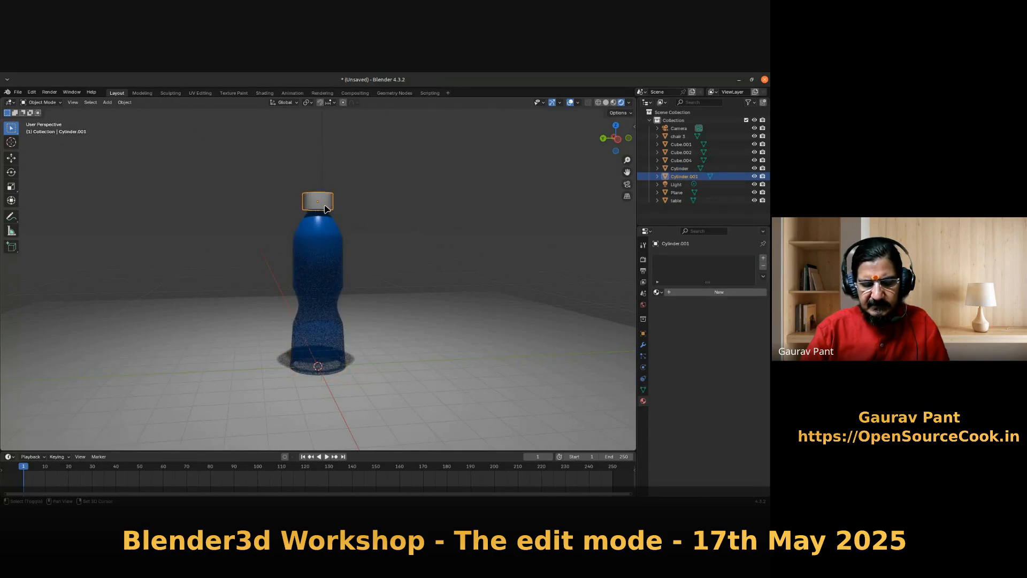
pyautogui.hotkey('shift', 'd')
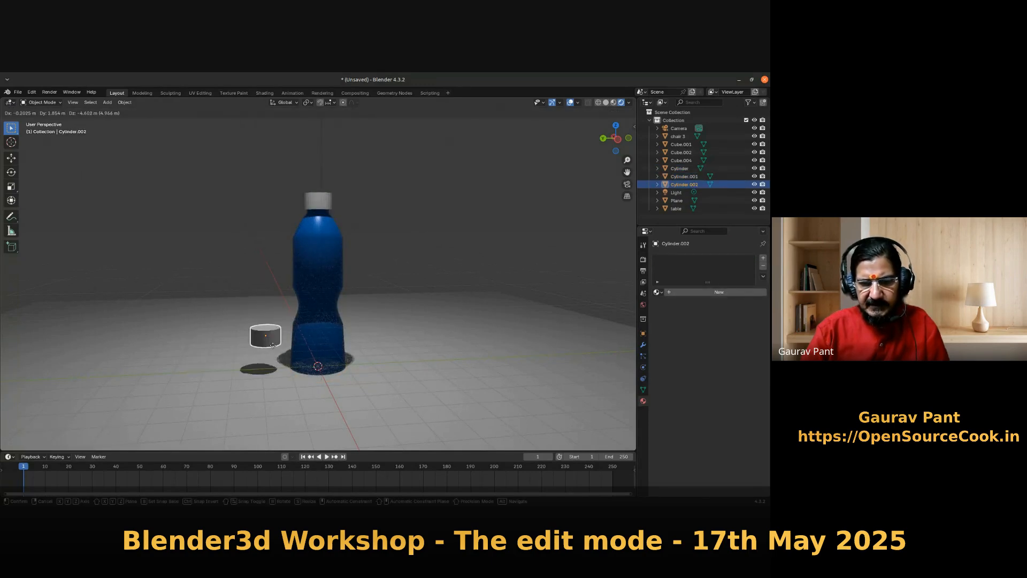
pyautogui.click(265, 367)
pyautogui.moveTo(336, 393); pyautogui.dragTo(270, 387, button='middle')
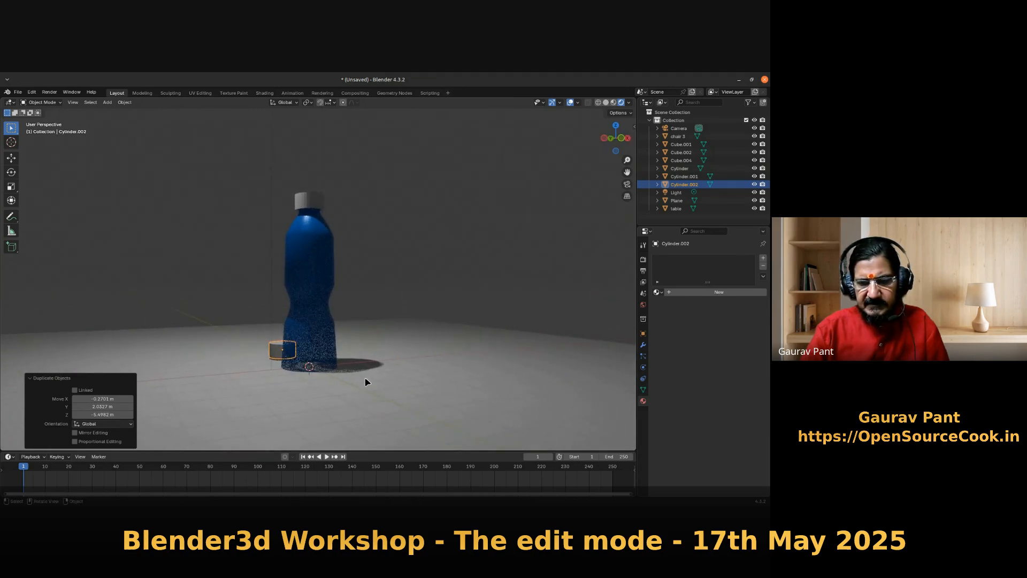
# - Select the floor plane and examine the rendered bottle, its caps and the surrounding scene from several distances
pyautogui.click(368, 396)
pyautogui.moveTo(360, 385); pyautogui.dragTo(363, 408, button='middle')
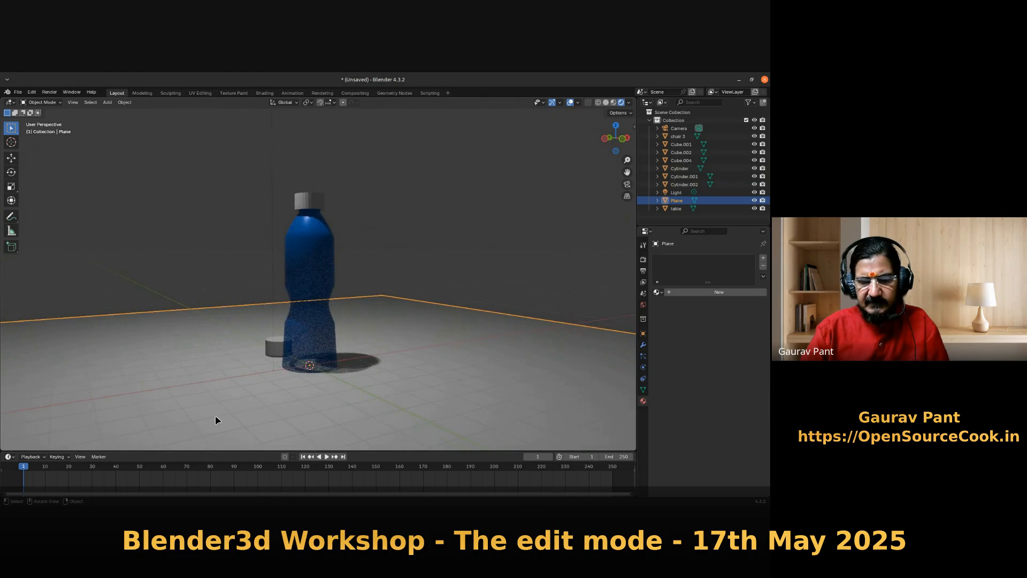
pyautogui.scroll(2, 374, 389)
pyautogui.scroll(-2, 373, 392)
pyautogui.moveTo(367, 395)
pyautogui.mouseDown(button='middle')
pyautogui.moveTo(399, 399)
pyautogui.moveTo(368, 394)
pyautogui.mouseUp(button='middle')
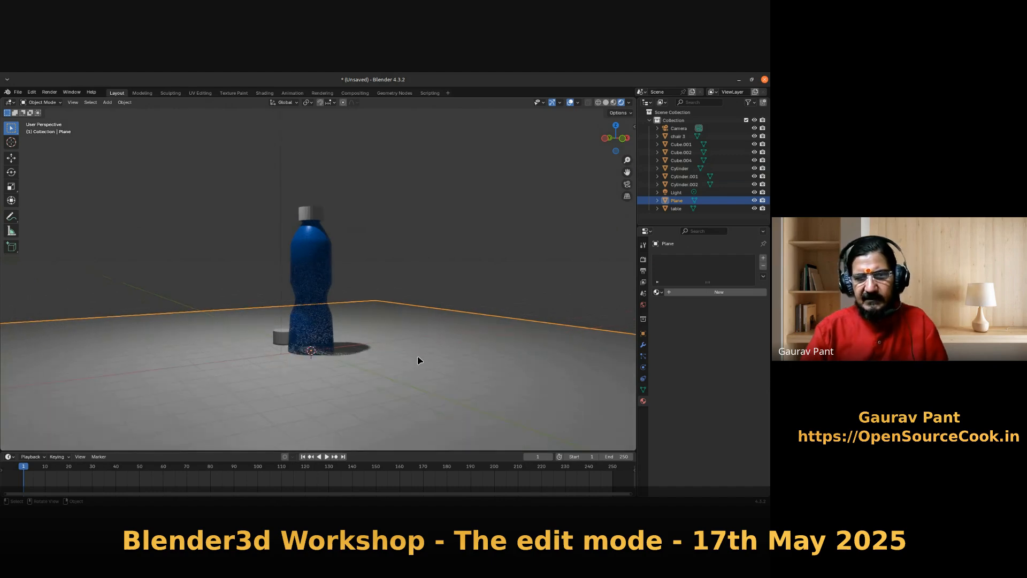
pyautogui.scroll(1, 389, 373)
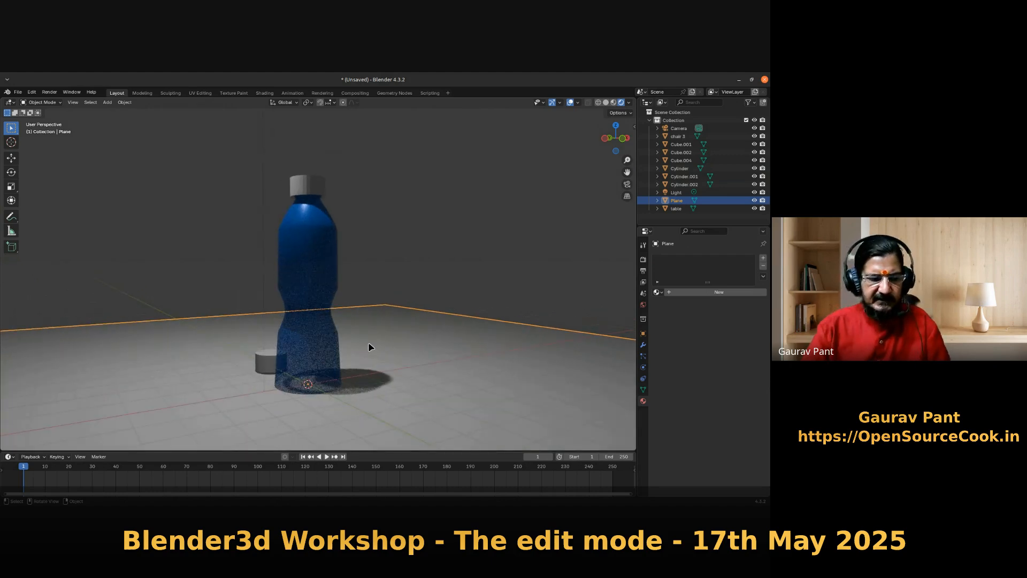
pyautogui.scroll(-1, 375, 334)
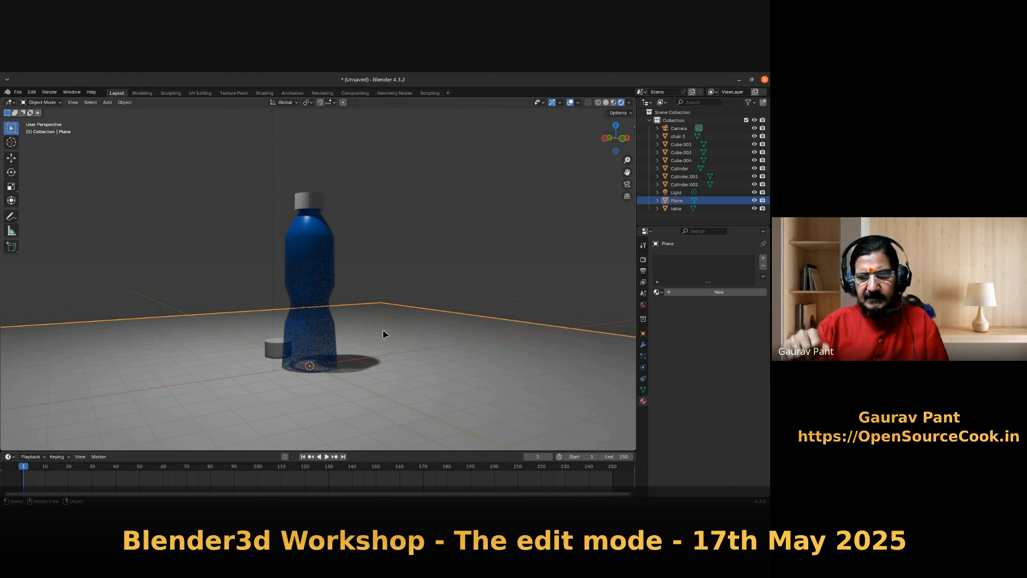
pyautogui.scroll(-6, 386, 335)
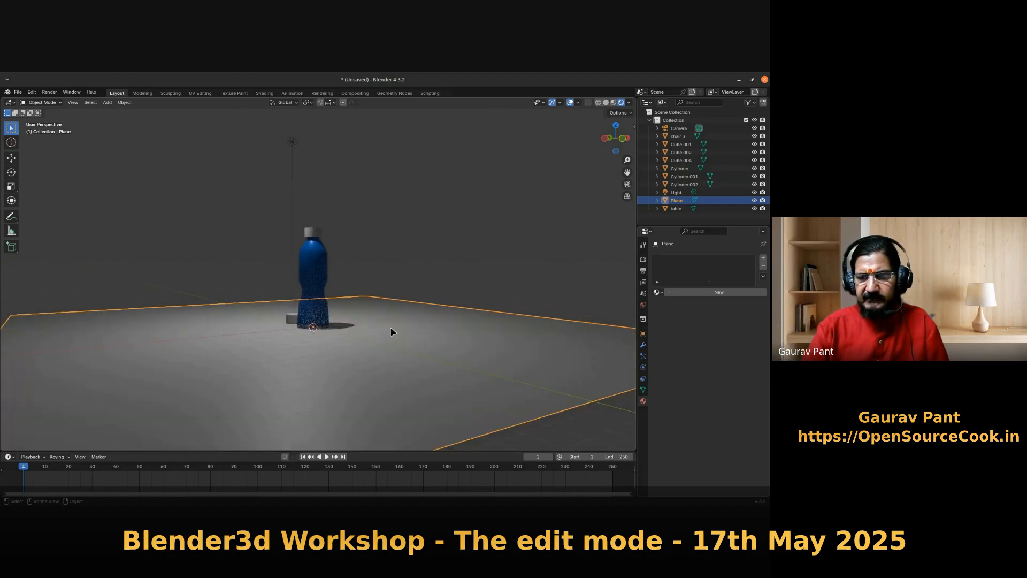
pyautogui.moveTo(390, 335); pyautogui.dragTo(401, 348, button='middle')
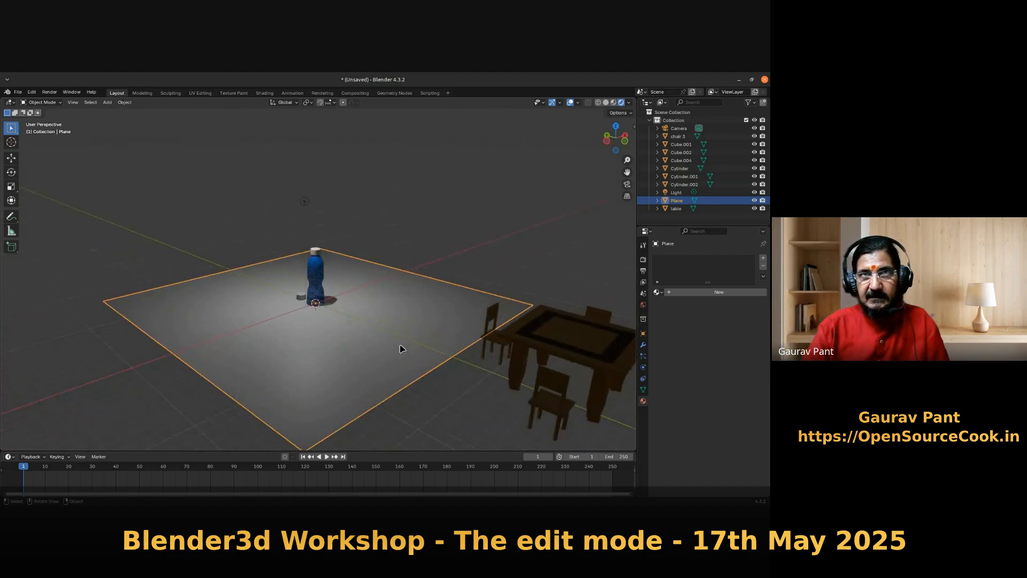
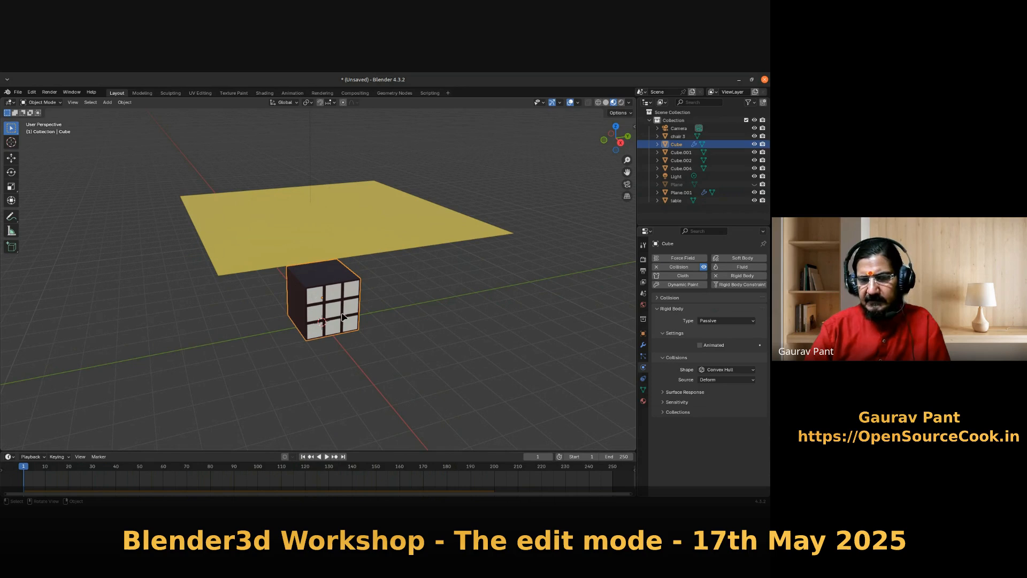
# - Set the cube's rigid body collision shape to Box and briefly play the simulation to test it
pyautogui.click(718, 371)
pyautogui.click(722, 379)
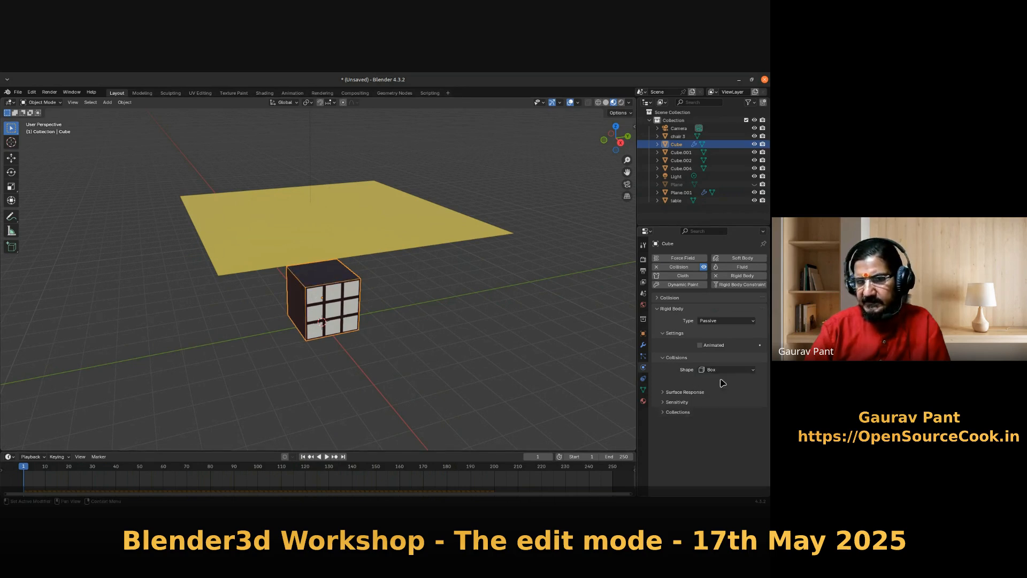
pyautogui.click(327, 456)
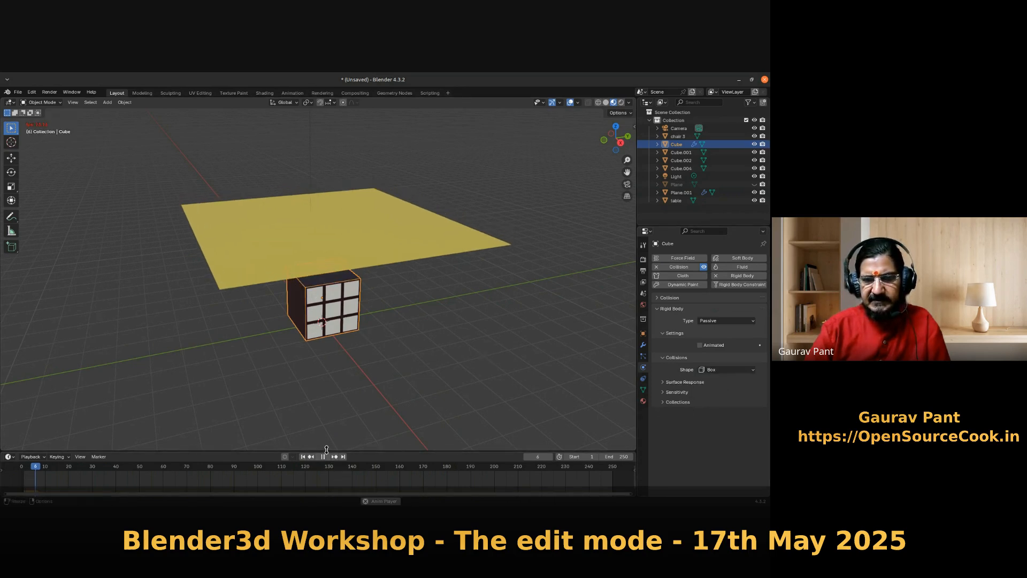
pyautogui.press('Escape')
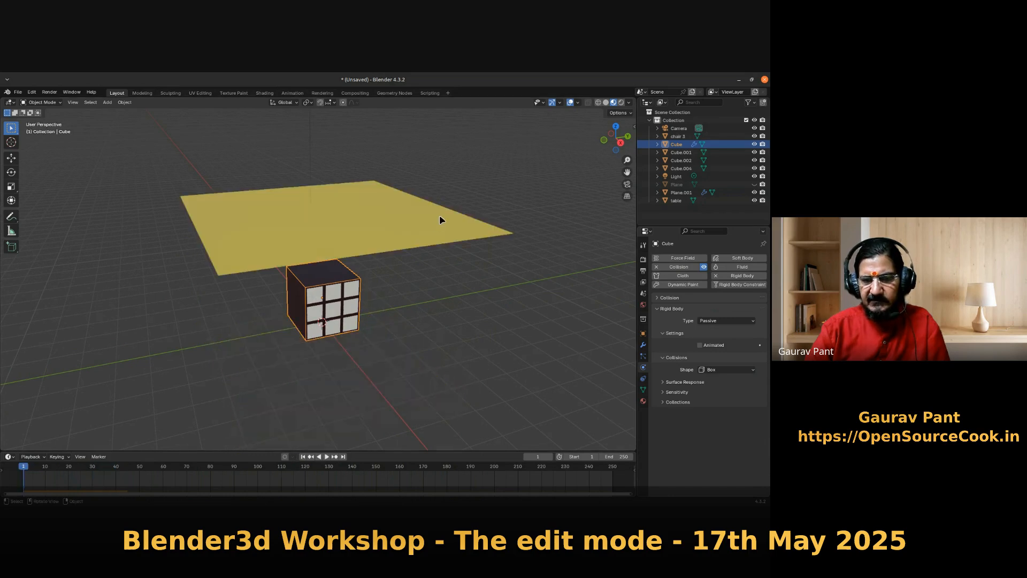
# - Set the yellow cloth plane's rigid body collision shape to Box and replay the simulation over the cube
pyautogui.click(393, 245)
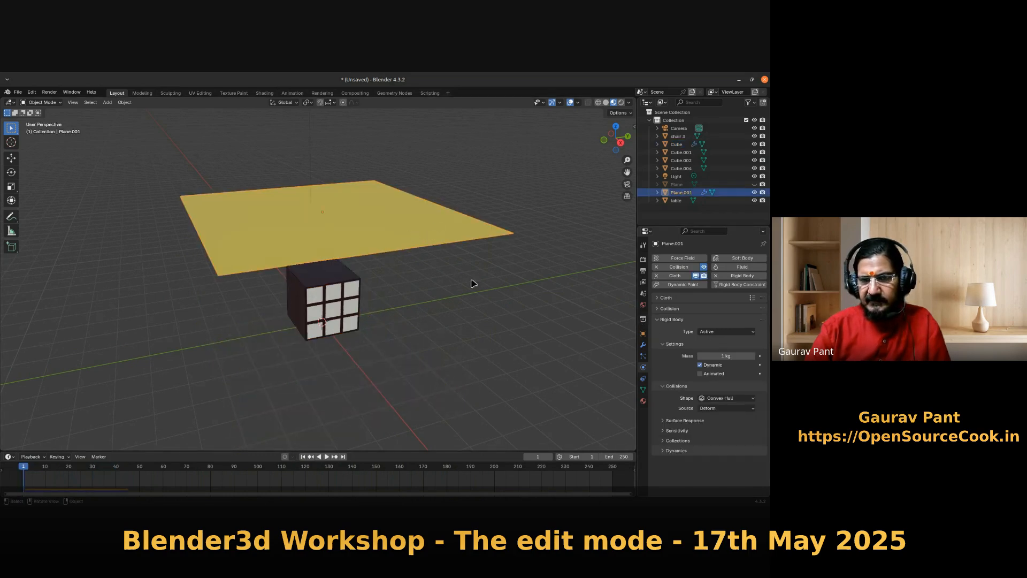
pyautogui.click(723, 399)
pyautogui.click(723, 408)
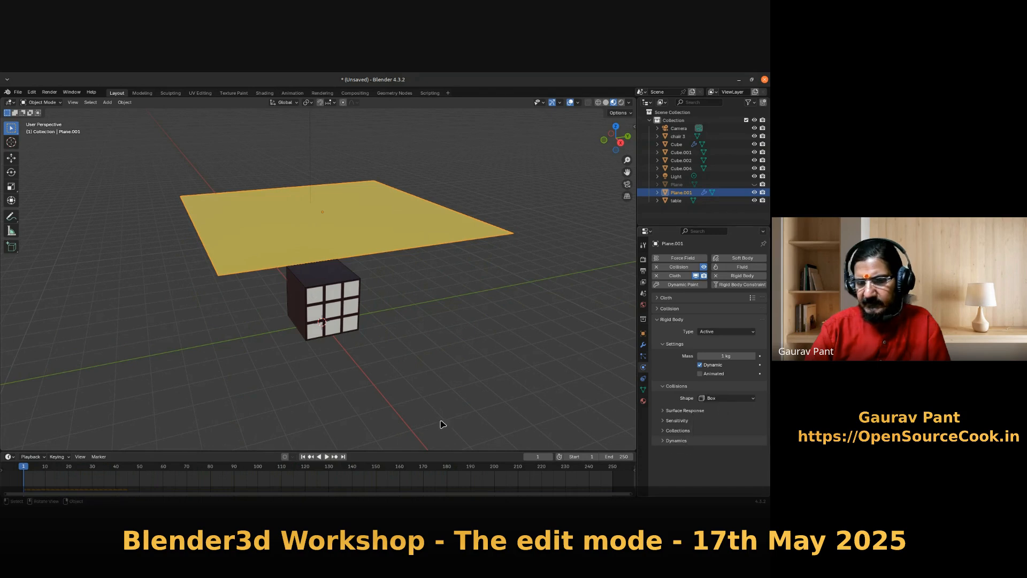
pyautogui.click(328, 458)
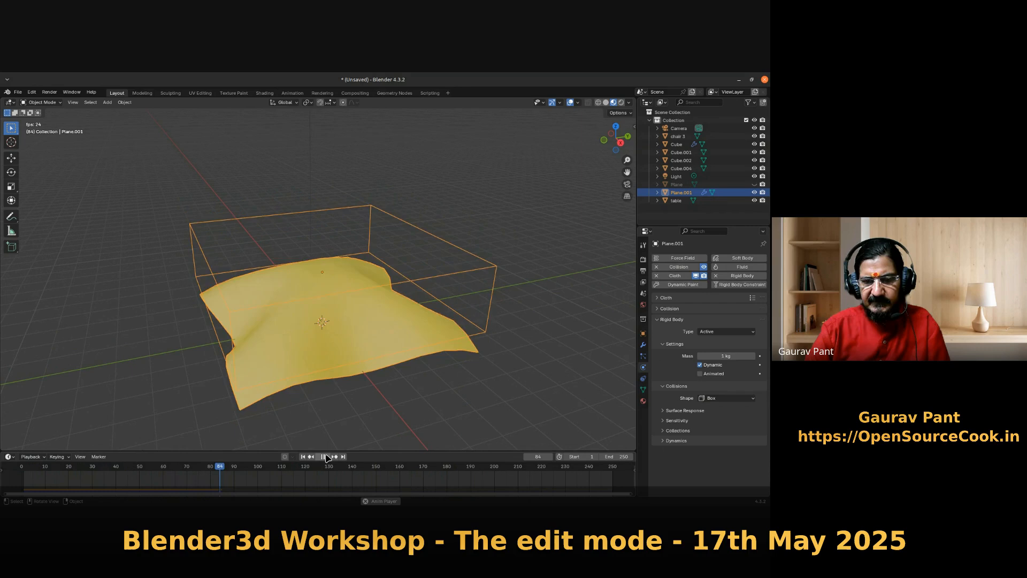
pyautogui.press('Escape')
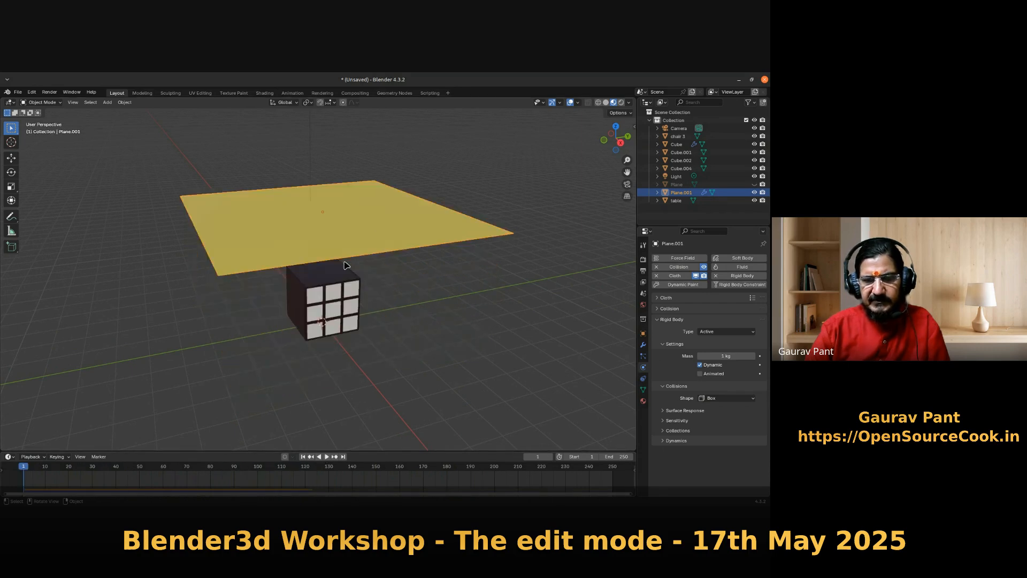
# - Subdivide all faces of the yellow cloth plane with the number of cuts set to 3
pyautogui.press('Tab')
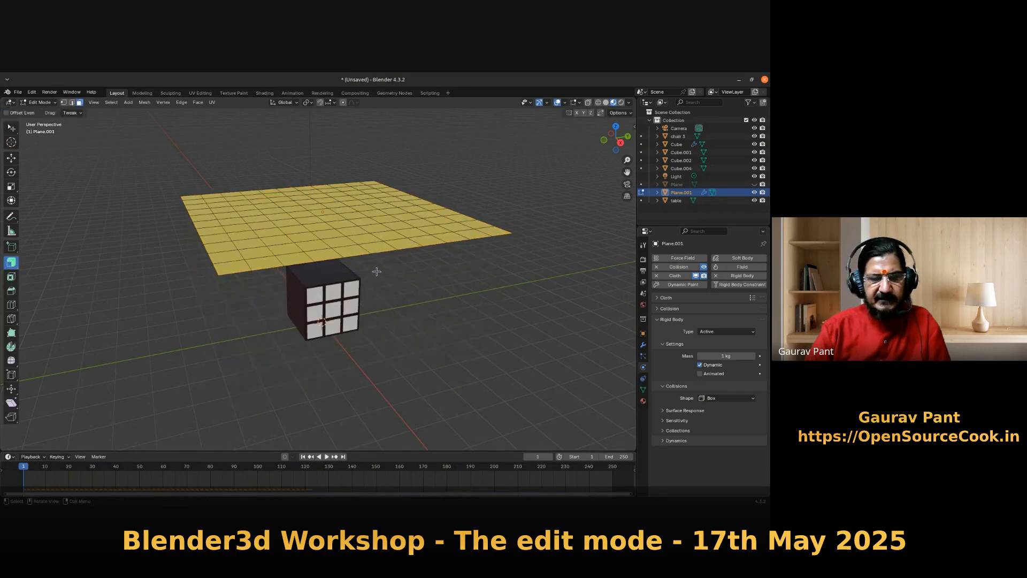
pyautogui.moveTo(376, 271); pyautogui.dragTo(386, 296, button='middle')
pyautogui.press('a')
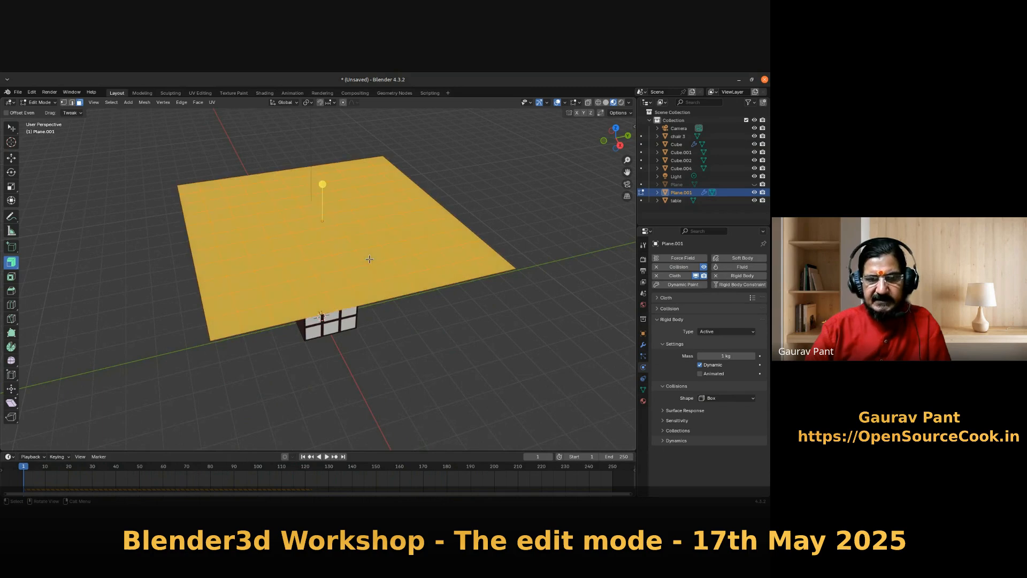
pyautogui.rightClick(267, 216)
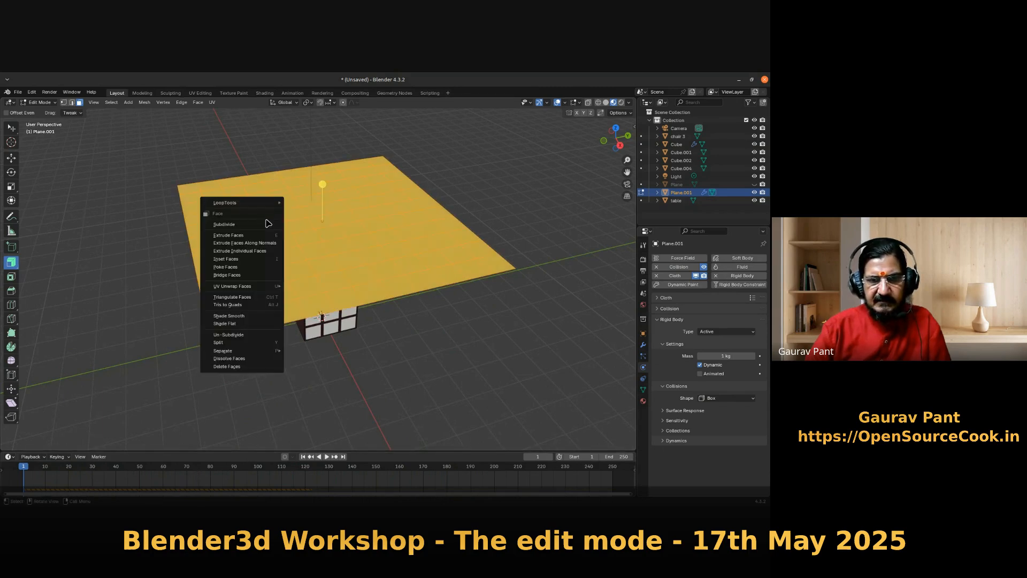
pyautogui.click(268, 224)
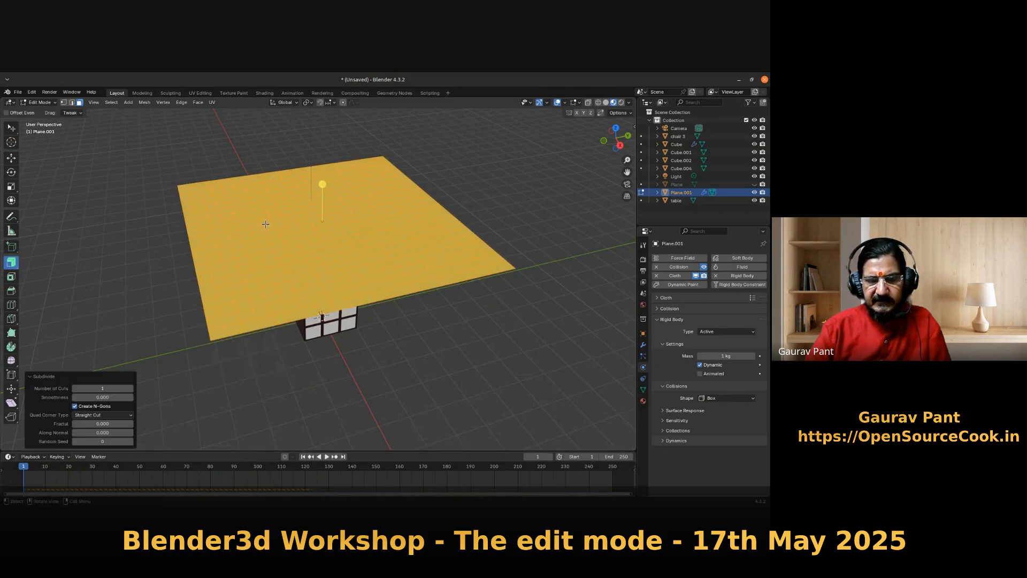
pyautogui.click(131, 389)
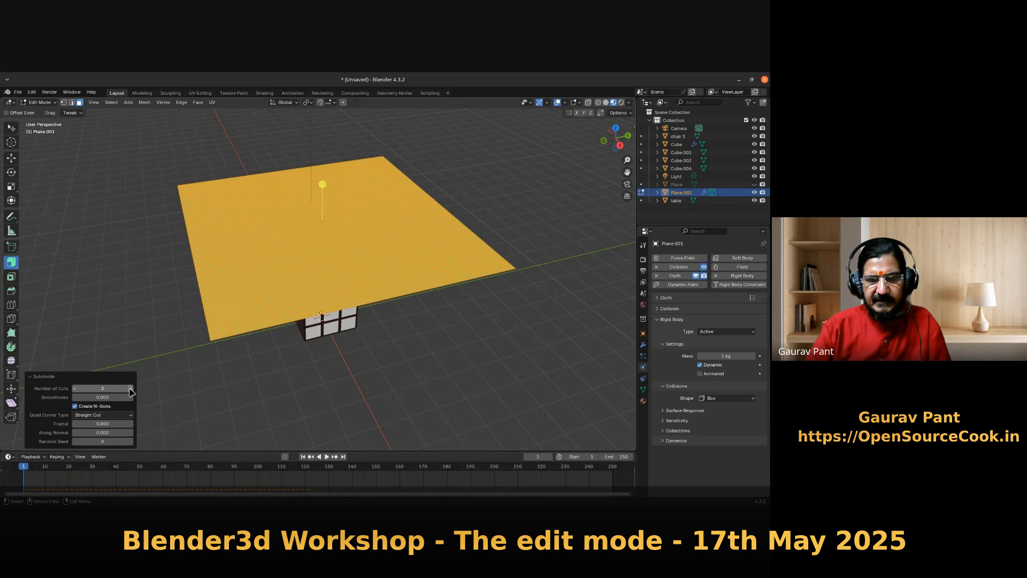
pyautogui.click(311, 390)
pyautogui.moveTo(321, 390)
pyautogui.mouseDown(button='middle')
pyautogui.moveTo(309, 360)
pyautogui.moveTo(308, 377)
pyautogui.mouseUp(button='middle')
pyautogui.press('Tab')
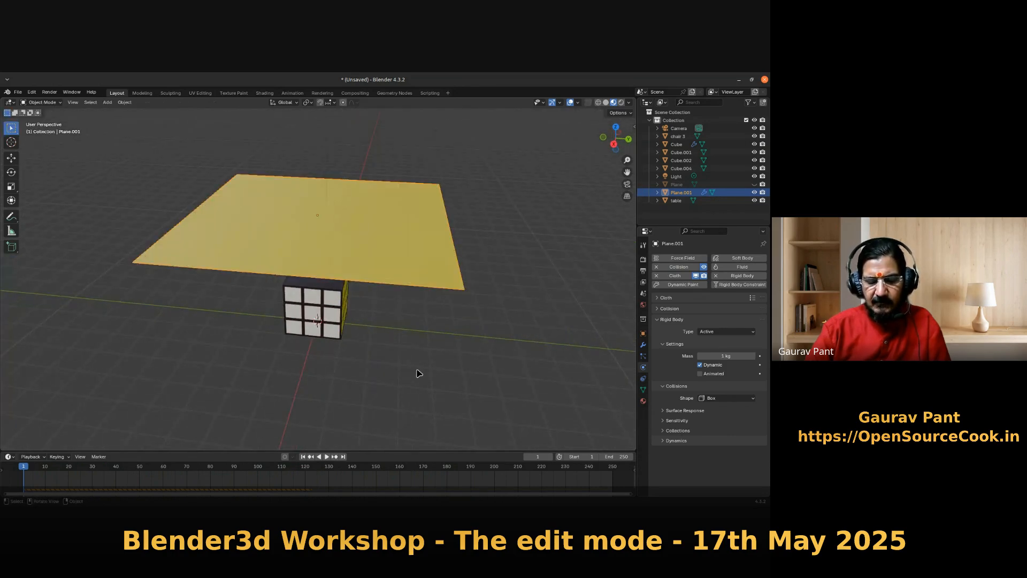
# - Play the cloth simulation and examine how the subdivided plane drapes over the cube
pyautogui.press('space')
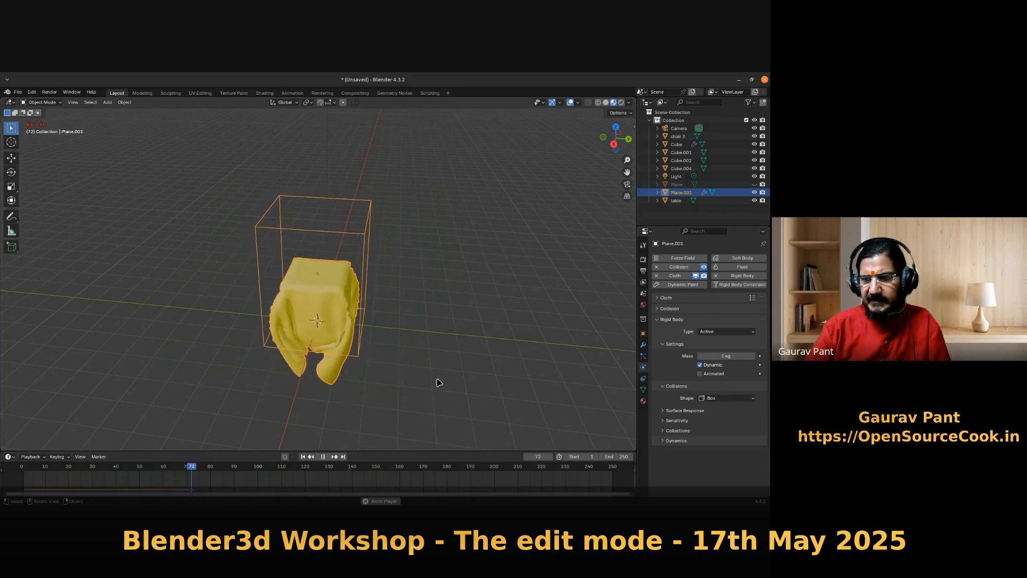
pyautogui.click(473, 369)
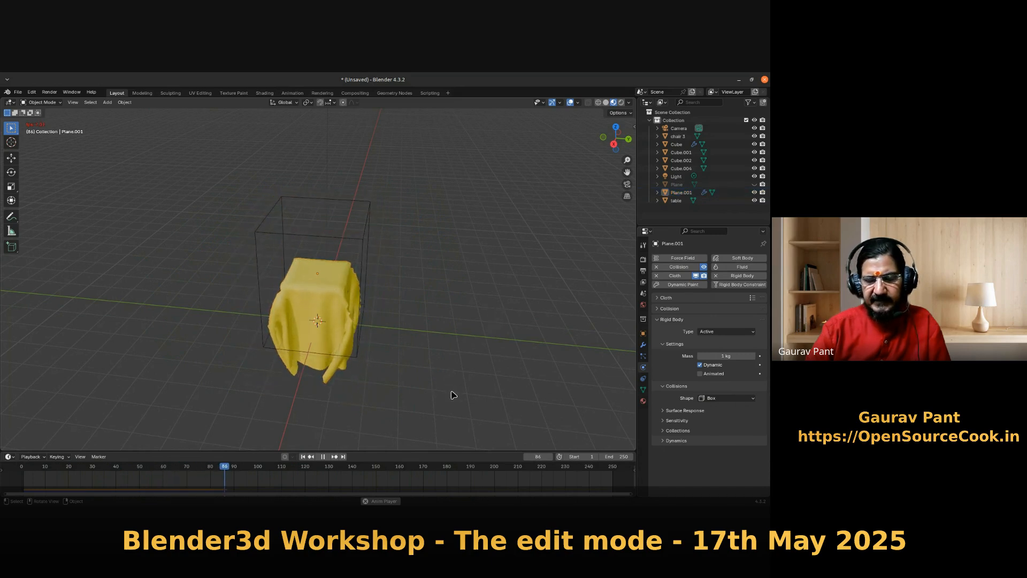
pyautogui.moveTo(459, 378); pyautogui.dragTo(434, 342, button='middle')
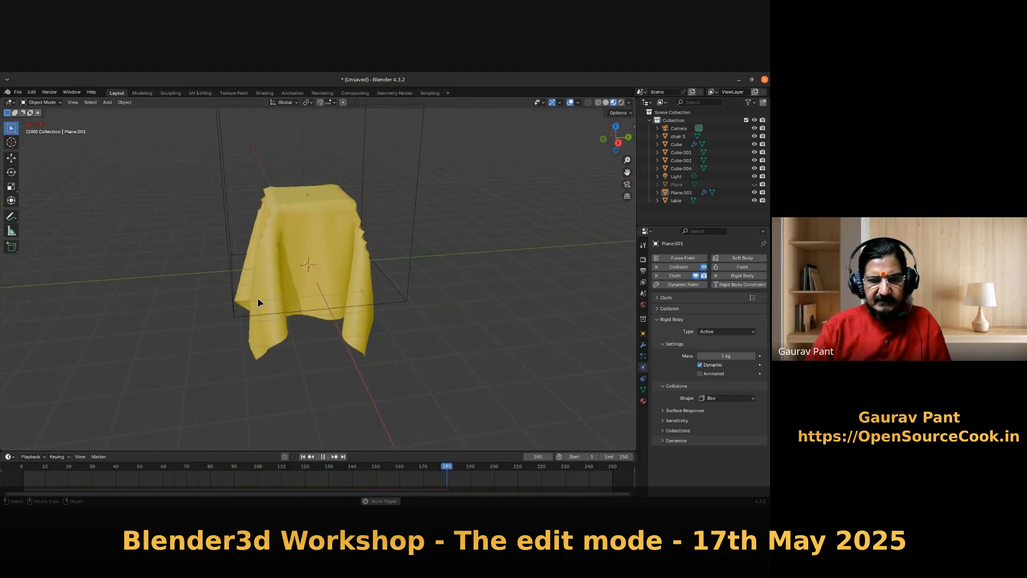
# - Inspect the cloth plane's mesh in Edit Mode, stop the playback and return to frame 1
pyautogui.press('Tab')
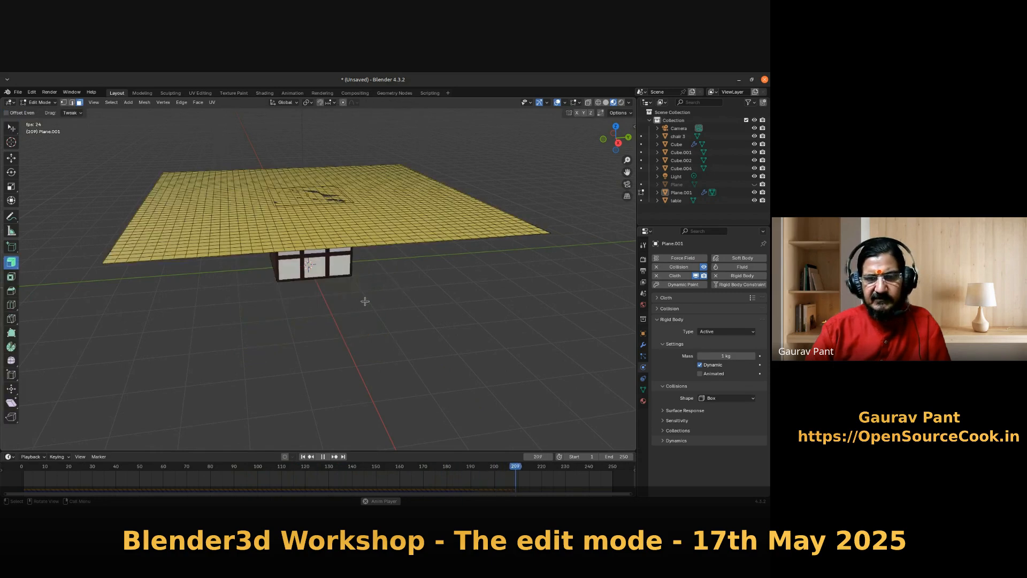
pyautogui.moveTo(361, 328); pyautogui.dragTo(369, 301, button='middle')
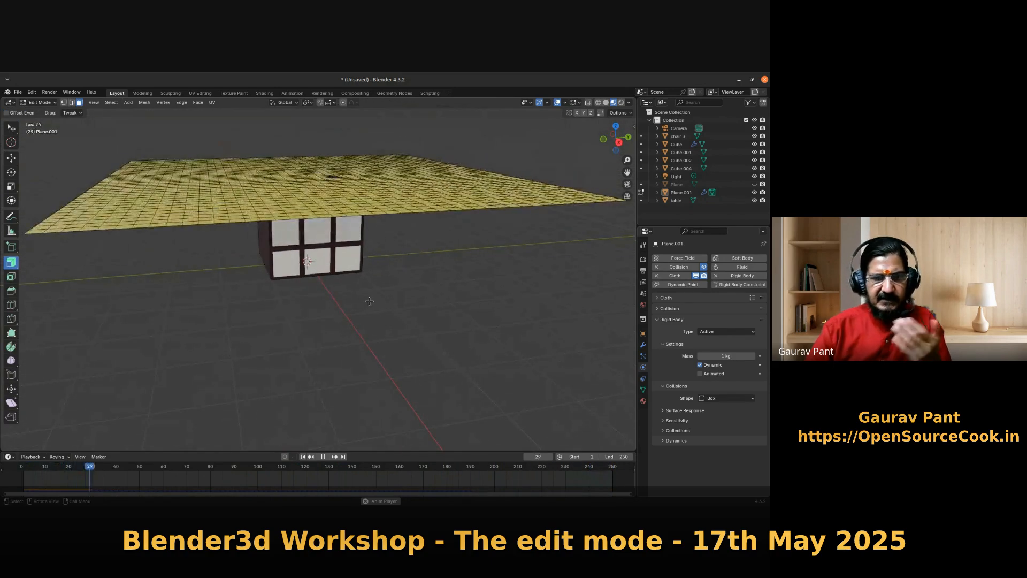
pyautogui.click(323, 457)
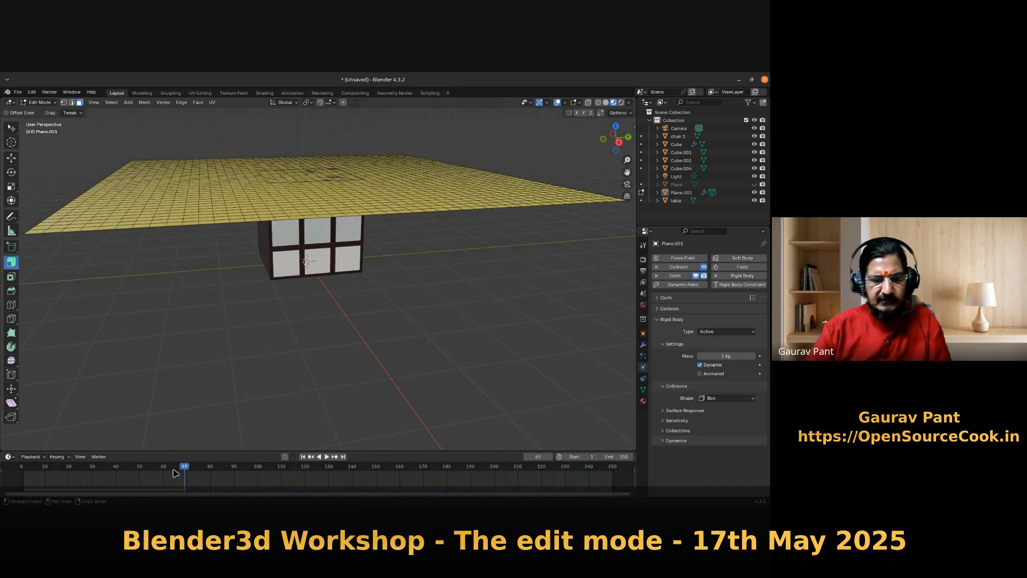
pyautogui.click(26, 467)
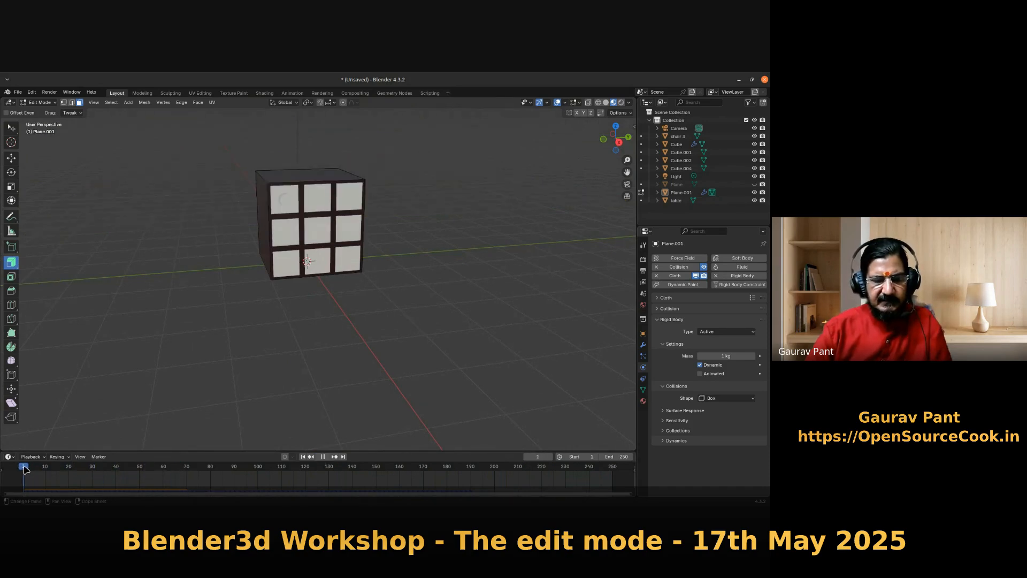
pyautogui.scroll(-1, 346, 324)
pyautogui.keyDown('shift'); pyautogui.moveTo(399, 300); pyautogui.dragTo(390, 344, button='middle'); pyautogui.keyUp('shift')
pyautogui.scroll(-3, 353, 306)
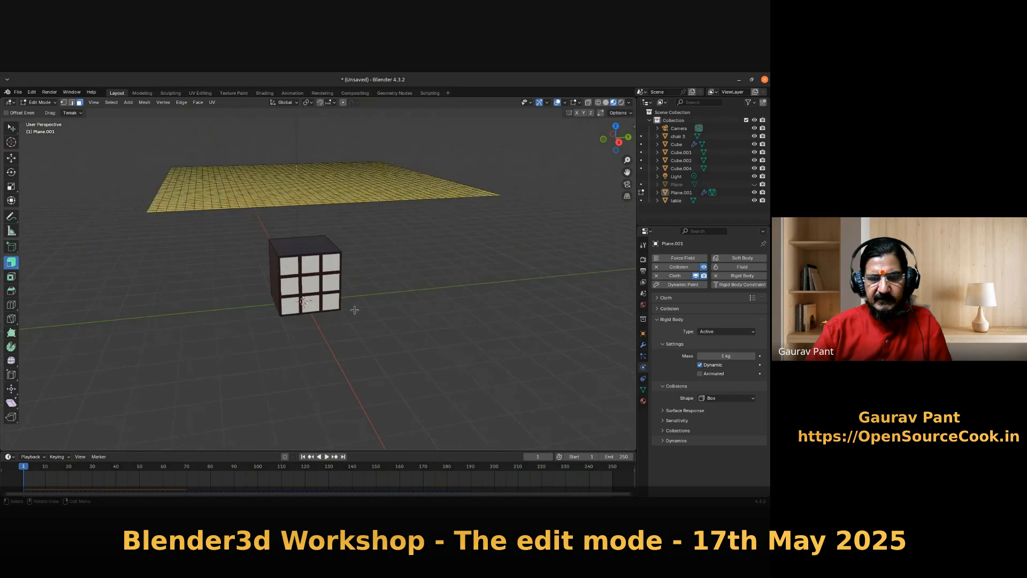
# - Subdivide all faces of the yellow cloth plane once more with a single cut and return to Object Mode
pyautogui.press('Tab')
pyautogui.click(272, 213)
pyautogui.rightClick(272, 214)
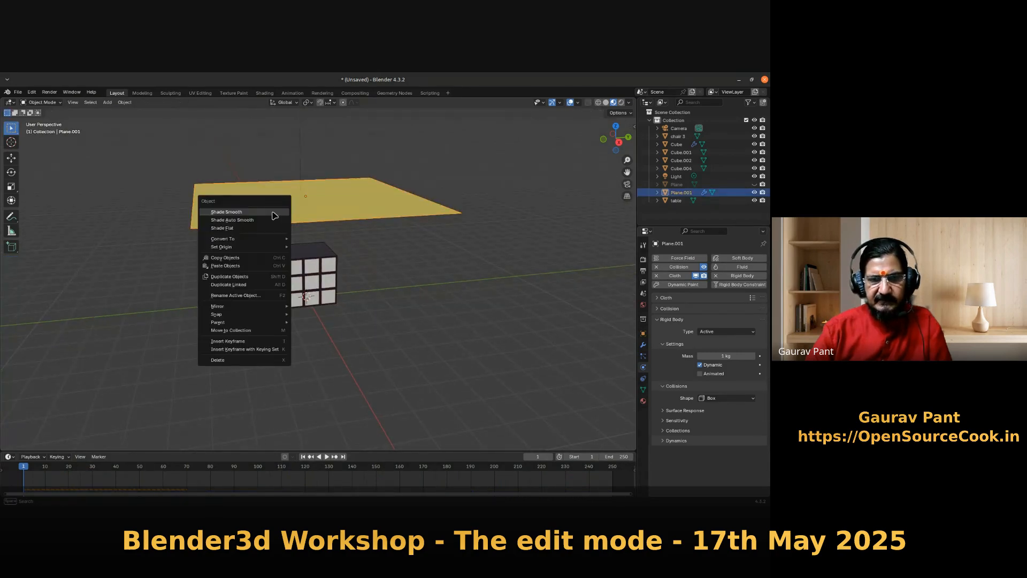
pyautogui.press('Tab')
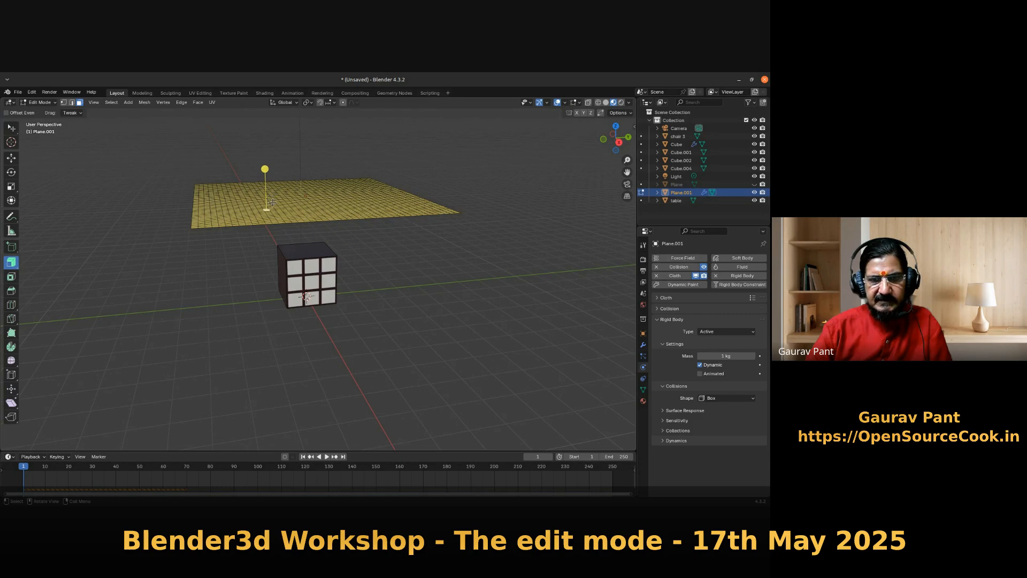
pyautogui.press('a')
pyautogui.rightClick(274, 205)
pyautogui.click(274, 204)
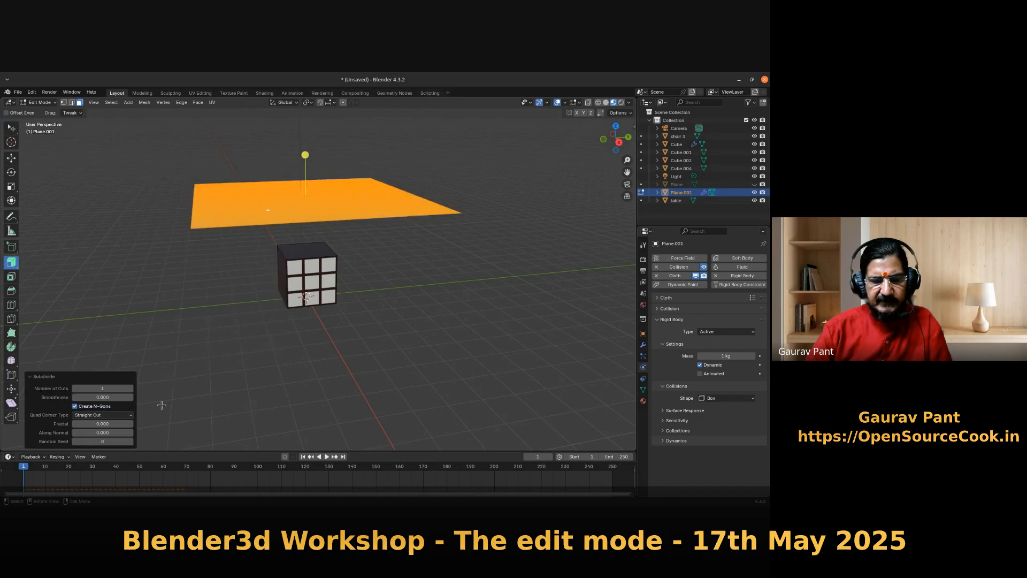
pyautogui.click(180, 414)
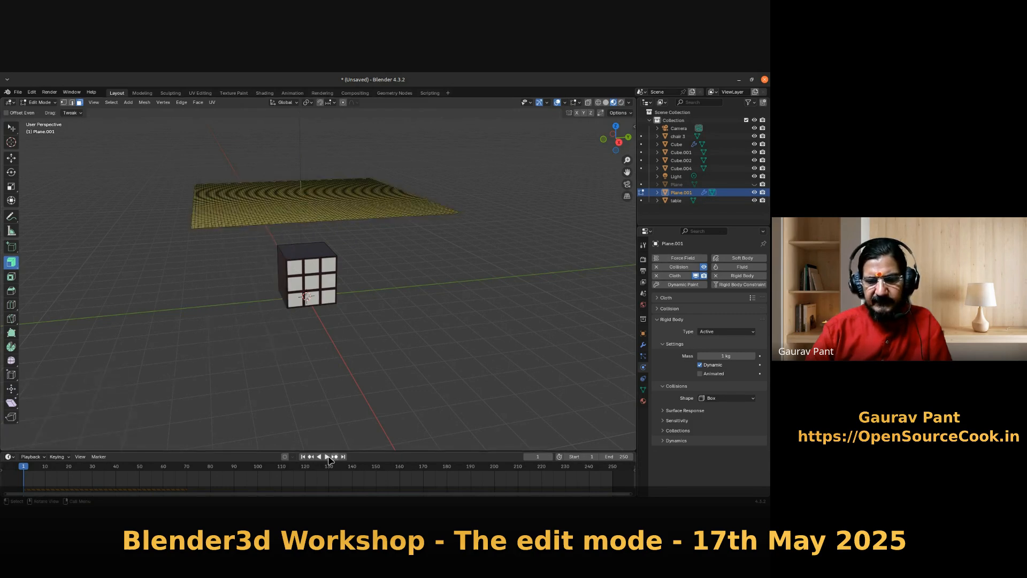
pyautogui.press('Tab')
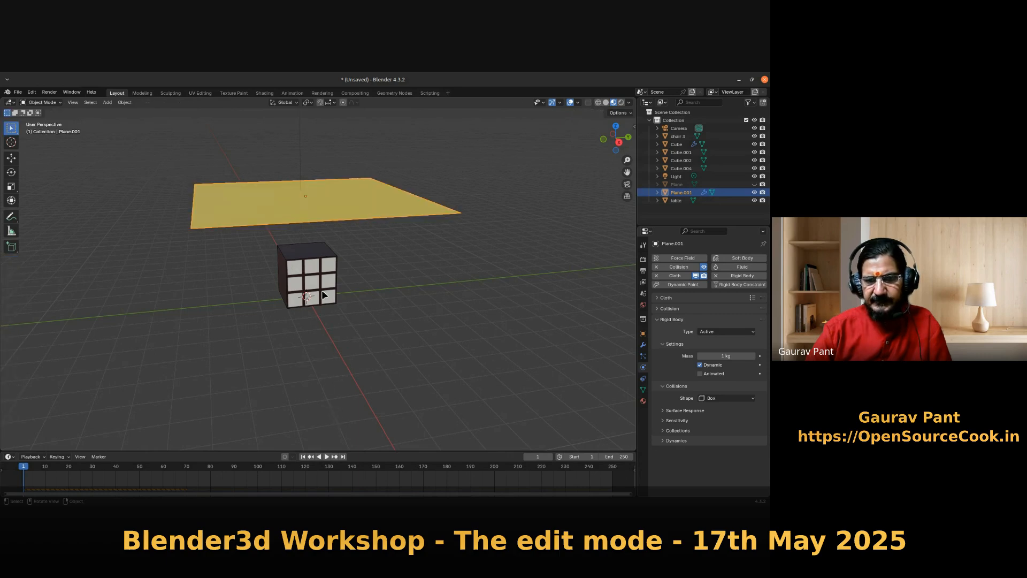
# - Select the cube, play the denser cloth falling over it, and rewind the animation to frame 1
pyautogui.click(324, 296)
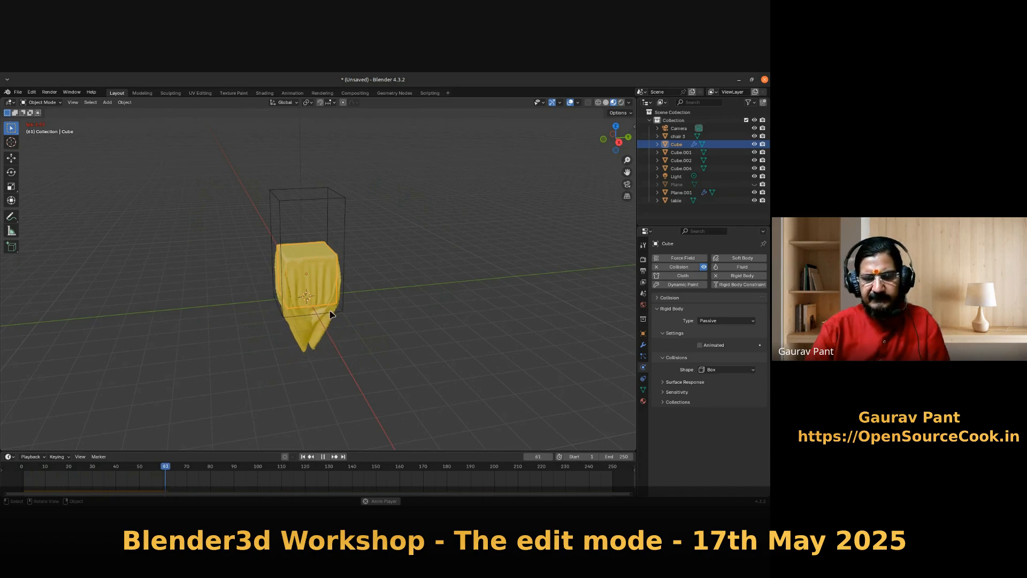
pyautogui.click(325, 457)
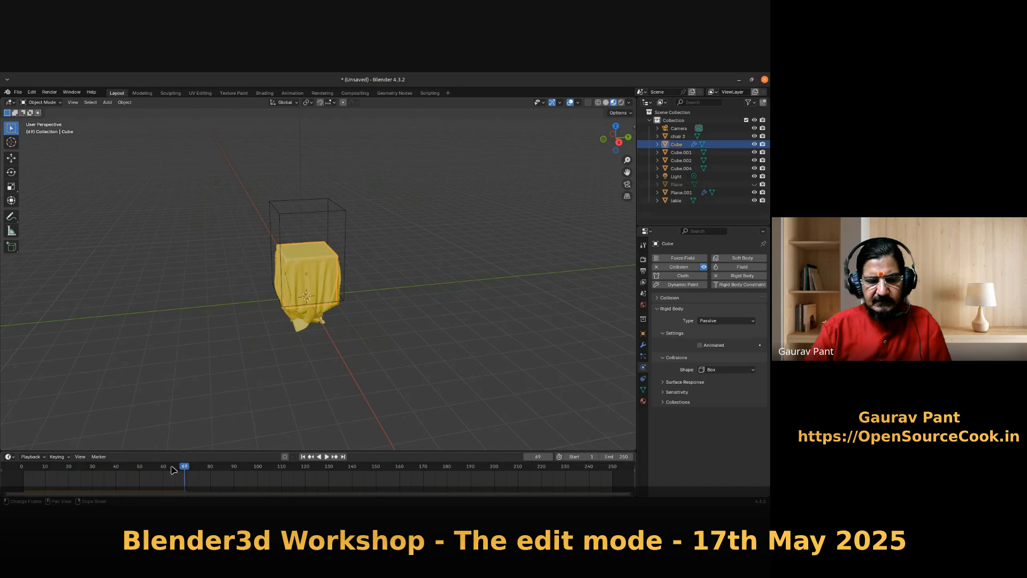
pyautogui.moveTo(181, 468); pyautogui.dragTo(24, 467)
pyautogui.press('space')
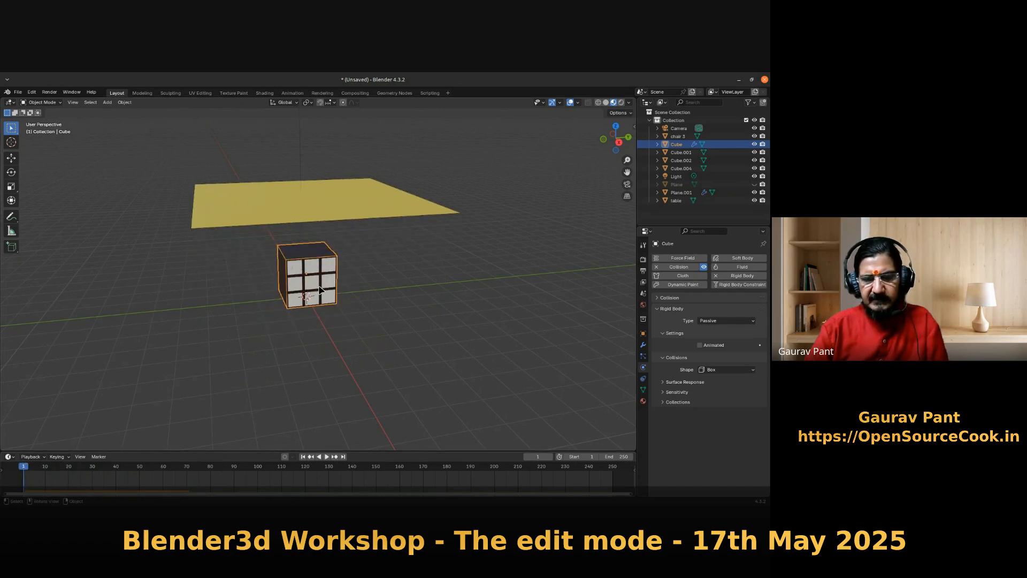
# - Move the cube out from under the cloth, about 11.4 m along negative Y, and add a Monkey mesh at the origin
pyautogui.press('g')
pyautogui.click(328, 312)
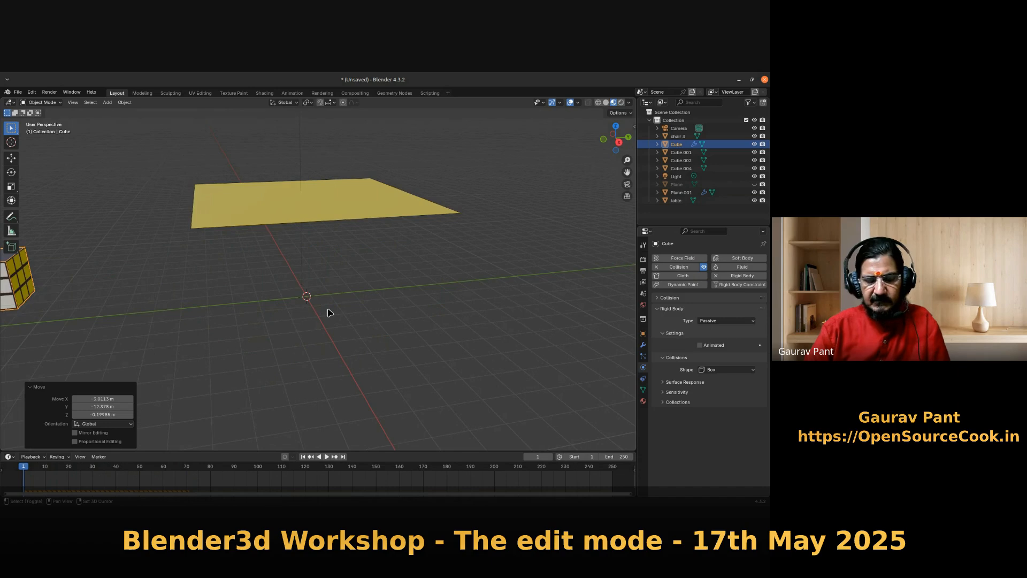
pyautogui.hotkey('shift', 'a')
pyautogui.moveTo(330, 310)
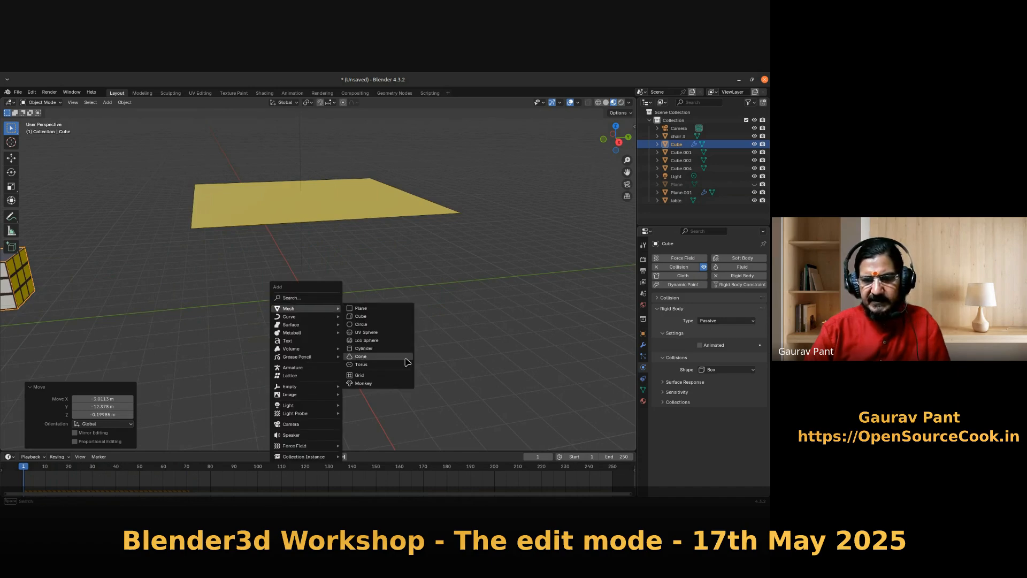
pyautogui.click(397, 383)
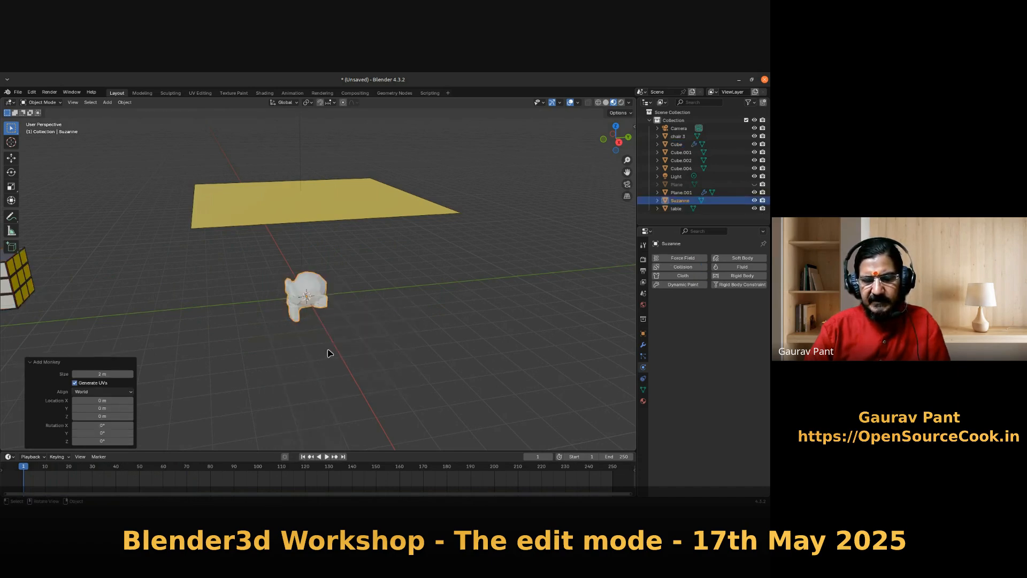
pyautogui.moveTo(332, 354); pyautogui.dragTo(379, 342, button='middle')
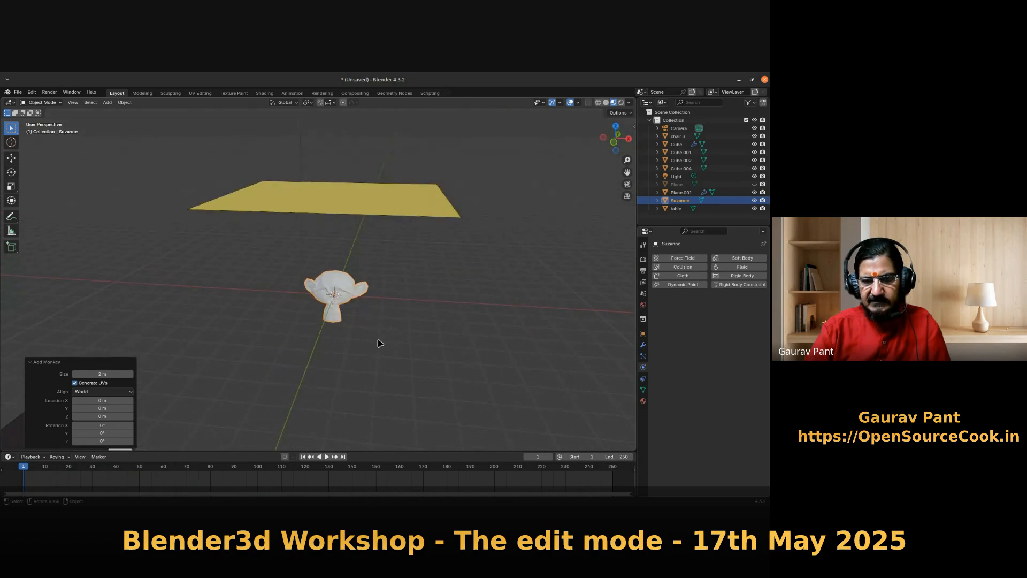
# - Scale the monkey head up by about 1.55 and apply its scale
pyautogui.press('s')
pyautogui.click(407, 374)
pyautogui.hotkey('shift', 'a')
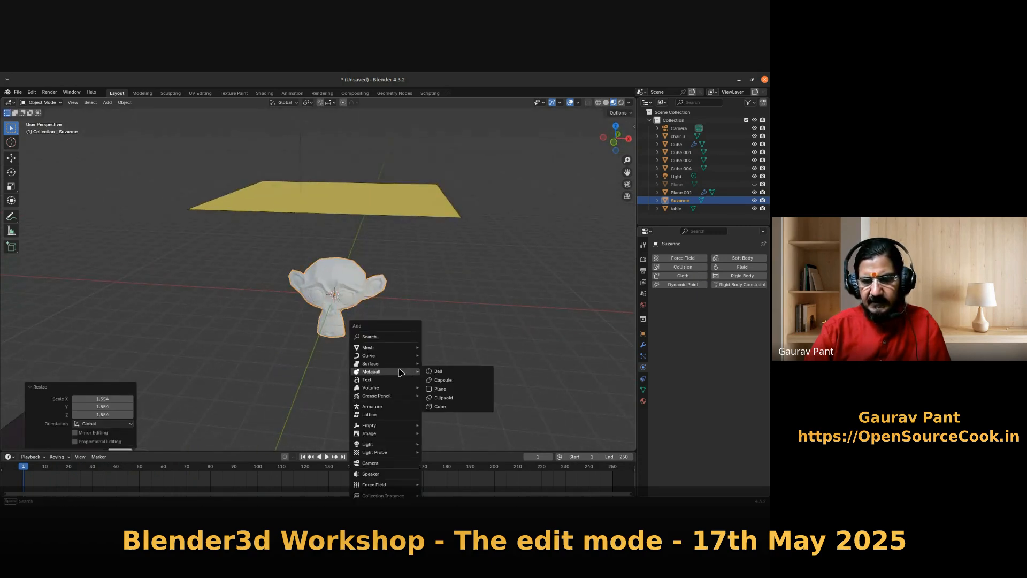
pyautogui.click(347, 288)
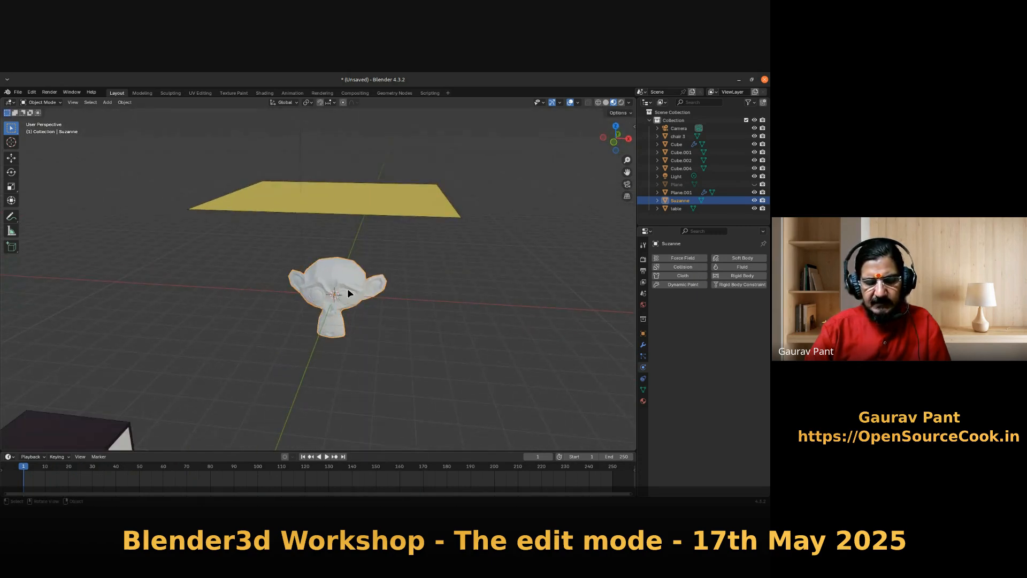
pyautogui.hotkey('ctrl', 'a')
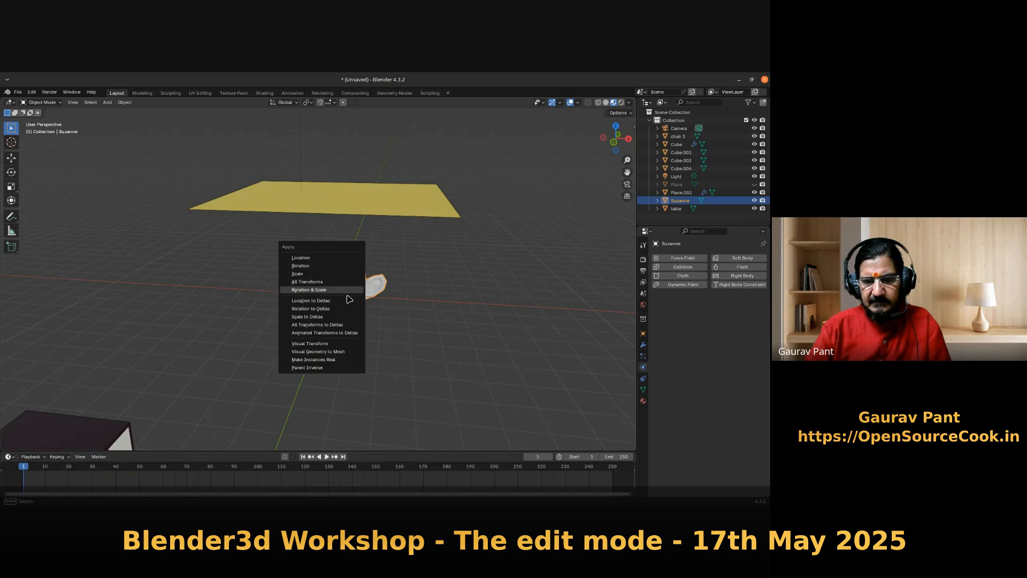
pyautogui.click(348, 274)
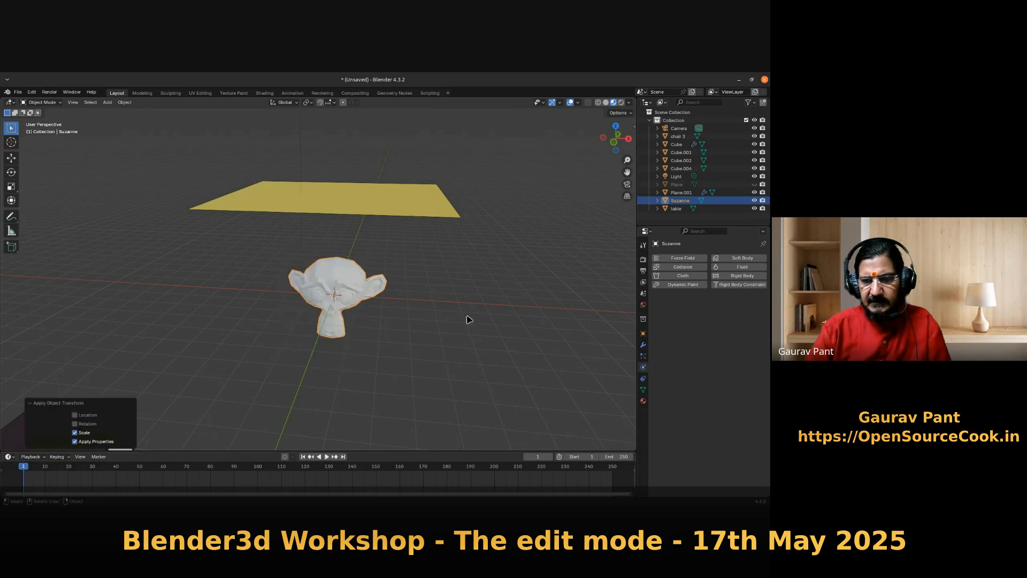
# - Give the monkey head collision physics and a Passive rigid body, and play the cloth simulation over it
pyautogui.click(687, 267)
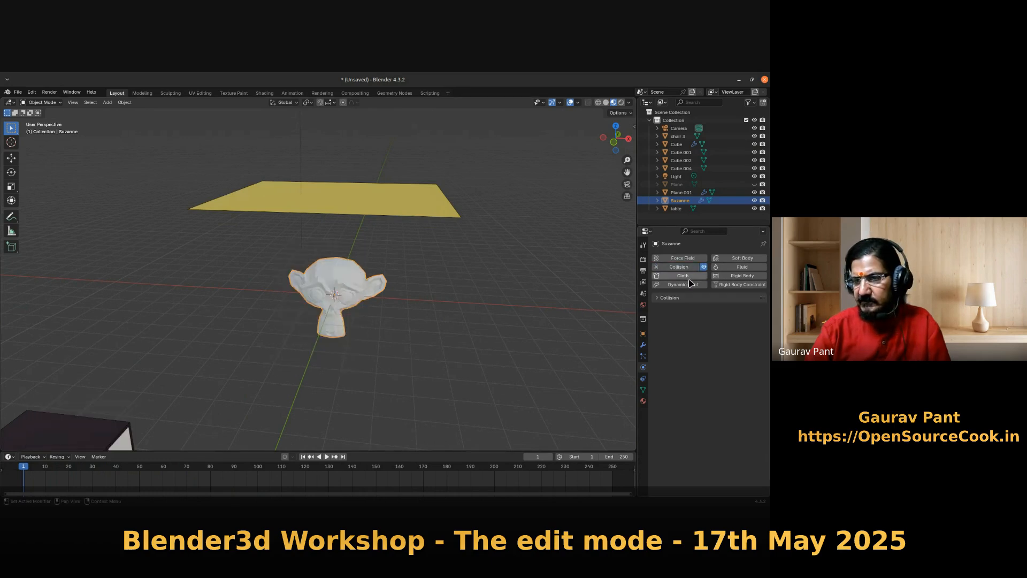
pyautogui.click(743, 276)
pyautogui.click(722, 321)
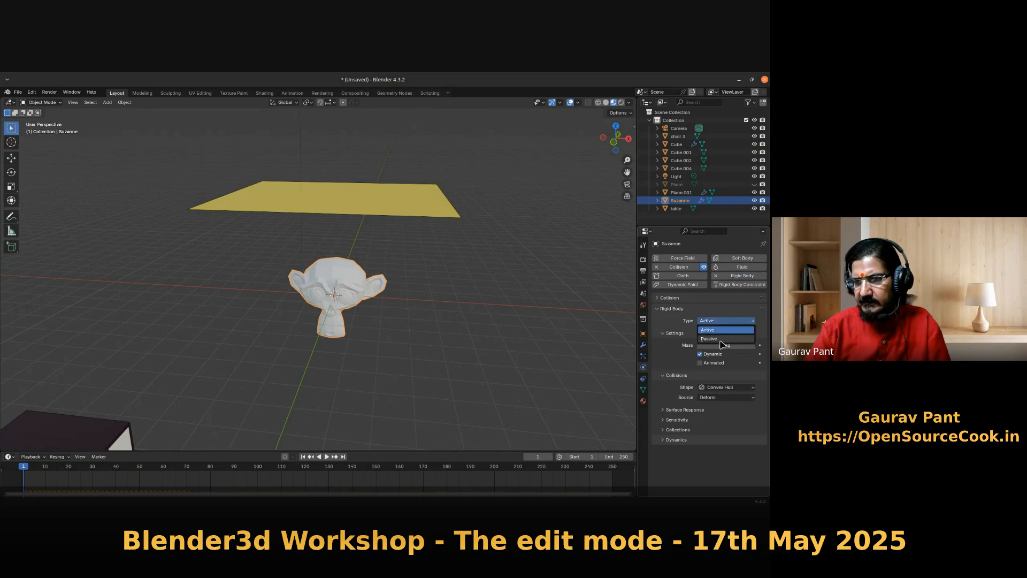
pyautogui.click(720, 340)
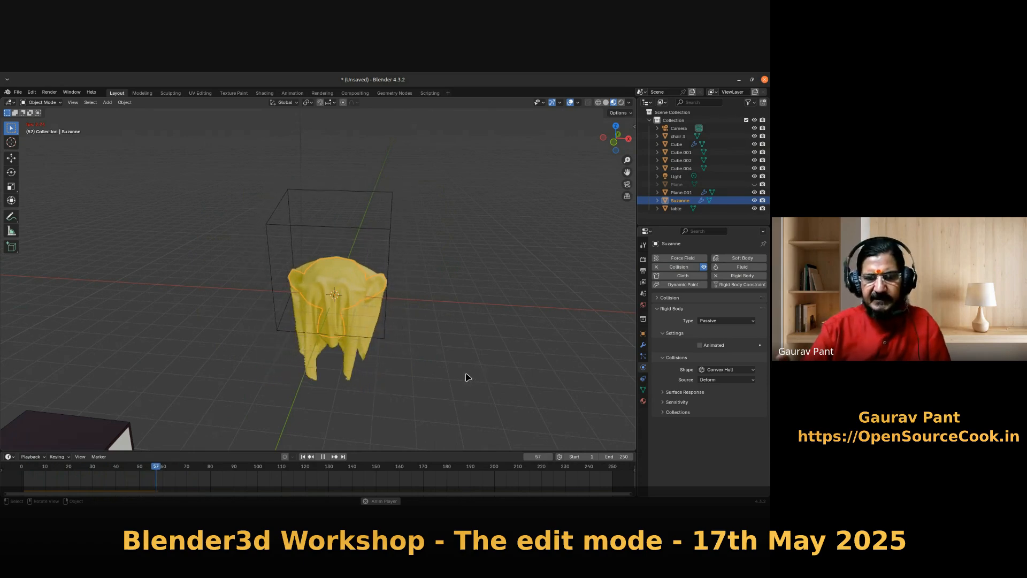
pyautogui.scroll(4, 309, 303)
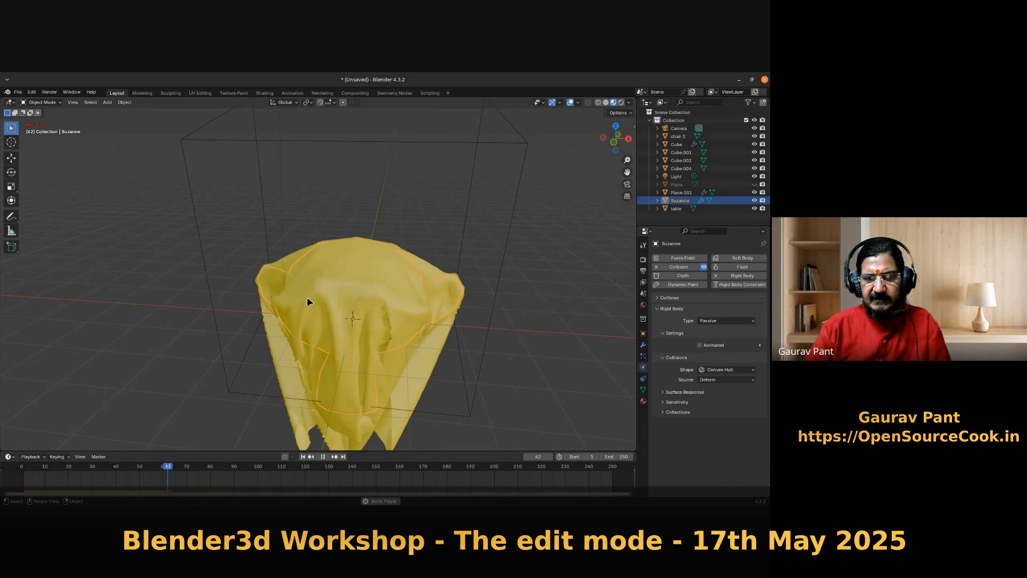
pyautogui.keyDown('shift'); pyautogui.moveTo(430, 395); pyautogui.dragTo(384, 262, button='middle'); pyautogui.keyUp('shift')
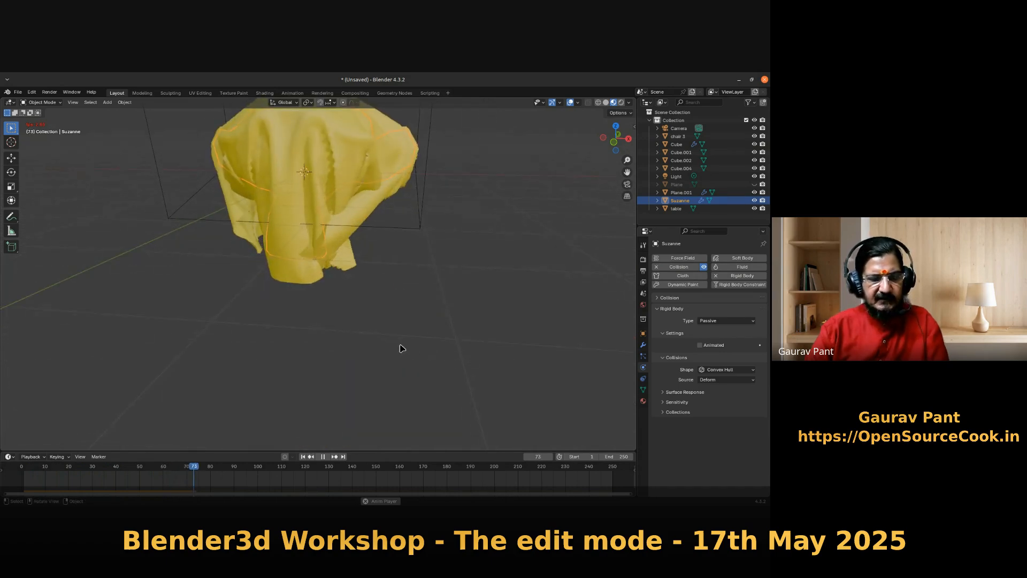
# - Cancel the playback back to frame 1, select the cloth plane above the monkey head and inspect its subdivided mesh in Edit Mode
pyautogui.press('Escape')
pyautogui.moveTo(436, 244); pyautogui.dragTo(427, 387, button='middle')
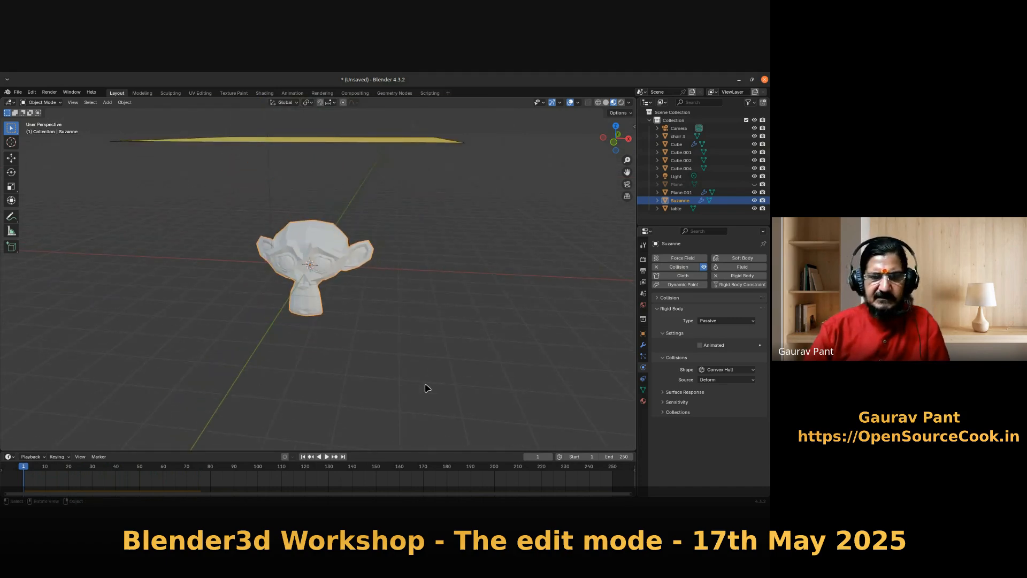
pyautogui.moveTo(390, 321); pyautogui.dragTo(274, 353, button='middle')
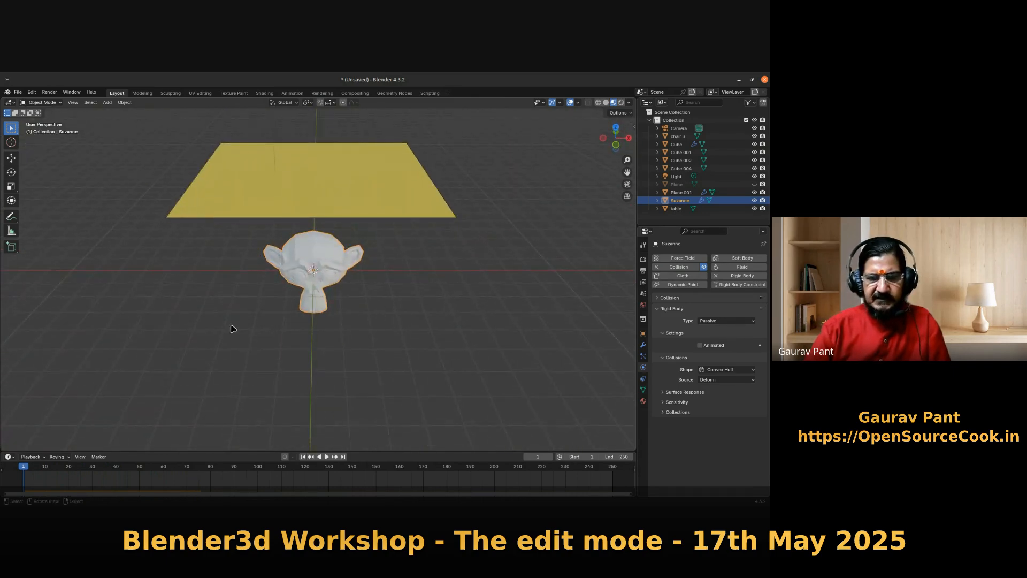
pyautogui.click(297, 200)
pyautogui.press('Tab')
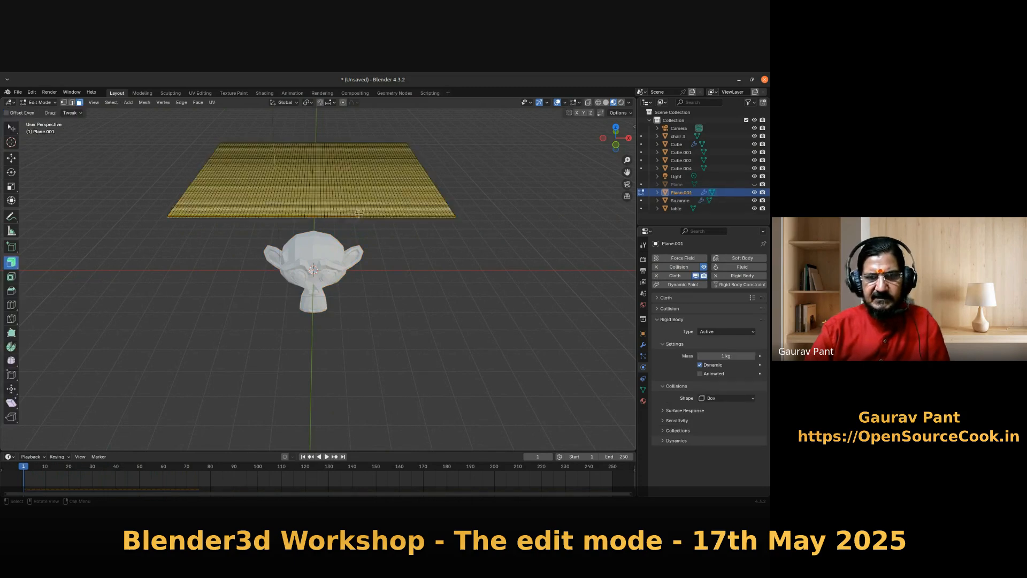
pyautogui.press('Tab')
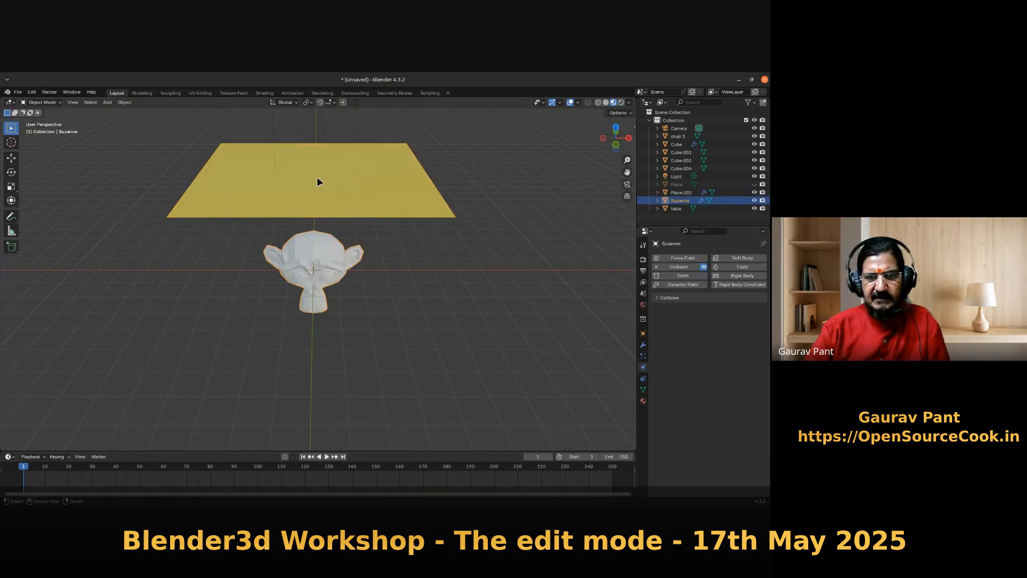
pyautogui.moveTo(340, 235); pyautogui.dragTo(344, 195, button='middle')
pyautogui.scroll(-2, 345, 214)
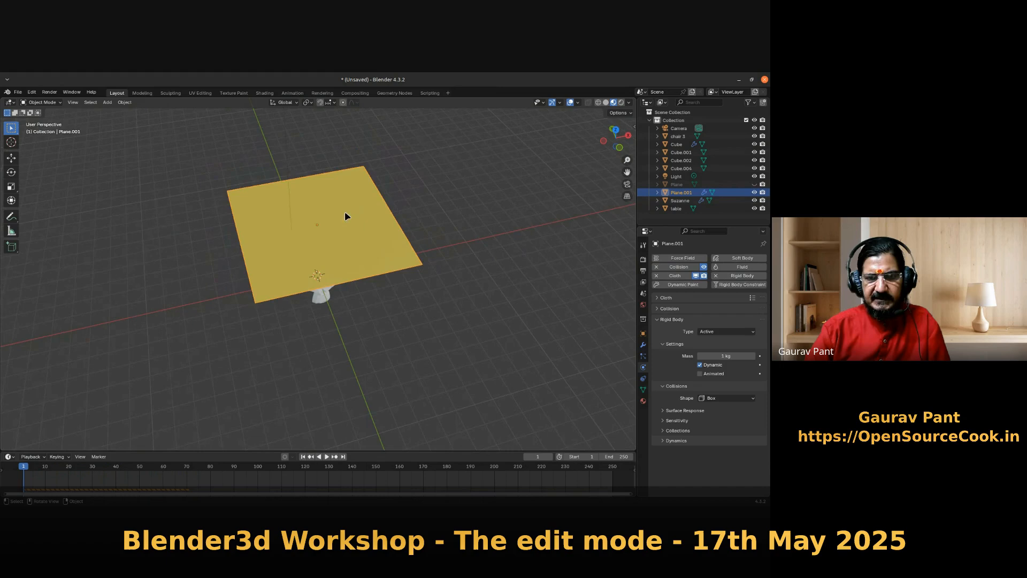
pyautogui.press('Tab')
pyautogui.scroll(-1, 327, 253)
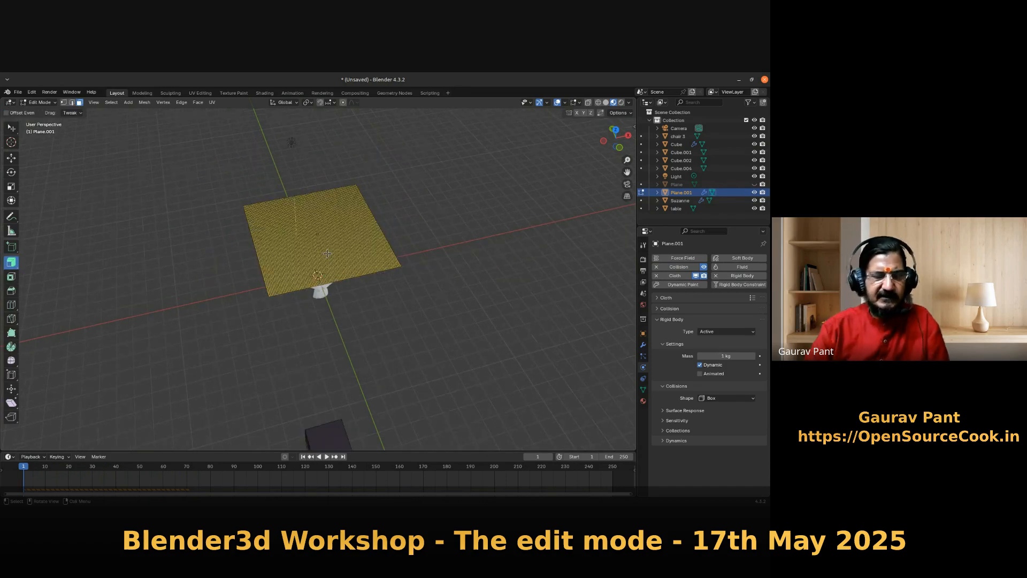
pyautogui.moveTo(373, 345); pyautogui.dragTo(387, 320, button='middle')
pyautogui.press('Tab')
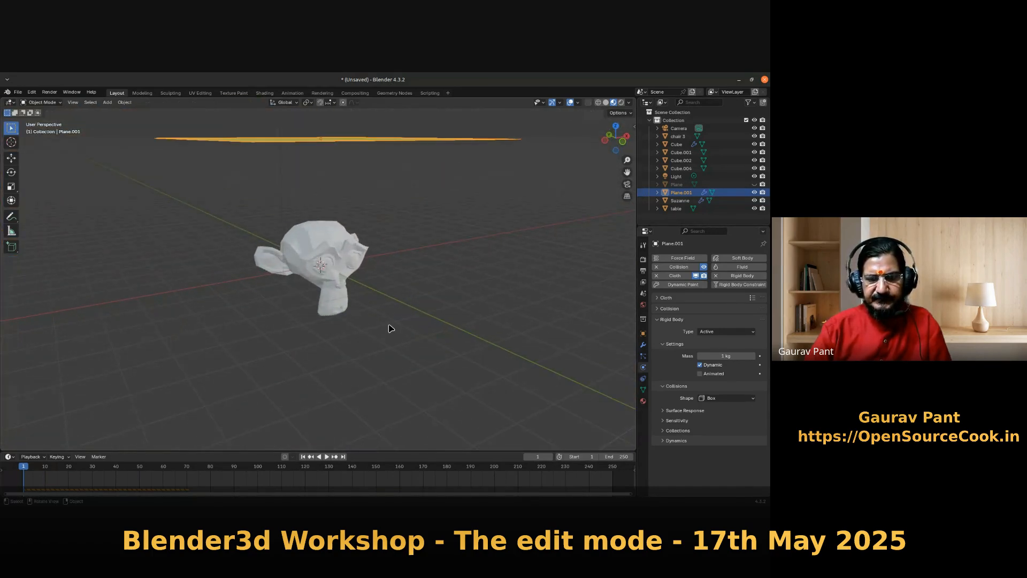
# - Play the cloth simulation over the monkey head, pause it at frame 46 and examine the draped folds from several sides
pyautogui.press('space')
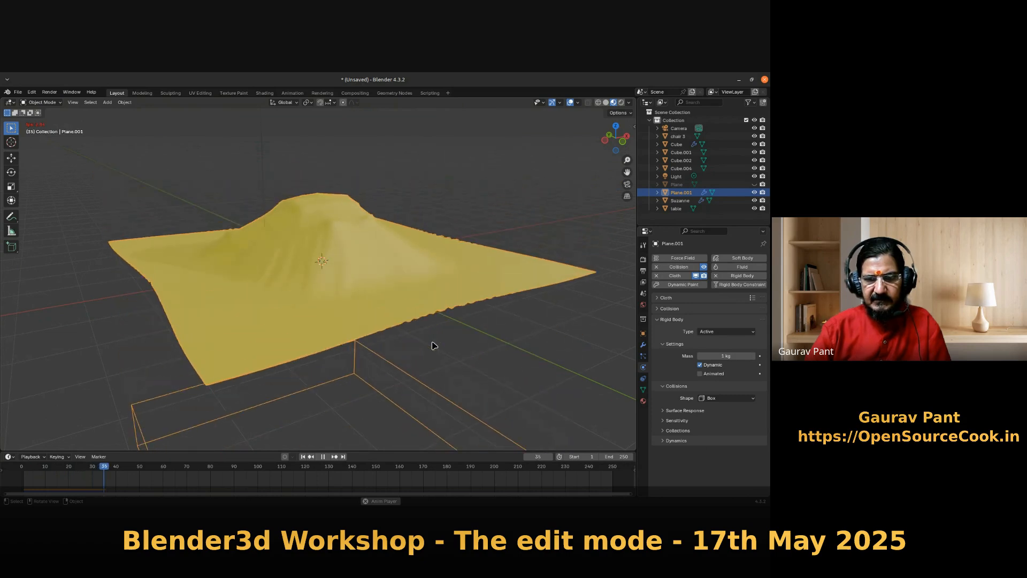
pyautogui.click(323, 458)
pyautogui.moveTo(377, 380); pyautogui.dragTo(319, 393, button='middle')
pyautogui.click(325, 457)
pyautogui.click(323, 458)
pyautogui.moveTo(452, 422); pyautogui.dragTo(430, 398, button='middle')
pyautogui.moveTo(448, 403); pyautogui.dragTo(298, 363, button='middle')
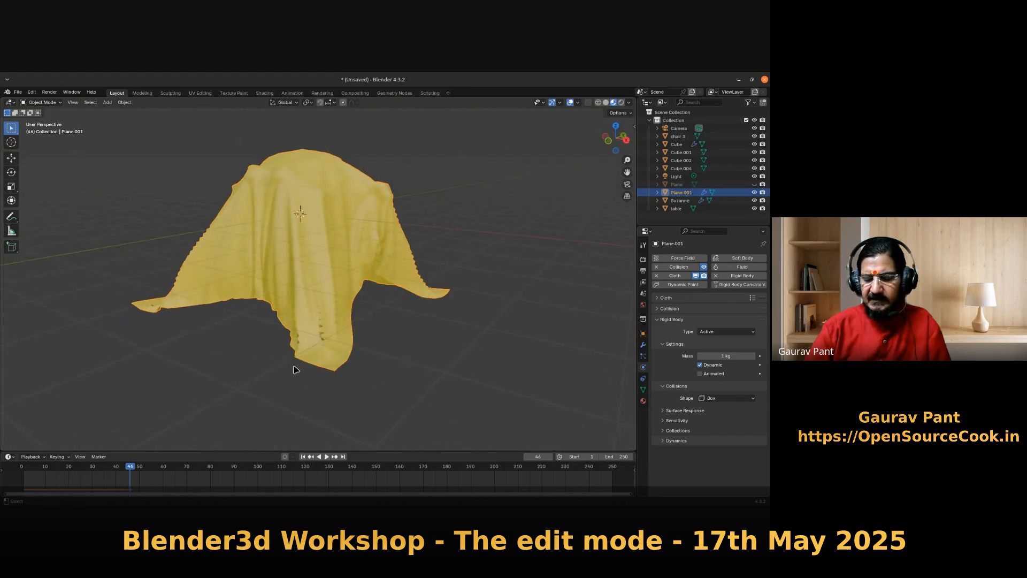